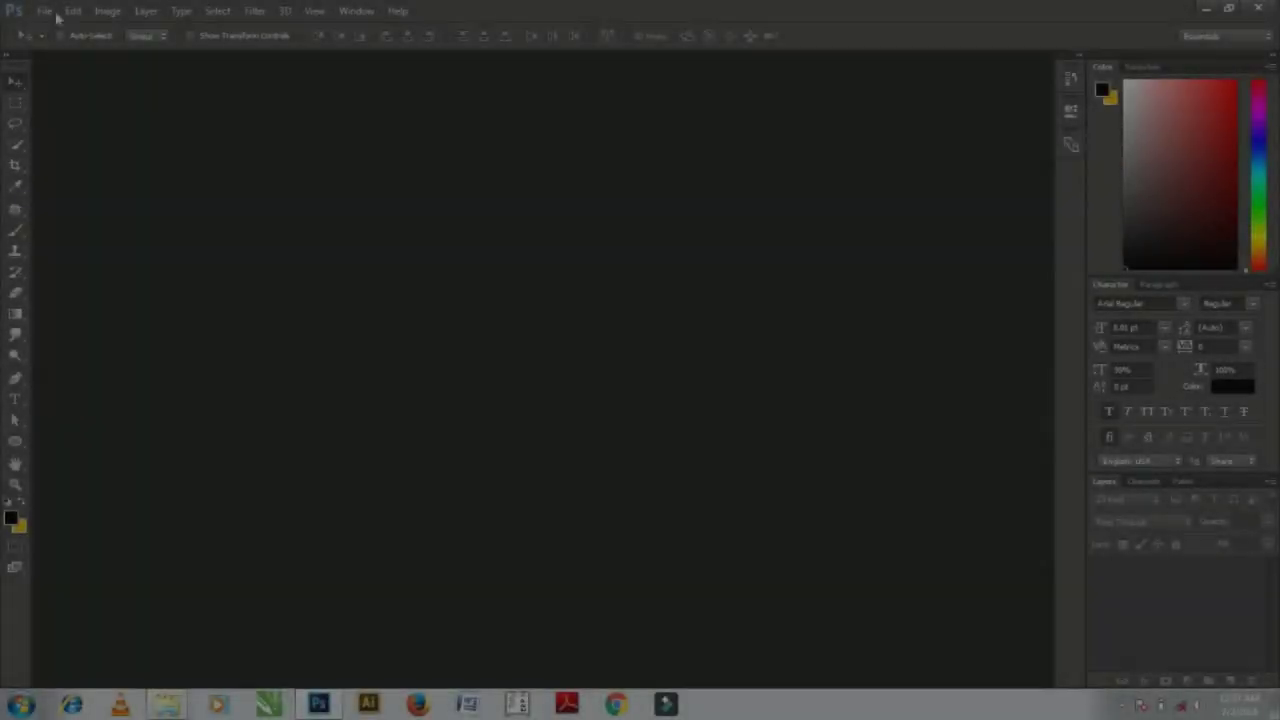
Open Photoshop's File menu to start a new document.
{"action": "left_click", "coordinate": [44, 10]}
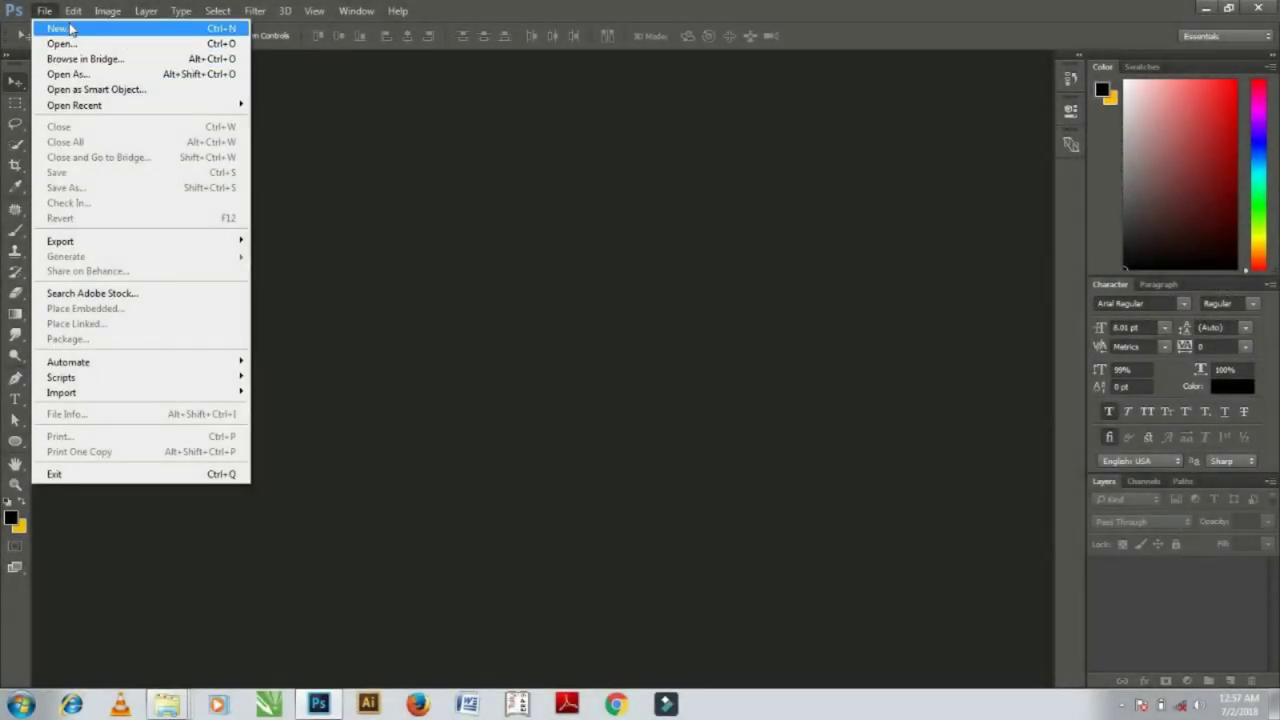
Create a 549 × 900 px, 300 ppi white document named Wedding Card, fitted to the window.
{"action": "left_click", "coordinate": [72, 28]}
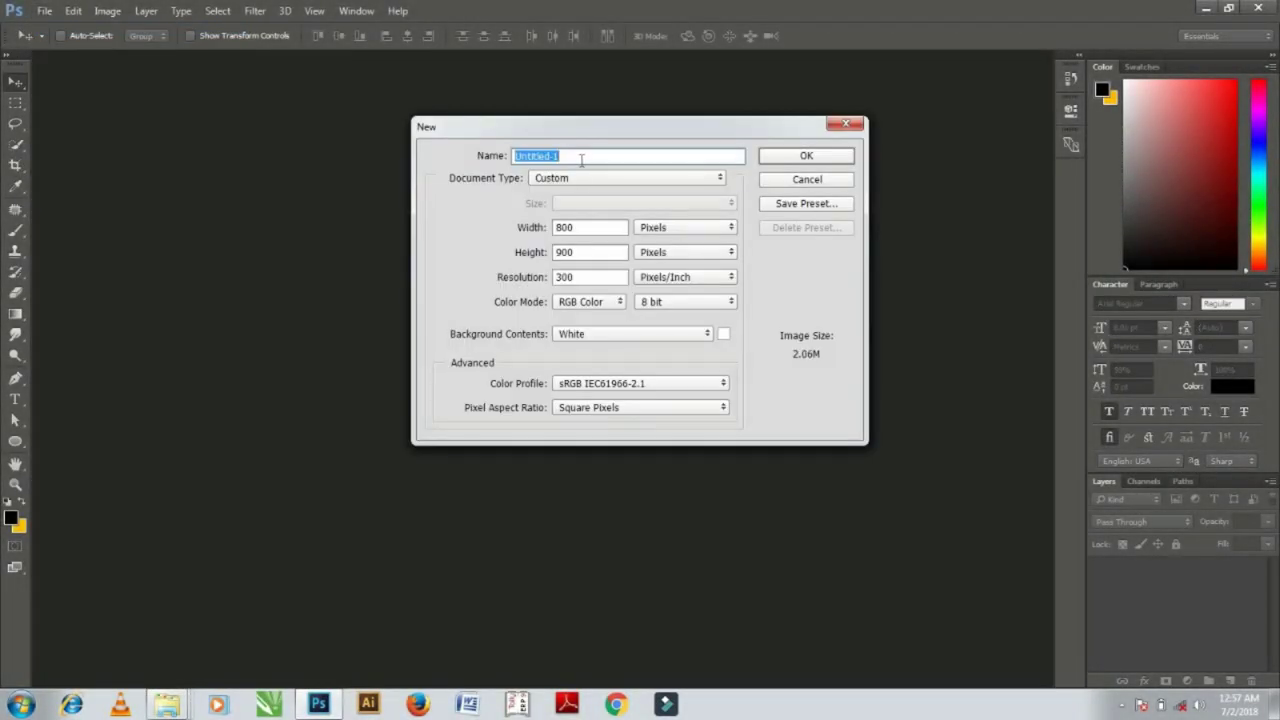
{"action": "type", "text": "Wedding Card"}
{"action": "key", "text": "Tab"}
{"action": "key", "text": "Tab"}
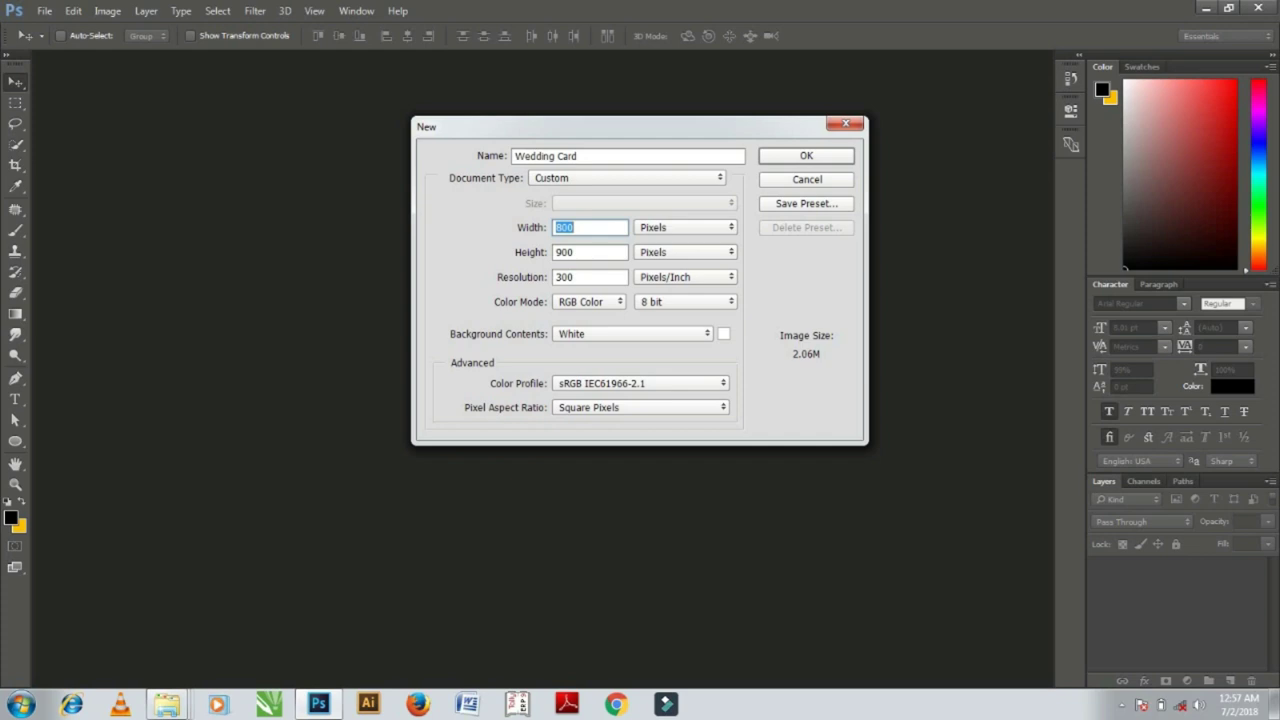
{"action": "type", "text": "549"}
{"action": "key", "text": "Tab"}
{"action": "key", "text": "Tab"}
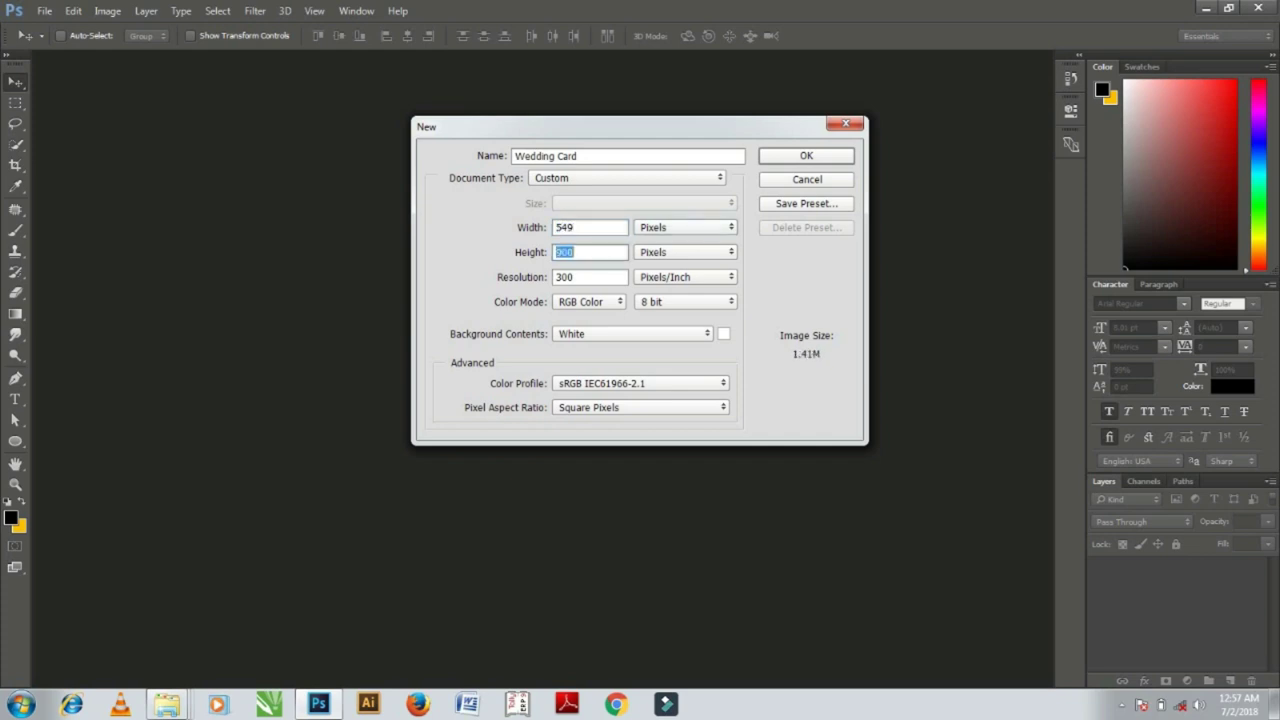
{"action": "key", "text": "Tab"}
{"action": "key", "text": "Tab"}
{"action": "key", "text": "Tab"}
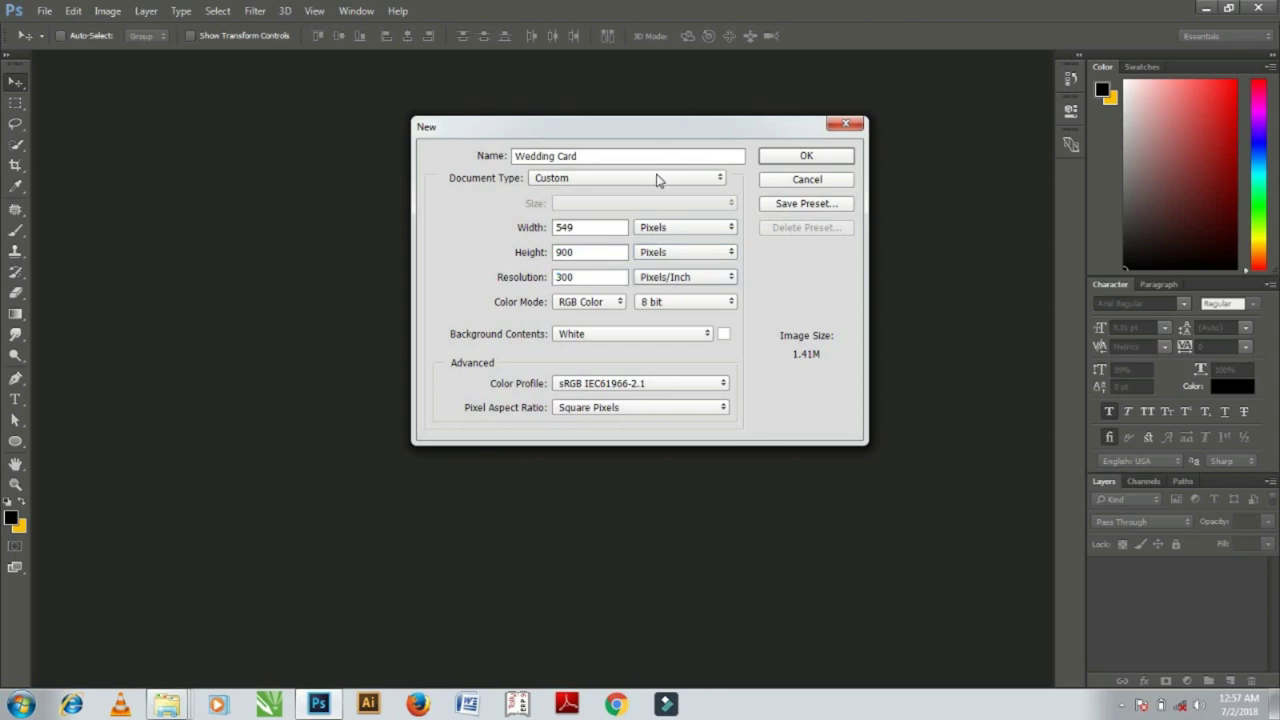
{"action": "left_click", "coordinate": [806, 158]}
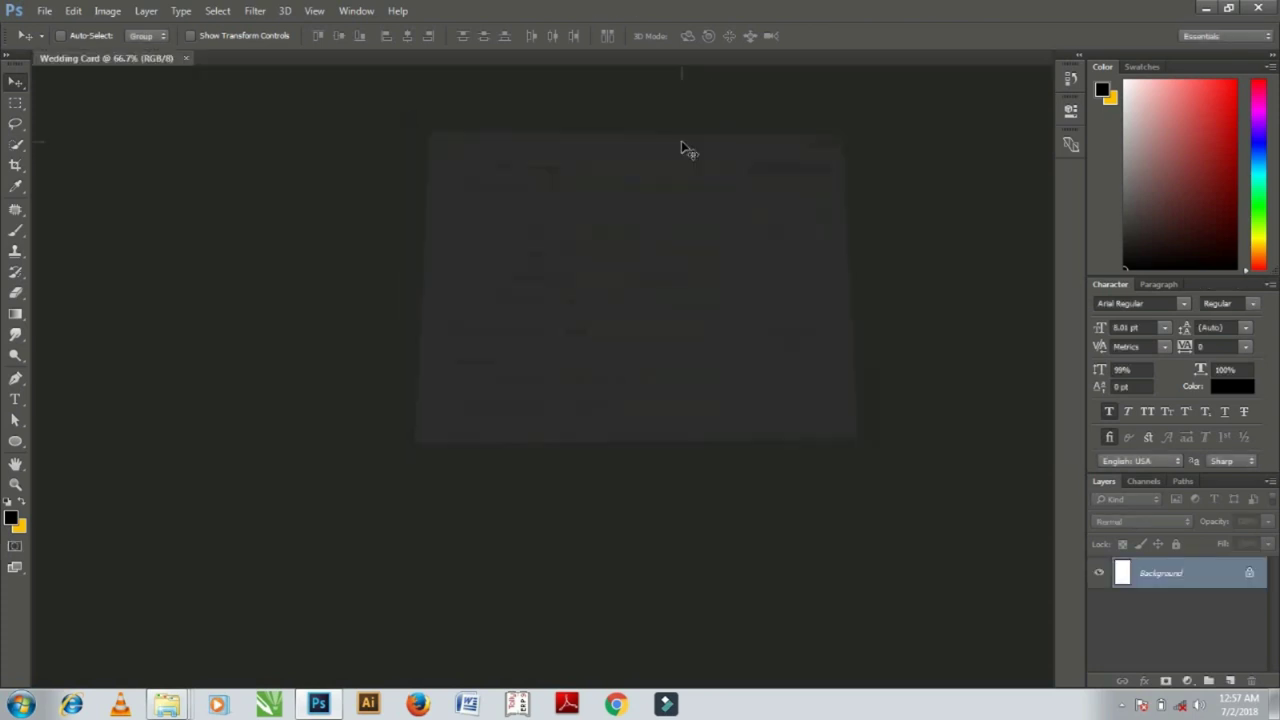
{"action": "key", "text": "ctrl+0"}
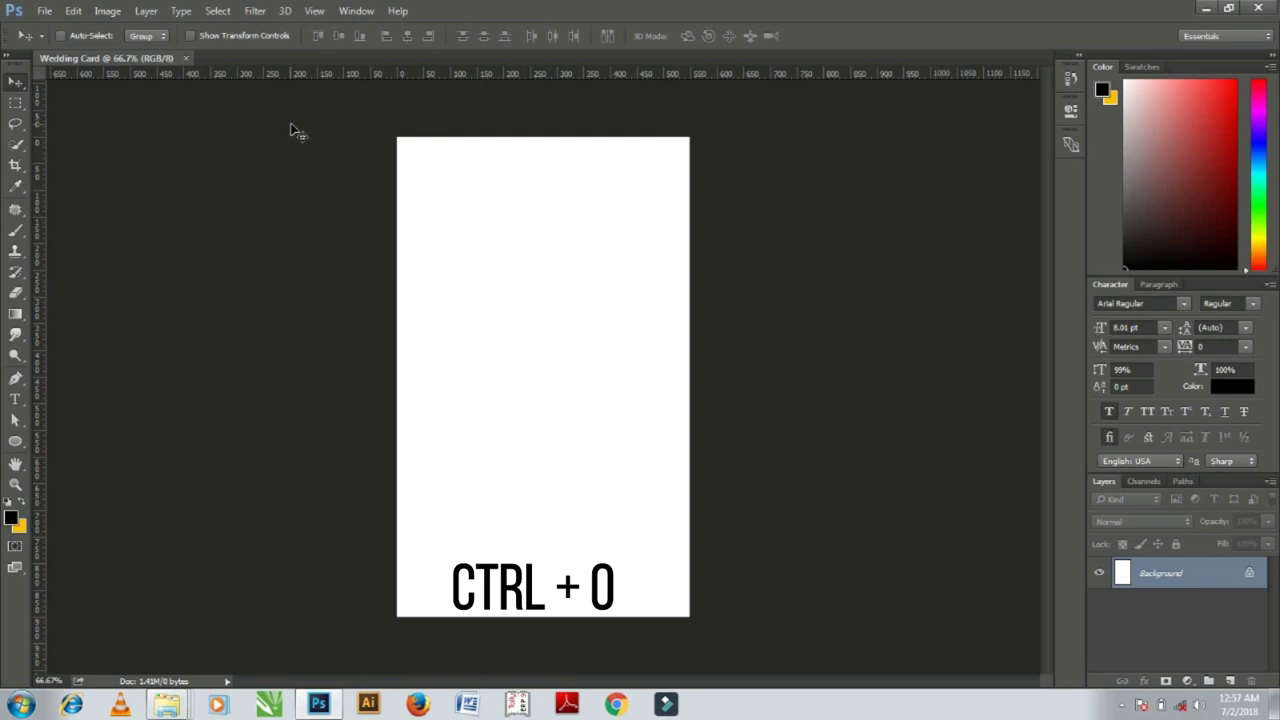
{"action": "key", "text": "ctrl+0"}
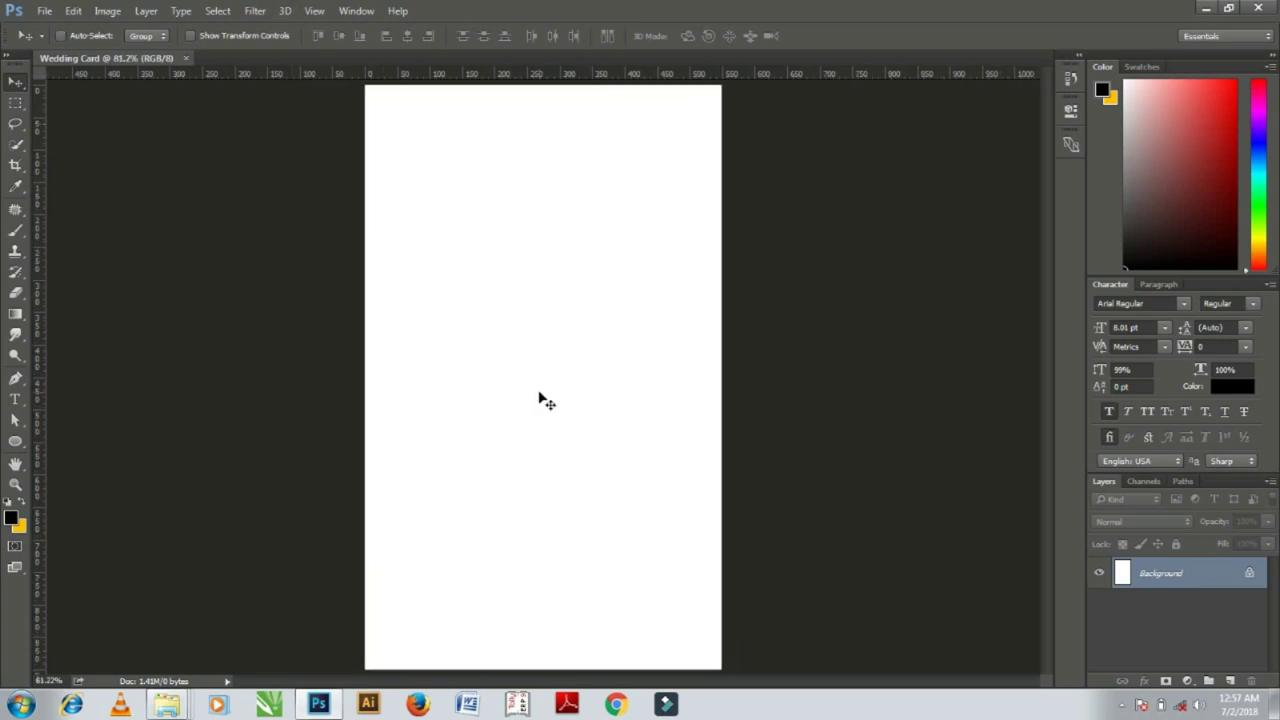
Add a Gradient Fill layer and set the gradient's left stop to dark pink #bd4862.
{"action": "left_click", "coordinate": [1187, 681]}
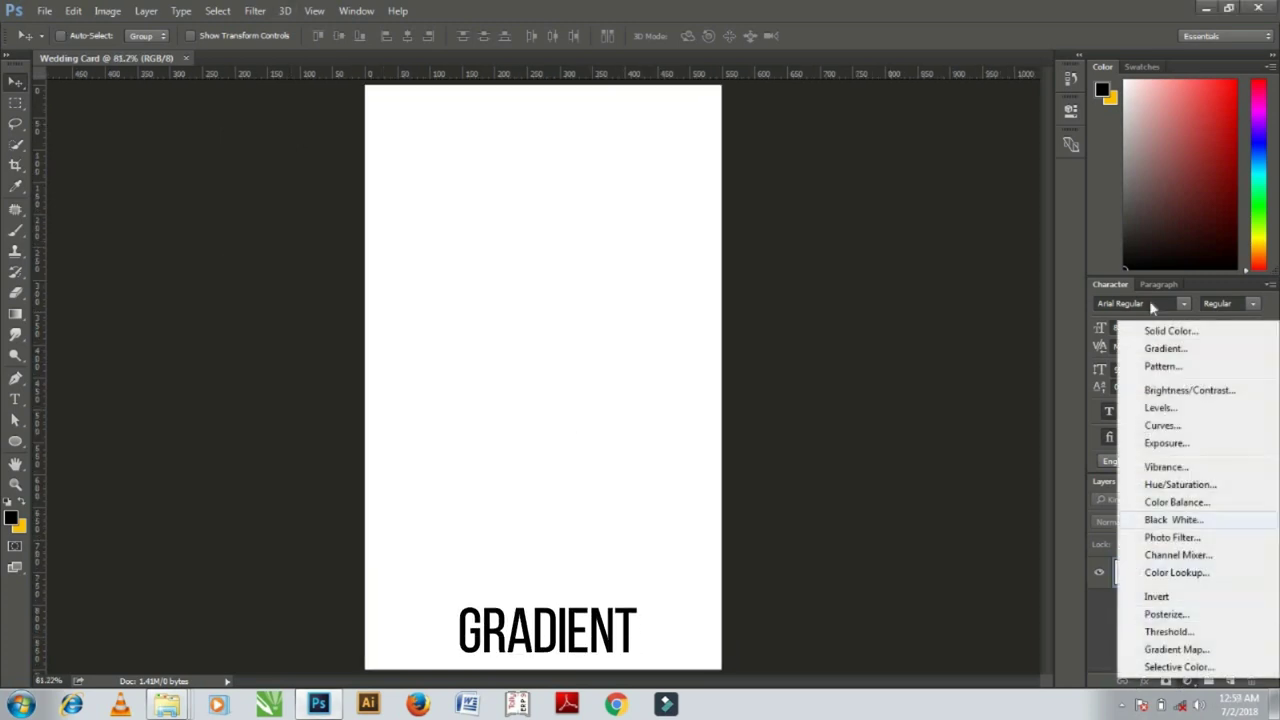
{"action": "left_click", "coordinate": [1166, 350]}
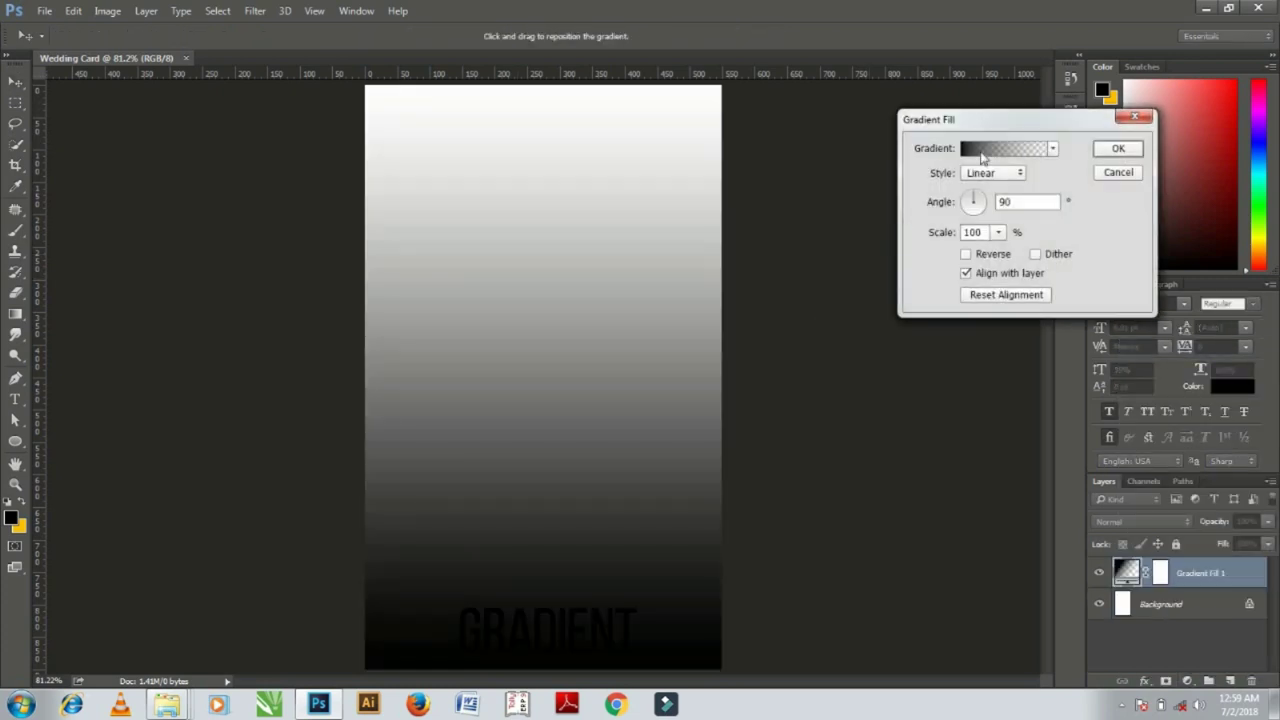
{"action": "left_click", "coordinate": [983, 150]}
{"action": "left_click", "coordinate": [841, 180]}
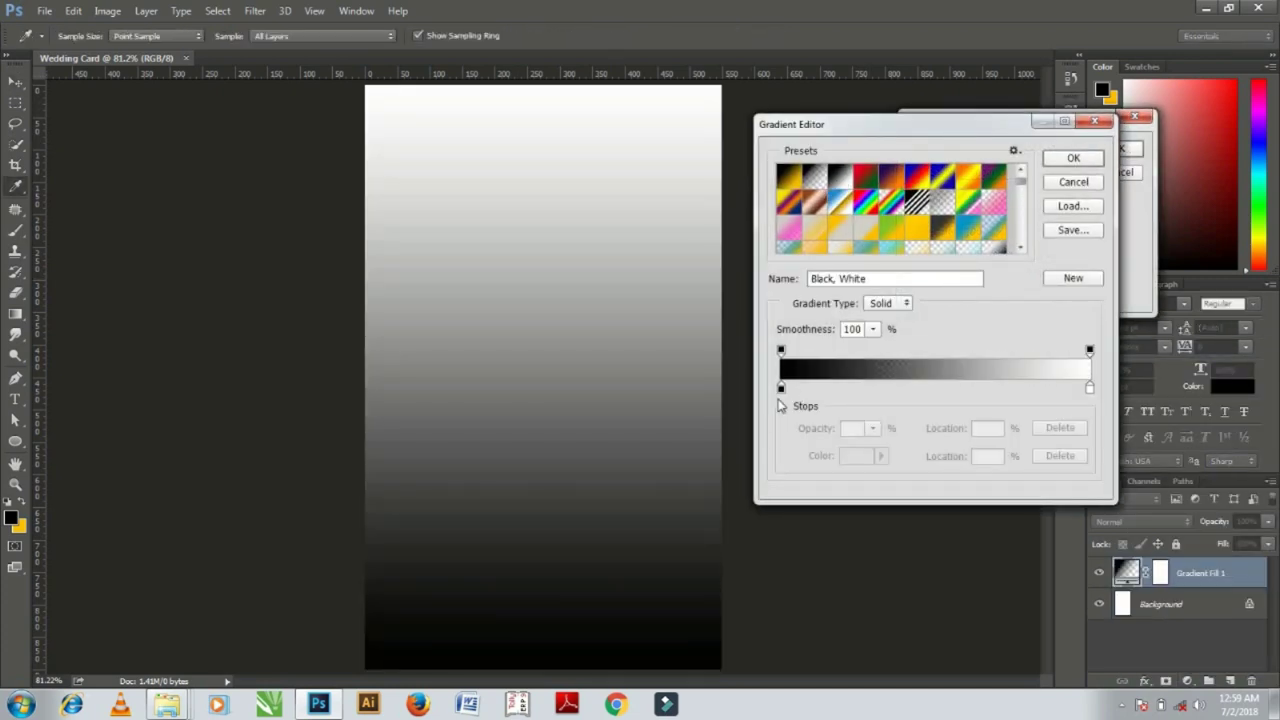
{"action": "left_click", "coordinate": [781, 388]}
{"action": "left_click", "coordinate": [845, 456]}
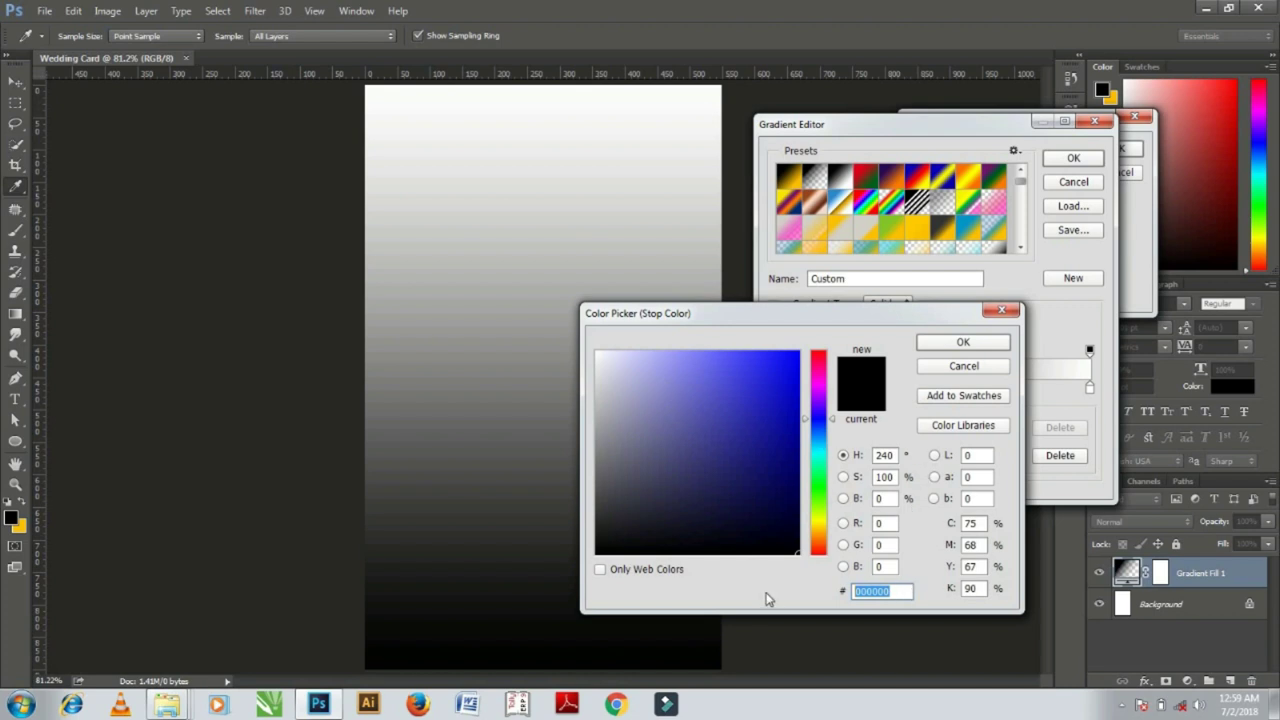
{"action": "type", "text": "b"}
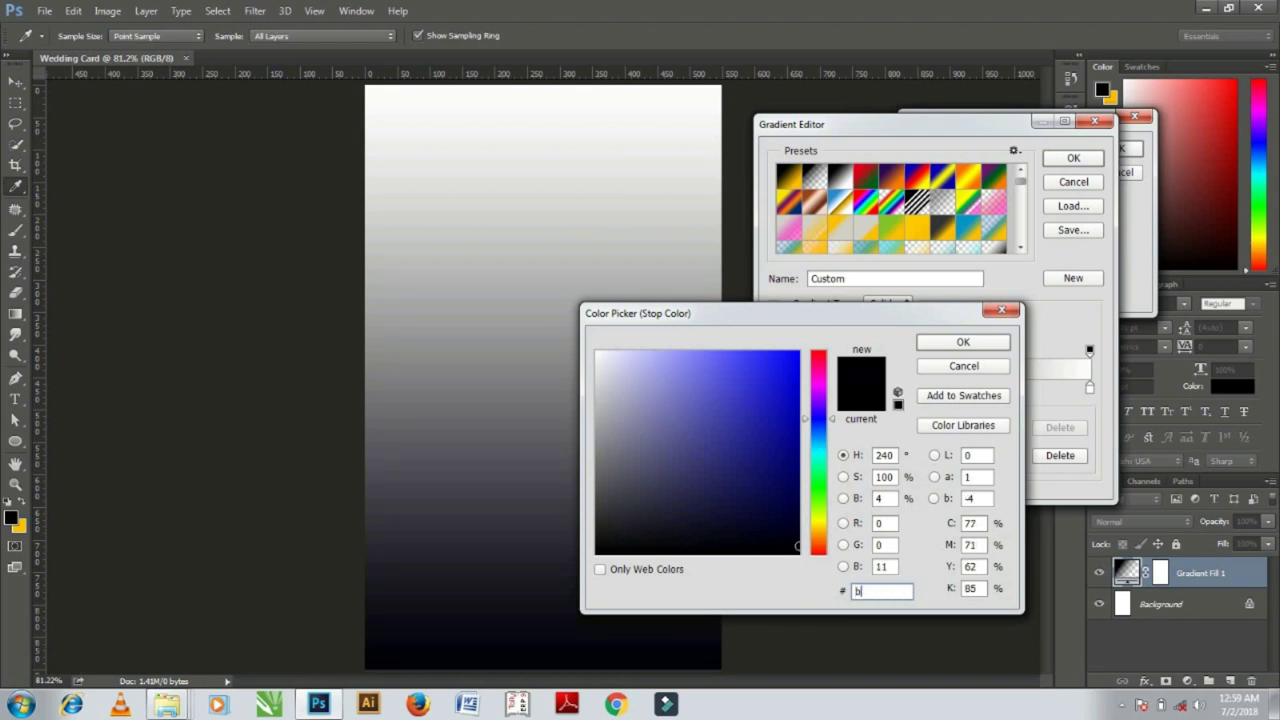
{"action": "type", "text": "d4"}
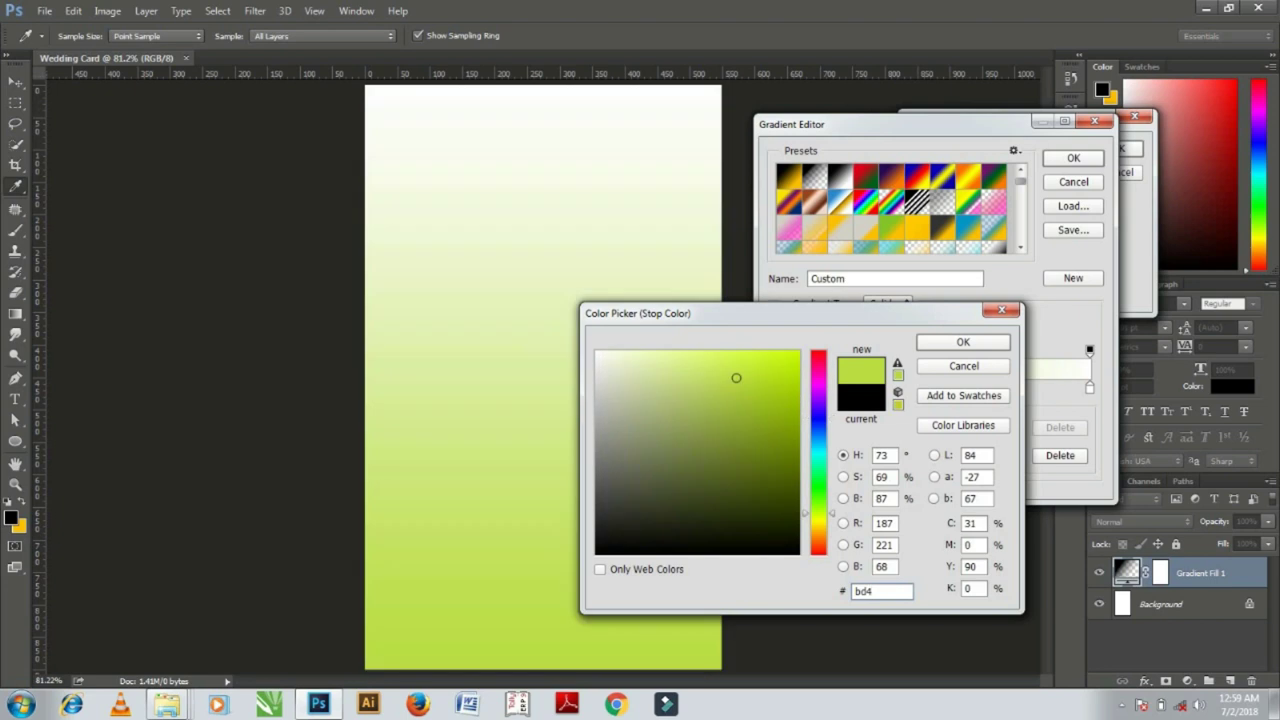
{"action": "type", "text": "86"}
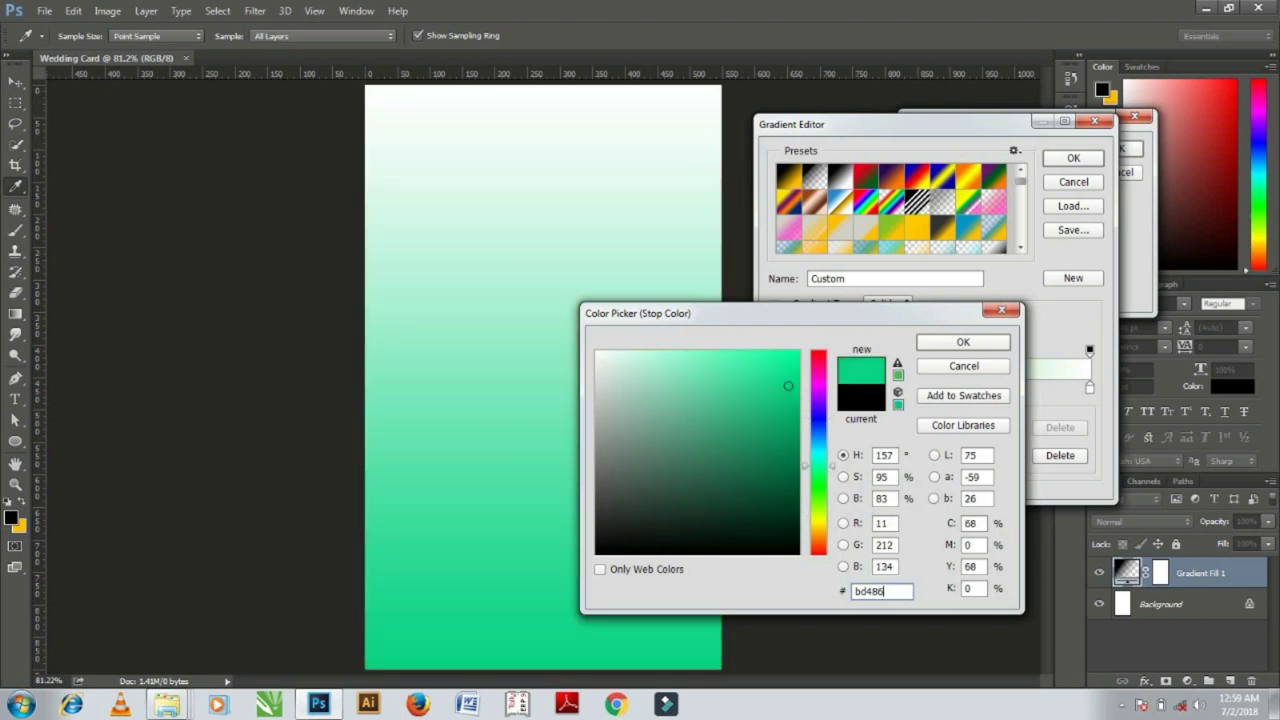
{"action": "type", "text": "2"}
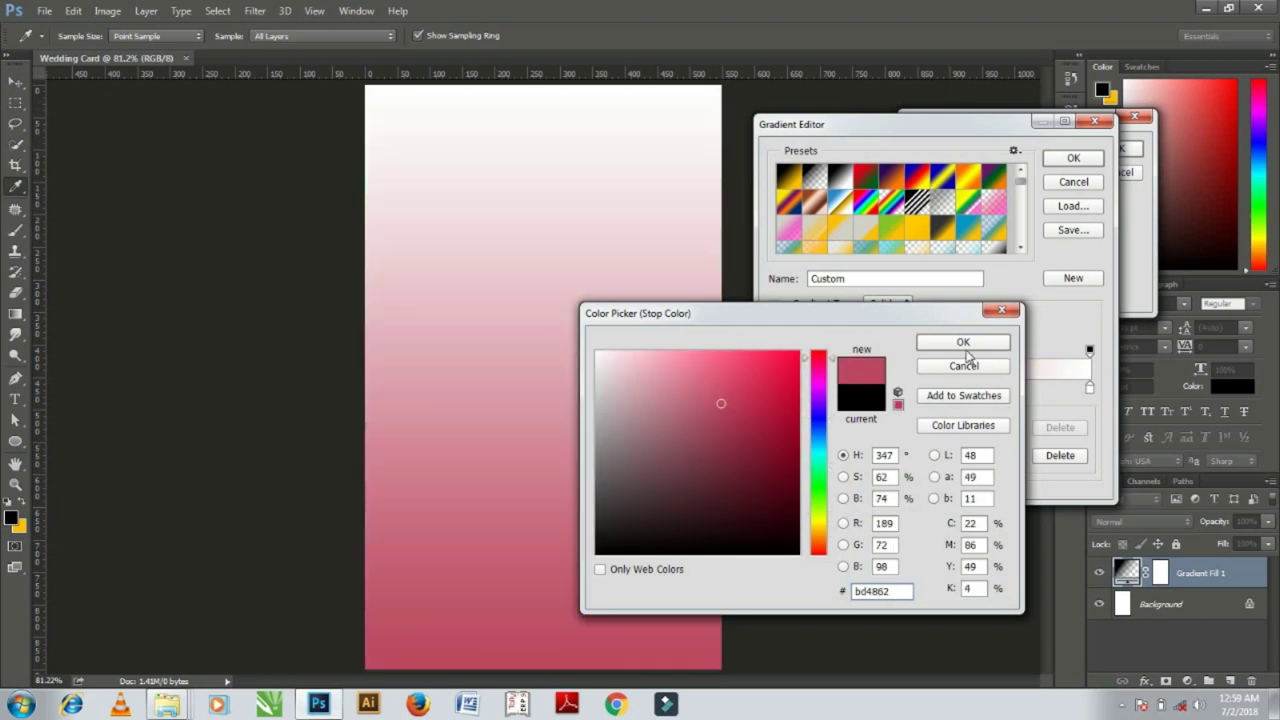
{"action": "left_click", "coordinate": [964, 346]}
Set the gradient's right stop to light pink #f6bdc3 and accept the gradient.
{"action": "left_click", "coordinate": [1088, 390]}
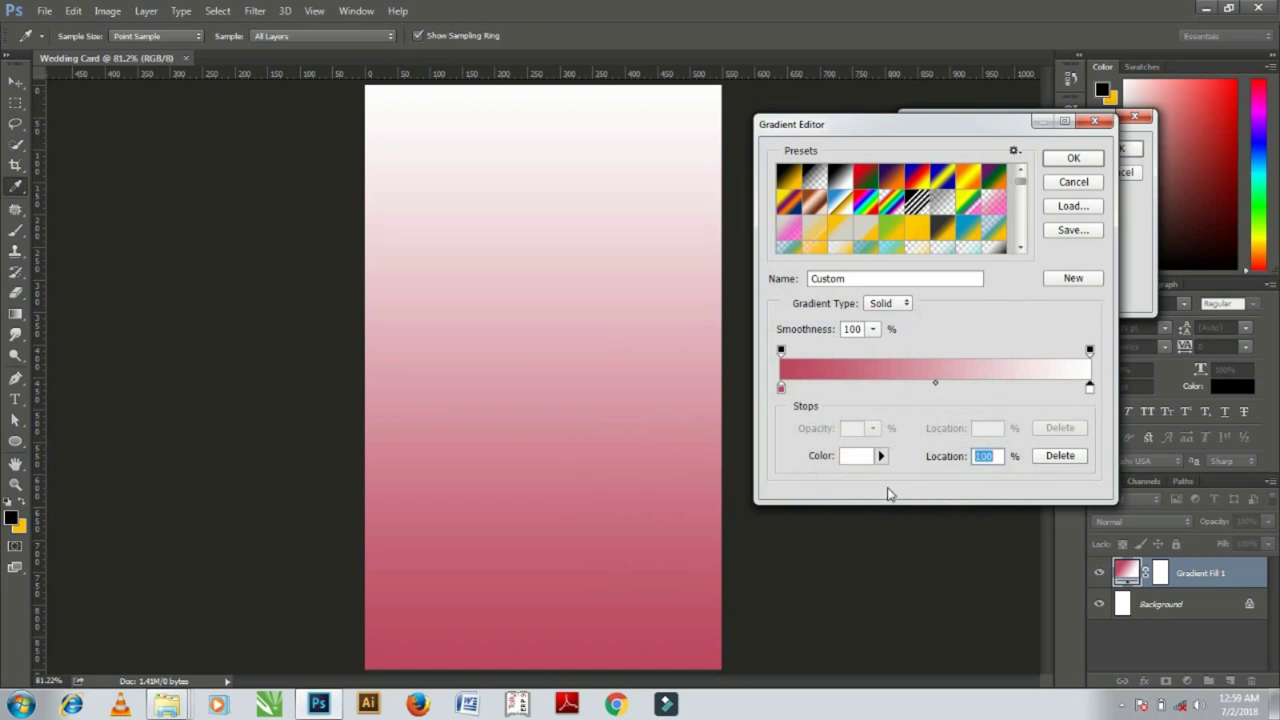
{"action": "left_click", "coordinate": [852, 457]}
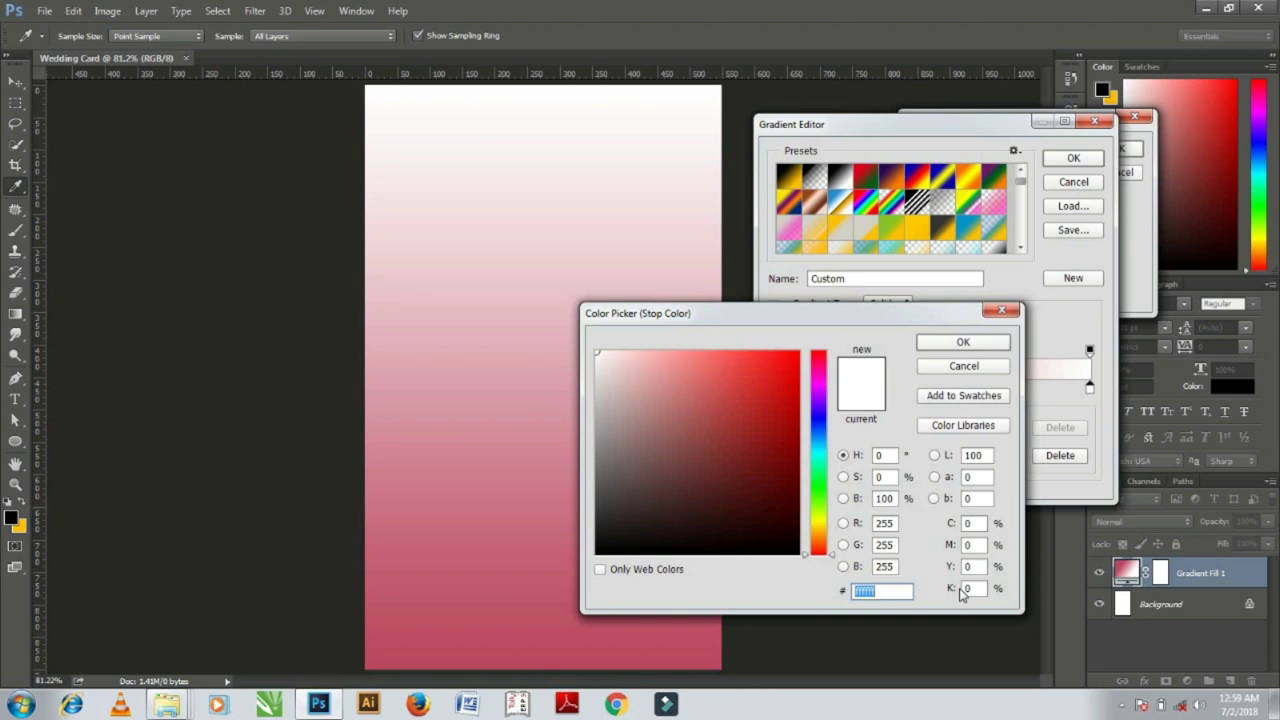
{"action": "type", "text": "f6"}
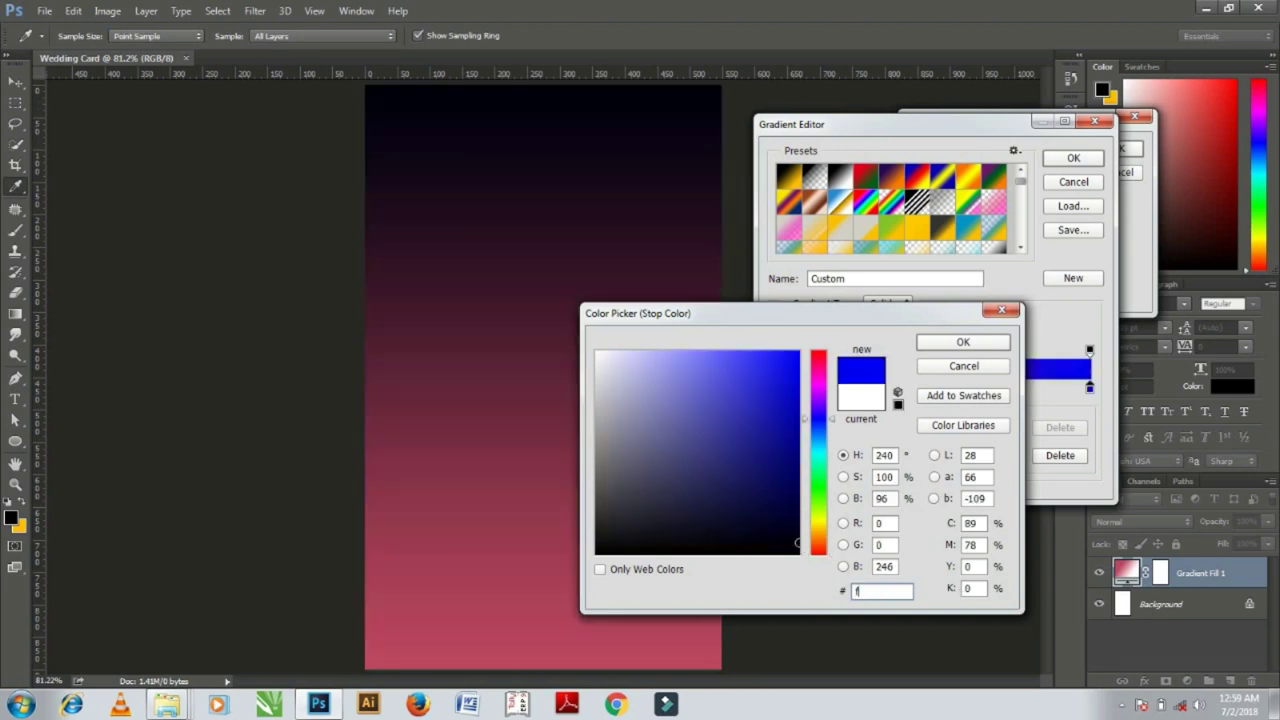
{"action": "type", "text": "bd"}
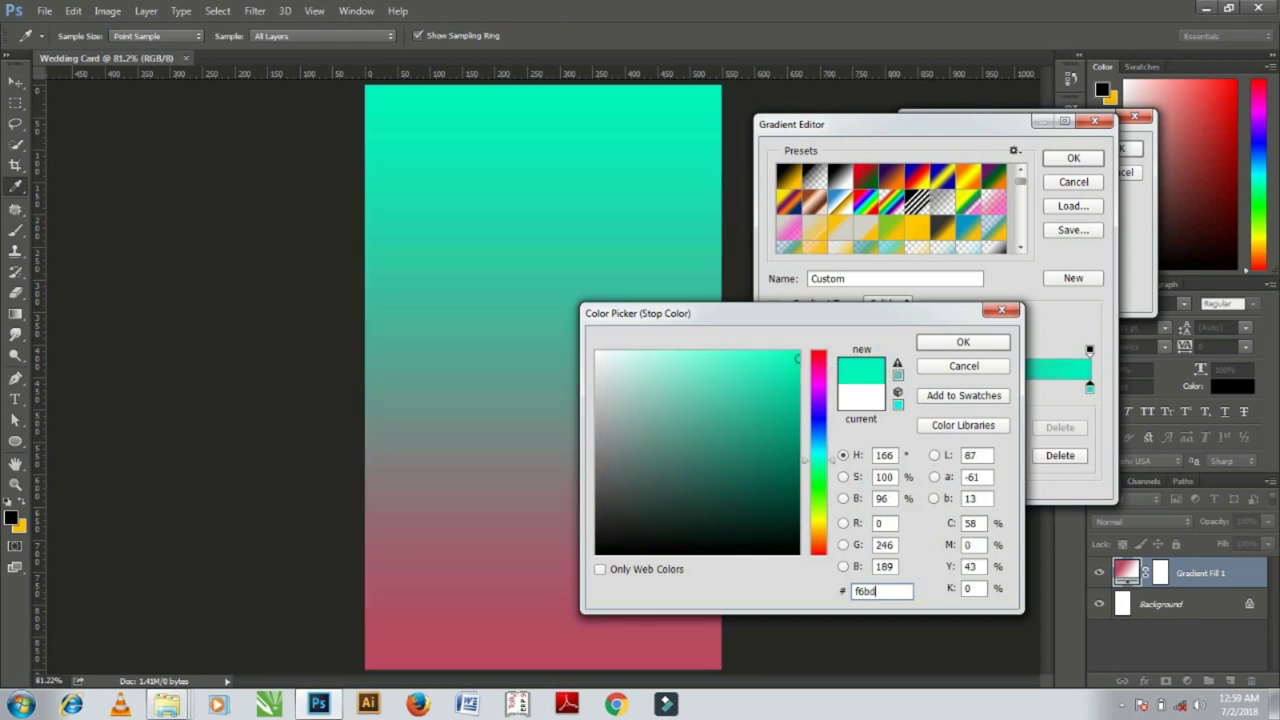
{"action": "type", "text": "c"}
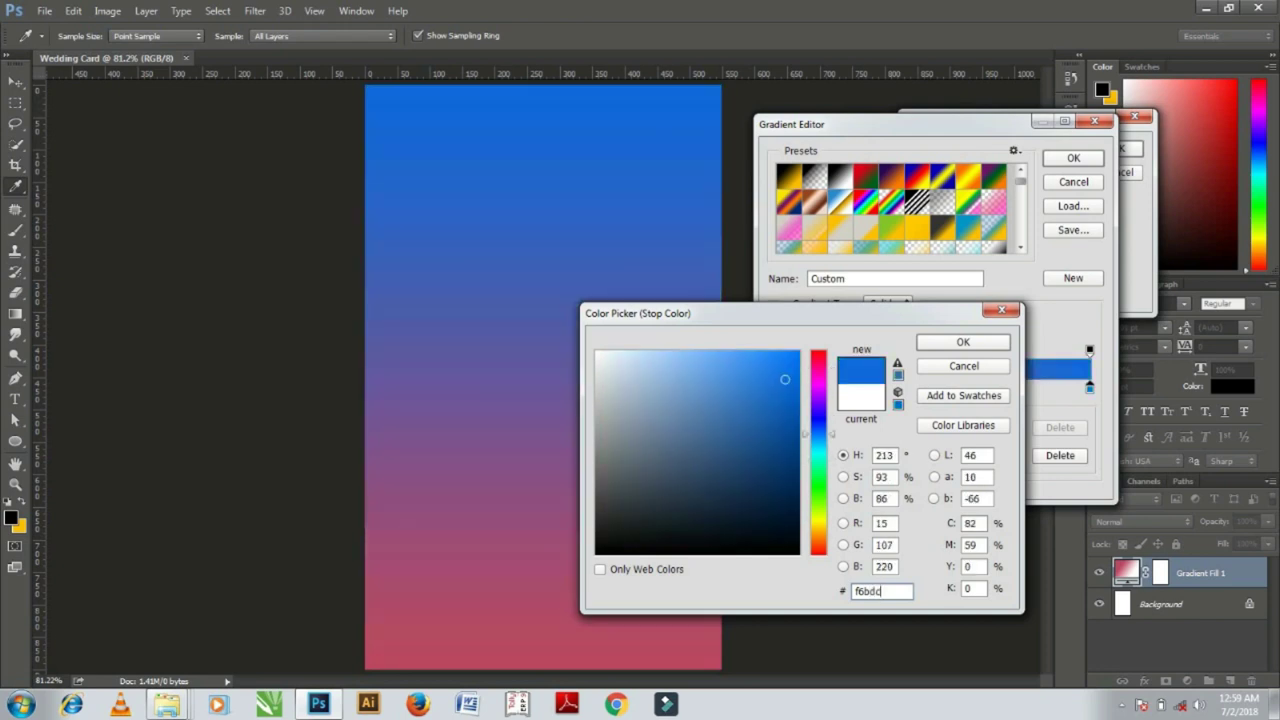
{"action": "type", "text": "3"}
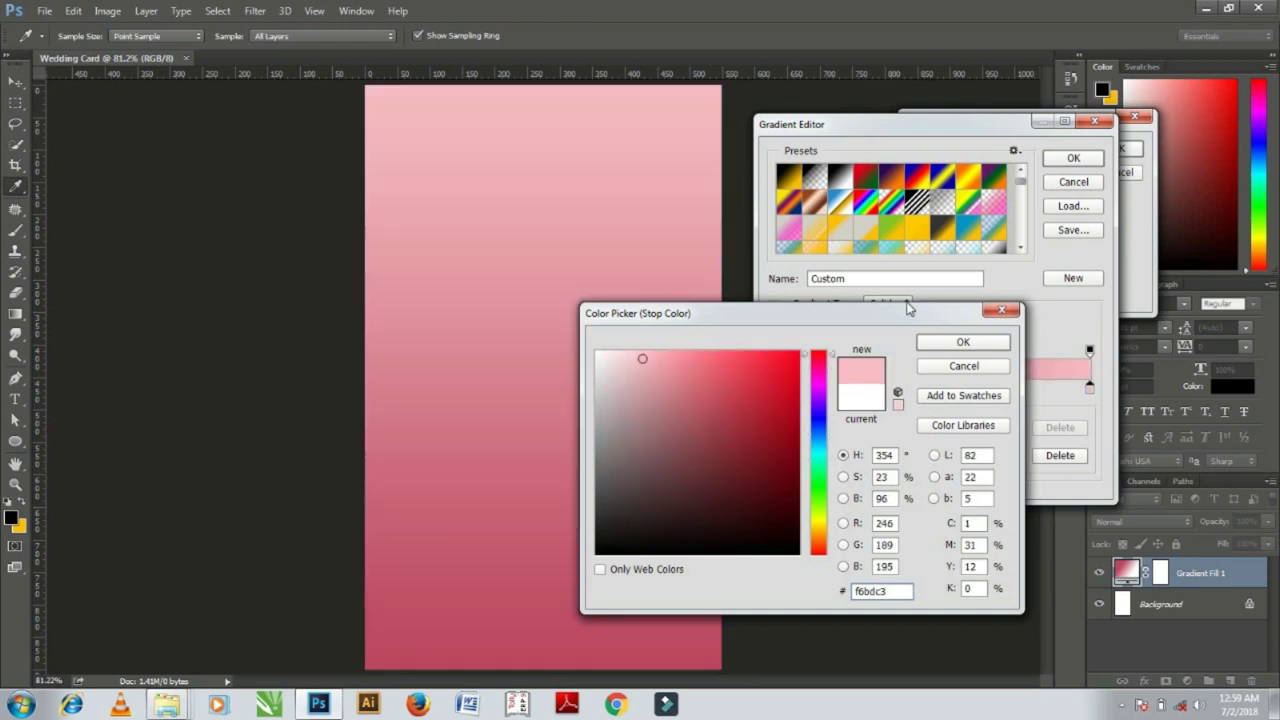
{"action": "left_click", "coordinate": [962, 342]}
{"action": "left_click", "coordinate": [1074, 158]}
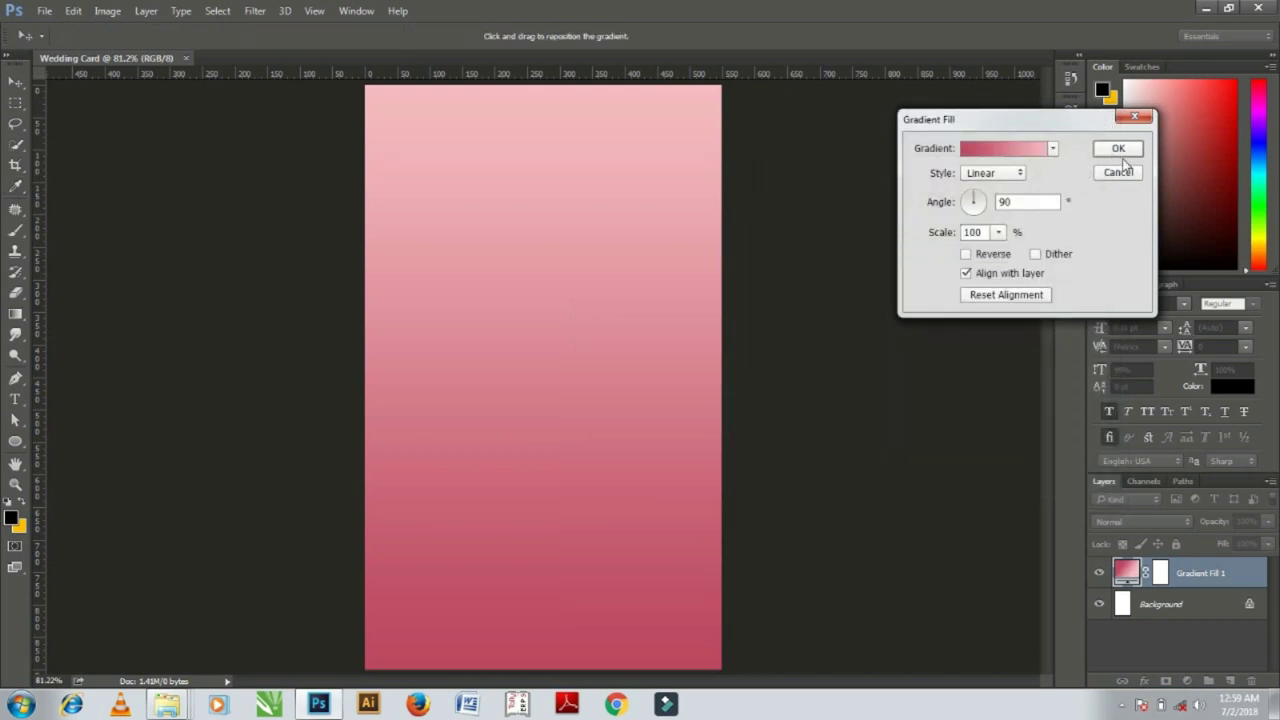
Angle the pink gradient at 57.99°, leaving Reverse off, and commit the fill layer.
{"action": "left_click", "coordinate": [927, 202]}
{"action": "type", "text": "57.99"}
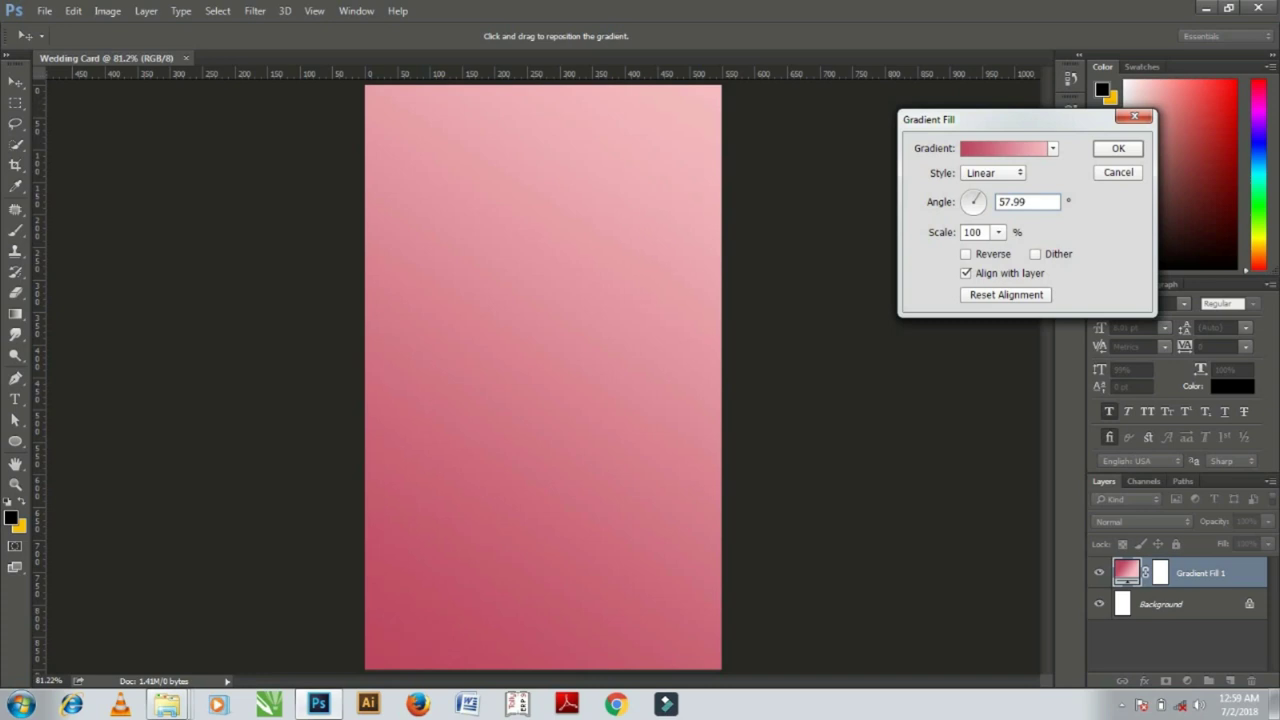
{"action": "left_click", "coordinate": [985, 232]}
{"action": "left_click", "coordinate": [966, 256]}
{"action": "left_click", "coordinate": [1120, 149]}
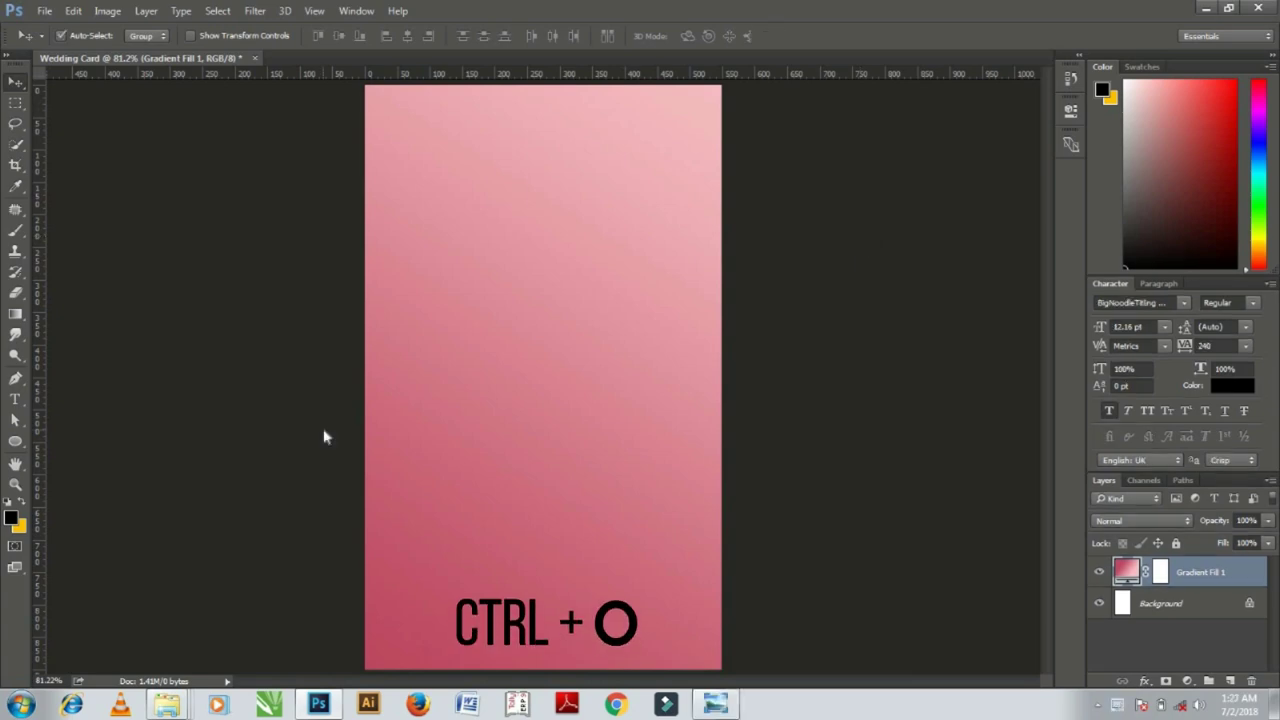
Open Wedding Rose.png and the white frame image from the New Wedding Project folder.
{"action": "key", "text": "ctrl+o"}
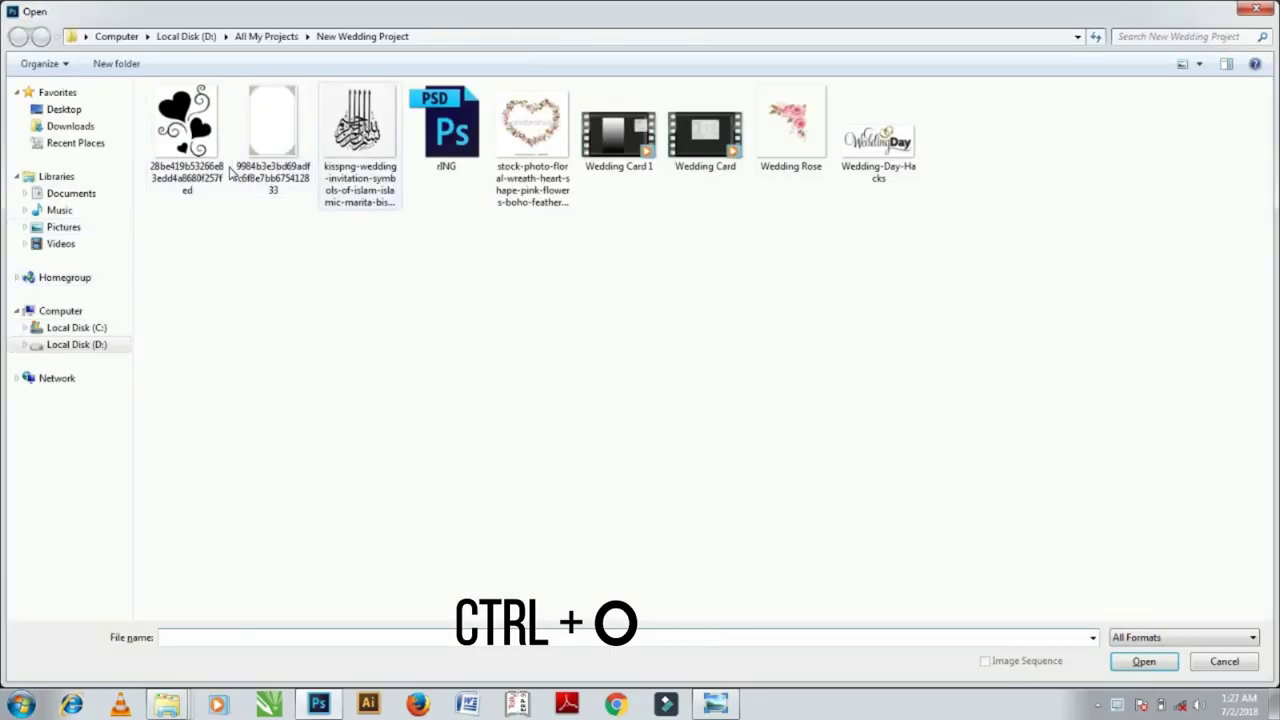
{"action": "left_click", "coordinate": [785, 150]}
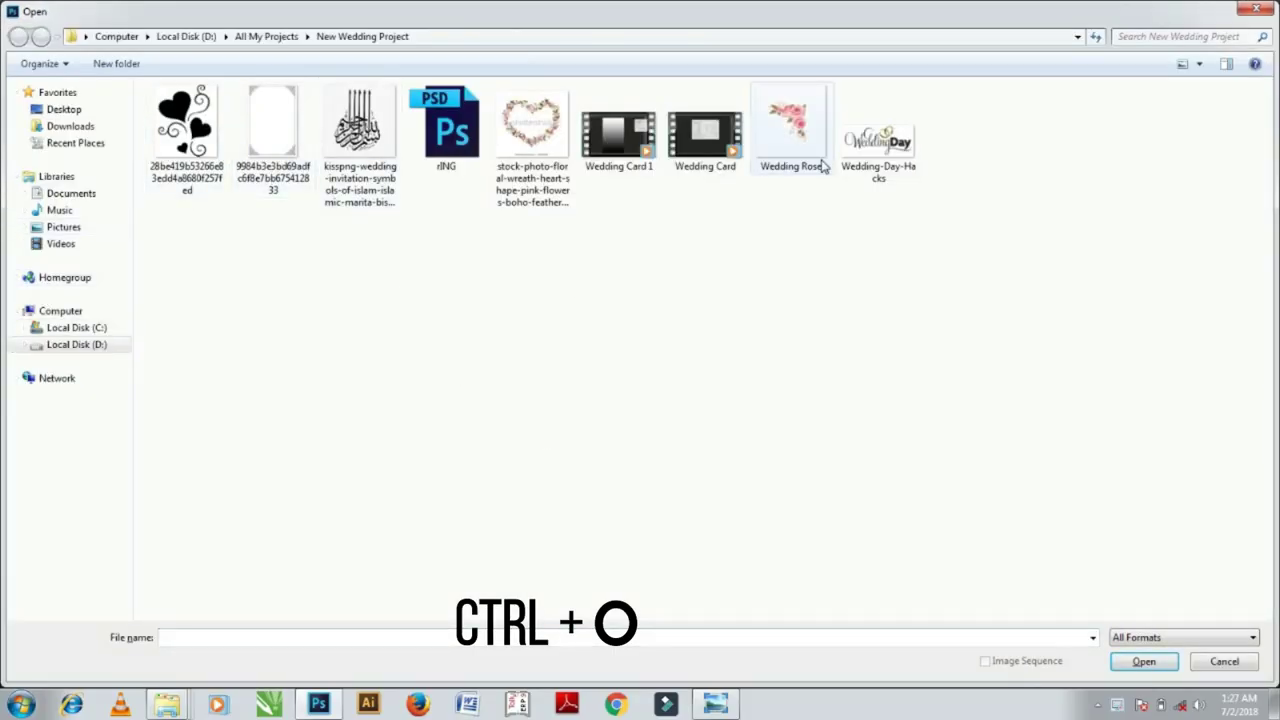
{"action": "left_click", "coordinate": [285, 137], "text": "ctrl"}
{"action": "left_click", "coordinate": [1150, 663]}
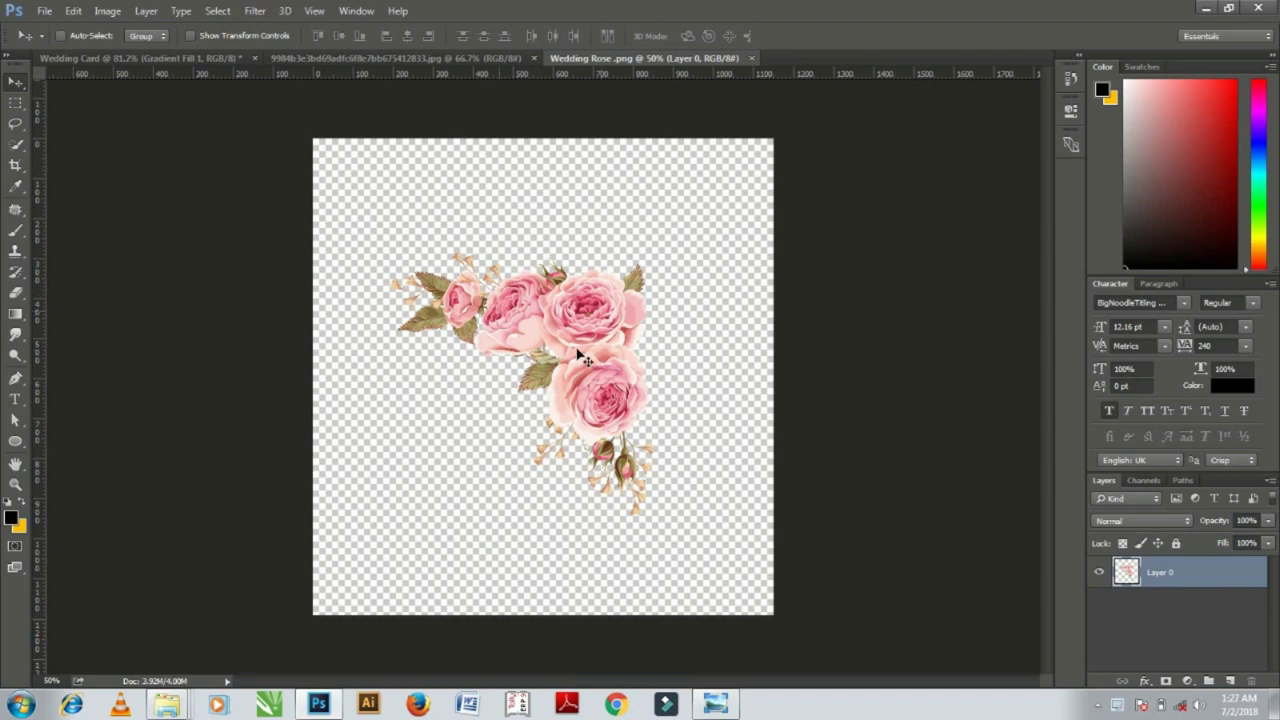
Drag the rose cluster onto Wedding Card and scale it proportionally to about 38%.
{"action": "mouse_move", "coordinate": [555, 326]}
{"action": "left_mouse_down"}
{"action": "mouse_move", "coordinate": [163, 65]}
{"action": "mouse_move", "coordinate": [594, 253]}
{"action": "left_mouse_up"}
{"action": "key", "text": "ctrl+t"}
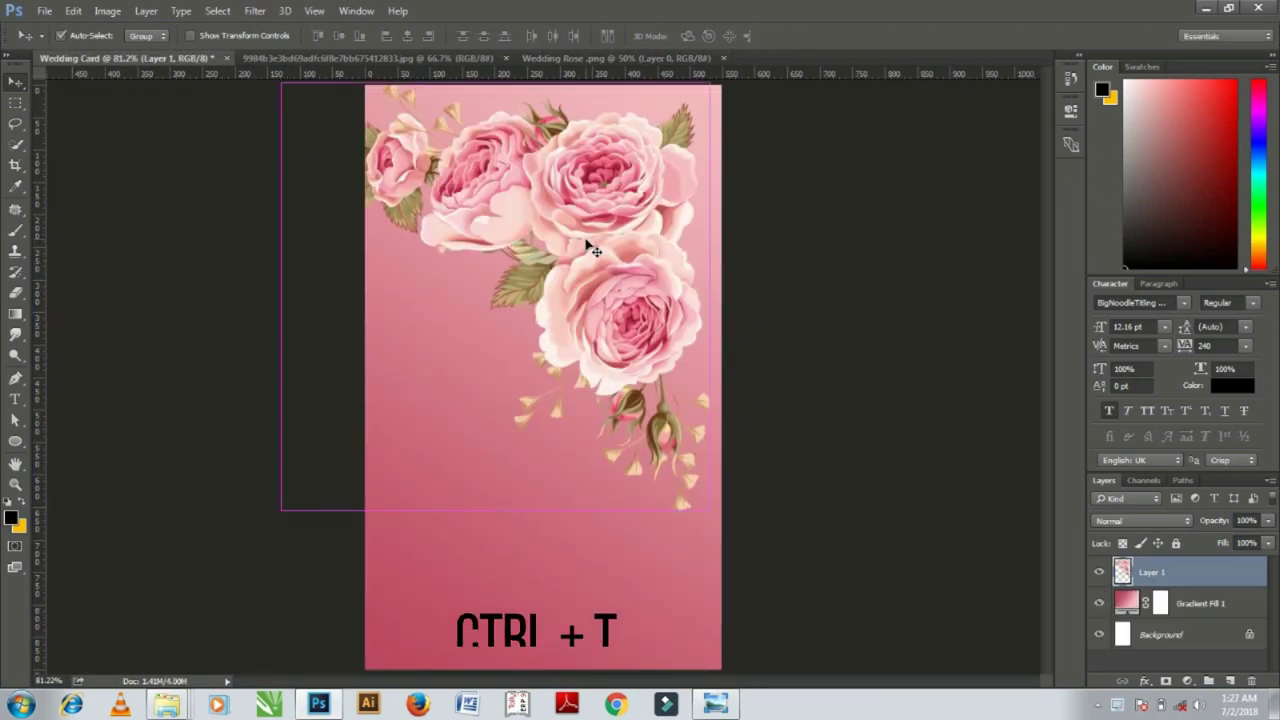
{"action": "left_click", "coordinate": [286, 36]}
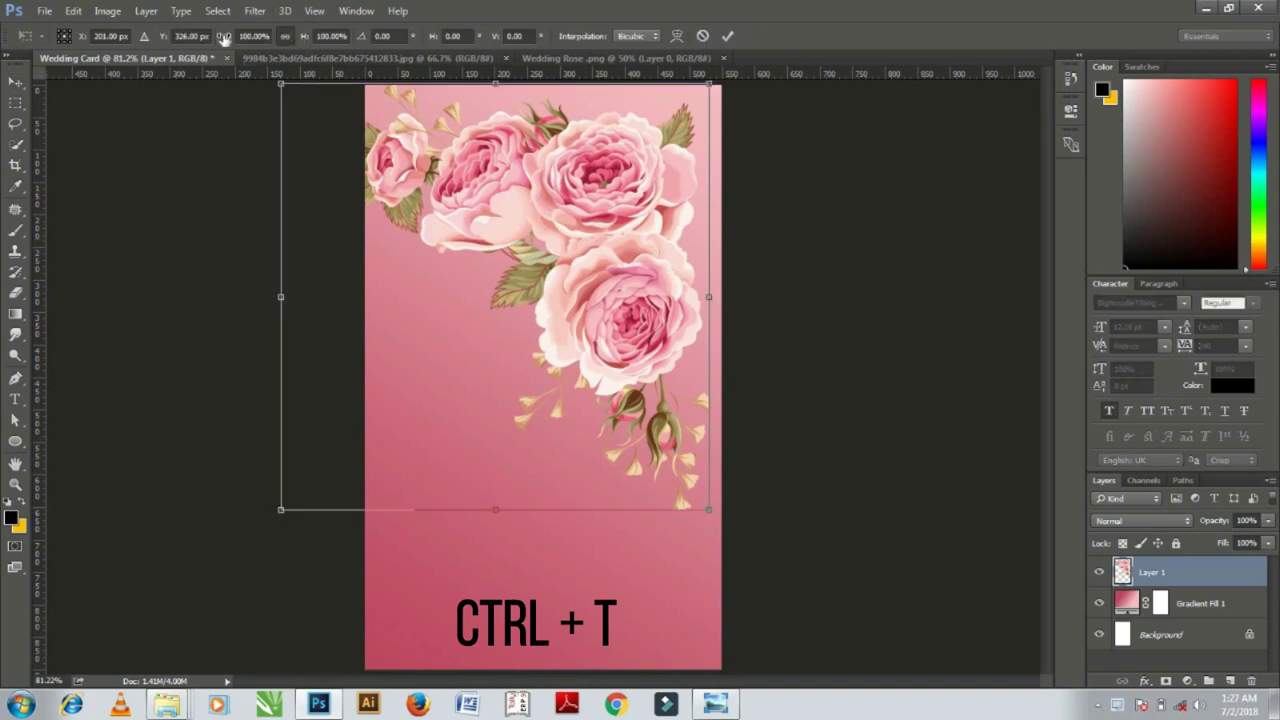
{"action": "left_click_drag", "start_coordinate": [226, 38], "coordinate": [172, 8]}
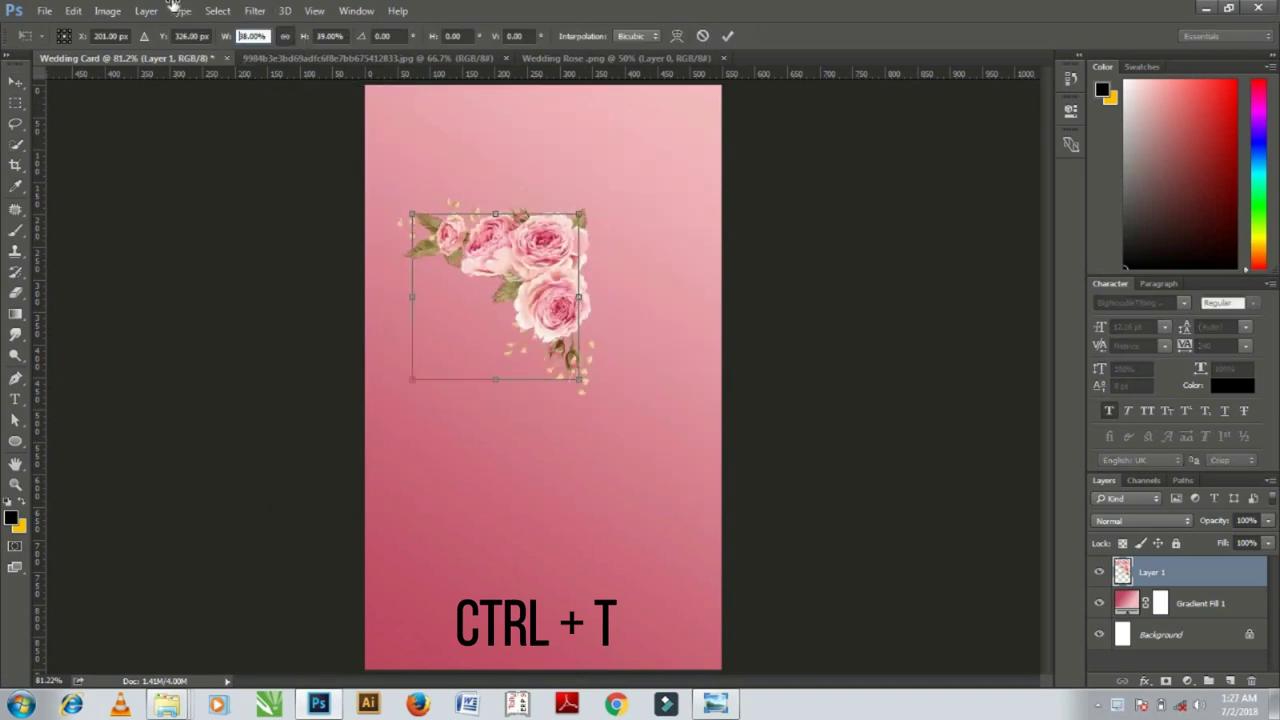
{"action": "key", "text": "Return"}
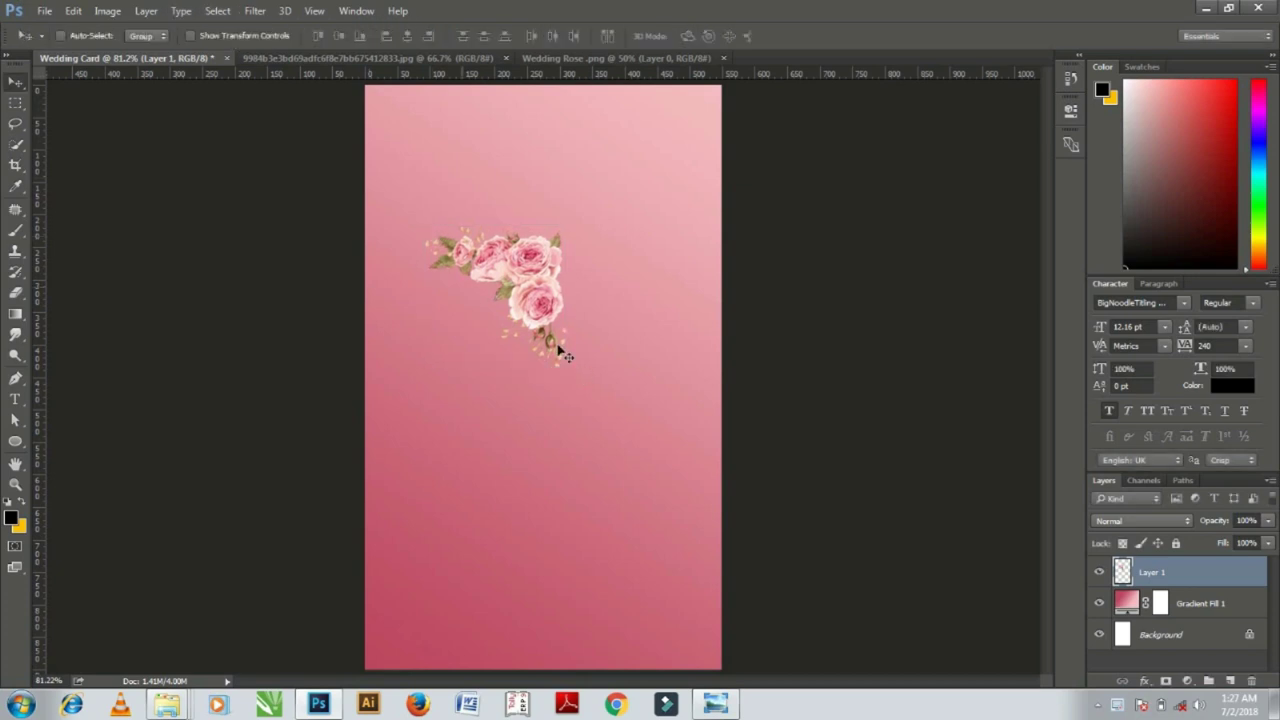
Move the rose cluster into the card's top-right corner, nudging it right and down.
{"action": "left_click_drag", "start_coordinate": [561, 345], "coordinate": [703, 215]}
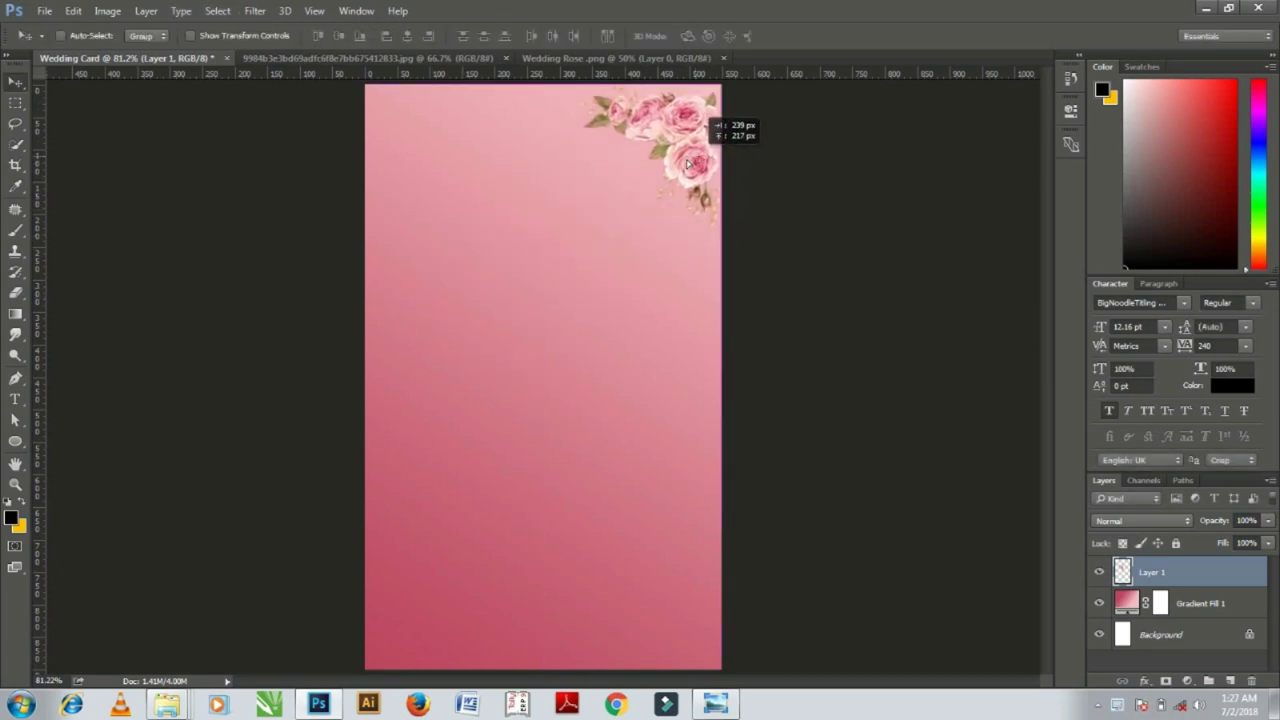
{"action": "key", "text": "Right"}
{"action": "key", "text": "Right"}
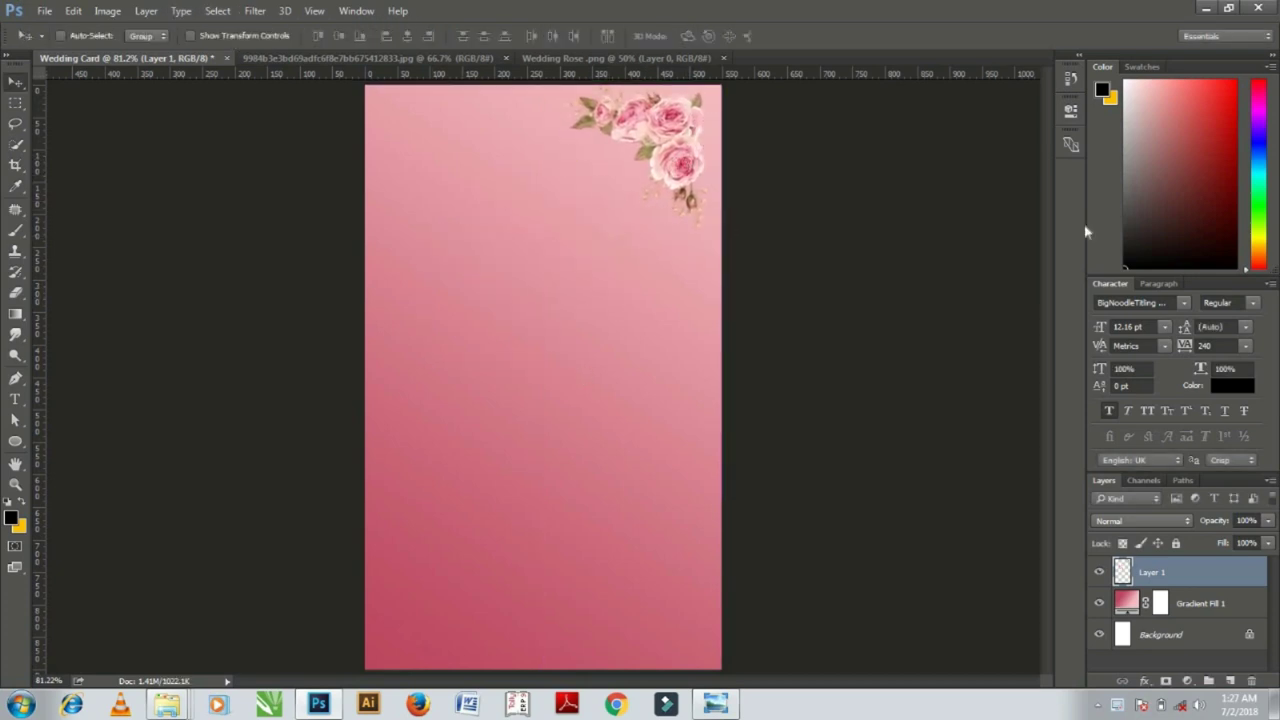
{"action": "key", "text": "Down"}
{"action": "key", "text": "Down"}
{"action": "key", "text": "Right"}
{"action": "key", "text": "Right"}
{"action": "key", "text": "Right"}
{"action": "key", "text": "Down"}
{"action": "key", "text": "Down"}
{"action": "key", "text": "Right"}
{"action": "key", "text": "Right"}
{"action": "key", "text": "Right"}
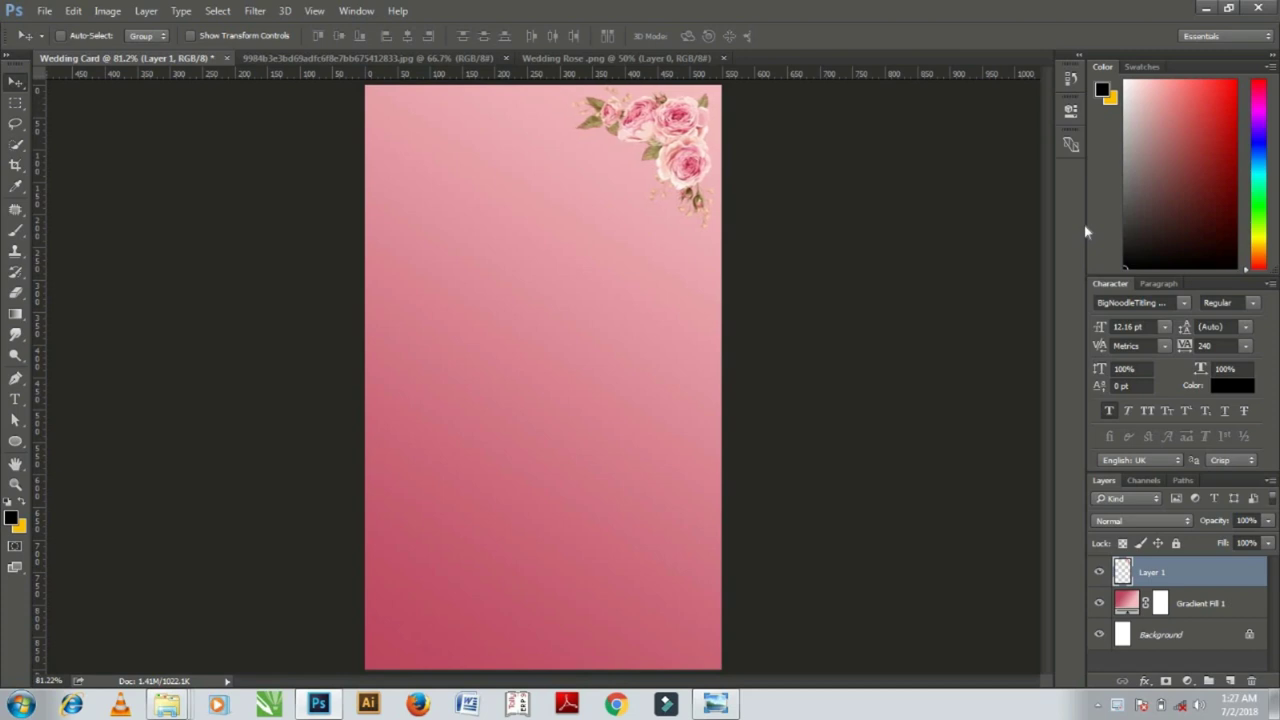
{"action": "key", "text": "Right"}
{"action": "key", "text": "Right"}
{"action": "key", "text": "Right"}
{"action": "key", "text": "Down"}
{"action": "key", "text": "Down"}
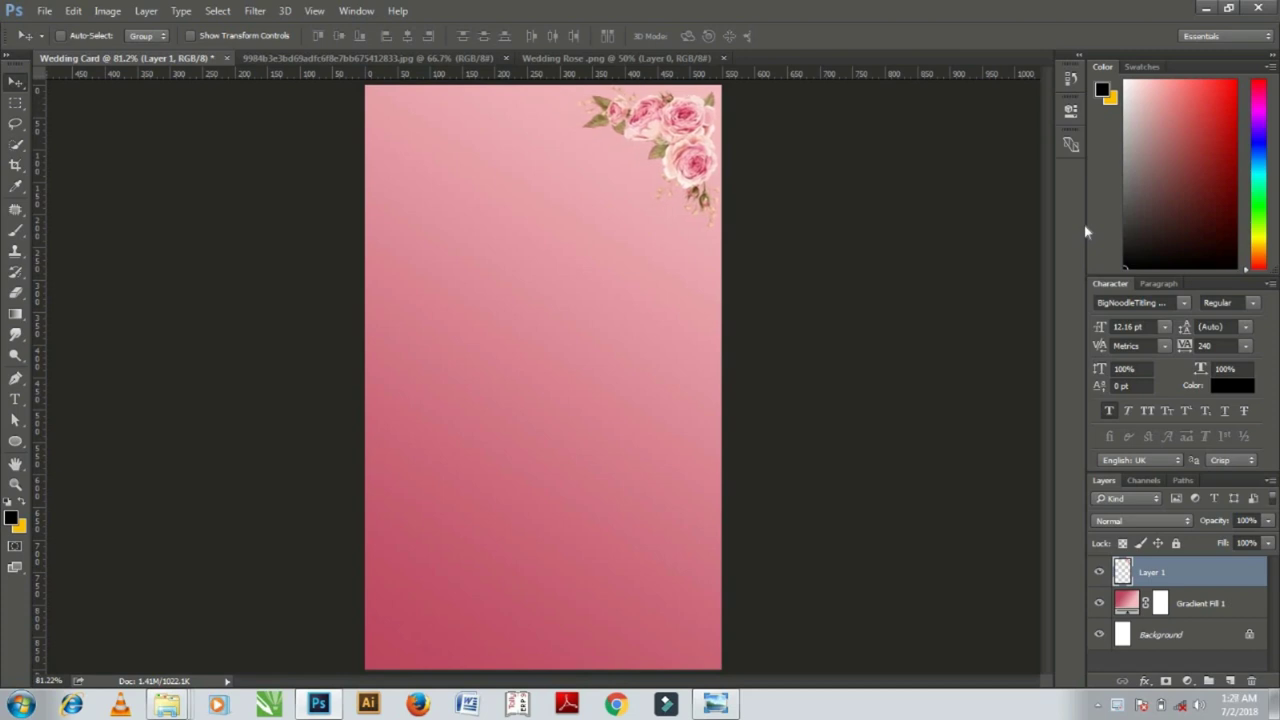
{"action": "key", "text": "Down"}
Shrink the roses proportionally to 92% and nudge them snugly into the corner.
{"action": "key", "text": "ctrl+t"}
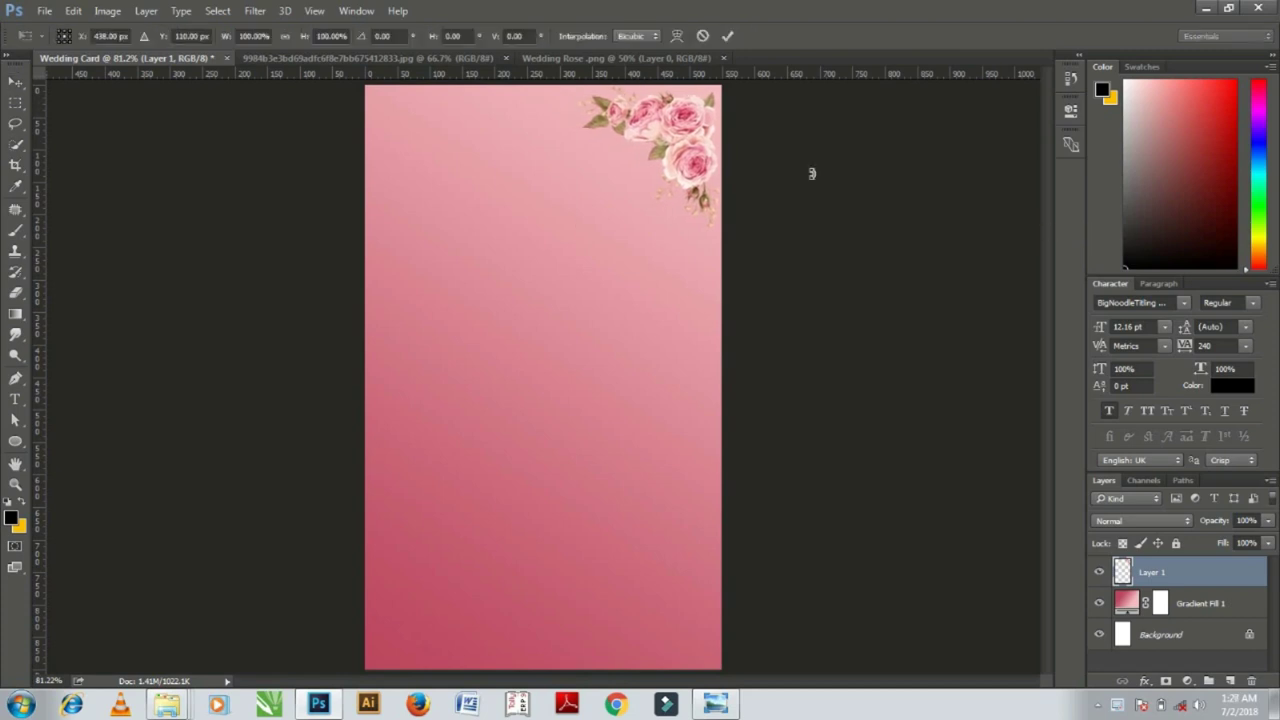
{"action": "left_click", "coordinate": [284, 37]}
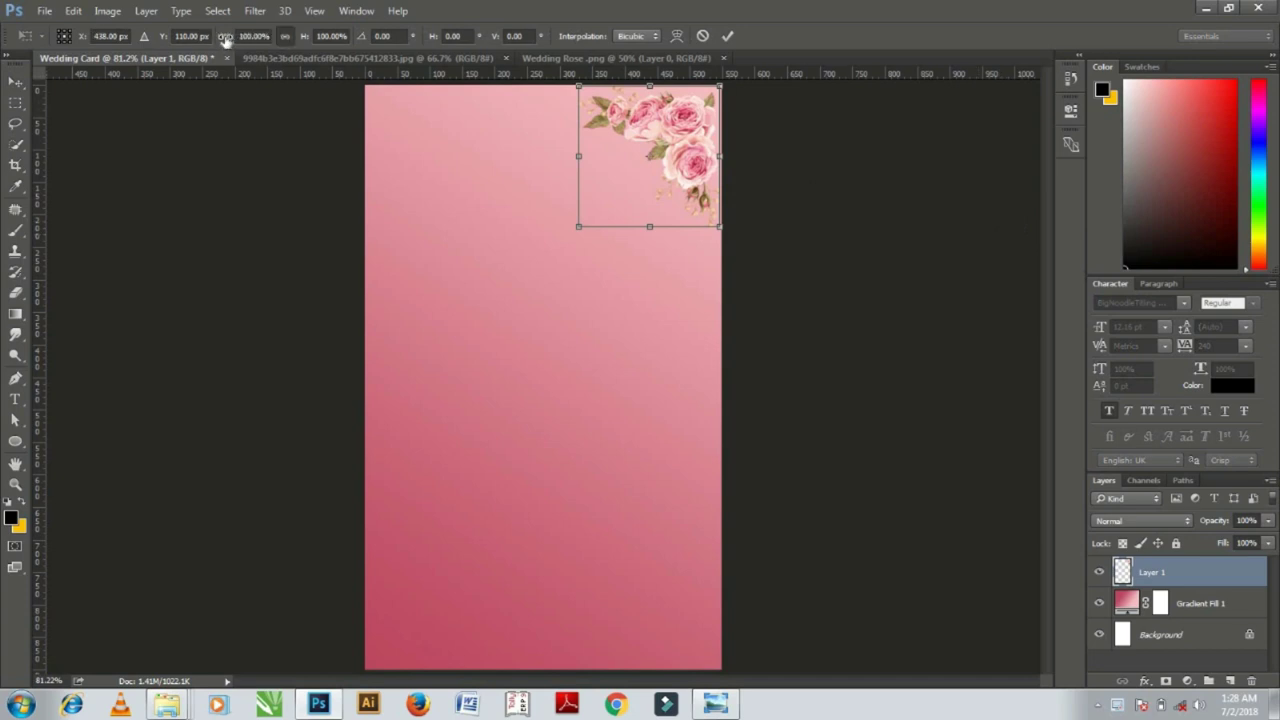
{"action": "left_click_drag", "start_coordinate": [224, 37], "coordinate": [216, 37]}
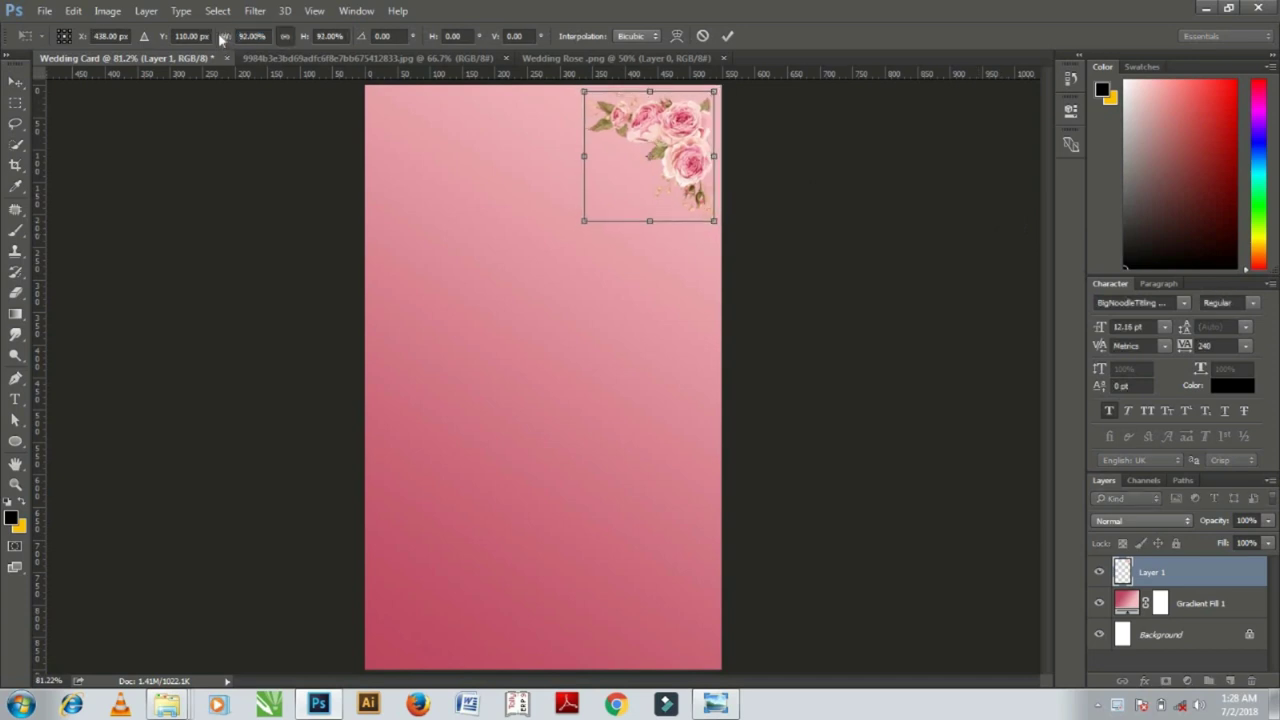
{"action": "key", "text": "Return"}
{"action": "key", "text": "Up"}
{"action": "key", "text": "Up"}
{"action": "key", "text": "Up"}
{"action": "key", "text": "Right"}
{"action": "key", "text": "Right"}
{"action": "key", "text": "Right"}
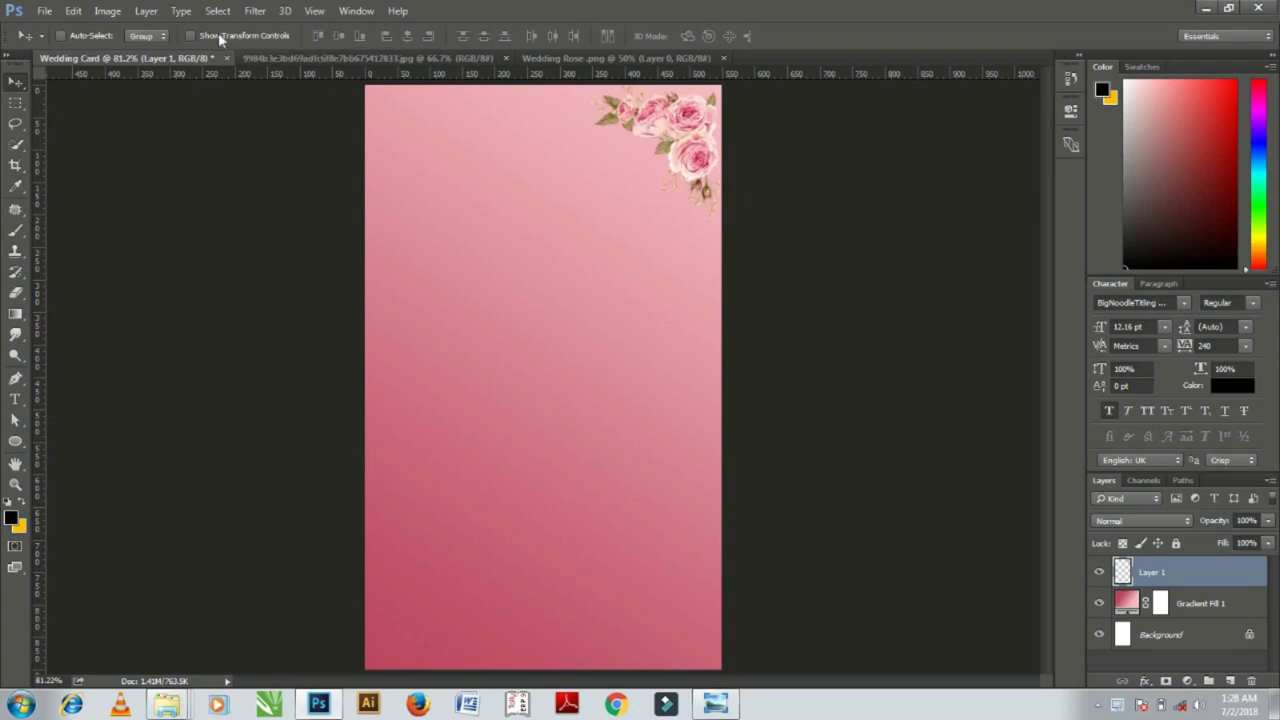
{"action": "key", "text": "Up"}
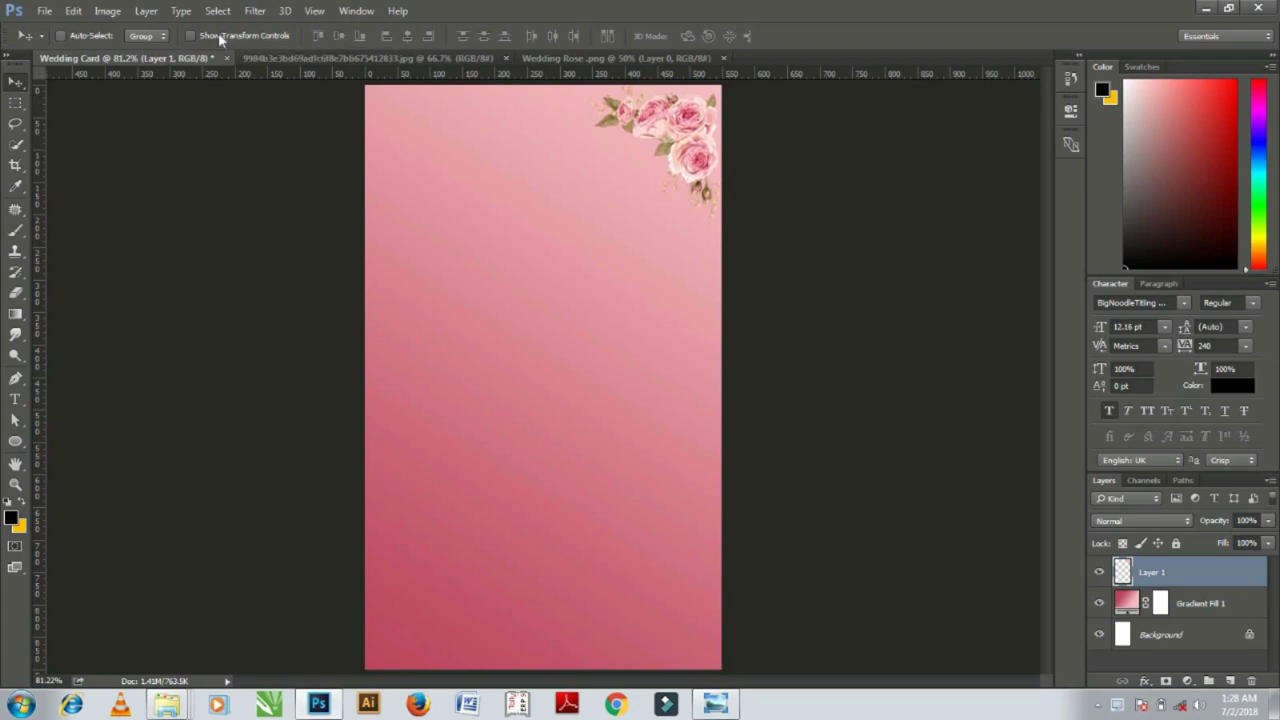
{"action": "key", "text": "Up"}
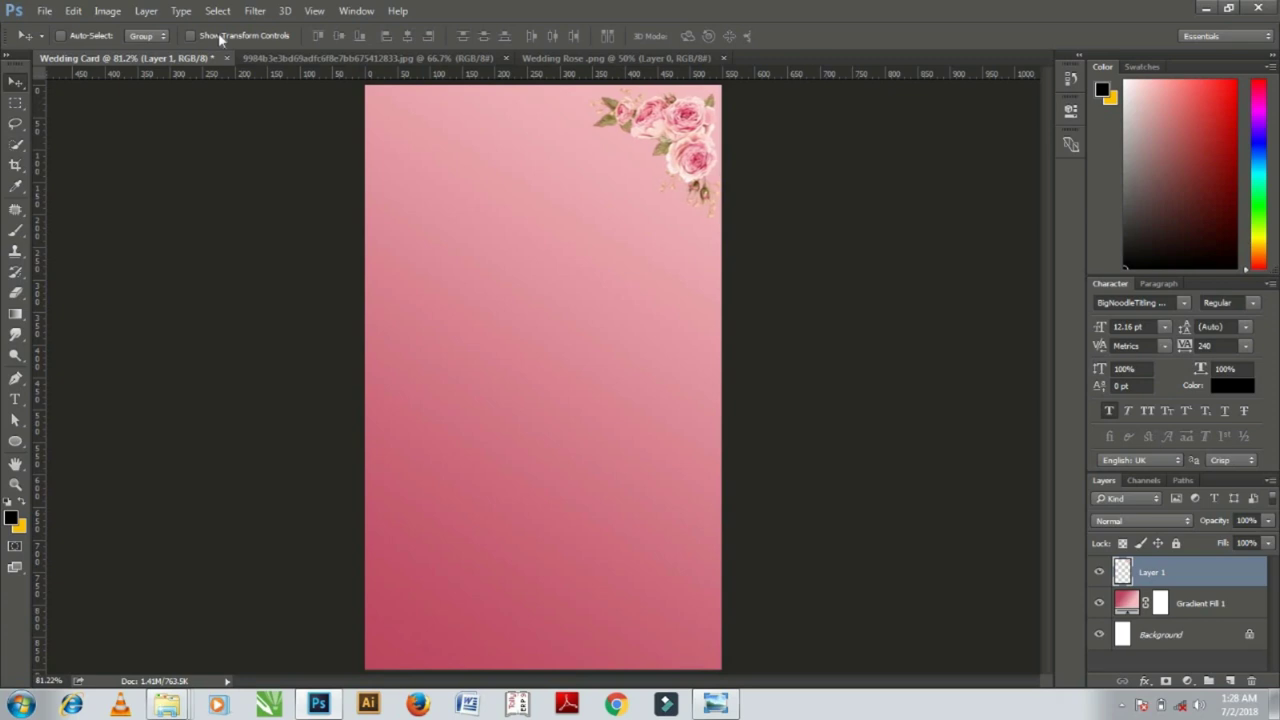
{"action": "key", "text": "Up"}
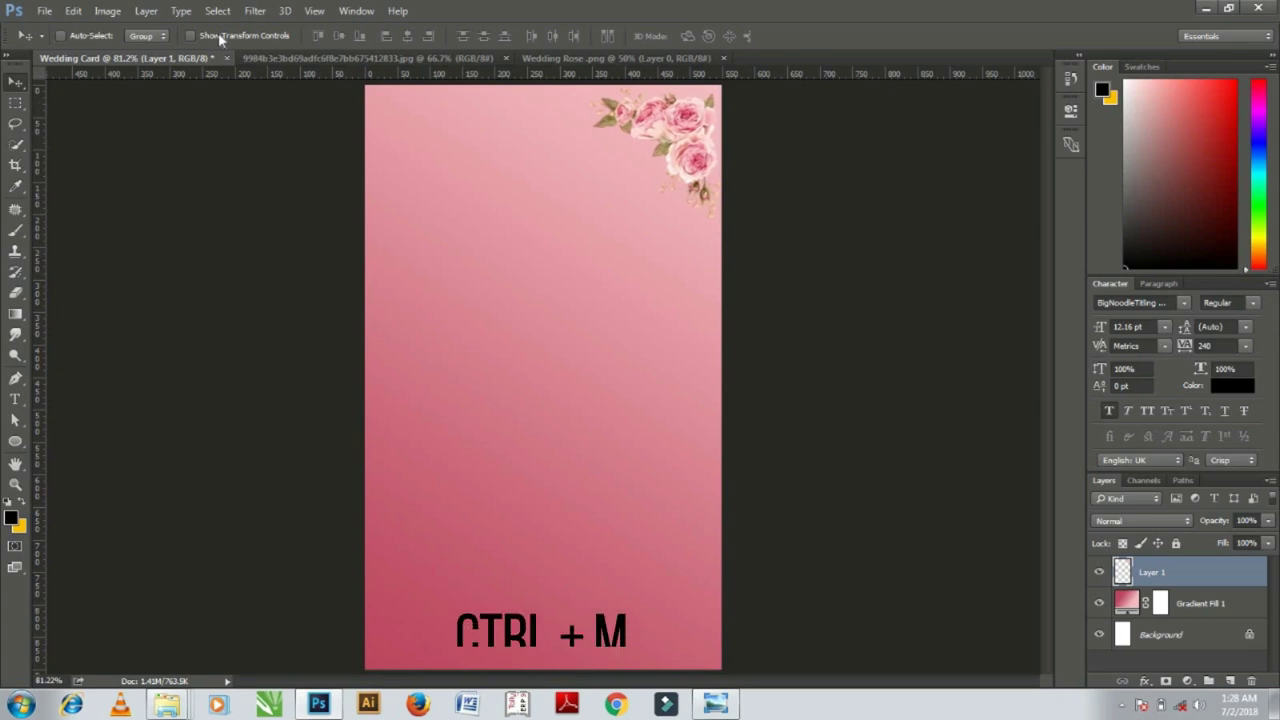
Darken the roses slightly with a Curves adjustment.
{"action": "key", "text": "ctrl+m"}
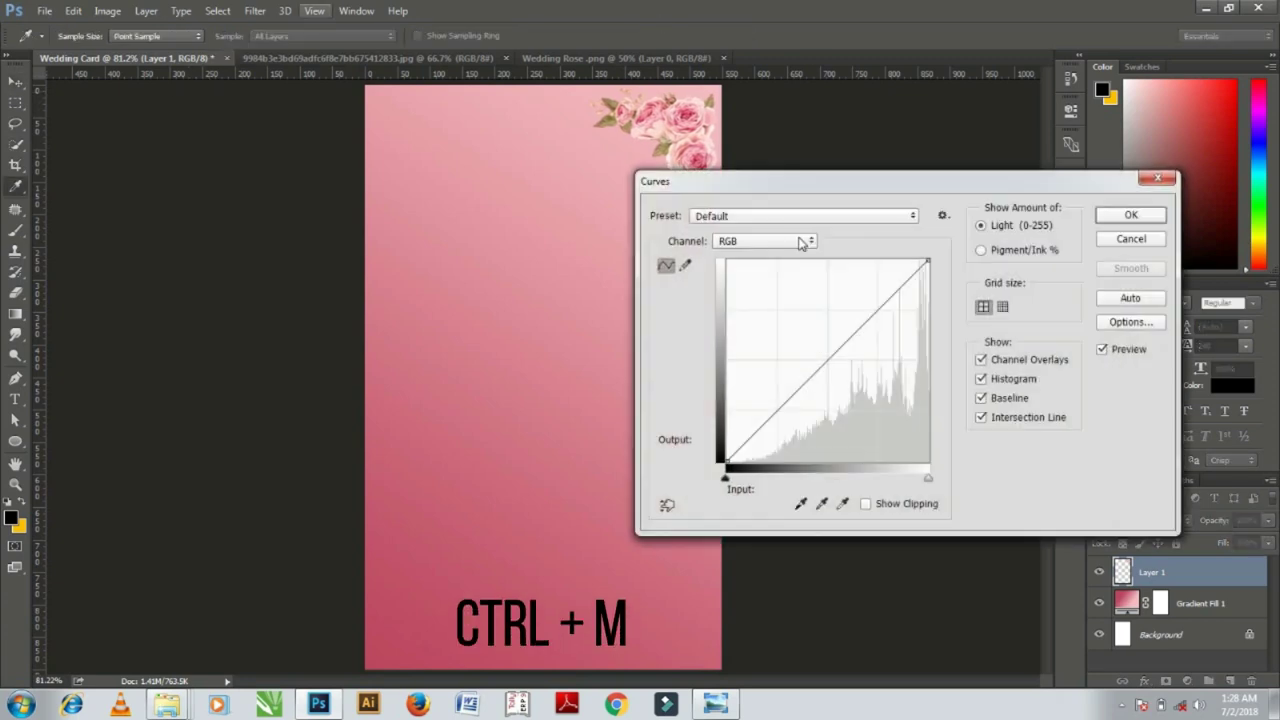
{"action": "left_click_drag", "start_coordinate": [832, 356], "coordinate": [840, 370]}
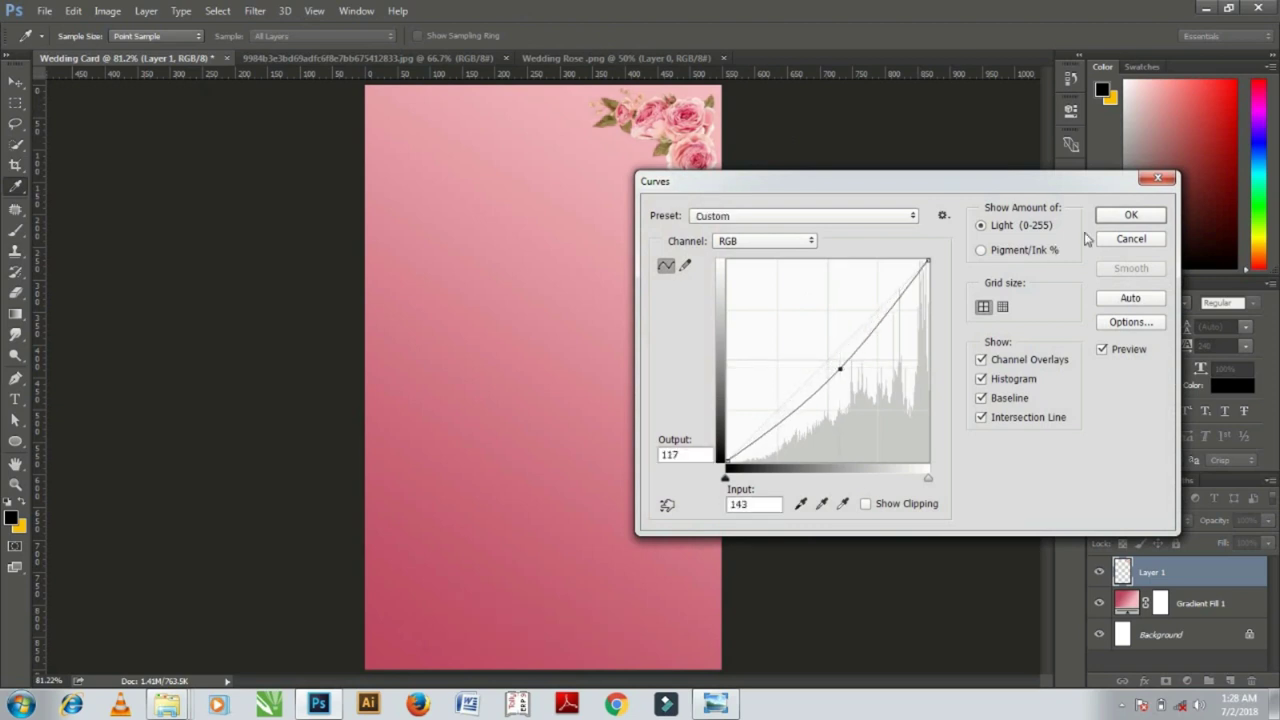
{"action": "key", "text": "Return"}
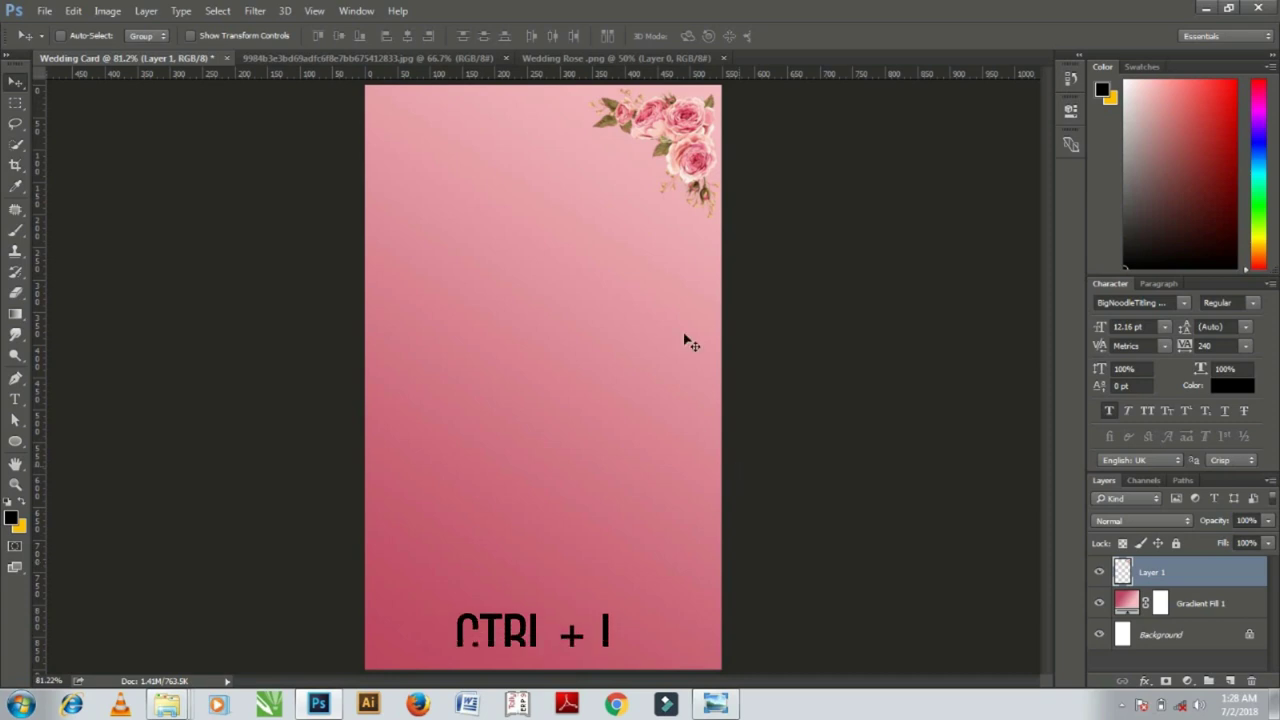
Duplicate the roses, flip the copy vertically and horizontally, and place it bottom-left.
{"action": "key", "text": "ctrl+j"}
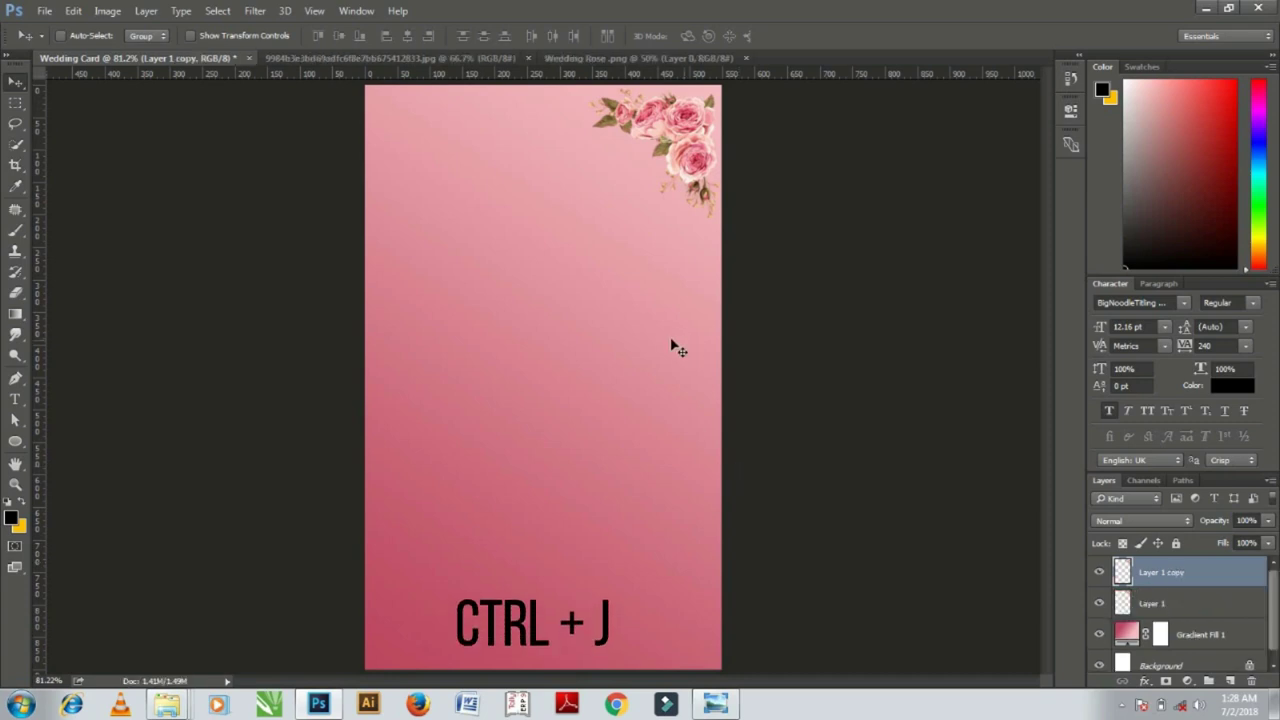
{"action": "left_click_drag", "start_coordinate": [690, 115], "coordinate": [560, 490]}
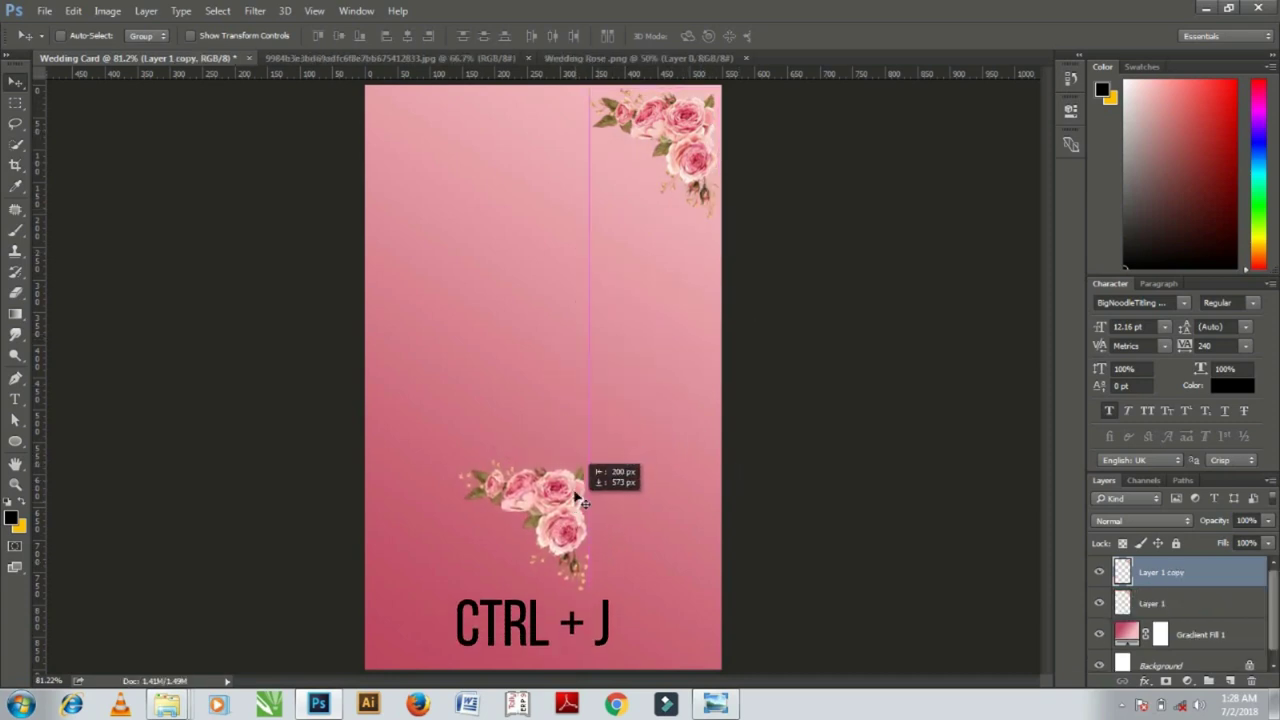
{"action": "key", "text": "ctrl+t"}
{"action": "right_click", "coordinate": [557, 488]}
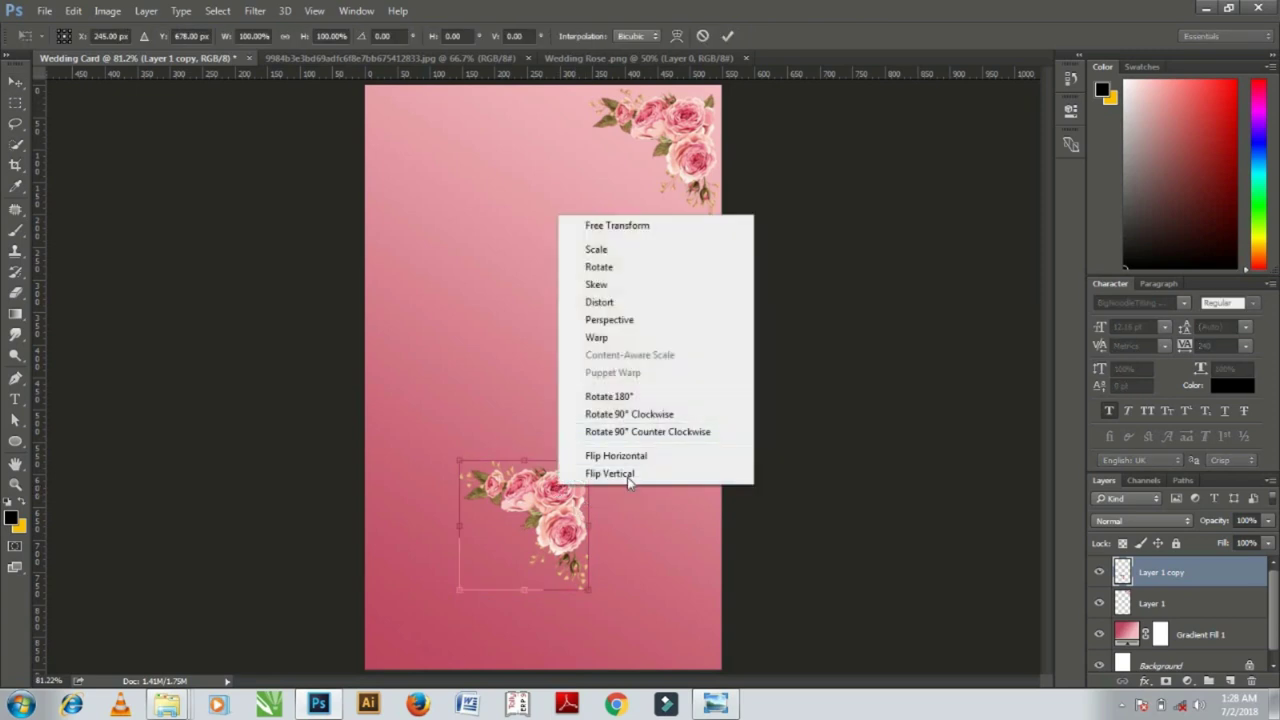
{"action": "left_click", "coordinate": [630, 474]}
{"action": "right_click", "coordinate": [518, 520]}
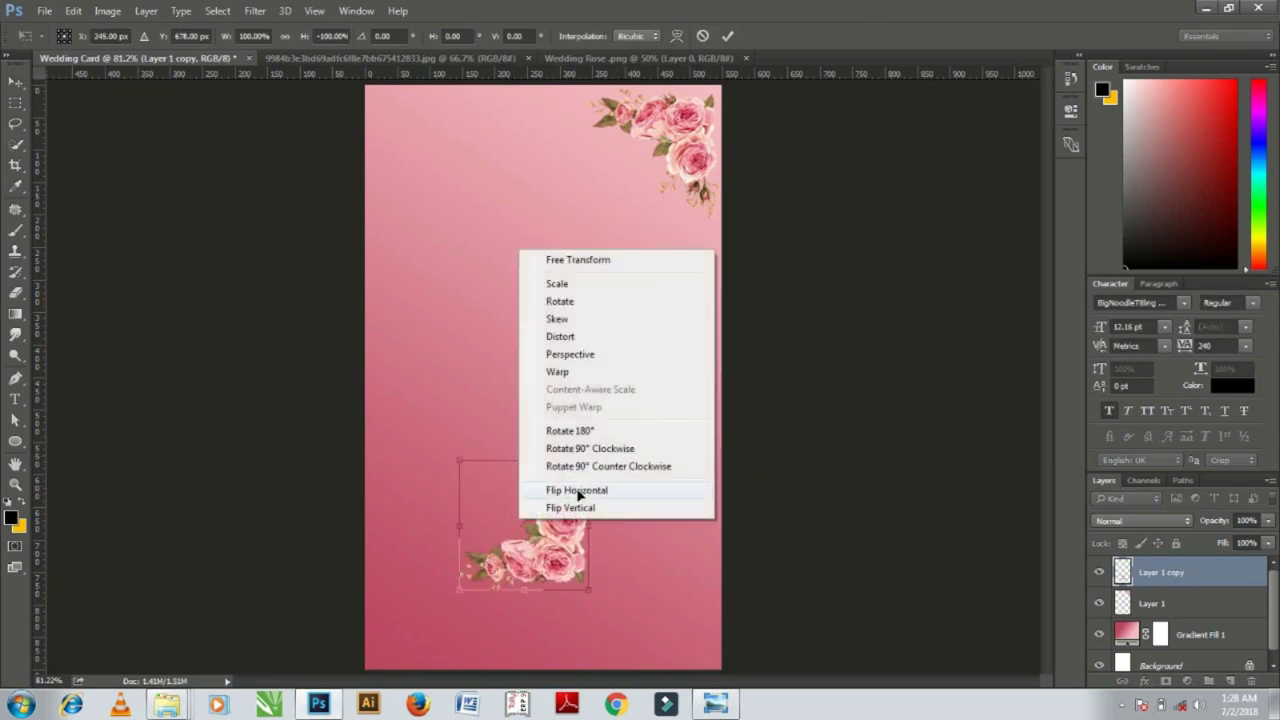
{"action": "left_click", "coordinate": [577, 489]}
{"action": "left_click_drag", "start_coordinate": [490, 567], "coordinate": [398, 645]}
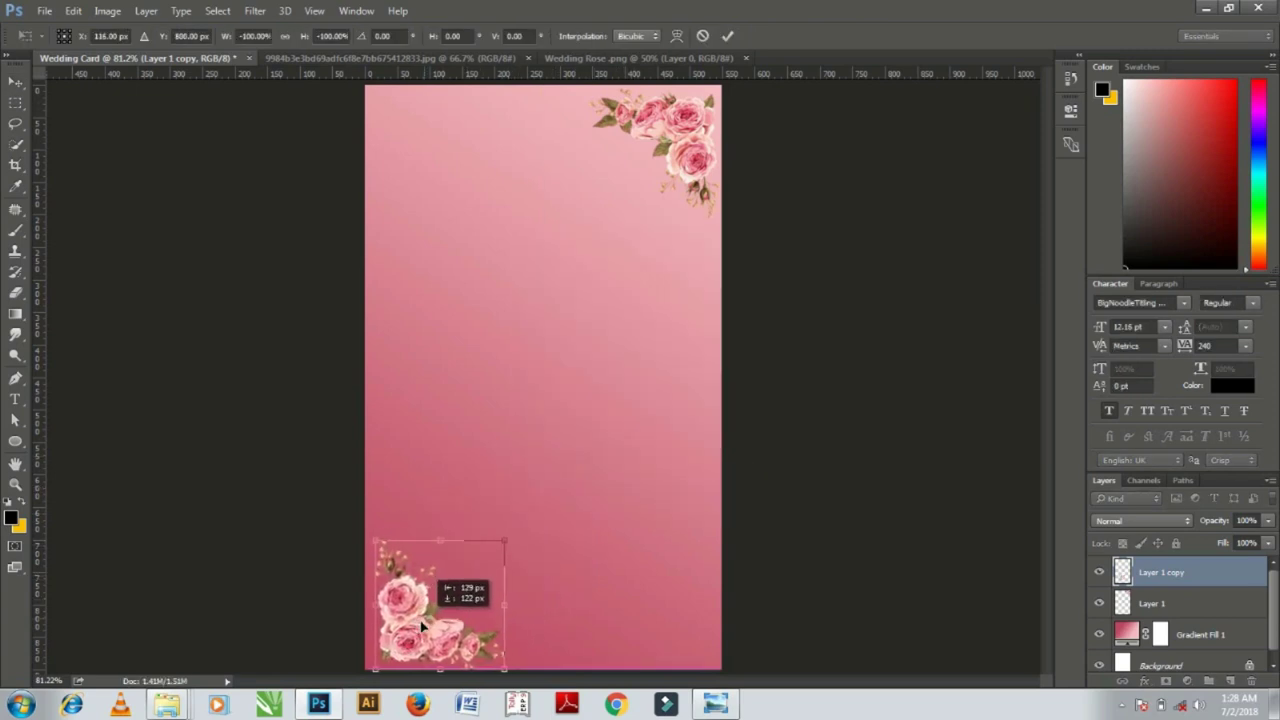
{"action": "key", "text": "Return"}
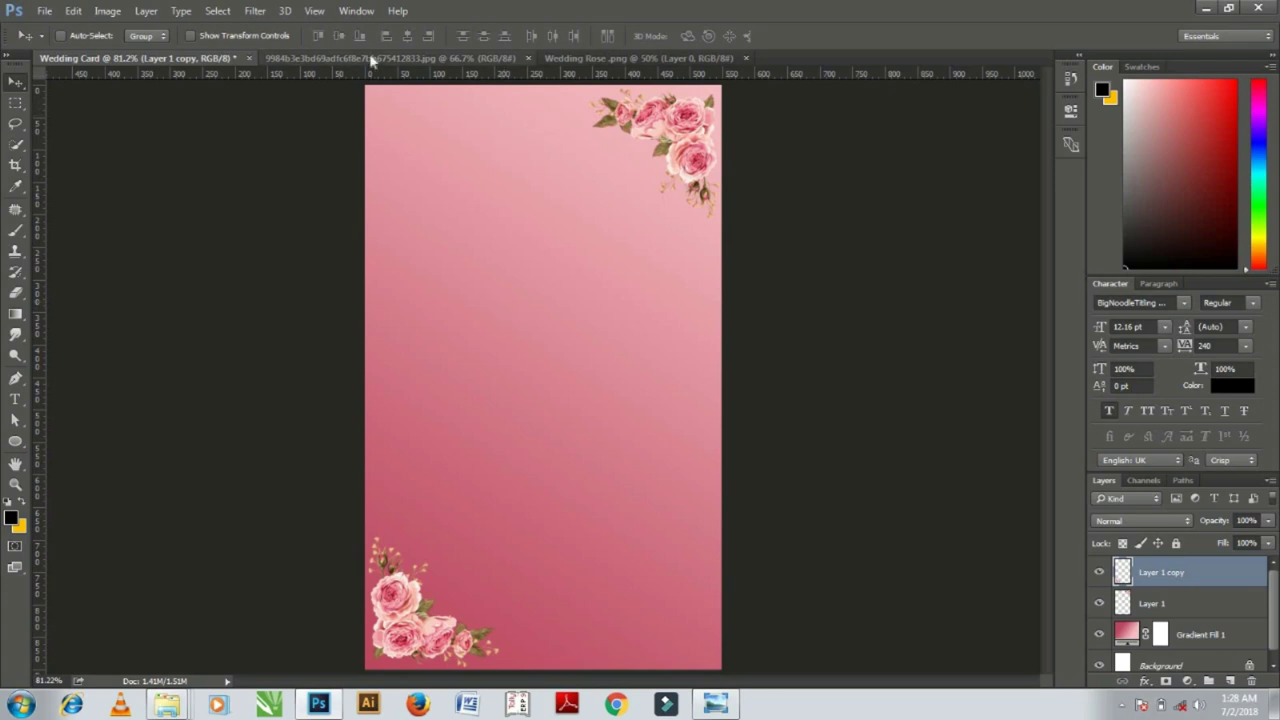
In the frame image, mask the frame with a Color Range selection and invert the mask.
{"action": "left_click", "coordinate": [480, 58]}
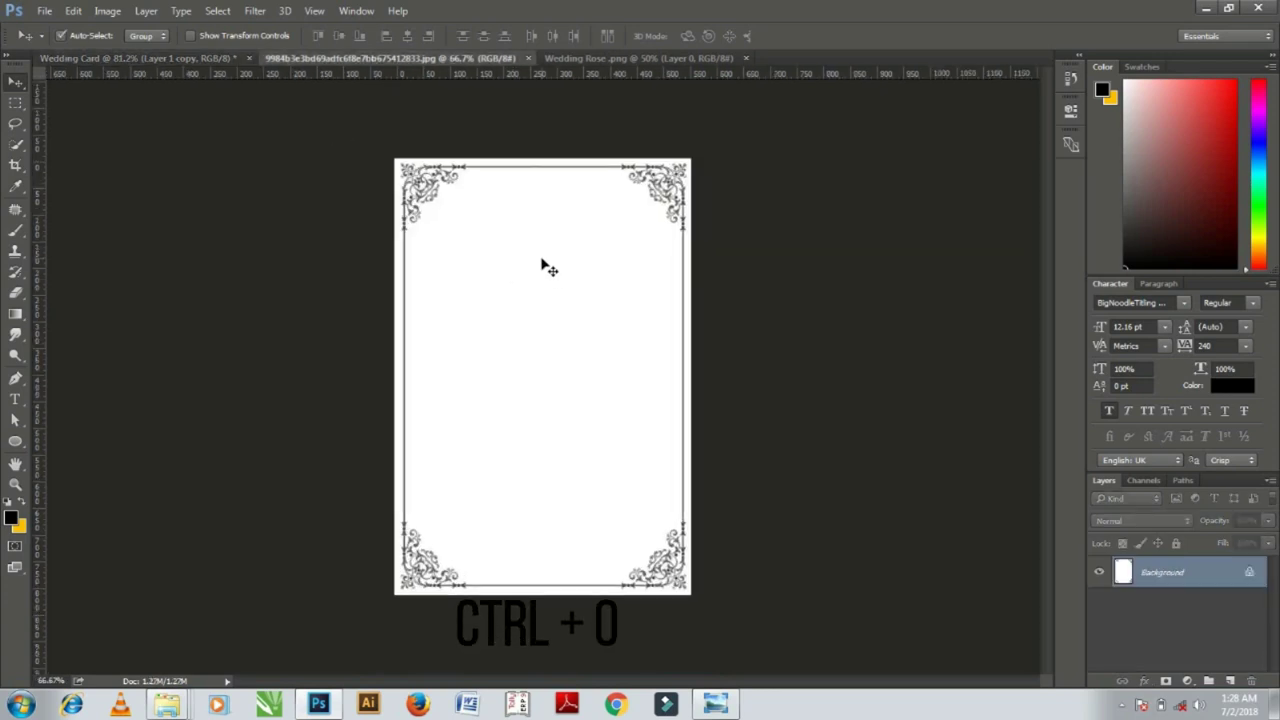
{"action": "key", "text": "ctrl+0"}
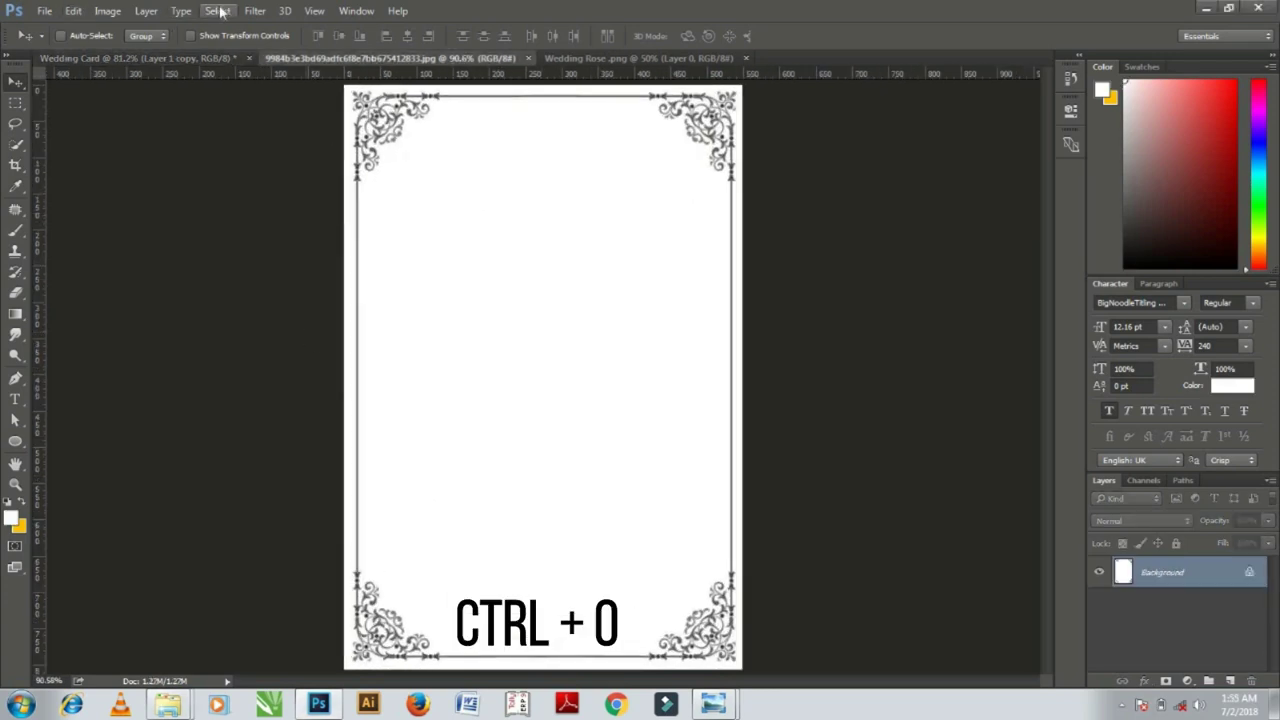
{"action": "left_click", "coordinate": [266, 165]}
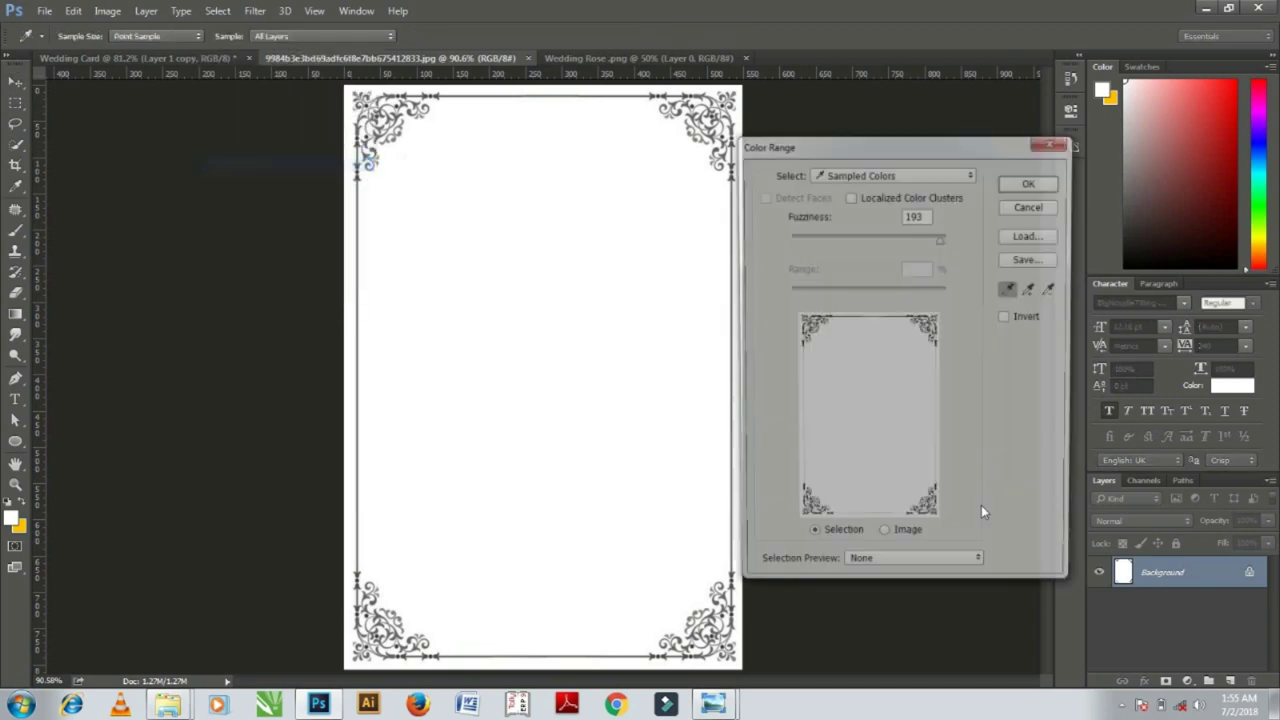
{"action": "left_click", "coordinate": [1031, 181]}
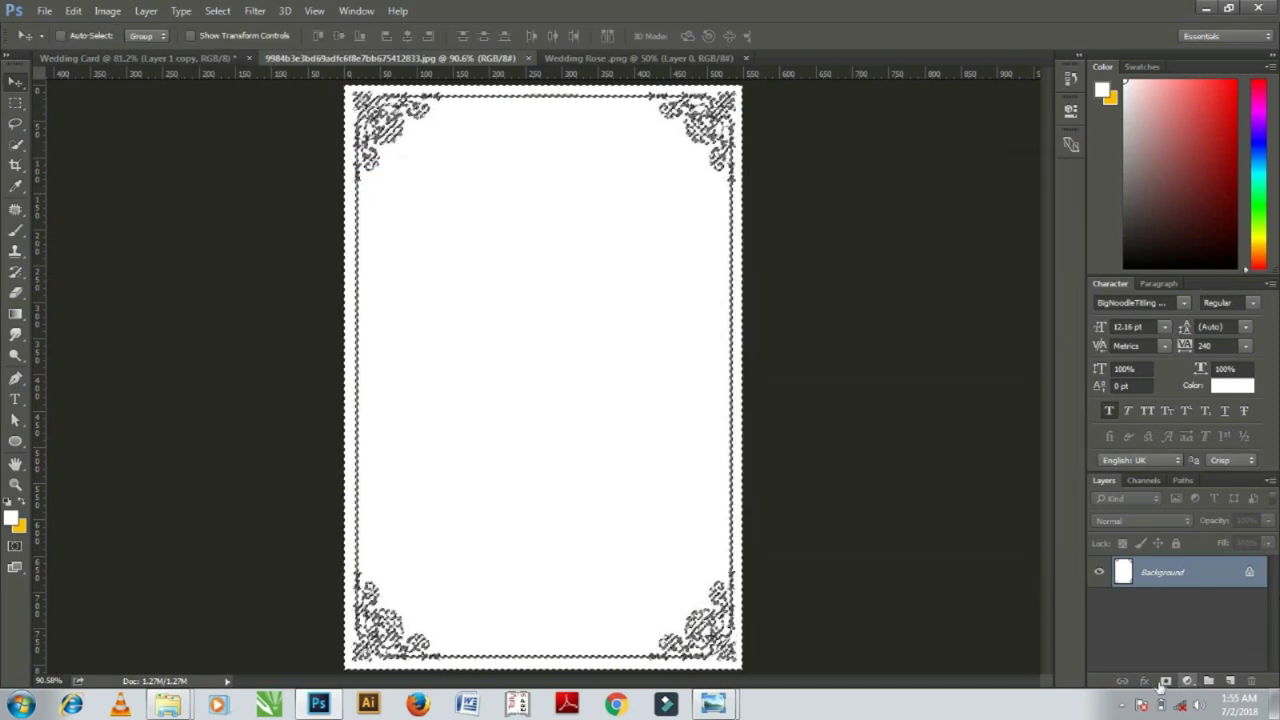
{"action": "left_click", "coordinate": [1166, 681]}
{"action": "key", "text": "ctrl+i"}
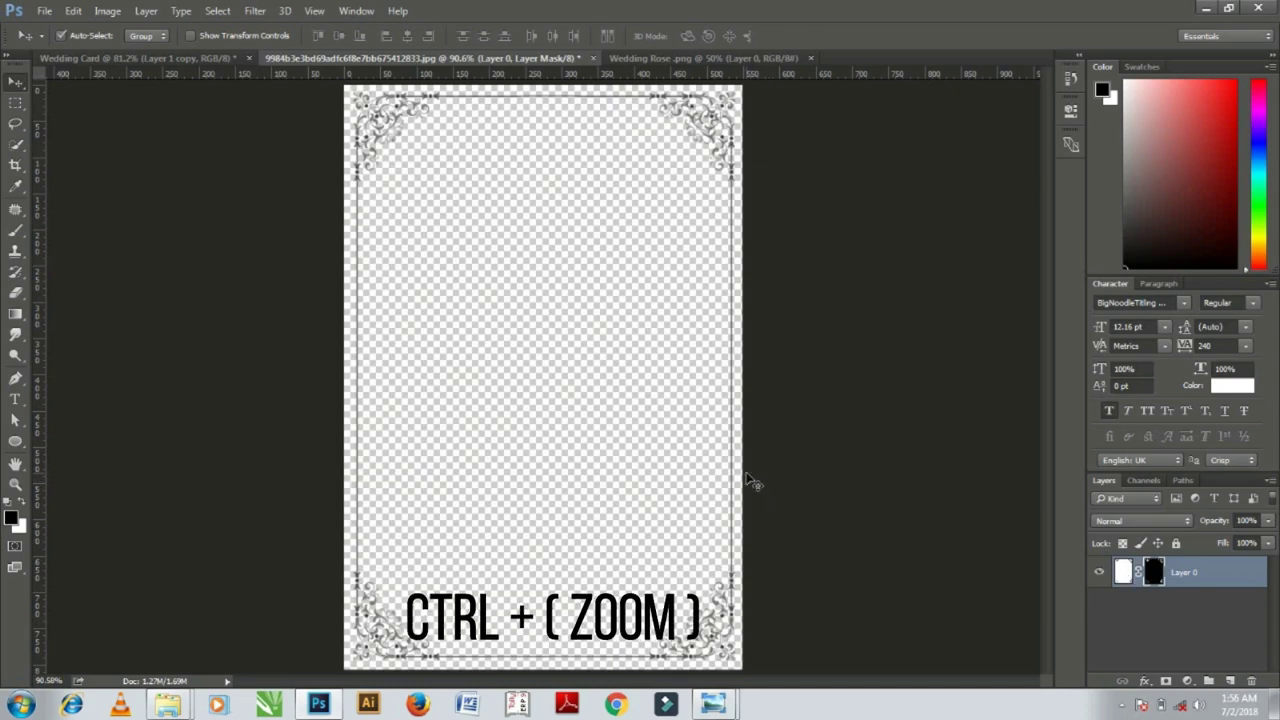
Zoom to the top-right corner and select the vertical border line below the ornament.
{"action": "key", "text": "ctrl+plus"}
{"action": "key", "text": "ctrl+plus"}
{"action": "key", "text": "space"}
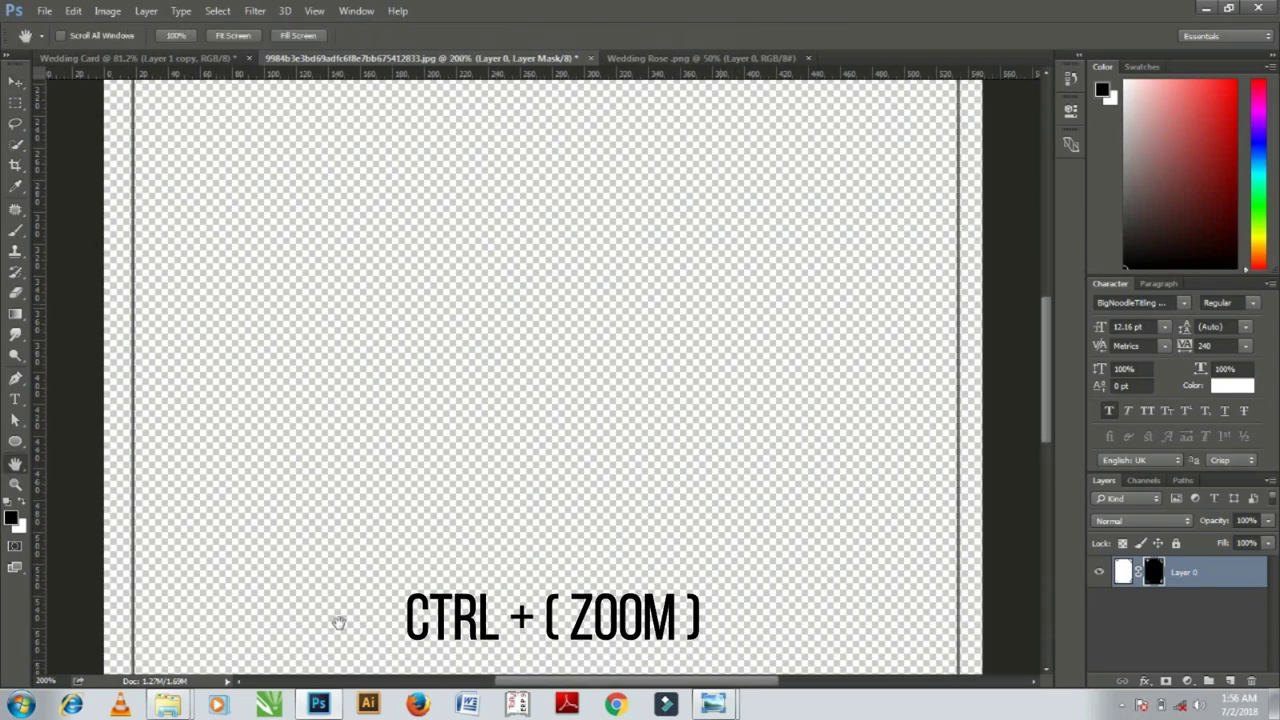
{"action": "left_click_drag", "start_coordinate": [339, 622], "coordinate": [251, 631]}
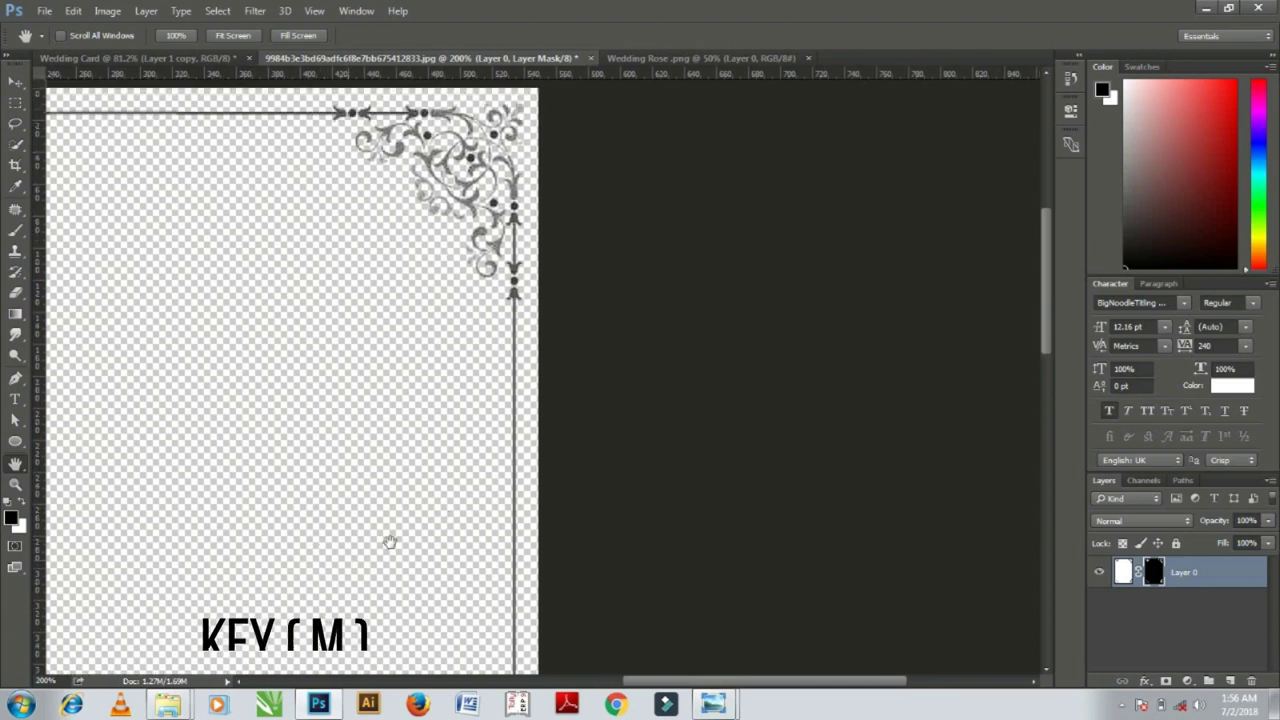
{"action": "key", "text": "m"}
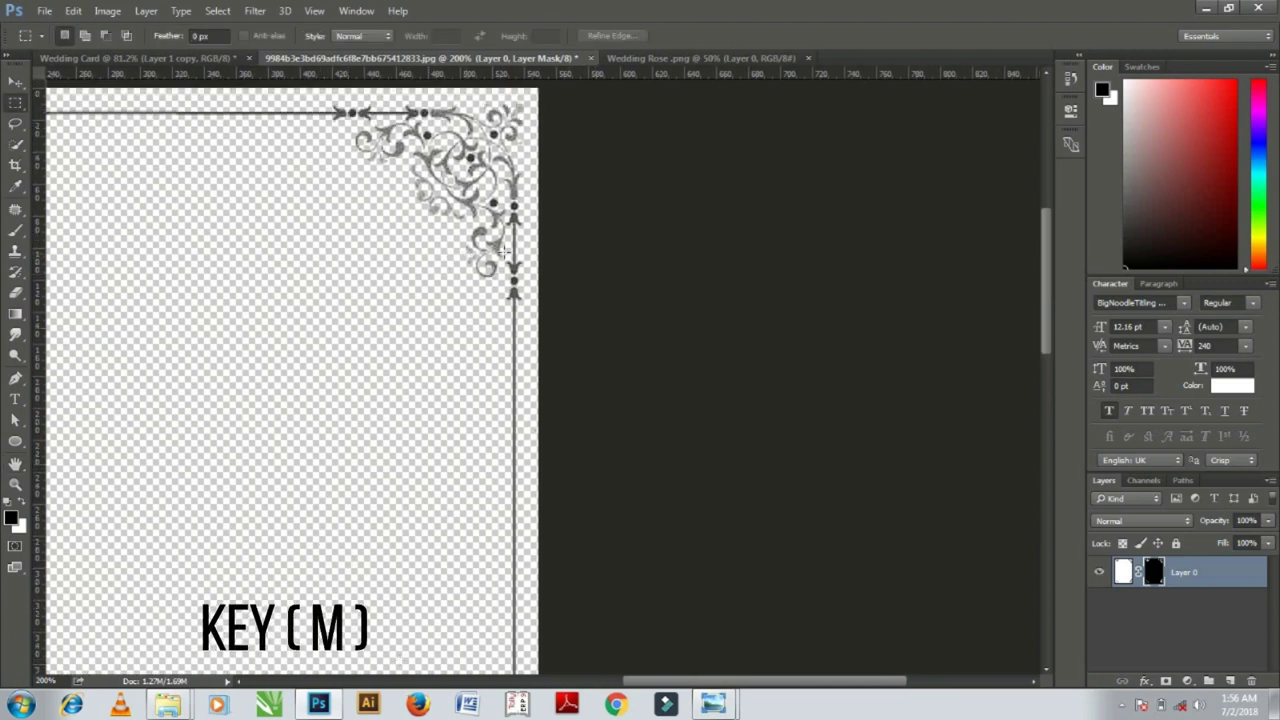
{"action": "left_click_drag", "start_coordinate": [505, 262], "coordinate": [566, 700]}
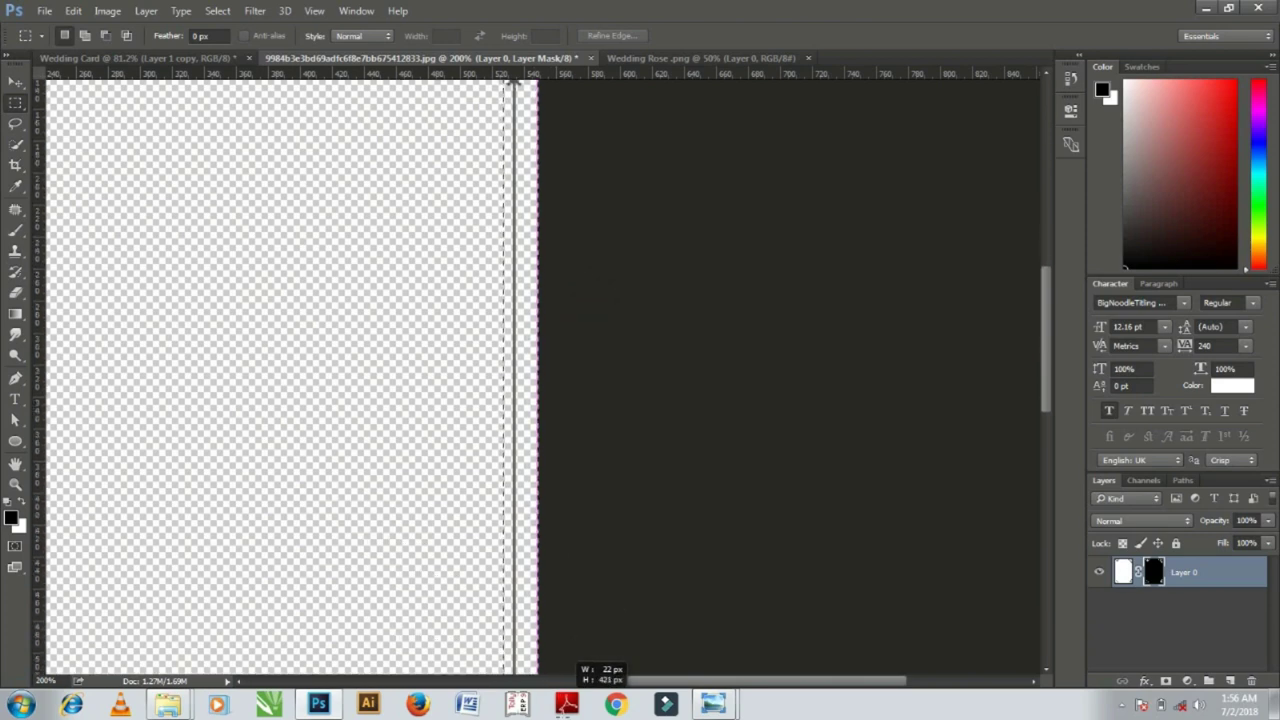
{"action": "left_click_drag", "start_coordinate": [566, 703], "coordinate": [540, 572]}
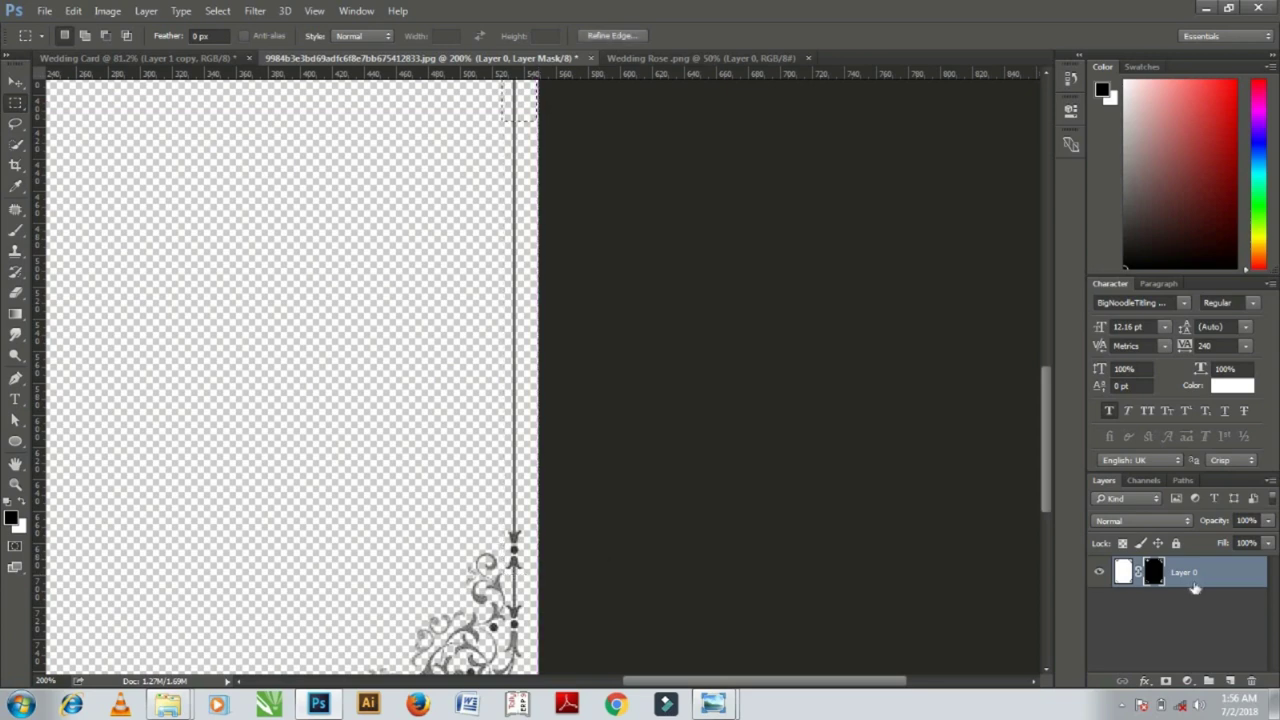
Rasterize the frame layer, cut the selected line, and return to Wedding Card.
{"action": "right_click", "coordinate": [1183, 572]}
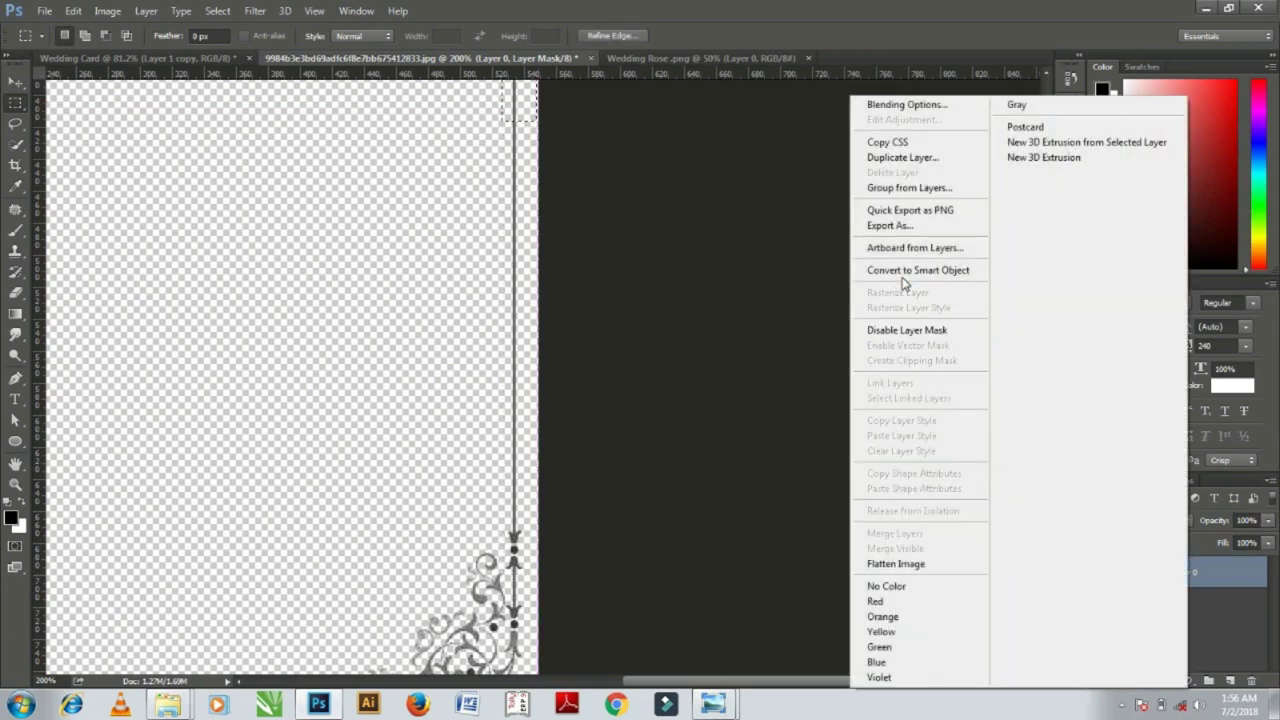
{"action": "left_click", "coordinate": [905, 272]}
{"action": "right_click", "coordinate": [1175, 581]}
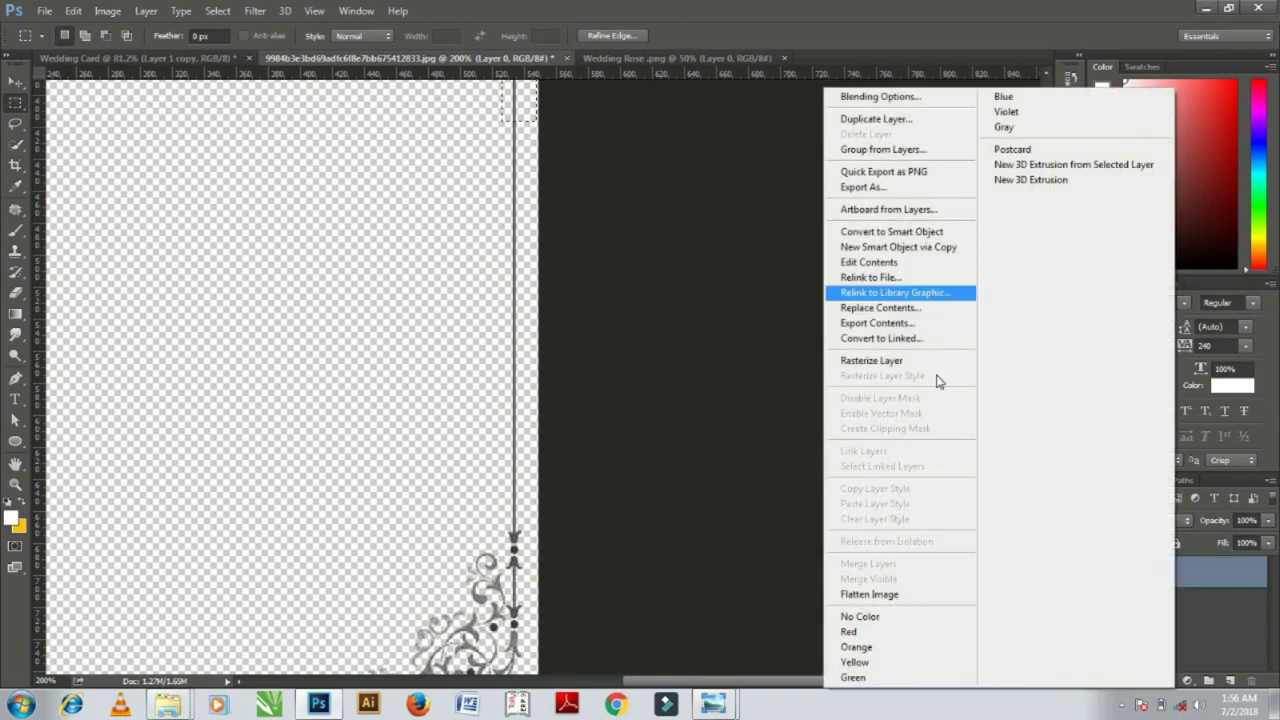
{"action": "left_click", "coordinate": [905, 360]}
{"action": "key", "text": "ctrl+x"}
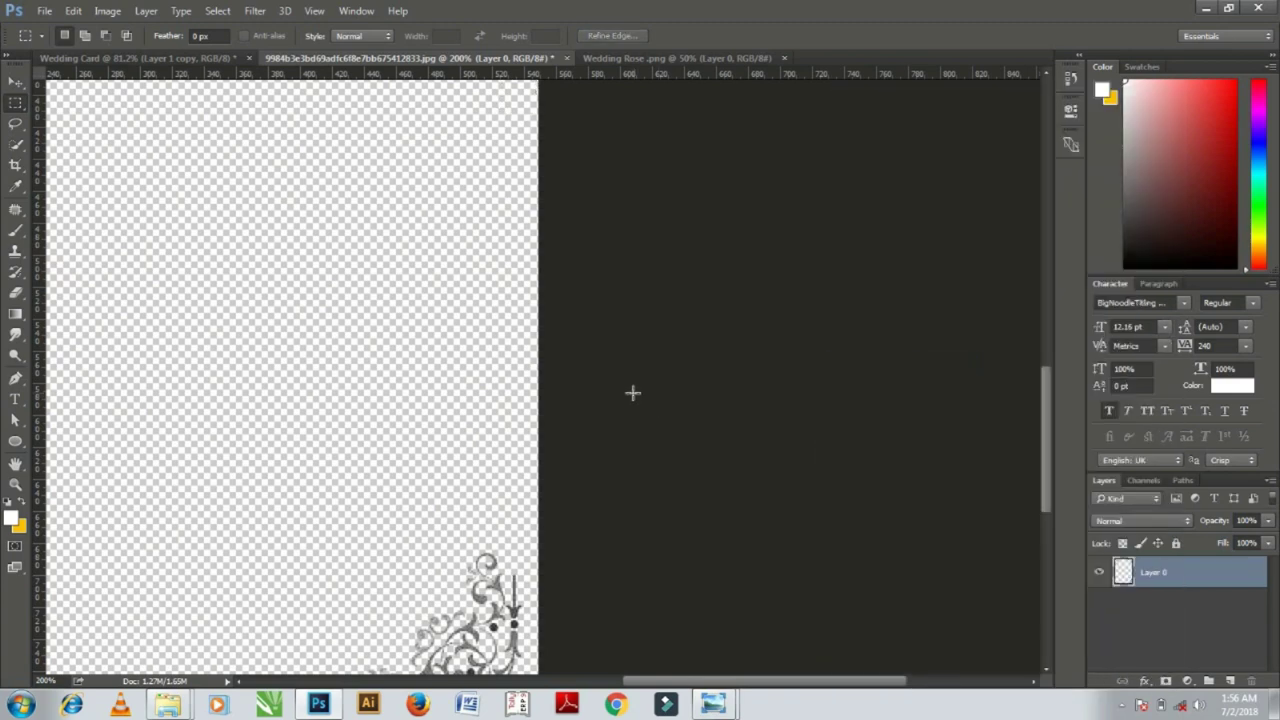
{"action": "left_click", "coordinate": [150, 58]}
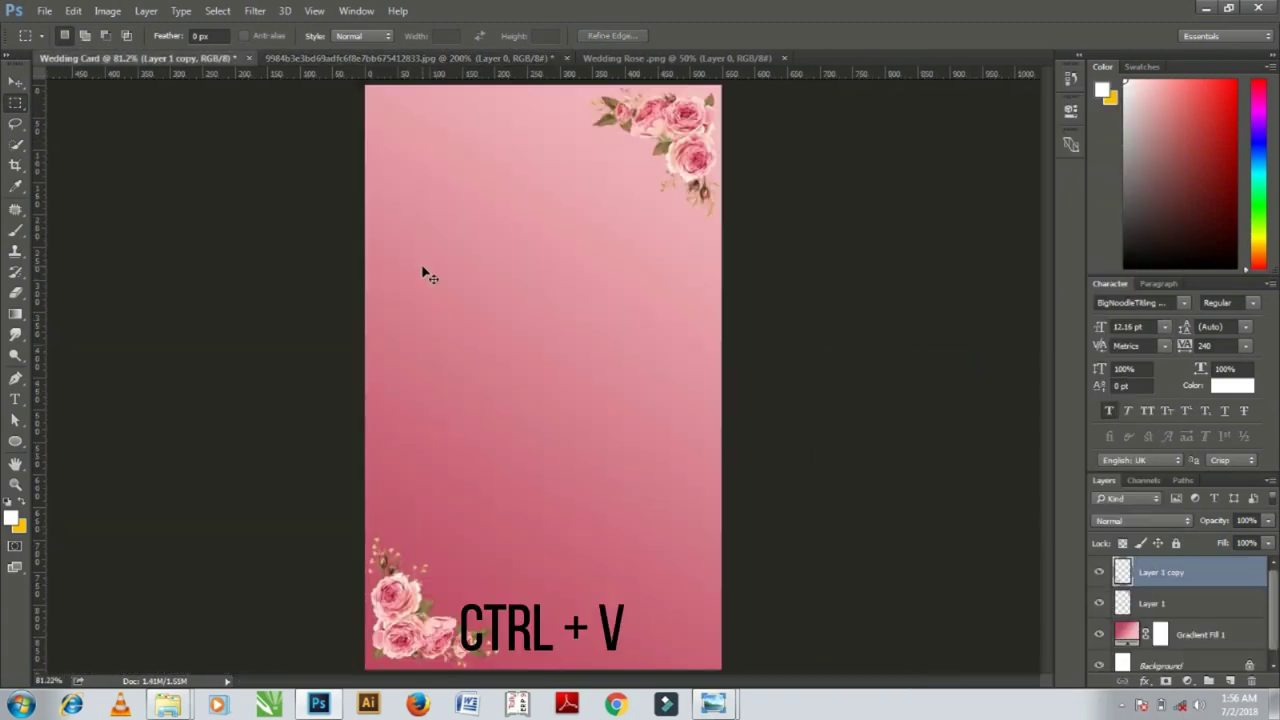
Paste the line ornament onto the card and turn it white with a Color Overlay.
{"action": "key", "text": "ctrl+v"}
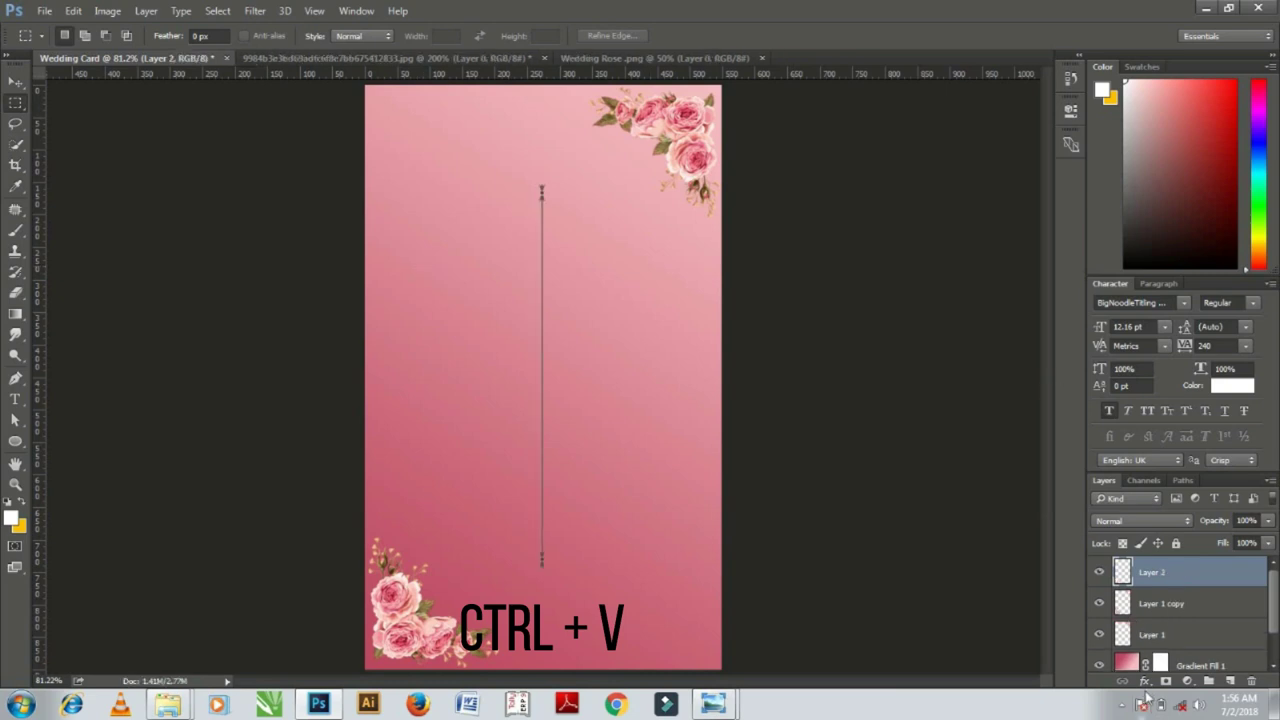
{"action": "left_click", "coordinate": [1145, 681]}
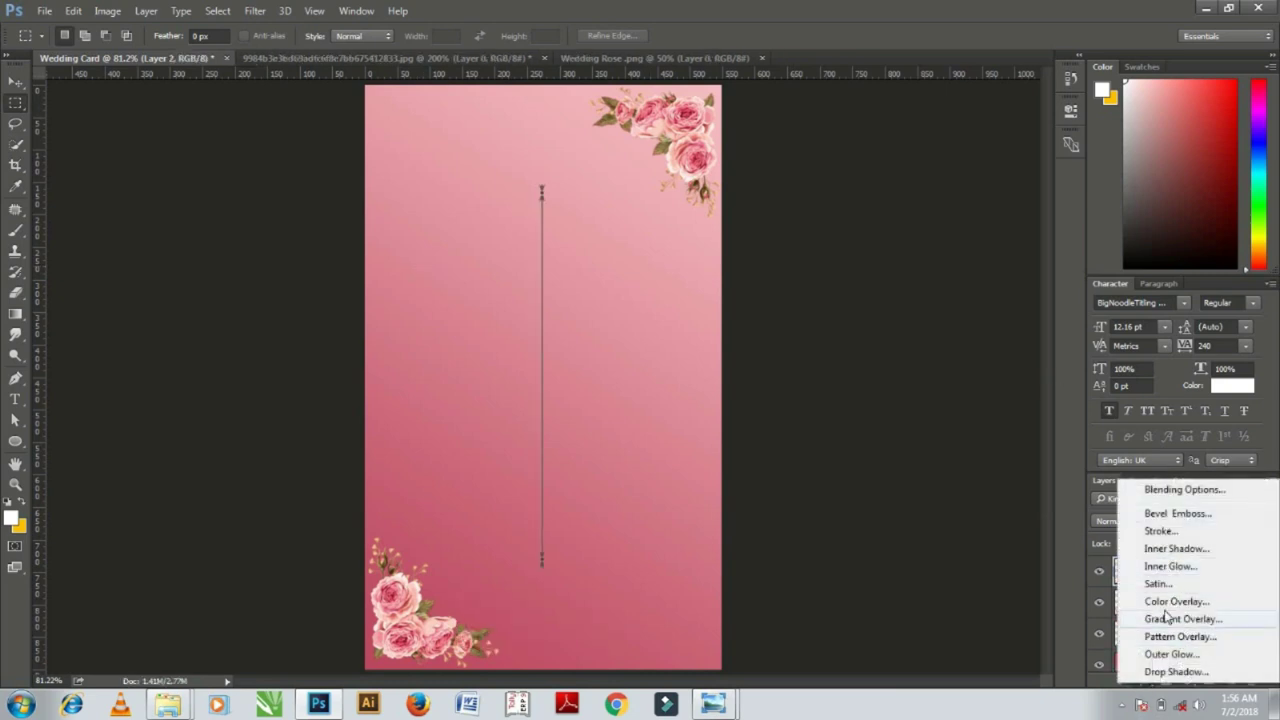
{"action": "left_click", "coordinate": [1170, 601]}
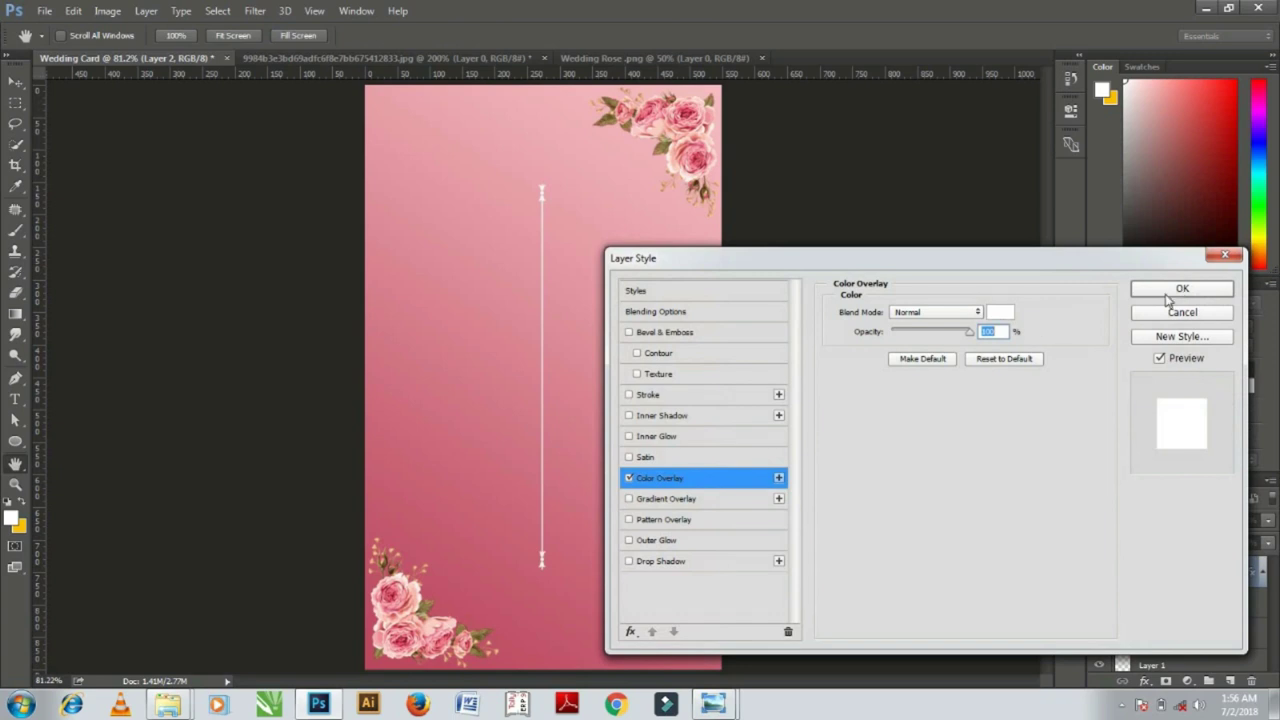
{"action": "left_click", "coordinate": [1170, 289]}
Position the white line along the card's right edge below the top roses.
{"action": "key", "text": "v"}
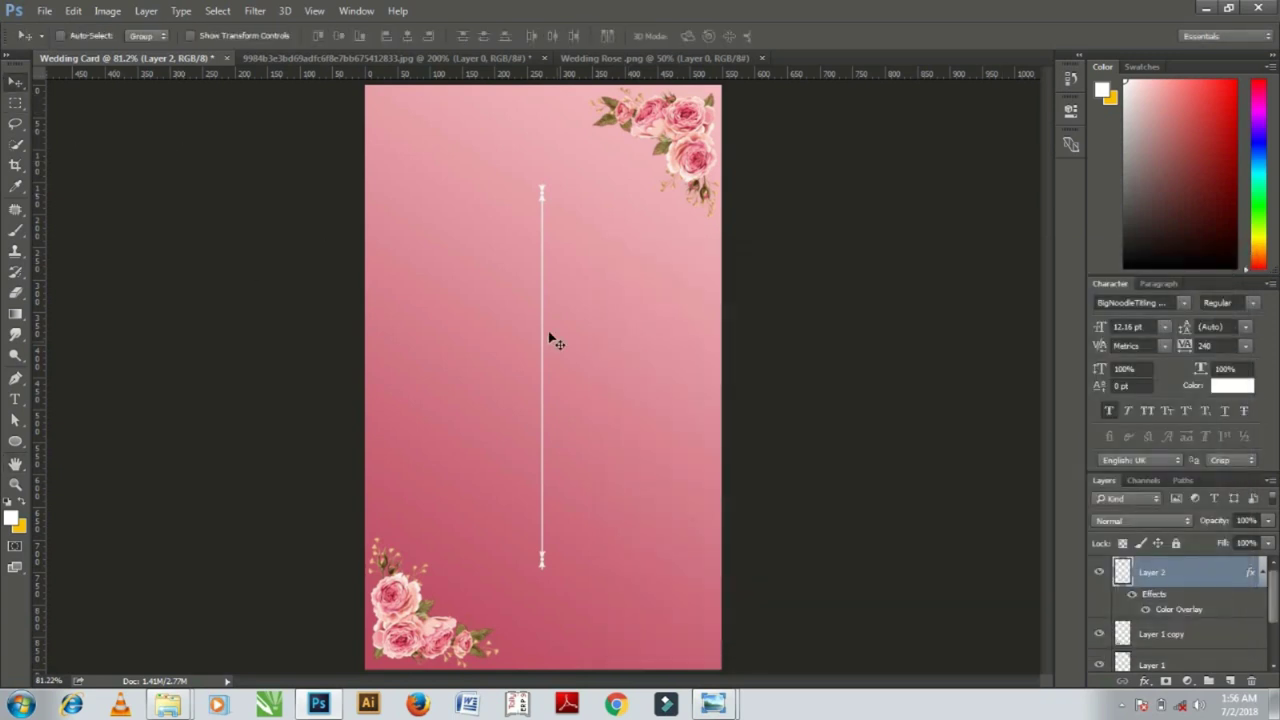
{"action": "left_click_drag", "start_coordinate": [549, 337], "coordinate": [718, 377]}
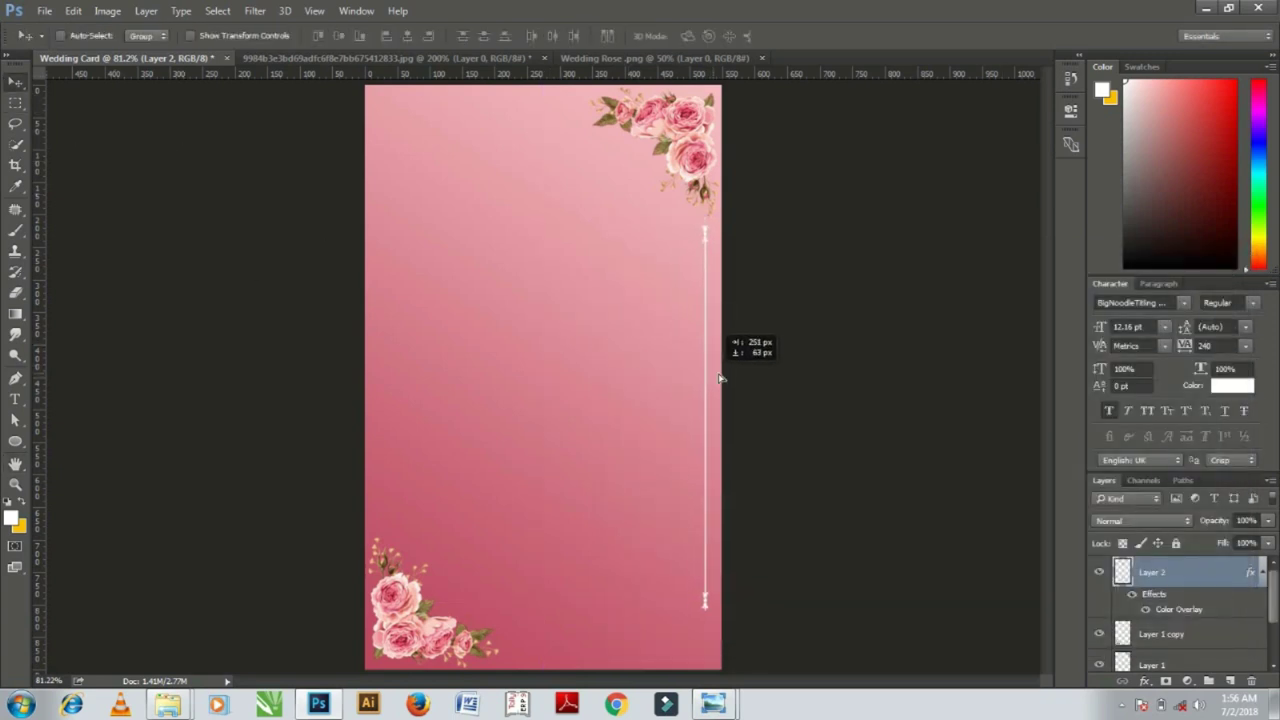
{"action": "left_click_drag", "start_coordinate": [718, 377], "coordinate": [725, 378]}
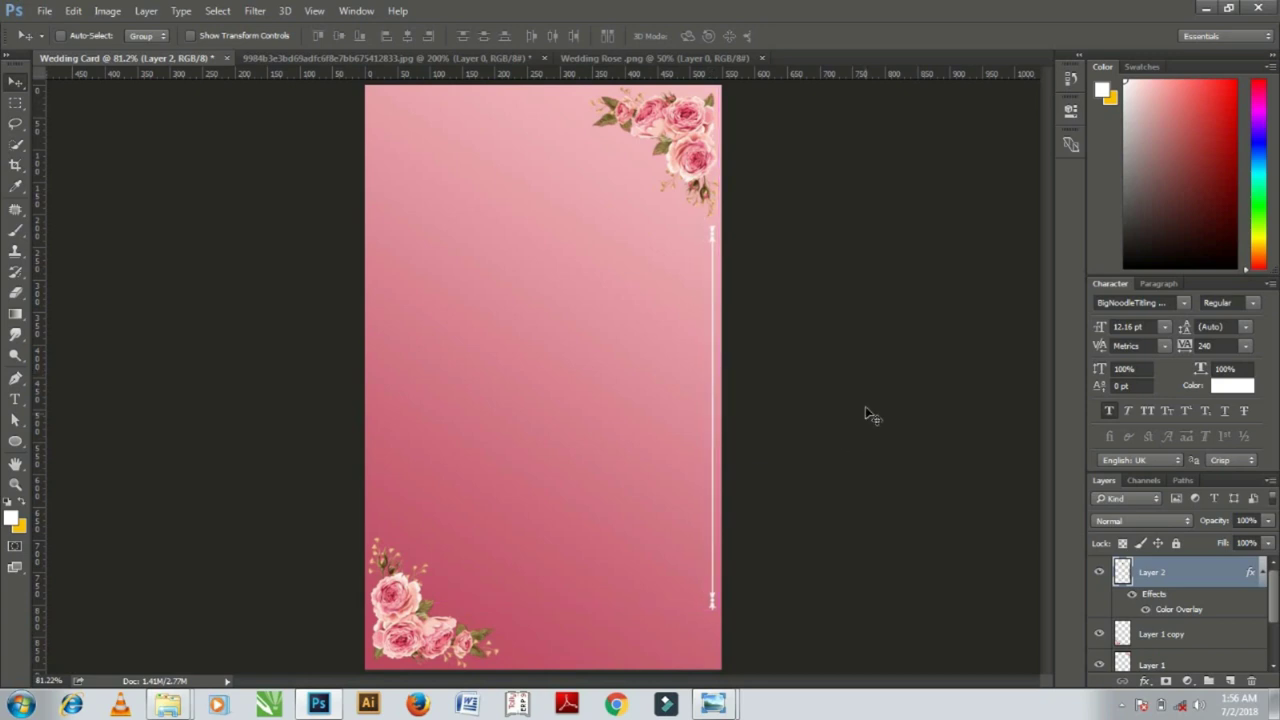
{"action": "key", "text": "Left"}
{"action": "key", "text": "Left"}
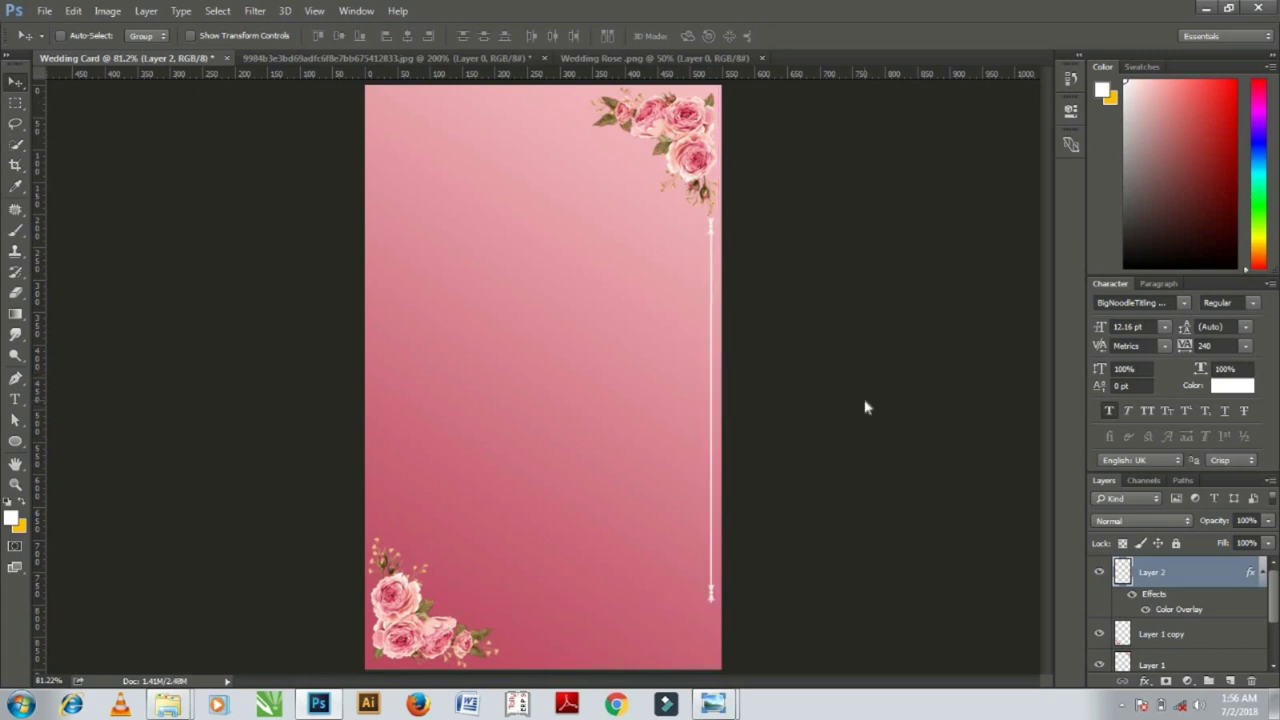
{"action": "key", "text": "Left"}
{"action": "key", "text": "Left"}
{"action": "key", "text": "Right"}
{"action": "key", "text": "Right"}
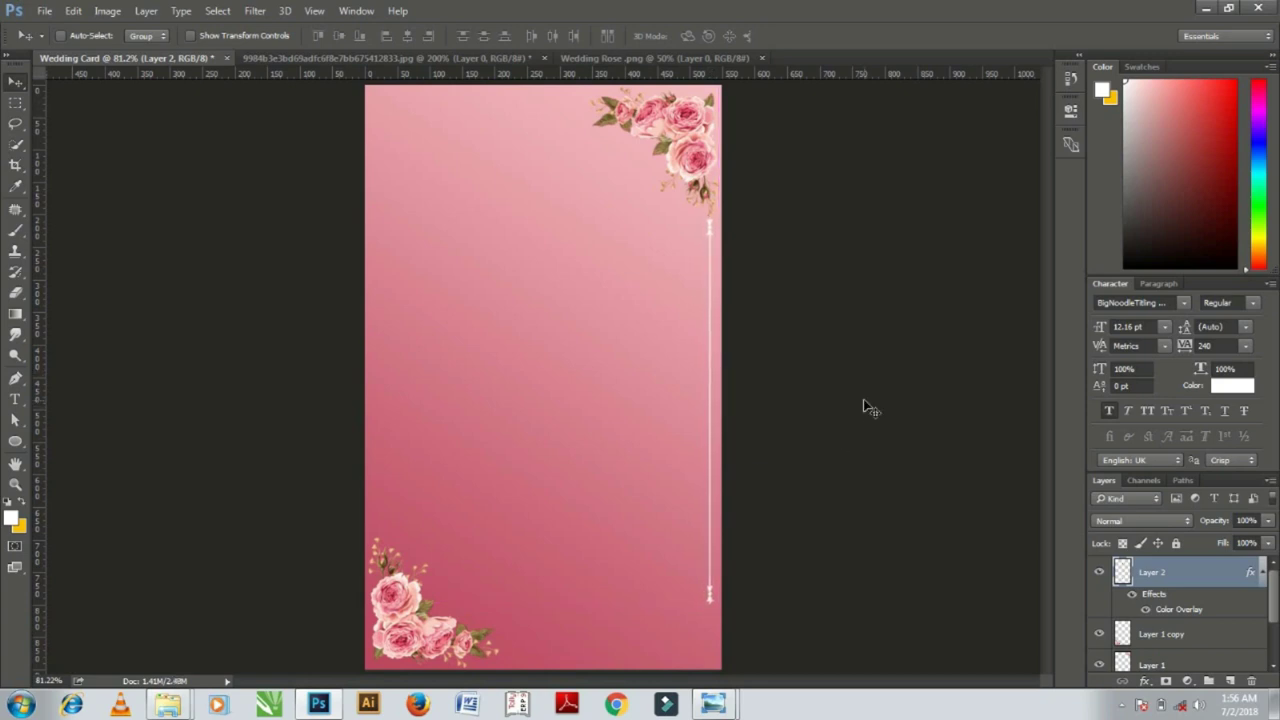
{"action": "key", "text": "Right"}
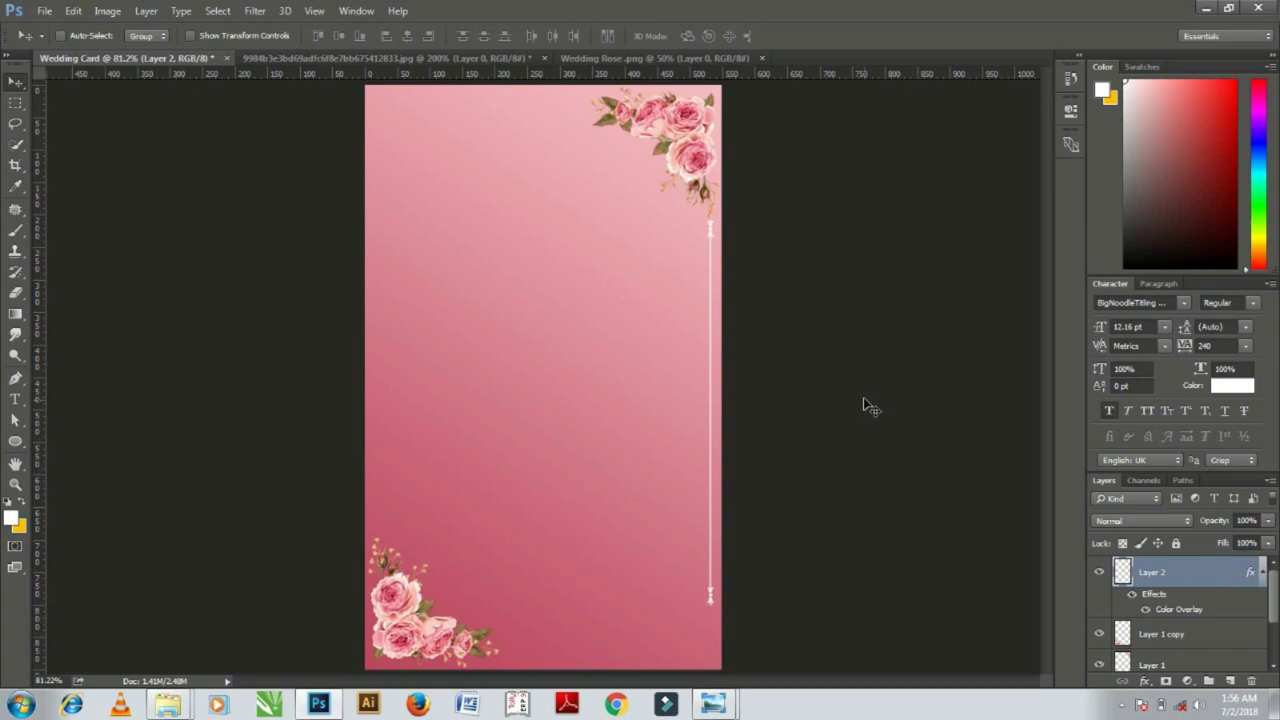
Zoom in on the line's top end and add a layer mask to the white line layer.
{"action": "key", "text": "ctrl+plus"}
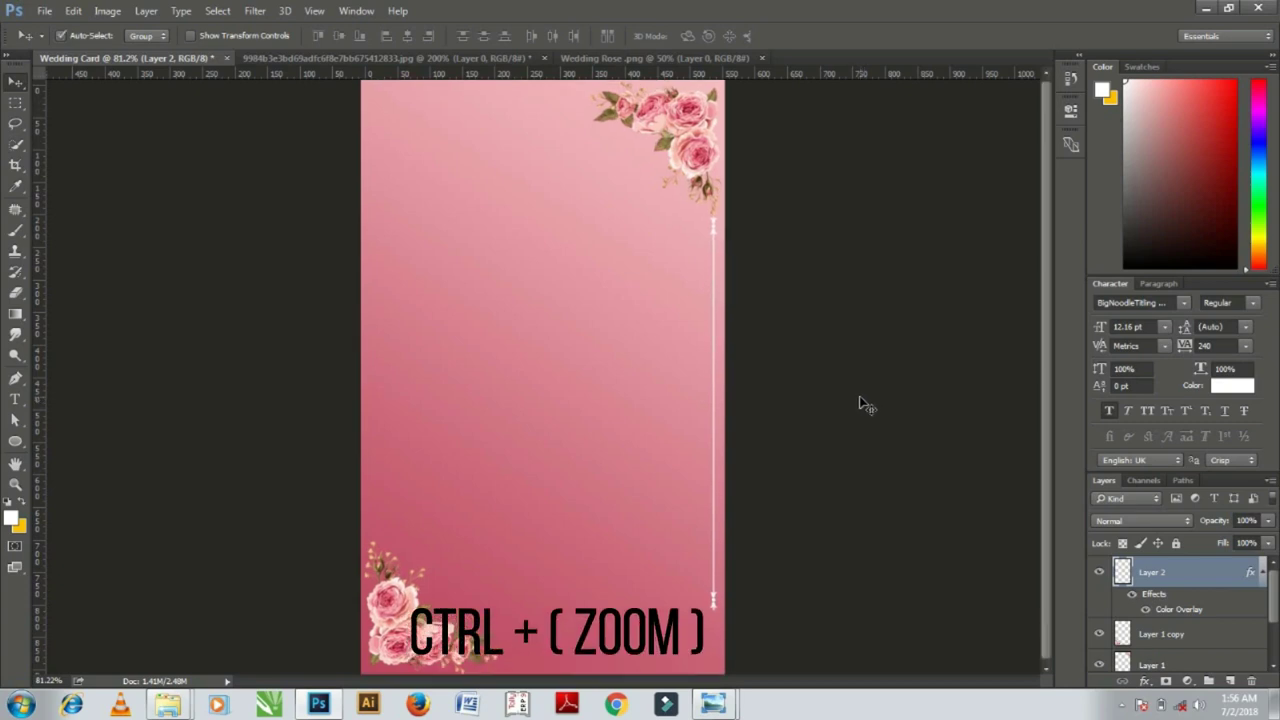
{"action": "key", "text": "ctrl+plus"}
{"action": "key", "text": "ctrl+plus"}
{"action": "key", "text": "ctrl+plus"}
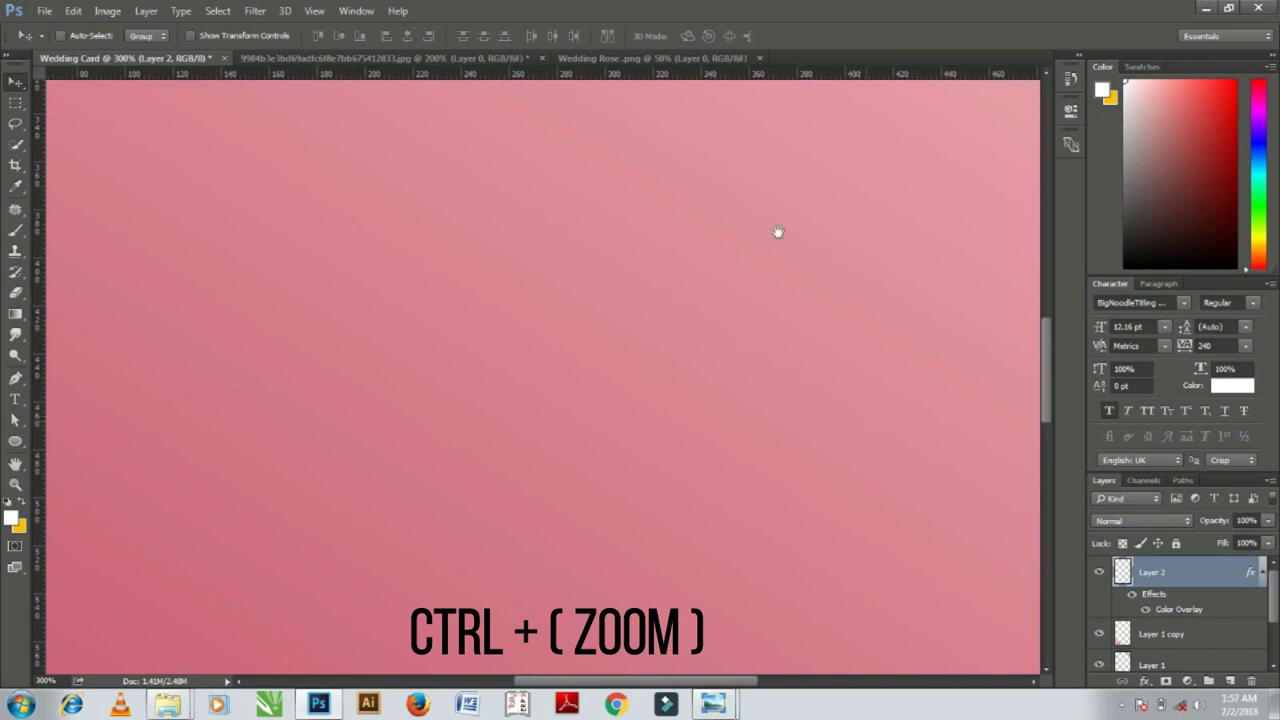
{"action": "left_click_drag", "start_coordinate": [778, 232], "coordinate": [526, 560]}
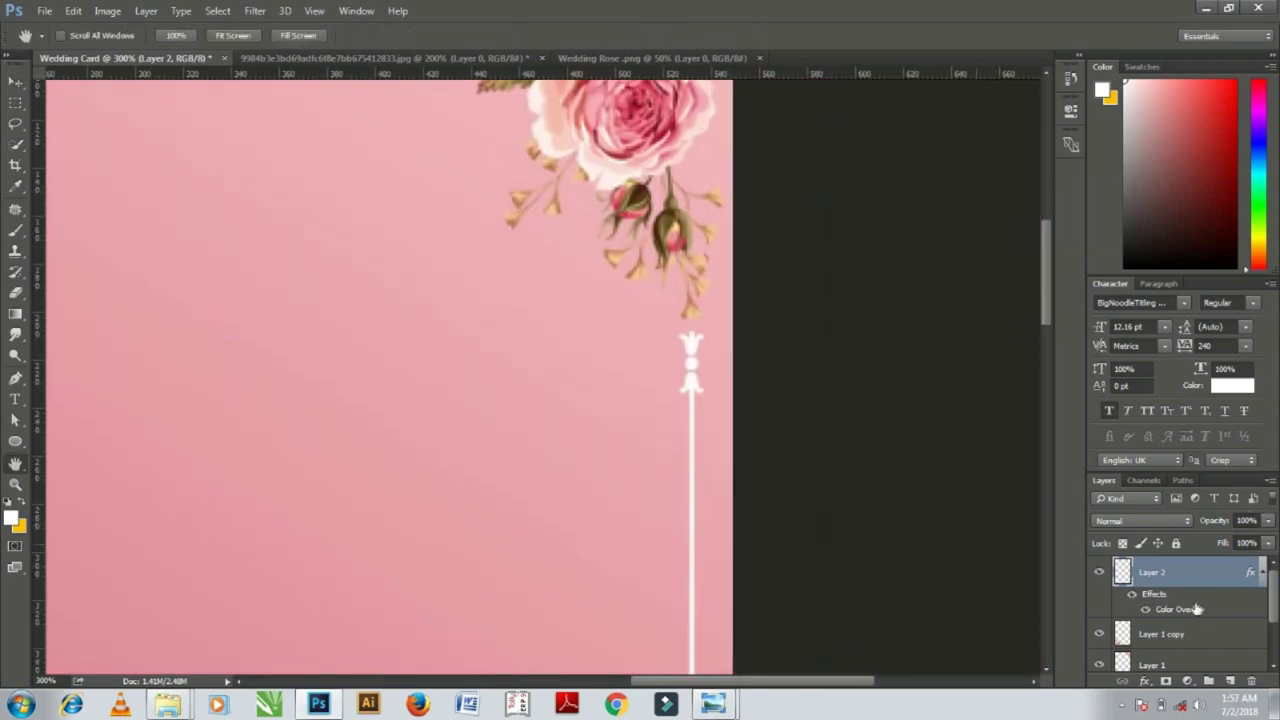
{"action": "left_click", "coordinate": [1165, 681]}
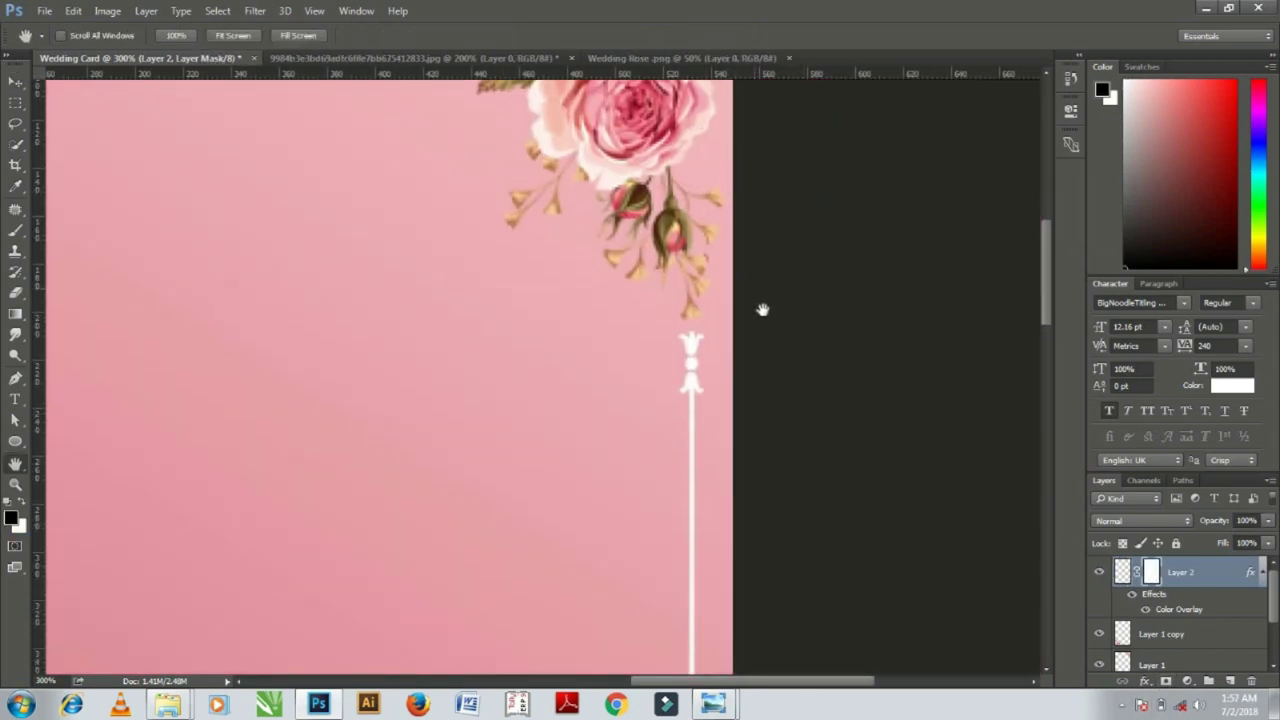
{"action": "key", "text": "b"}
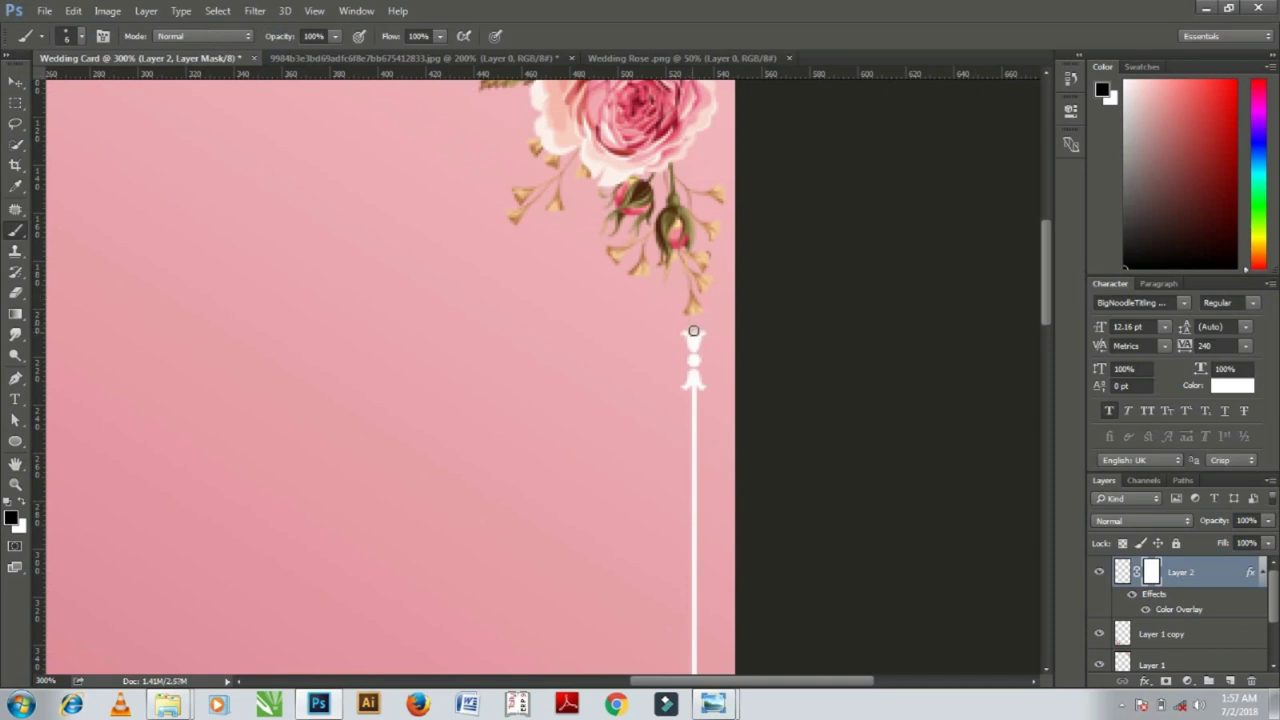
{"action": "left_click", "coordinate": [15, 81]}
Nudge the white line up so its top sits under the rose.
{"action": "key", "text": "Left"}
{"action": "key", "text": "Up"}
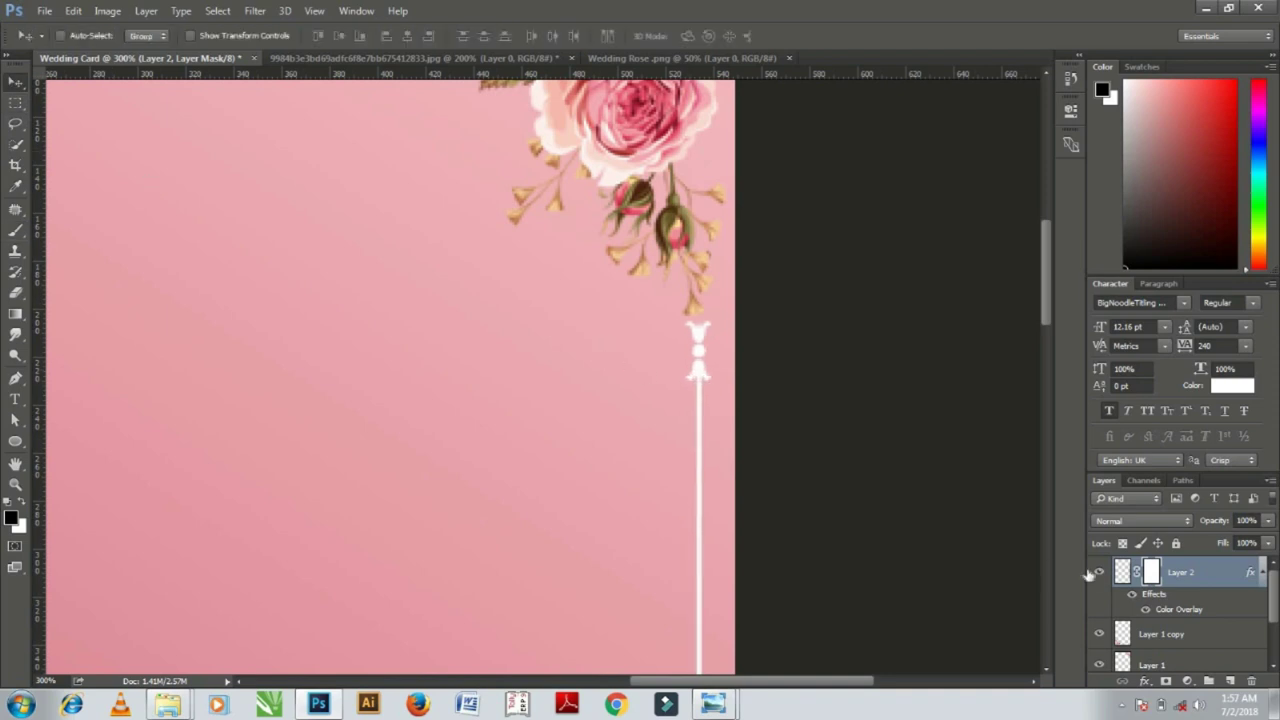
{"action": "key", "text": "Up"}
{"action": "key", "text": "Up"}
{"action": "key", "text": "Up"}
{"action": "key", "text": "Up"}
{"action": "key", "text": "Right"}
{"action": "key", "text": "Down"}
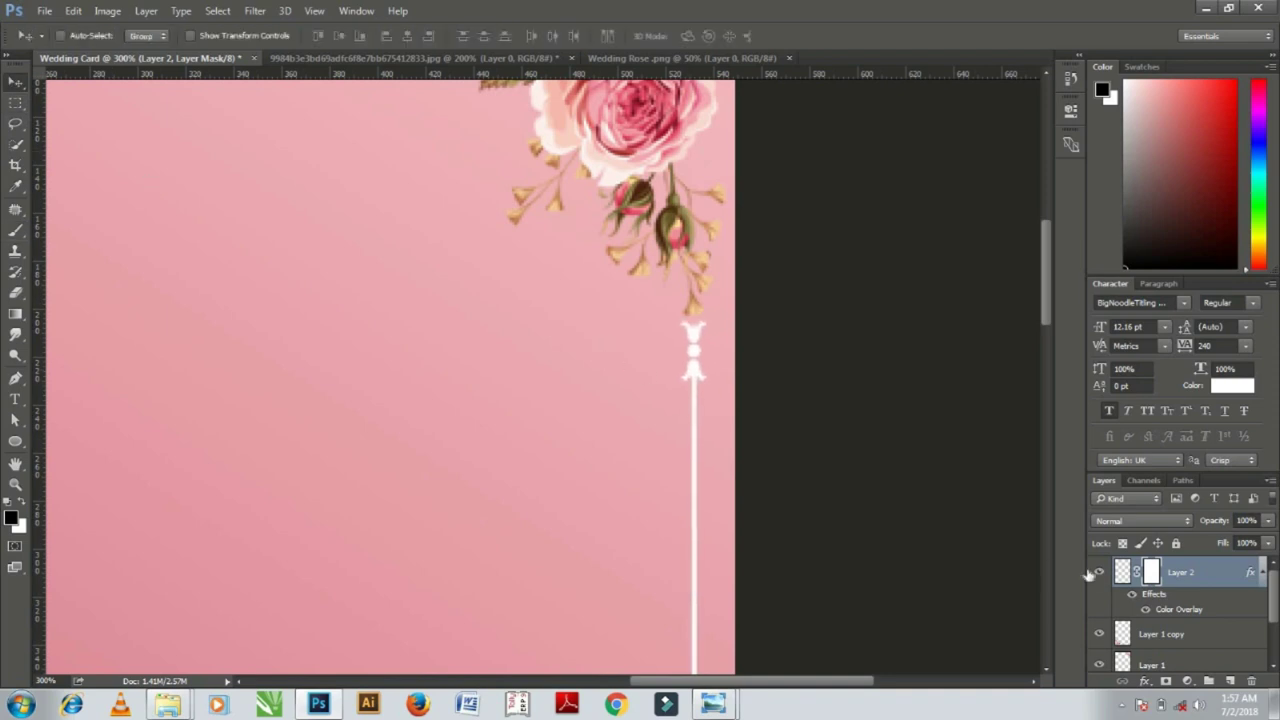
Stretch the white line down toward the card's bottom with Free Transform.
{"action": "key", "text": "ctrl+0"}
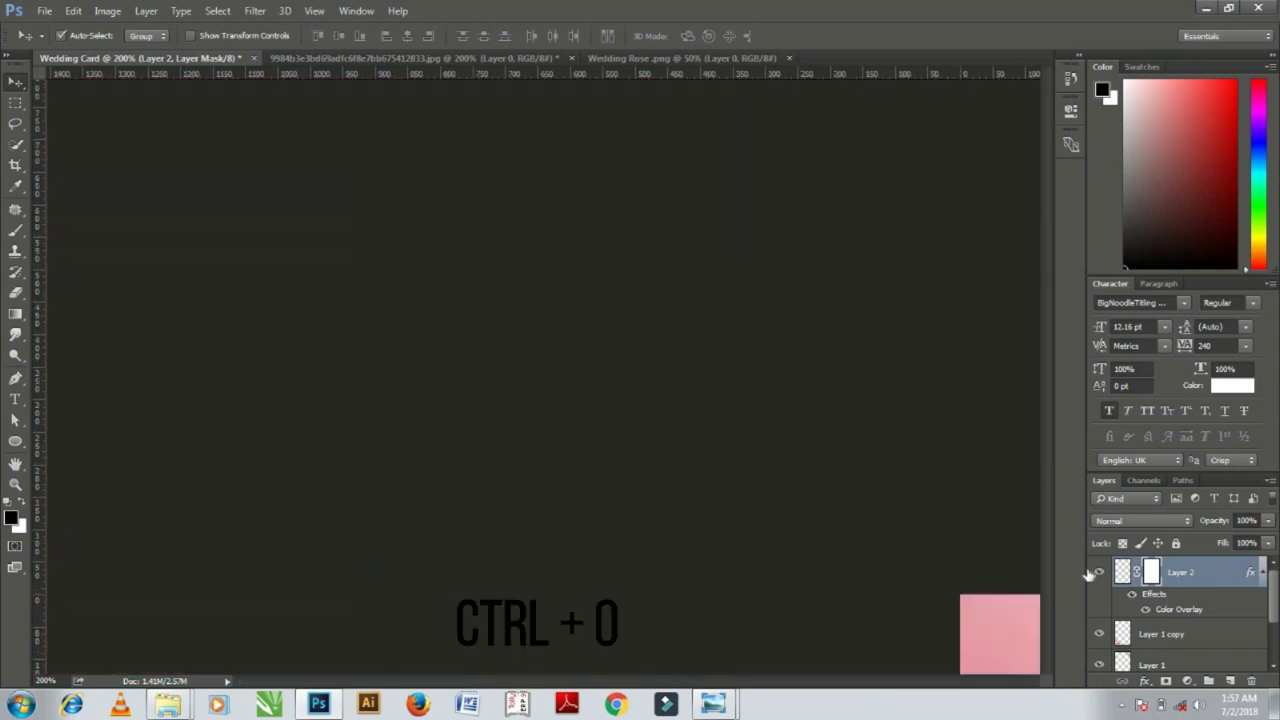
{"action": "key", "text": "ctrl+t"}
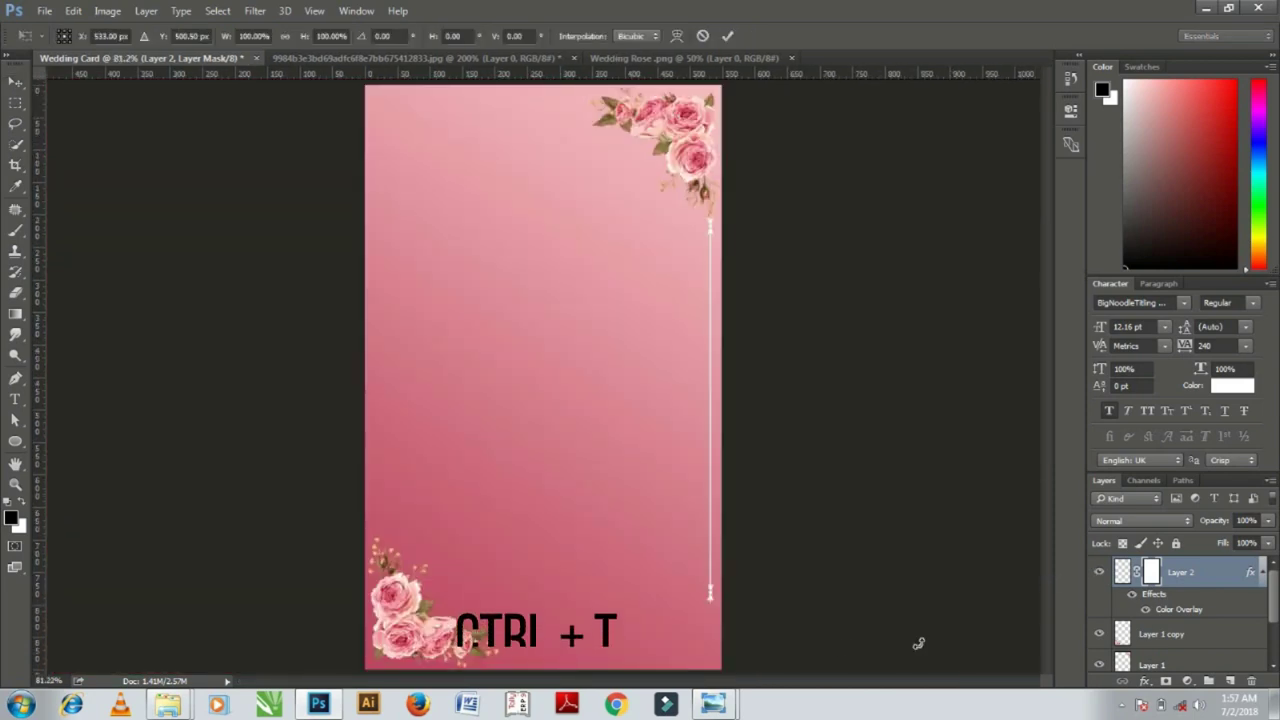
{"action": "left_click_drag", "start_coordinate": [709, 620], "coordinate": [711, 667]}
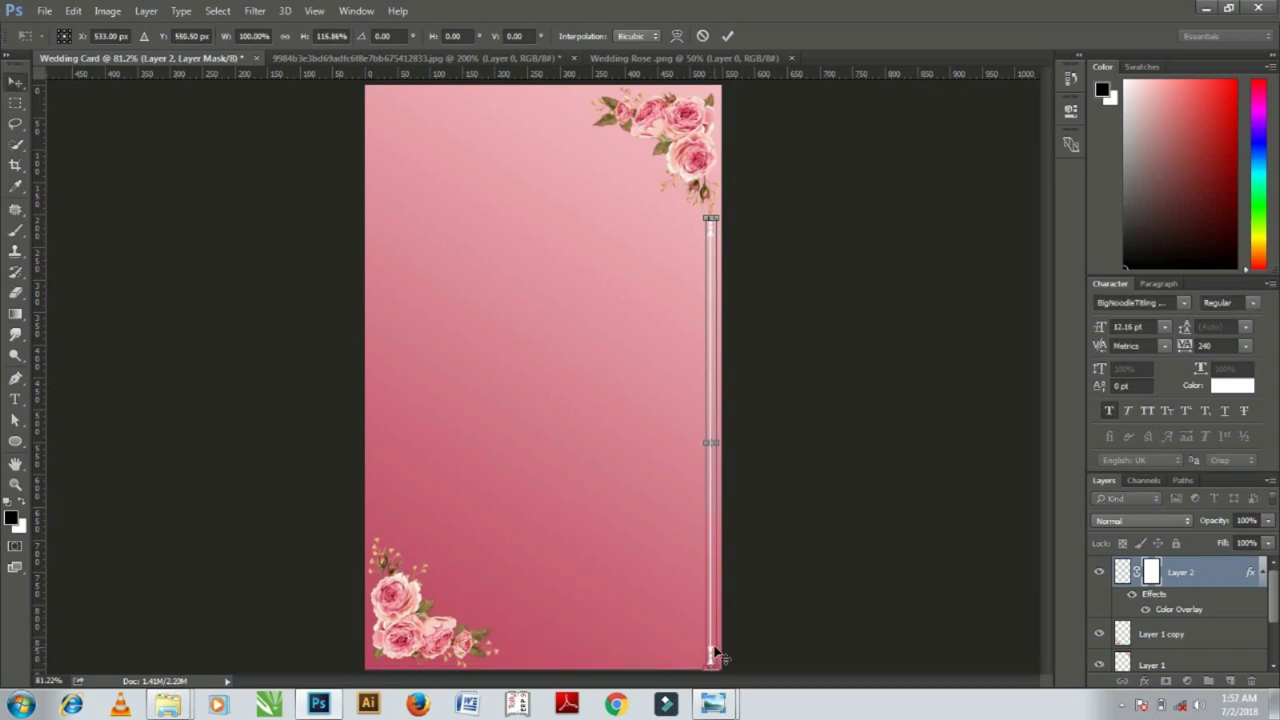
{"action": "key", "text": "Return"}
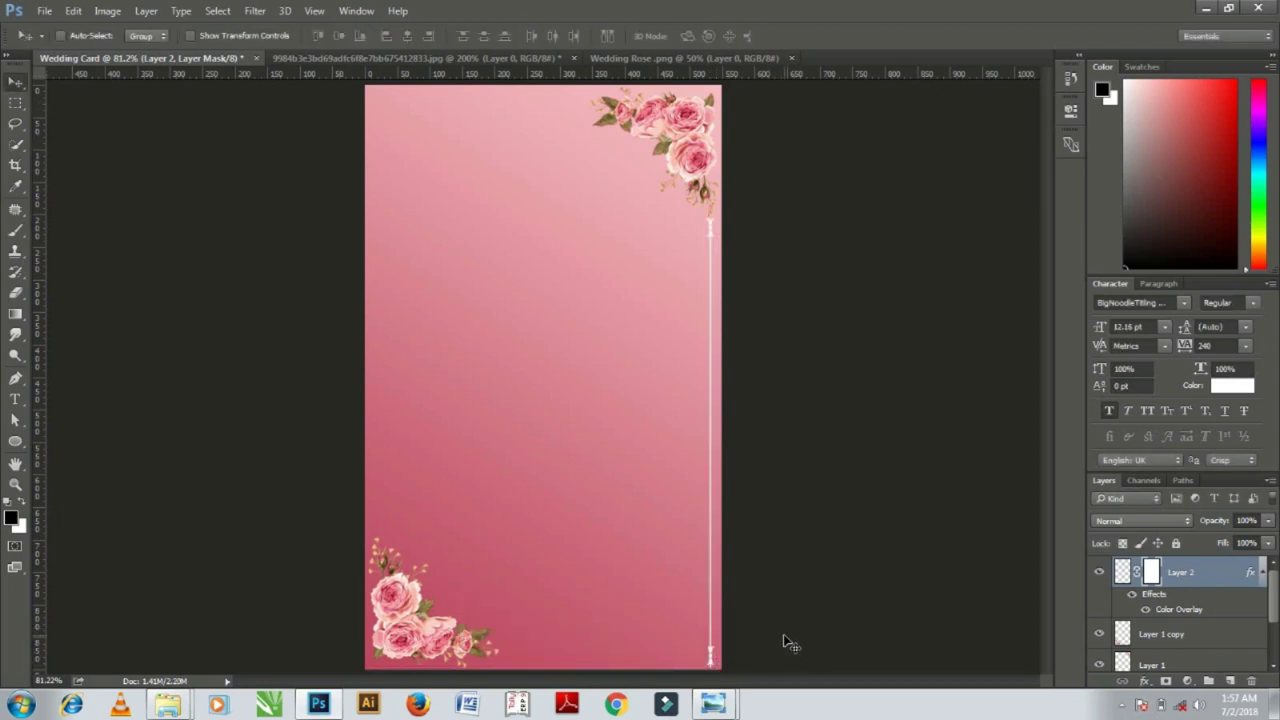
Mask away the line's bottom tail by inverting a marquee selection on the mask.
{"action": "key", "text": "ctrl+plus"}
{"action": "key", "text": "ctrl+plus"}
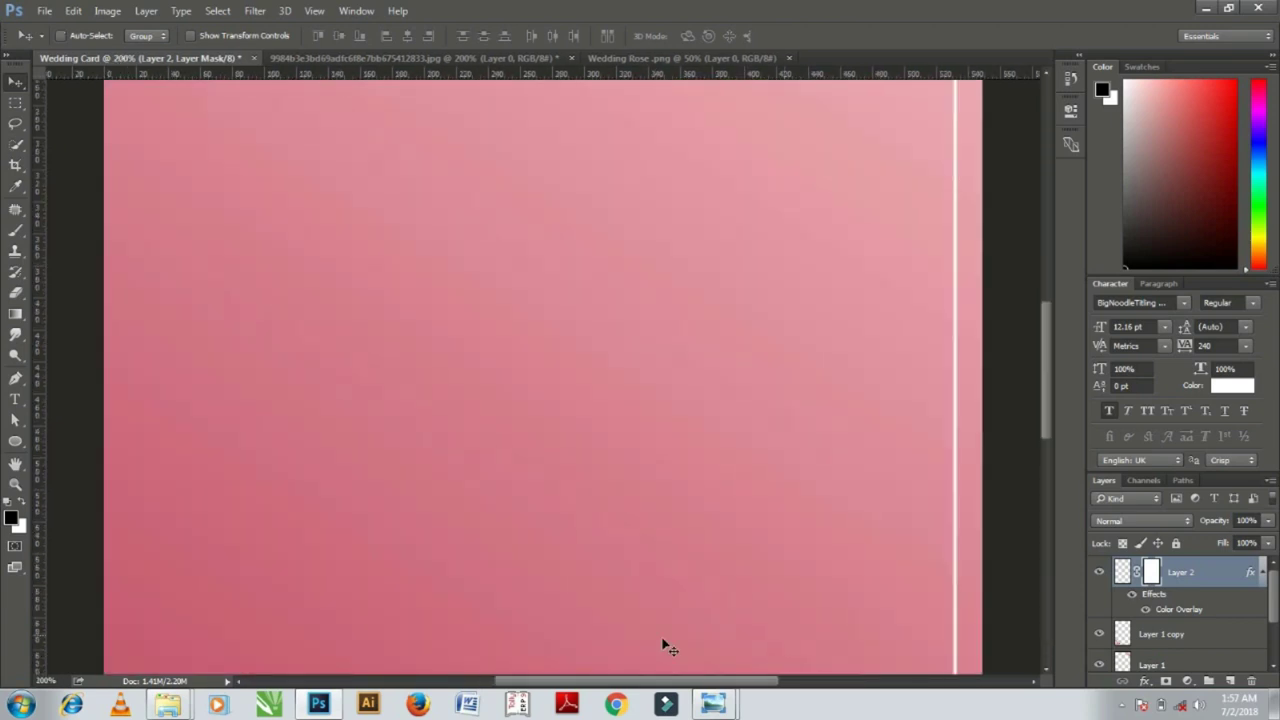
{"action": "key", "text": "h"}
{"action": "left_click_drag", "start_coordinate": [530, 325], "coordinate": [526, 208]}
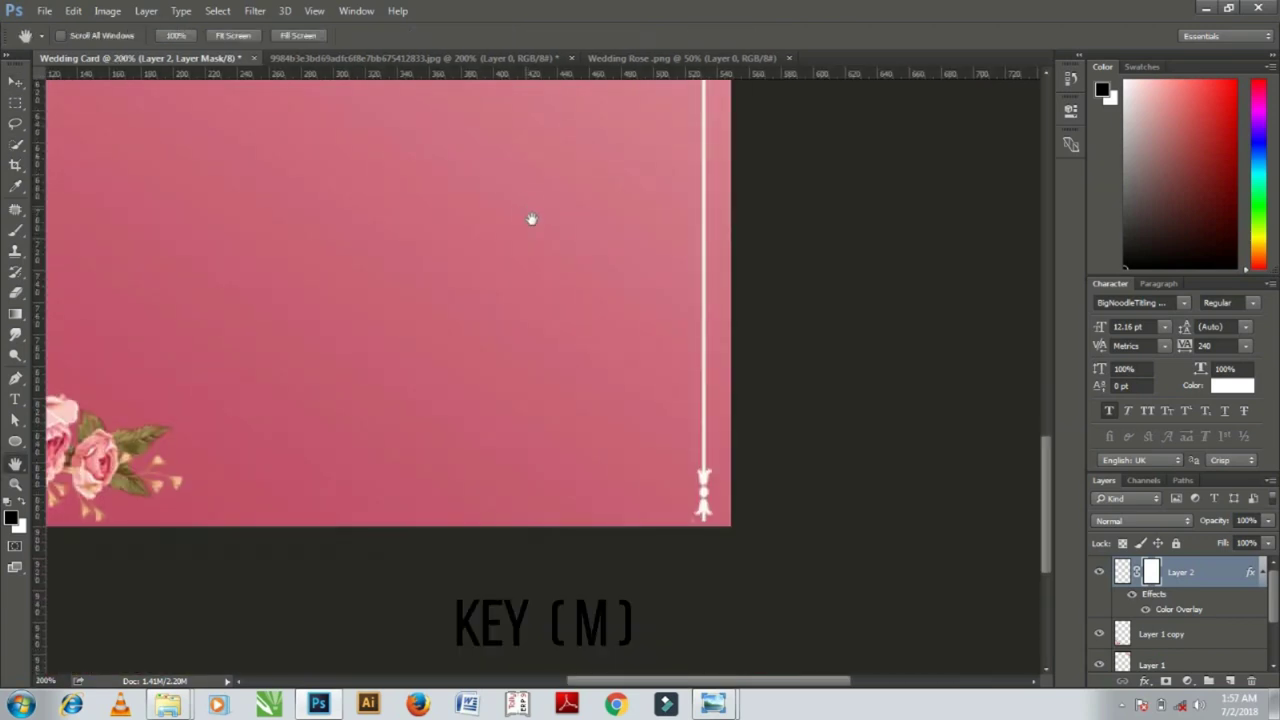
{"action": "key", "text": "m"}
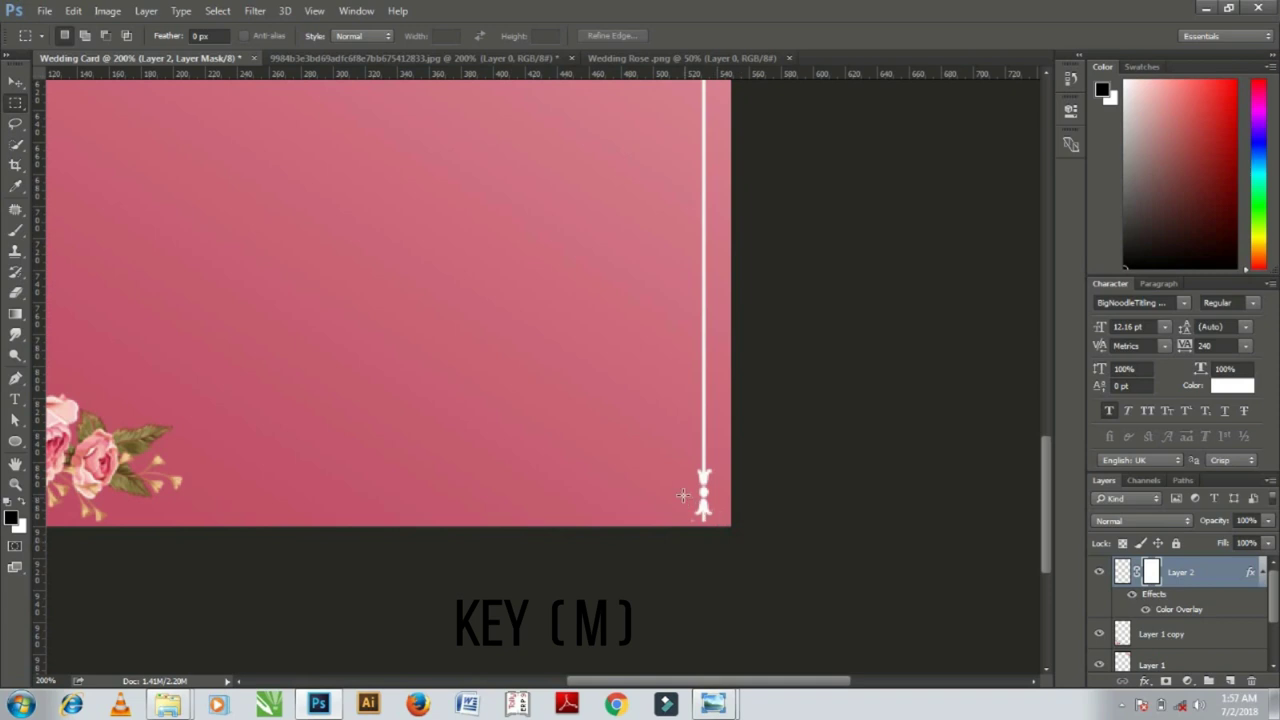
{"action": "left_click_drag", "start_coordinate": [683, 495], "coordinate": [731, 525]}
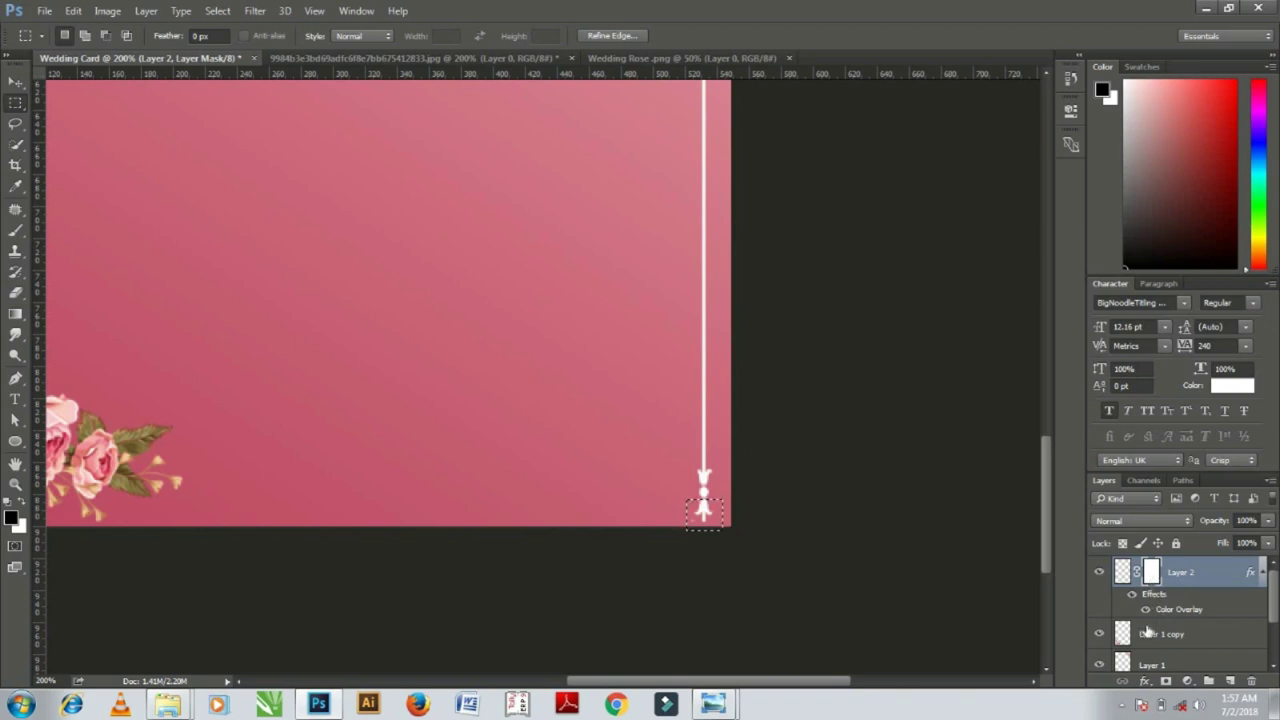
{"action": "key", "text": "ctrl+i"}
{"action": "key", "text": "ctrl+d"}
{"action": "left_click", "coordinate": [15, 84]}
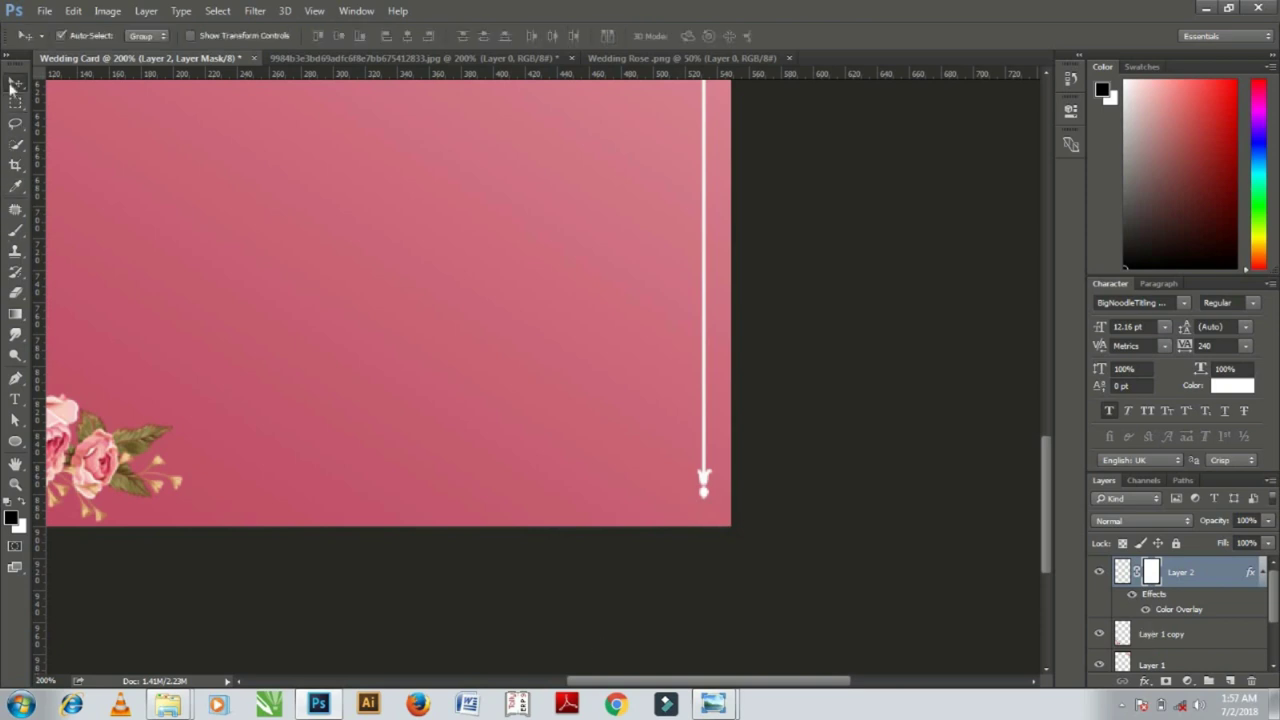
{"action": "key", "text": "ctrl+0"}
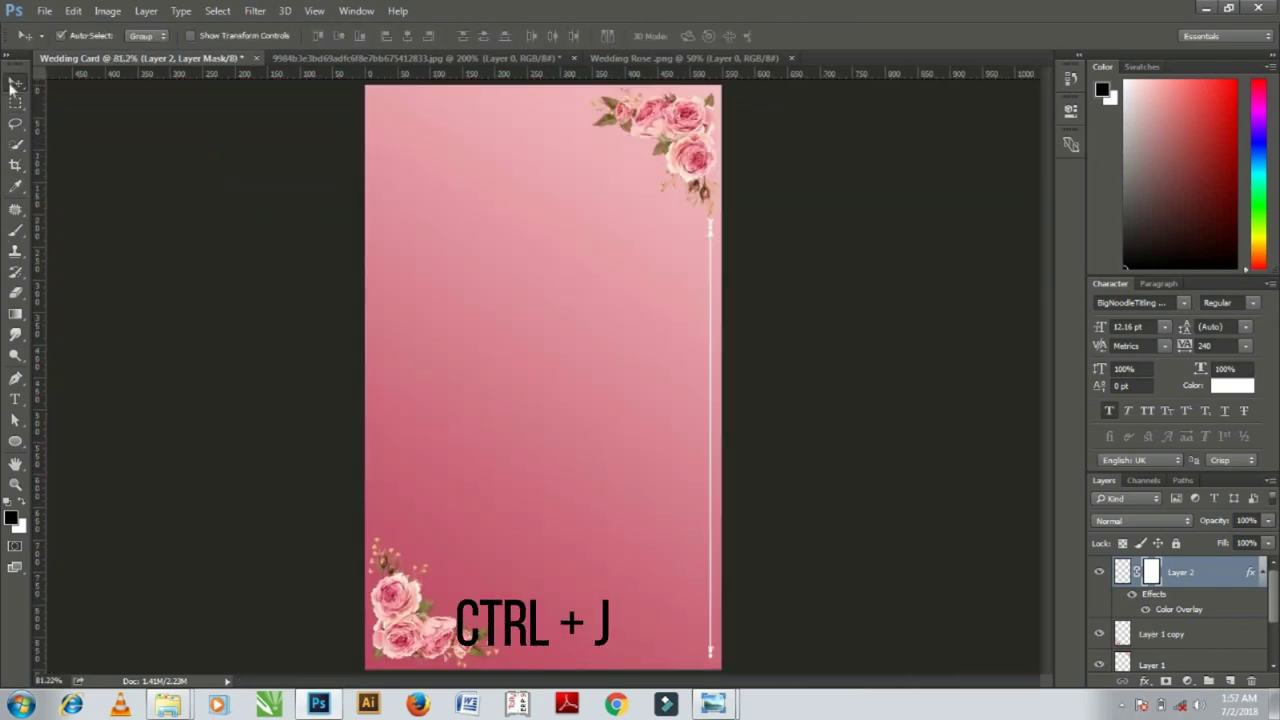
Duplicate the white line, rotate it 90° clockwise, flip it horizontally, and place it along the bottom.
{"action": "key", "text": "ctrl+j"}
{"action": "key", "text": "ctrl+t"}
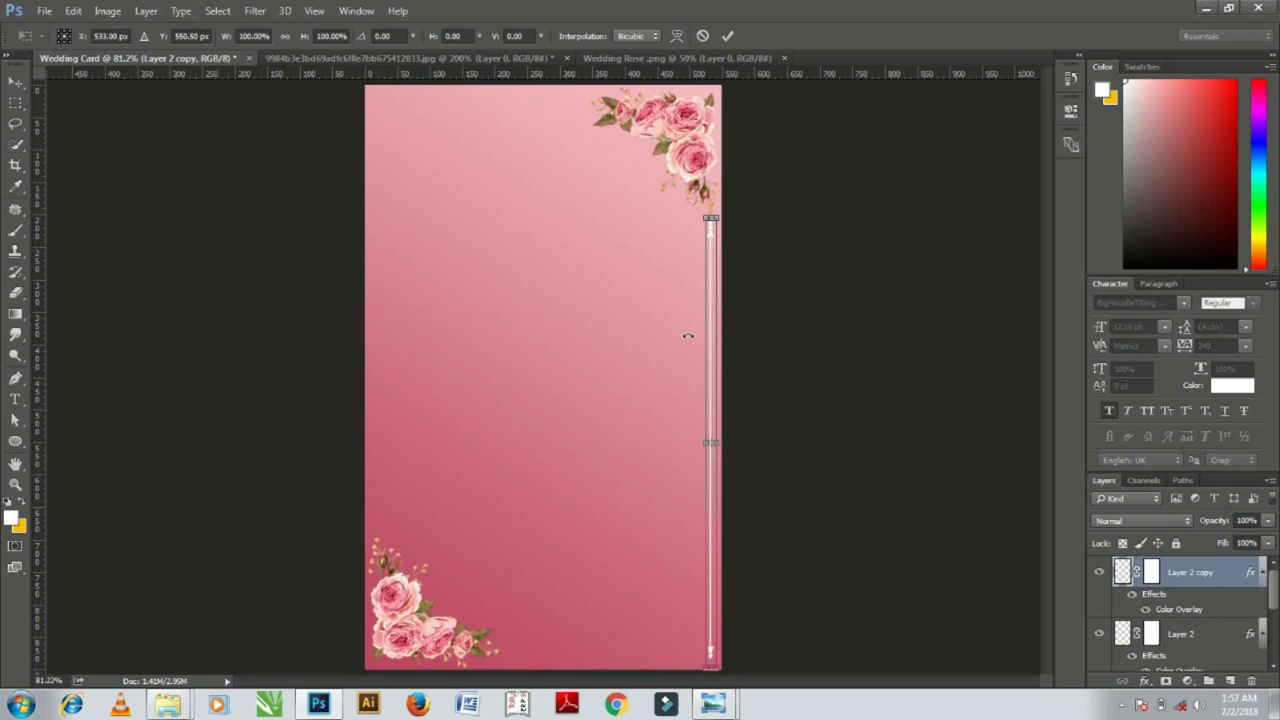
{"action": "right_click", "coordinate": [712, 345]}
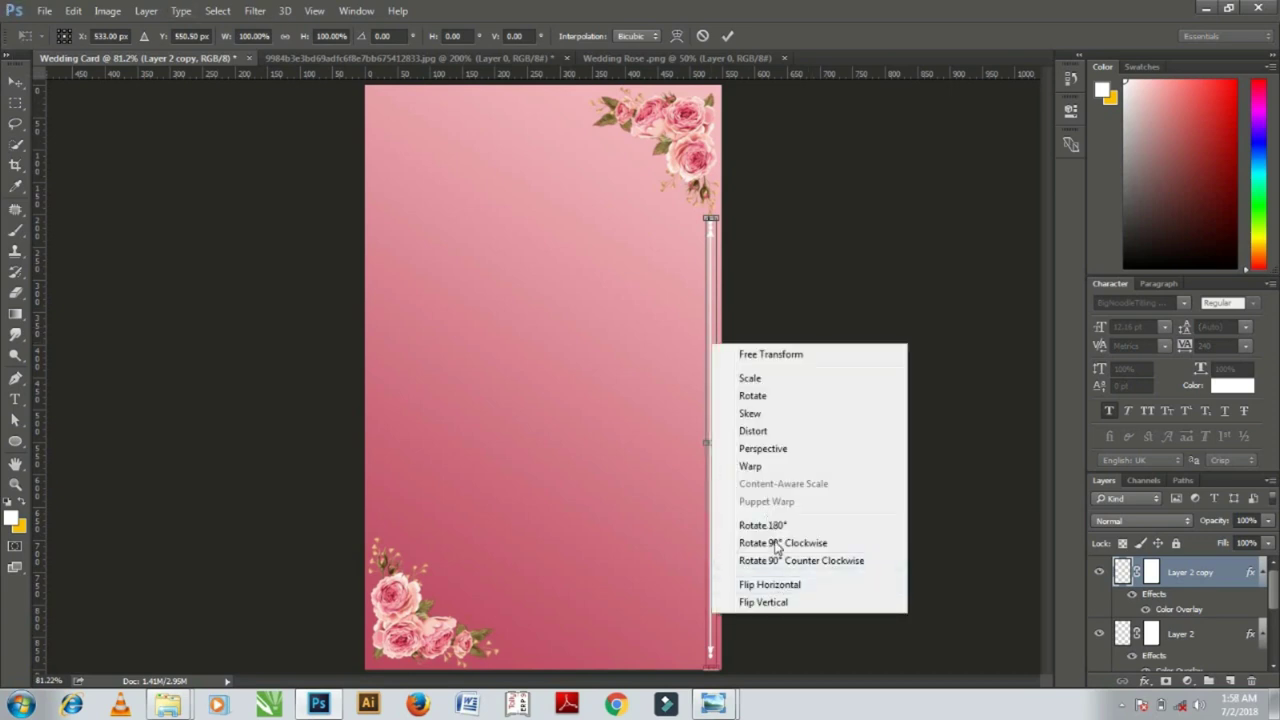
{"action": "left_click", "coordinate": [778, 546]}
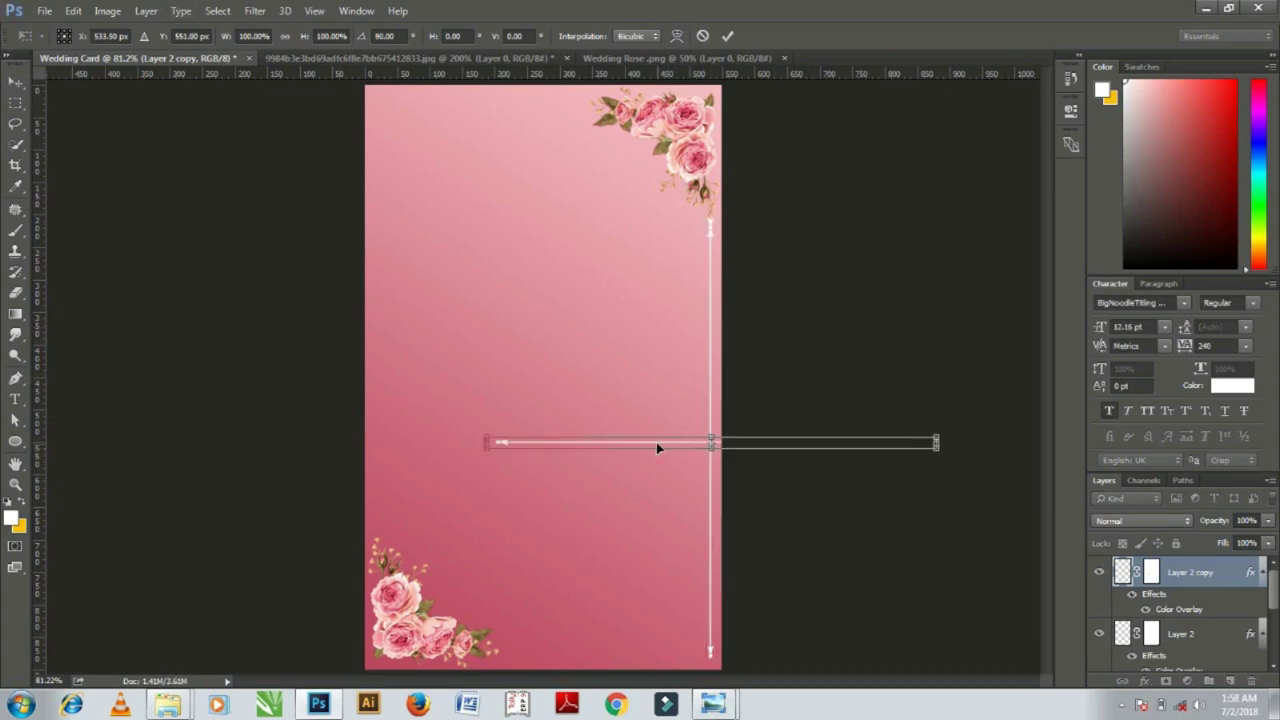
{"action": "right_click", "coordinate": [657, 443]}
{"action": "left_click", "coordinate": [711, 413]}
{"action": "key", "text": "Return"}
{"action": "mouse_move", "coordinate": [623, 449]}
{"action": "left_mouse_down"}
{"action": "mouse_move", "coordinate": [647, 651]}
{"action": "mouse_move", "coordinate": [636, 660]}
{"action": "left_mouse_up"}
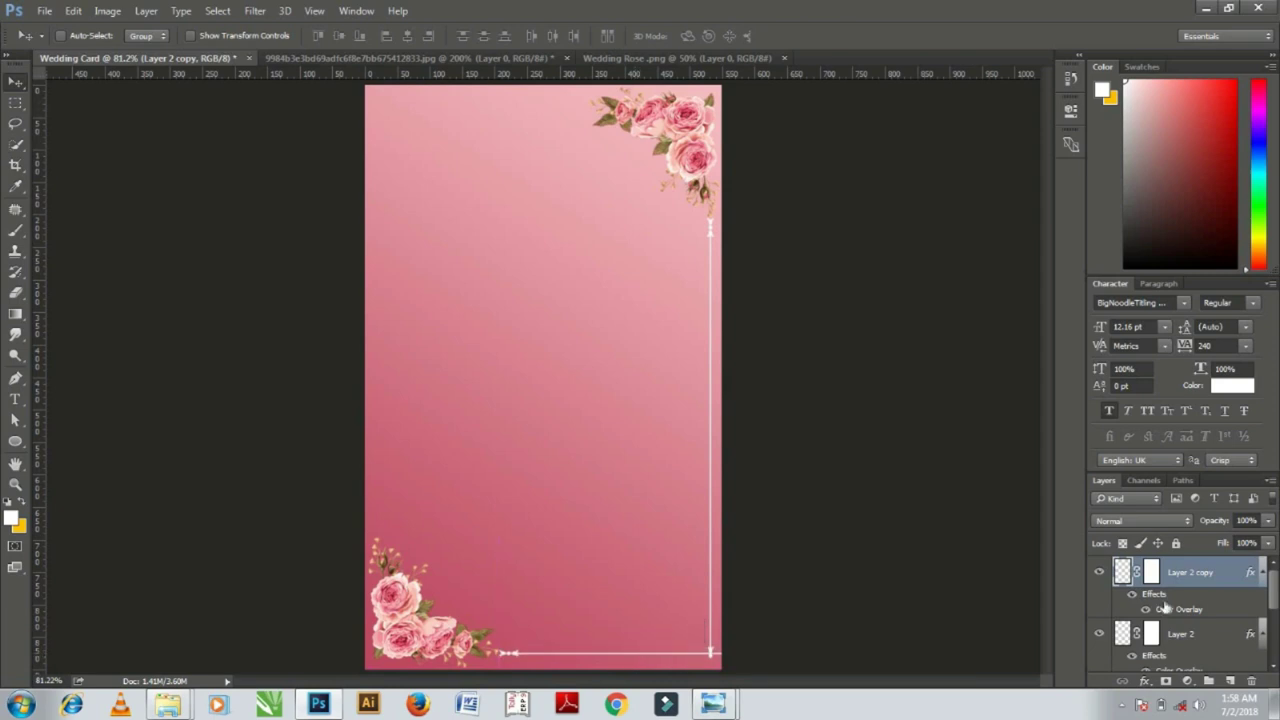
Nudge the bottom border line up three pixels.
{"action": "key", "text": "Up"}
{"action": "key", "text": "Up"}
{"action": "key", "text": "Up"}
{"action": "key", "text": "Up"}
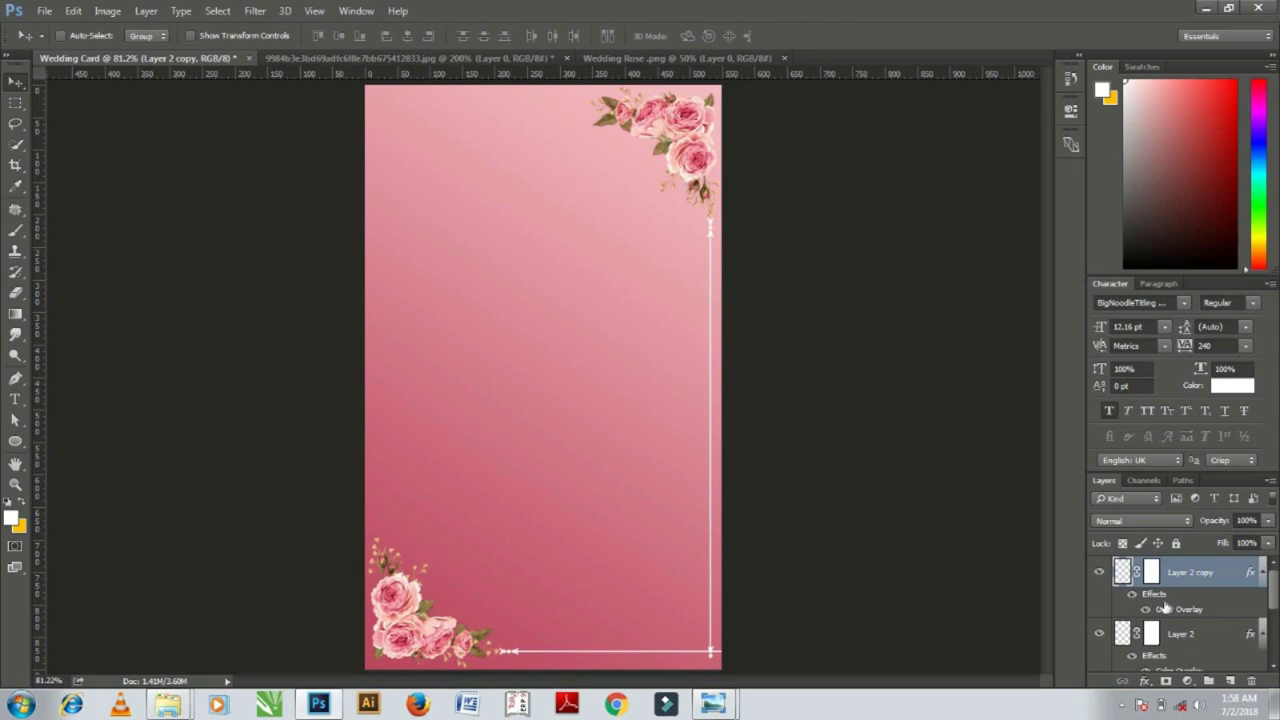
{"action": "key", "text": "Up"}
{"action": "key", "text": "Up"}
{"action": "key", "text": "Up"}
{"action": "key", "text": "Up"}
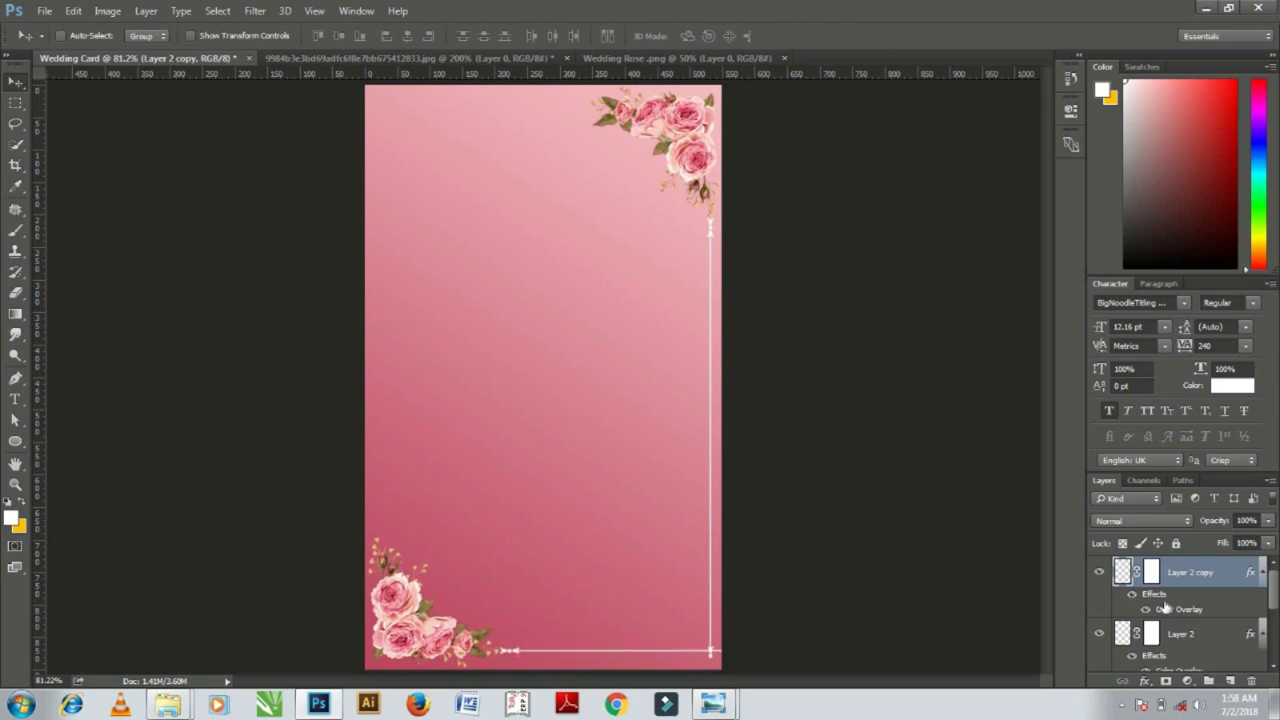
{"action": "key", "text": "Up"}
Resize Layer 2's vertical line so its lower end meets the bottom line at the corner.
{"action": "left_click", "coordinate": [1180, 633]}
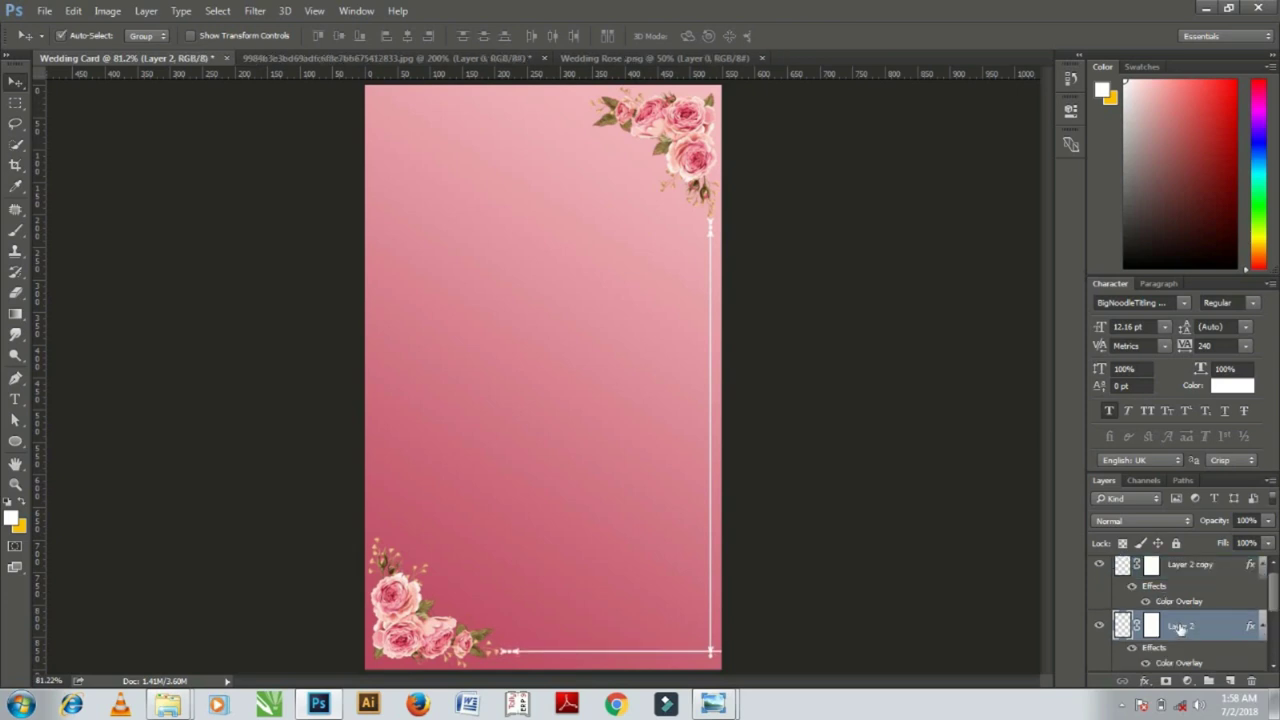
{"action": "key", "text": "ctrl+t"}
{"action": "left_click_drag", "start_coordinate": [712, 670], "coordinate": [713, 668]}
{"action": "key", "text": "ctrl+plus"}
{"action": "key", "text": "ctrl+plus"}
{"action": "key", "text": "ctrl+plus"}
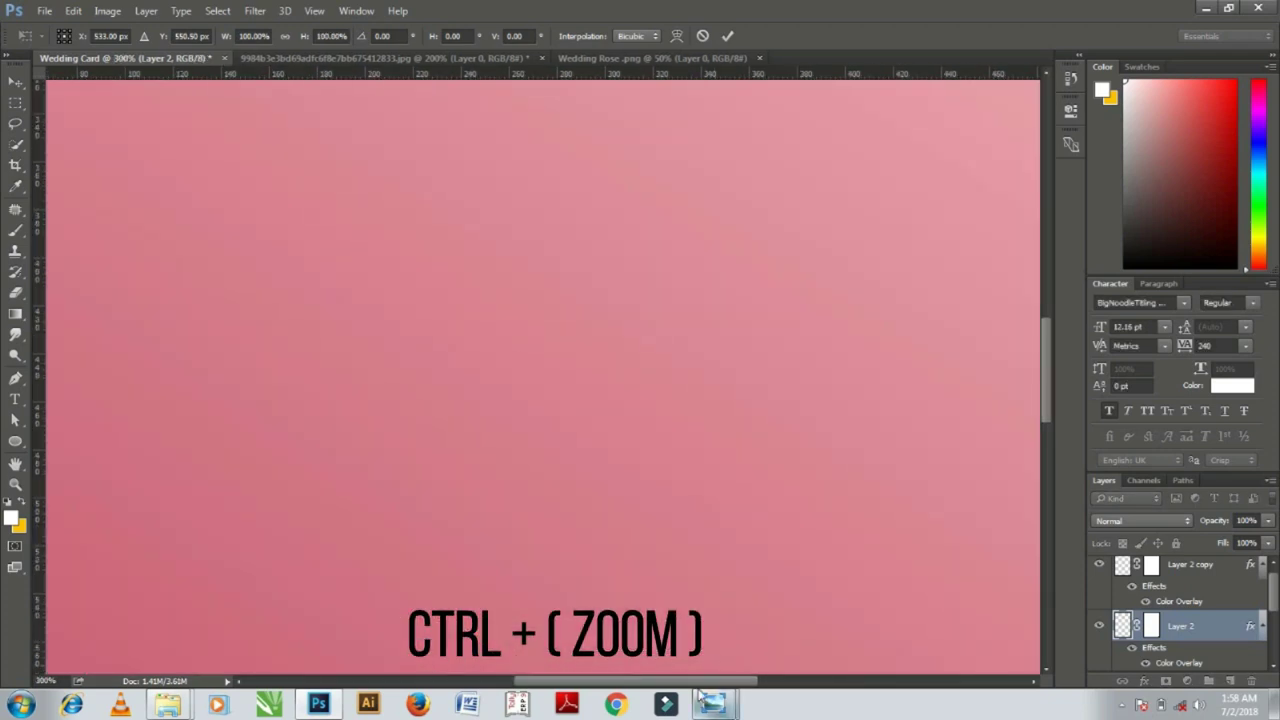
{"action": "scroll", "coordinate": [723, 551], "scroll_direction": "right", "scroll_amount": 5}
{"action": "scroll", "coordinate": [514, 206], "scroll_direction": "down", "scroll_amount": 3}
{"action": "scroll", "coordinate": [614, 350], "scroll_direction": "down", "scroll_amount": 2}
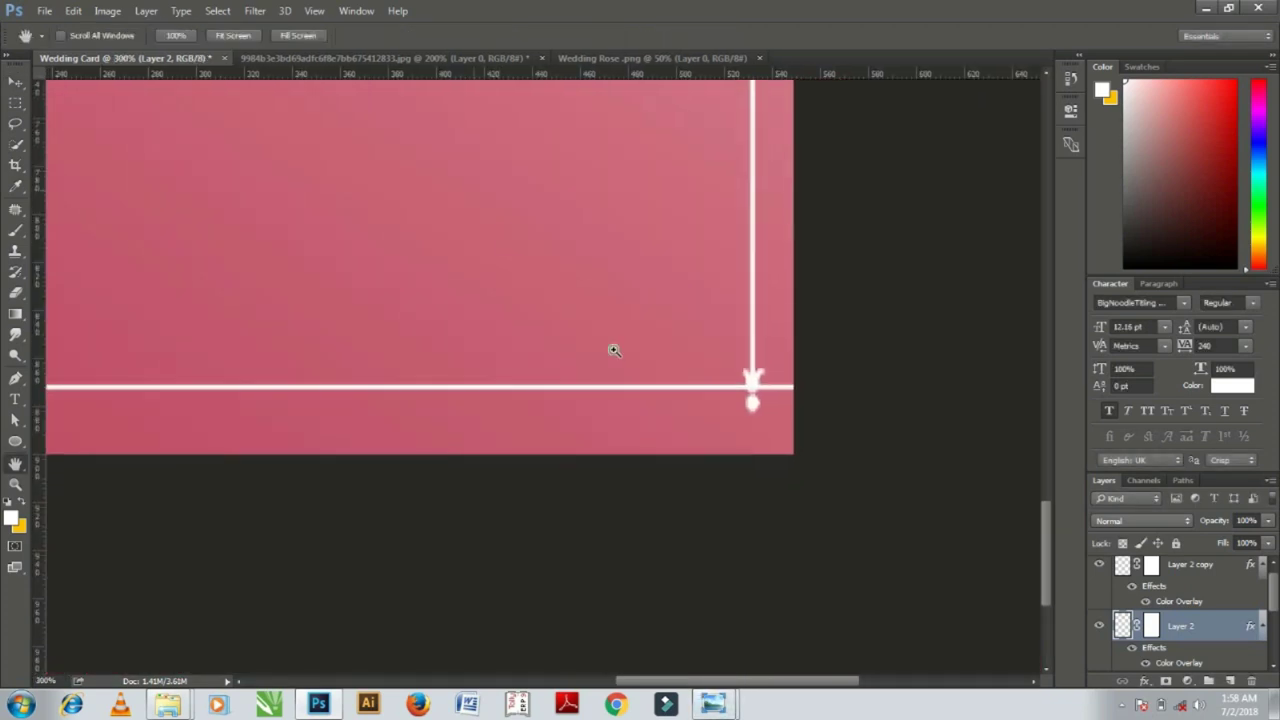
{"action": "left_click_drag", "start_coordinate": [750, 447], "coordinate": [750, 430]}
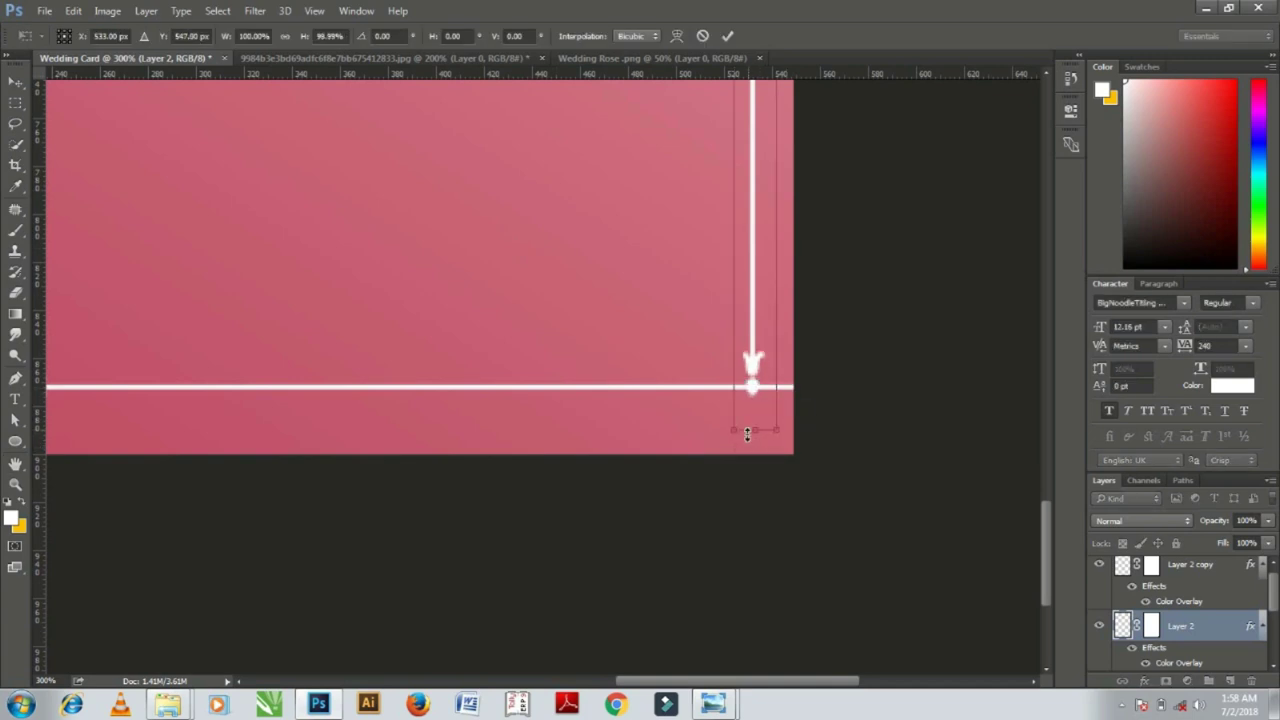
{"action": "key", "text": "Return"}
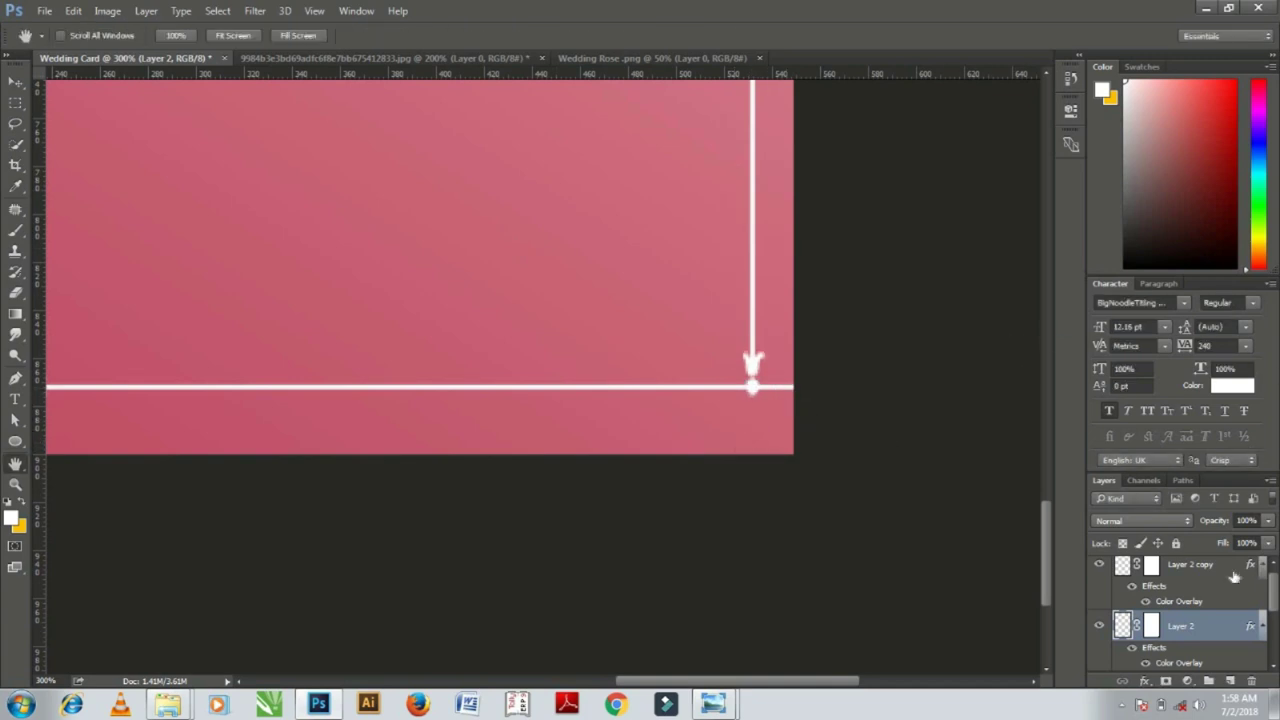
{"action": "left_click", "coordinate": [1232, 572]}
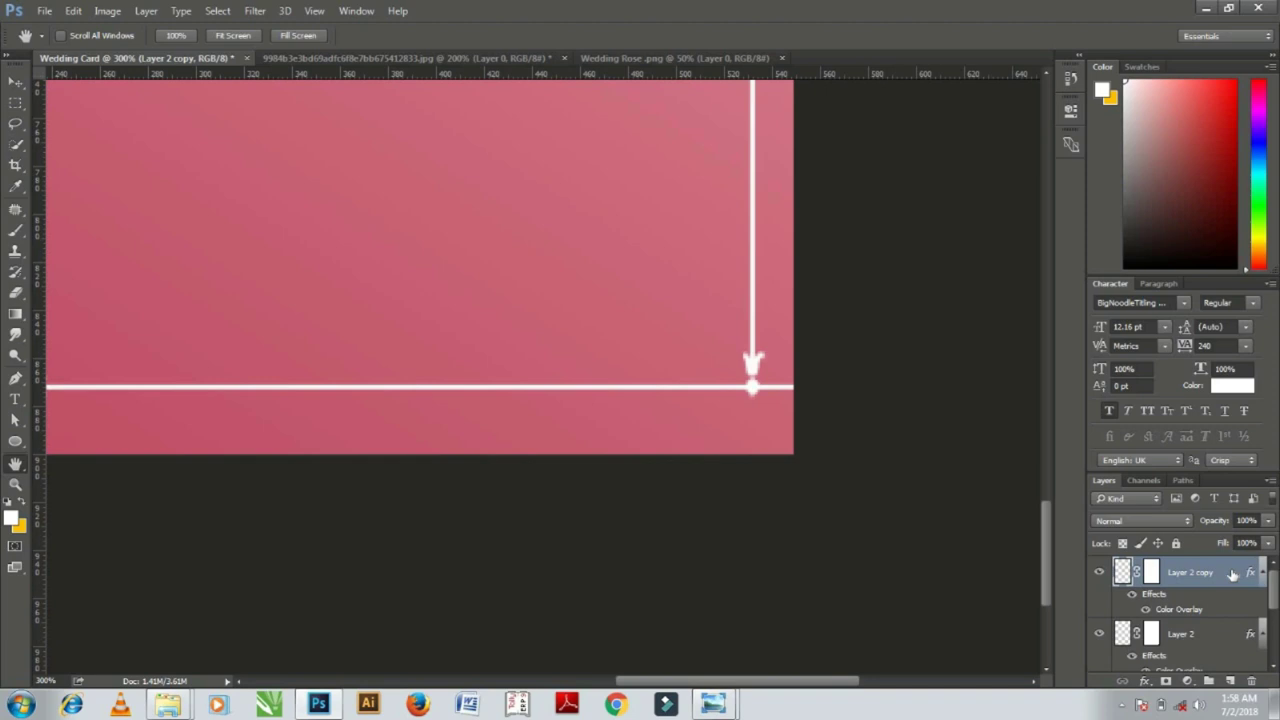
Clear the layer style from Layer 2 copy.
{"action": "key", "text": "m"}
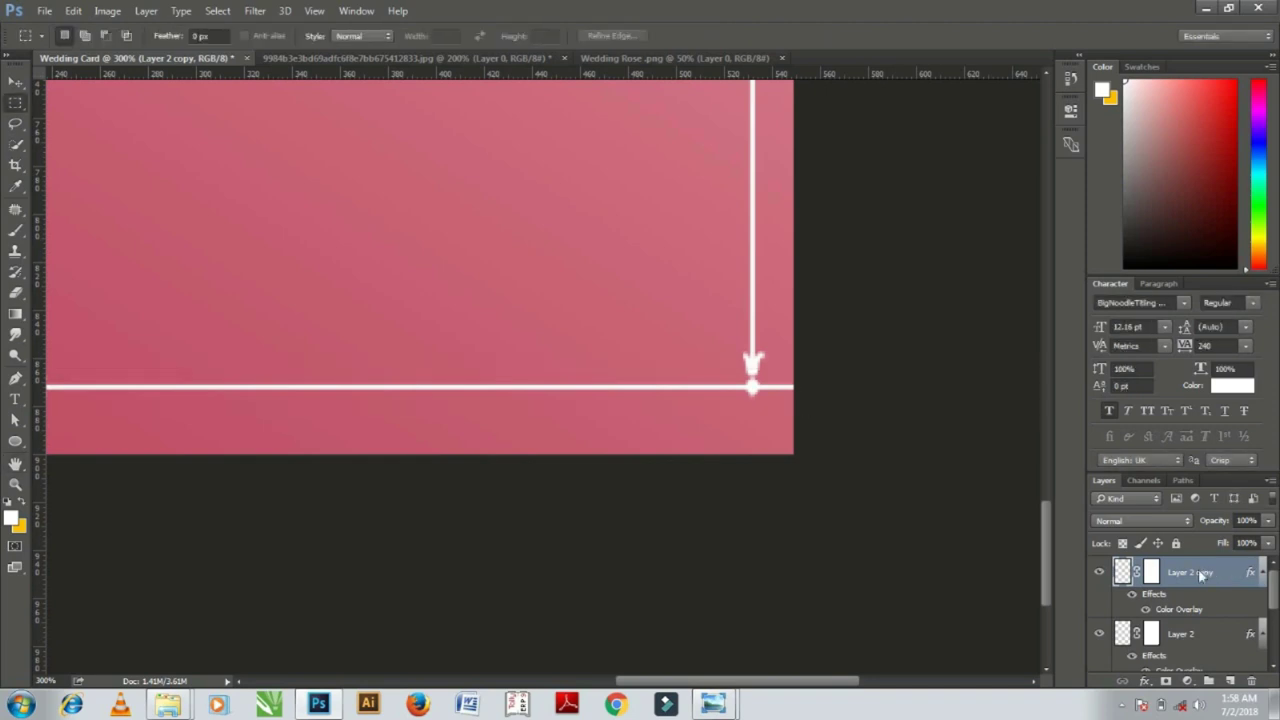
{"action": "right_click", "coordinate": [1203, 577]}
{"action": "left_click", "coordinate": [898, 450]}
{"action": "right_click", "coordinate": [1175, 573]}
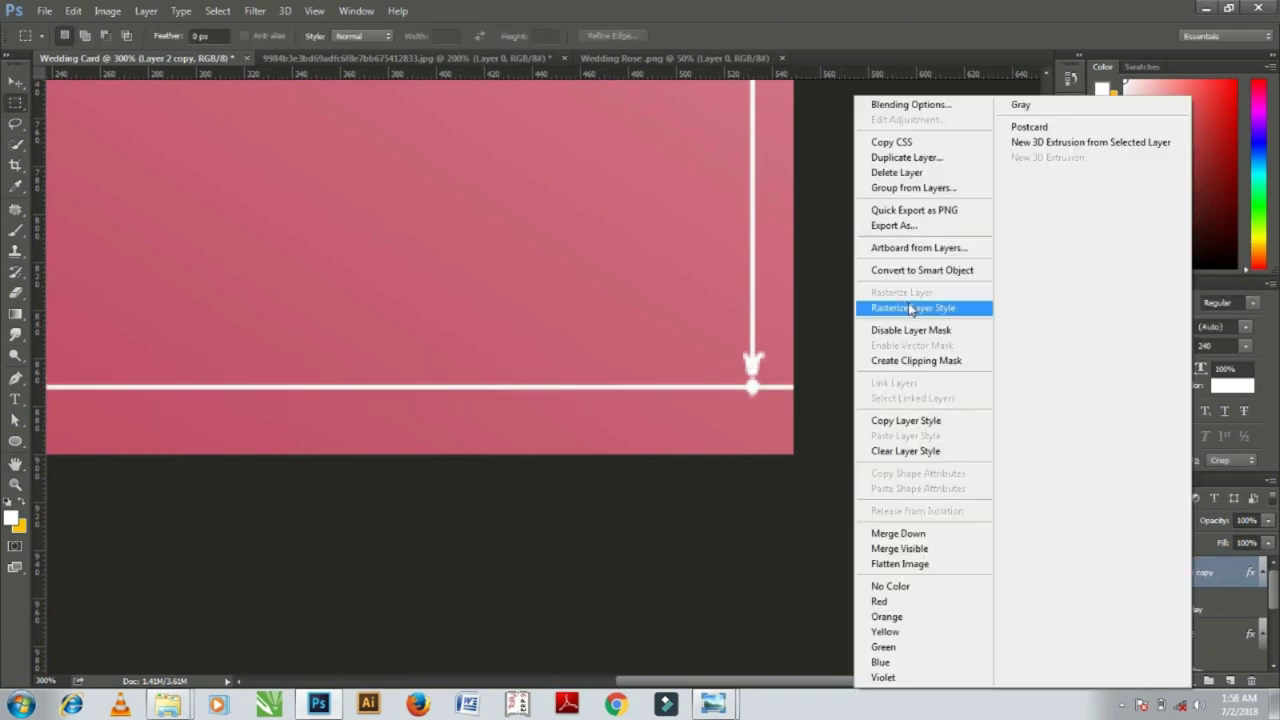
{"action": "key", "text": "Escape"}
{"action": "right_click", "coordinate": [1175, 573]}
{"action": "key", "text": "Escape"}
Delete most of the horizontal line and shift the remainder toward the corner.
{"action": "key", "text": "m"}
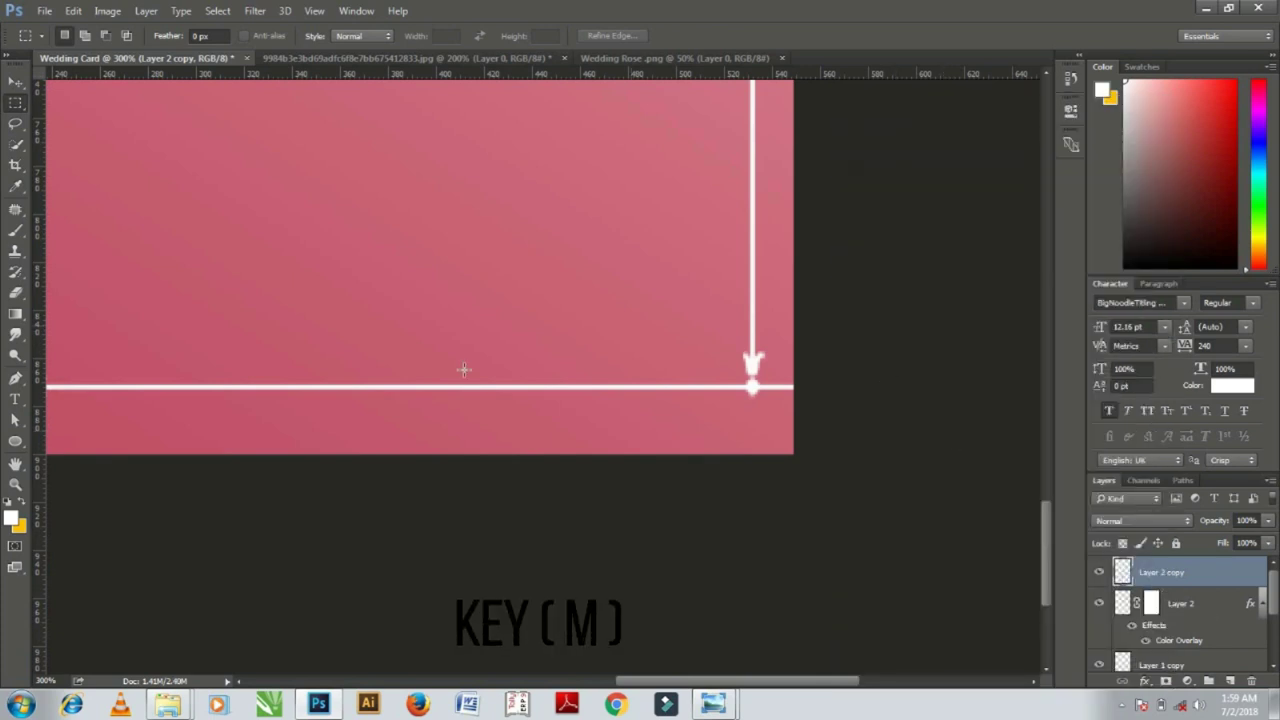
{"action": "left_click_drag", "start_coordinate": [128, 294], "coordinate": [800, 449]}
{"action": "key", "text": "Delete"}
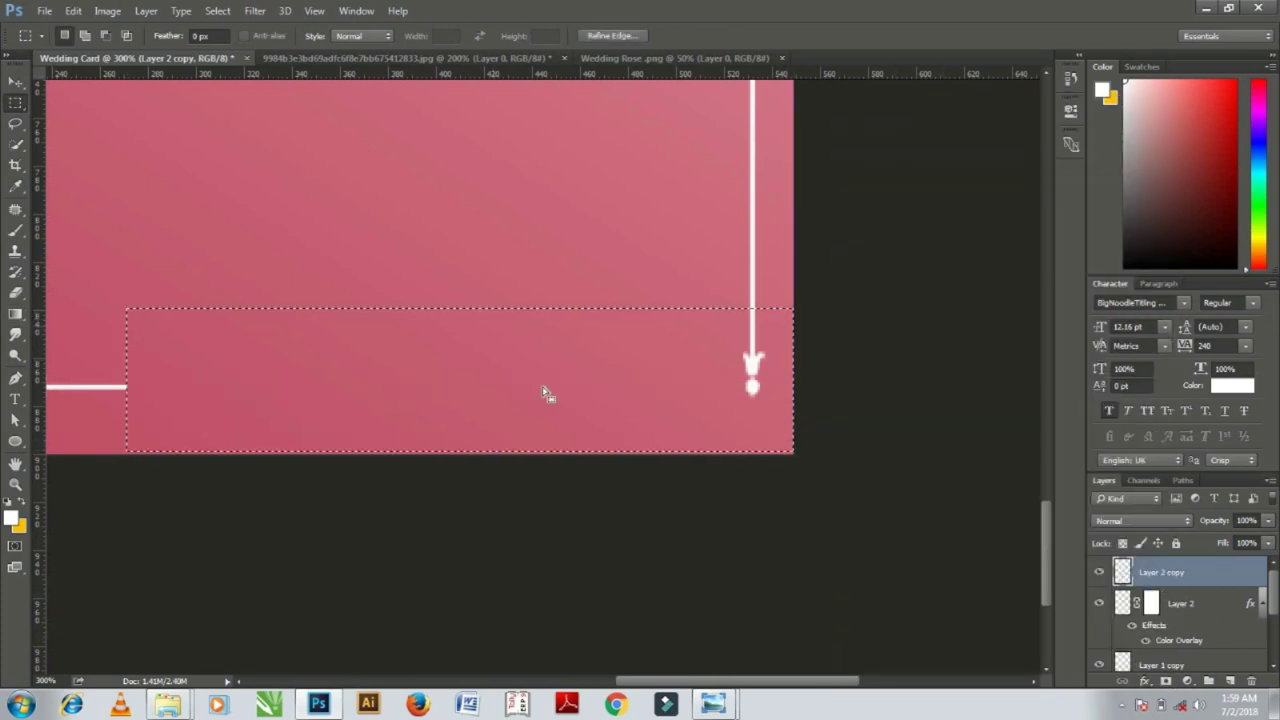
{"action": "key", "text": "ctrl+d"}
{"action": "key", "text": "v"}
{"action": "key", "text": "shift+Left"}
{"action": "key", "text": "shift+Left"}
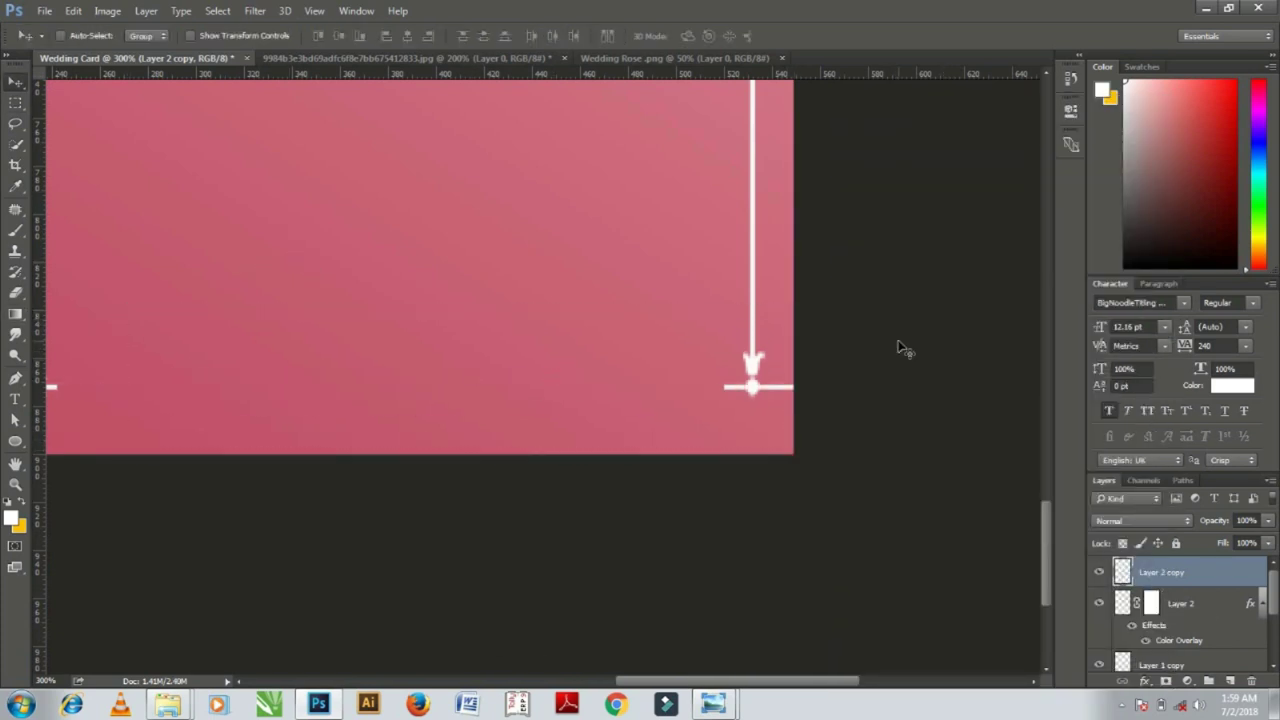
{"action": "key", "text": "shift+Left"}
{"action": "key", "text": "shift+Left"}
{"action": "key", "text": "shift+Left"}
{"action": "key", "text": "shift+Left"}
{"action": "key", "text": "shift+Left"}
{"action": "key", "text": "shift+Left"}
{"action": "key", "text": "shift+Left"}
{"action": "key", "text": "shift+Left"}
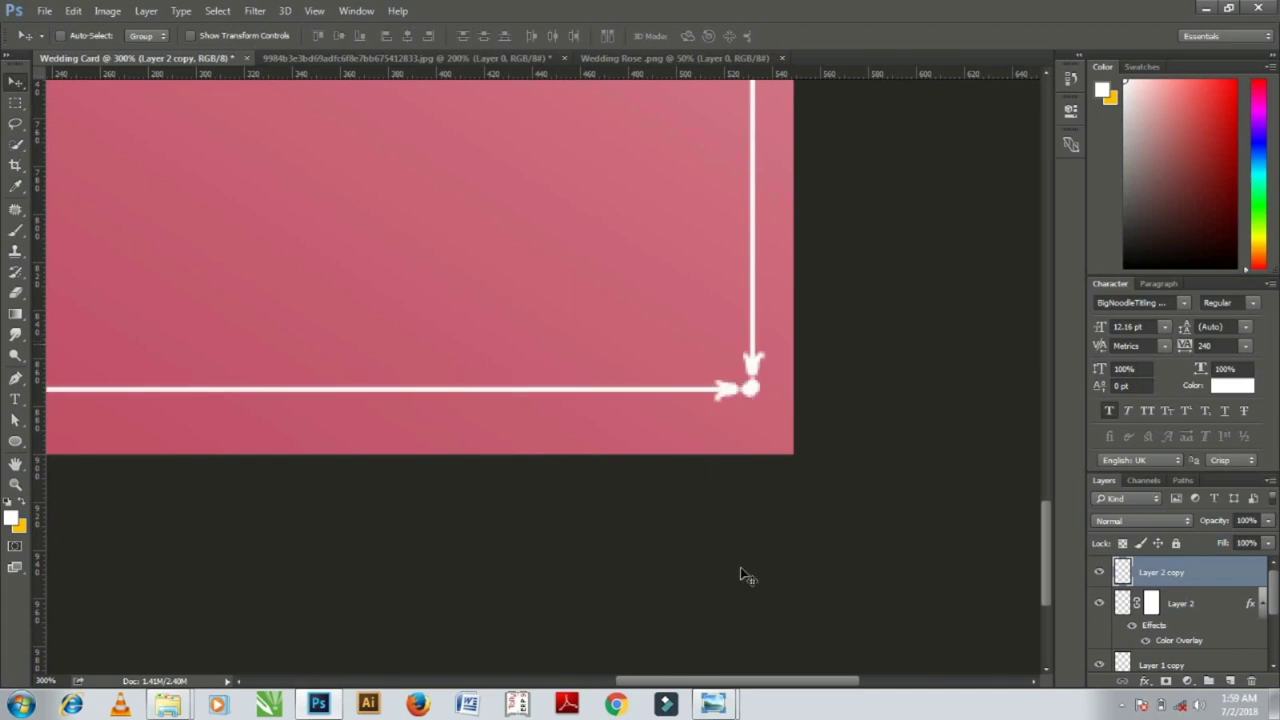
{"action": "scroll", "coordinate": [775, 703], "scroll_direction": "left", "scroll_amount": 3}
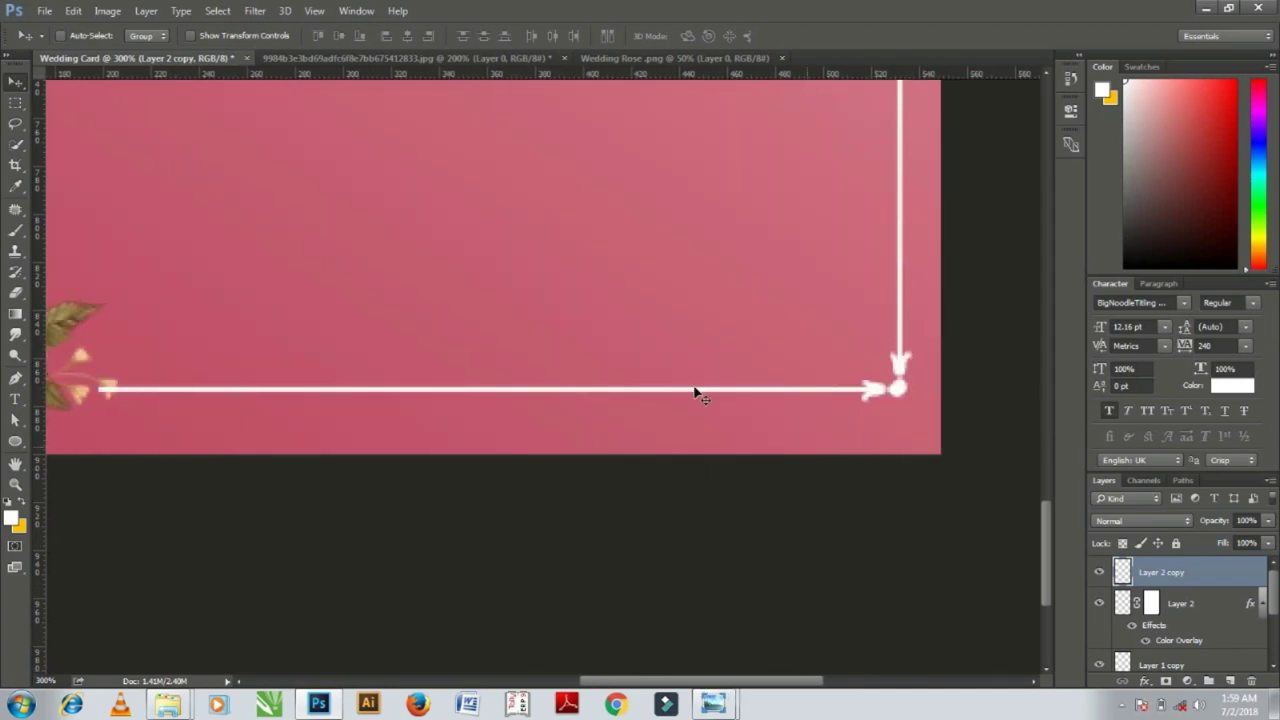
Erase the line's remaining left portion, leaving a short piece at the bottom-right.
{"action": "key", "text": "m"}
{"action": "left_click_drag", "start_coordinate": [82, 363], "coordinate": [367, 434]}
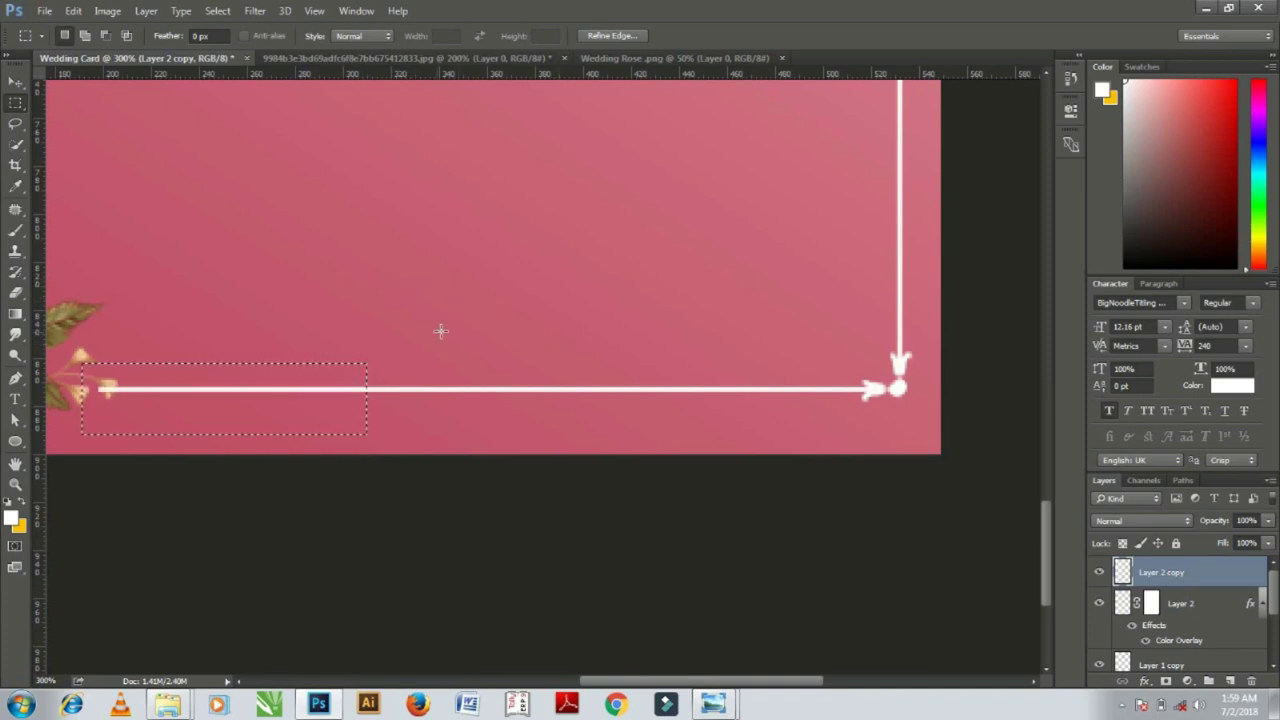
{"action": "left_click", "coordinate": [98, 354]}
{"action": "left_click_drag", "start_coordinate": [98, 354], "coordinate": [694, 420]}
{"action": "key", "text": "Delete"}
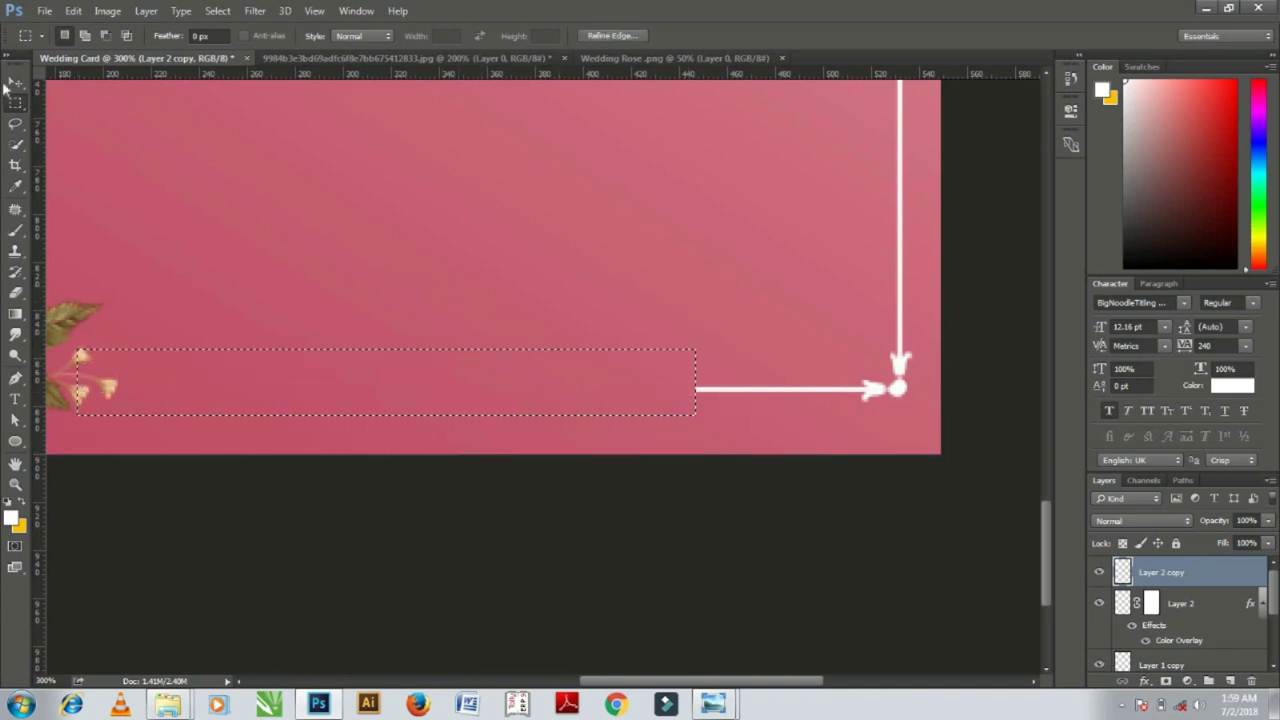
{"action": "key", "text": "ctrl+d"}
{"action": "key", "text": "v"}
{"action": "key", "text": "ctrl+minus"}
{"action": "key", "text": "ctrl+minus"}
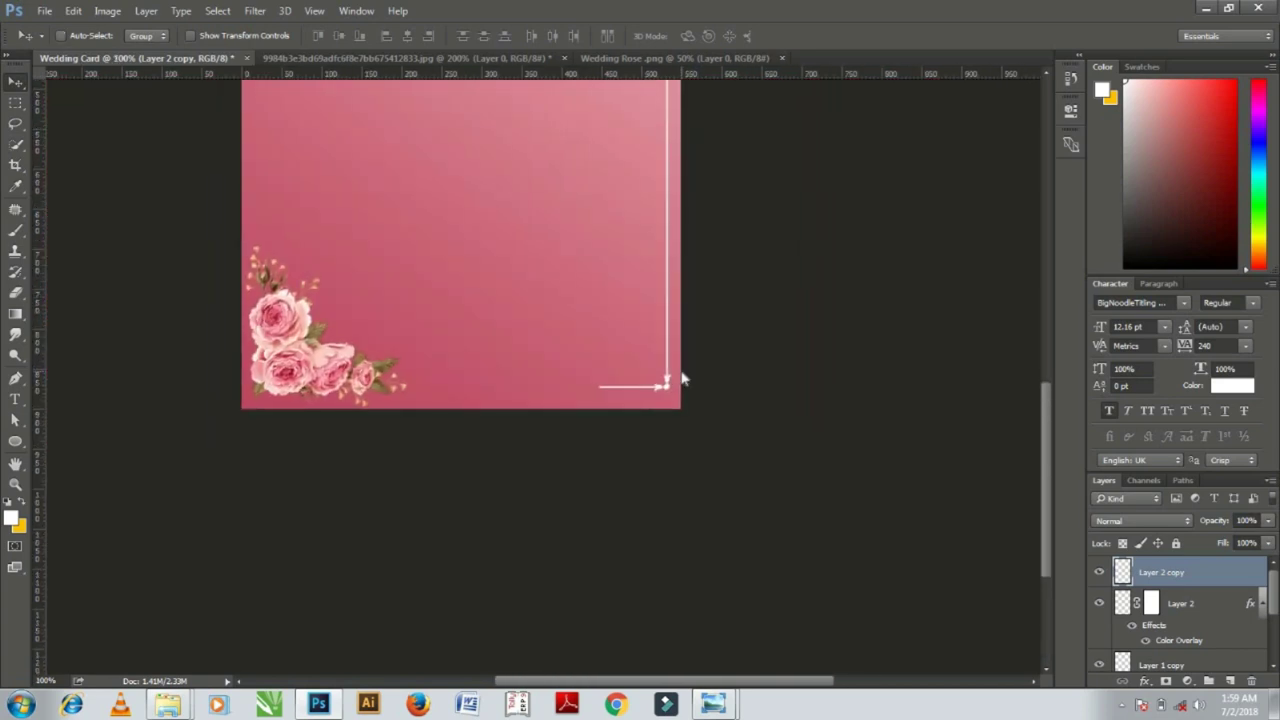
Cut the arrow onto its own layer and move it left and down onto the border.
{"action": "key", "text": "ctrl+z"}
{"action": "key", "text": "shift+Right"}
{"action": "key", "text": "shift+Right"}
{"action": "key", "text": "shift+Right"}
{"action": "key", "text": "m"}
{"action": "left_click_drag", "start_coordinate": [402, 368], "coordinate": [482, 406]}
{"action": "key", "text": "ctrl+x"}
{"action": "key", "text": "ctrl+v"}
{"action": "key", "text": "v"}
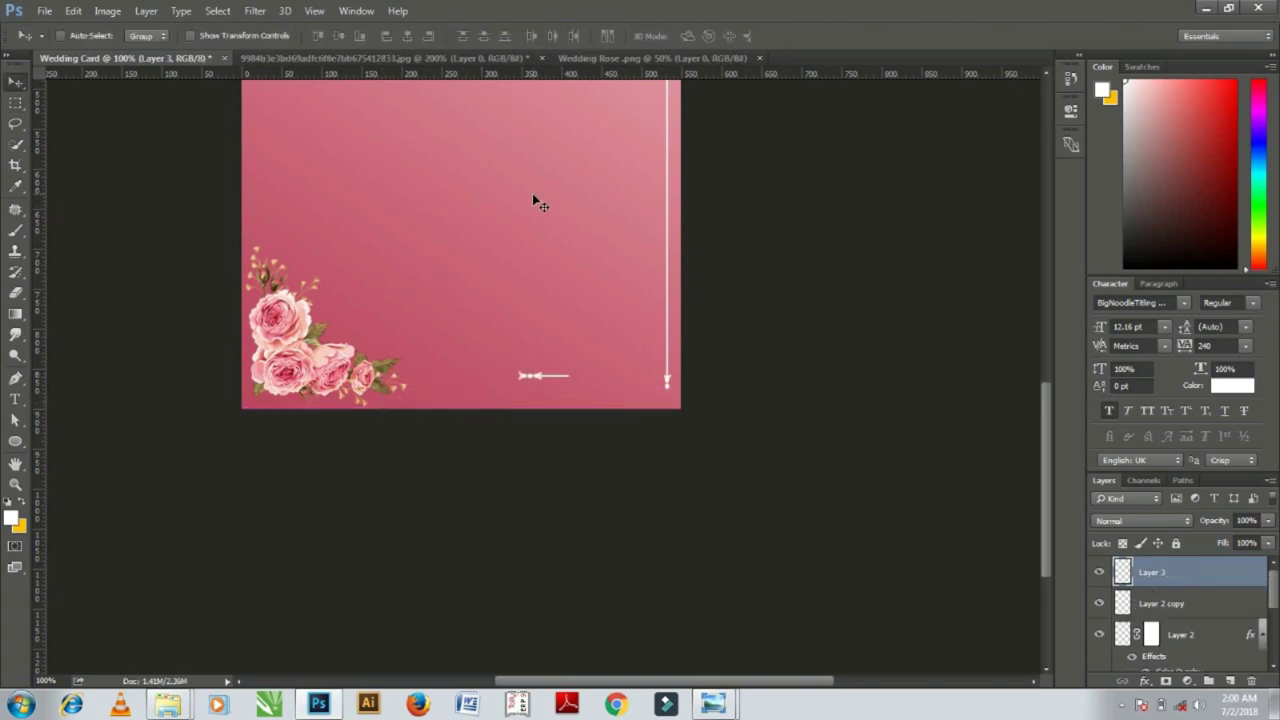
{"action": "key", "text": "shift+Left"}
{"action": "key", "text": "shift+Left"}
{"action": "key", "text": "shift+Left"}
{"action": "key", "text": "shift+Left"}
{"action": "key", "text": "shift+Left"}
{"action": "key", "text": "shift+Left"}
{"action": "key", "text": "shift+Down"}
Merge the arrow piece down into Layer 2 copy.
{"action": "key", "text": "alt+bracketleft"}
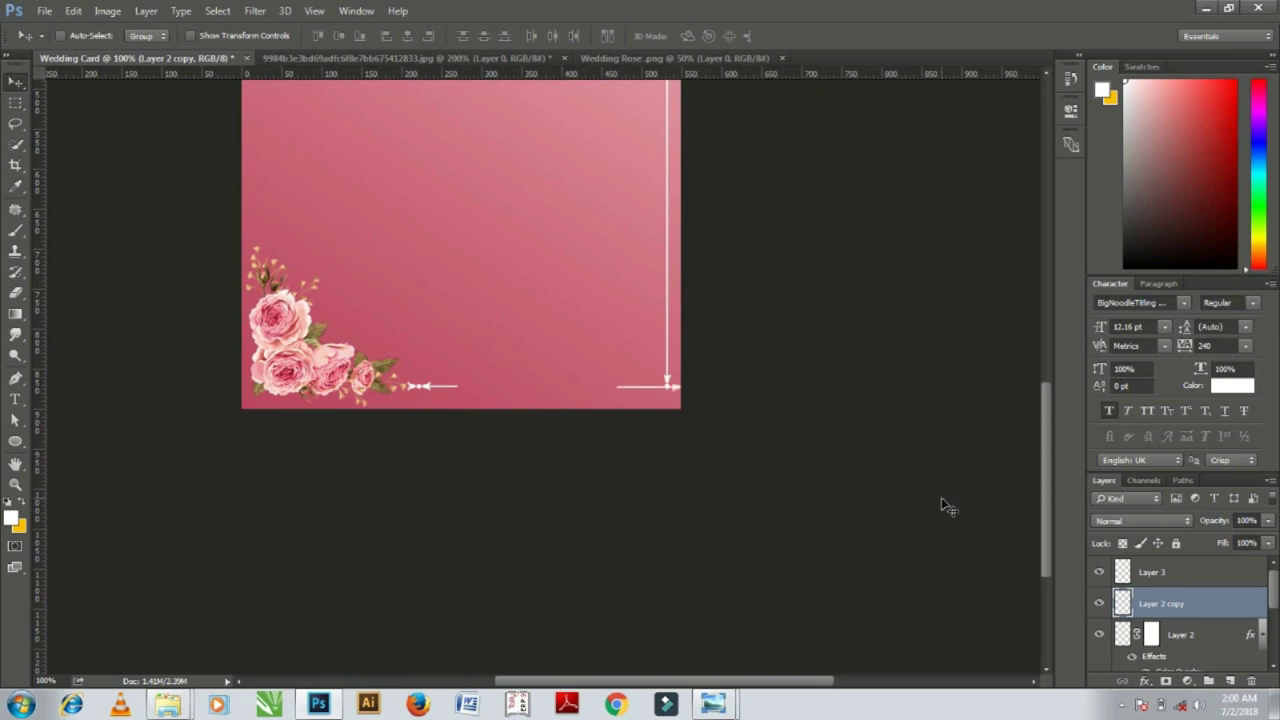
{"action": "key", "text": "alt+bracketright"}
{"action": "key", "text": "ctrl+e"}
{"action": "key", "text": "ctrl+shift+d"}
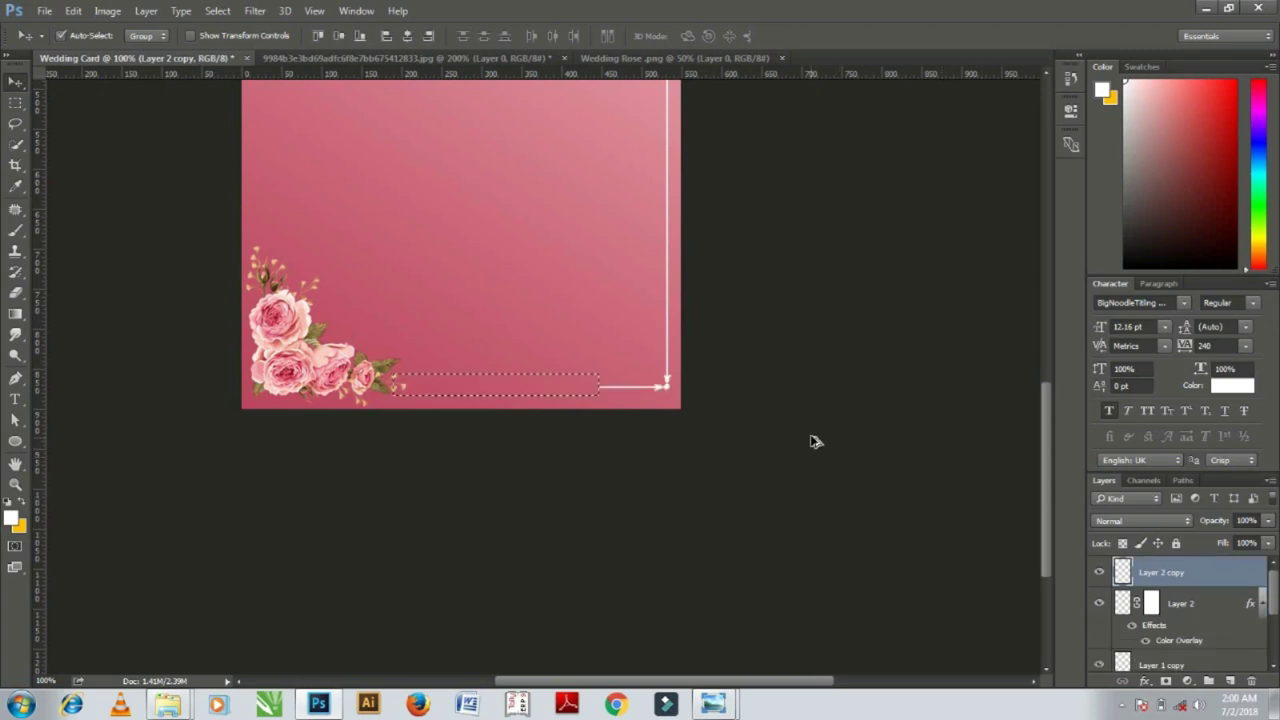
Move the bottom arrow line onto Layer 3 and align both pieces along the bottom border.
{"action": "key", "text": "m"}
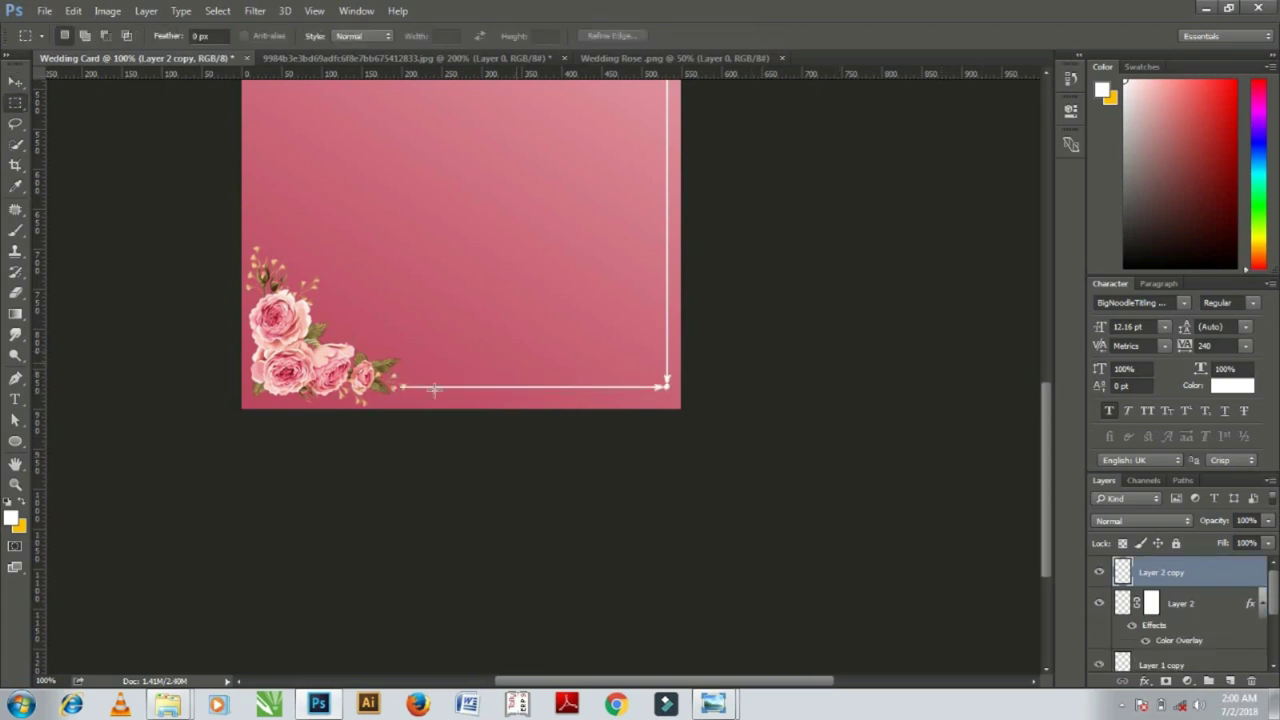
{"action": "left_click_drag", "start_coordinate": [362, 356], "coordinate": [677, 406]}
{"action": "key", "text": "ctrl+x"}
{"action": "key", "text": "ctrl+v"}
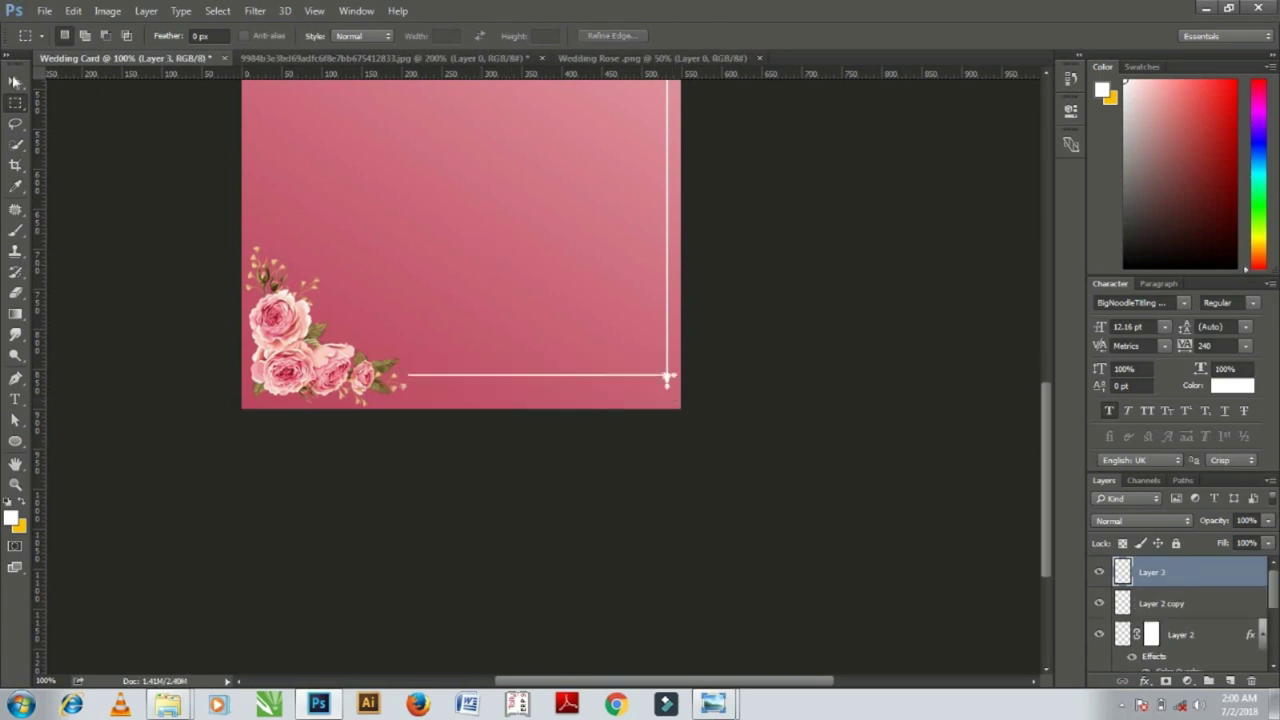
{"action": "key", "text": "v"}
{"action": "key", "text": "Up"}
{"action": "key", "text": "Up"}
{"action": "key", "text": "Up"}
{"action": "key", "text": "shift+Down"}
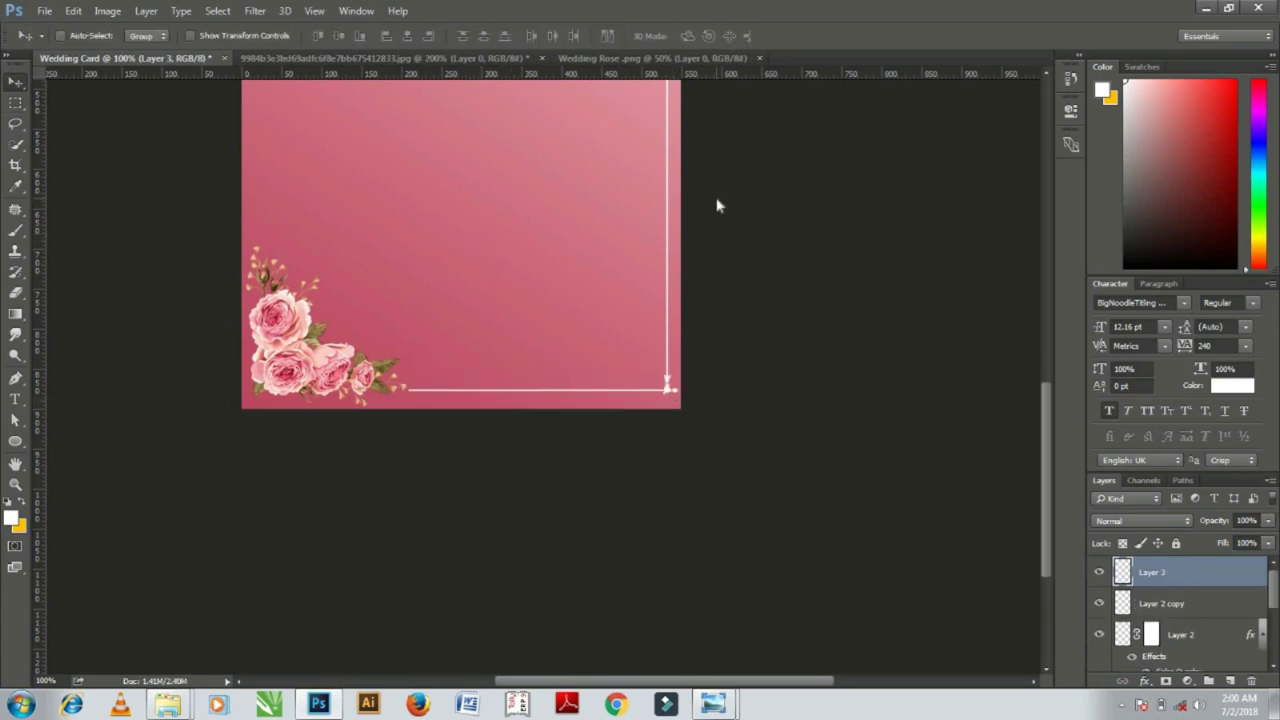
{"action": "key", "text": "Down"}
{"action": "key", "text": "Down"}
{"action": "key", "text": "Down"}
{"action": "left_click", "coordinate": [1236, 602]}
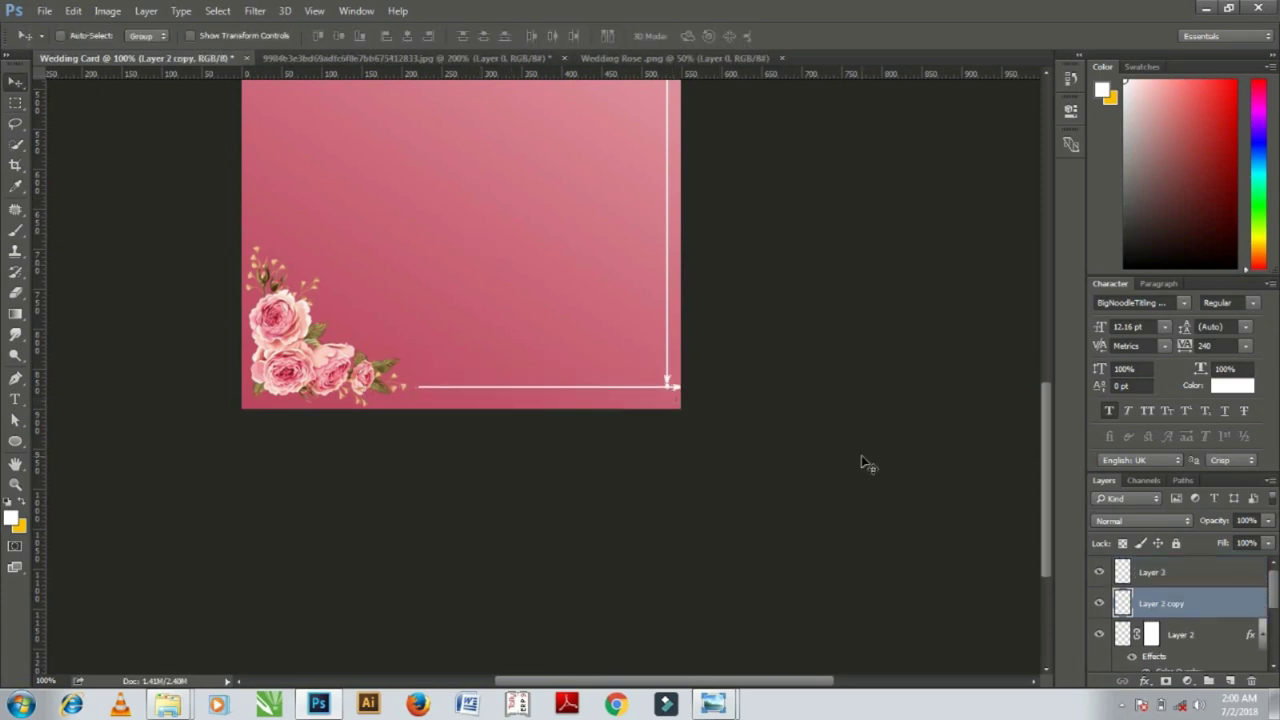
{"action": "key", "text": "shift+Right"}
{"action": "key", "text": "shift+Right"}
{"action": "key", "text": "shift+Right"}
{"action": "left_click", "coordinate": [1170, 584]}
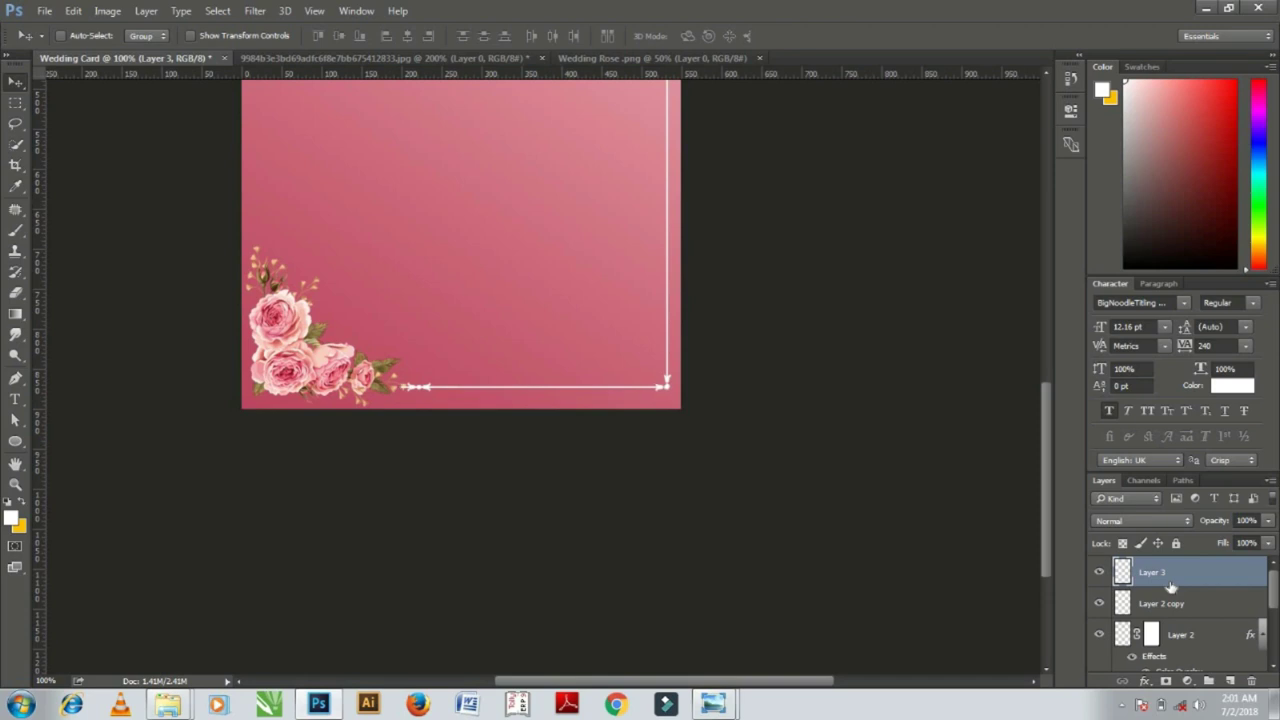
Delete the extra arrowhead near the roses on Layer 2 copy.
{"action": "key", "text": "ctrl+plus"}
{"action": "key", "text": "ctrl+plus"}
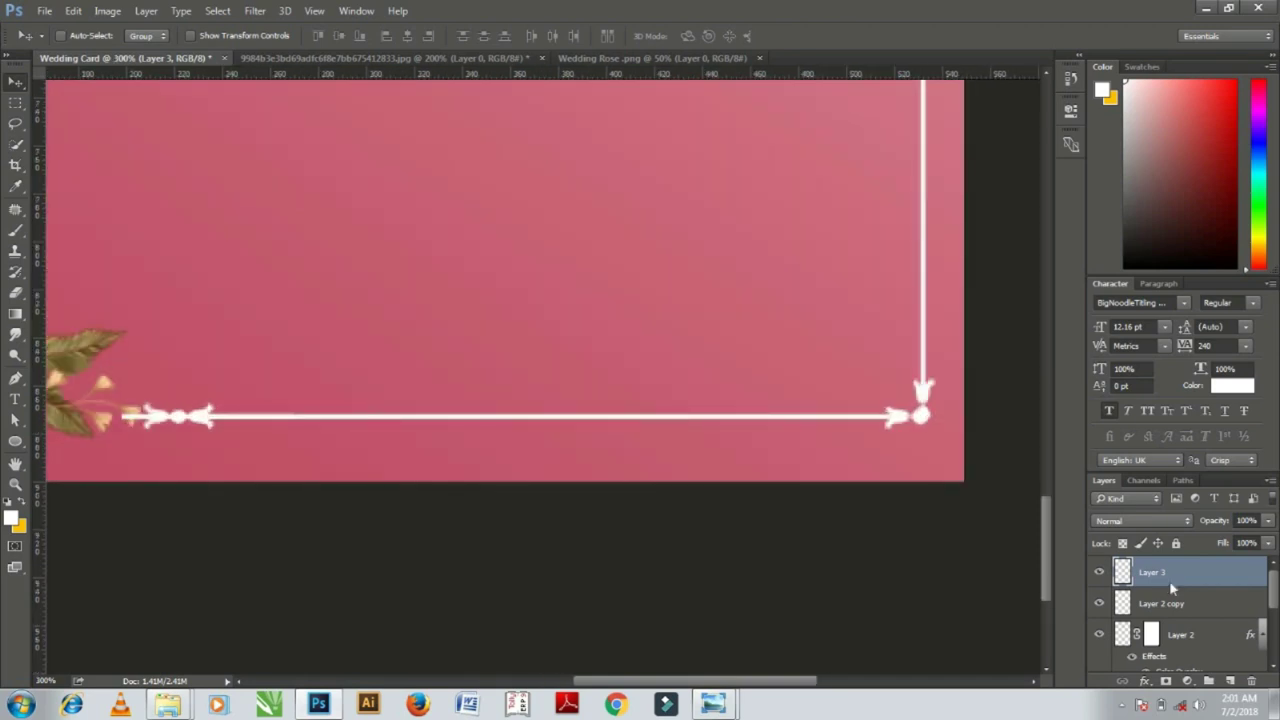
{"action": "key", "text": "m"}
{"action": "key", "text": "alt+bracketleft"}
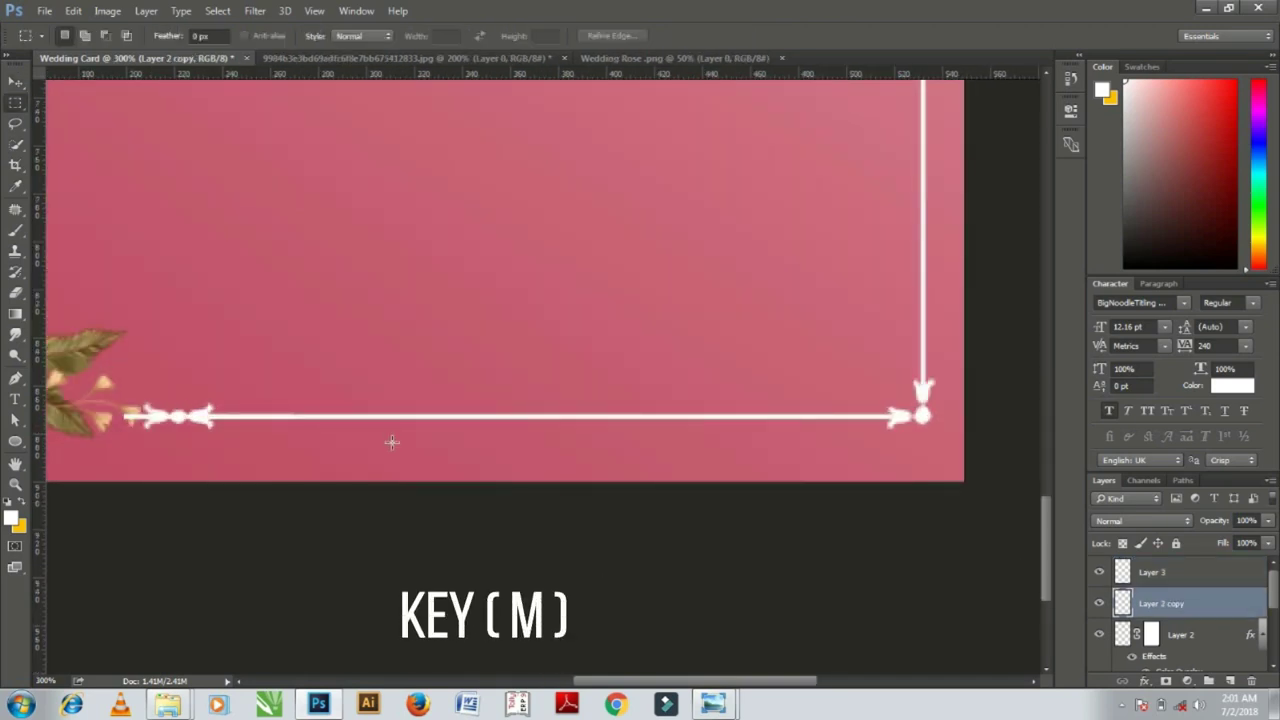
{"action": "left_click_drag", "start_coordinate": [118, 390], "coordinate": [186, 437]}
{"action": "key", "text": "Delete"}
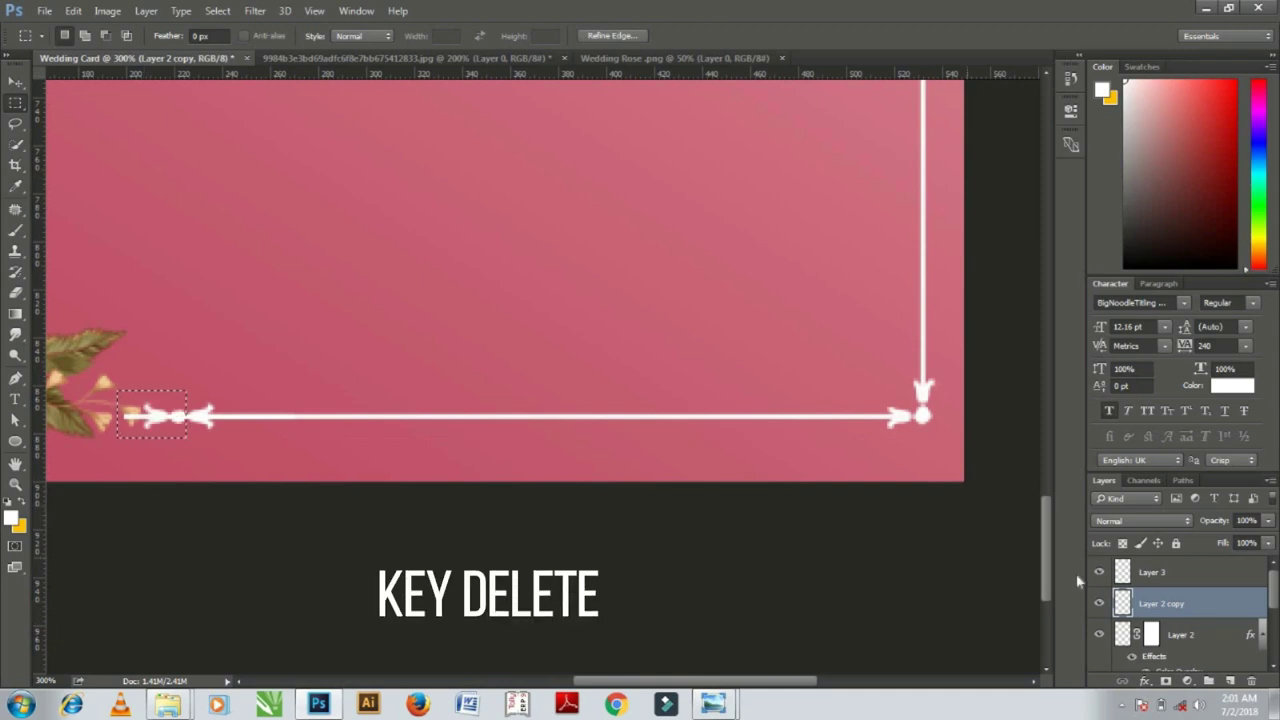
{"action": "key", "text": "alt+bracketright"}
{"action": "key", "text": "ctrl+d"}
Duplicate Layer 3 as Layer 3 copy.
{"action": "key", "text": "v"}
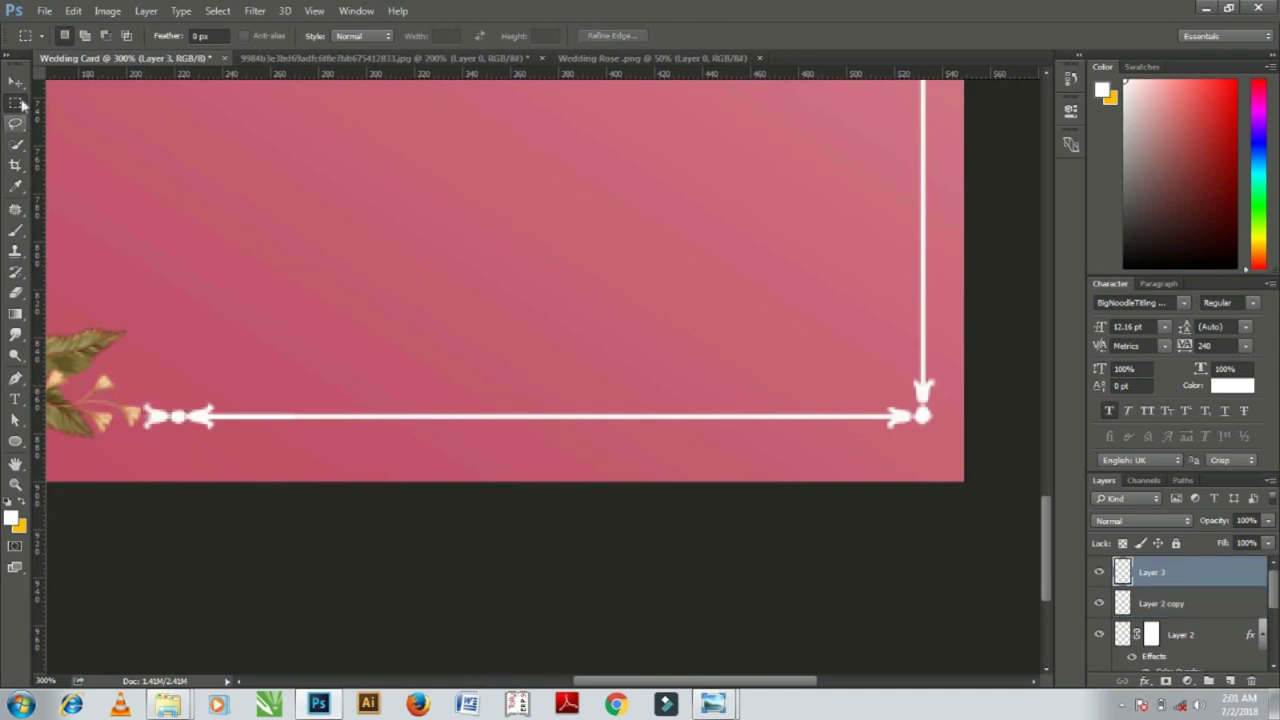
{"action": "key", "text": "ctrl+0"}
{"action": "key", "text": "ctrl+j"}
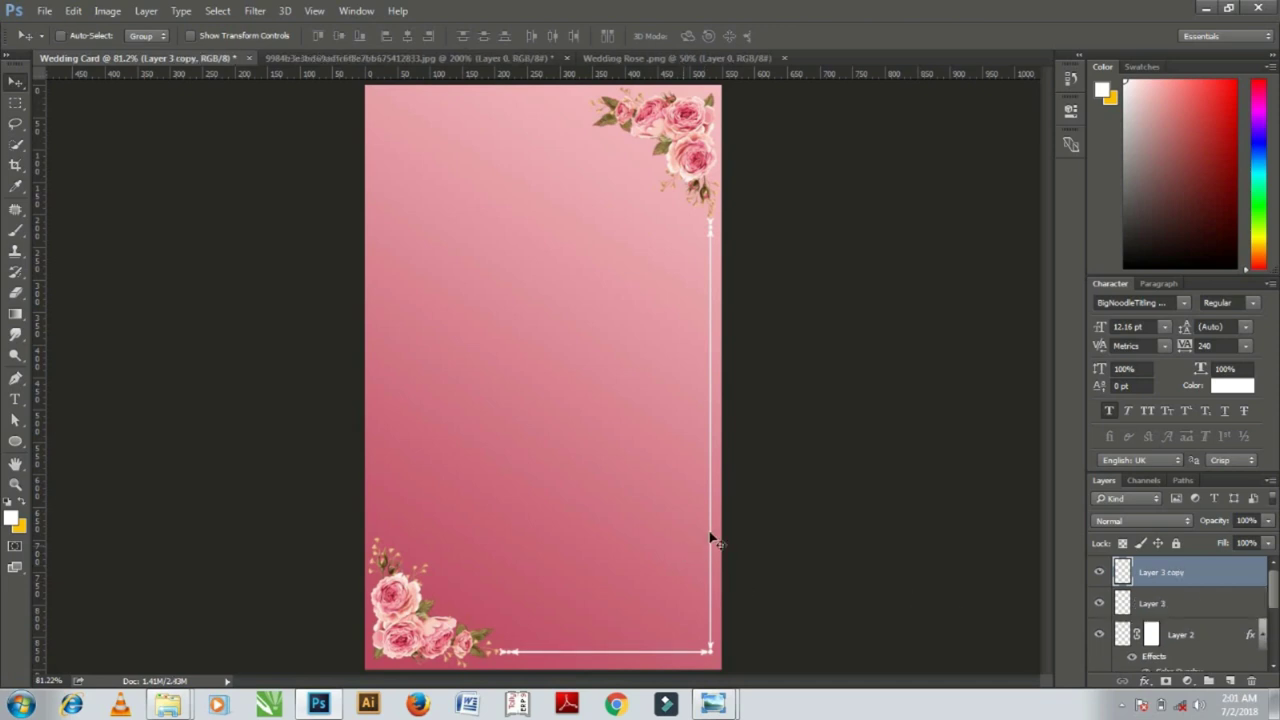
Delete the stray Layer 3 copy and merge Layer 3 with Layer 2 into one frame layer.
{"action": "left_click_drag", "start_coordinate": [710, 540], "coordinate": [667, 352]}
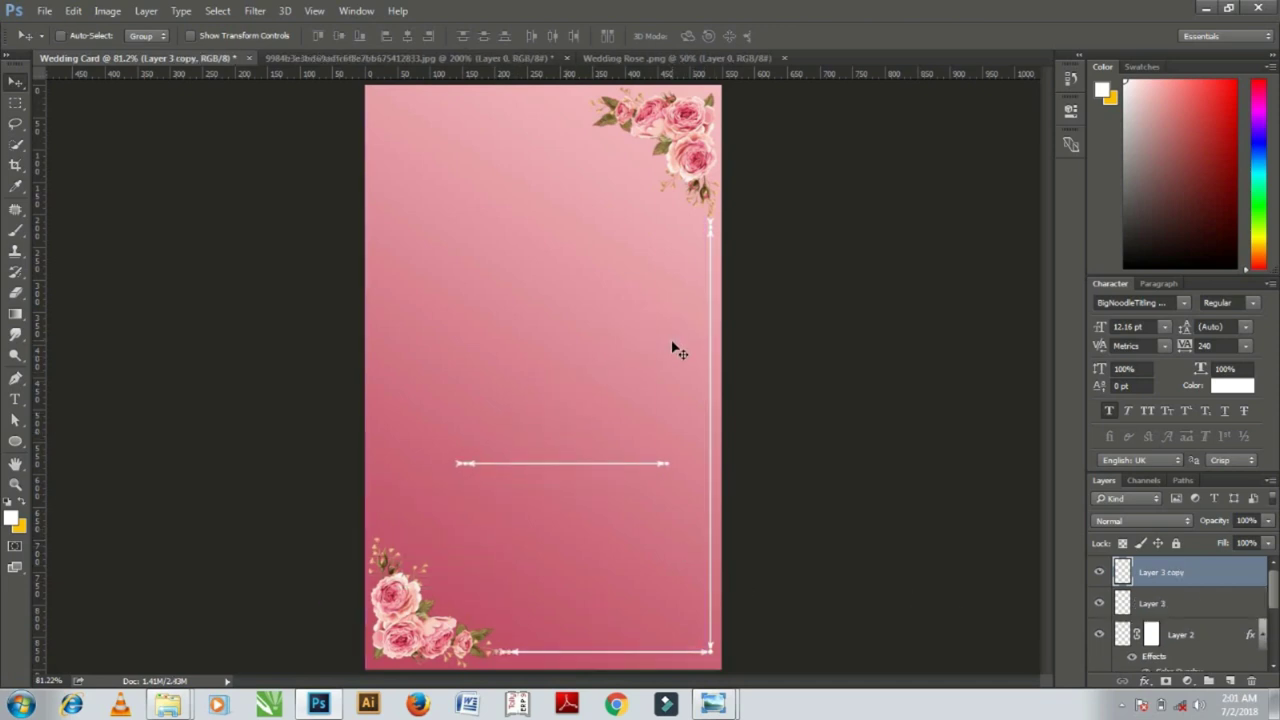
{"action": "key", "text": "ctrl+z"}
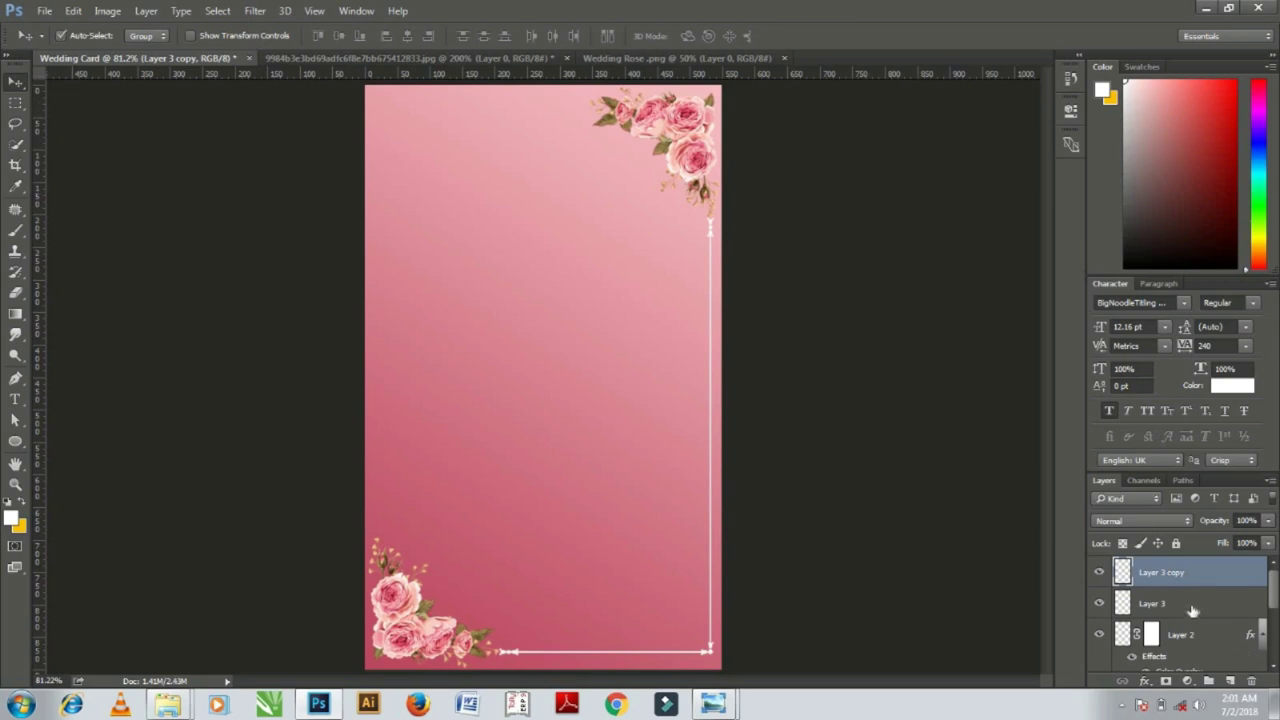
{"action": "key", "text": "Delete"}
{"action": "left_click", "coordinate": [1203, 607], "text": "shift"}
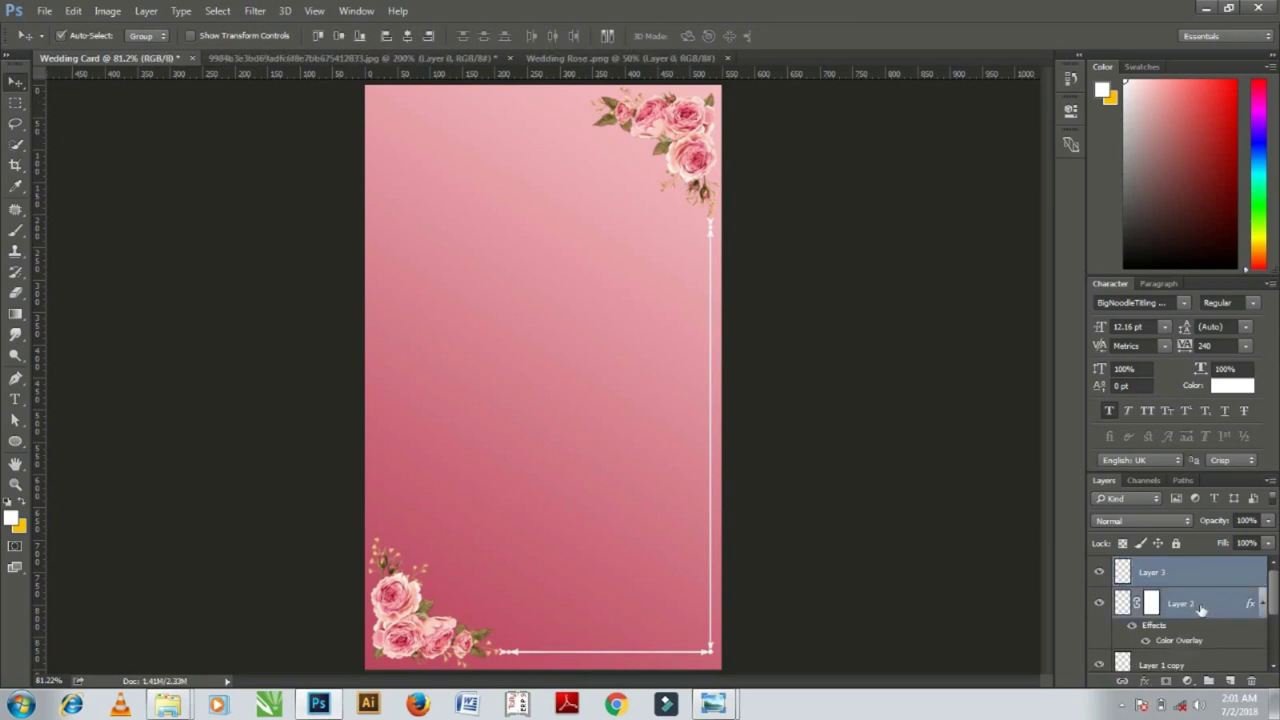
{"action": "key", "text": "ctrl+e"}
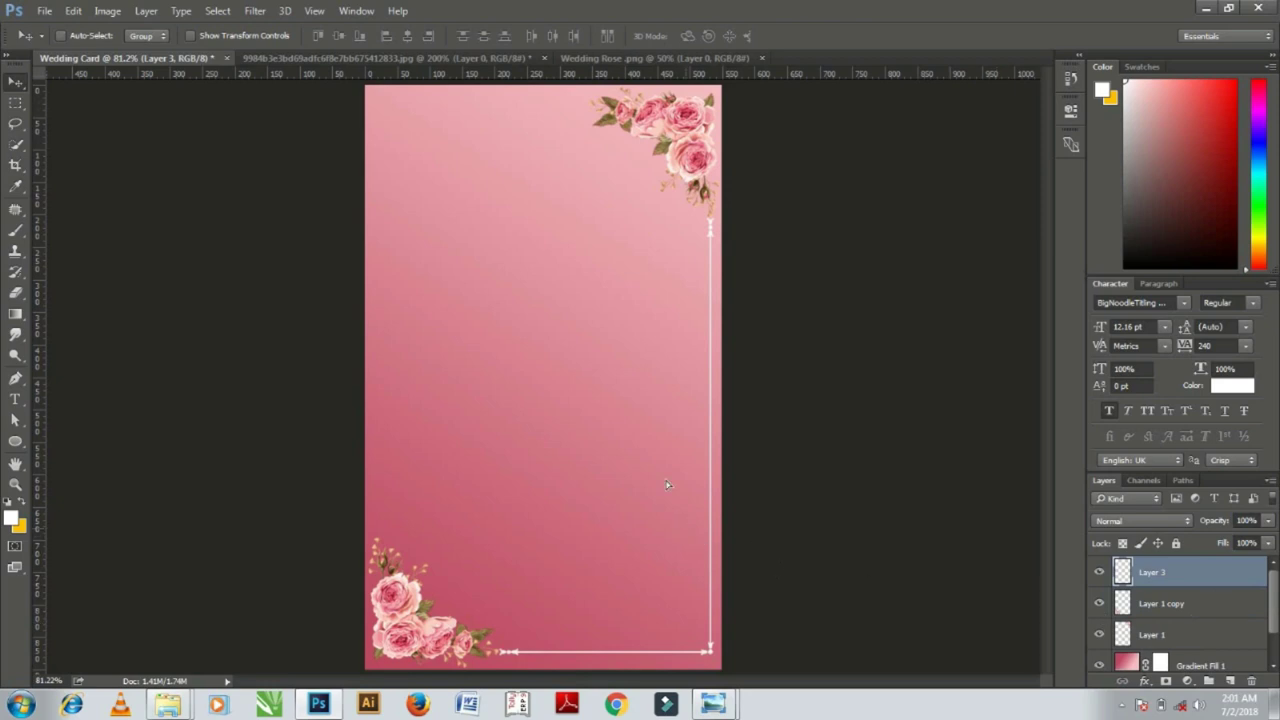
{"action": "left_click_drag", "start_coordinate": [668, 485], "coordinate": [666, 491]}
{"action": "key", "text": "ctrl+z"}
Duplicate the arrow frame, flip it horizontally and vertically, and place it at the card's top-left.
{"action": "key", "text": "ctrl+j"}
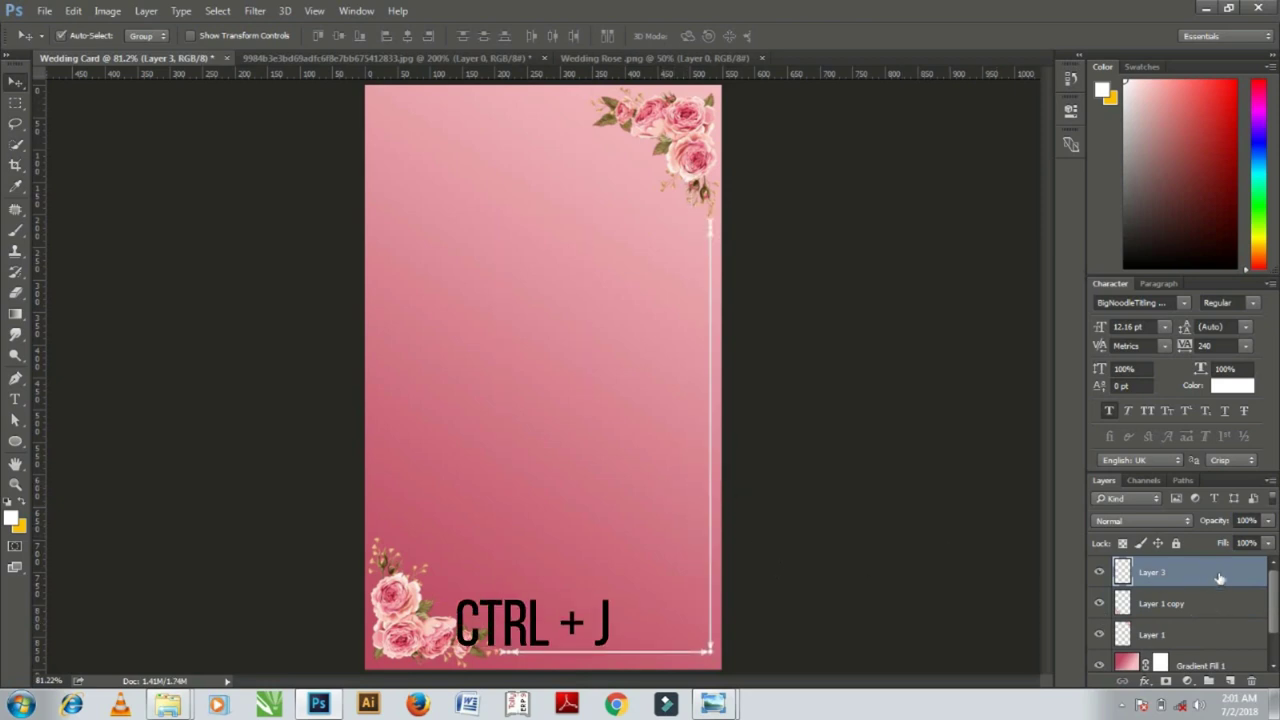
{"action": "key", "text": "ctrl+t"}
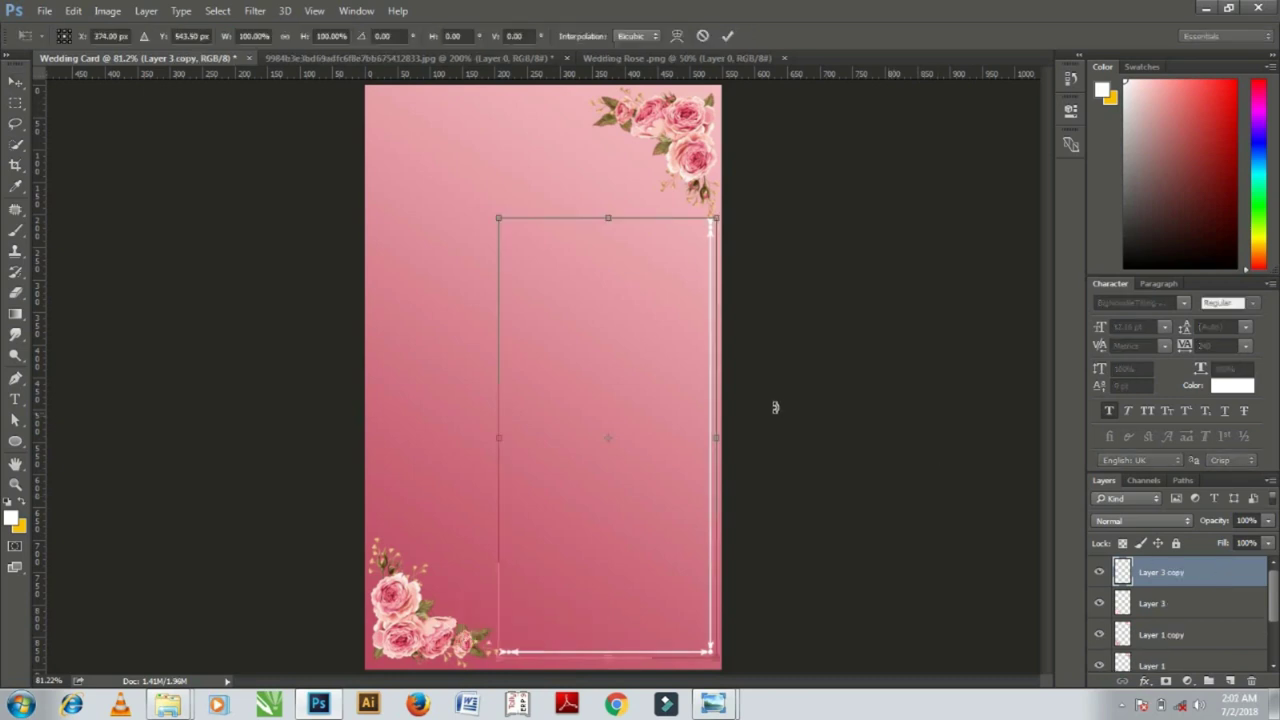
{"action": "right_click", "coordinate": [638, 352]}
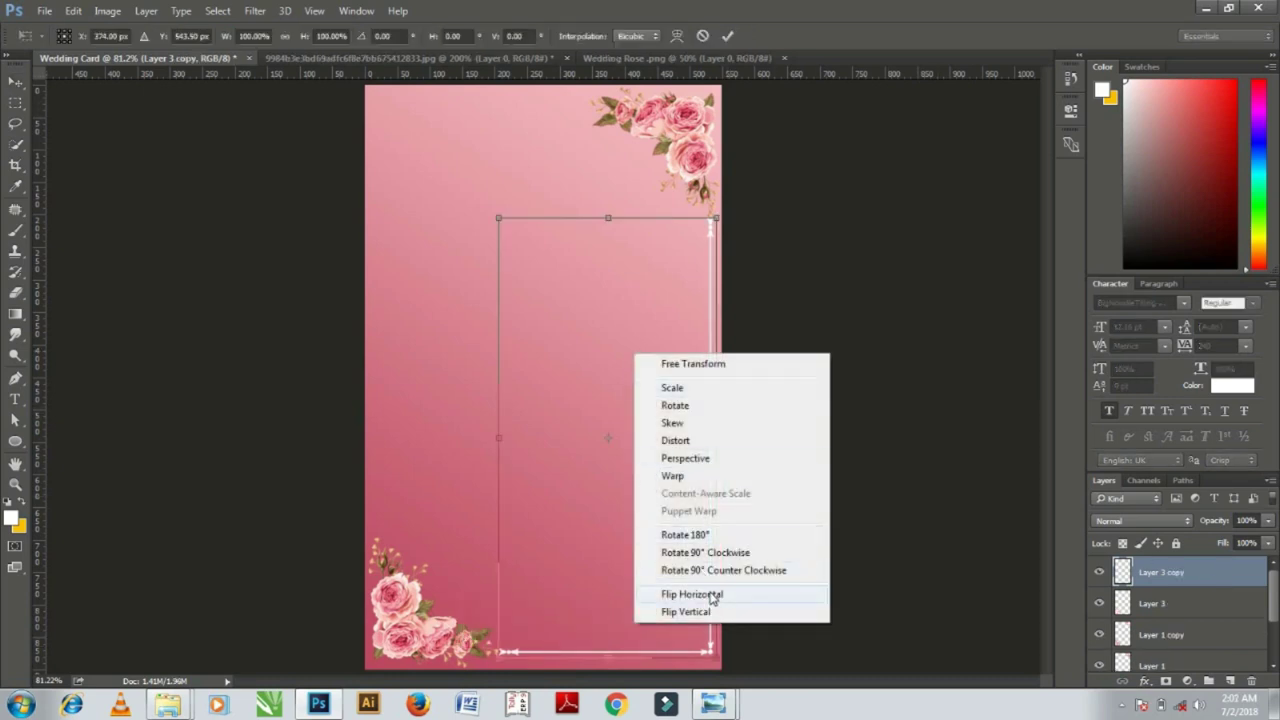
{"action": "left_click", "coordinate": [708, 594]}
{"action": "left_click_drag", "start_coordinate": [611, 523], "coordinate": [518, 475]}
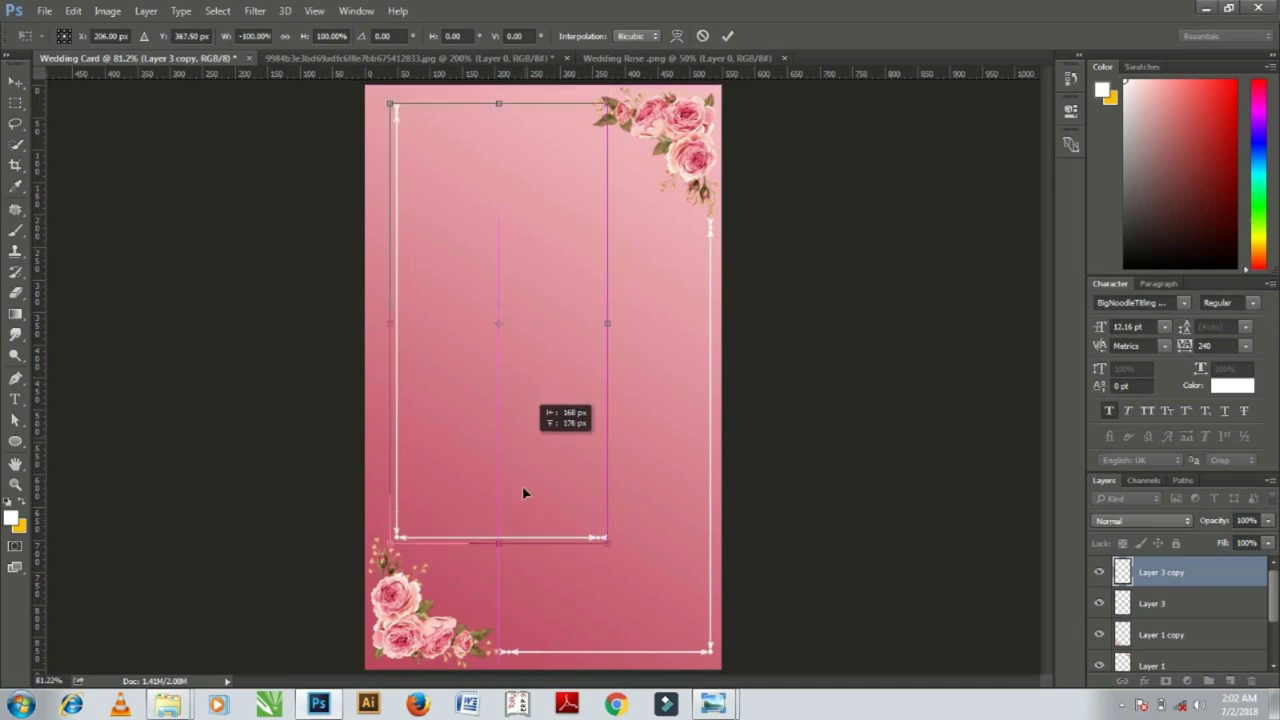
{"action": "right_click", "coordinate": [518, 471]}
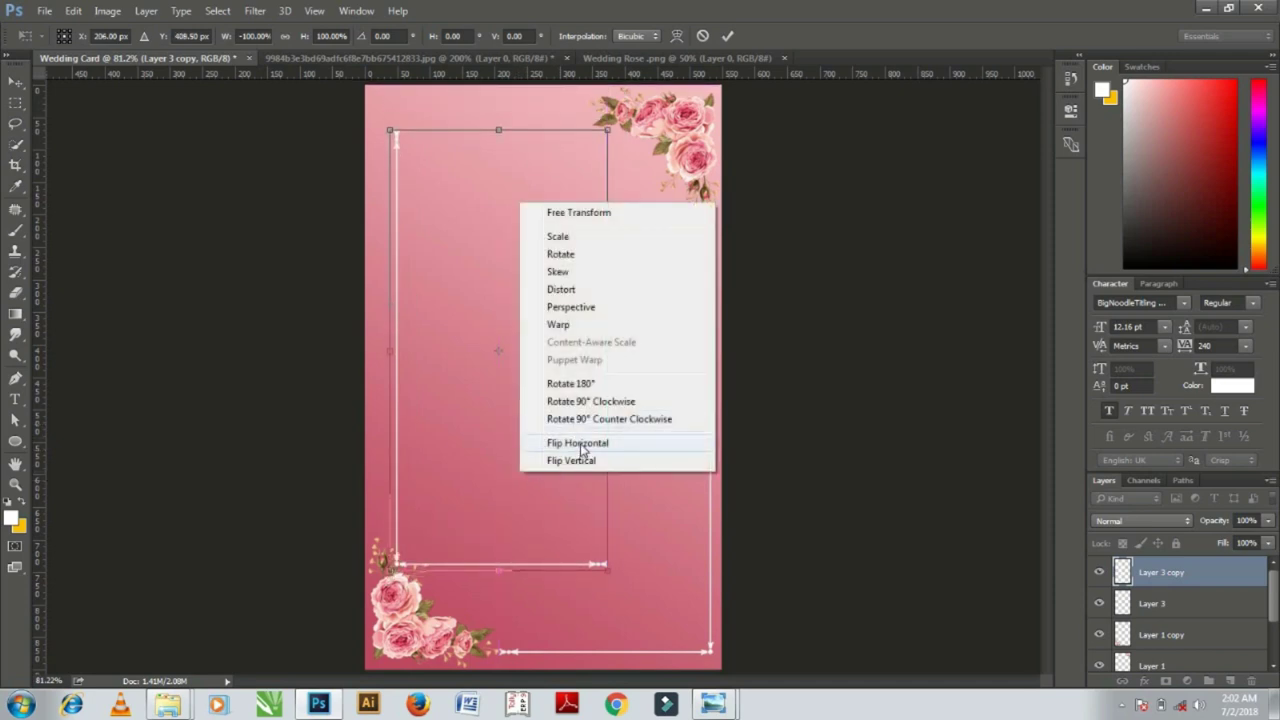
{"action": "left_click", "coordinate": [580, 443]}
{"action": "right_click", "coordinate": [528, 374]}
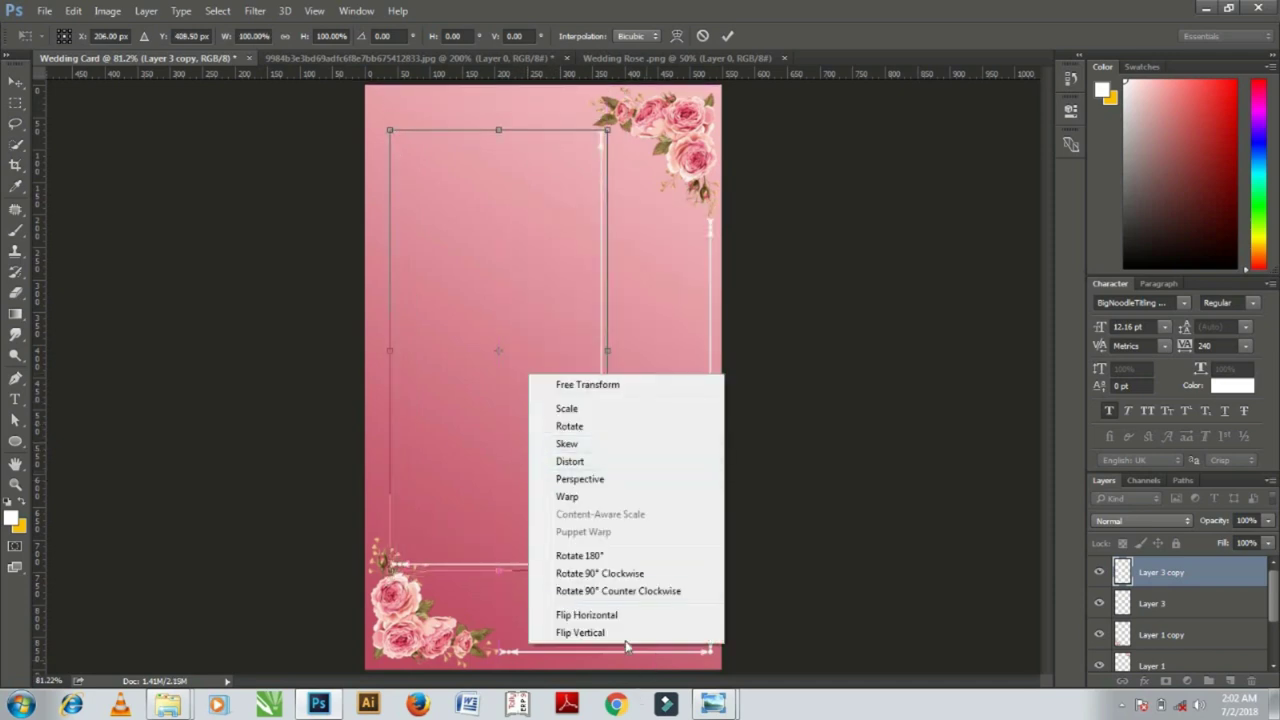
{"action": "left_click", "coordinate": [587, 614]}
{"action": "right_click", "coordinate": [470, 414]}
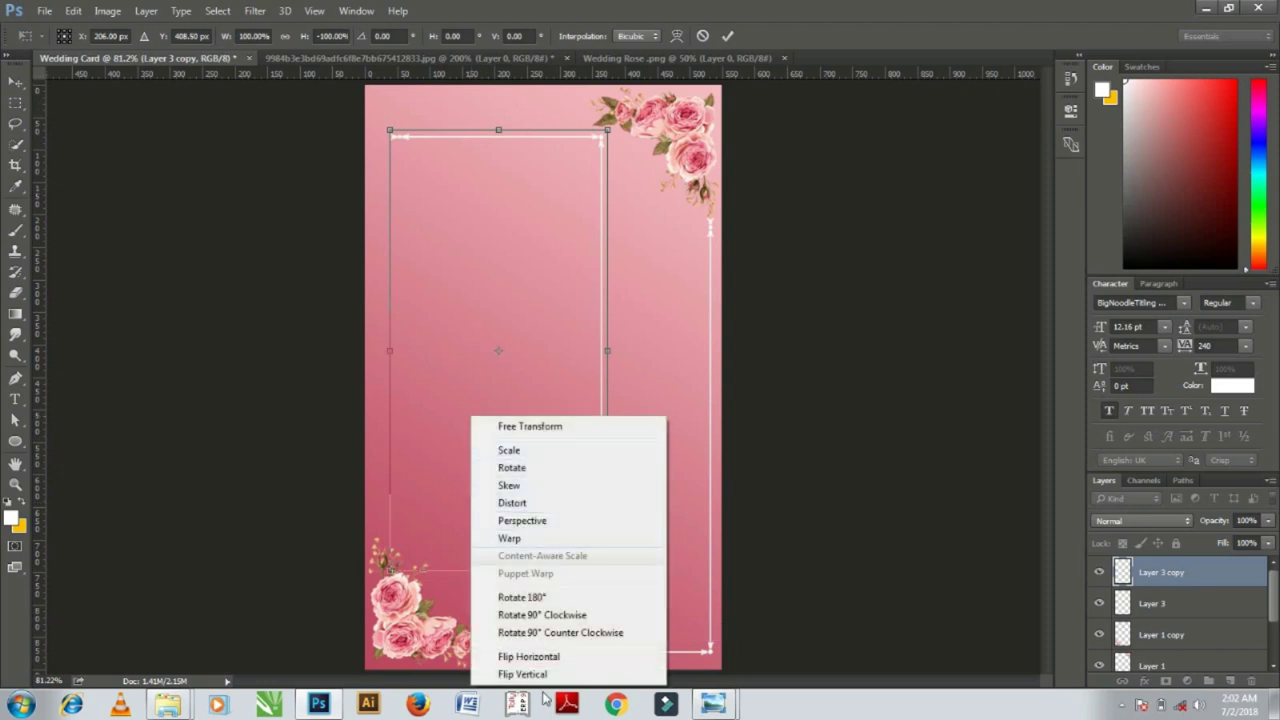
{"action": "left_click", "coordinate": [553, 659]}
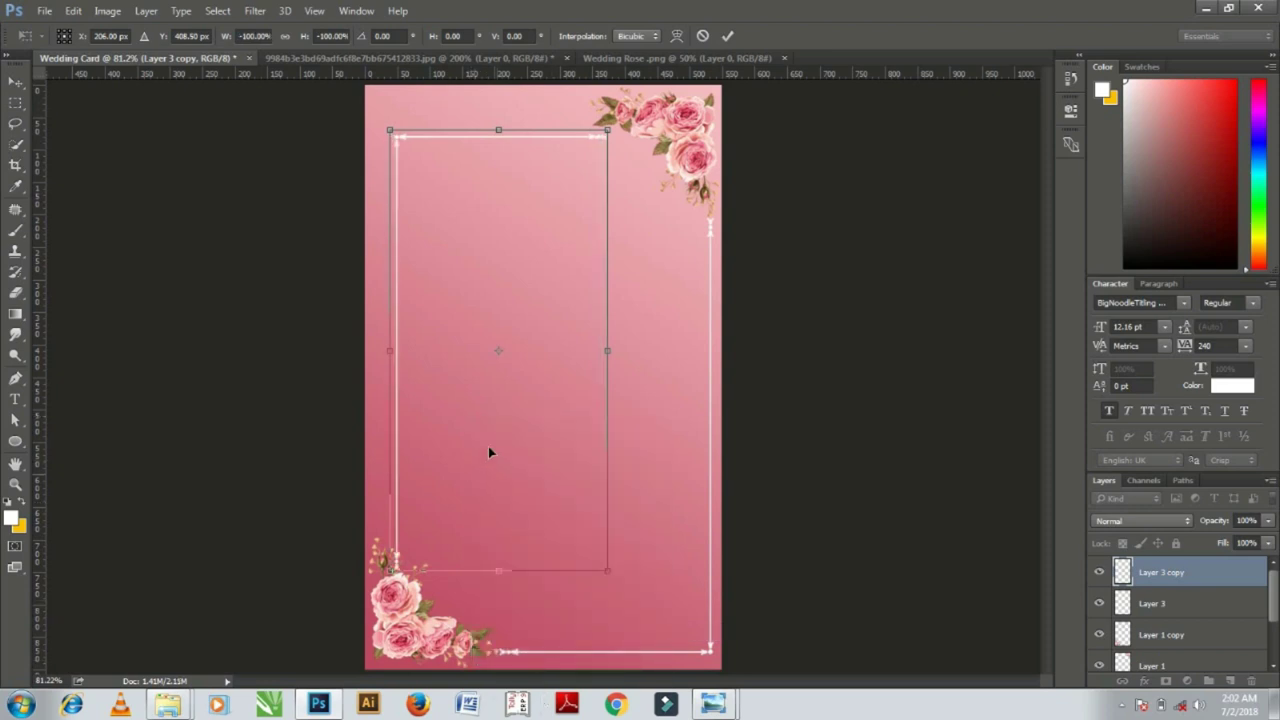
{"action": "left_click_drag", "start_coordinate": [488, 453], "coordinate": [520, 491]}
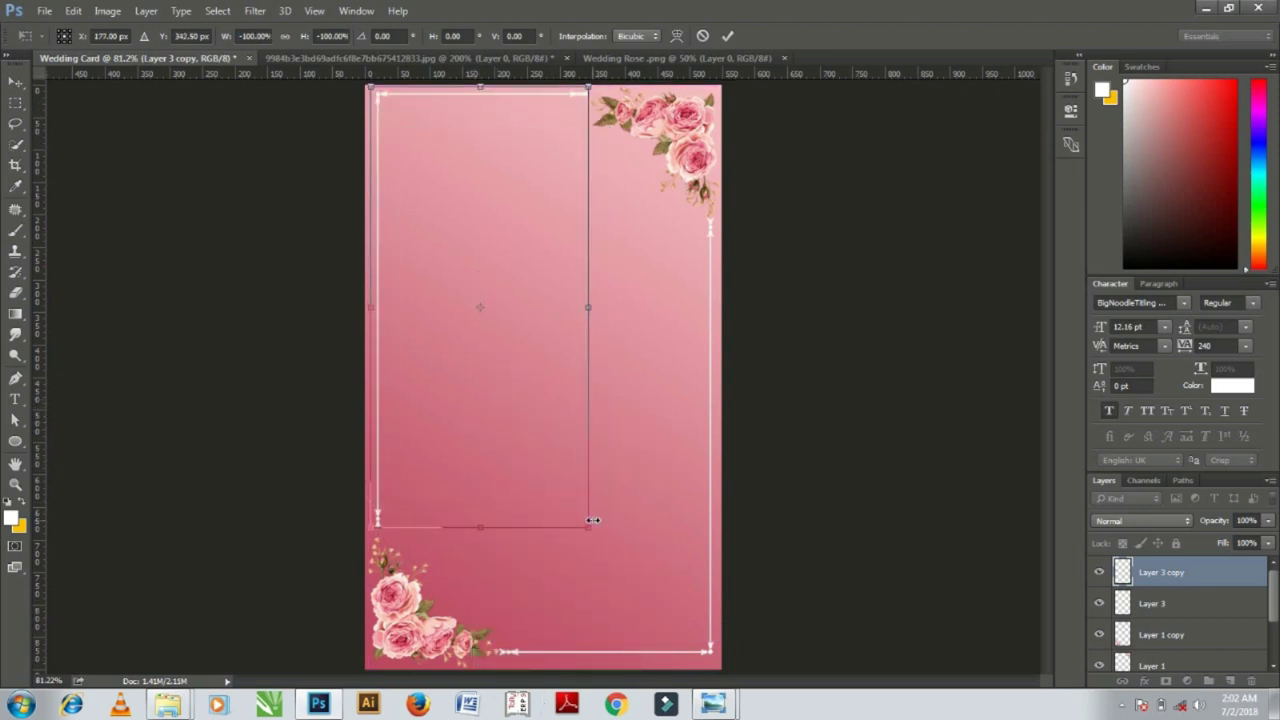
{"action": "key", "text": "Return"}
{"action": "key", "text": "shift+Down"}
{"action": "key", "text": "shift+Down"}
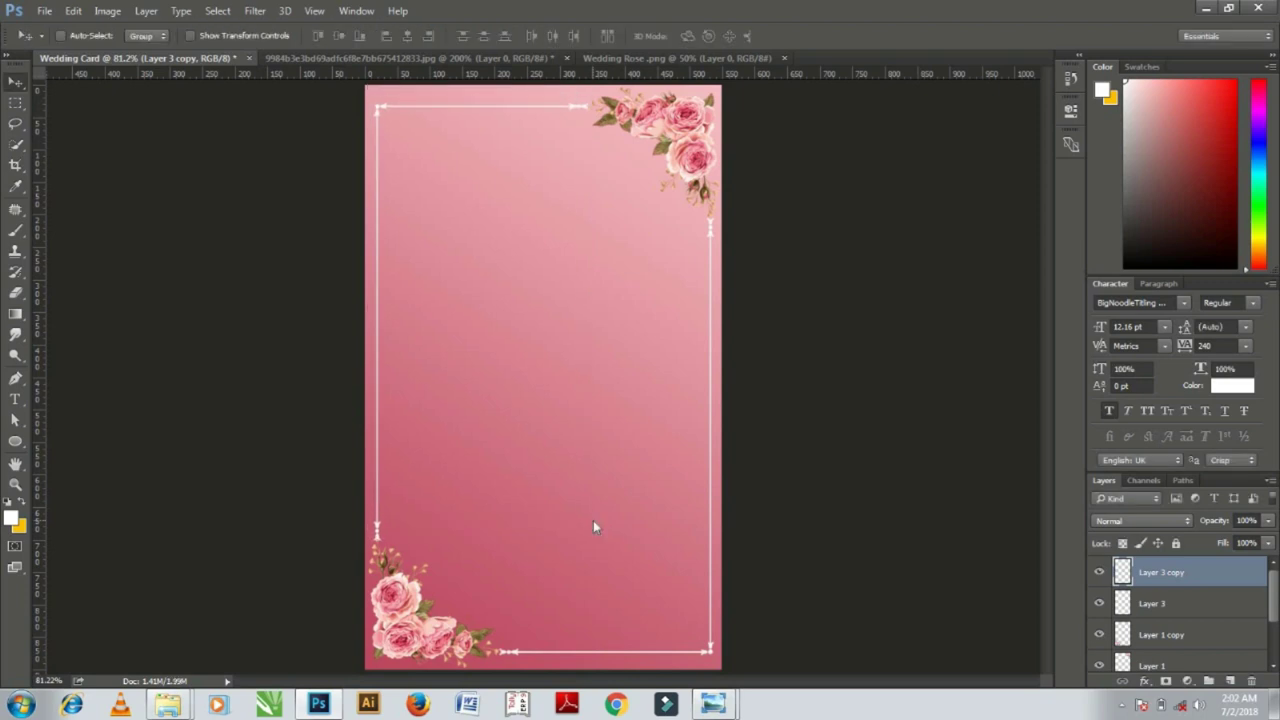
Nudge the top and left frame lines up and right into alignment.
{"action": "key", "text": "shift+Left"}
{"action": "key", "text": "Up"}
{"action": "key", "text": "Up"}
{"action": "key", "text": "Up"}
{"action": "key", "text": "Up"}
{"action": "key", "text": "Up"}
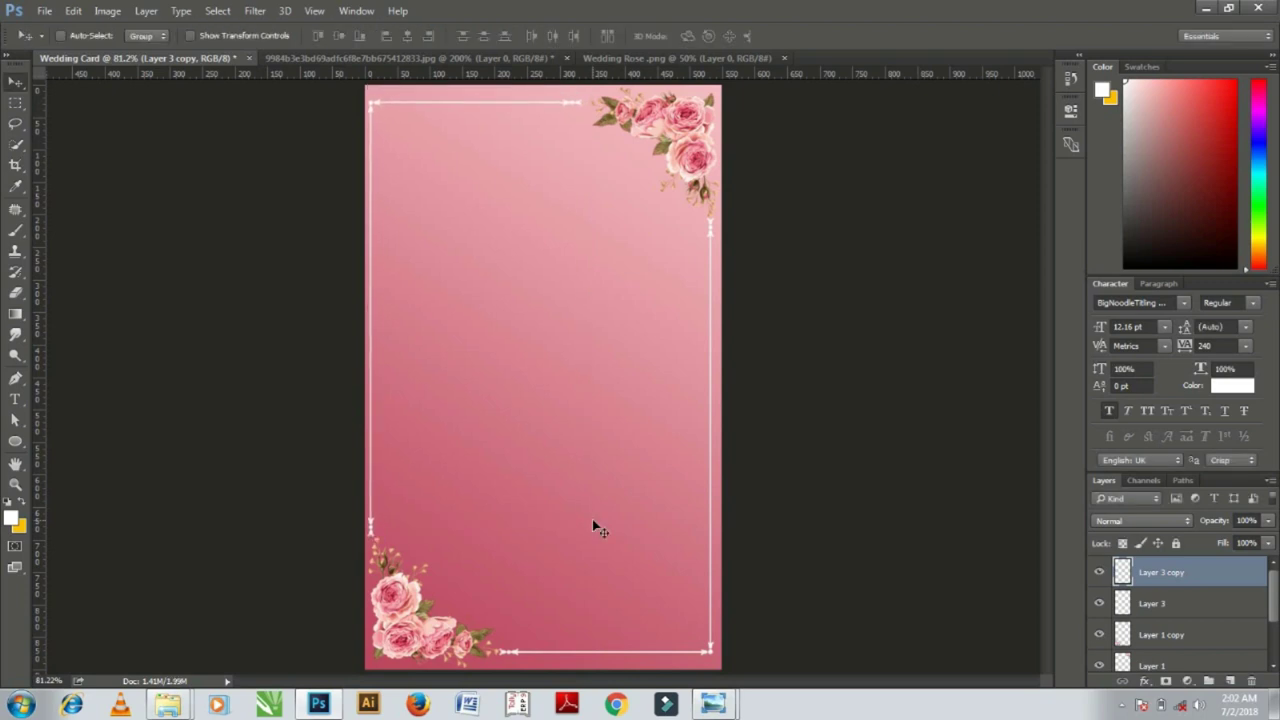
{"action": "key", "text": "Up"}
{"action": "key", "text": "Up"}
{"action": "key", "text": "Up"}
{"action": "key", "text": "Right"}
{"action": "key", "text": "Right"}
{"action": "key", "text": "Right"}
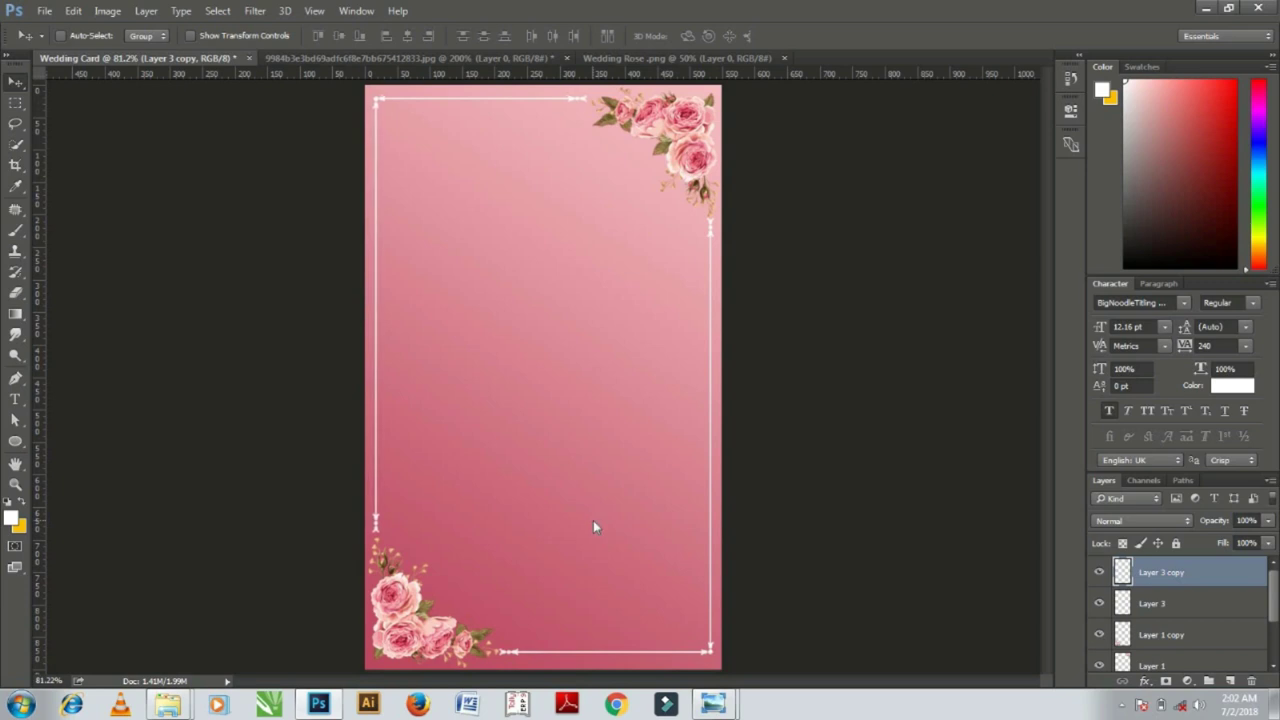
{"action": "key", "text": "Up"}
{"action": "key", "text": "Up"}
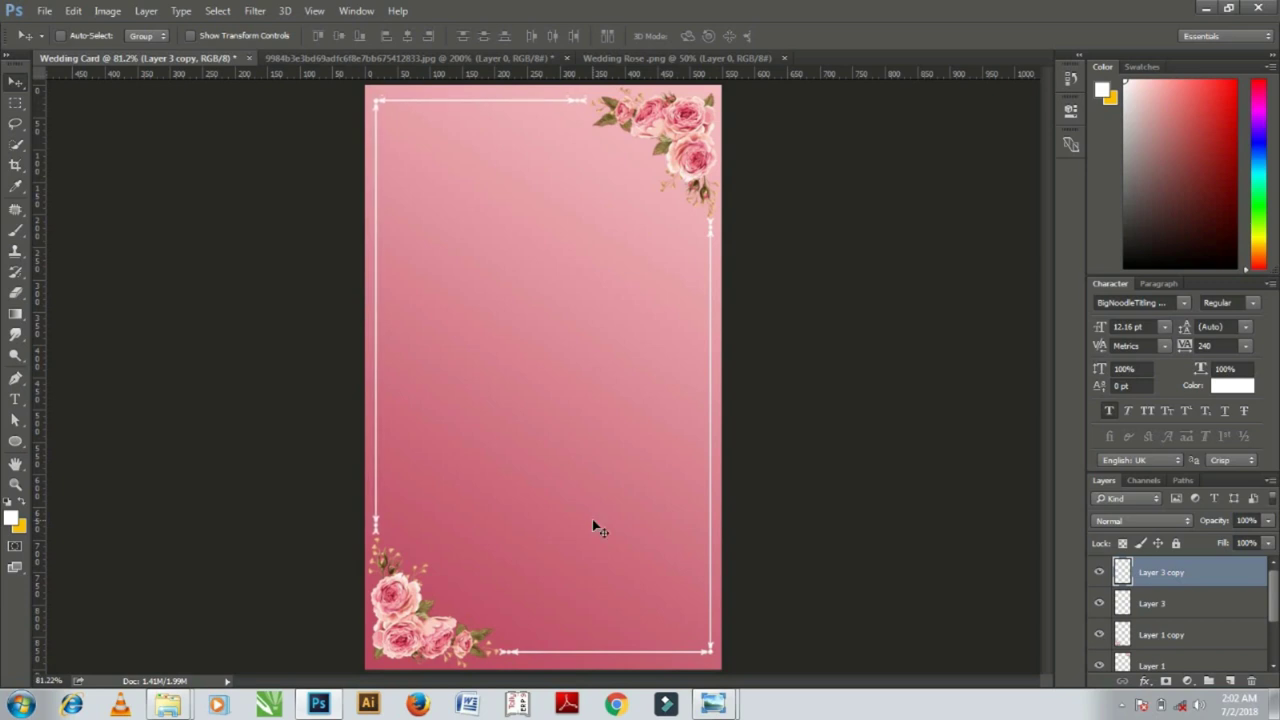
{"action": "key", "text": "Right"}
{"action": "key", "text": "Right"}
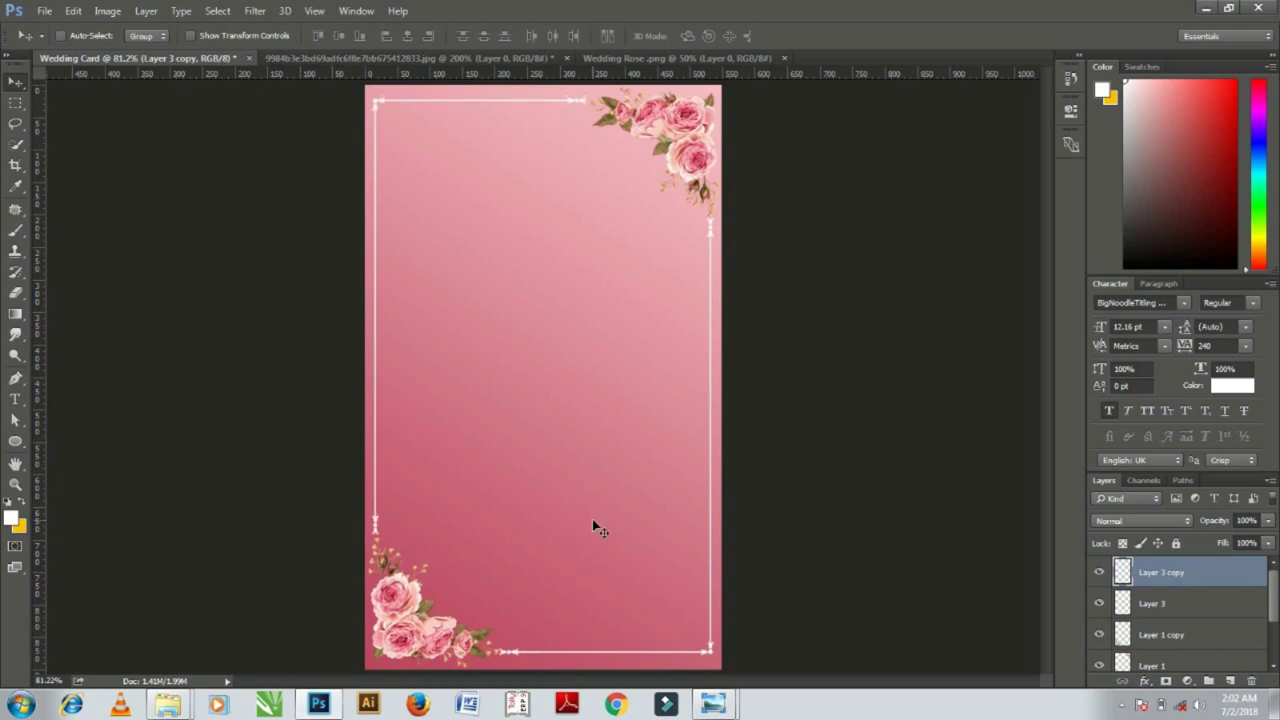
{"action": "key", "text": "Right"}
{"action": "key", "text": "Right"}
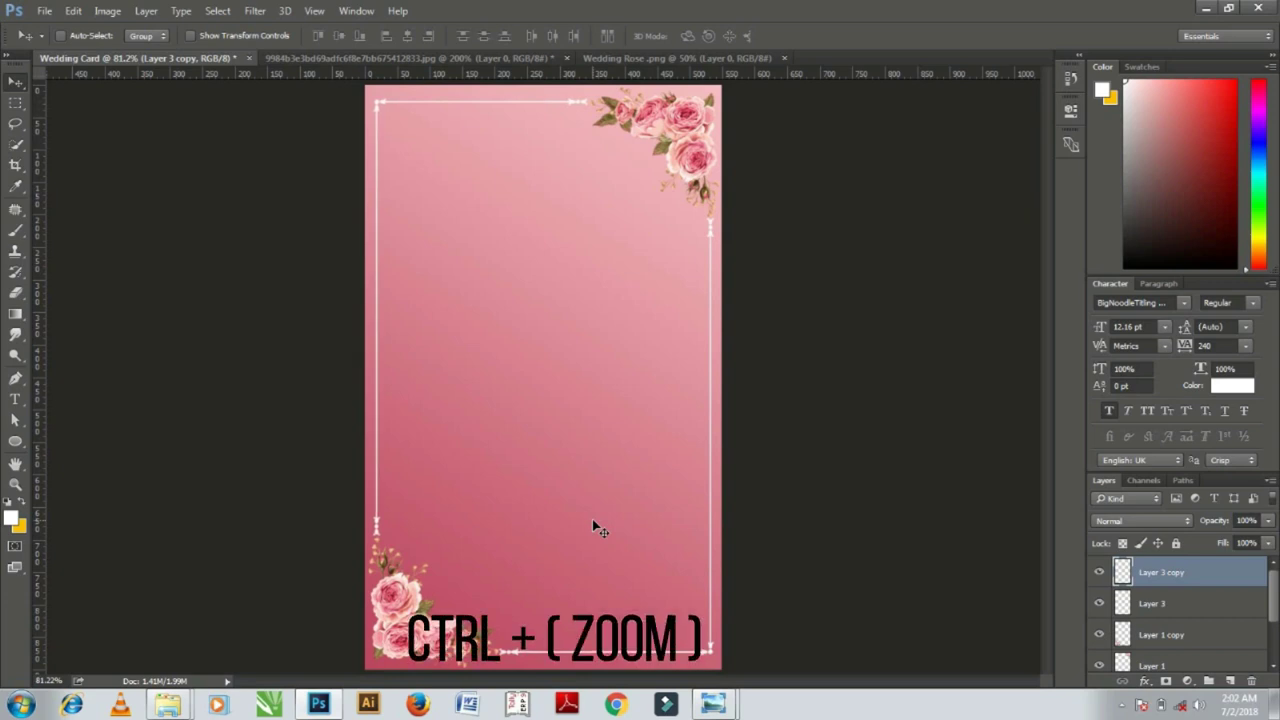
Check the frame alignment up close, then open the New Wedding Project folder for another file.
{"action": "key", "text": "ctrl+plus"}
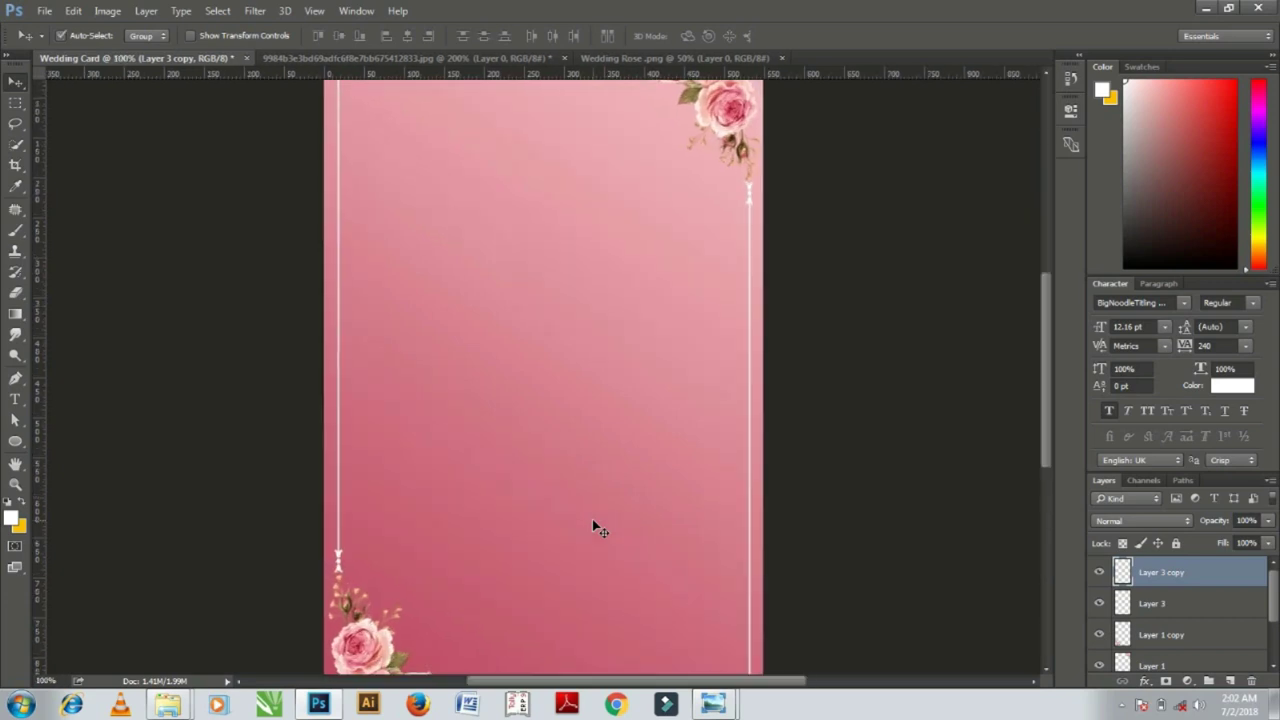
{"action": "key", "text": "ctrl+plus"}
{"action": "key", "text": "h"}
{"action": "left_click_drag", "start_coordinate": [652, 351], "coordinate": [653, 489]}
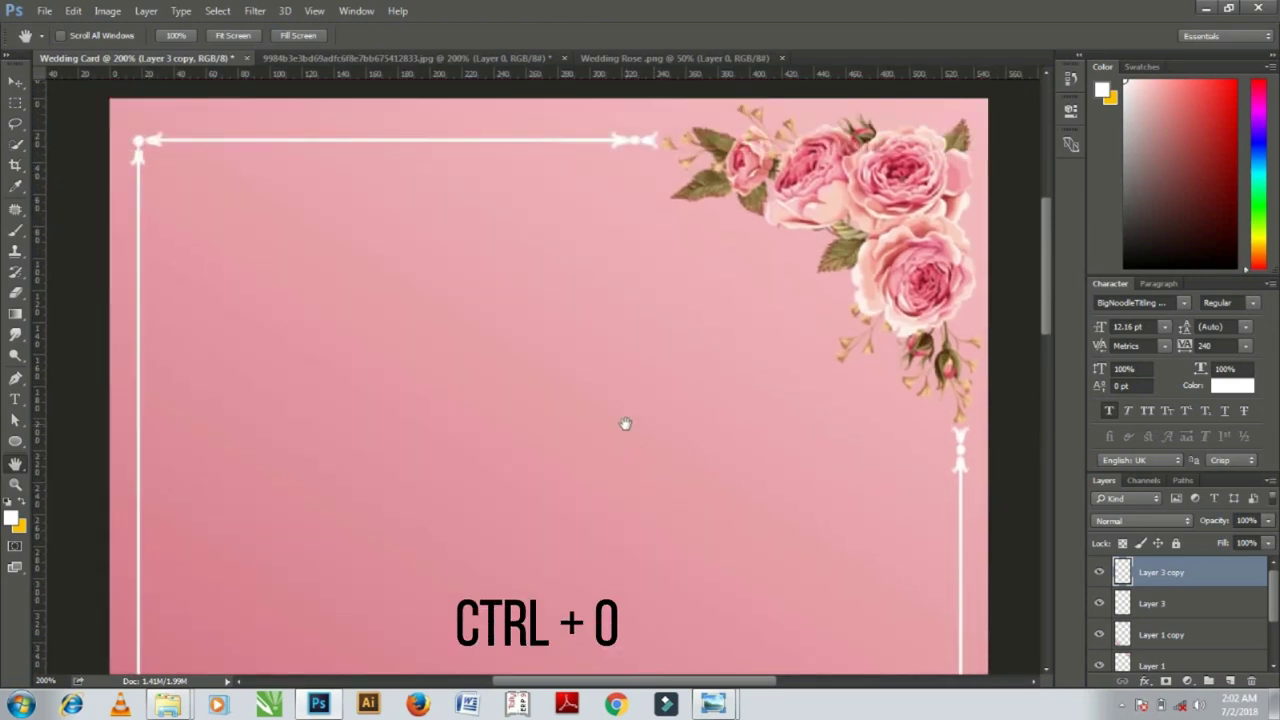
{"action": "key", "text": "ctrl+0"}
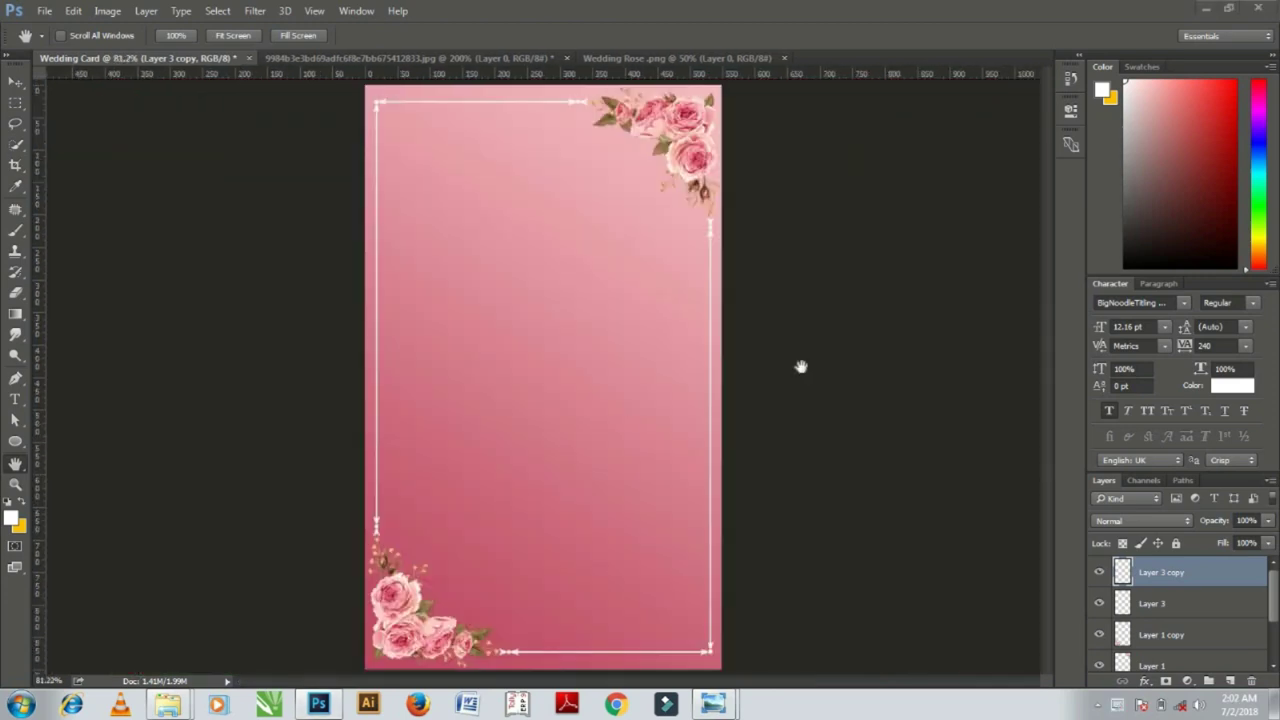
{"action": "key", "text": "ctrl+o"}
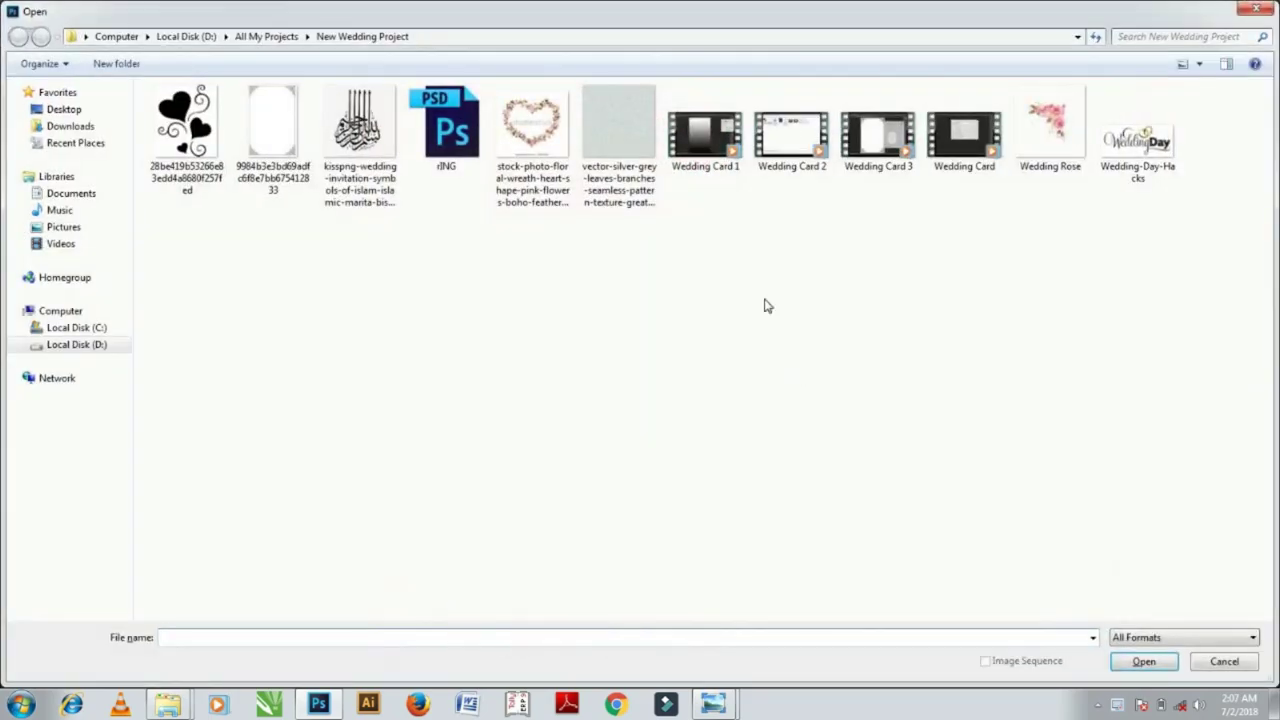
Open the silver-grey leaves pattern image and close the Wedding Rose document.
{"action": "left_click", "coordinate": [645, 120]}
{"action": "left_click", "coordinate": [1142, 662]}
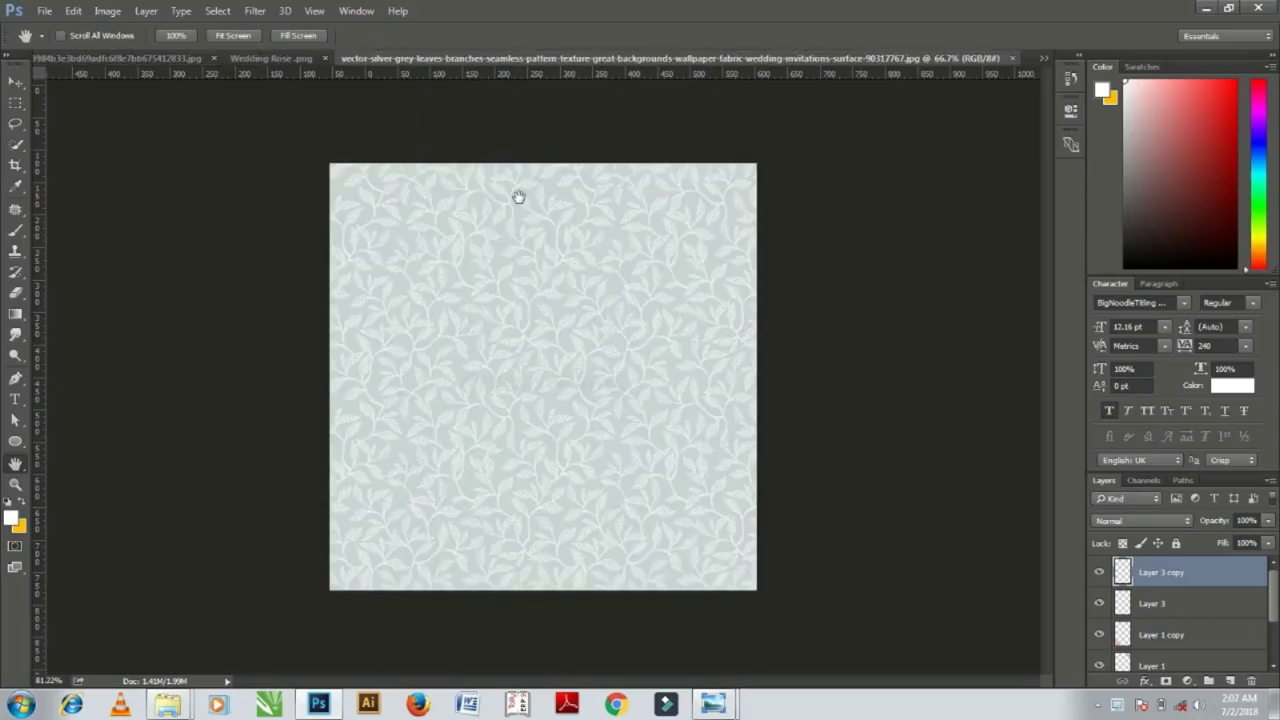
{"action": "left_click", "coordinate": [323, 58]}
Close the 9984 jpg without saving and drag the leaf pattern onto Wedding Card as Layer 4.
{"action": "left_click", "coordinate": [326, 58]}
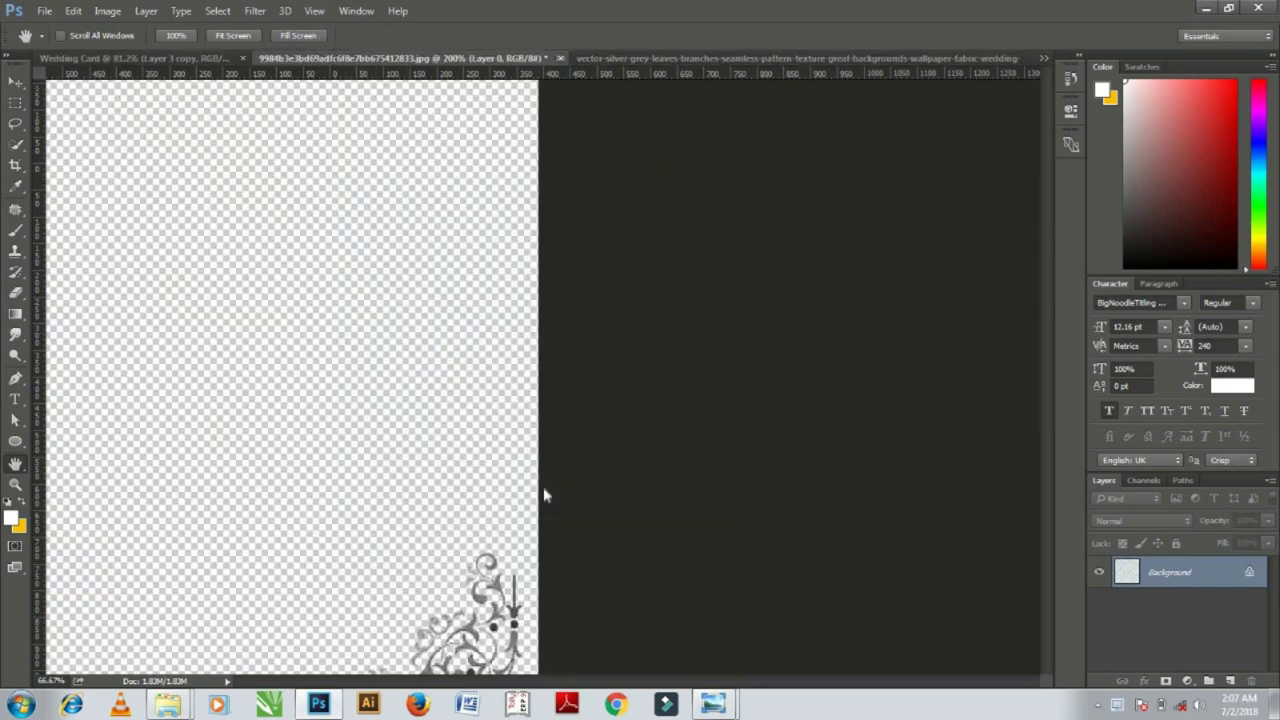
{"action": "left_click", "coordinate": [660, 284]}
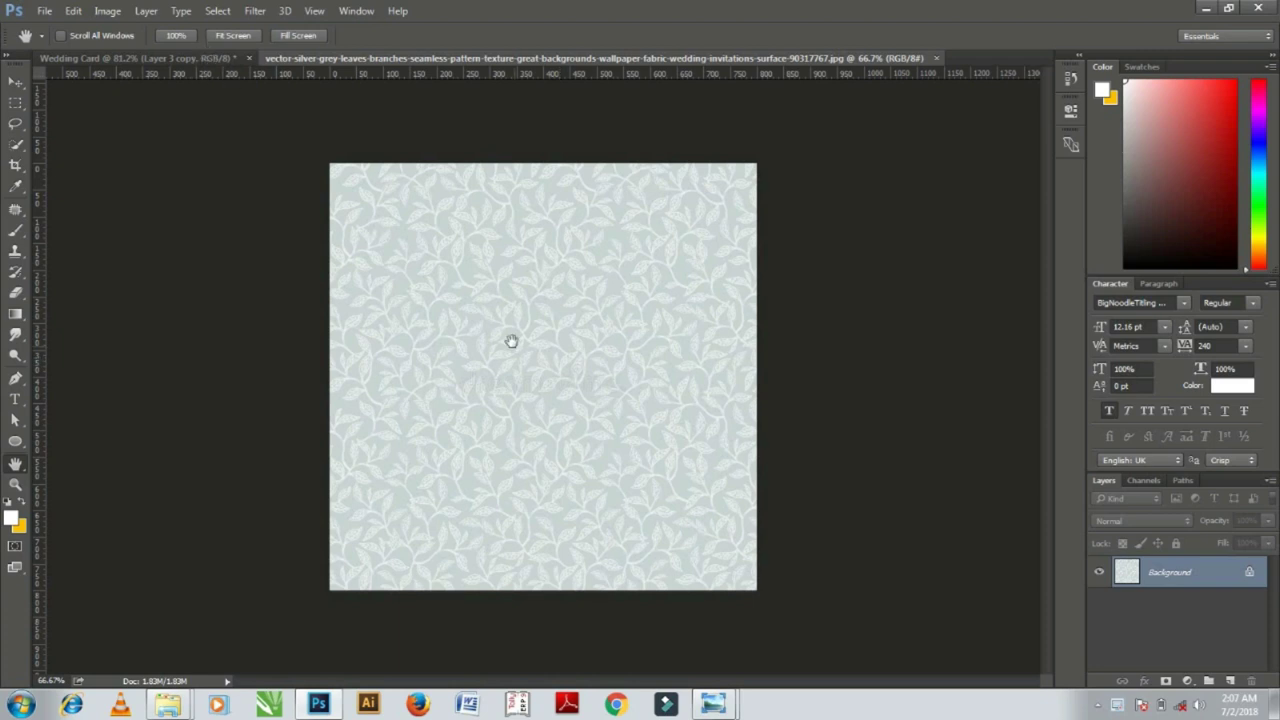
{"action": "key", "text": "v"}
{"action": "mouse_move", "coordinate": [511, 340]}
{"action": "left_mouse_down"}
{"action": "mouse_move", "coordinate": [228, 62]}
{"action": "mouse_move", "coordinate": [580, 358]}
{"action": "left_mouse_up"}
Scale the leaf pattern proportionally to 53% and move it to the card's top.
{"action": "key", "text": "ctrl+t"}
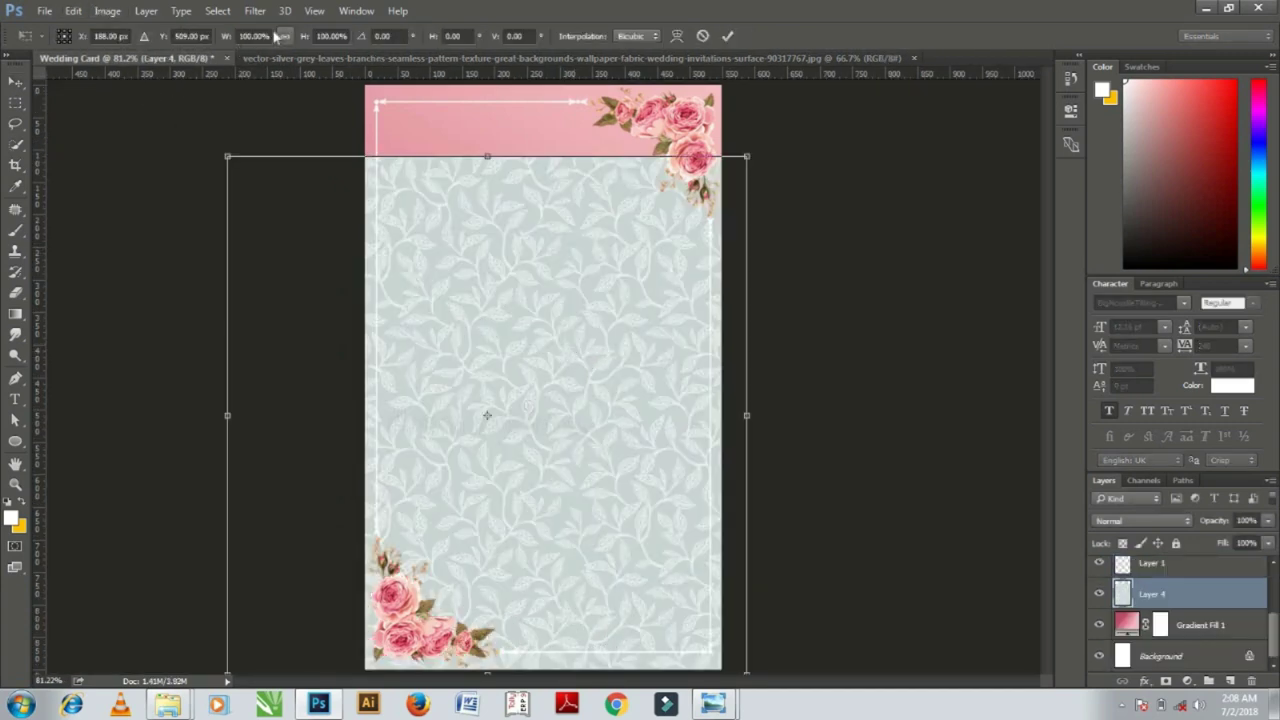
{"action": "left_click", "coordinate": [285, 36]}
{"action": "left_click_drag", "start_coordinate": [229, 37], "coordinate": [190, 10]}
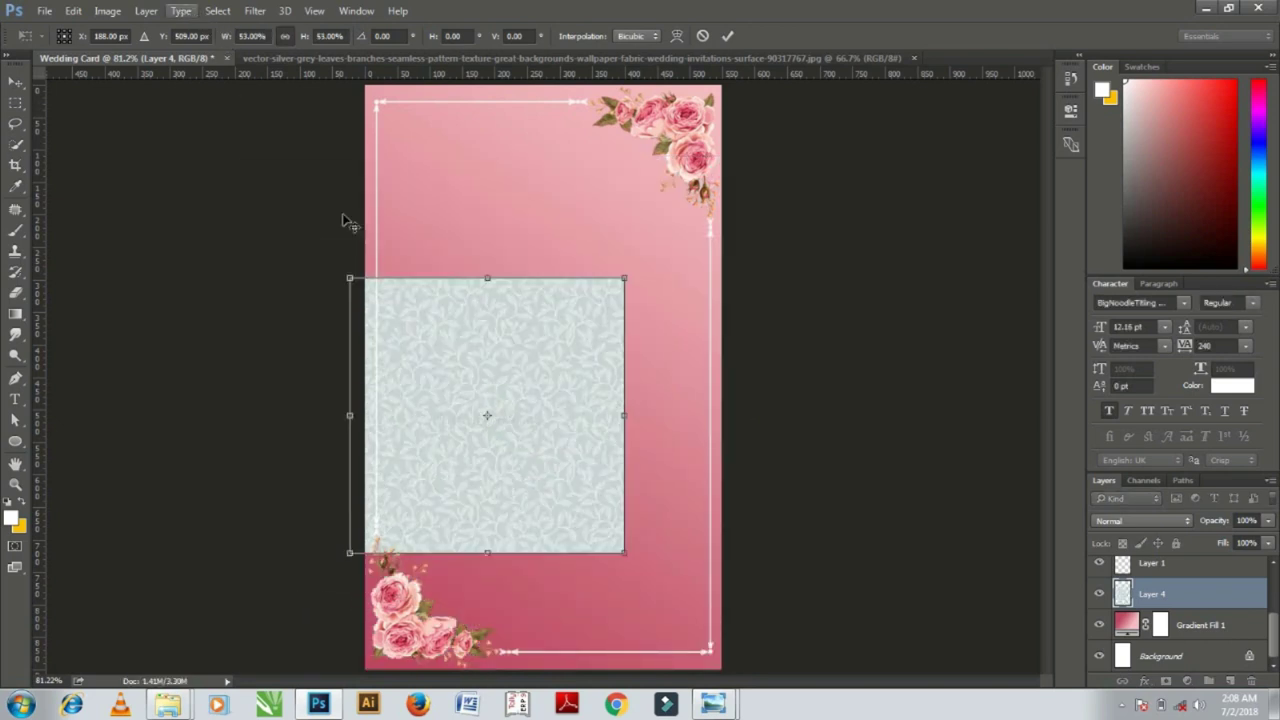
{"action": "key", "text": "Return"}
{"action": "mouse_move", "coordinate": [500, 391]}
{"action": "left_mouse_down"}
{"action": "mouse_move", "coordinate": [543, 188]}
{"action": "mouse_move", "coordinate": [514, 203]}
{"action": "left_mouse_up"}
Duplicate the leaf piece, shift it right and flip it horizontally.
{"action": "key", "text": "ctrl+j"}
{"action": "key", "text": "shift+Right"}
{"action": "key", "text": "shift+Right"}
{"action": "key", "text": "shift+Right"}
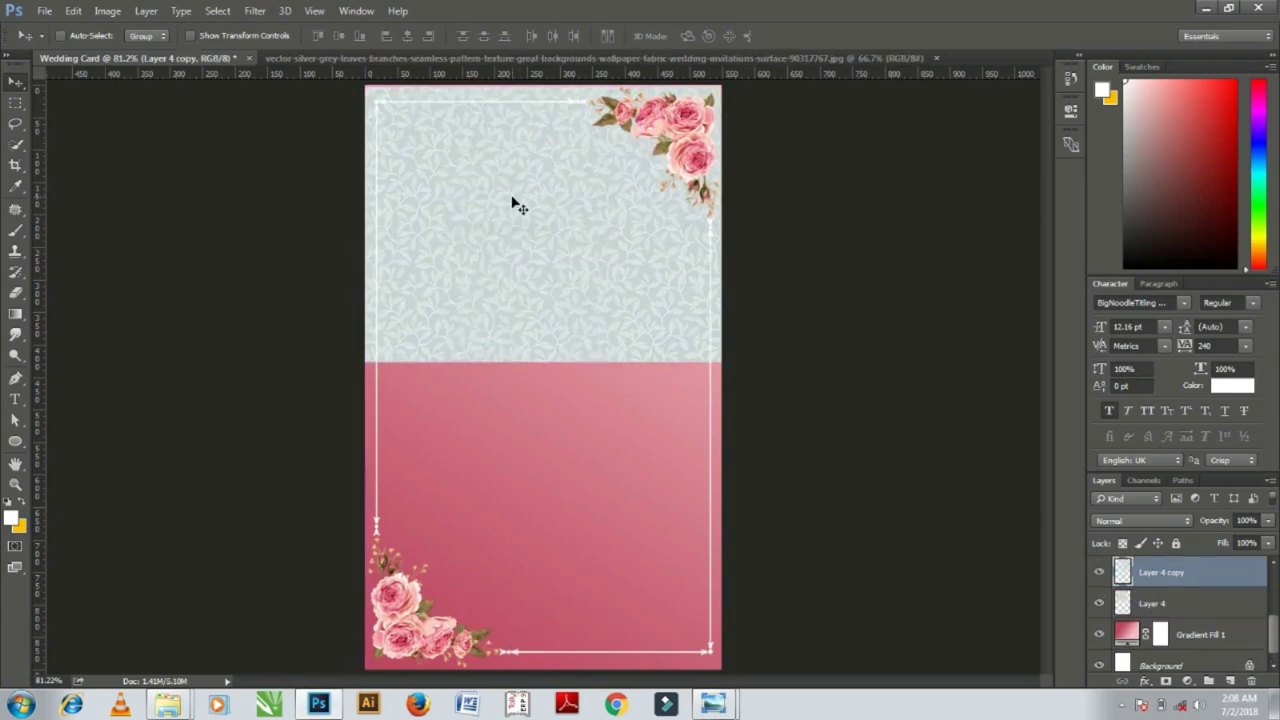
{"action": "key", "text": "ctrl+t"}
{"action": "right_click", "coordinate": [666, 268]}
{"action": "left_click", "coordinate": [722, 506]}
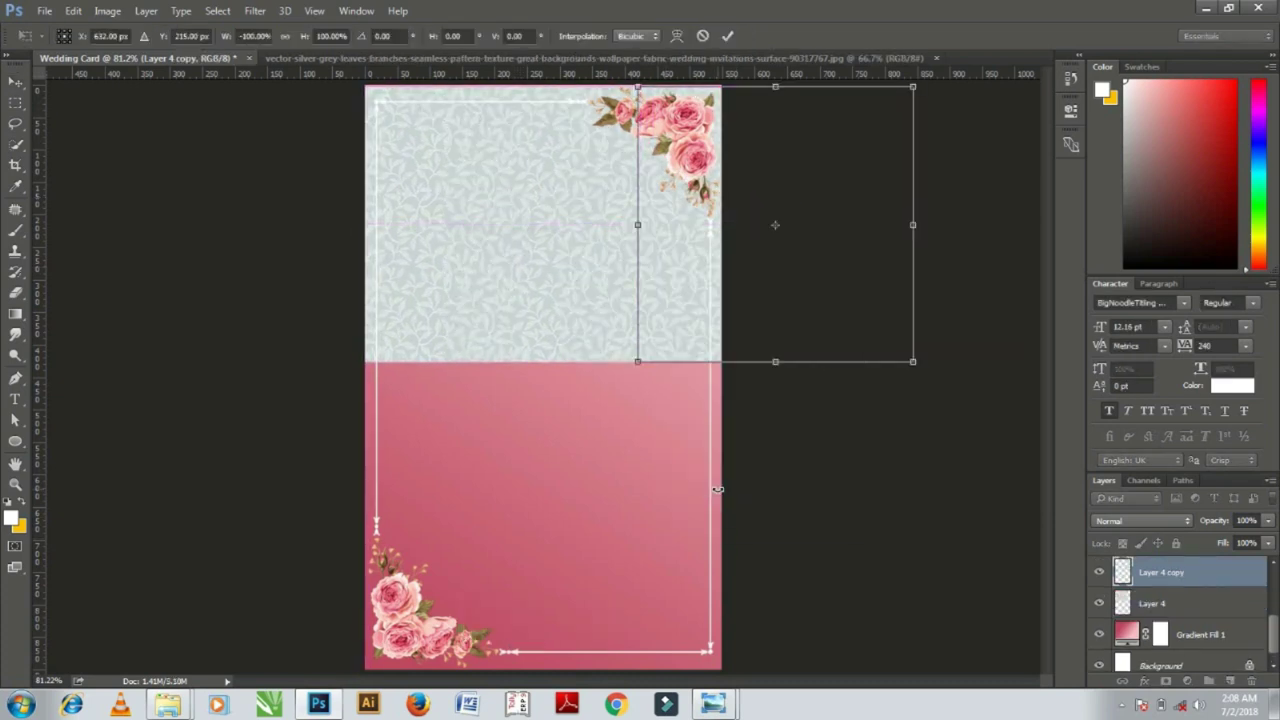
{"action": "key", "text": "Return"}
Move both leaf pieces up to the card's top and duplicate them.
{"action": "key", "text": "alt+shift+bracketleft"}
{"action": "mouse_move", "coordinate": [688, 522]}
{"action": "left_mouse_down"}
{"action": "mouse_move", "coordinate": [527, 271]}
{"action": "mouse_move", "coordinate": [545, 512]}
{"action": "left_mouse_up"}
{"action": "key", "text": "ctrl+j"}
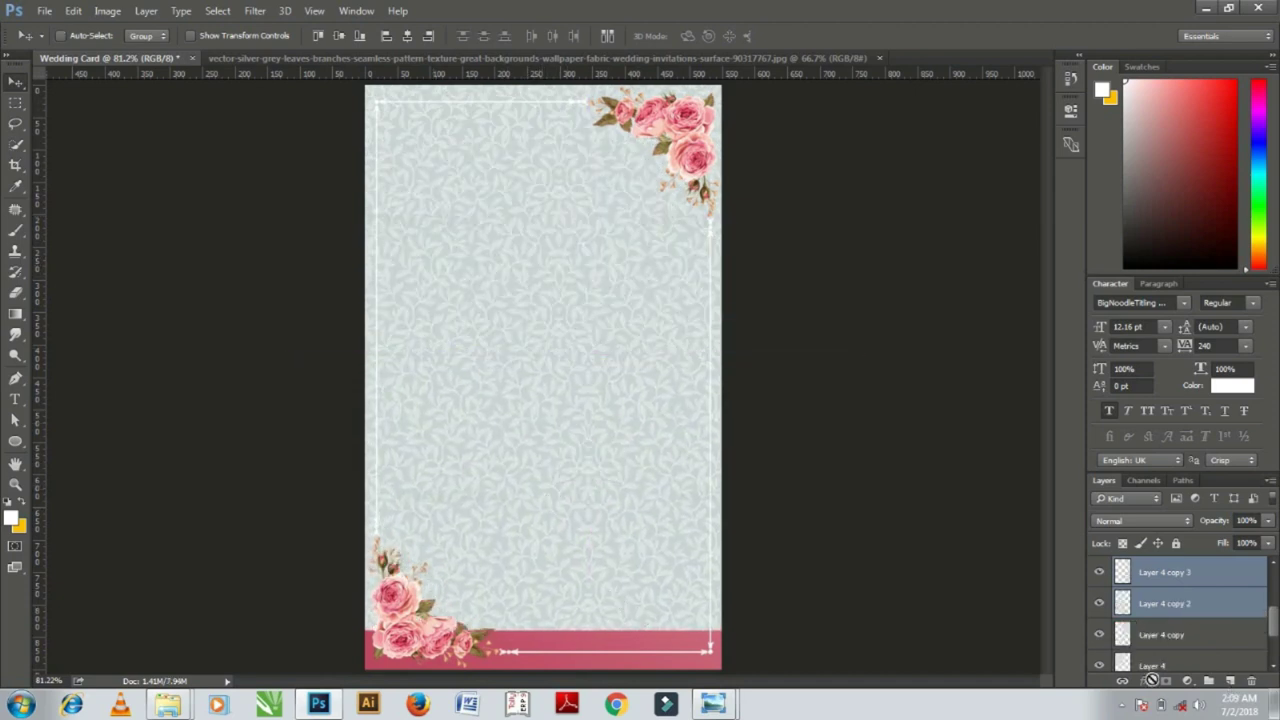
{"action": "left_click", "coordinate": [1152, 668], "text": "shift"}
{"action": "left_click", "coordinate": [1157, 583], "text": "ctrl"}
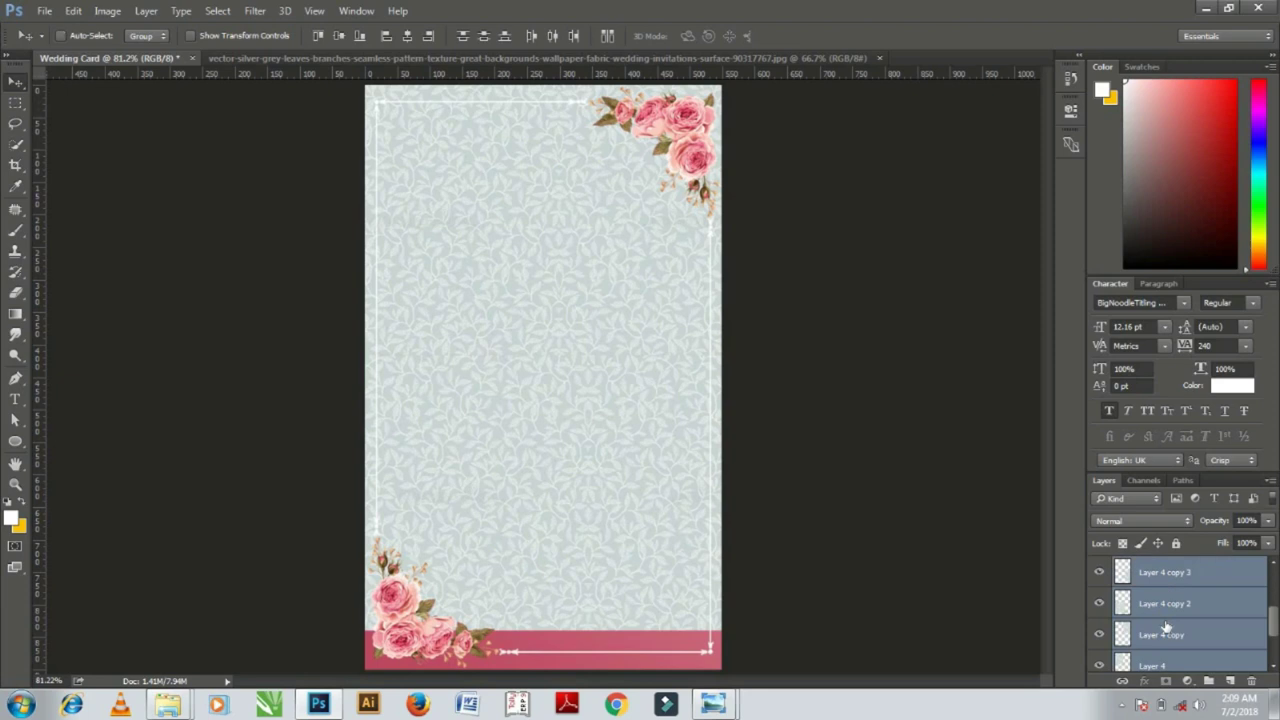
Duplicate Layer 4 copies 2 and 3, move them over the pink bottom band, and flip them vertically.
{"action": "scroll", "coordinate": [1168, 628], "scroll_direction": "up", "scroll_amount": 1}
{"action": "left_click", "coordinate": [1170, 605]}
{"action": "left_click", "coordinate": [1160, 633], "text": "shift"}
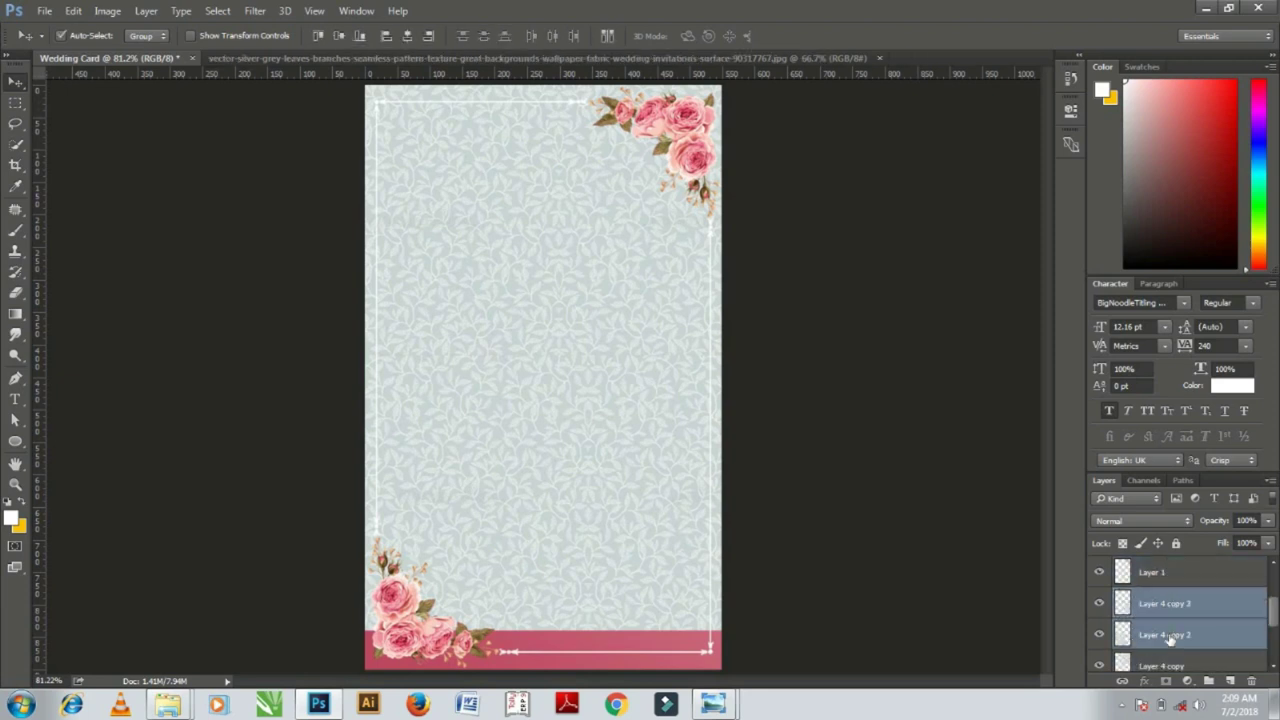
{"action": "key", "text": "ctrl+j"}
{"action": "left_click_drag", "start_coordinate": [511, 397], "coordinate": [533, 662]}
{"action": "left_click_drag", "start_coordinate": [620, 663], "coordinate": [602, 655]}
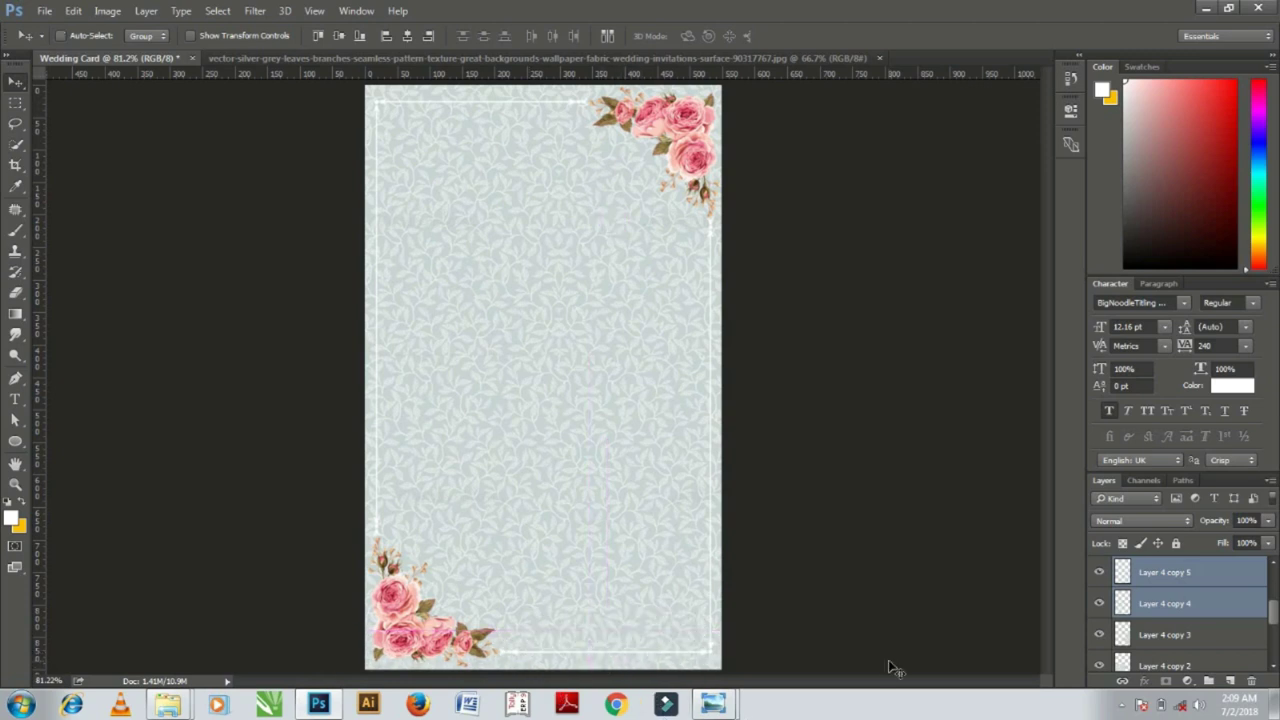
{"action": "key", "text": "ctrl+t"}
{"action": "right_click", "coordinate": [638, 650]}
{"action": "left_click", "coordinate": [680, 631]}
{"action": "key", "text": "Return"}
Flip the Layer 4 copy 2 and copy 3 texture pair vertically.
{"action": "left_click", "coordinate": [1200, 634]}
{"action": "left_click", "coordinate": [1203, 665], "text": "shift"}
{"action": "key", "text": "ctrl+t"}
{"action": "right_click", "coordinate": [520, 464]}
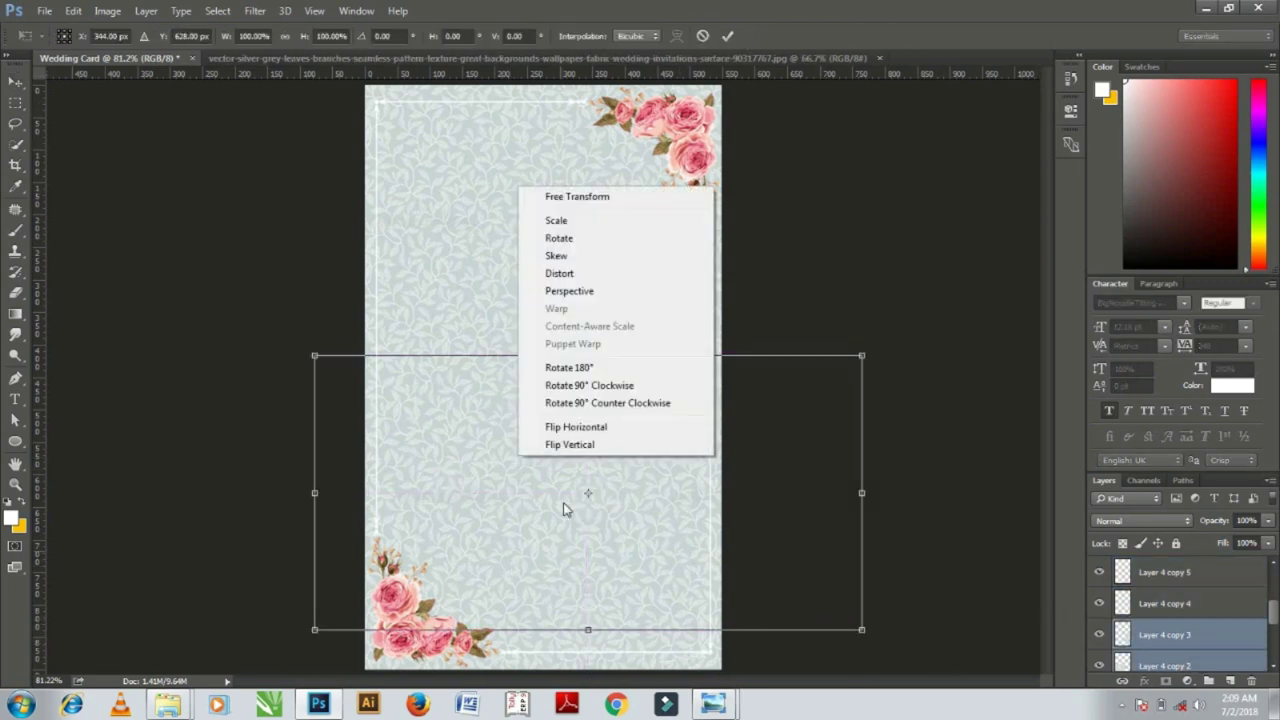
{"action": "left_click", "coordinate": [576, 455]}
{"action": "key", "text": "Return"}
Flip the bottom Layer 4 copy 4 and copy 5 pair vertically, then select Layer 4.
{"action": "left_click", "coordinate": [1168, 603]}
{"action": "left_click", "coordinate": [1168, 572], "text": "shift"}
{"action": "key", "text": "ctrl+t"}
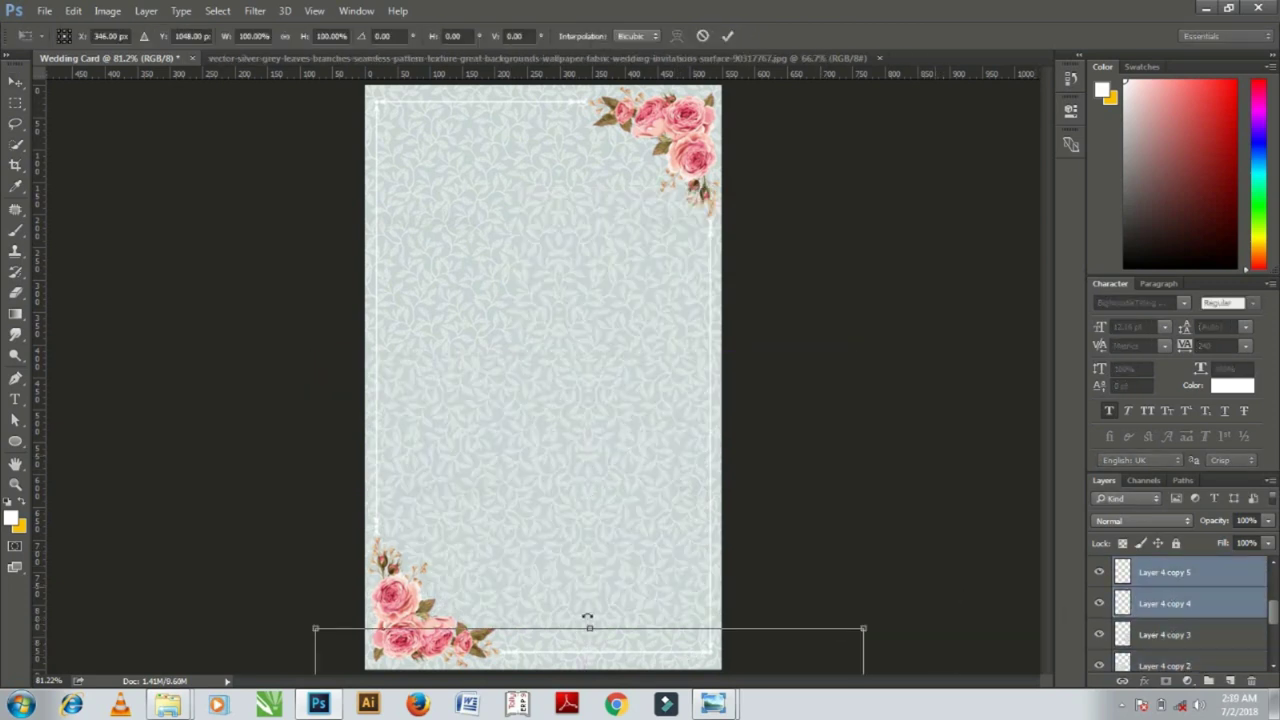
{"action": "right_click", "coordinate": [662, 645]}
{"action": "left_click", "coordinate": [706, 632]}
{"action": "key", "text": "Return"}
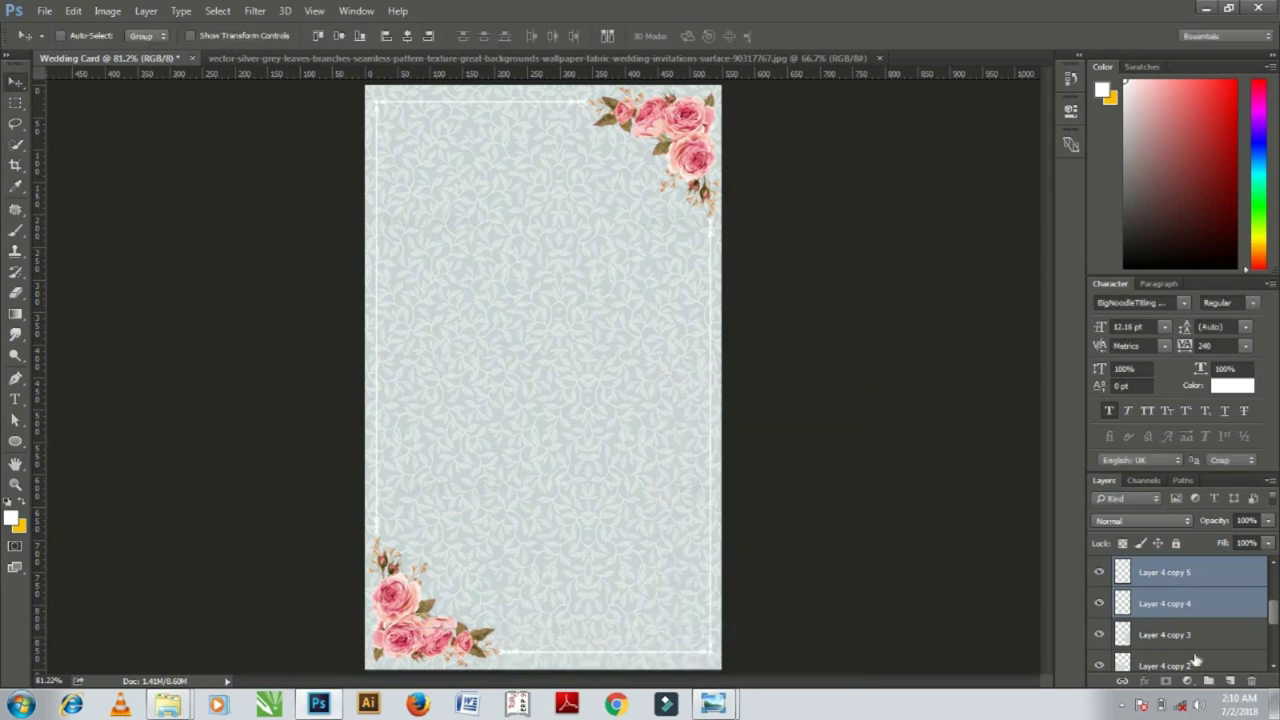
{"action": "scroll", "coordinate": [1195, 660], "scroll_direction": "down", "scroll_amount": 2}
{"action": "left_click", "coordinate": [1165, 605]}
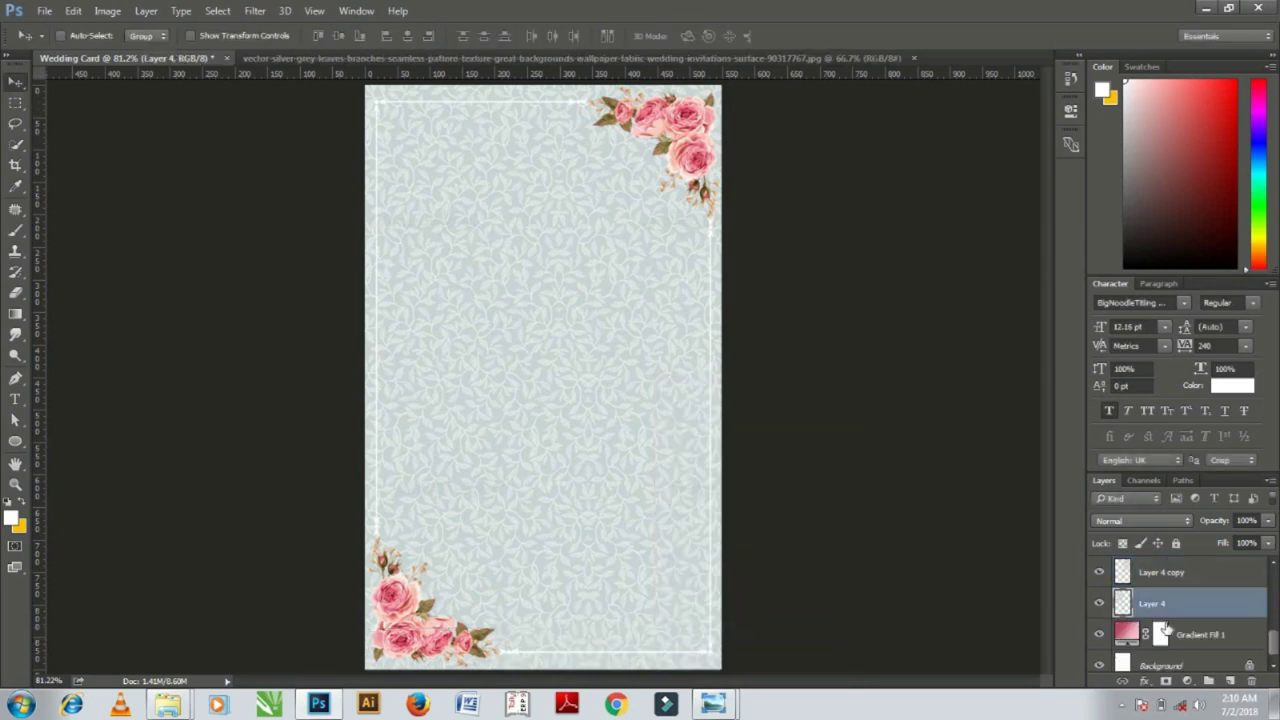
Merge all leaf texture layers into one and set its blend mode to Color Burn.
{"action": "scroll", "coordinate": [1165, 628], "scroll_direction": "up", "scroll_amount": 3}
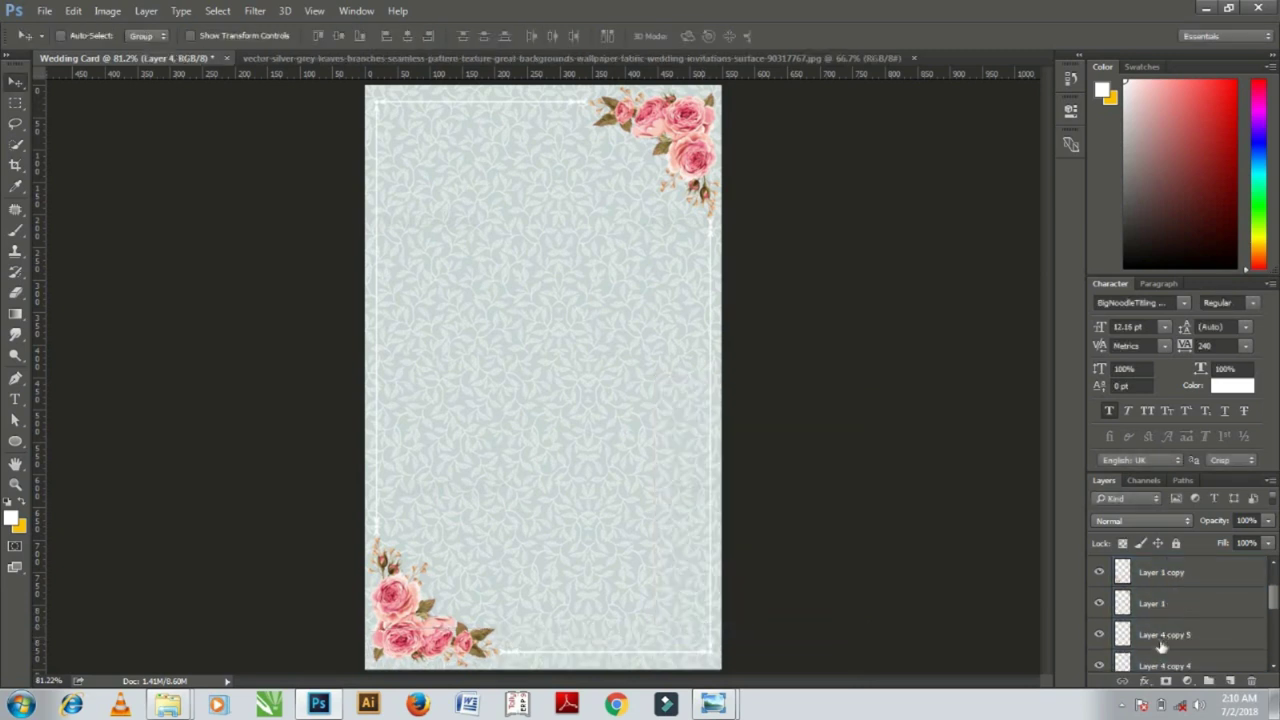
{"action": "left_click", "coordinate": [1157, 636], "text": "shift"}
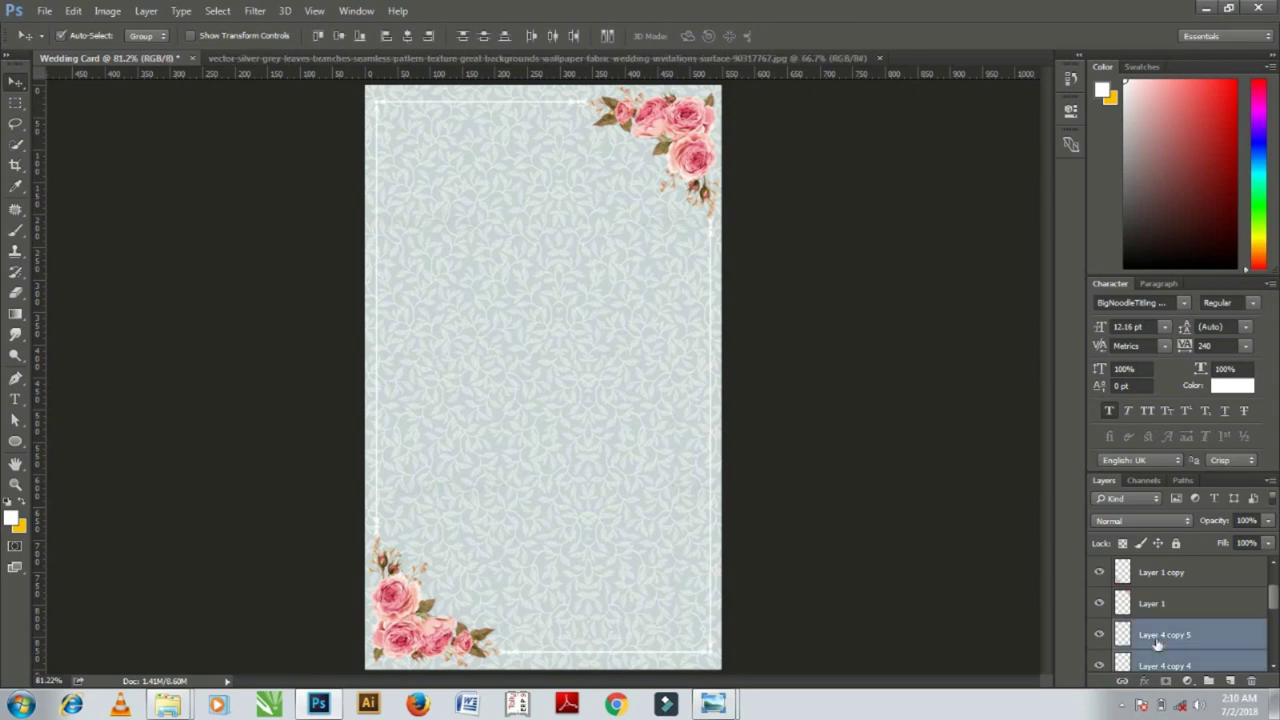
{"action": "key", "text": "ctrl+e"}
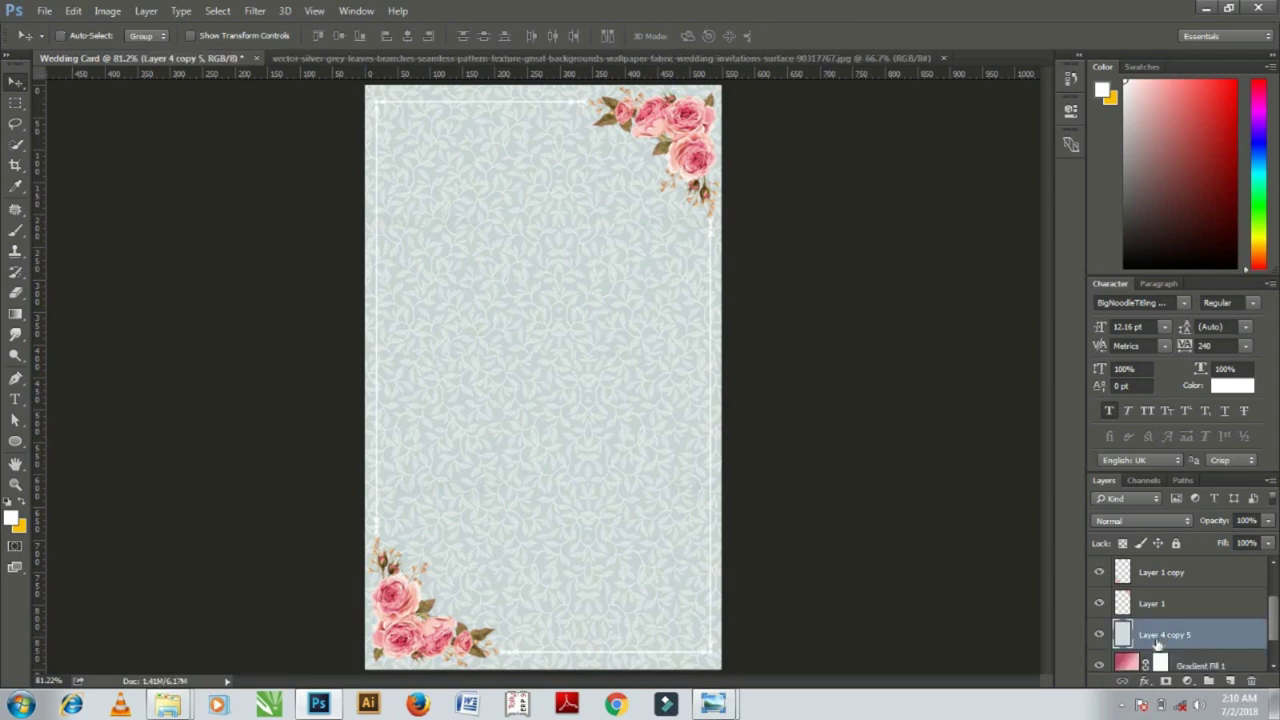
{"action": "left_click", "coordinate": [1160, 520]}
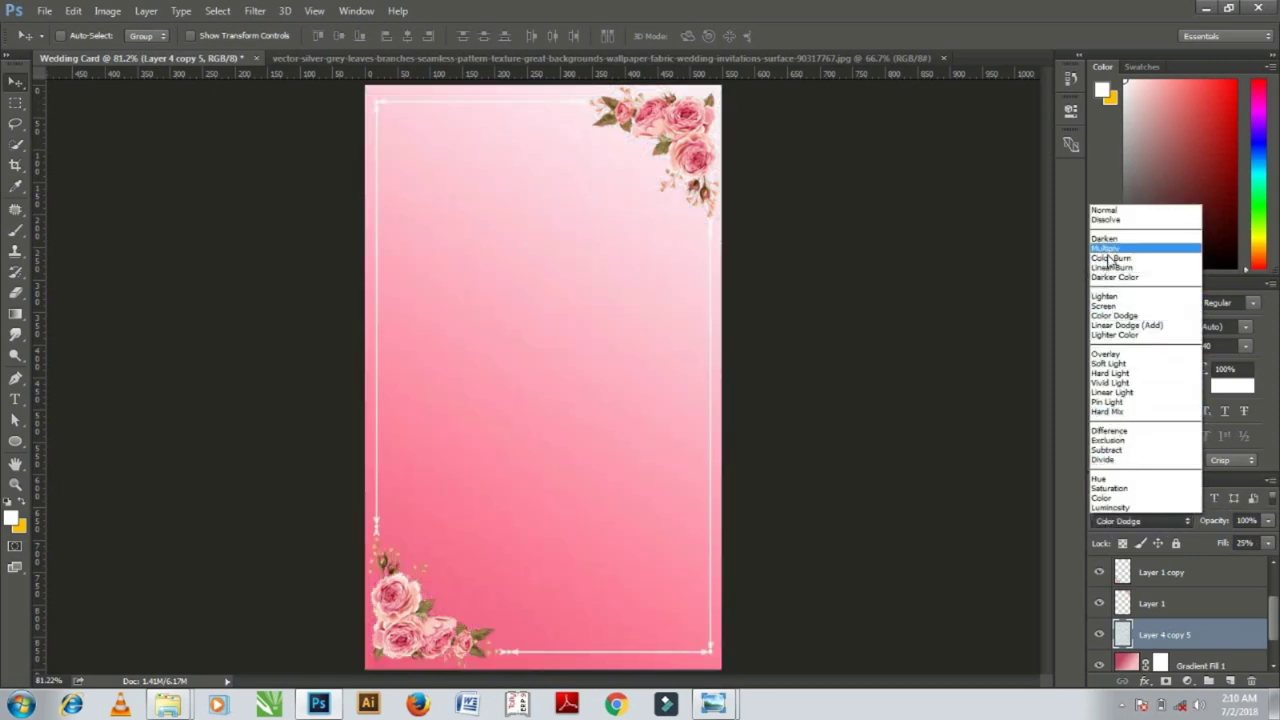
{"action": "left_click", "coordinate": [1109, 258]}
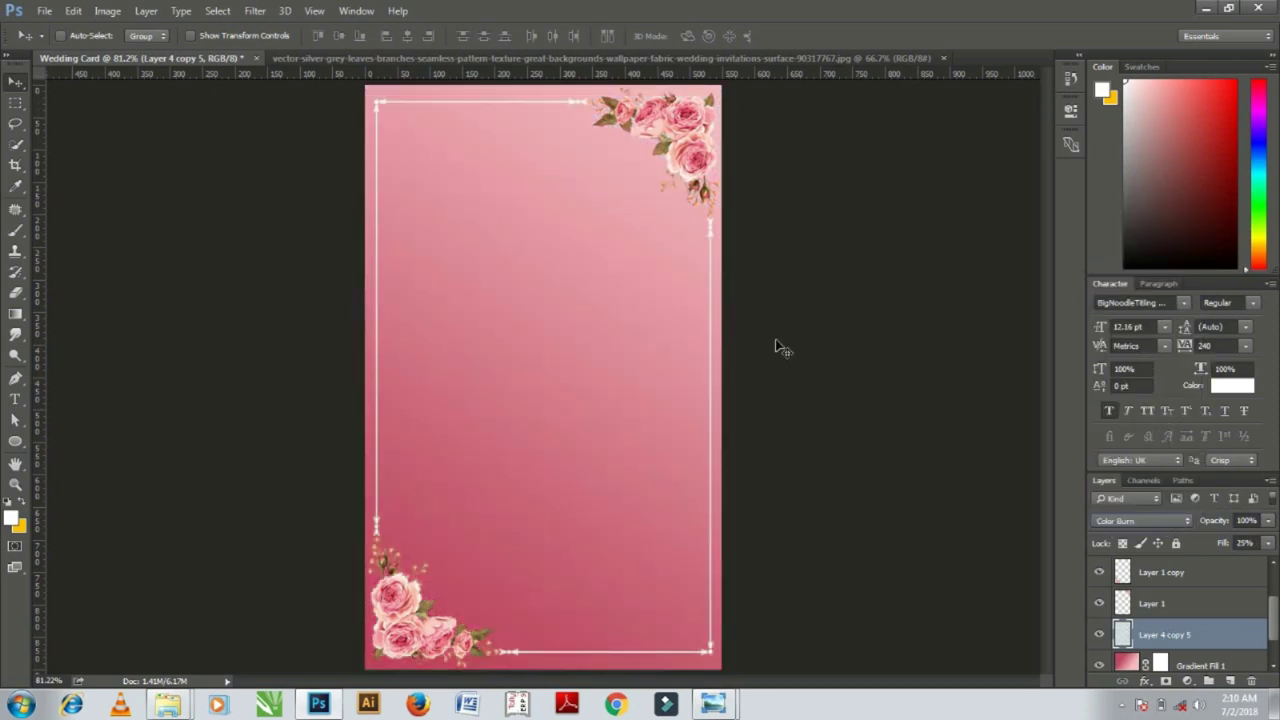
Lower the merged texture layer's Fill to 61%.
{"action": "left_click", "coordinate": [1268, 543]}
{"action": "left_click", "coordinate": [1245, 565]}
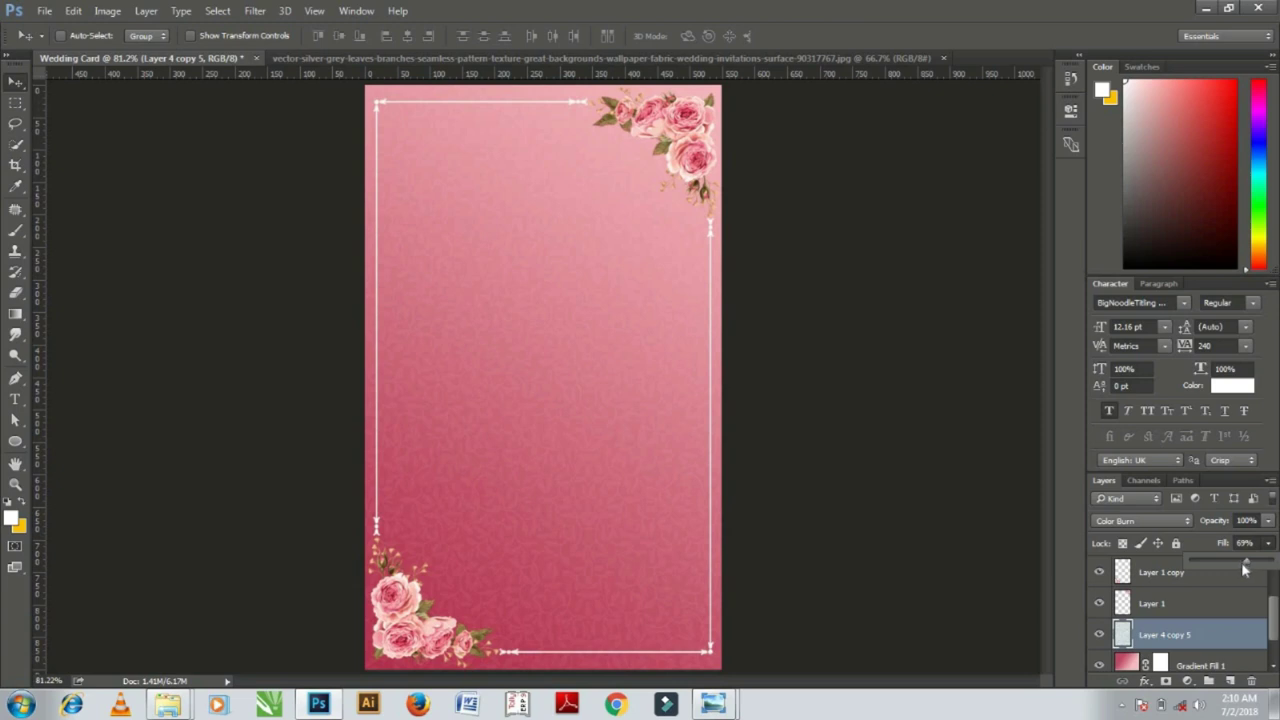
{"action": "left_click_drag", "start_coordinate": [1248, 566], "coordinate": [1266, 563]}
{"action": "left_click", "coordinate": [531, 580]}
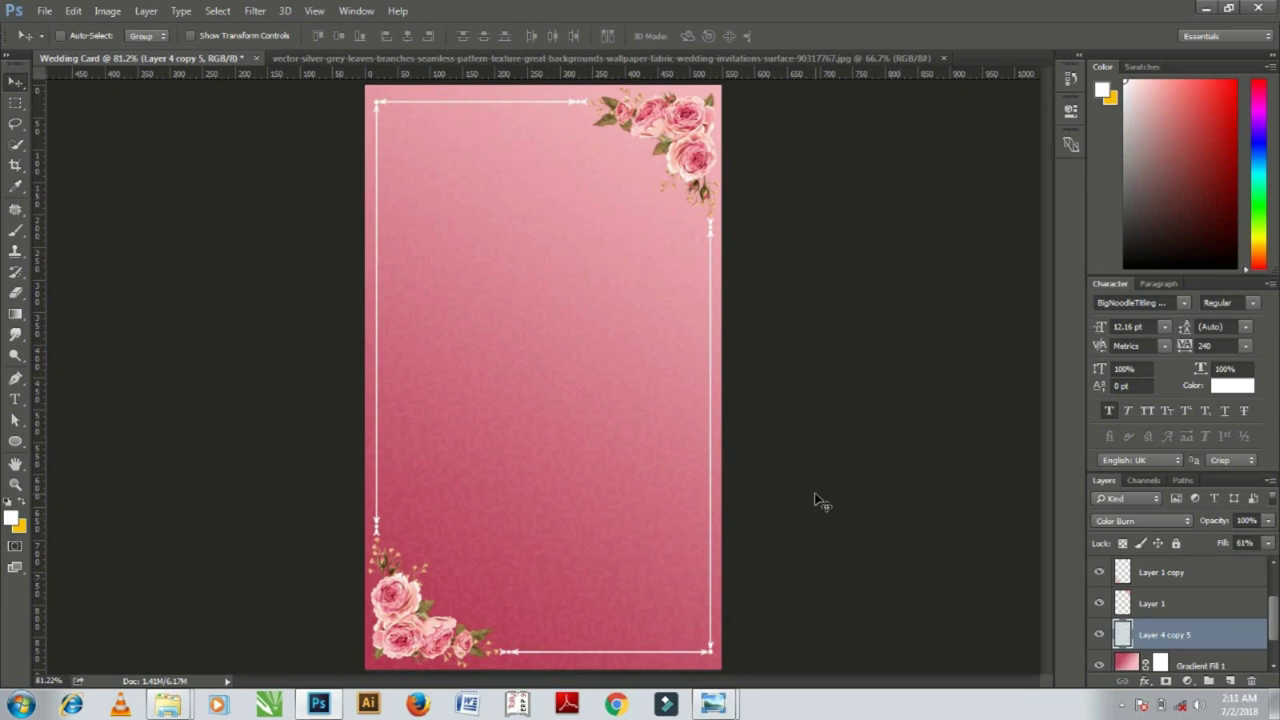
Add a new empty layer and paint one soft white brush glow near the card's top centre.
{"action": "left_click", "coordinate": [1188, 572]}
{"action": "scroll", "coordinate": [1188, 572], "scroll_direction": "up", "scroll_amount": 1}
{"action": "left_click", "coordinate": [1188, 572]}
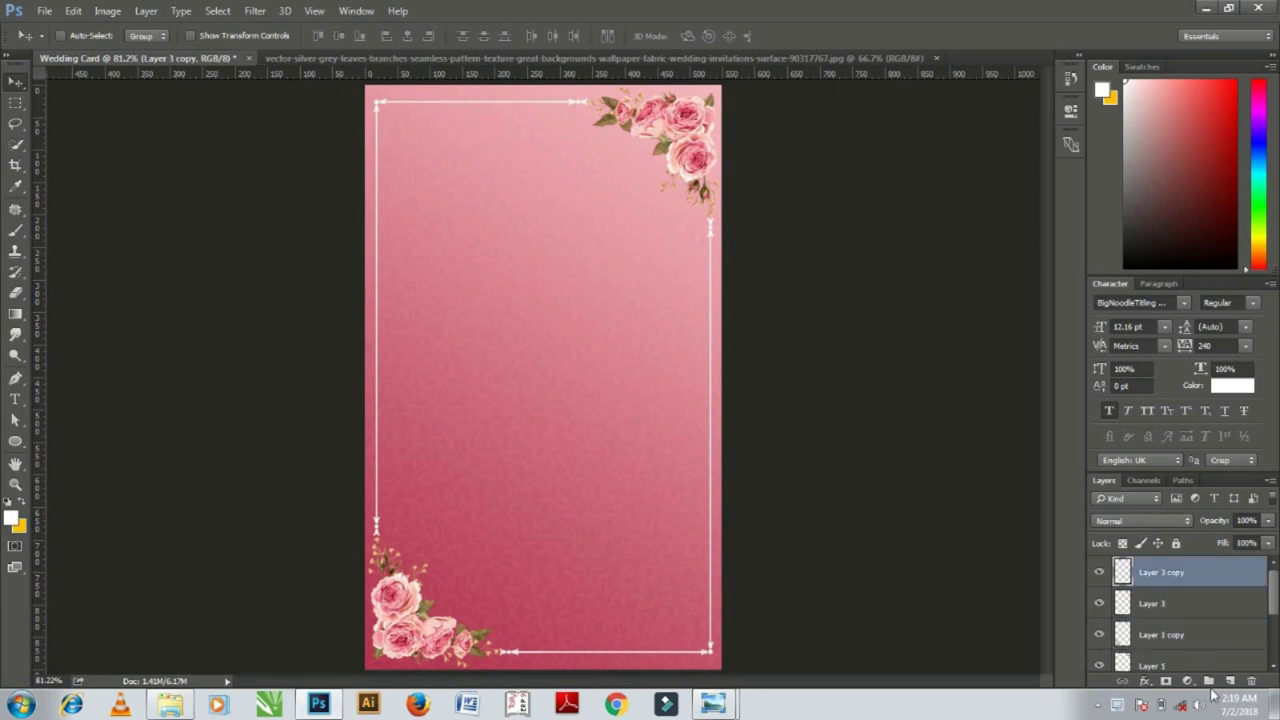
{"action": "left_click", "coordinate": [1231, 681]}
{"action": "key", "text": "b"}
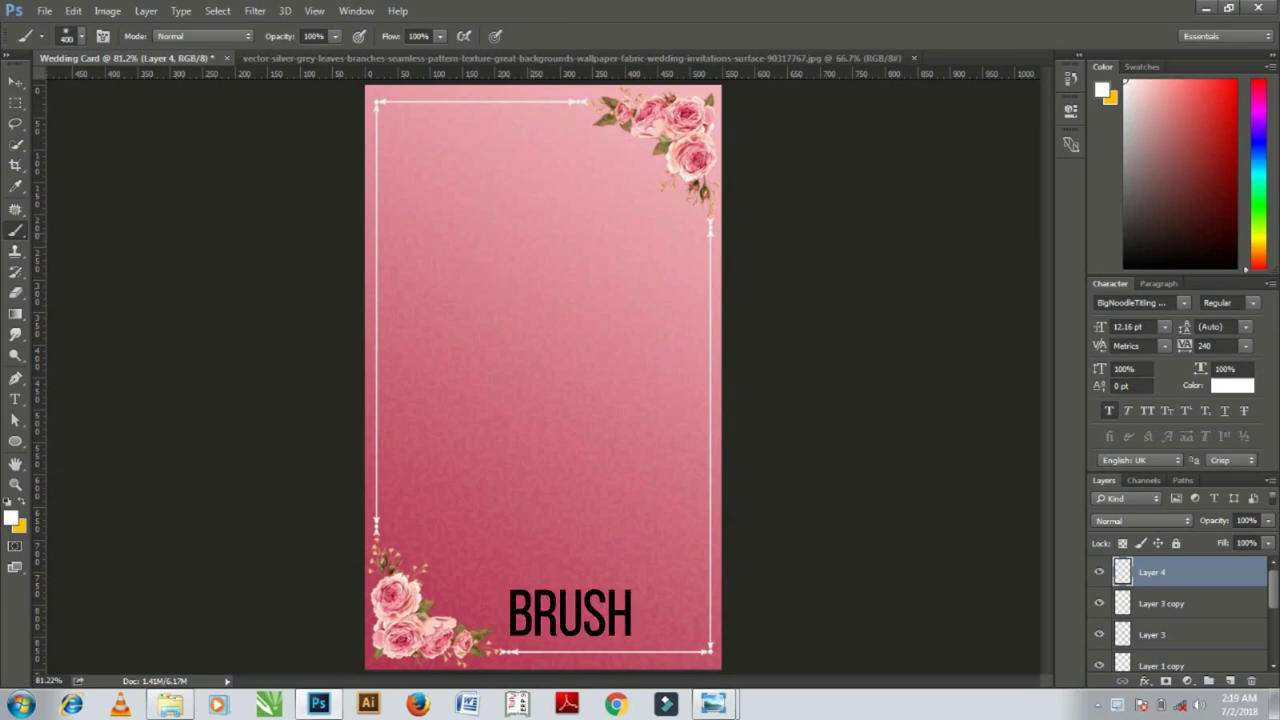
{"action": "left_click", "coordinate": [525, 222]}
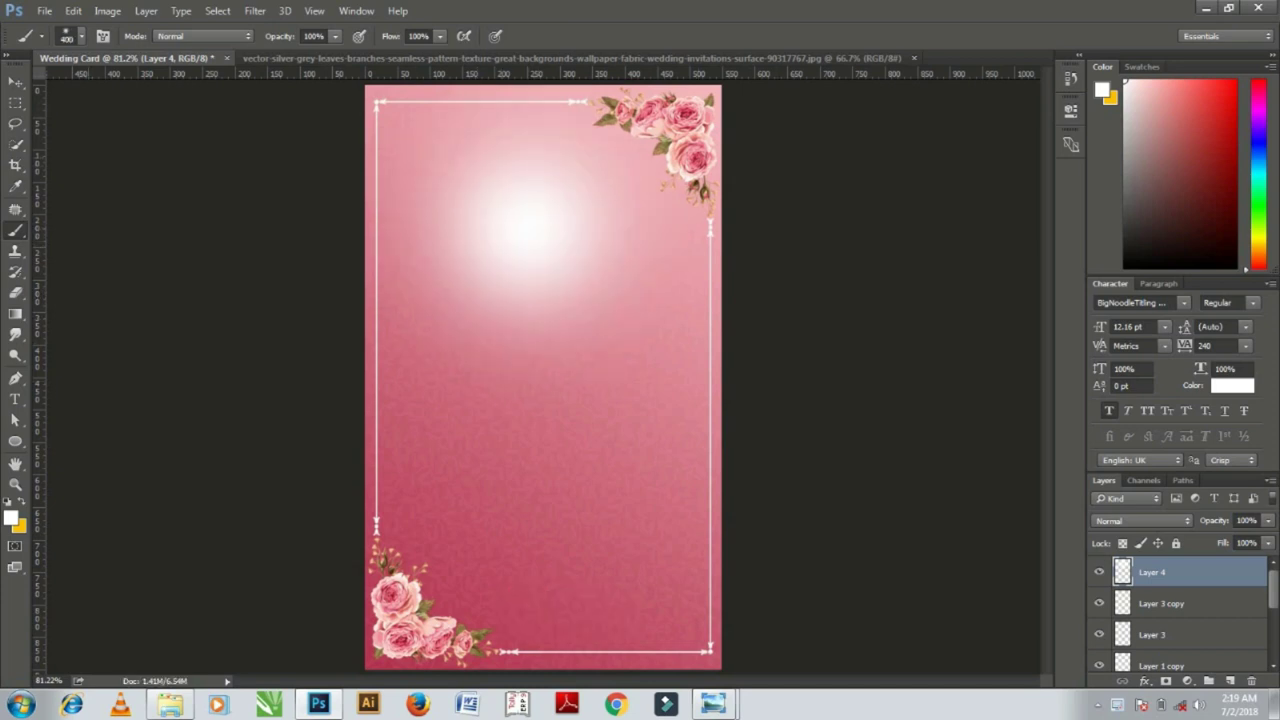
{"action": "left_click", "coordinate": [15, 81]}
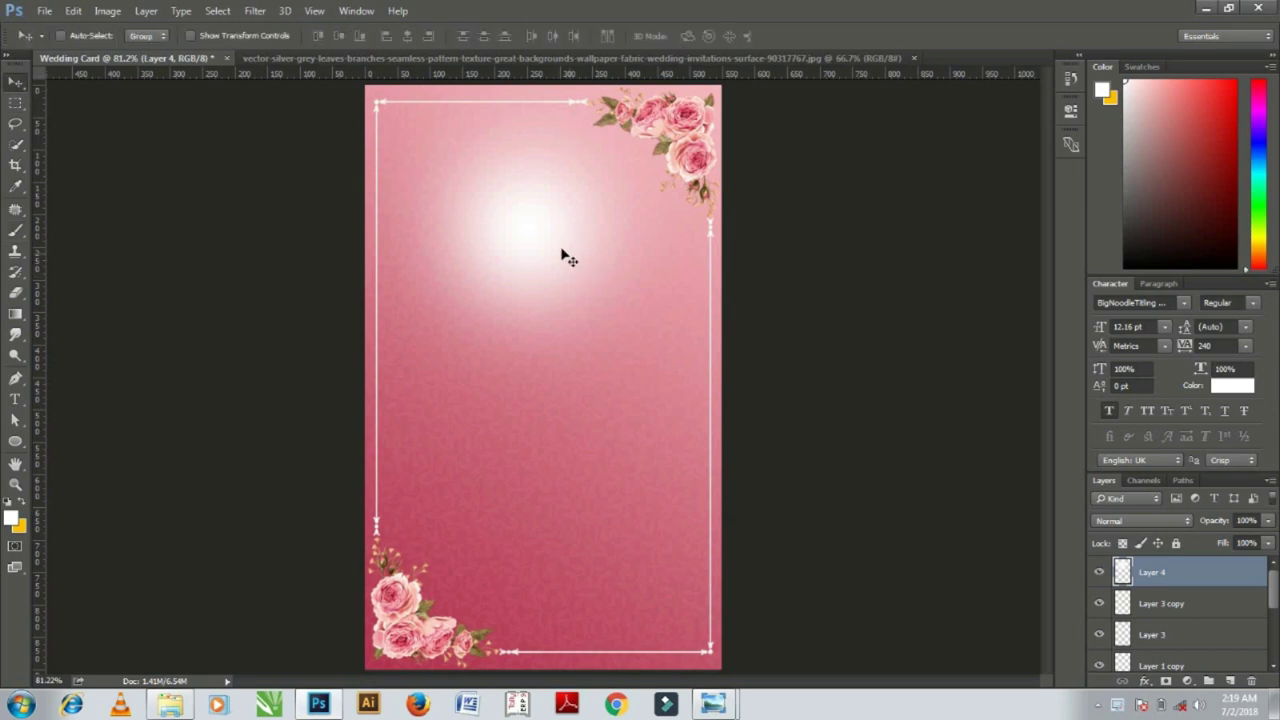
Set the glow layer's blend mode to Screen after trying Multiply, and nudge it slightly.
{"action": "left_click_drag", "start_coordinate": [568, 254], "coordinate": [560, 251]}
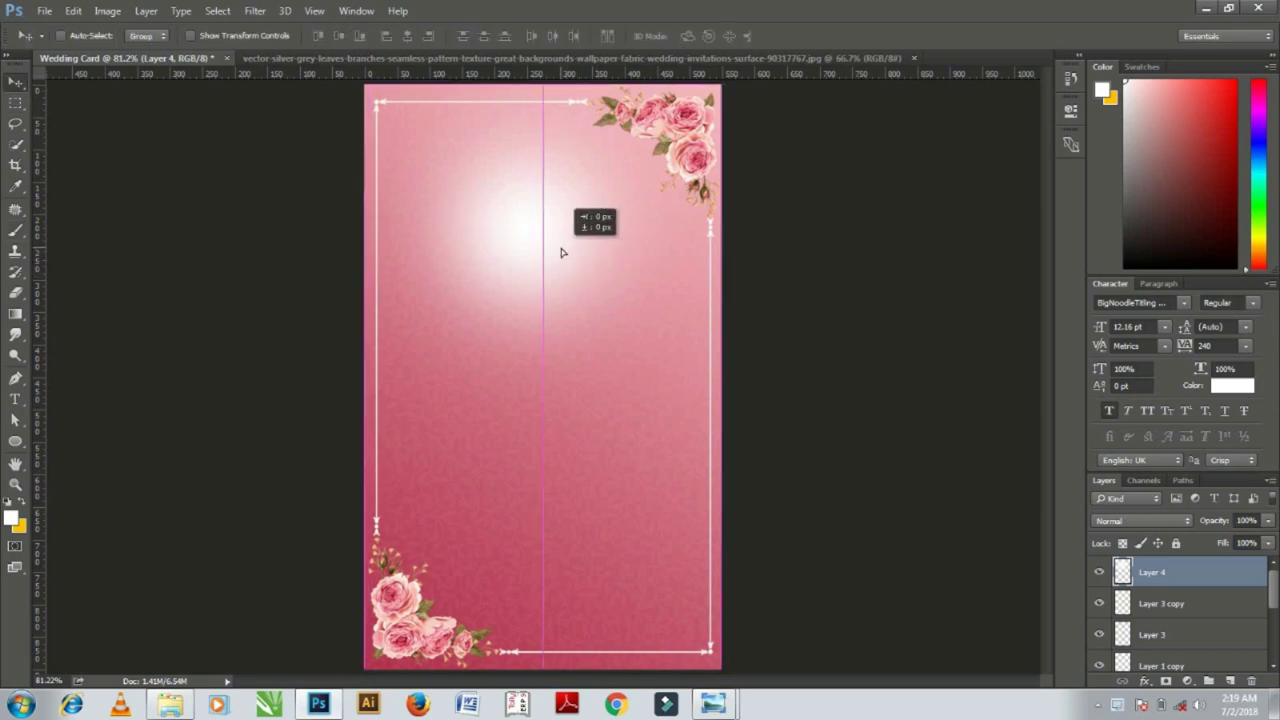
{"action": "left_click", "coordinate": [1170, 522]}
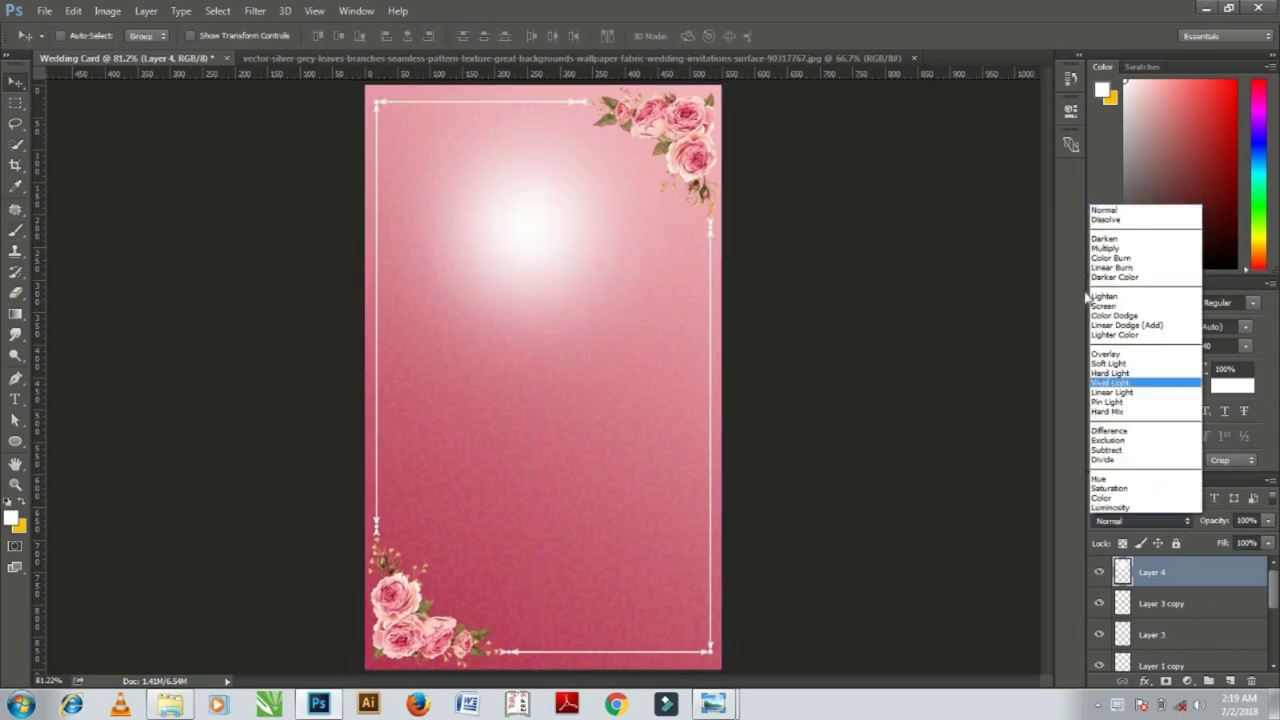
{"action": "left_click", "coordinate": [1110, 250]}
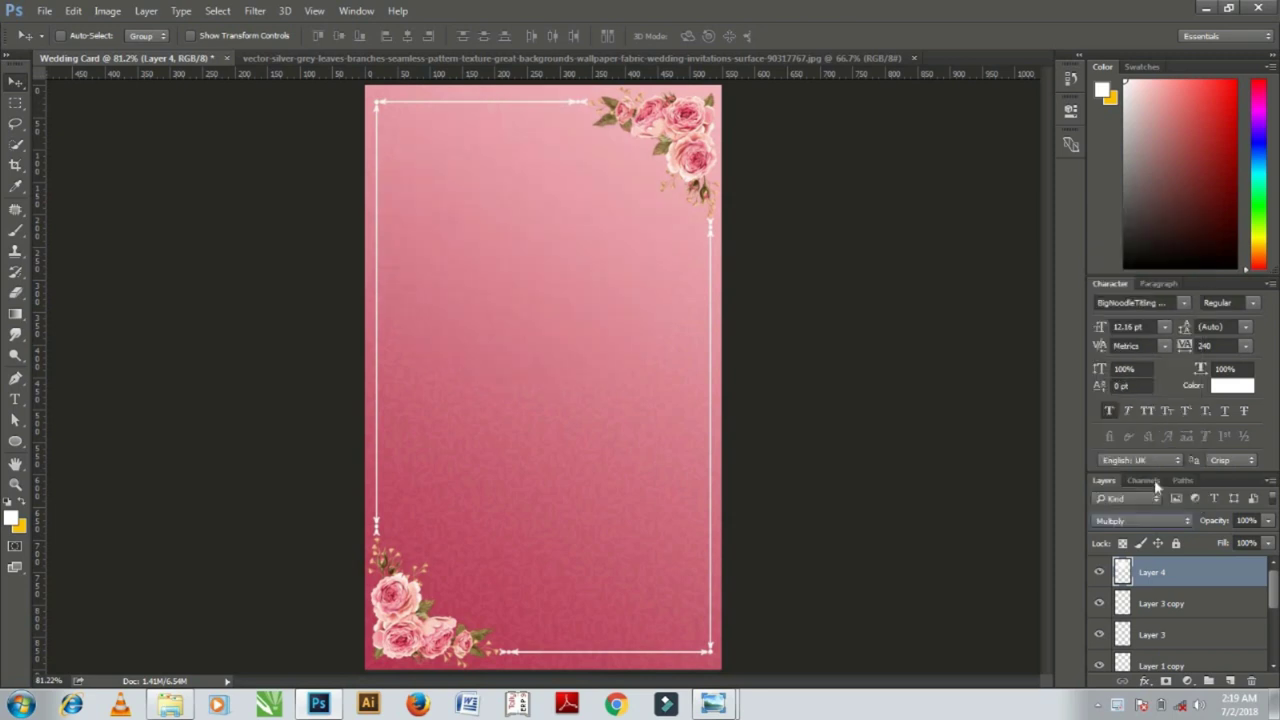
{"action": "left_click", "coordinate": [1153, 521]}
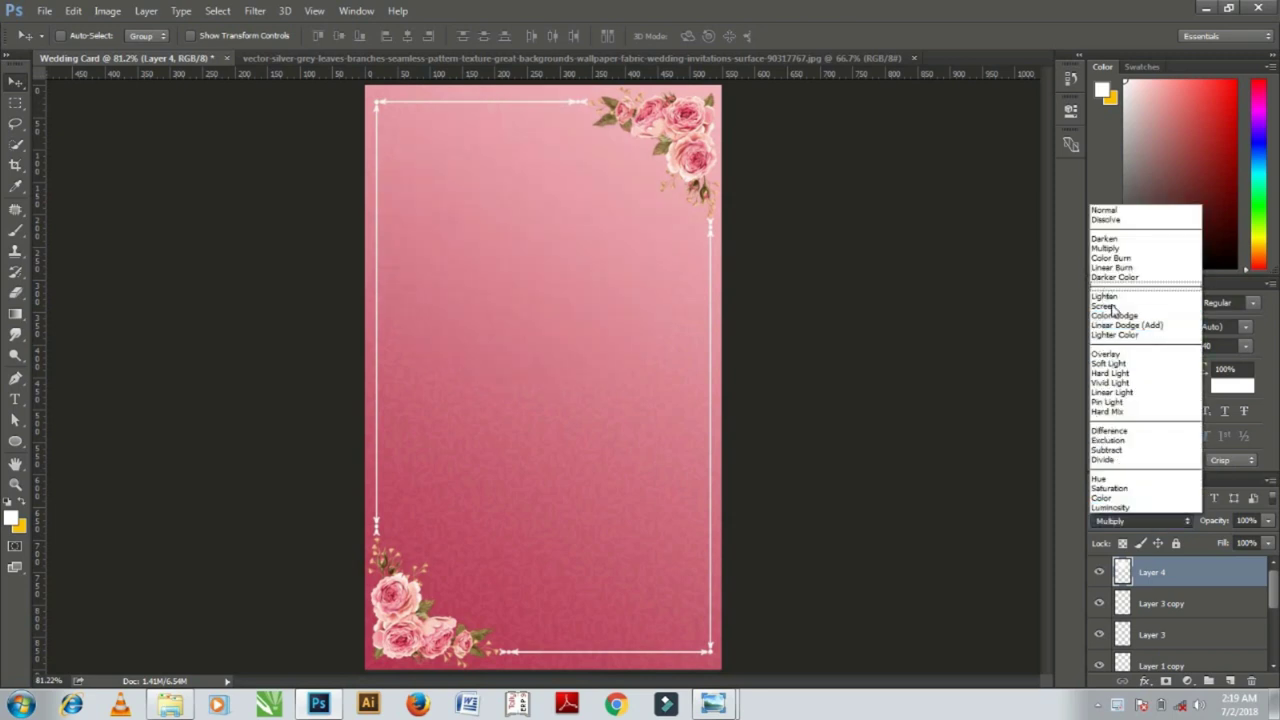
{"action": "left_click", "coordinate": [1104, 305]}
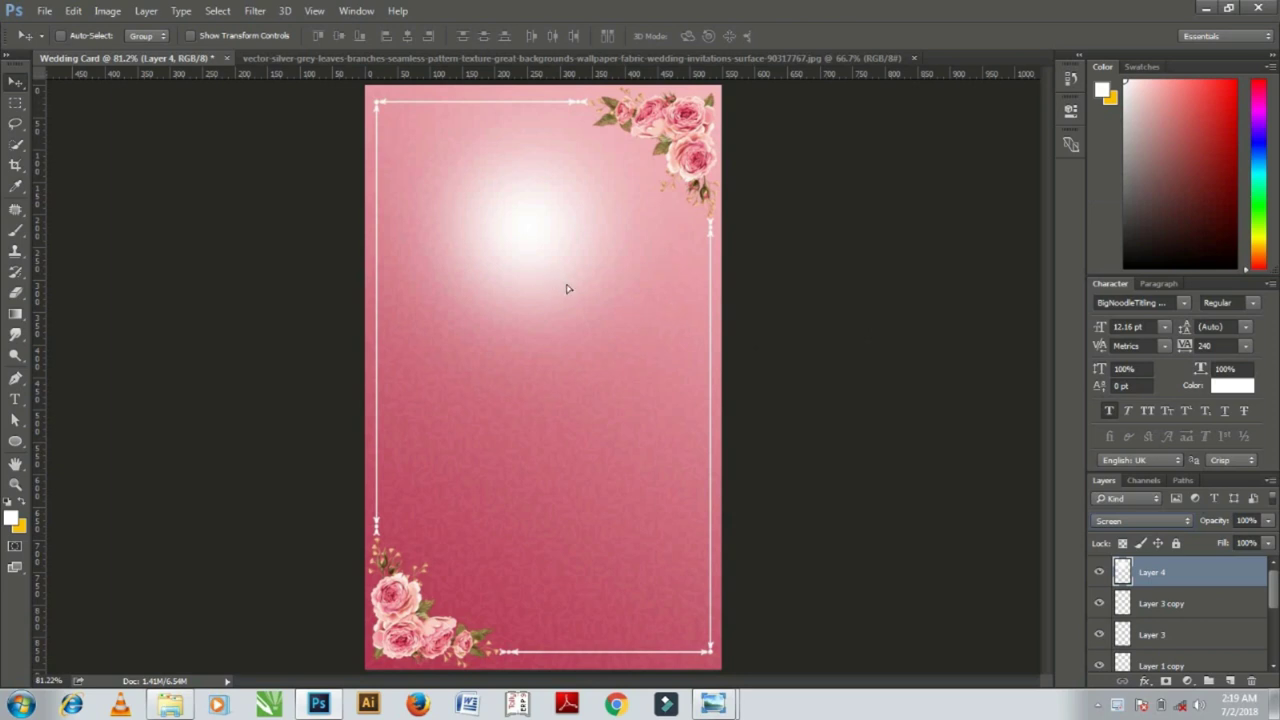
{"action": "left_click_drag", "start_coordinate": [556, 284], "coordinate": [564, 287]}
Reduce the glow layer's Fill to 90% and fine-tune its position.
{"action": "left_click", "coordinate": [1268, 543]}
{"action": "left_click_drag", "start_coordinate": [1255, 571], "coordinate": [1248, 569]}
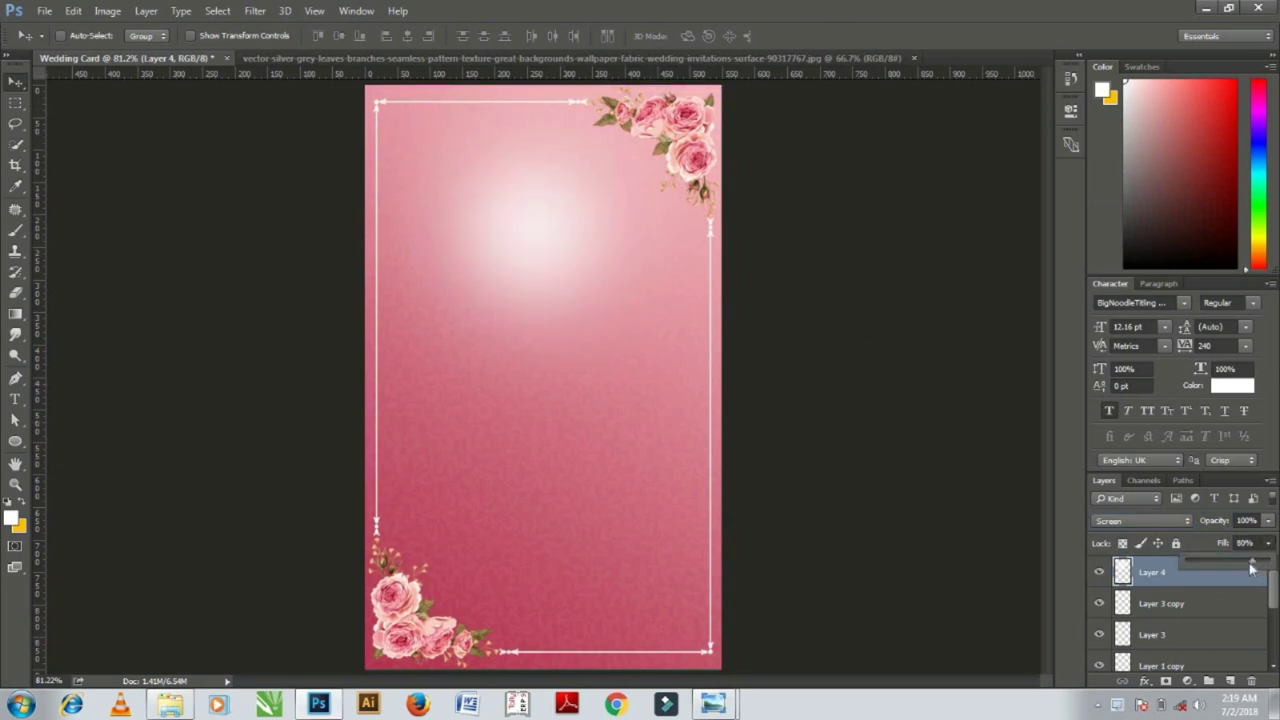
{"action": "left_click", "coordinate": [591, 446]}
{"action": "left_click_drag", "start_coordinate": [534, 280], "coordinate": [534, 277]}
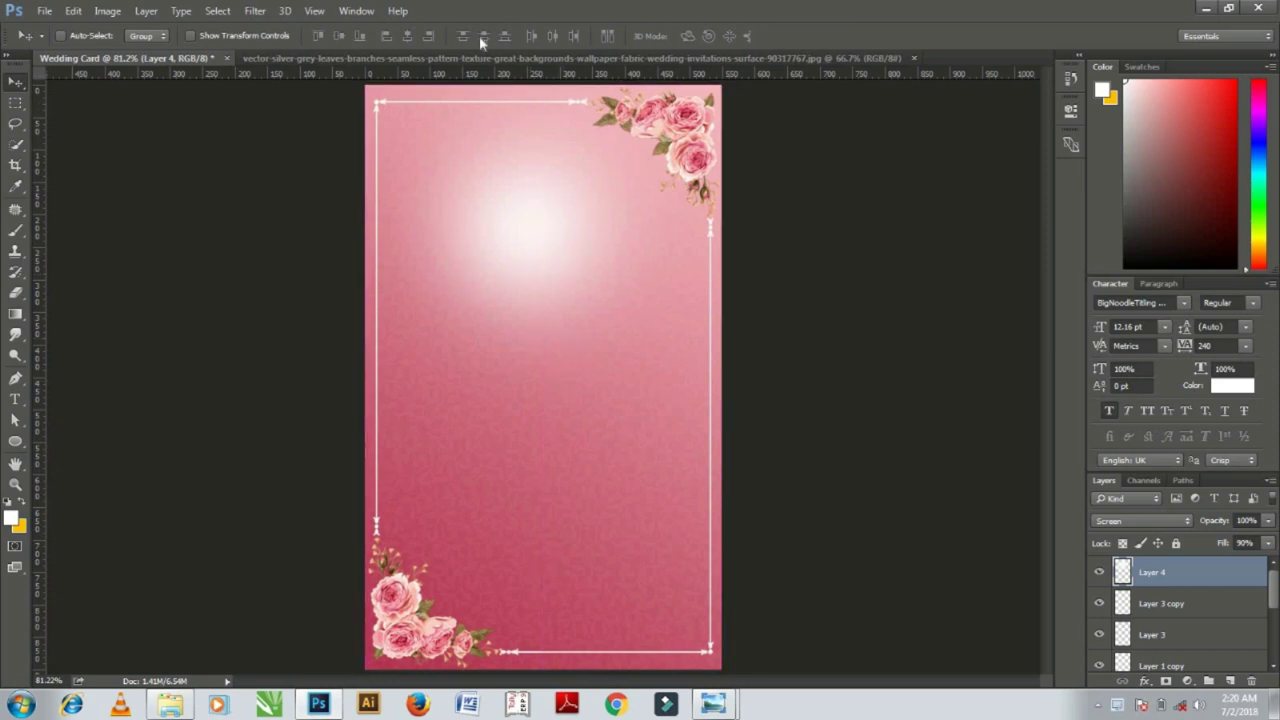
Close the leaf pattern image and open the floral heart wreath image.
{"action": "left_click", "coordinate": [879, 59]}
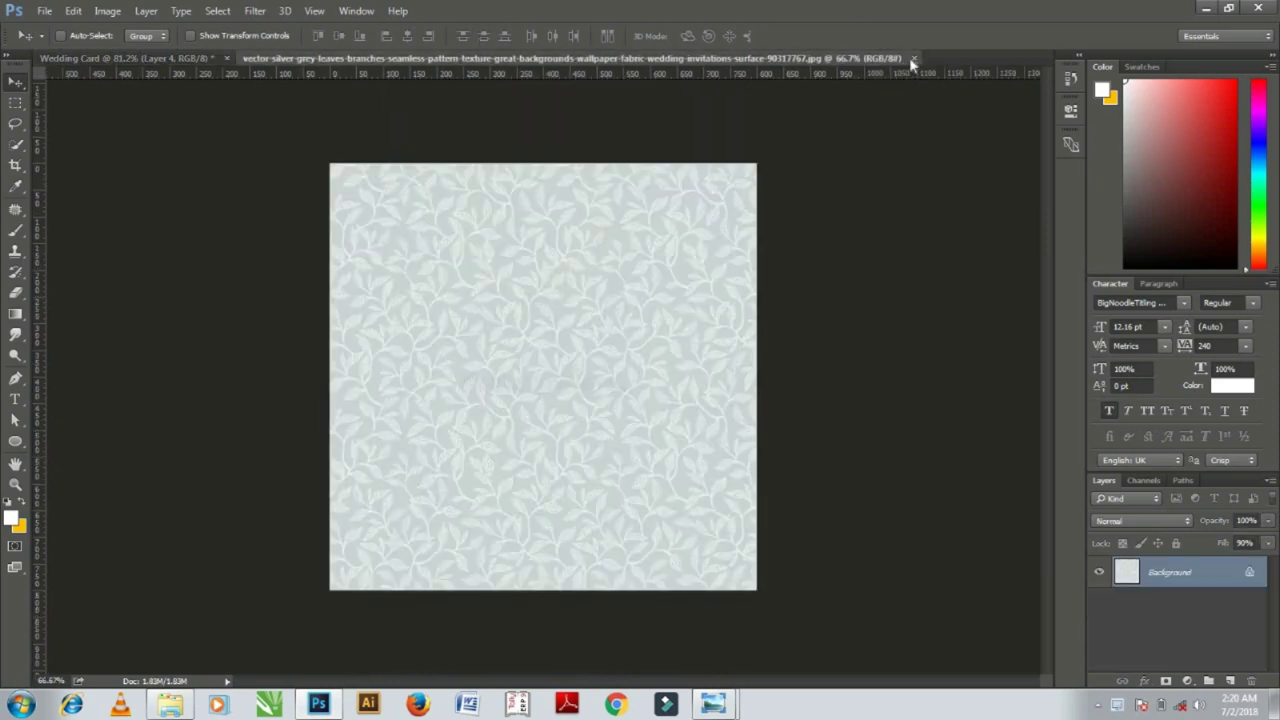
{"action": "left_click", "coordinate": [913, 58]}
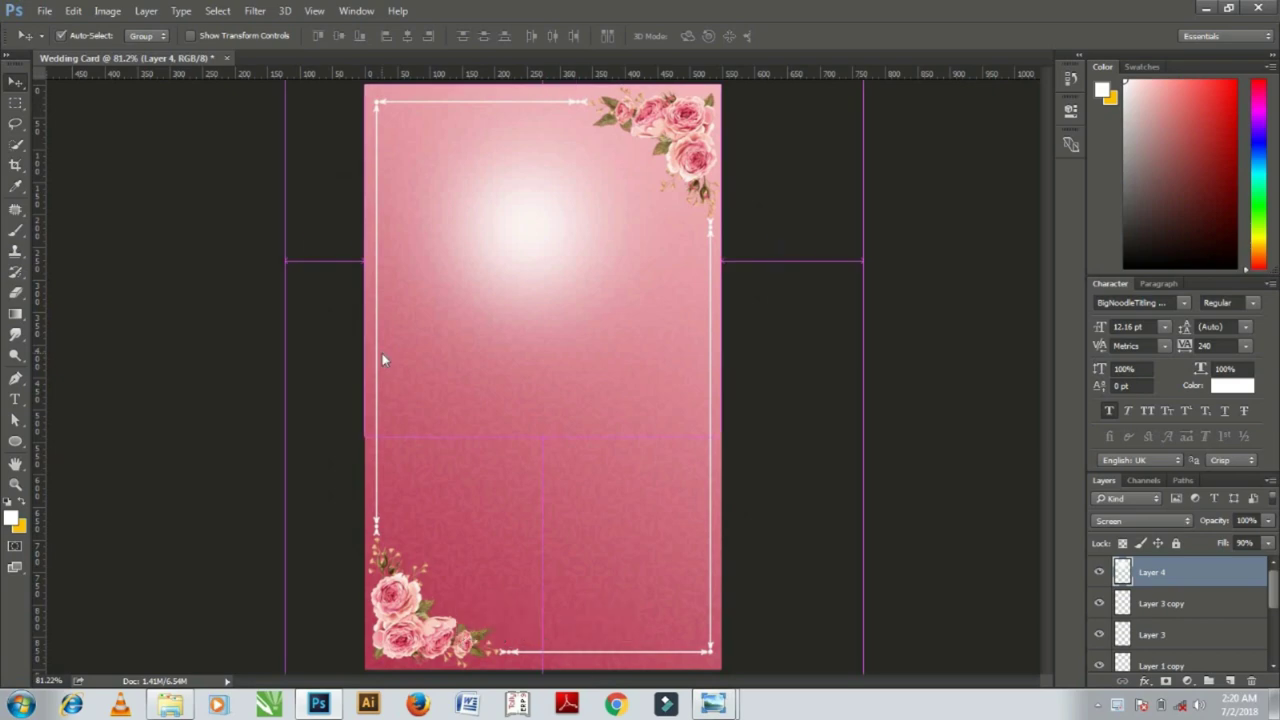
{"action": "key", "text": "ctrl+o"}
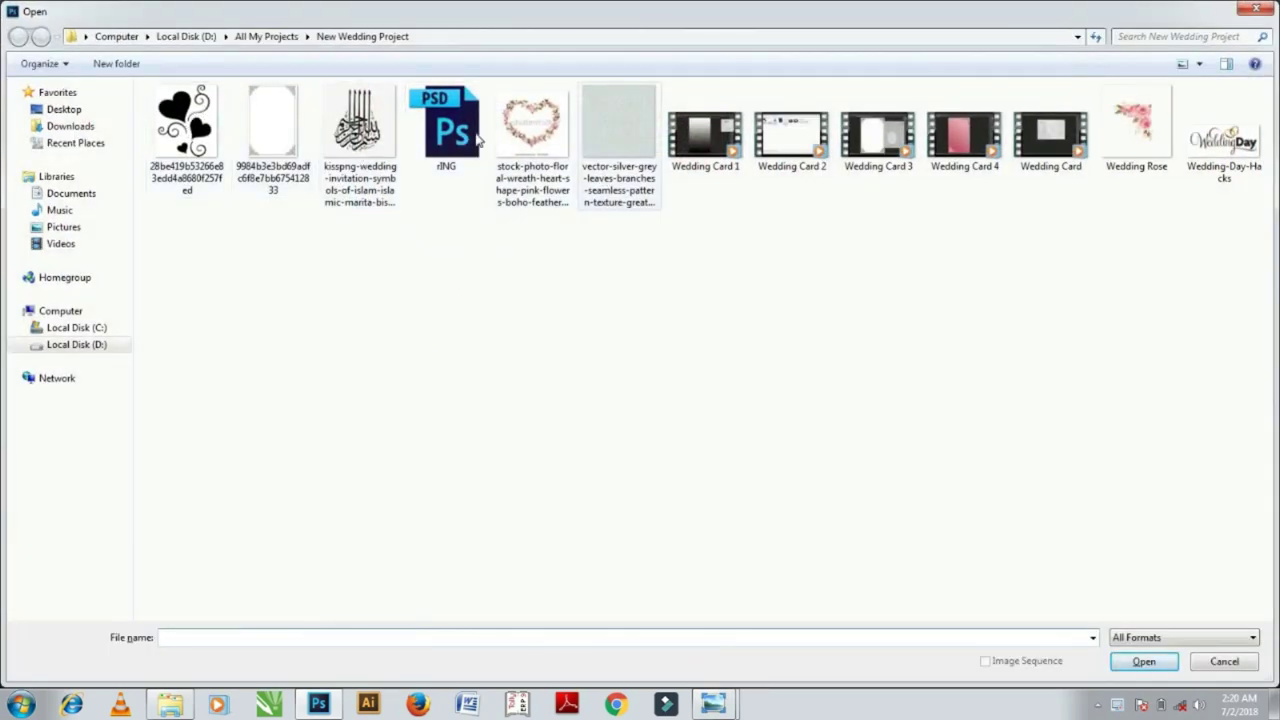
{"action": "left_click", "coordinate": [532, 125]}
{"action": "left_click", "coordinate": [1143, 662]}
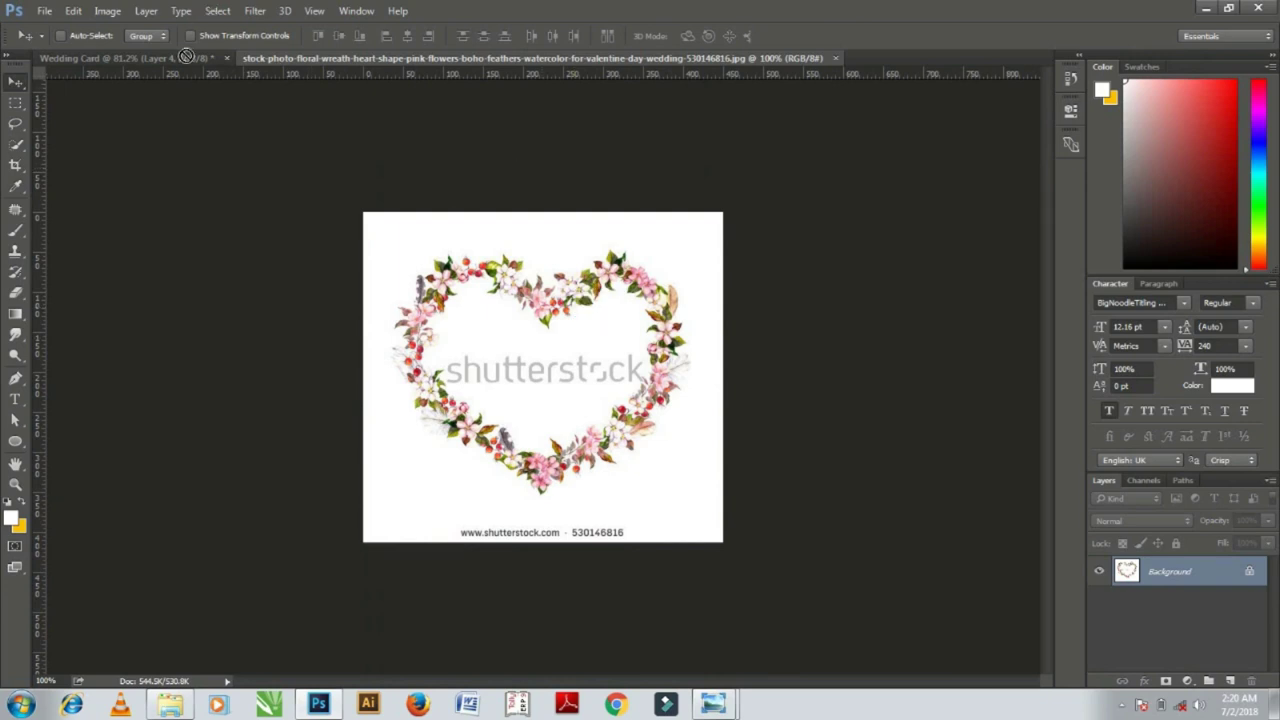
Drag the floral heart onto the card as Layer 5 in Multiply mode and move it up.
{"action": "mouse_move", "coordinate": [186, 56]}
{"action": "left_mouse_down"}
{"action": "mouse_move", "coordinate": [580, 343]}
{"action": "mouse_move", "coordinate": [595, 313]}
{"action": "left_mouse_up"}
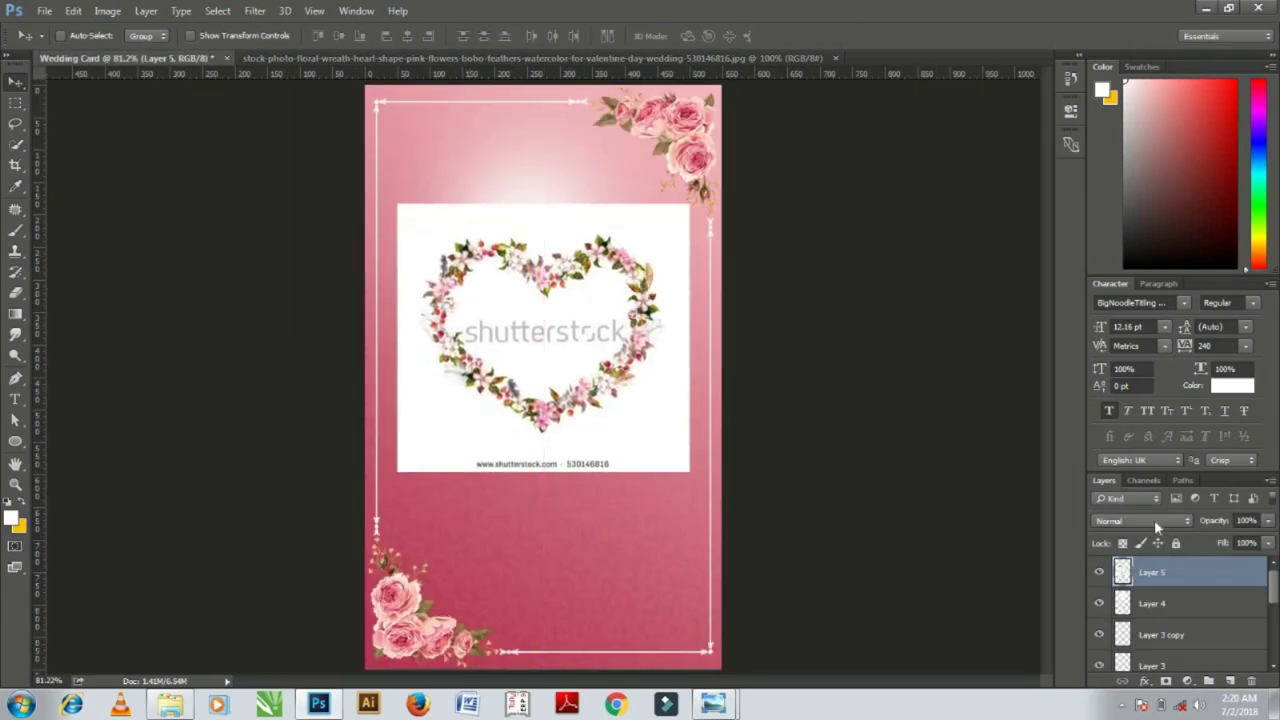
{"action": "left_click", "coordinate": [1154, 521]}
{"action": "left_click", "coordinate": [1143, 247]}
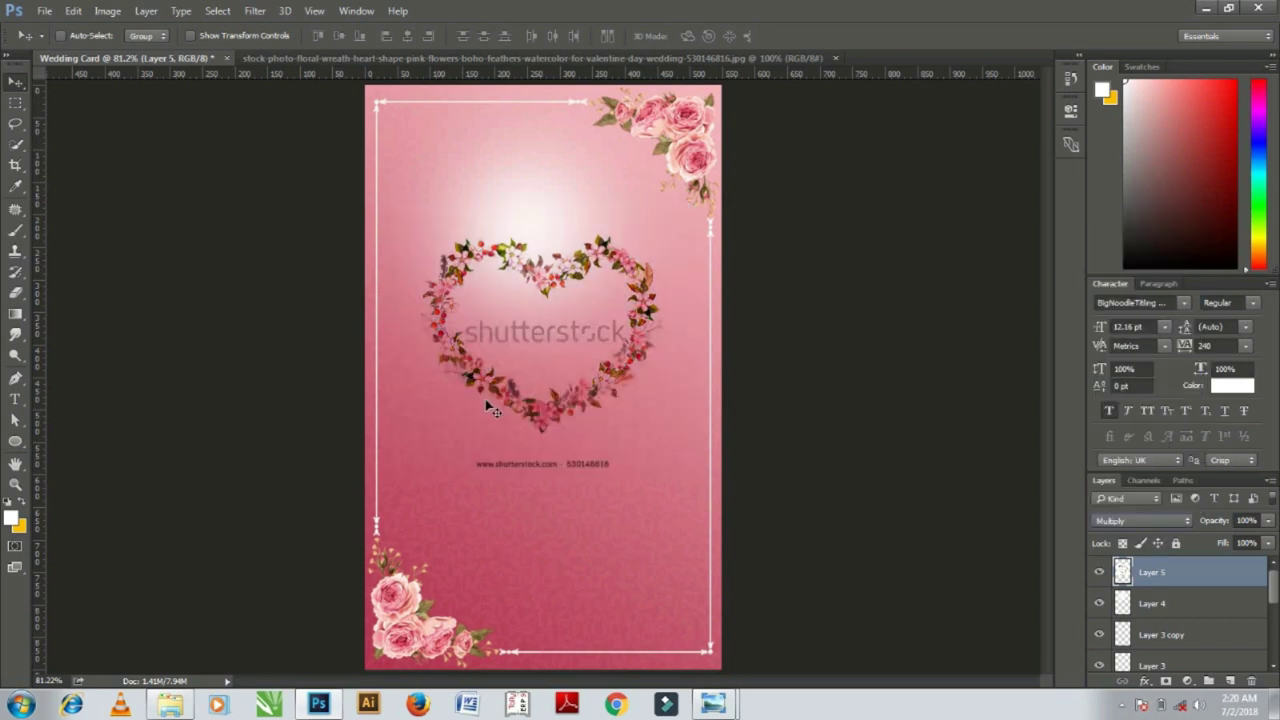
{"action": "mouse_move", "coordinate": [484, 305]}
{"action": "left_mouse_down"}
{"action": "mouse_move", "coordinate": [490, 320]}
{"action": "mouse_move", "coordinate": [483, 308]}
{"action": "left_mouse_up"}
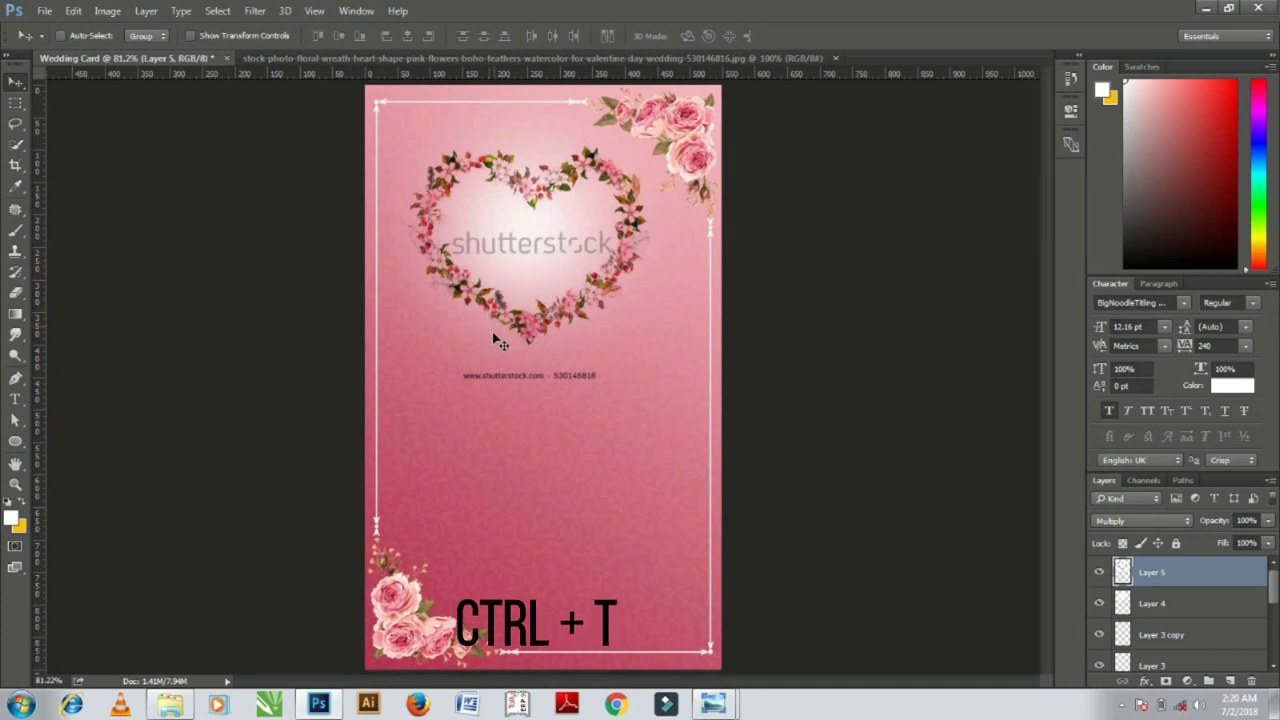
Enlarge the floral heart wreath proportionally to 108%.
{"action": "key", "text": "ctrl+t"}
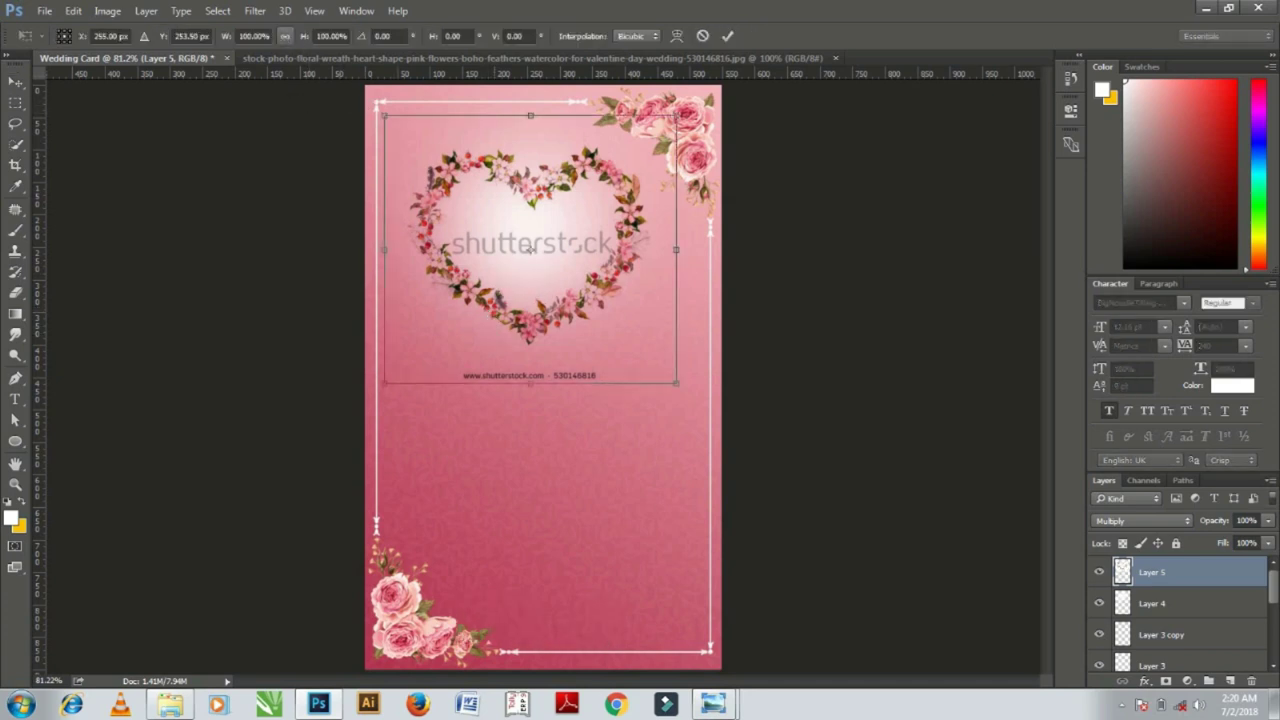
{"action": "left_click", "coordinate": [285, 36]}
{"action": "left_click_drag", "start_coordinate": [224, 38], "coordinate": [229, 38]}
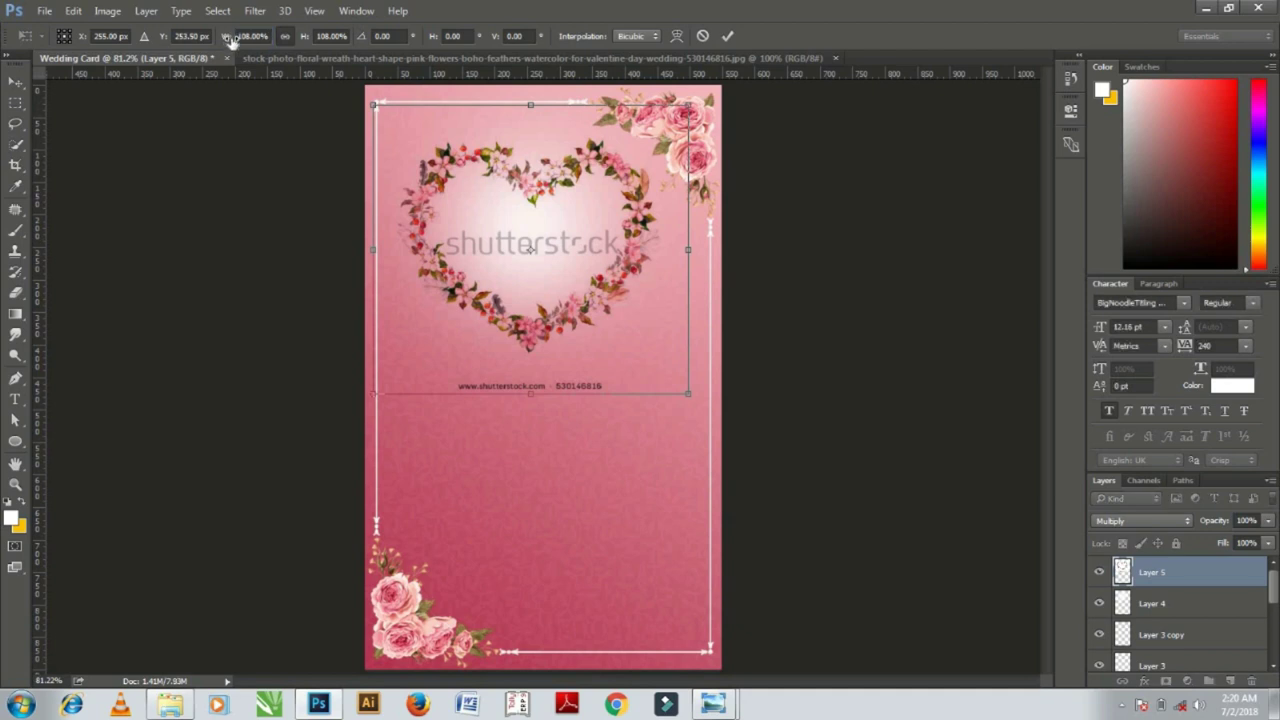
{"action": "key", "text": "Return"}
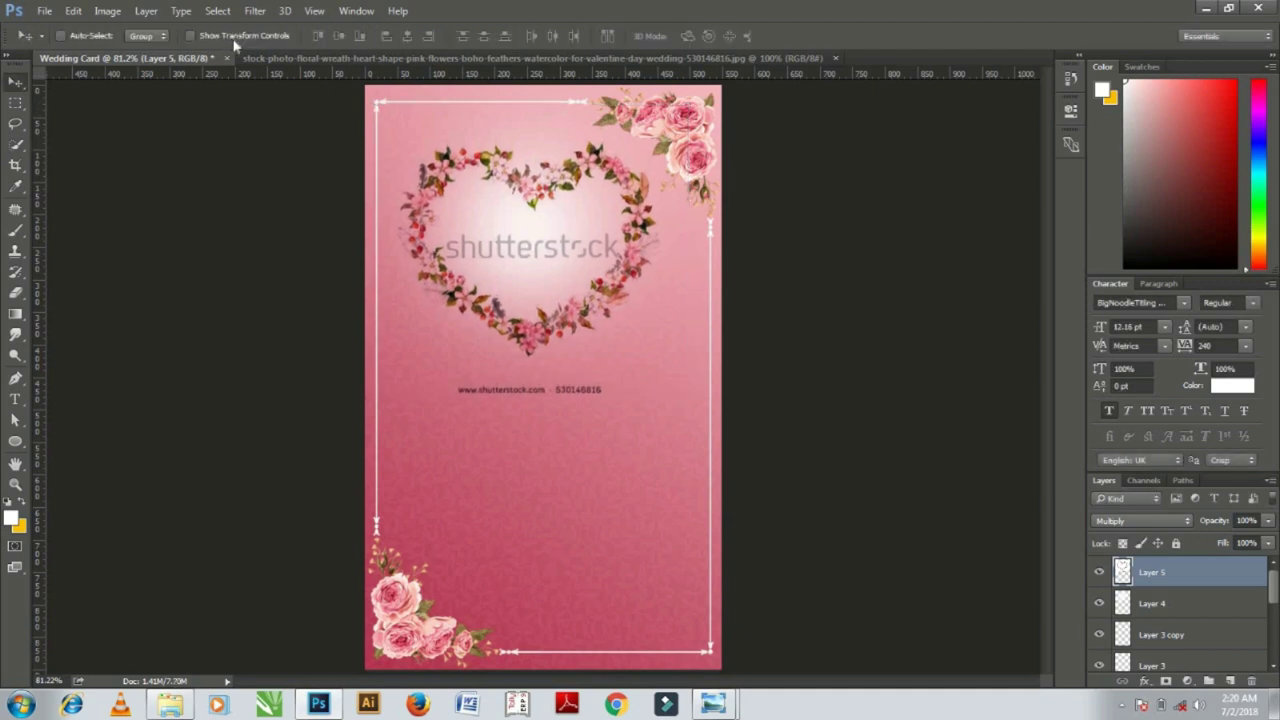
{"action": "key", "text": "ctrl+plus"}
{"action": "key", "text": "ctrl+plus"}
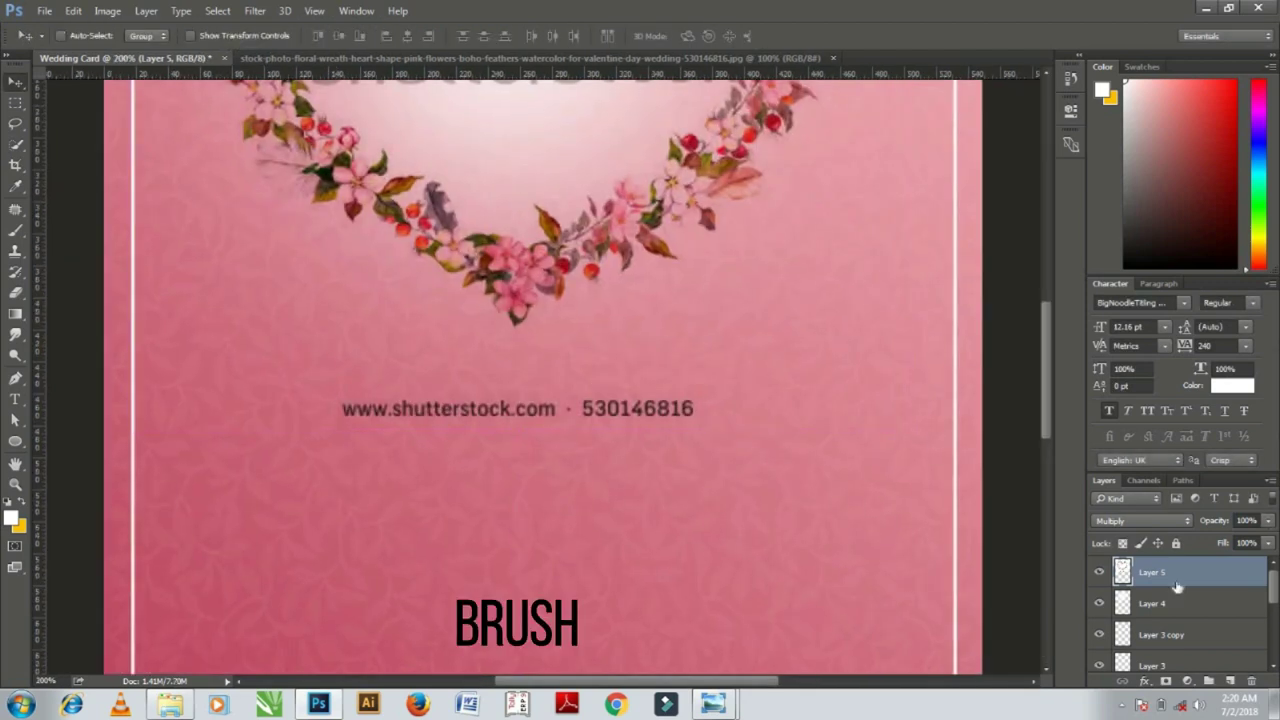
Mask out the web address and shutterstock watermarks on the heart wreath layer.
{"action": "left_click", "coordinate": [1166, 681]}
{"action": "key", "text": "b"}
{"action": "left_click_drag", "start_coordinate": [700, 409], "coordinate": [345, 408]}
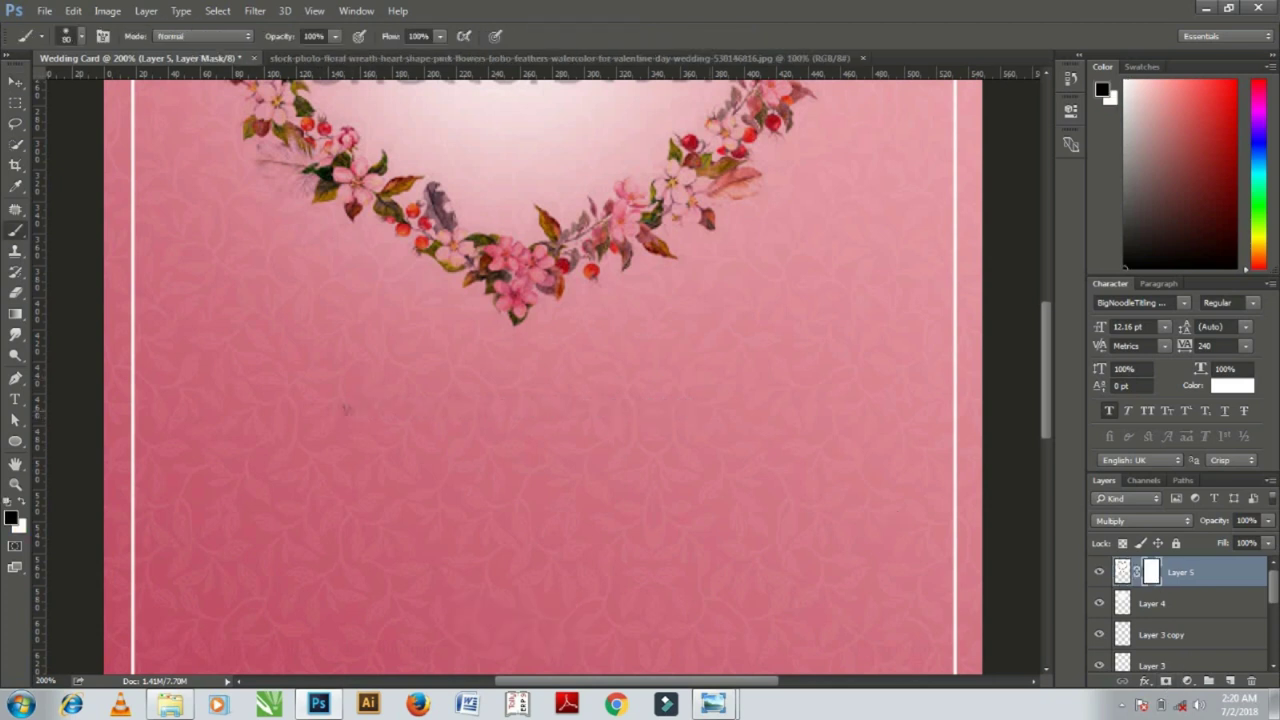
{"action": "scroll", "coordinate": [540, 380], "scroll_direction": "up", "scroll_amount": 3}
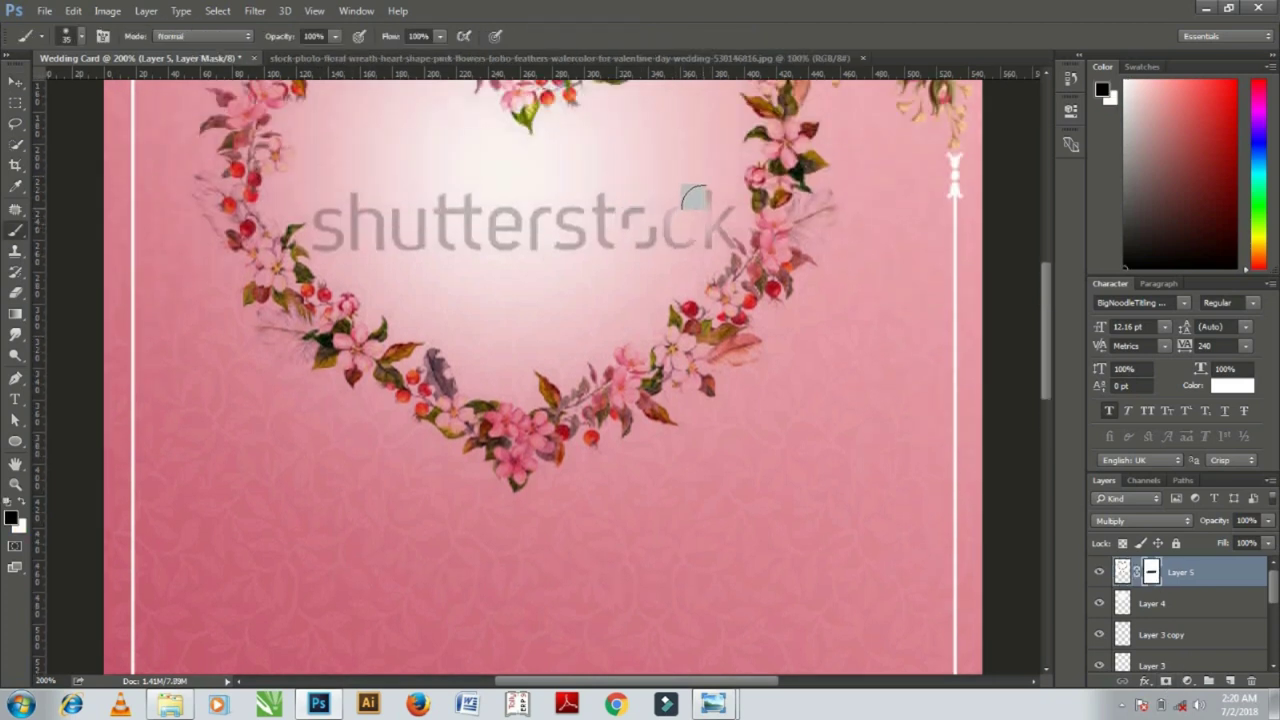
{"action": "mouse_move", "coordinate": [712, 212]}
{"action": "left_mouse_down"}
{"action": "mouse_move", "coordinate": [540, 214]}
{"action": "mouse_move", "coordinate": [680, 200]}
{"action": "mouse_move", "coordinate": [337, 209]}
{"action": "left_mouse_up"}
{"action": "key", "text": "bracketleft"}
{"action": "key", "text": "bracketleft"}
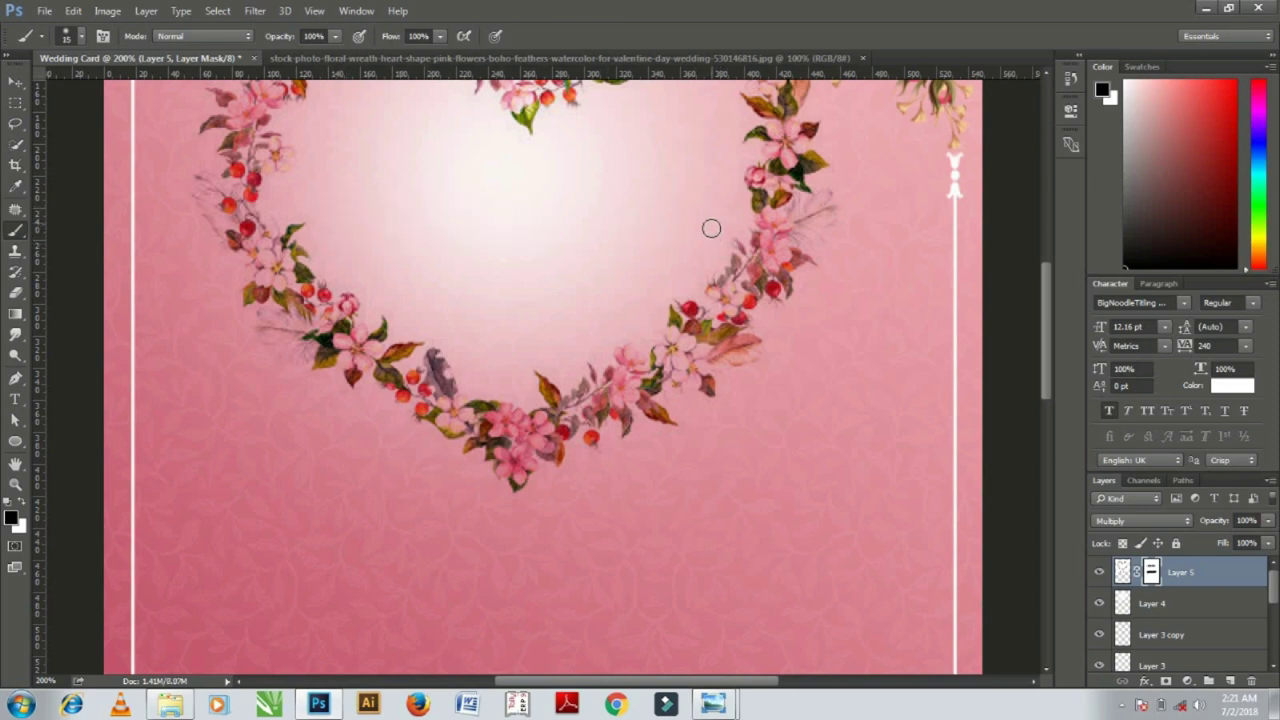
{"action": "key", "text": "ctrl+0"}
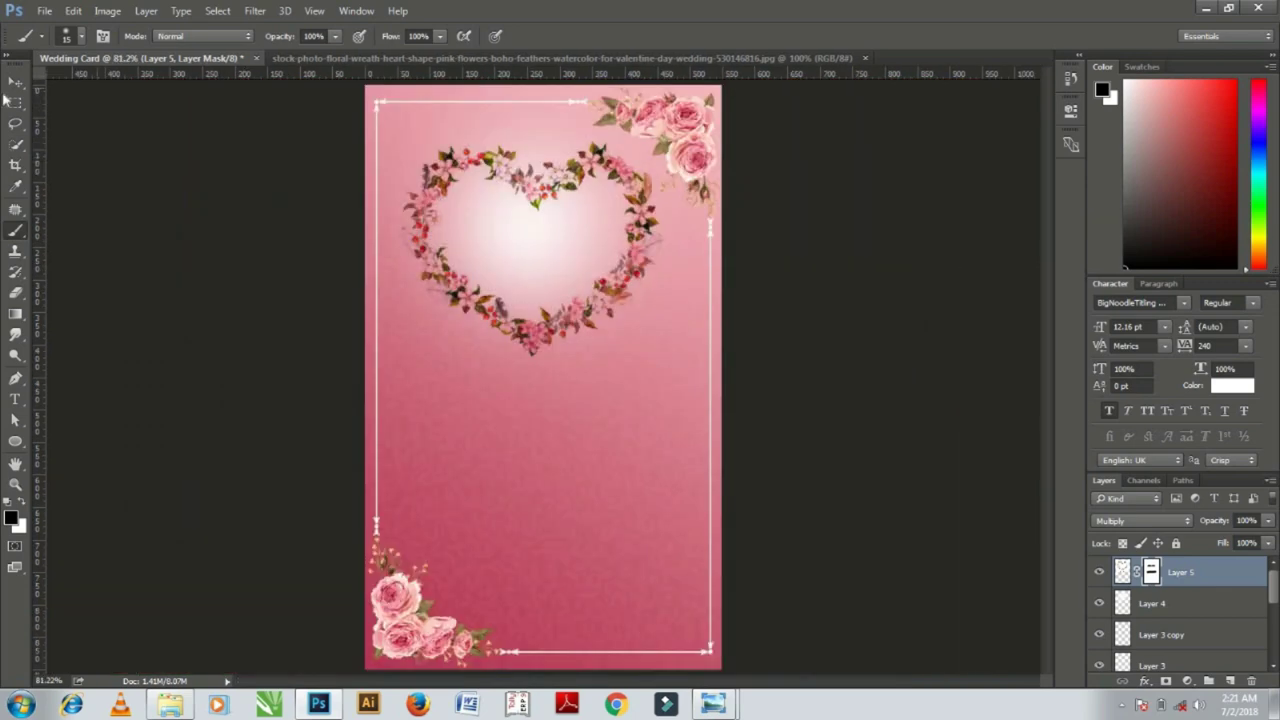
Lower the glow layer Layer 4's Fill to 67%.
{"action": "key", "text": "v"}
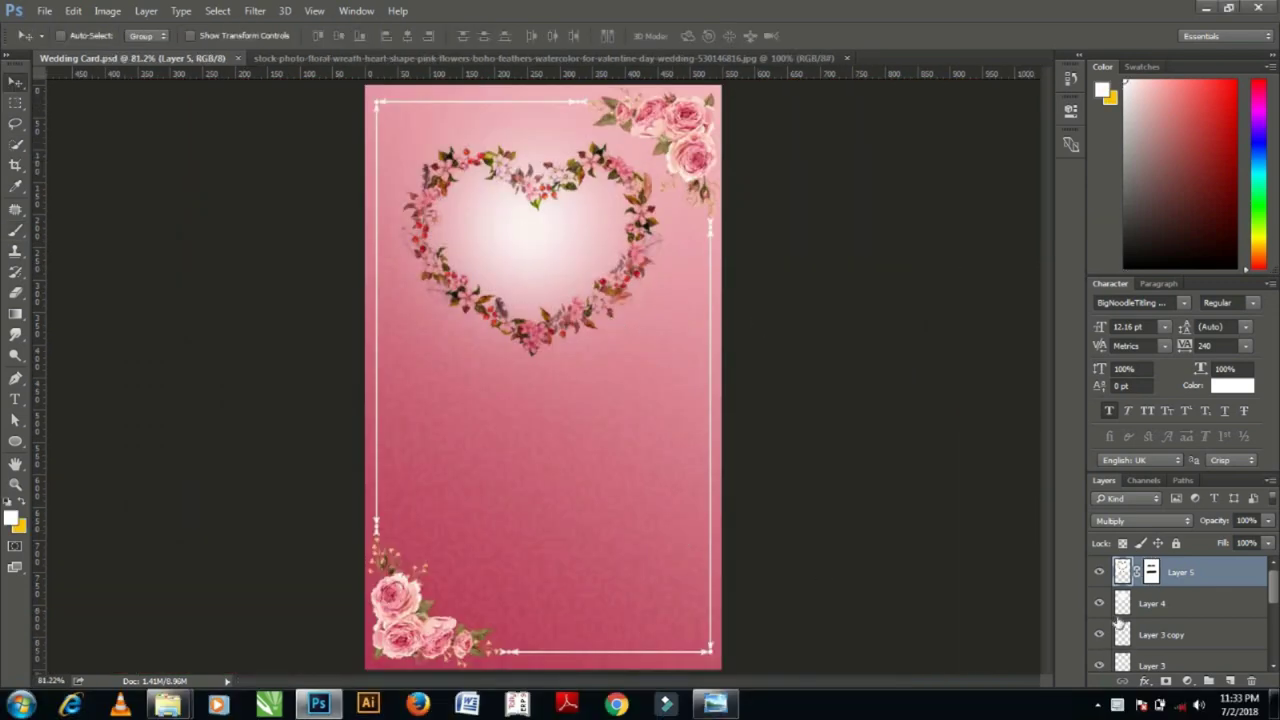
{"action": "left_click", "coordinate": [1099, 603]}
{"action": "left_click", "coordinate": [1170, 604]}
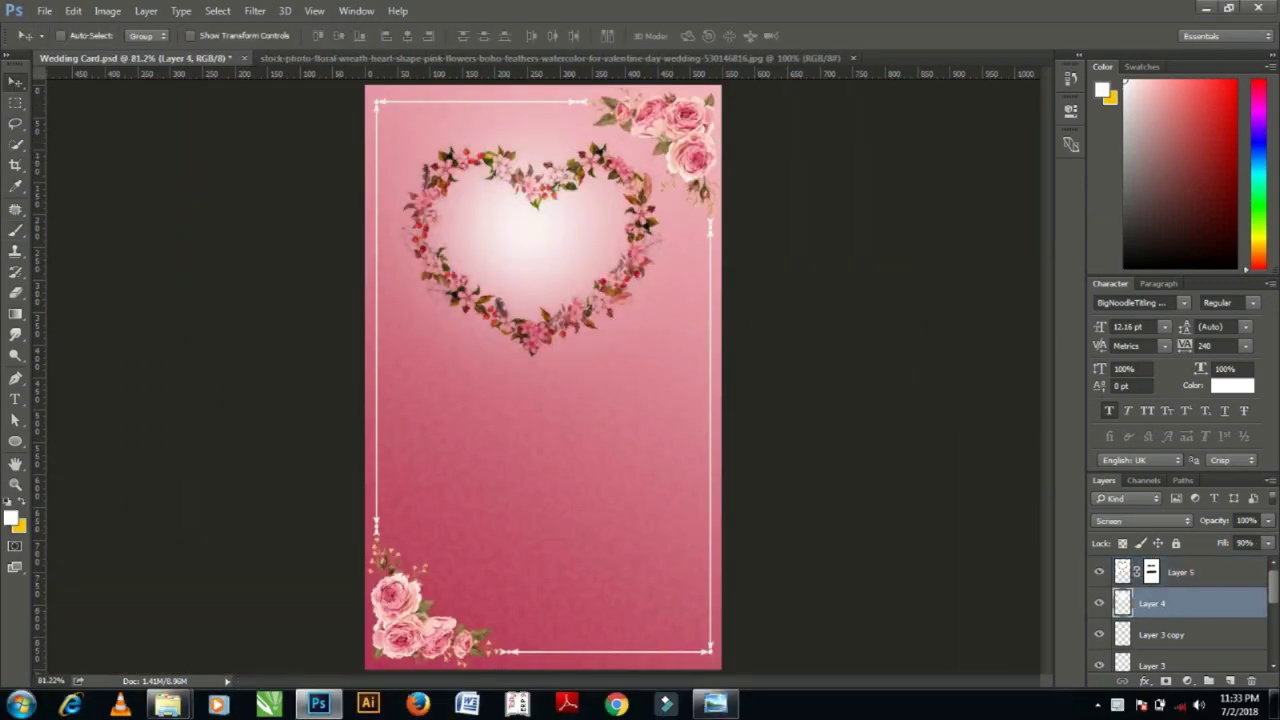
{"action": "left_click", "coordinate": [1268, 543]}
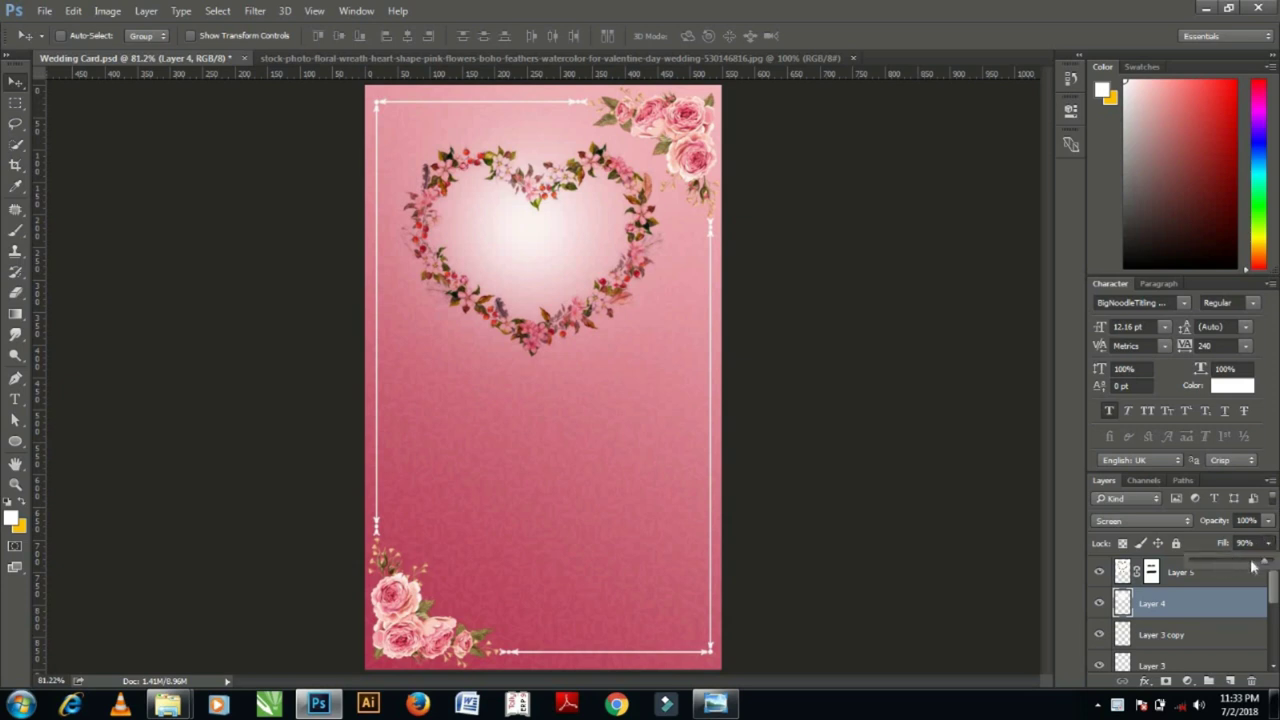
{"action": "left_click_drag", "start_coordinate": [1253, 566], "coordinate": [1250, 566]}
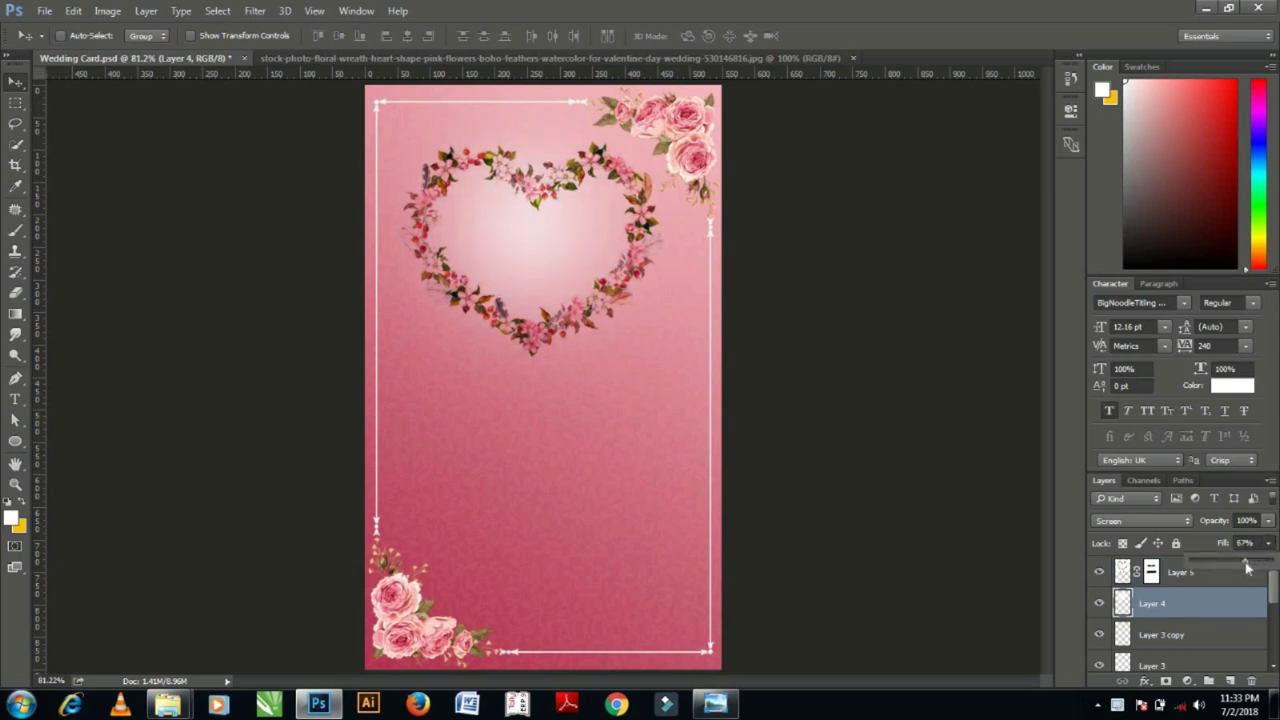
{"action": "left_click", "coordinate": [897, 495]}
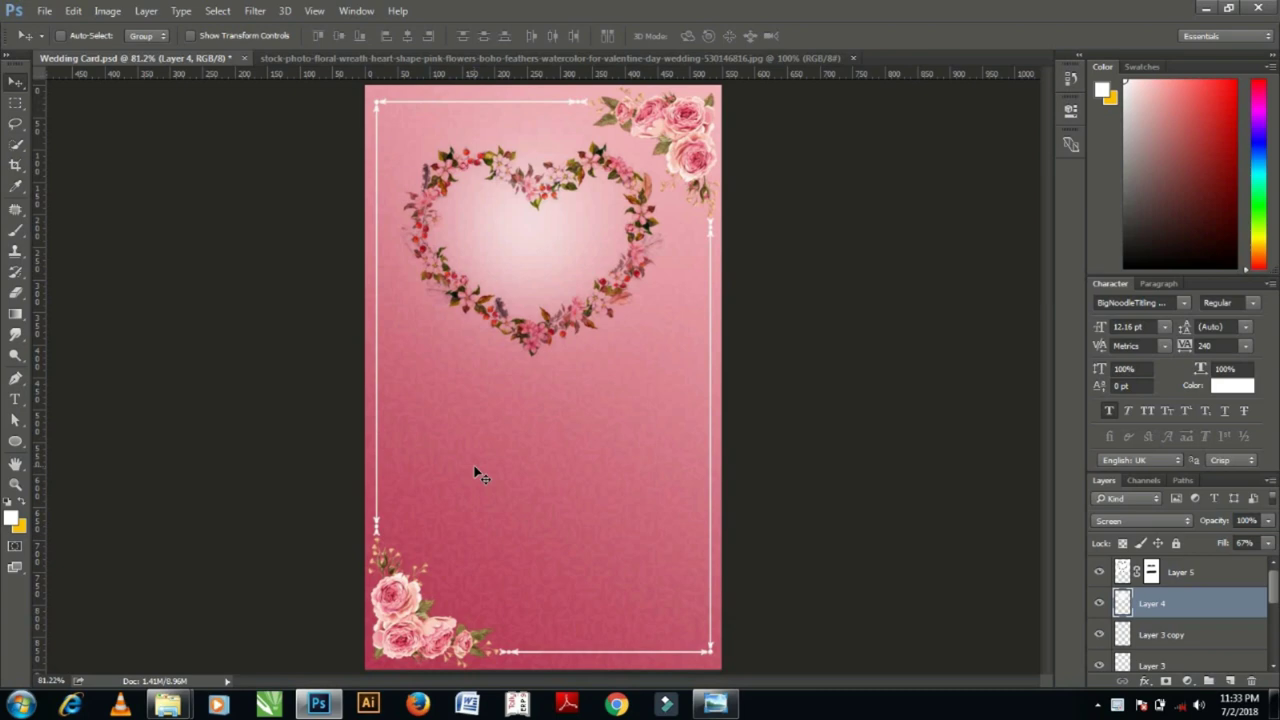
Open rING.psd and drag the rings layer onto the Wedding Card.
{"action": "key", "text": "o"}
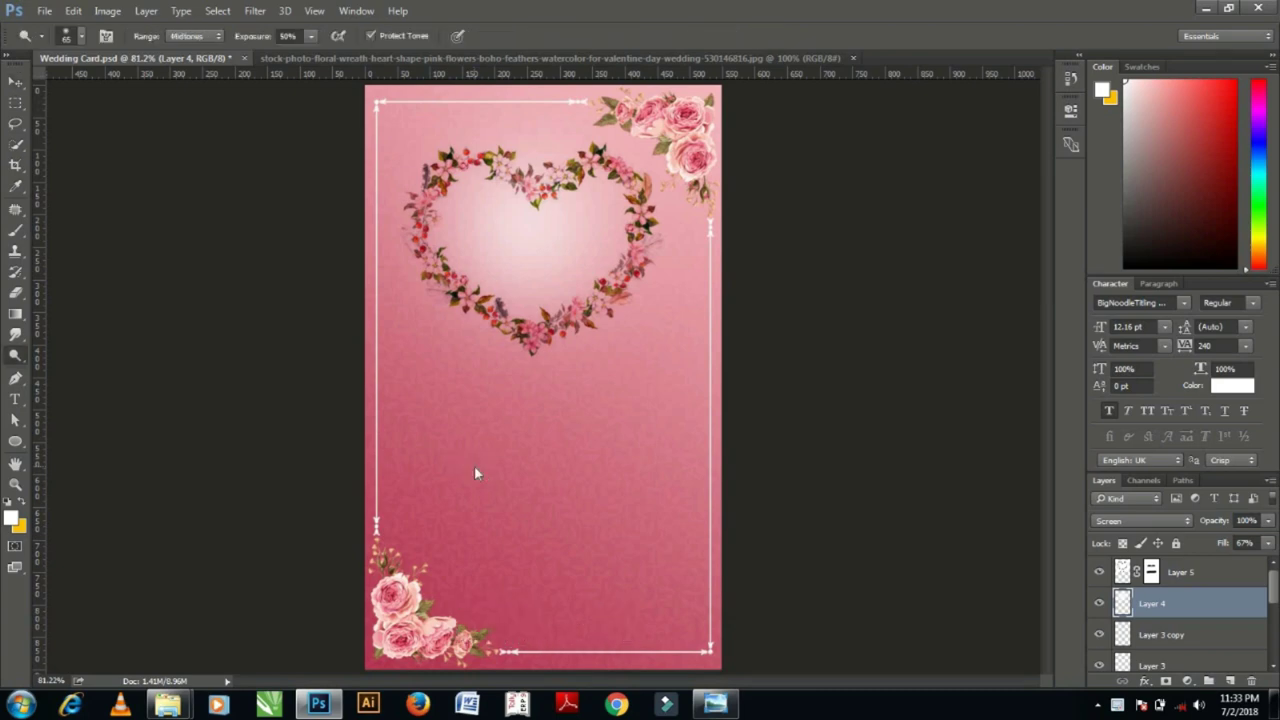
{"action": "key", "text": "ctrl+o"}
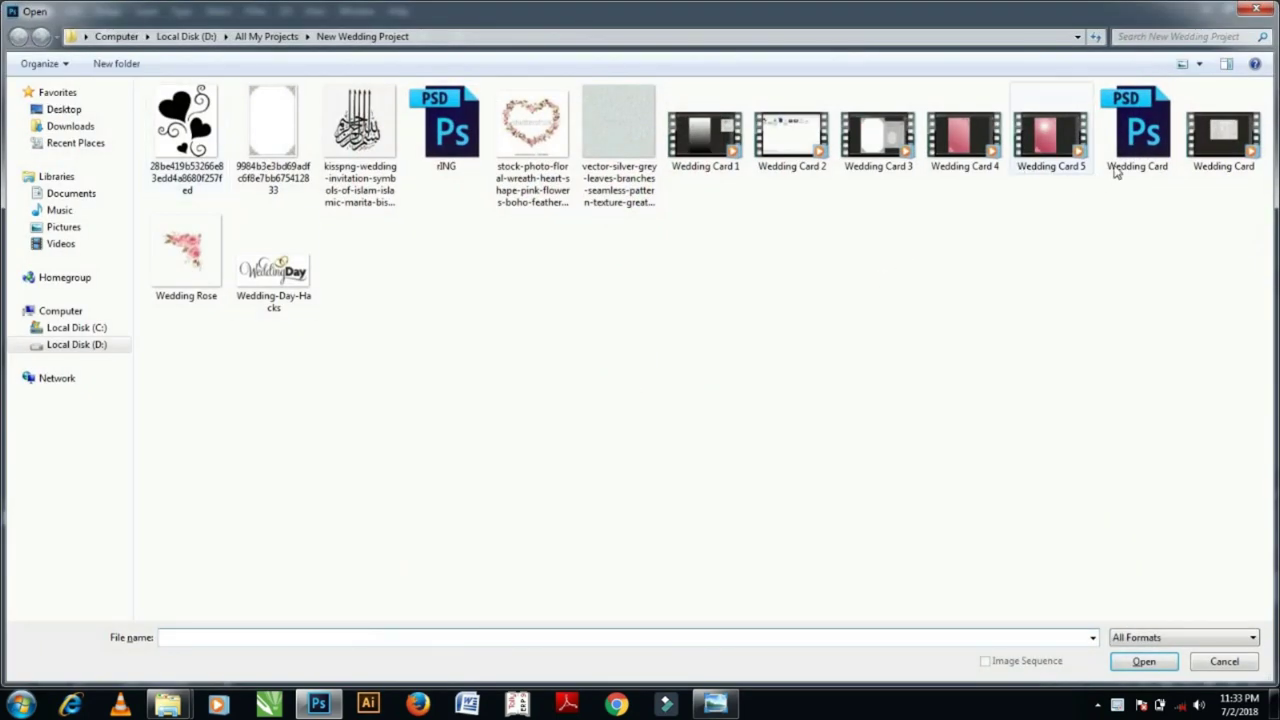
{"action": "left_click", "coordinate": [457, 152]}
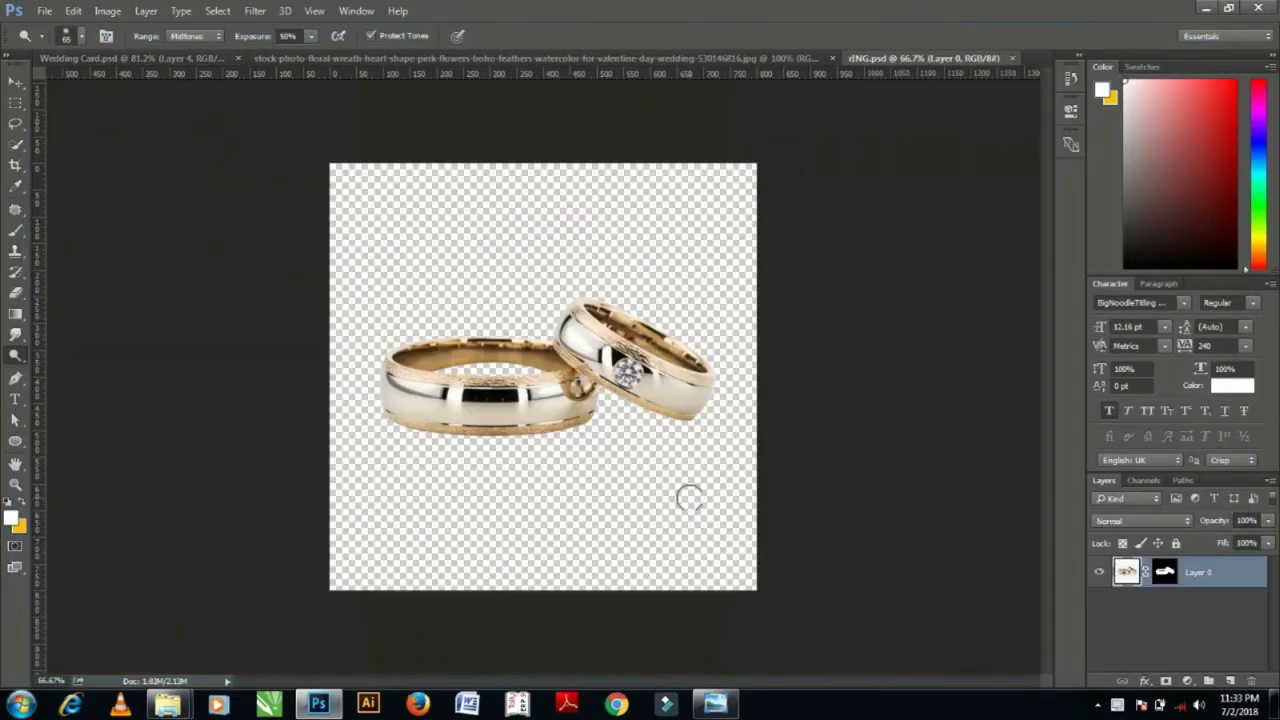
{"action": "key", "text": "v"}
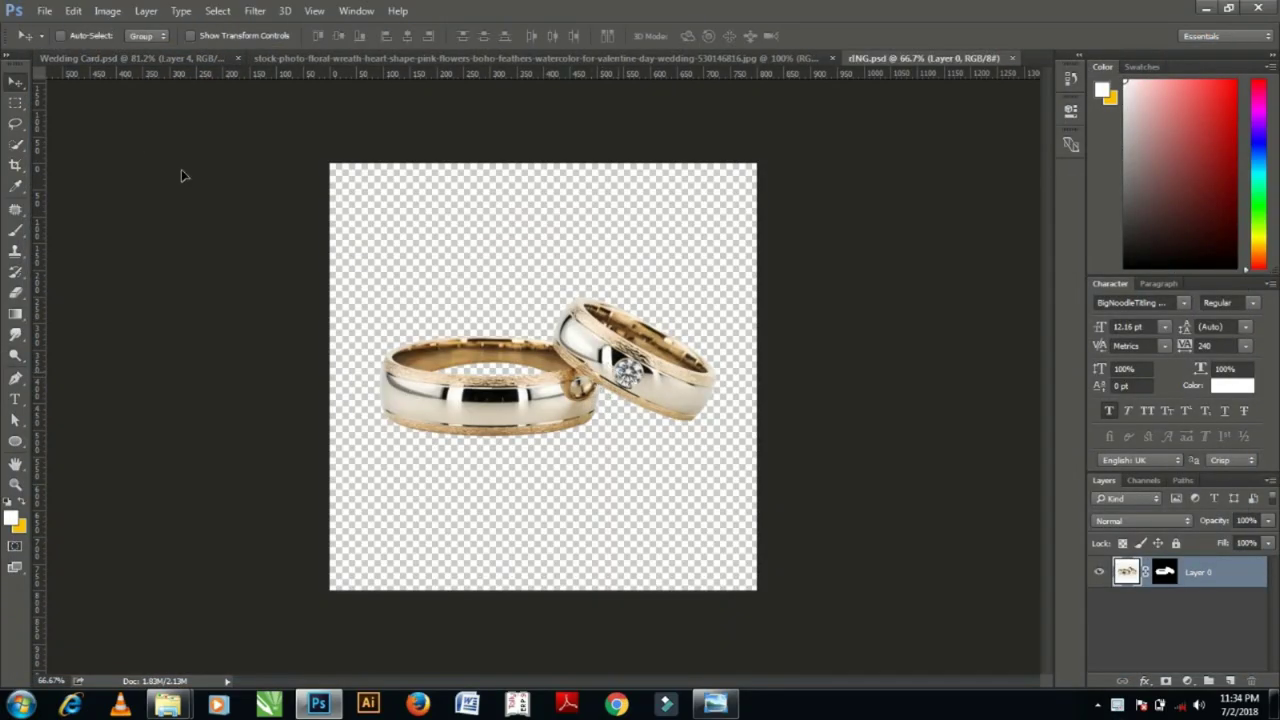
{"action": "mouse_move", "coordinate": [181, 169]}
{"action": "left_mouse_down"}
{"action": "mouse_move", "coordinate": [157, 68]}
{"action": "mouse_move", "coordinate": [645, 476]}
{"action": "left_mouse_up"}
Scale the rings to 24%, centre them below the heart, and duplicate as Layer 6 copy.
{"action": "key", "text": "ctrl+t"}
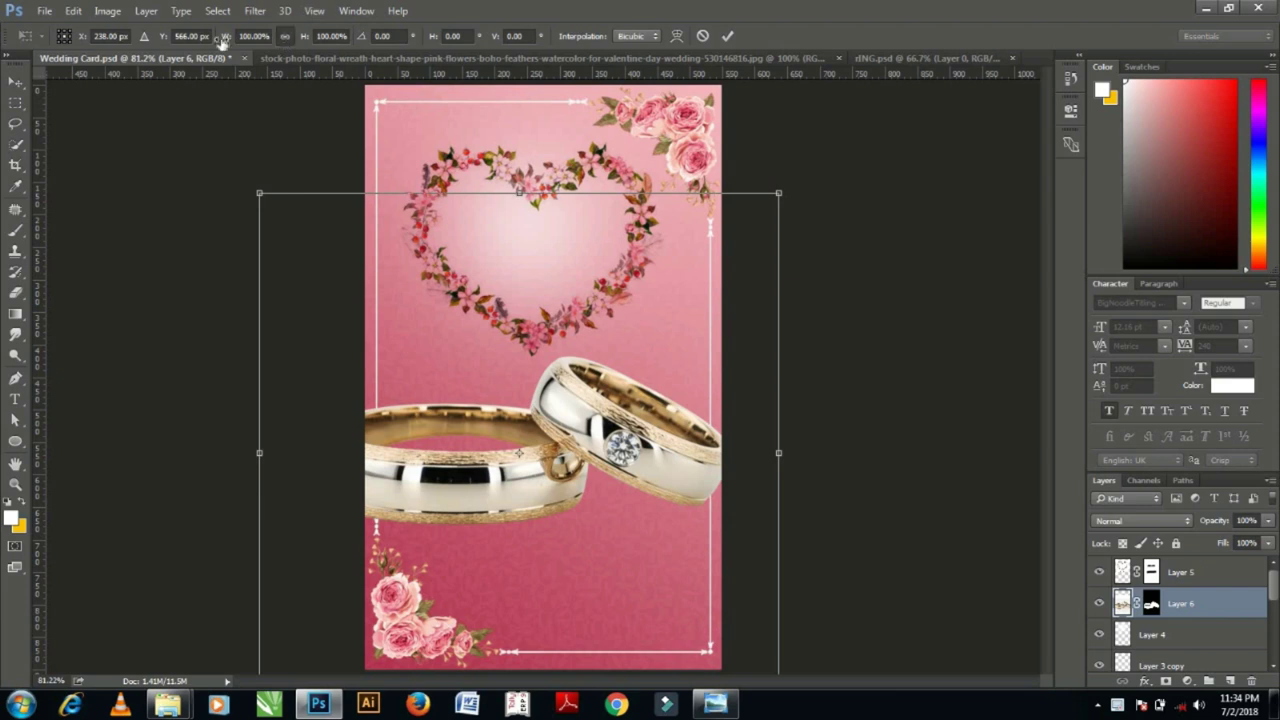
{"action": "mouse_move", "coordinate": [220, 37]}
{"action": "left_mouse_down"}
{"action": "mouse_move", "coordinate": [195, 5]}
{"action": "mouse_move", "coordinate": [165, 15]}
{"action": "left_mouse_up"}
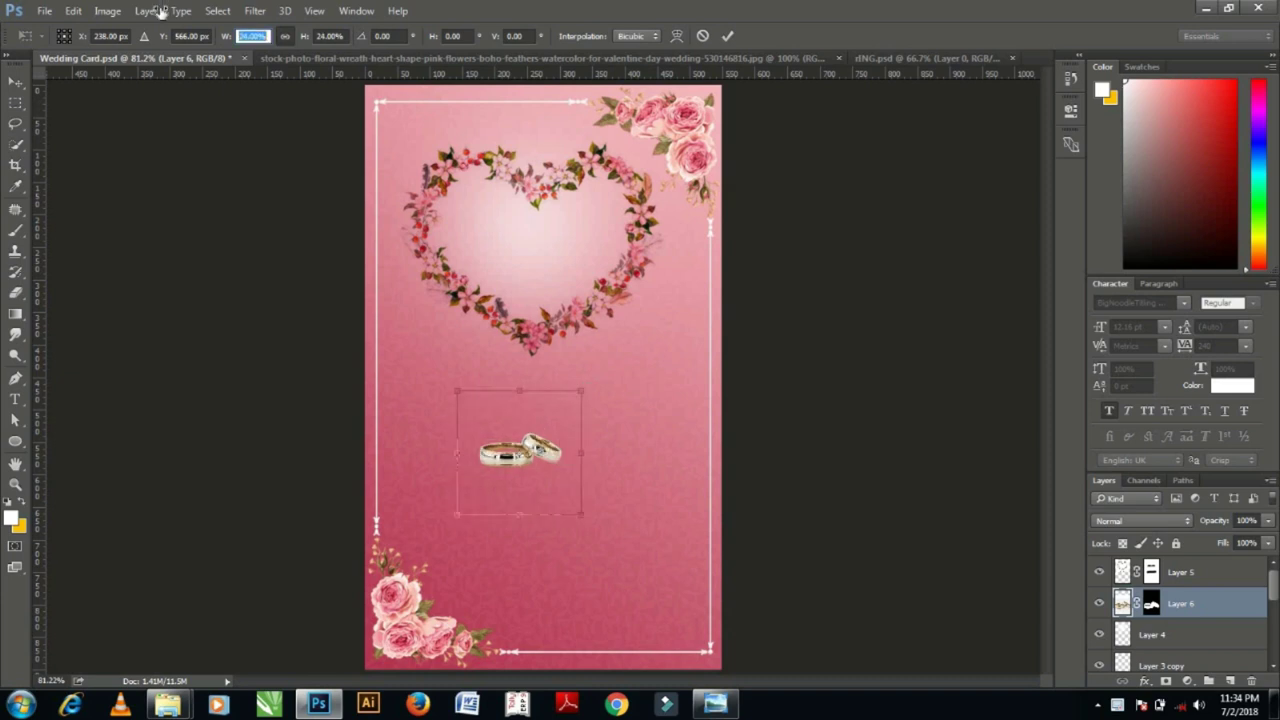
{"action": "key", "text": "Return"}
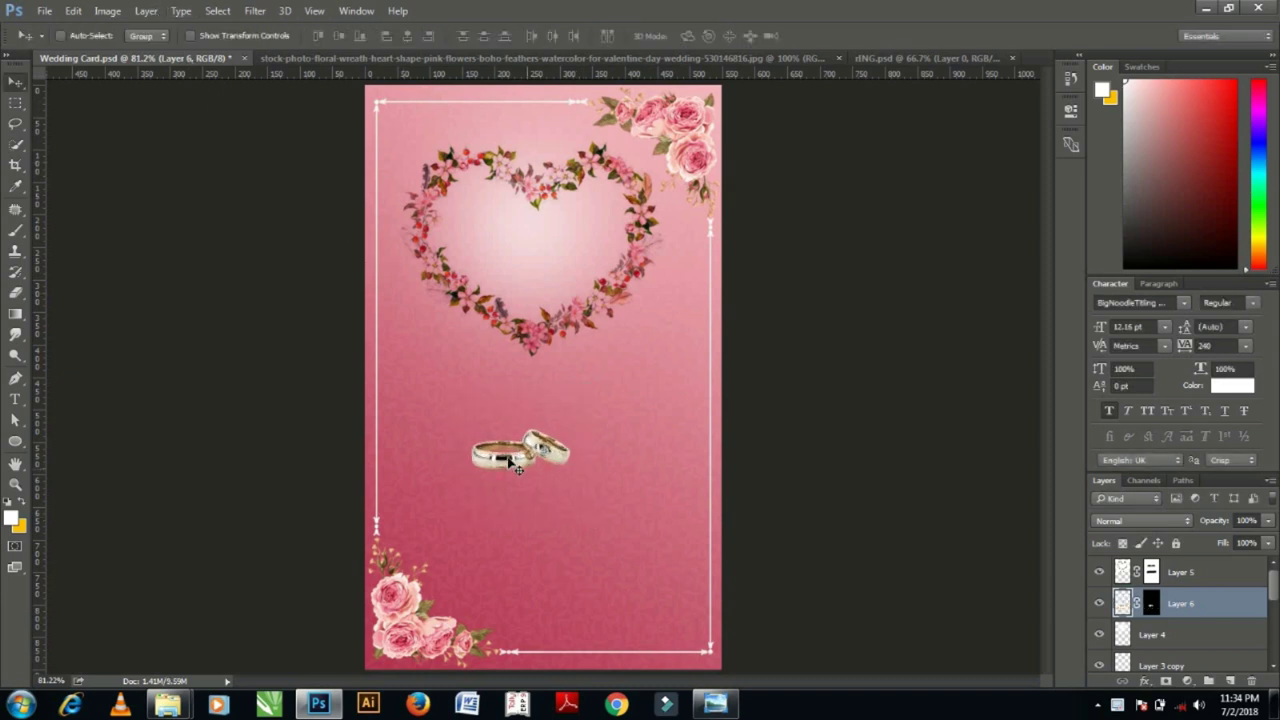
{"action": "left_click_drag", "start_coordinate": [514, 465], "coordinate": [522, 397]}
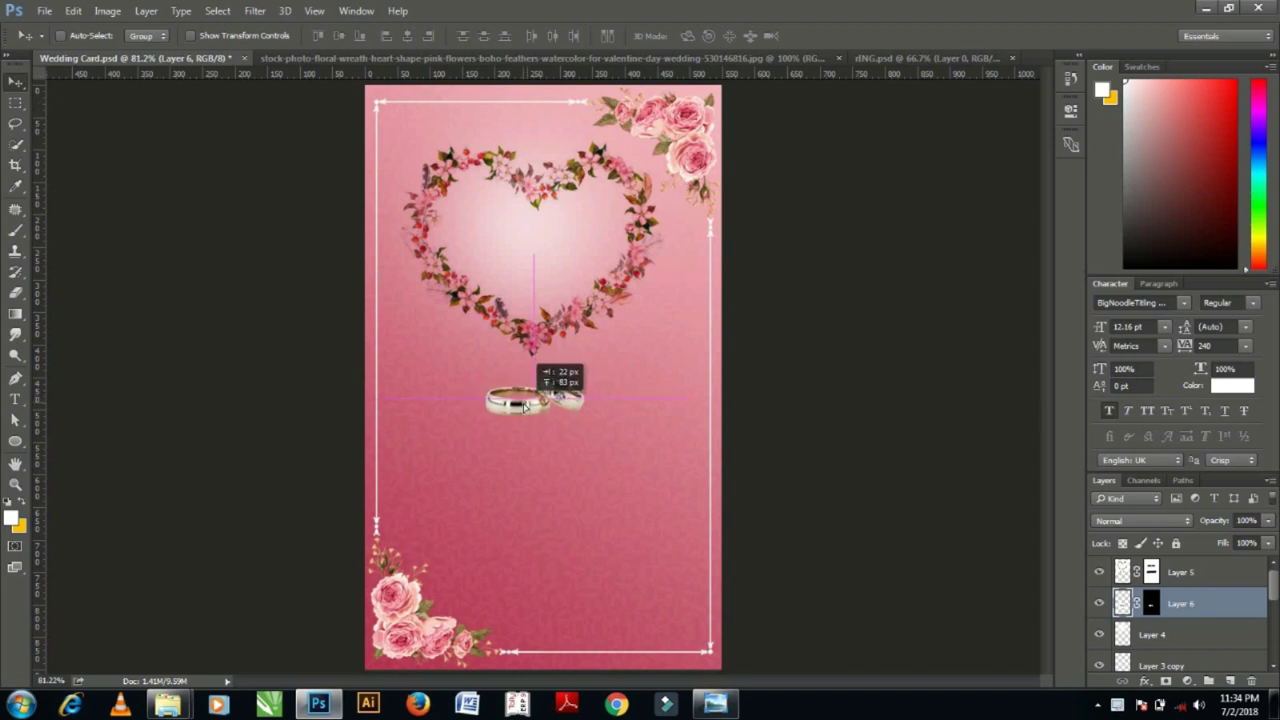
{"action": "left_click_drag", "start_coordinate": [522, 397], "coordinate": [524, 398]}
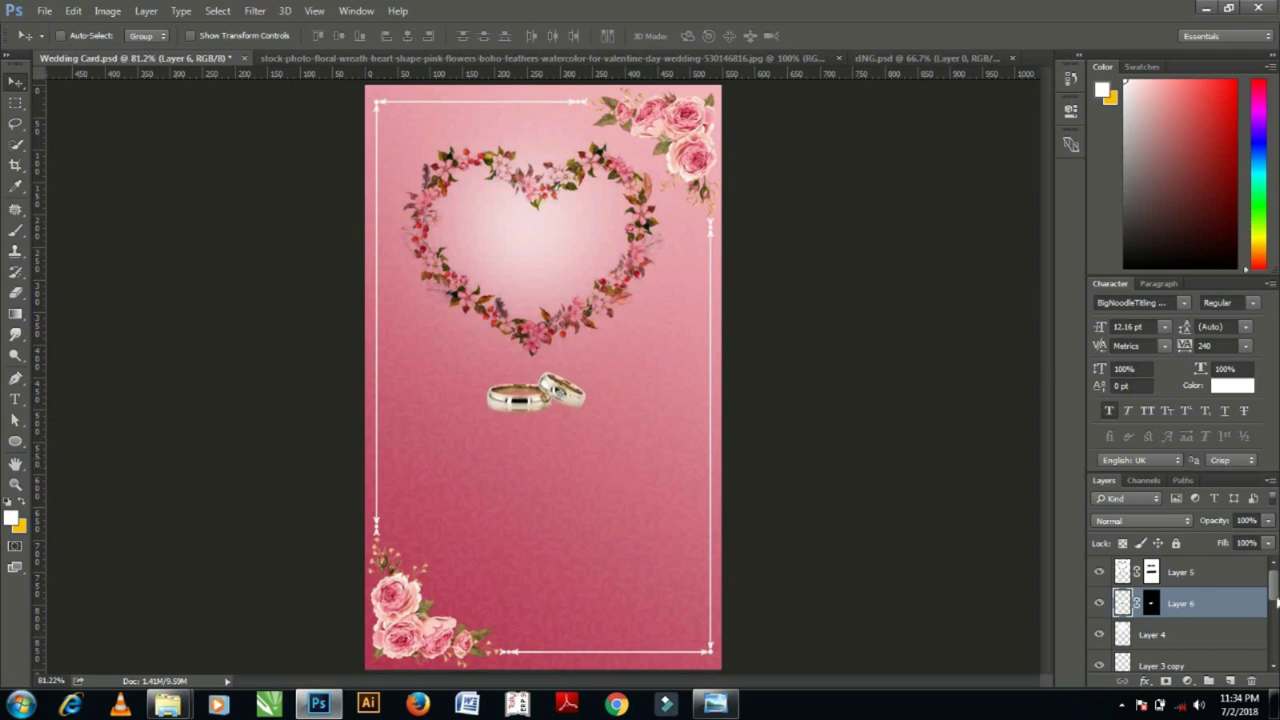
{"action": "key", "text": "ctrl+j"}
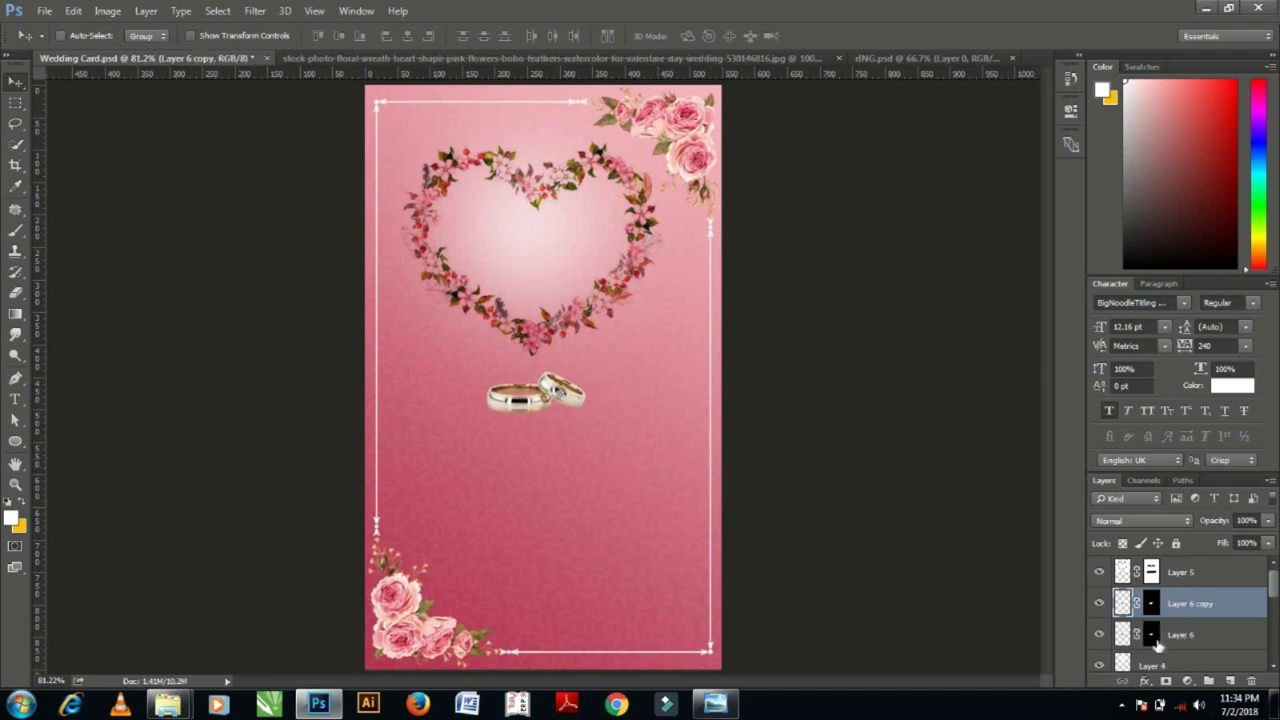
Delete Layer 6's original mask, set it to Multiply, and add a fresh white layer mask.
{"action": "right_click", "coordinate": [1153, 640]}
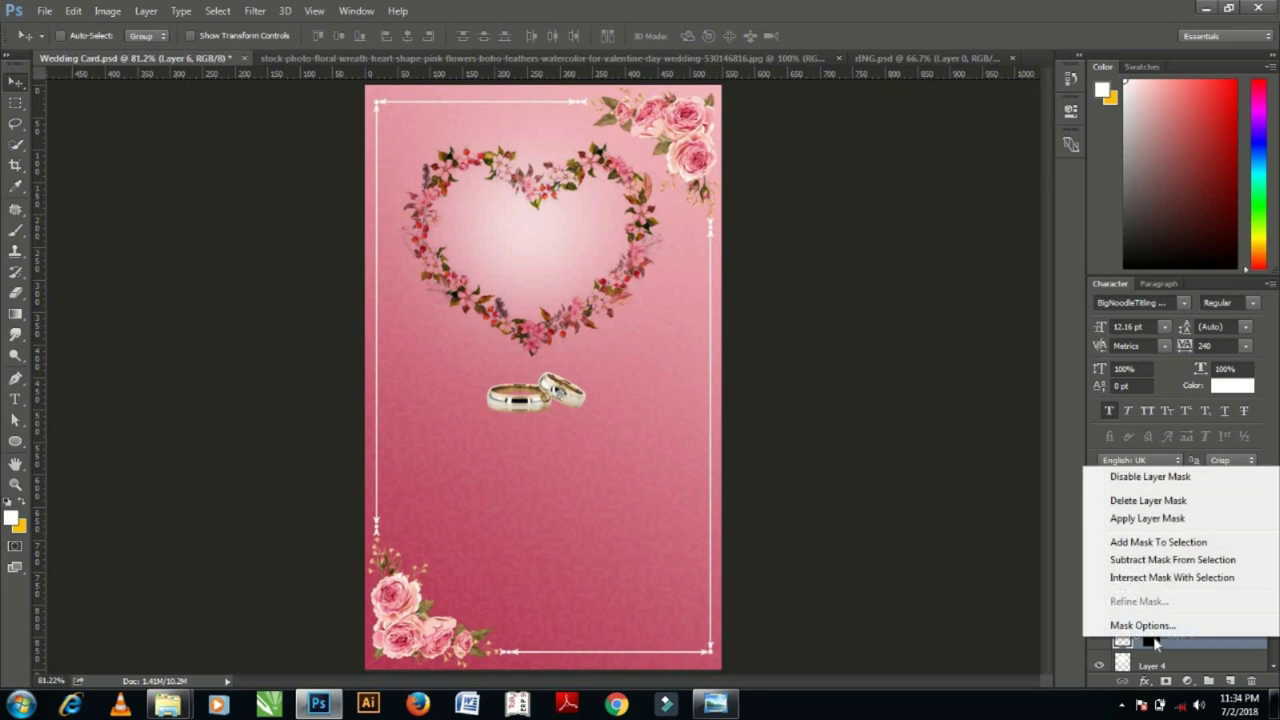
{"action": "left_click", "coordinate": [1133, 500]}
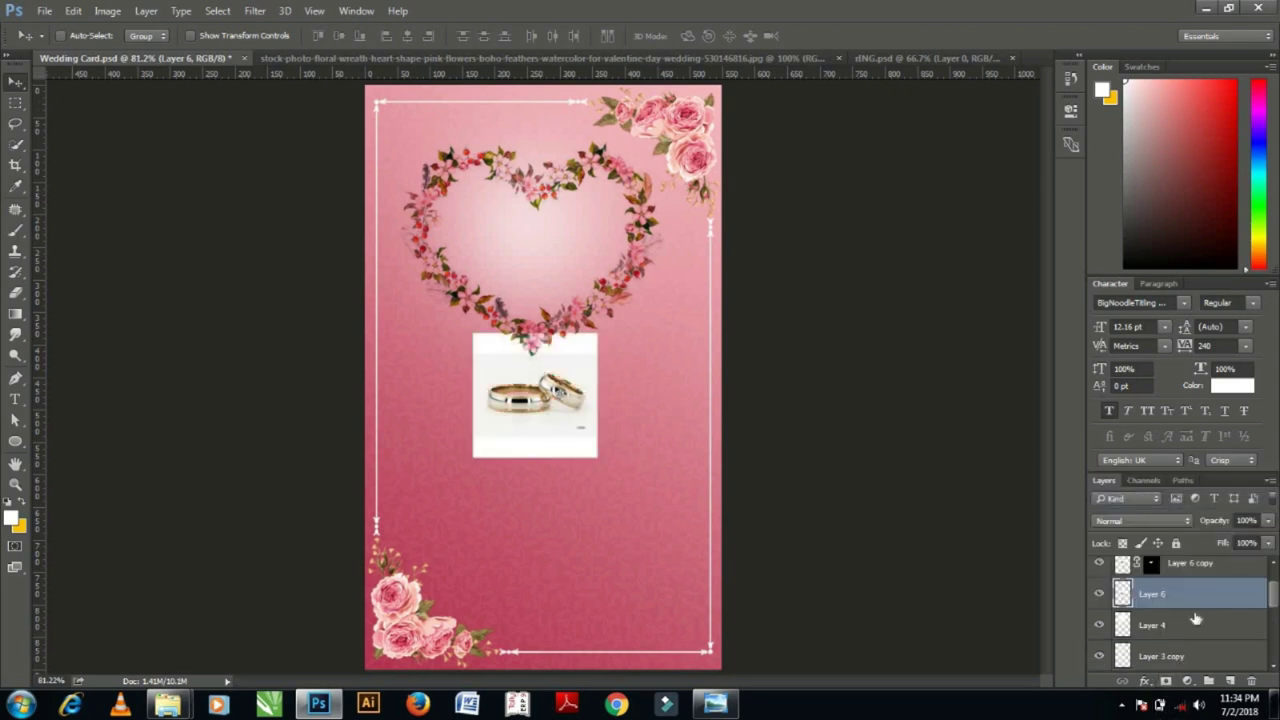
{"action": "left_click", "coordinate": [1140, 520]}
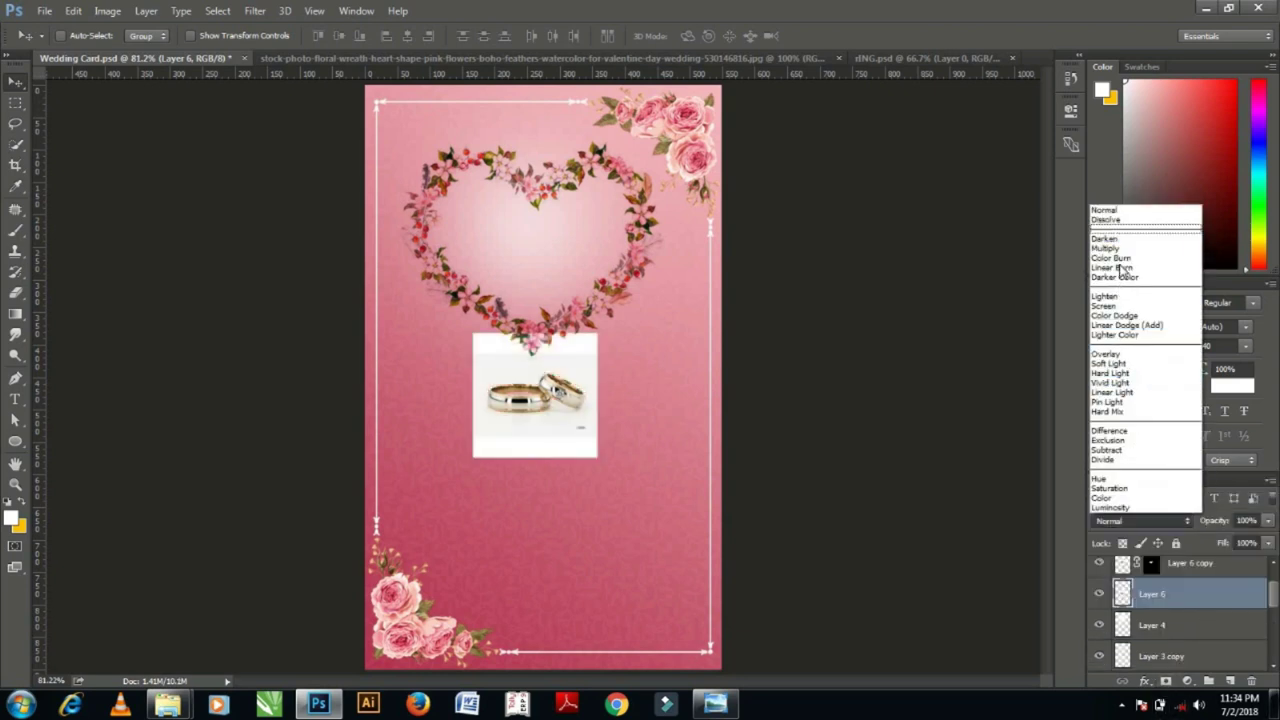
{"action": "left_click", "coordinate": [1116, 252]}
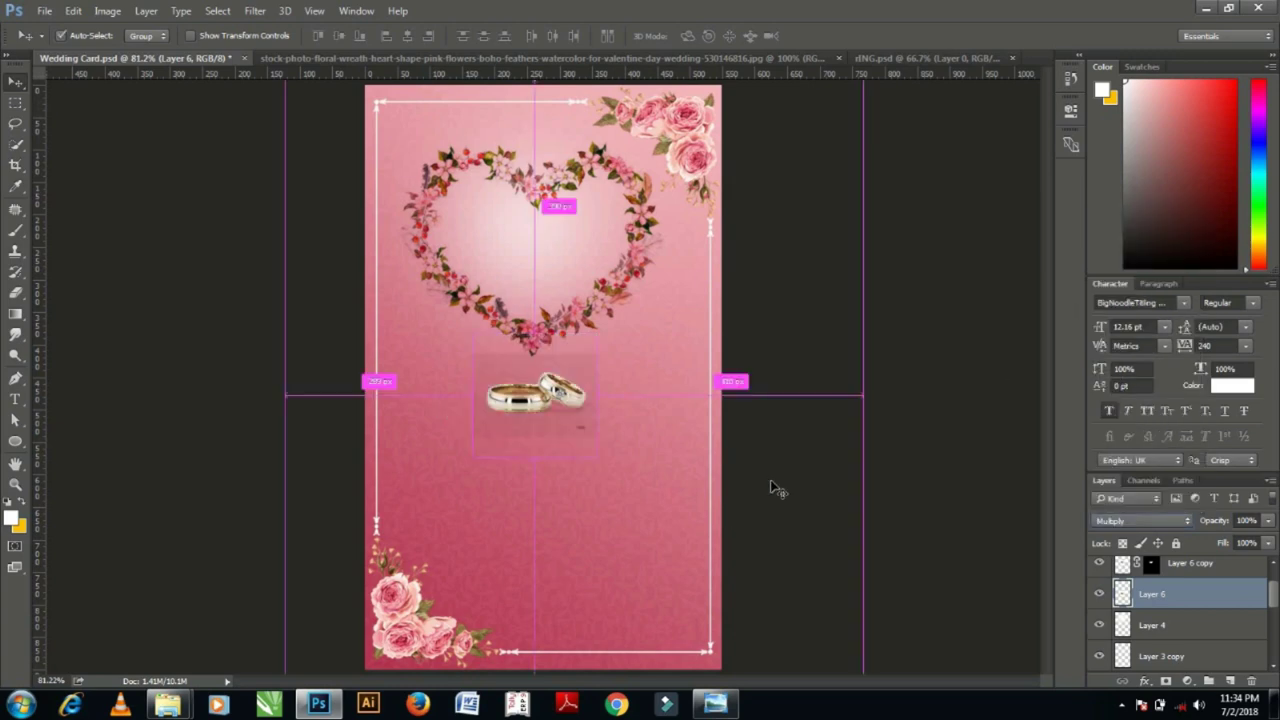
{"action": "key", "text": "ctrl+plus"}
{"action": "key", "text": "ctrl+plus"}
{"action": "key", "text": "ctrl+plus"}
{"action": "left_click", "coordinate": [1166, 681]}
{"action": "key", "text": "b"}
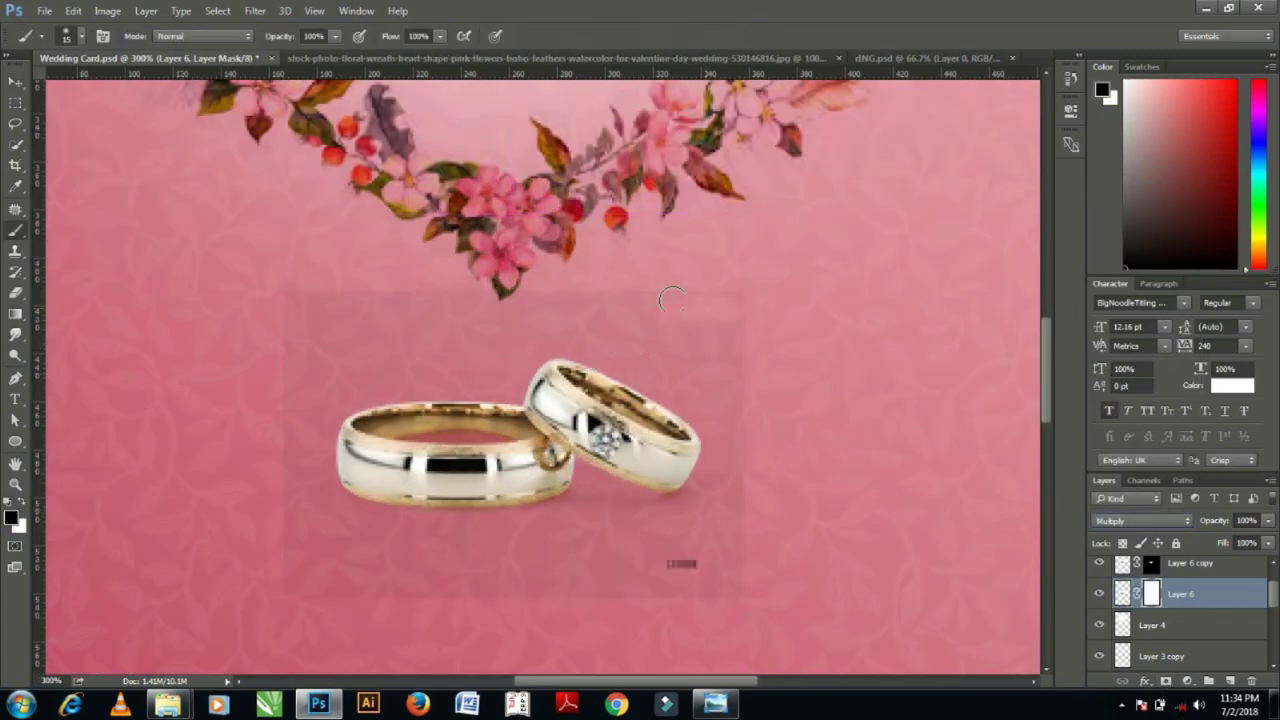
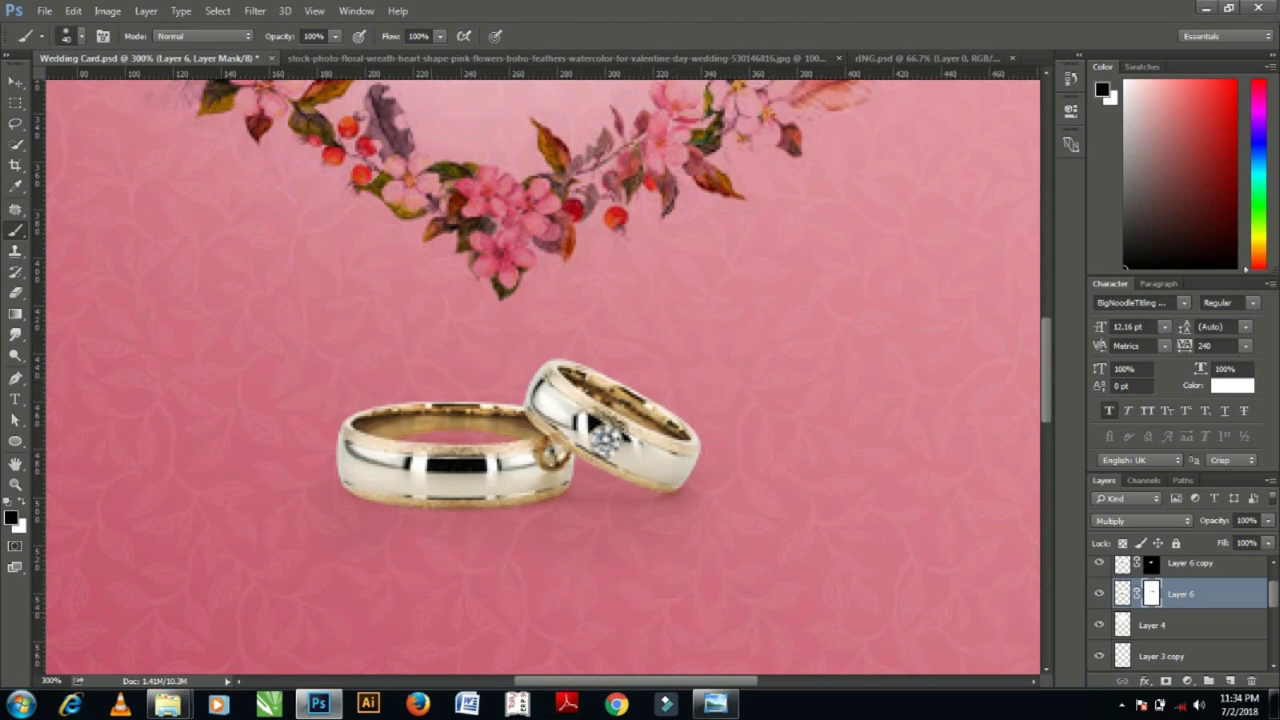
Select the Layer 6 copy rings layer and bring up the adjustment layer type list.
{"action": "left_click", "coordinate": [29, 89]}
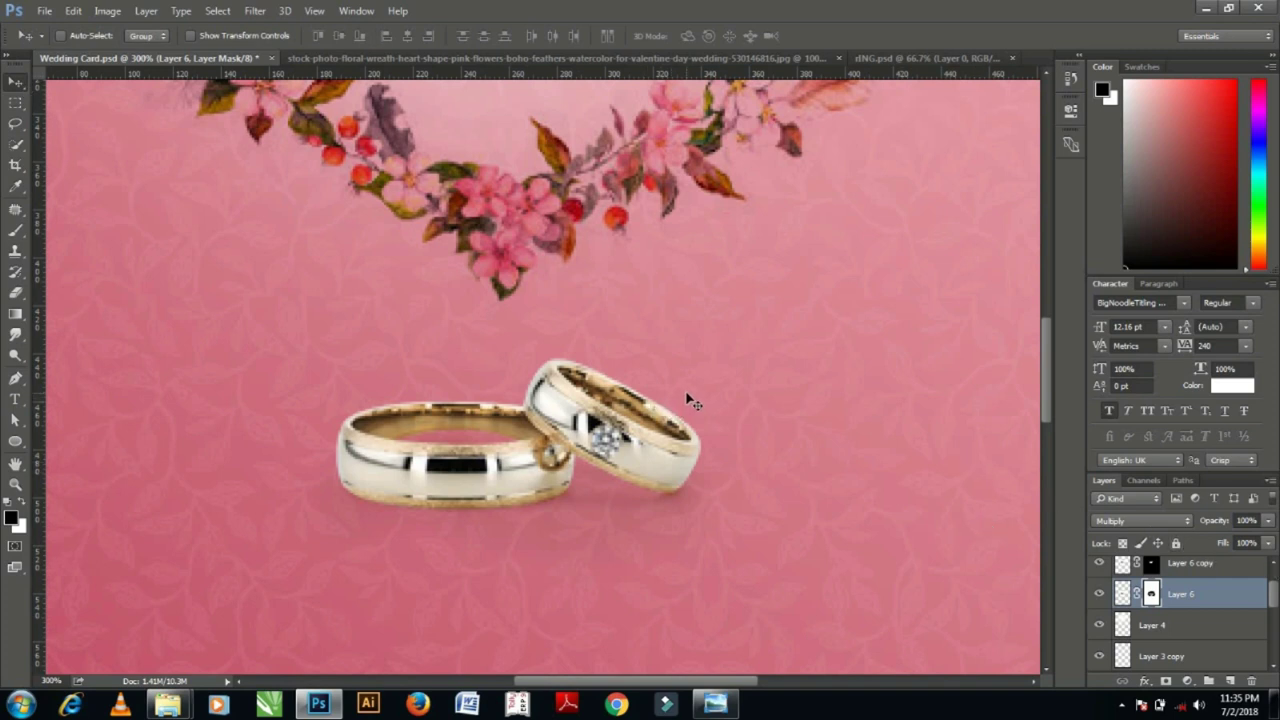
{"action": "left_click", "coordinate": [1189, 570]}
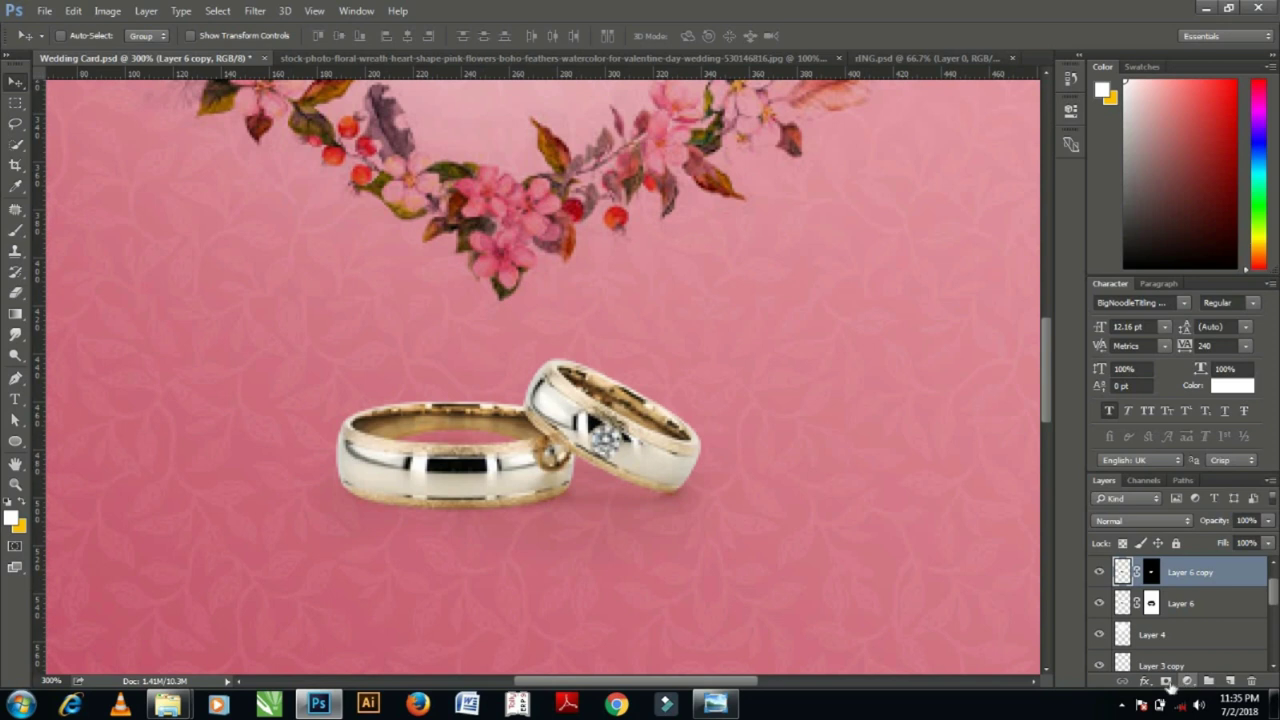
{"action": "left_click", "coordinate": [1187, 681]}
{"action": "left_click", "coordinate": [930, 551]}
{"action": "left_click", "coordinate": [1187, 681]}
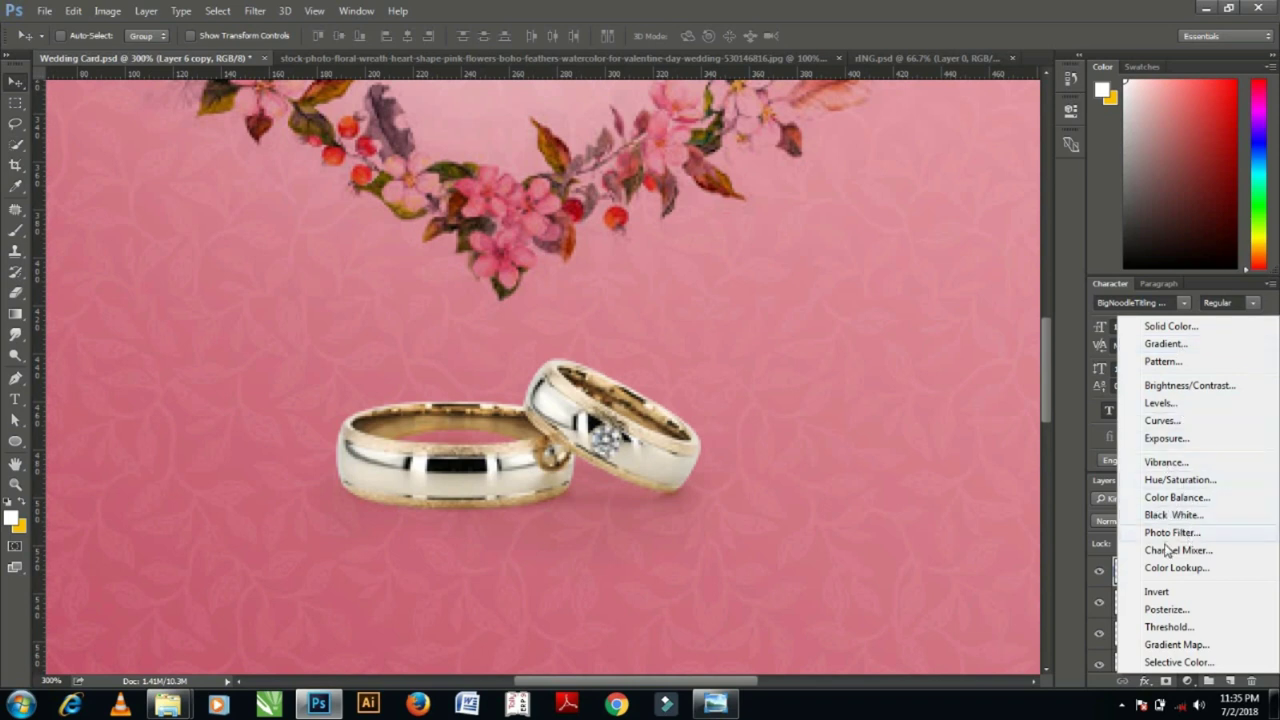
Add a Brightness/Contrast layer with lowered brightness, clipped to Layer 6 copy.
{"action": "left_click", "coordinate": [1160, 387]}
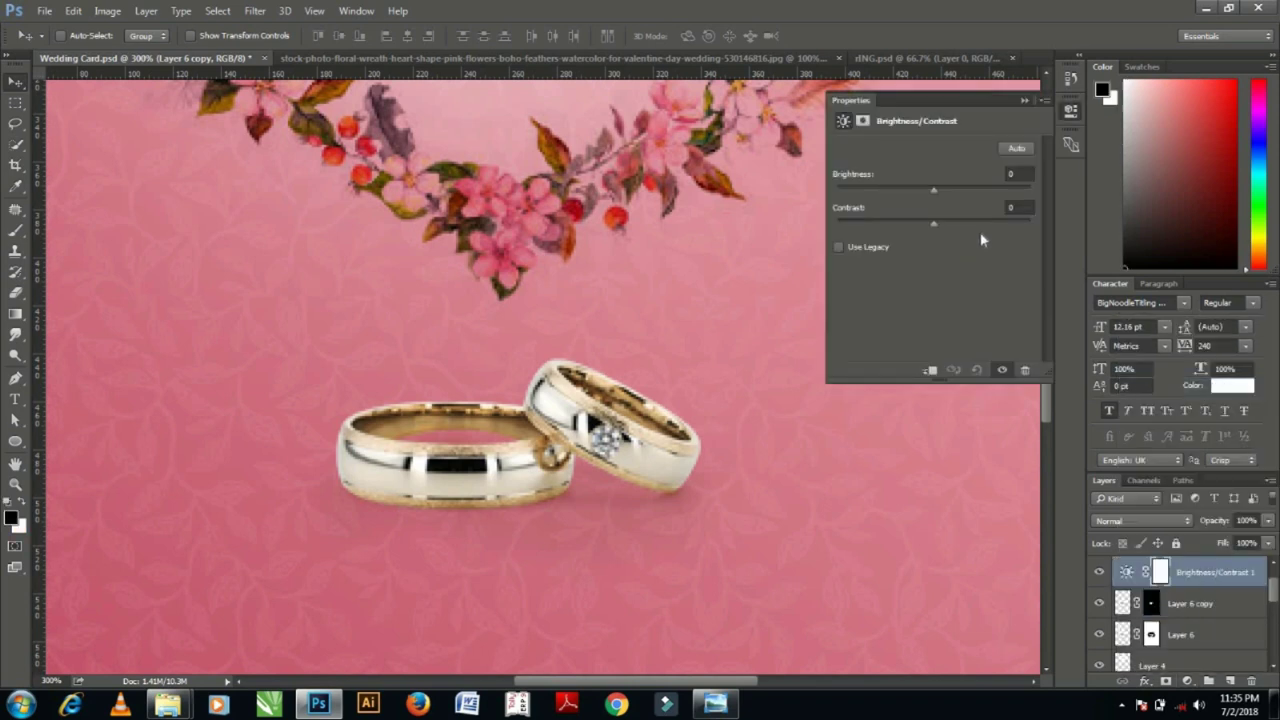
{"action": "left_click", "coordinate": [859, 198]}
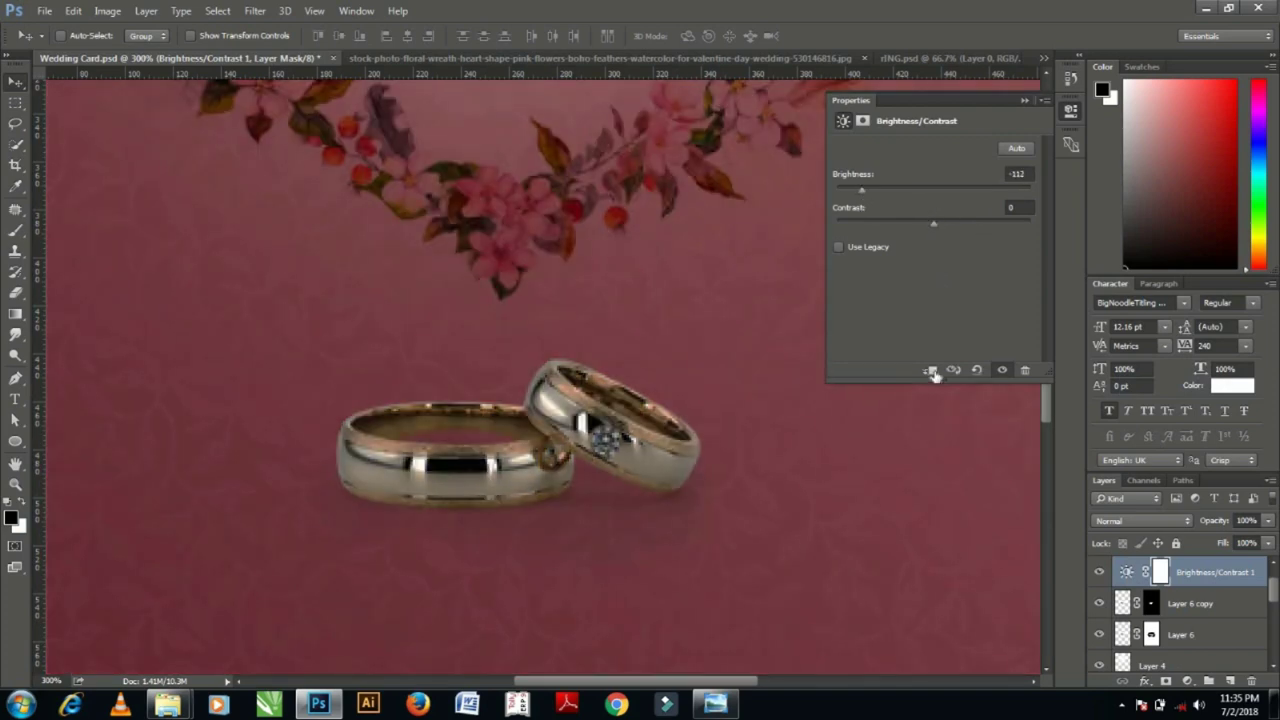
{"action": "left_click", "coordinate": [930, 370]}
{"action": "left_click", "coordinate": [1023, 101]}
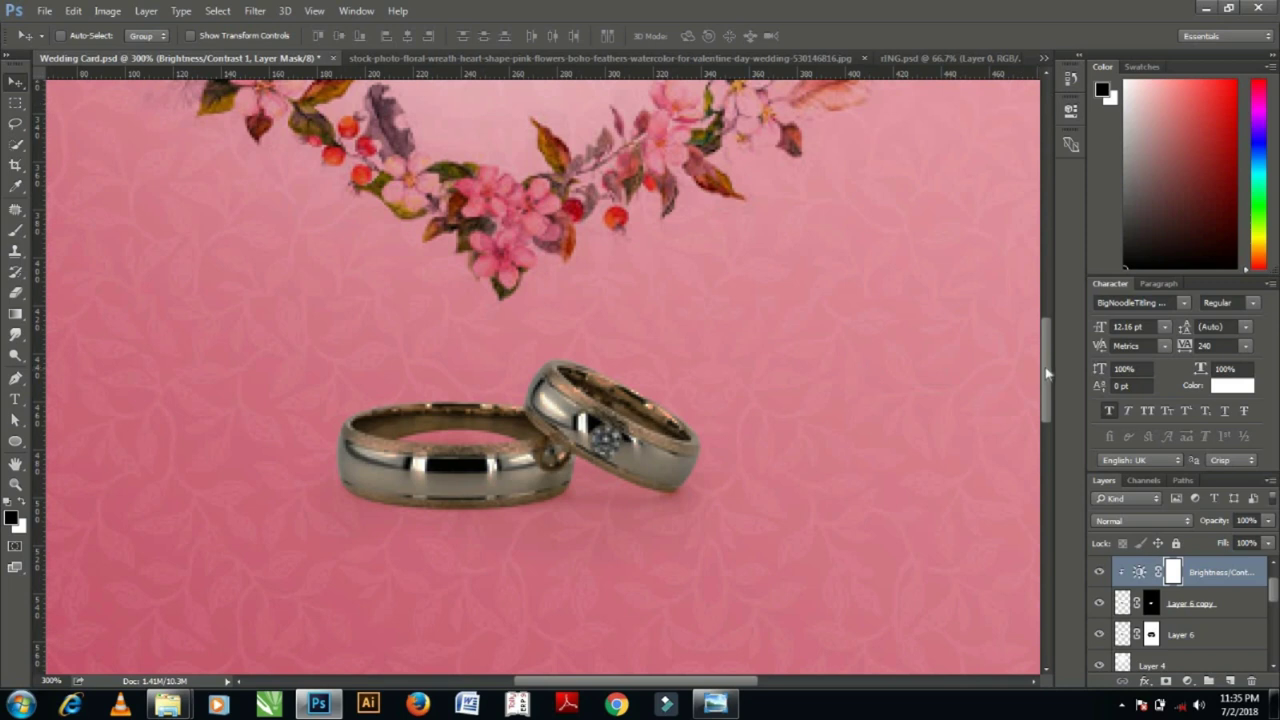
Fill the adjustment mask black and paint white along the rings' bottom and left edges.
{"action": "key", "text": "b"}
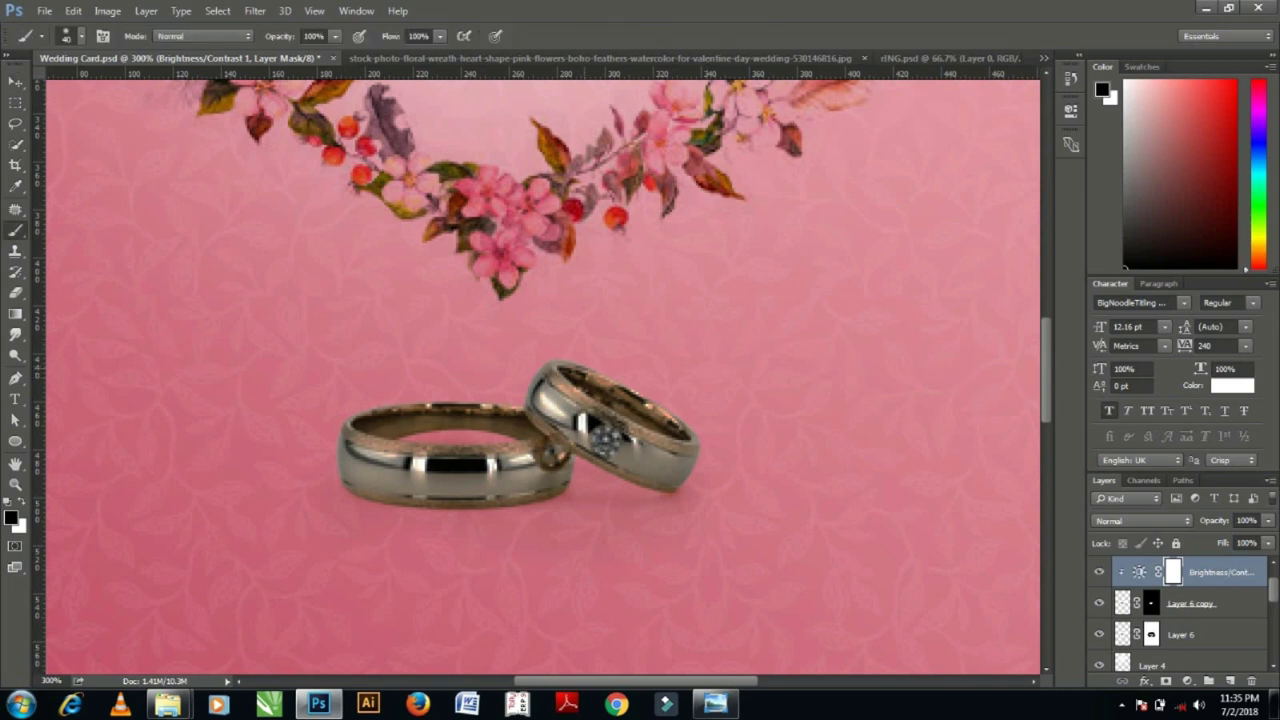
{"action": "left_click_drag", "start_coordinate": [545, 385], "coordinate": [620, 372]}
{"action": "left_click_drag", "start_coordinate": [545, 385], "coordinate": [620, 372]}
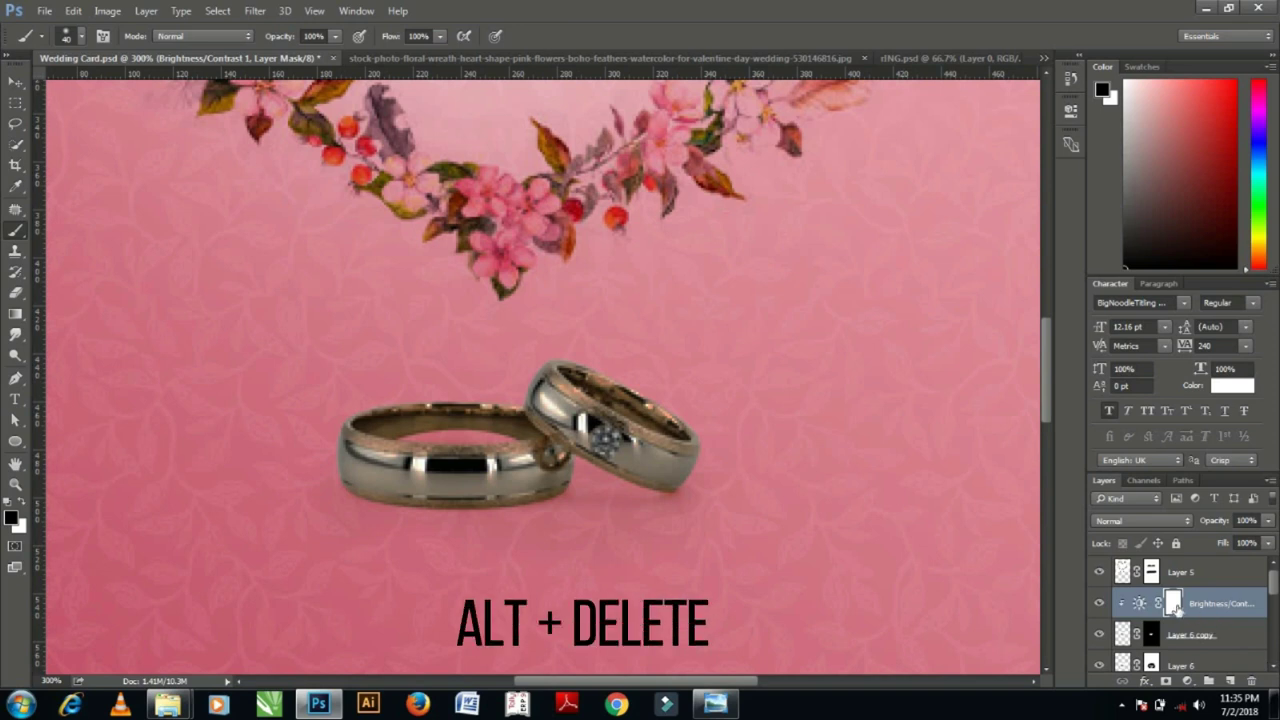
{"action": "key", "text": "alt+Delete"}
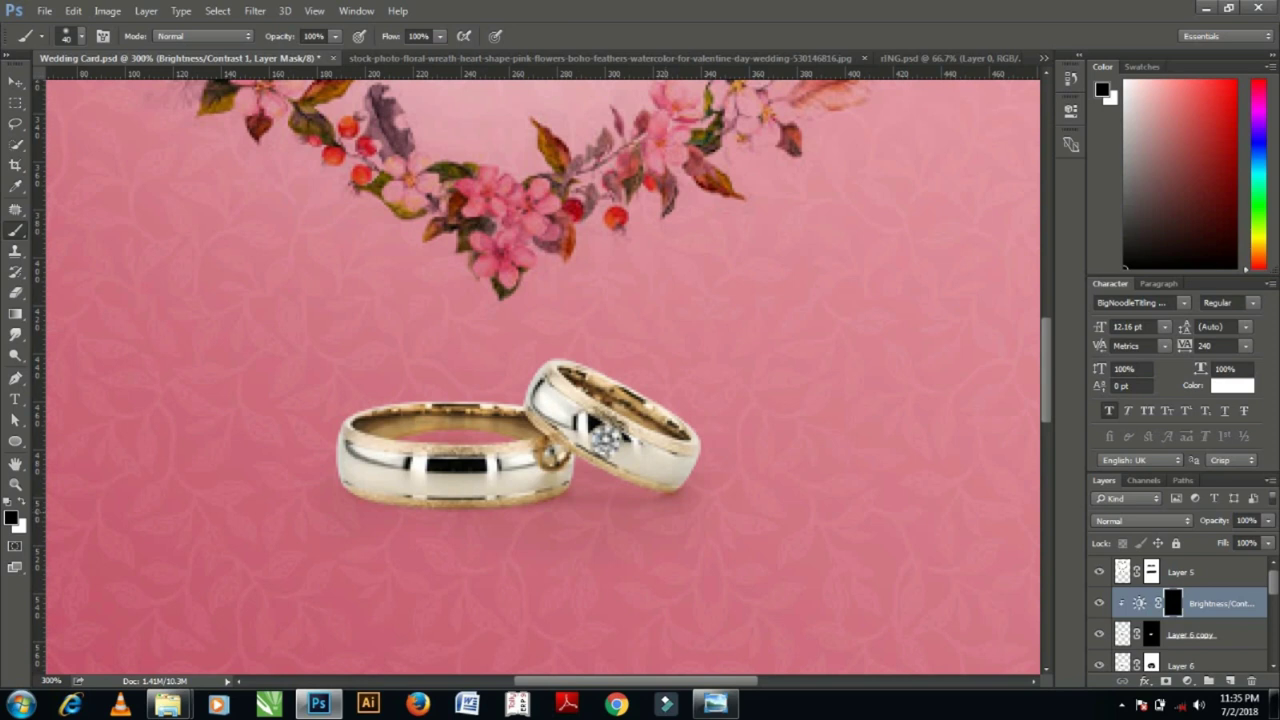
{"action": "key", "text": "x"}
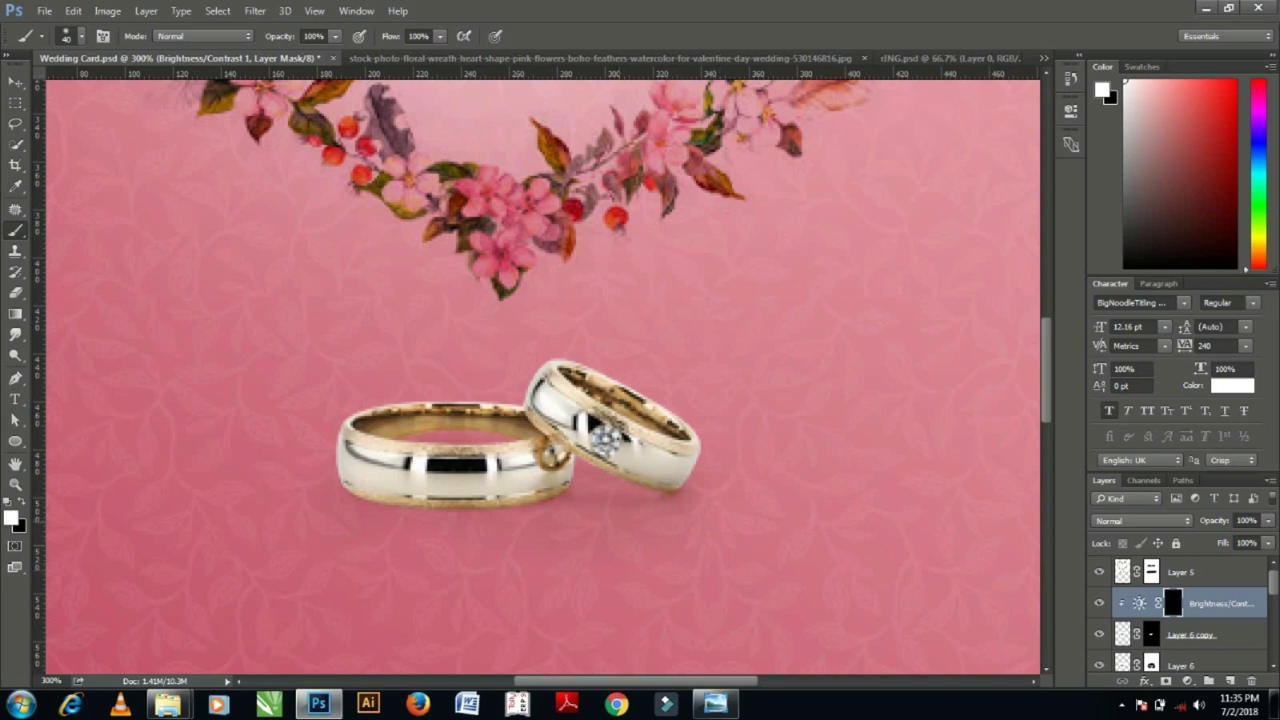
{"action": "mouse_move", "coordinate": [551, 492]}
{"action": "left_mouse_down"}
{"action": "mouse_move", "coordinate": [345, 490]}
{"action": "mouse_move", "coordinate": [464, 500]}
{"action": "left_mouse_up"}
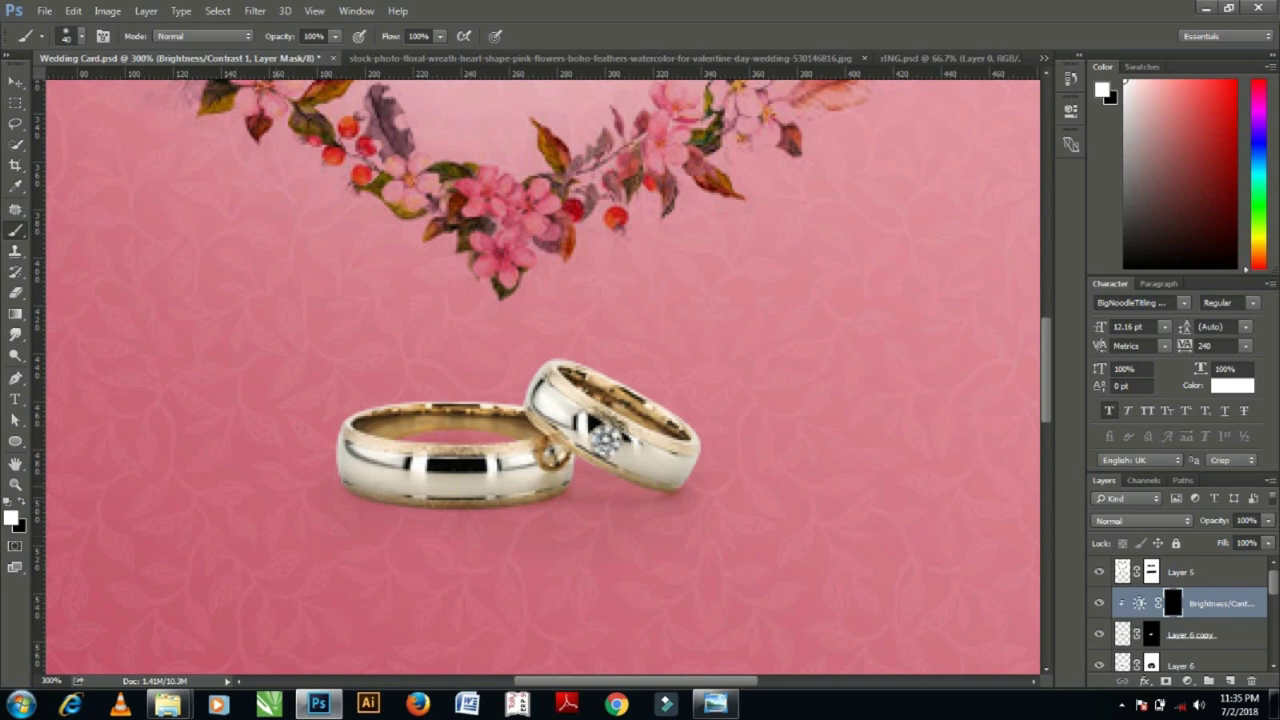
{"action": "left_click_drag", "start_coordinate": [352, 488], "coordinate": [342, 458]}
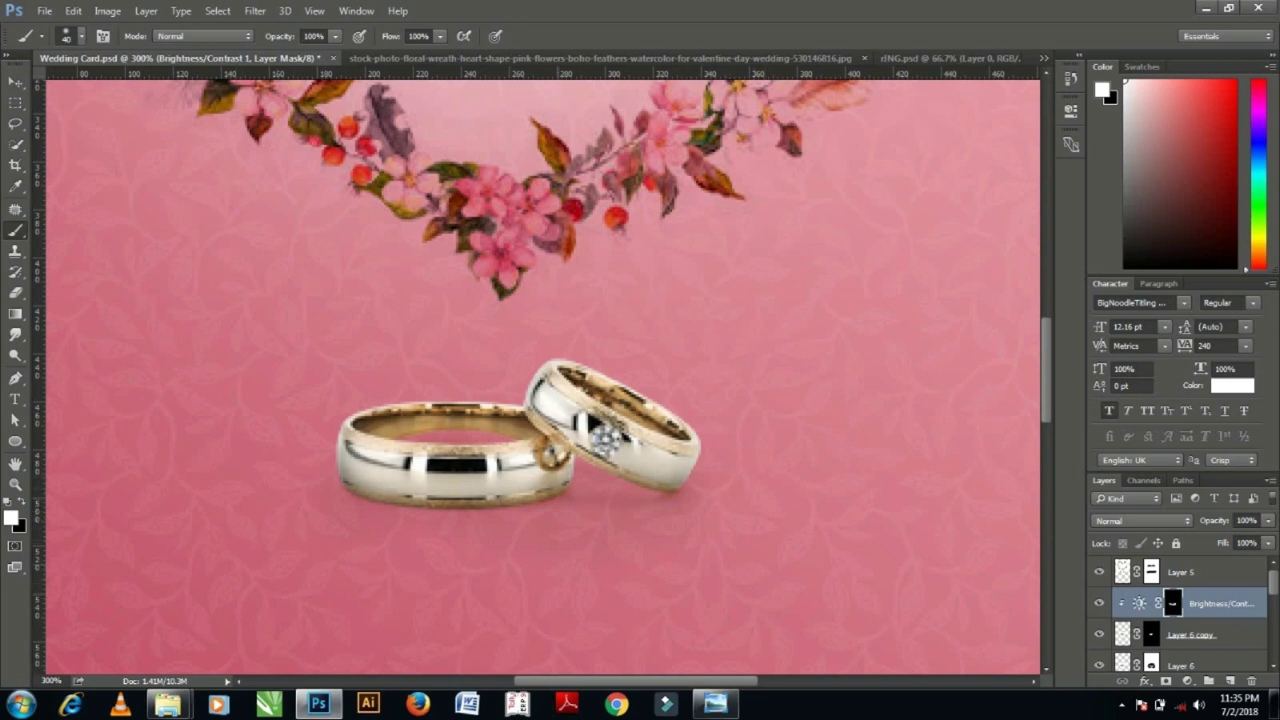
Set the adjustment layer's Fill to 91%.
{"action": "left_click", "coordinate": [16, 81]}
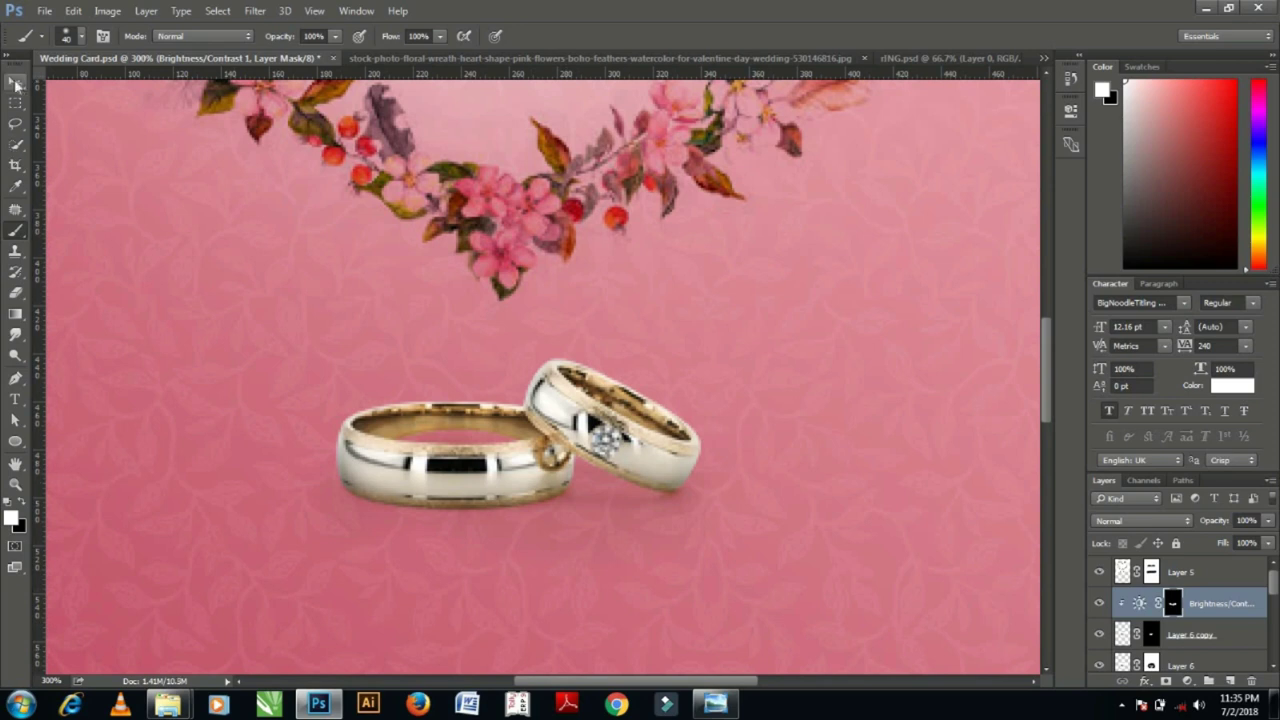
{"action": "left_click", "coordinate": [1269, 545]}
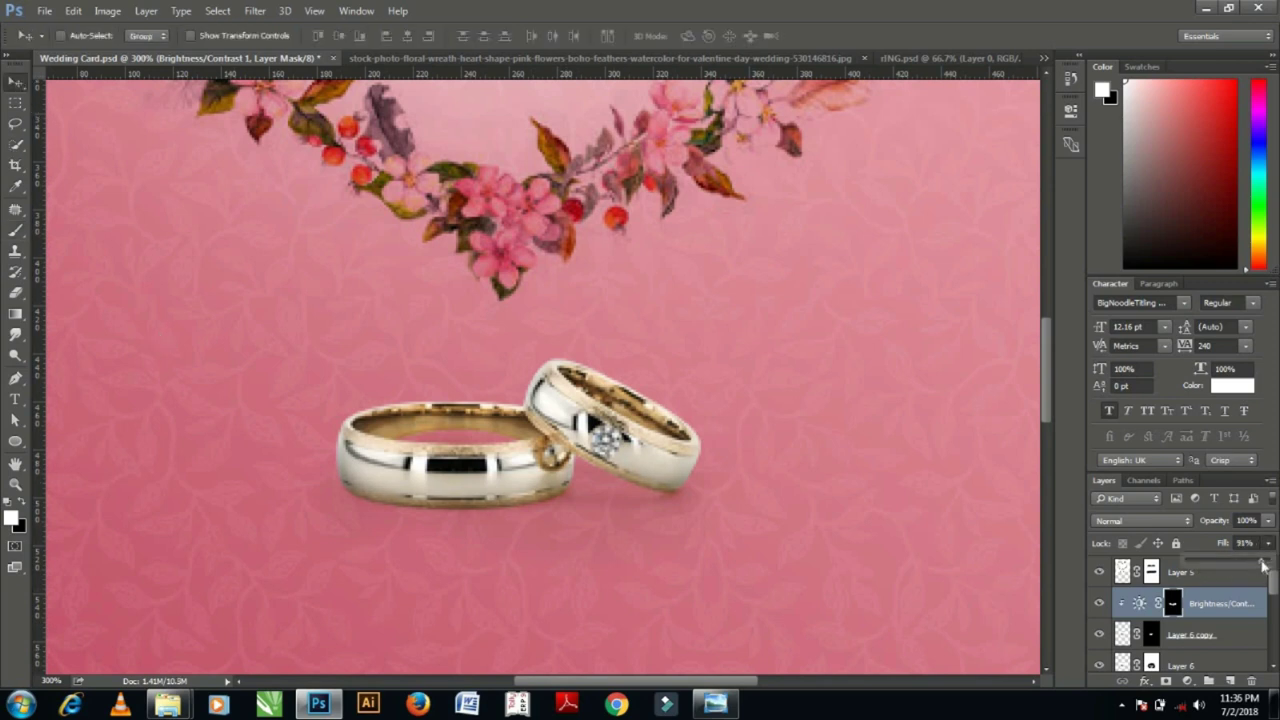
{"action": "left_click", "coordinate": [766, 532]}
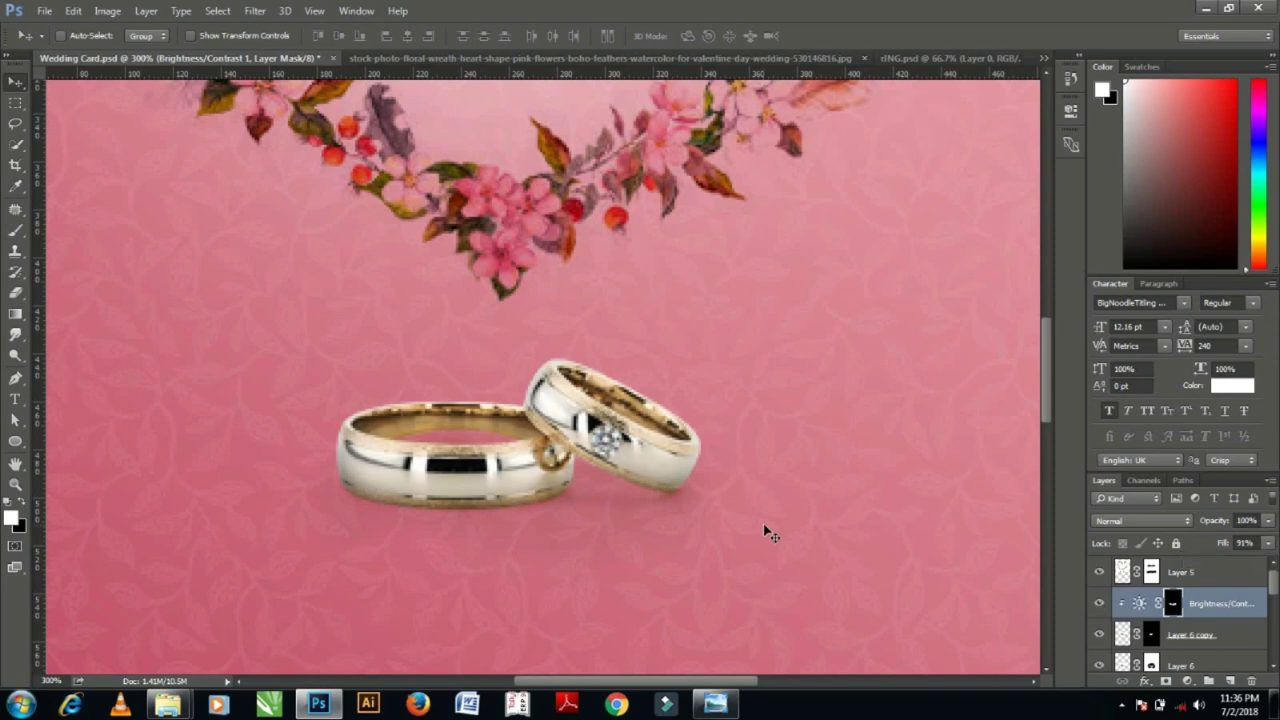
Fit the whole card on screen, select Layer 5 from the canvas, and choose the Horizontal Type tool.
{"action": "key", "text": "ctrl+minus"}
{"action": "key", "text": "ctrl+minus"}
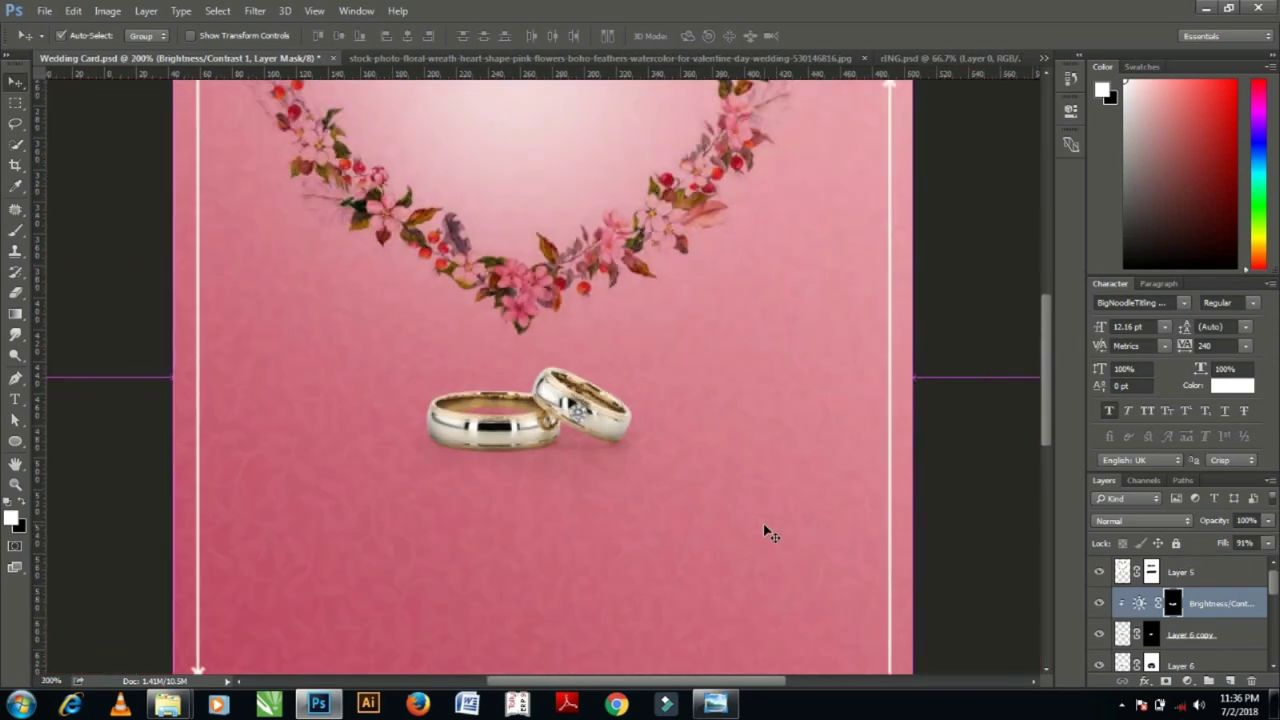
{"action": "key", "text": "ctrl+0"}
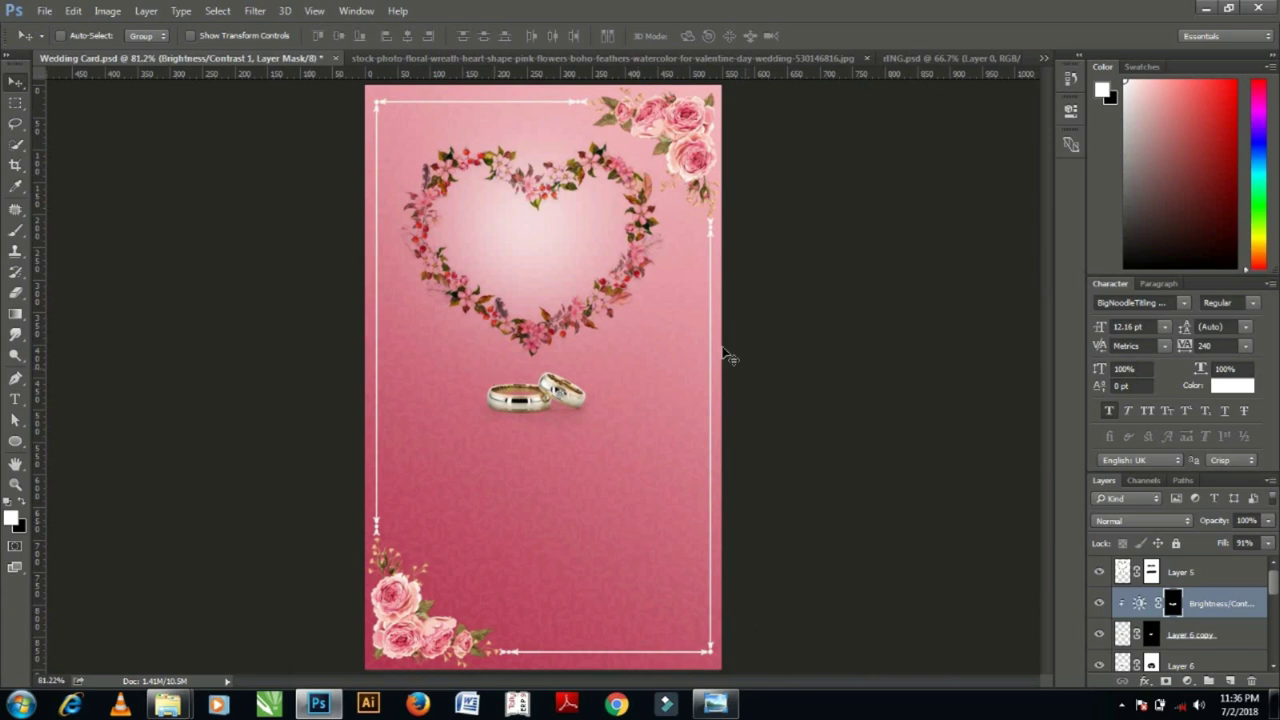
{"action": "right_click", "coordinate": [598, 257]}
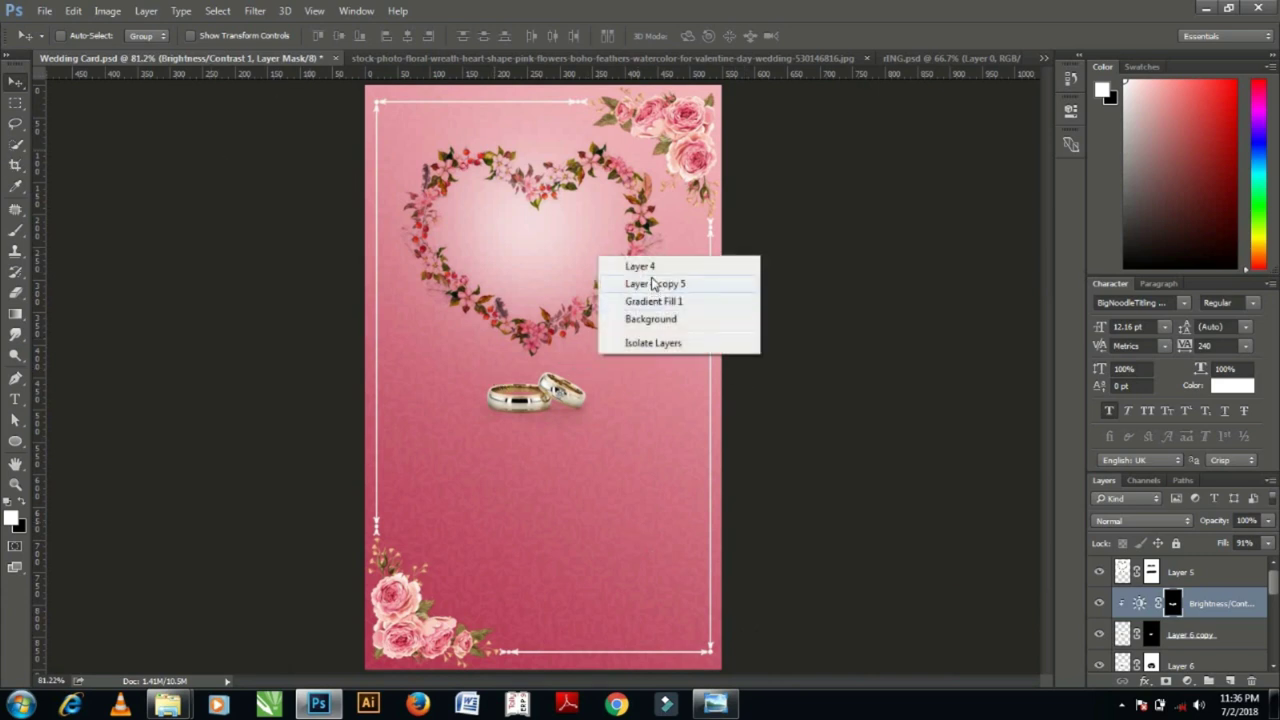
{"action": "left_click", "coordinate": [655, 284]}
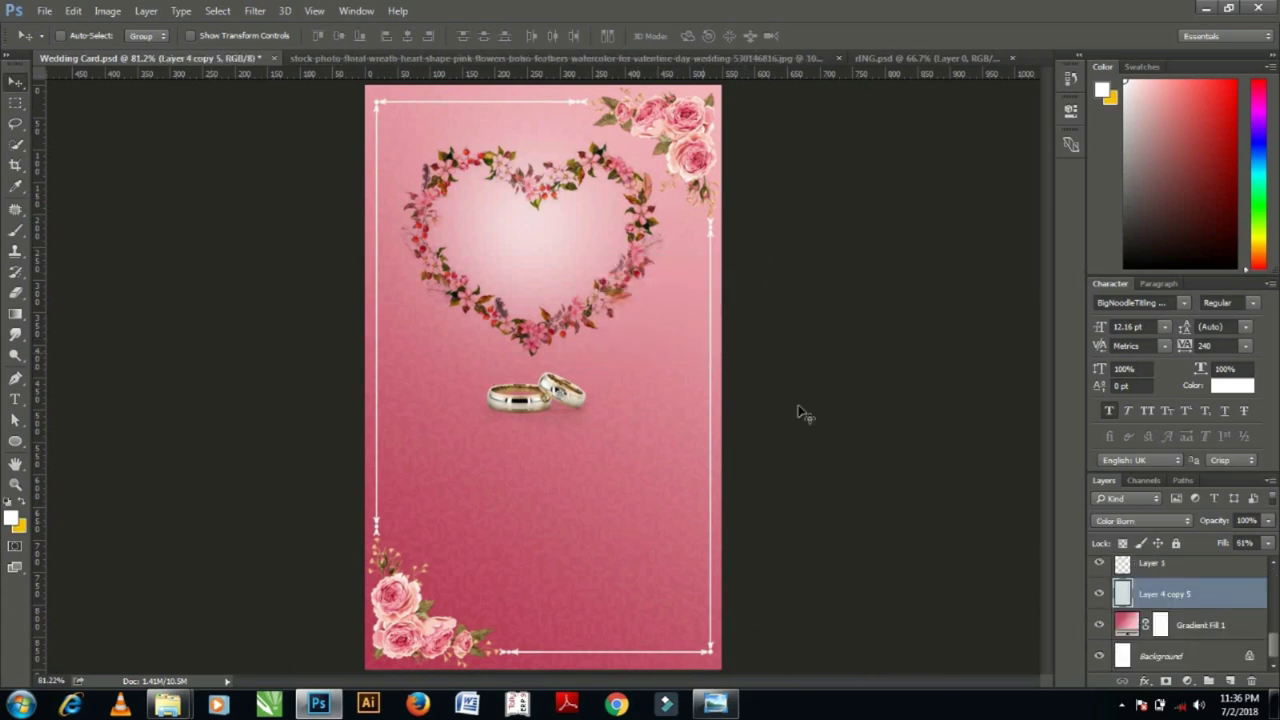
{"action": "right_click", "coordinate": [541, 181]}
{"action": "left_click", "coordinate": [575, 190]}
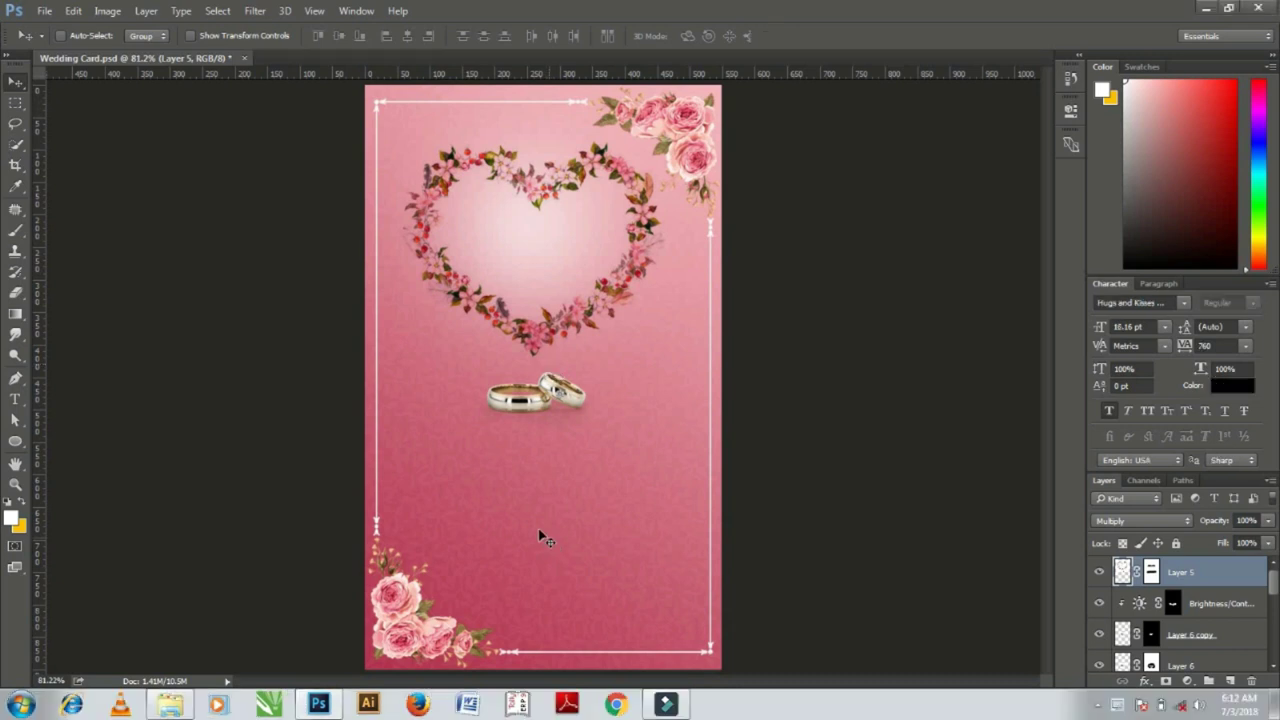
{"action": "left_click", "coordinate": [15, 398]}
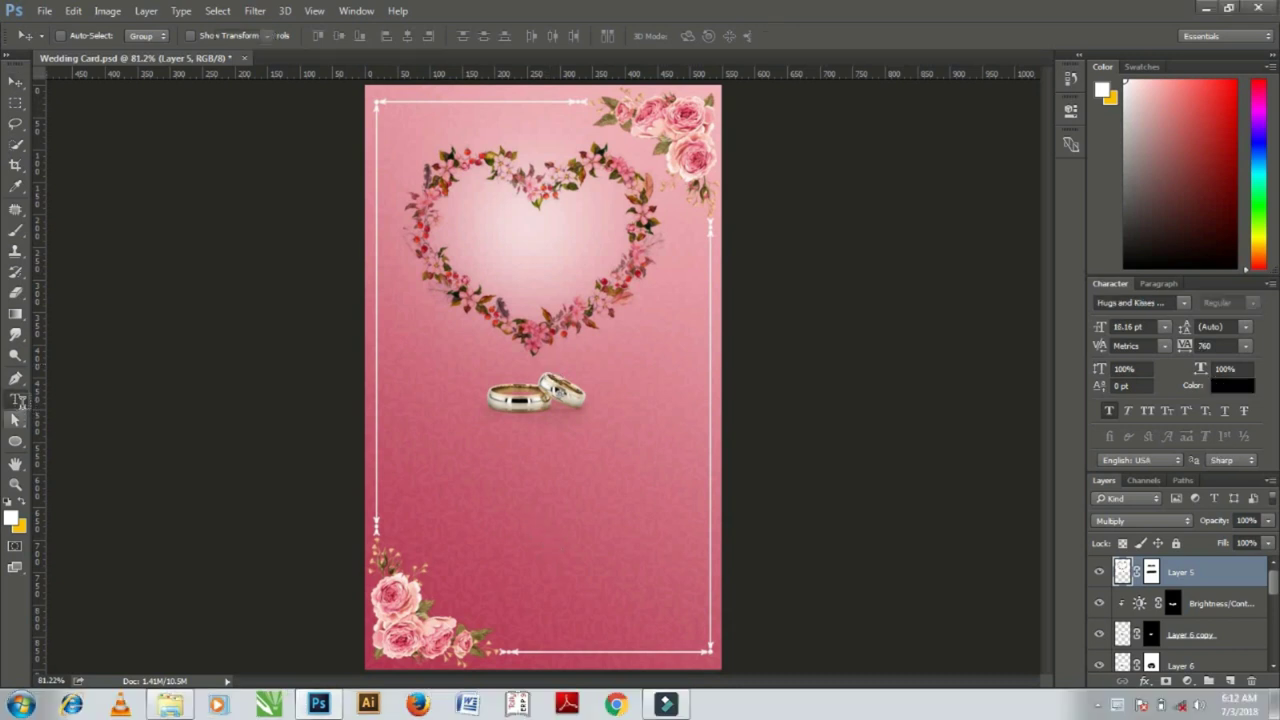
Type an 'M' below the rings, duplicate it, and change the original letter to 'K'.
{"action": "left_click", "coordinate": [502, 540]}
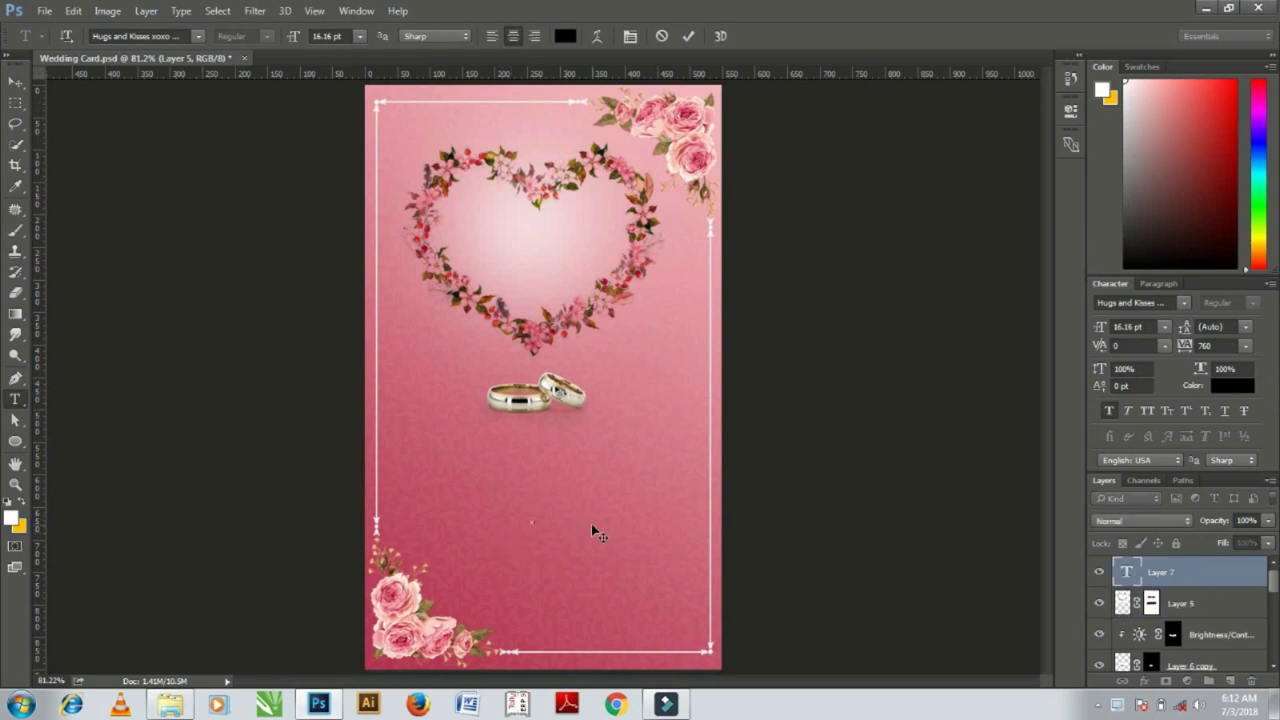
{"action": "type", "text": "m"}
{"action": "key", "text": "BackSpace"}
{"action": "type", "text": "M"}
{"action": "left_click", "coordinate": [15, 81]}
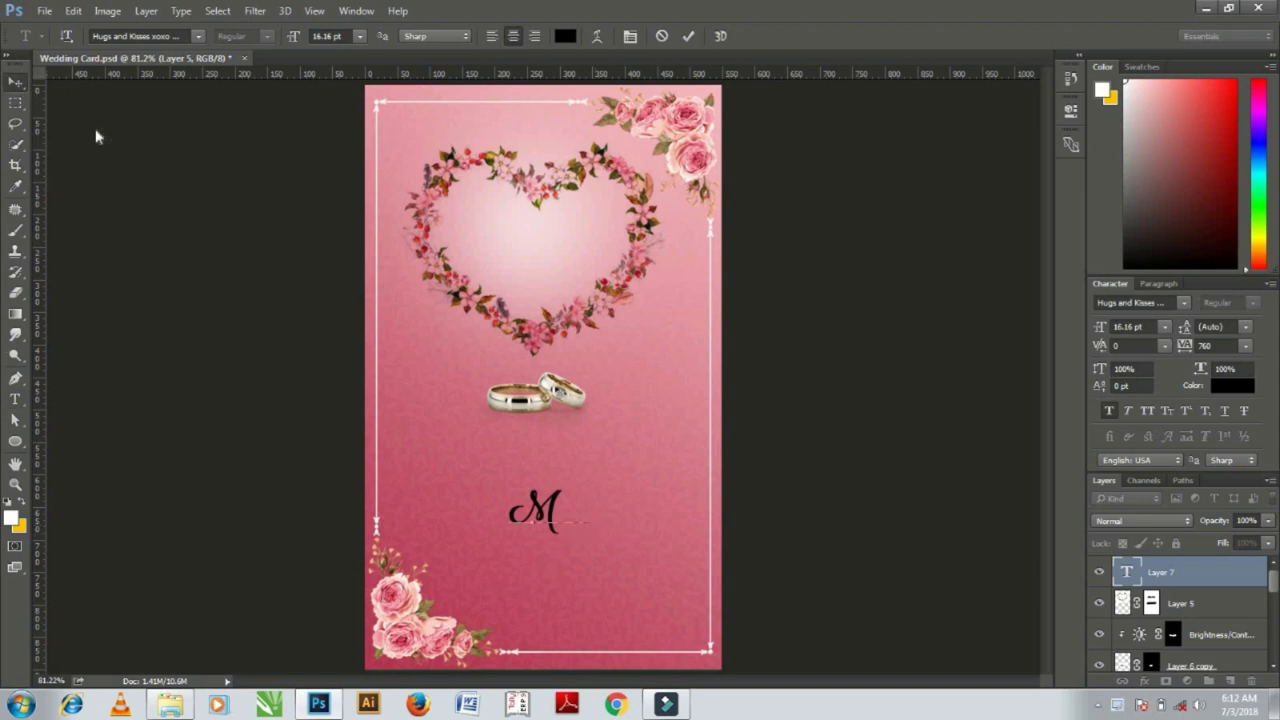
{"action": "left_click_drag", "start_coordinate": [642, 516], "coordinate": [603, 478]}
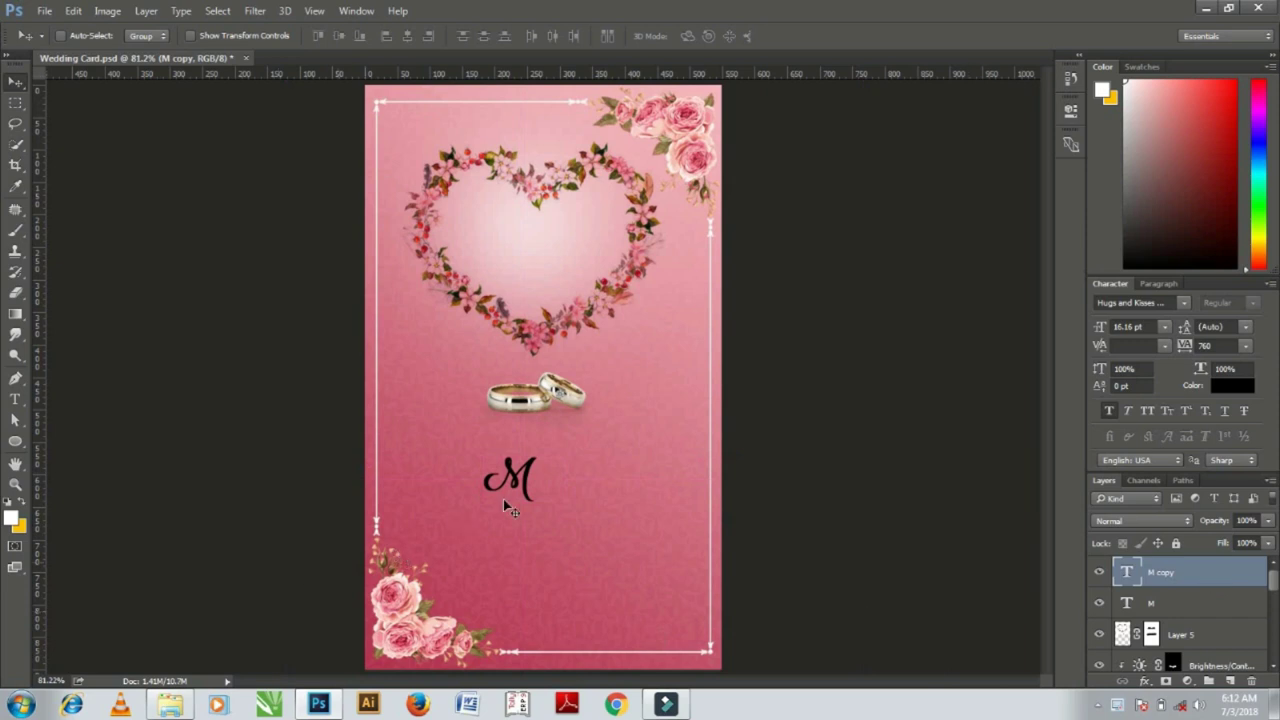
{"action": "left_click_drag", "start_coordinate": [583, 543], "coordinate": [647, 575]}
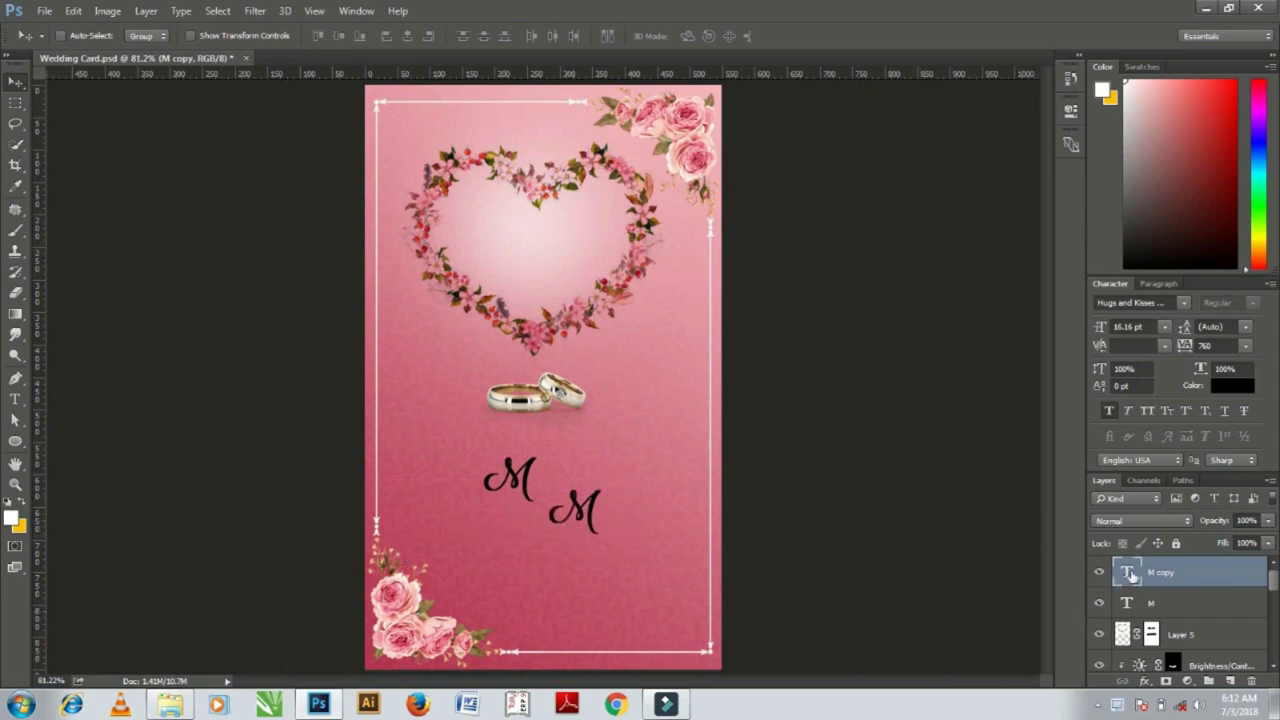
{"action": "double_click", "coordinate": [1127, 604]}
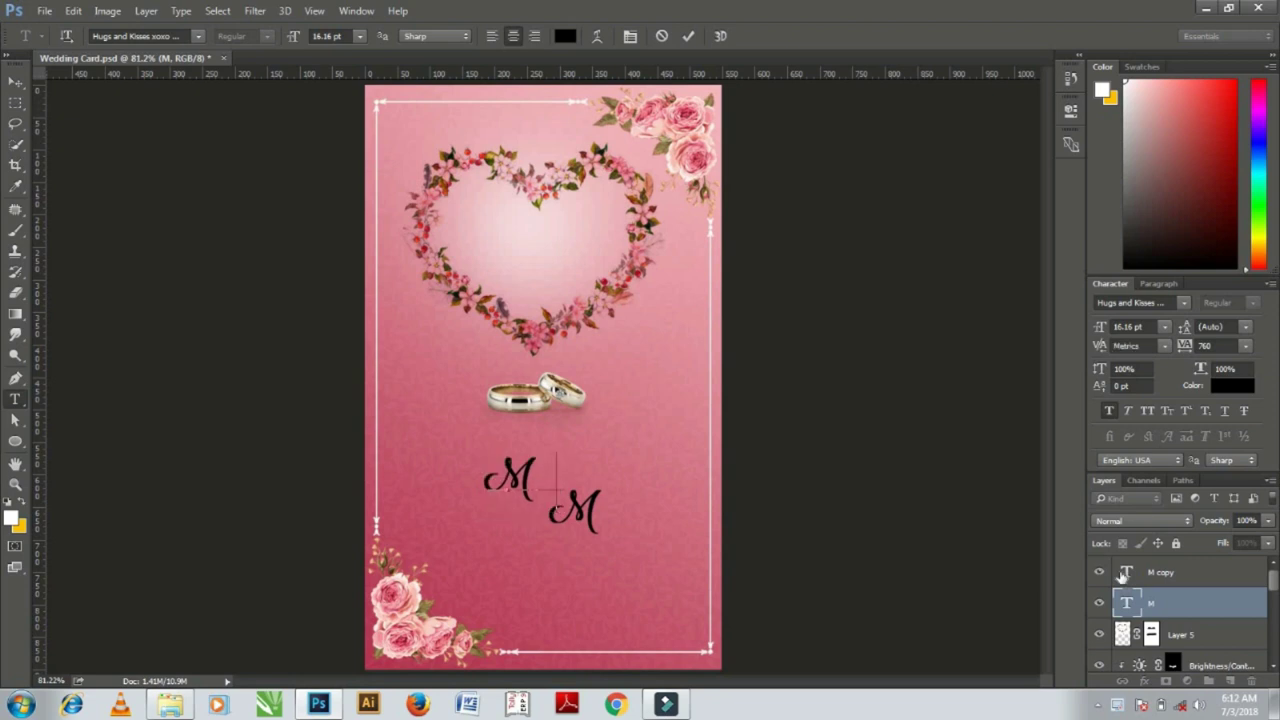
{"action": "type", "text": "K"}
{"action": "left_click", "coordinate": [15, 82]}
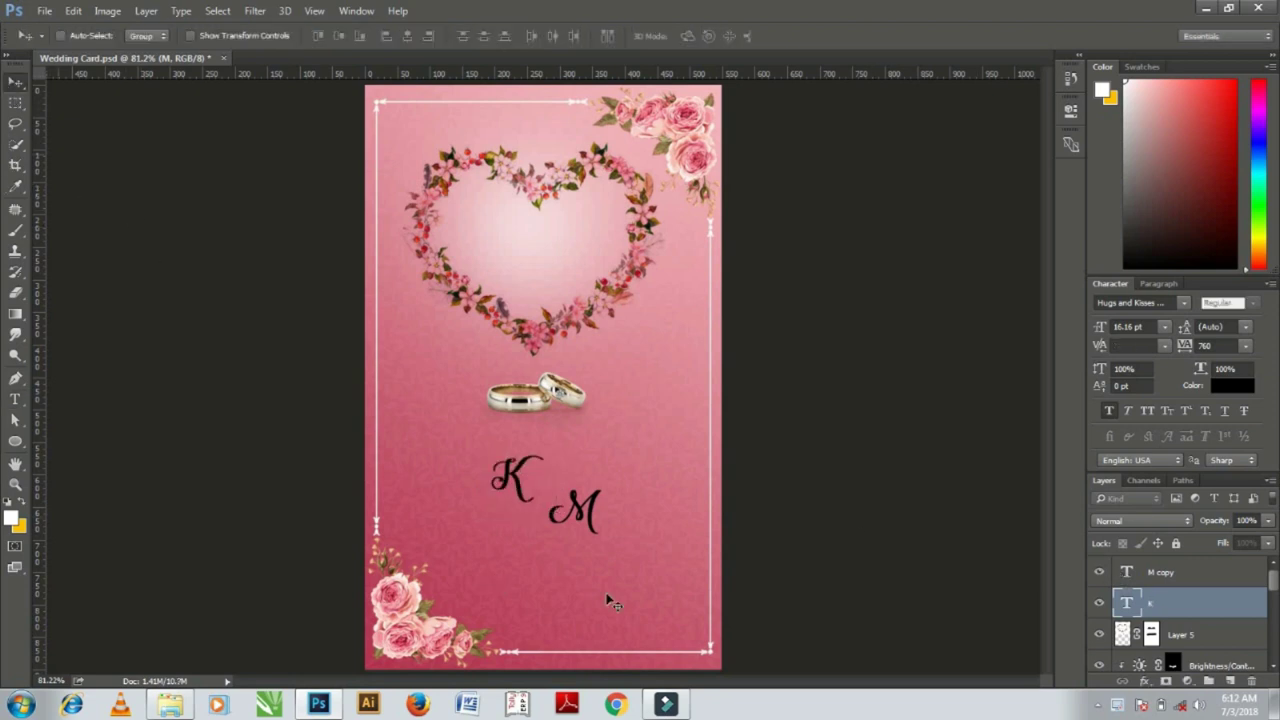
Position the K right beside the M, fine-tuning with arrow keys to form the MK monogram.
{"action": "left_click", "coordinate": [1160, 572]}
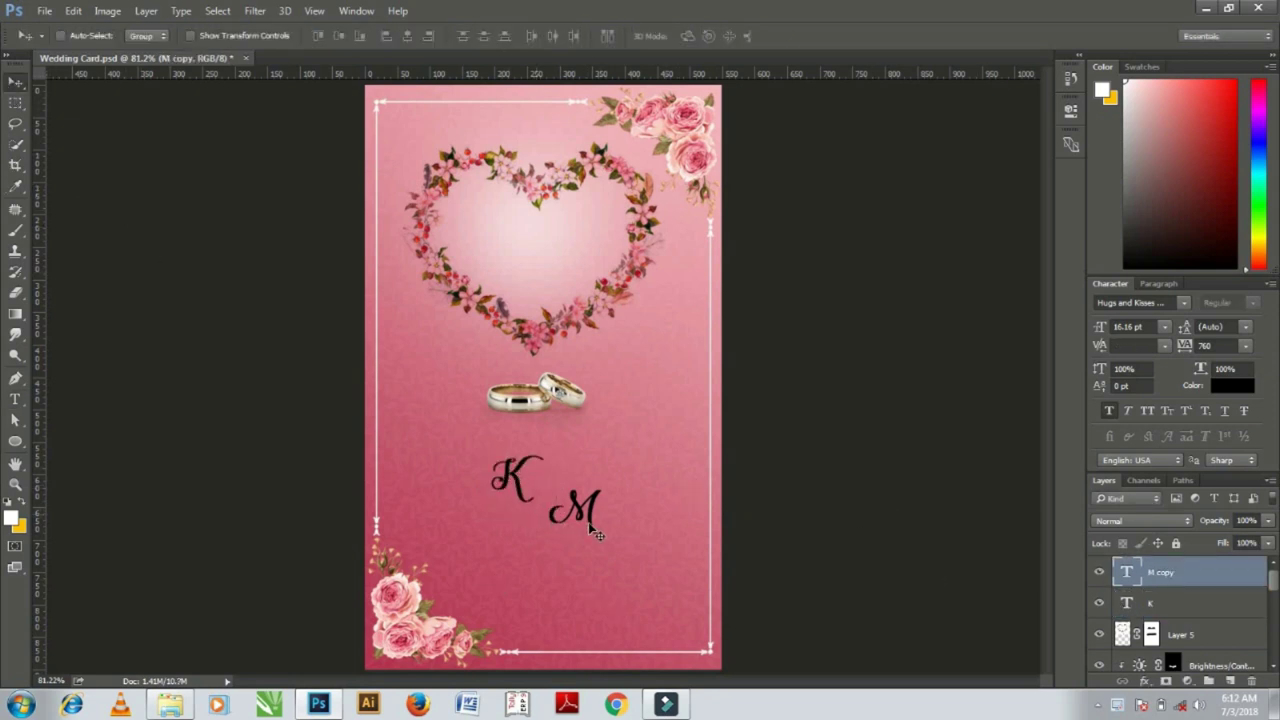
{"action": "mouse_move", "coordinate": [590, 523]}
{"action": "left_mouse_down"}
{"action": "mouse_move", "coordinate": [532, 498]}
{"action": "mouse_move", "coordinate": [573, 580]}
{"action": "left_mouse_up"}
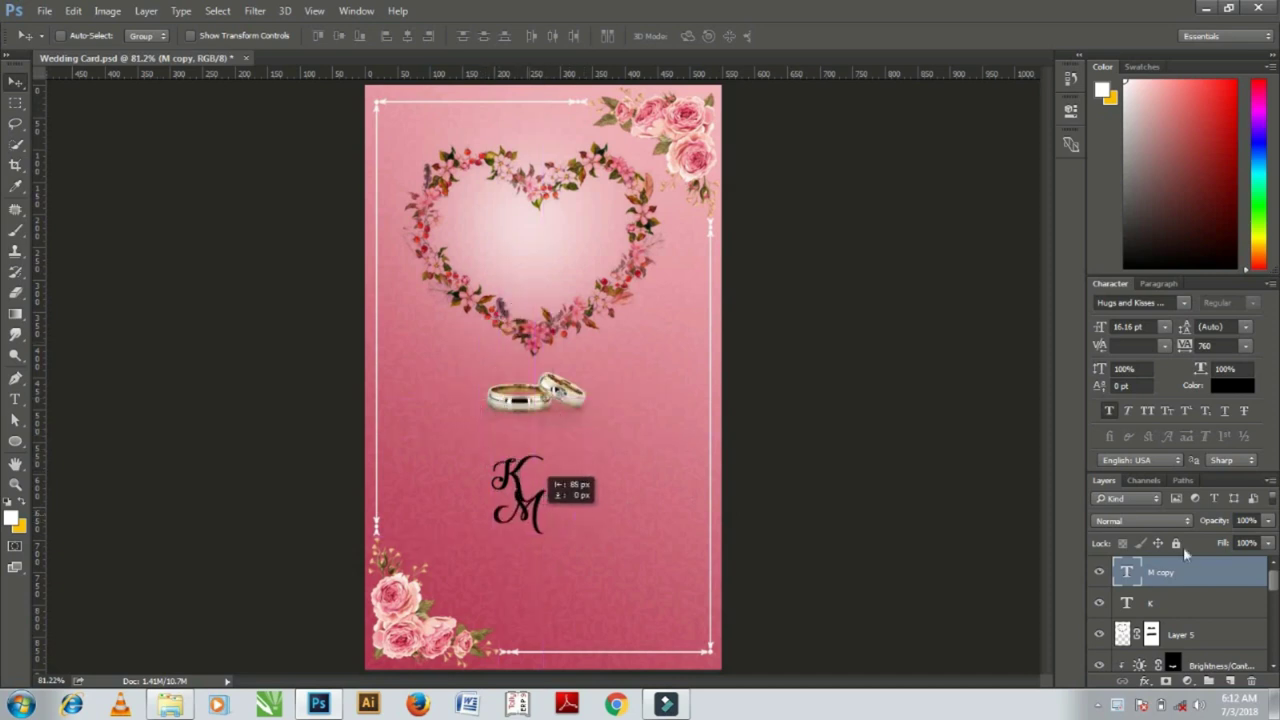
{"action": "left_click", "coordinate": [1158, 592]}
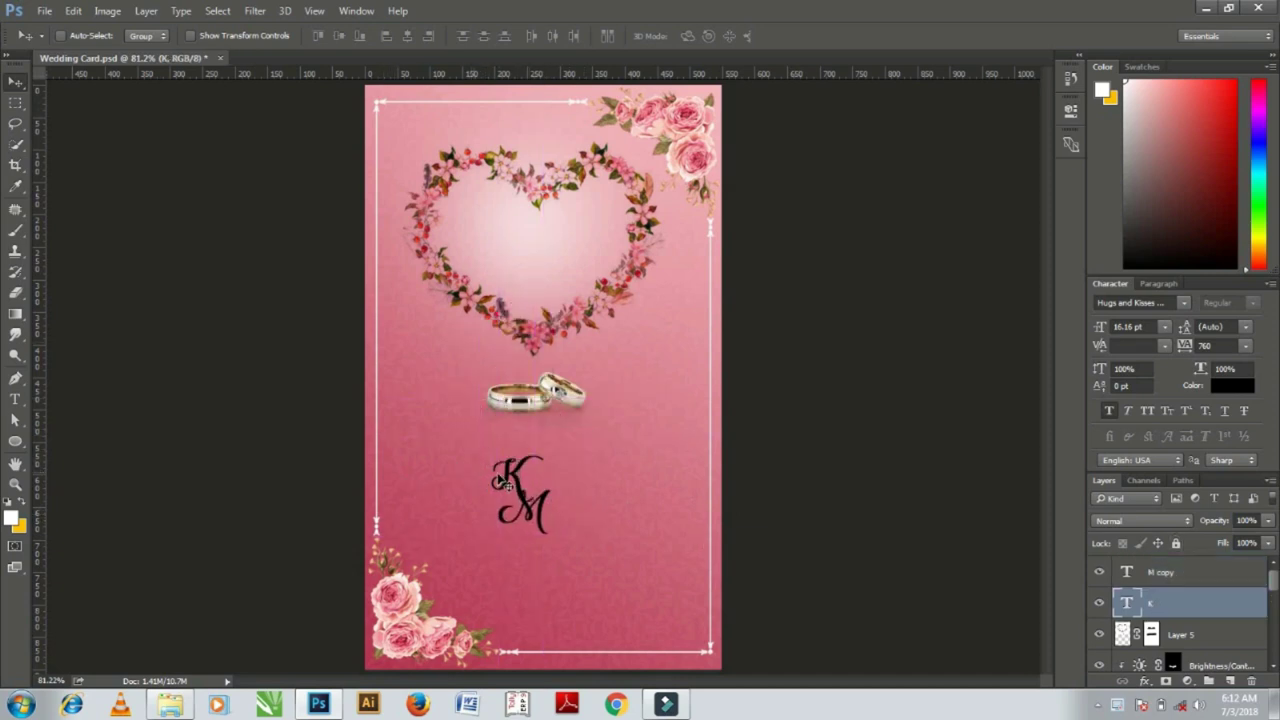
{"action": "left_click_drag", "start_coordinate": [505, 483], "coordinate": [561, 524]}
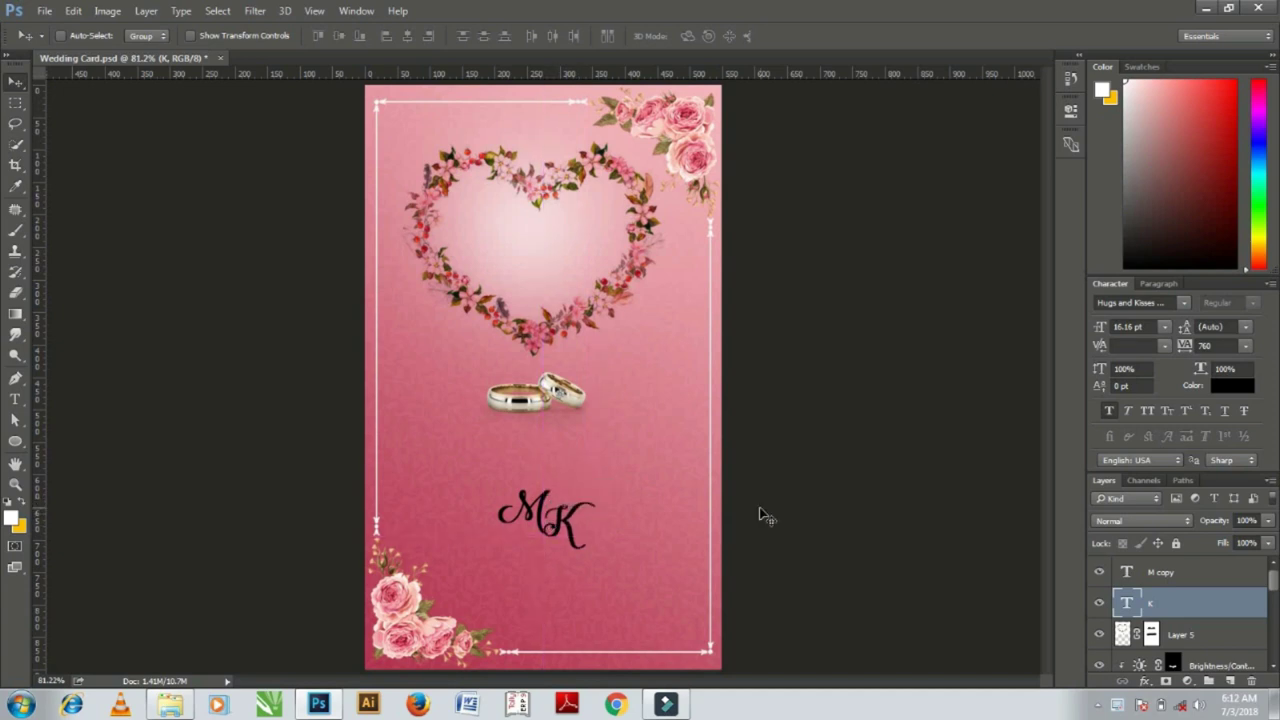
{"action": "key", "text": "Left"}
{"action": "key", "text": "Up"}
{"action": "key", "text": "Up"}
{"action": "key", "text": "Up"}
{"action": "key", "text": "Left"}
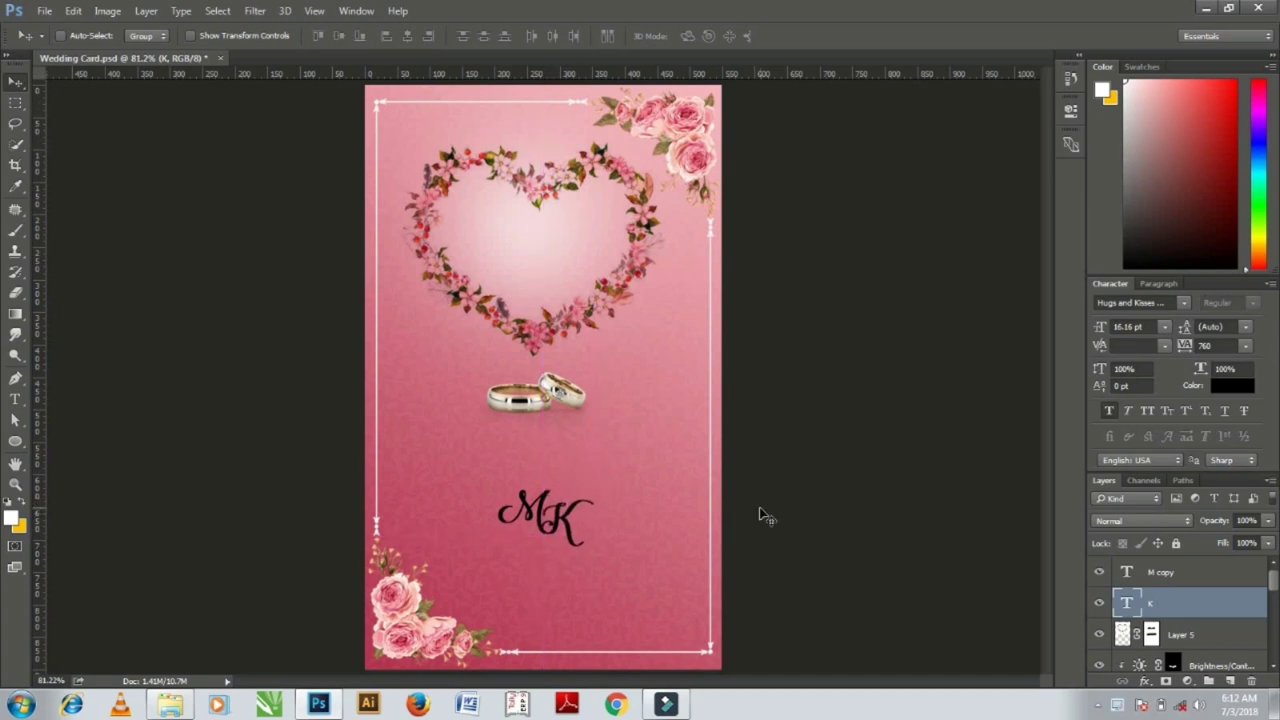
{"action": "key", "text": "Left"}
{"action": "key", "text": "Right"}
Move the M and K layers into the heart wreath and scale them proportionally to 113%.
{"action": "left_click", "coordinate": [1197, 576], "text": "shift"}
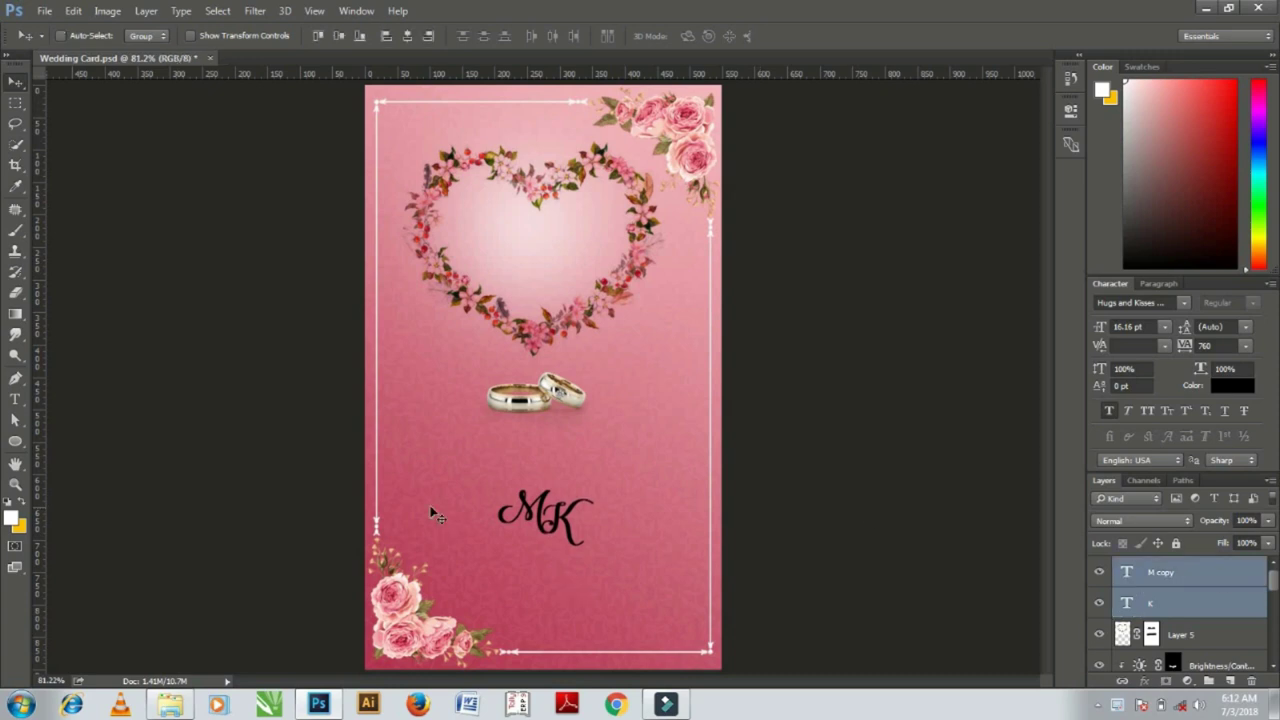
{"action": "mouse_move", "coordinate": [596, 532]}
{"action": "left_mouse_down"}
{"action": "mouse_move", "coordinate": [547, 258]}
{"action": "mouse_move", "coordinate": [568, 283]}
{"action": "left_mouse_up"}
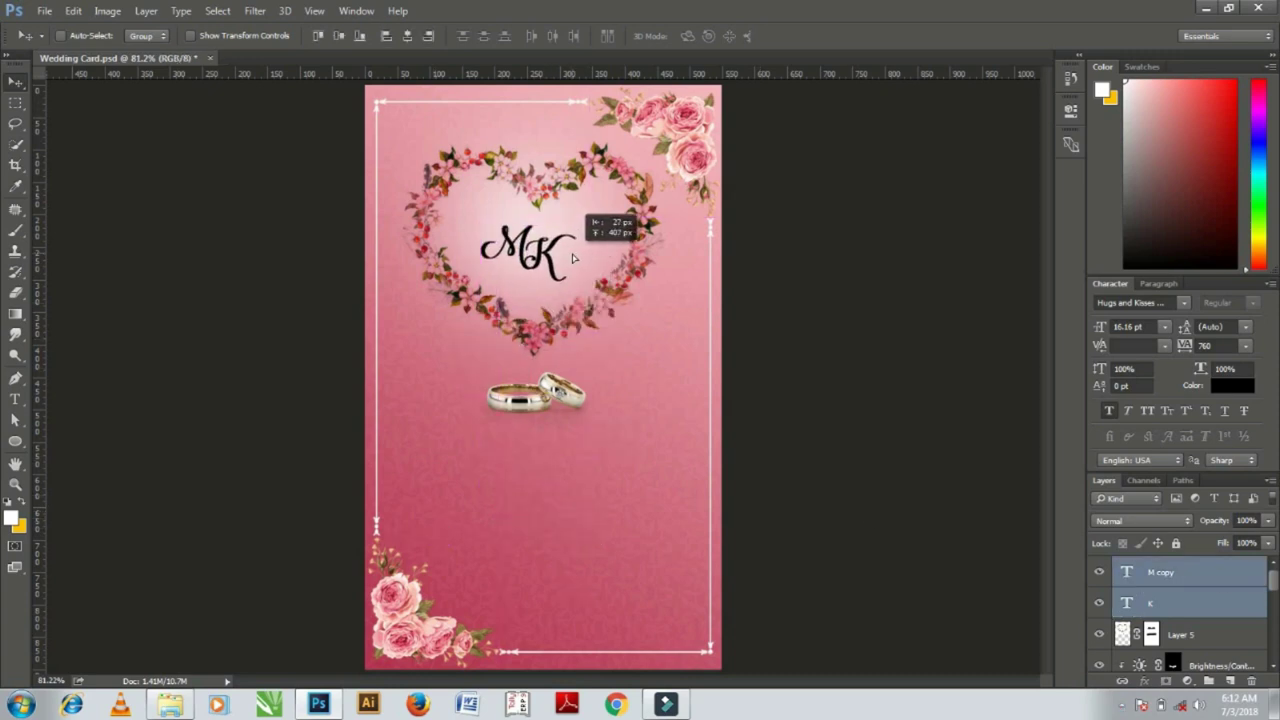
{"action": "key", "text": "ctrl+t"}
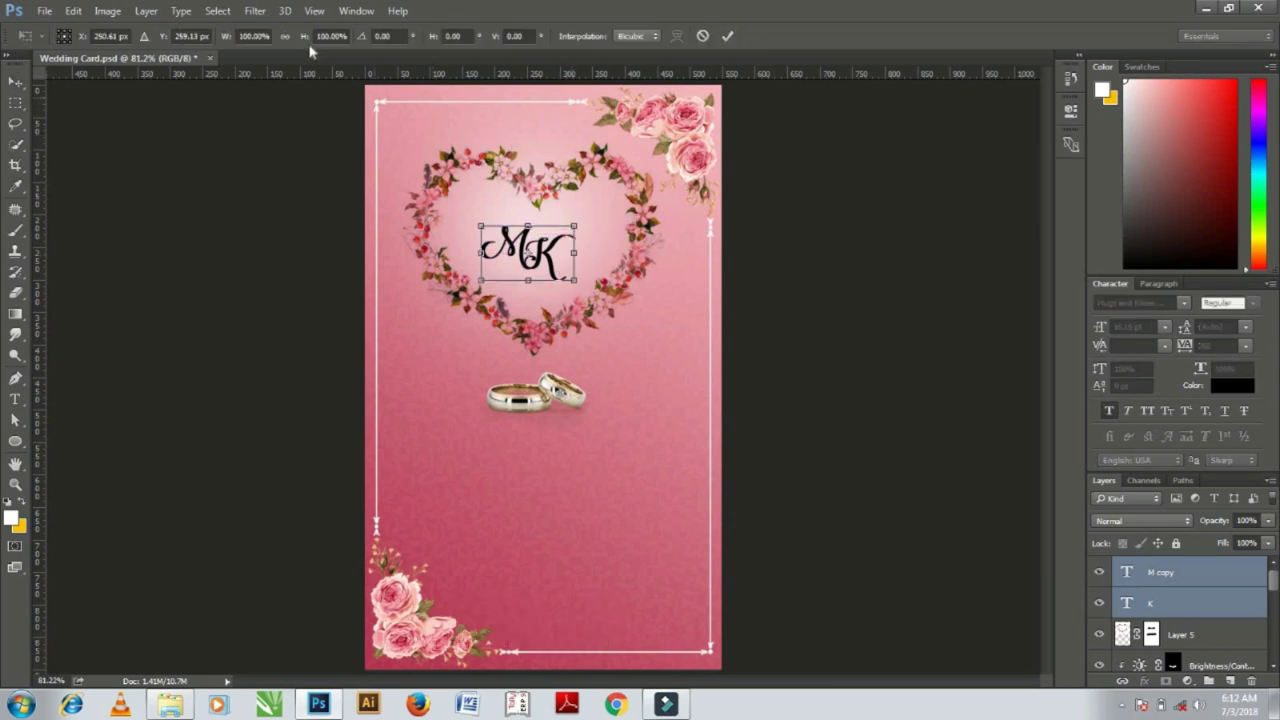
{"action": "left_click", "coordinate": [284, 36]}
{"action": "left_click_drag", "start_coordinate": [228, 38], "coordinate": [240, 40]}
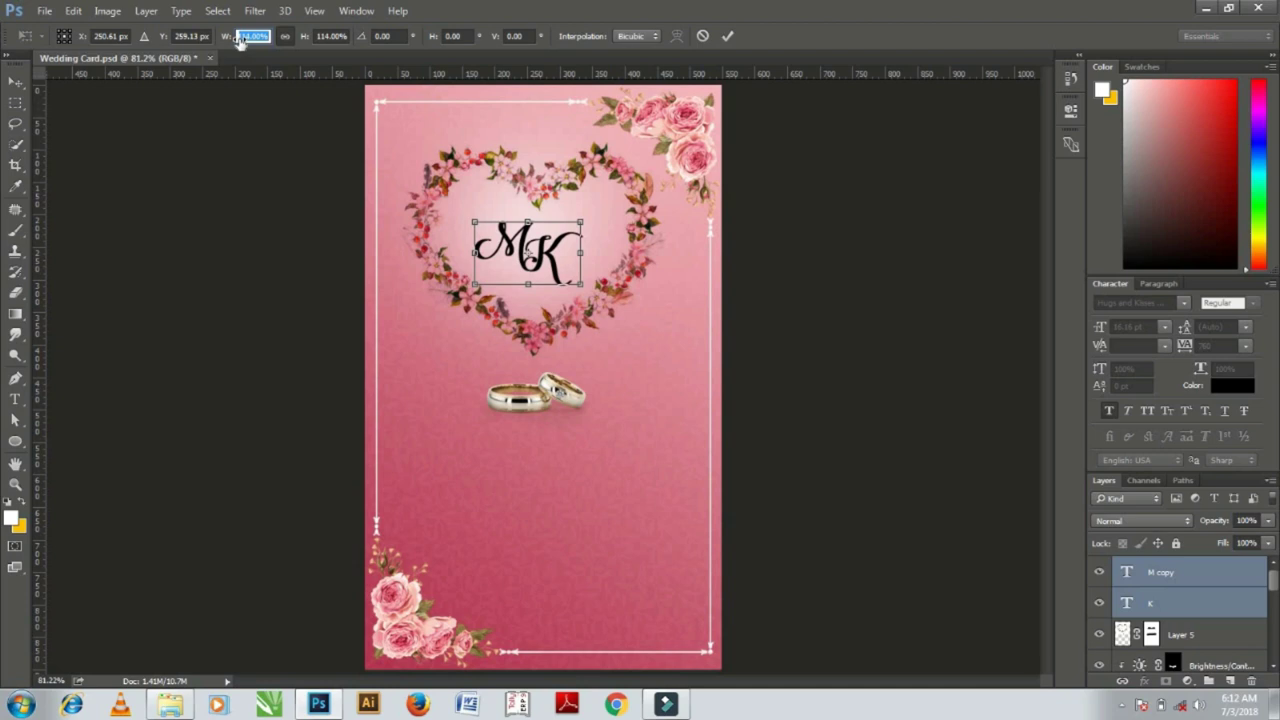
{"action": "type", "text": "113"}
{"action": "key", "text": "Return"}
{"action": "key", "text": "Return"}
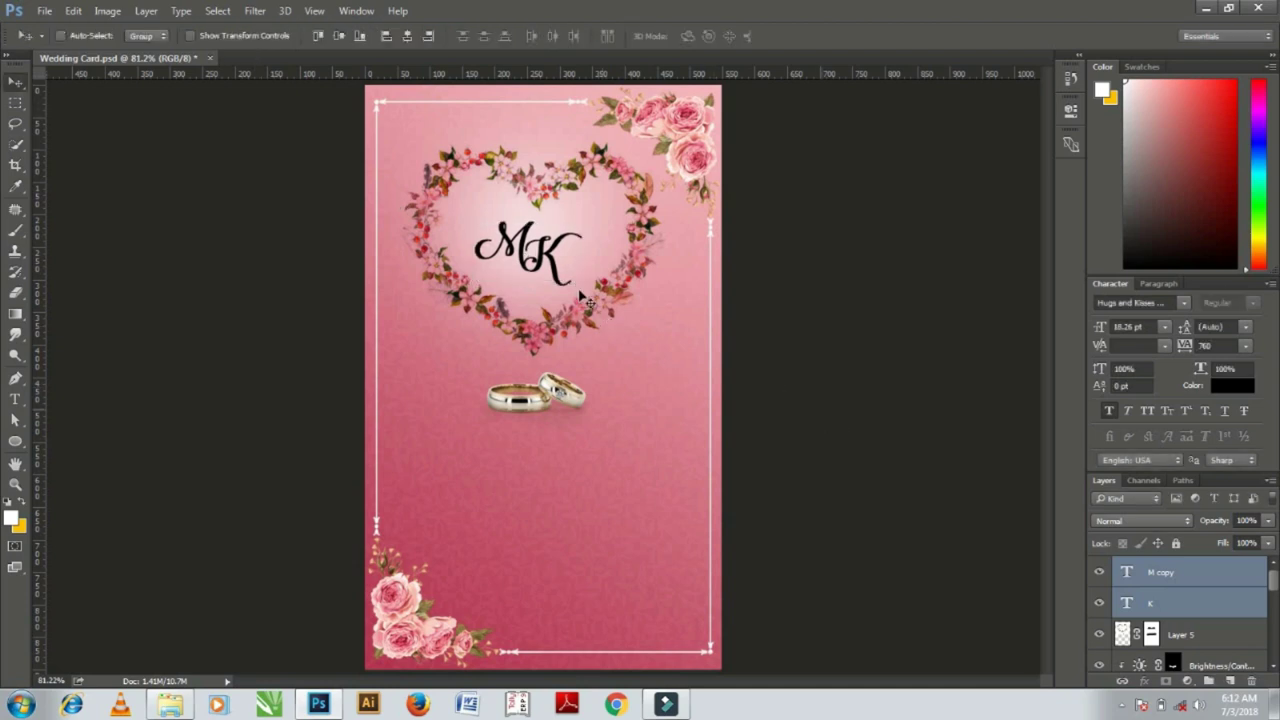
{"action": "left_click_drag", "start_coordinate": [551, 271], "coordinate": [553, 272]}
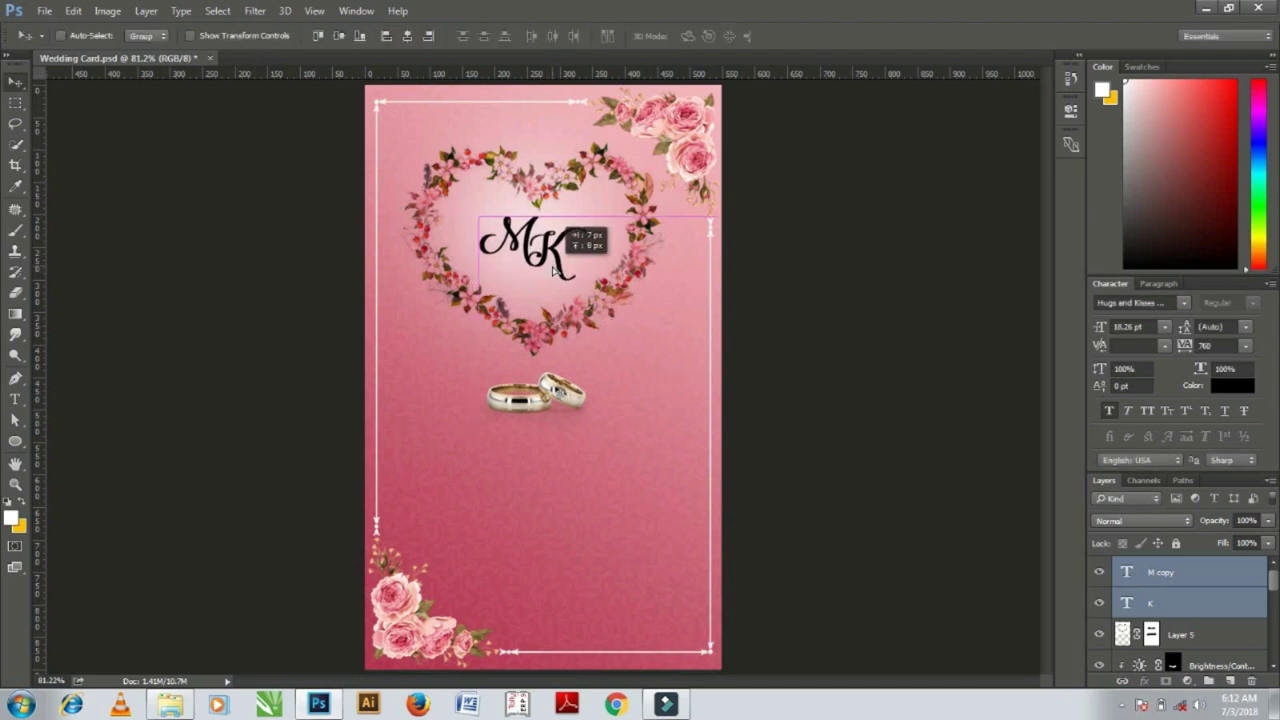
{"action": "key", "text": "Left"}
{"action": "key", "text": "Left"}
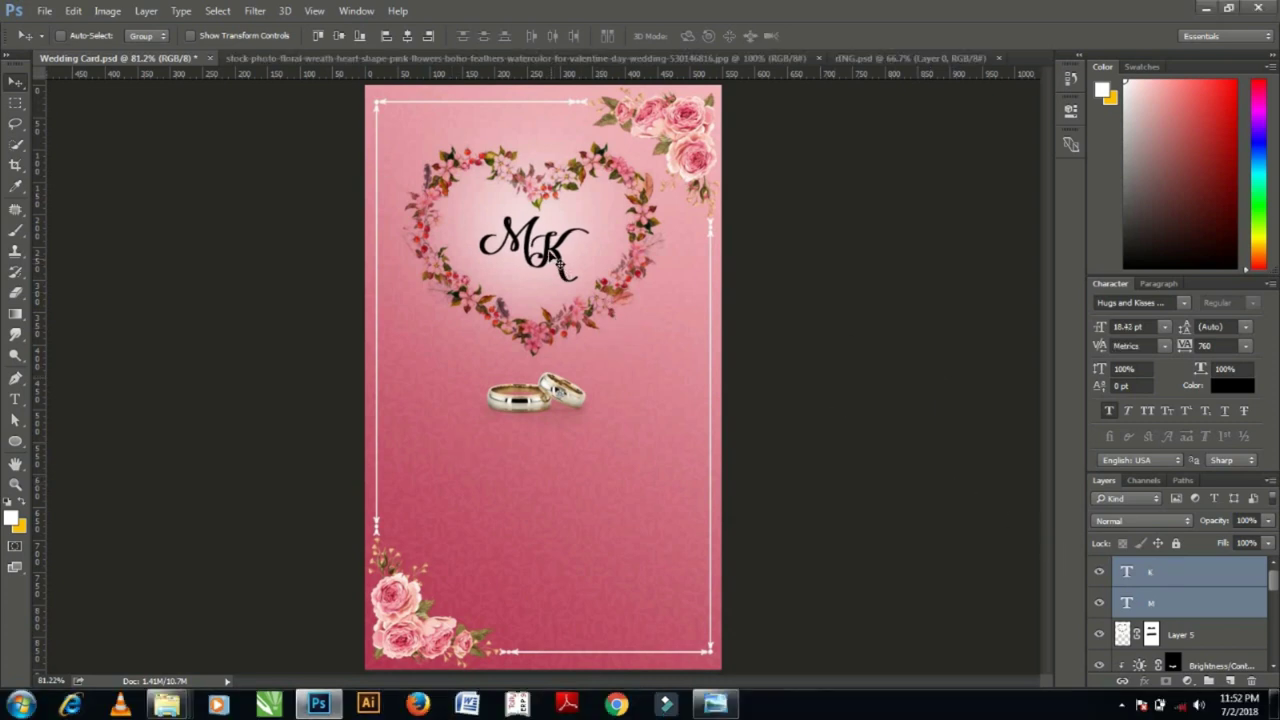
Nudge the monogram down 7 px, close the wreath photo and rING.psd, and bring up the Open dialog.
{"action": "left_click_drag", "start_coordinate": [558, 262], "coordinate": [558, 268]}
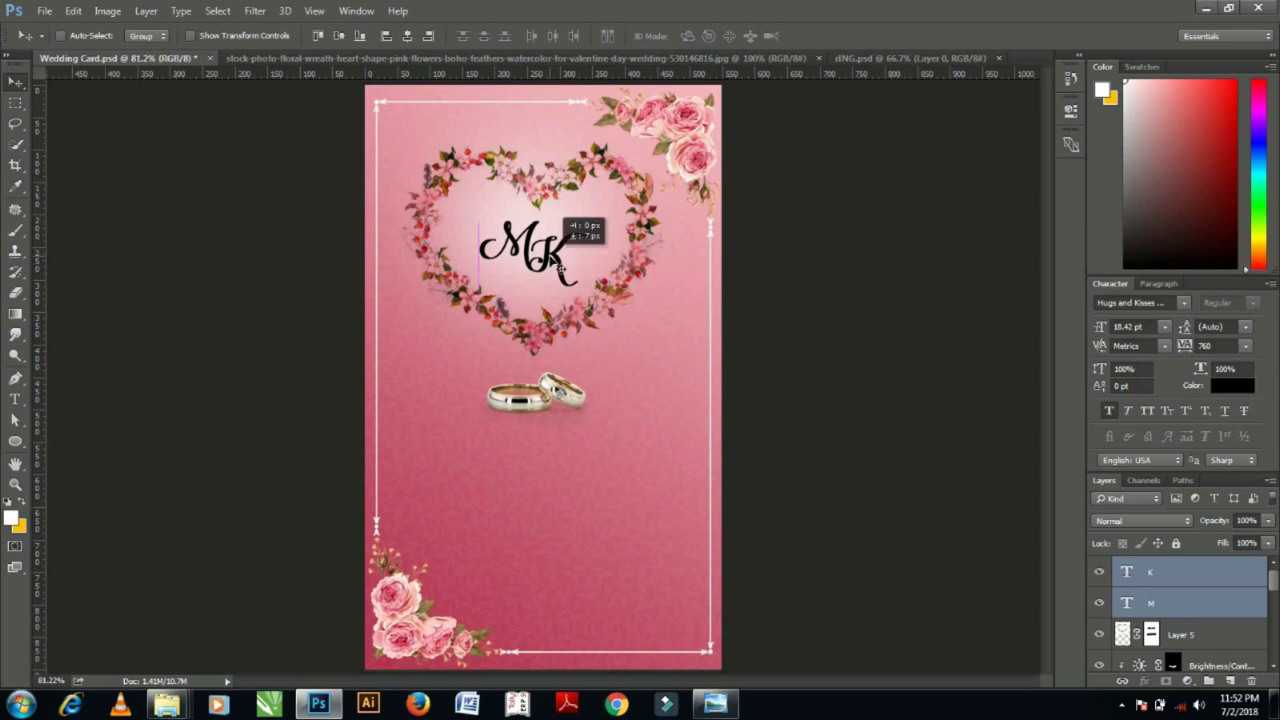
{"action": "left_click", "coordinate": [482, 58]}
{"action": "left_click", "coordinate": [818, 58]}
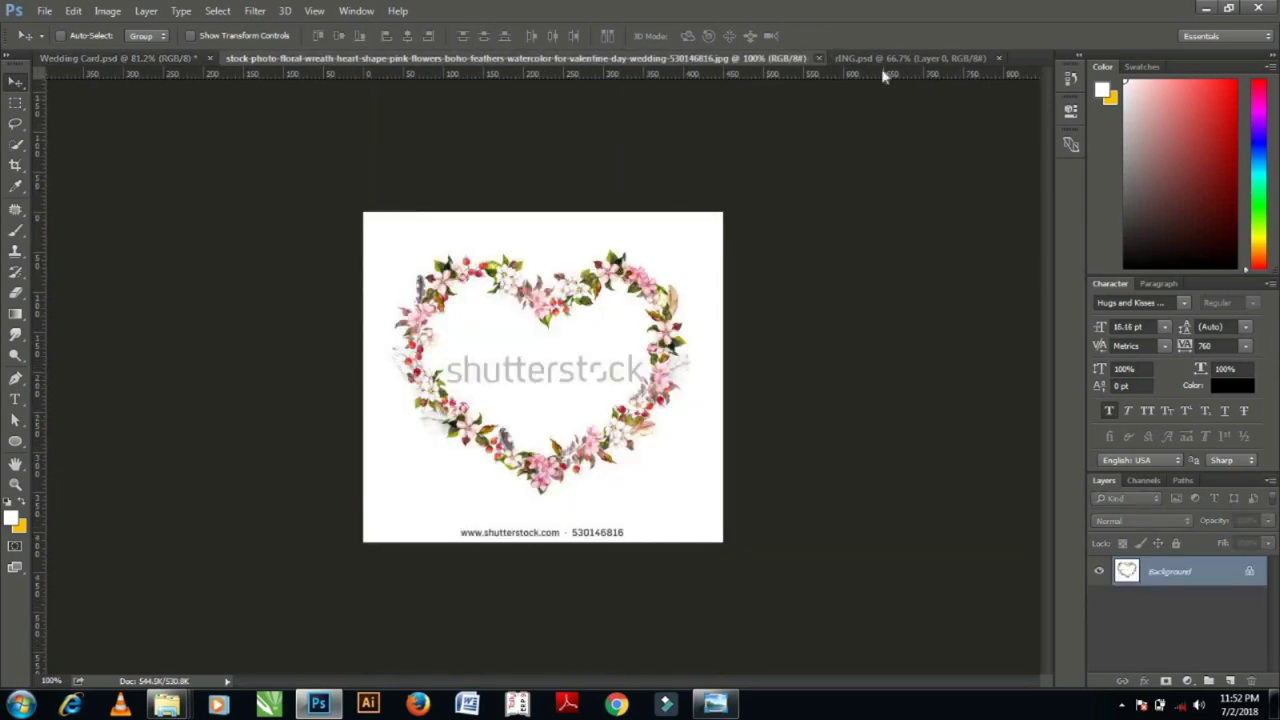
{"action": "left_click", "coordinate": [362, 59]}
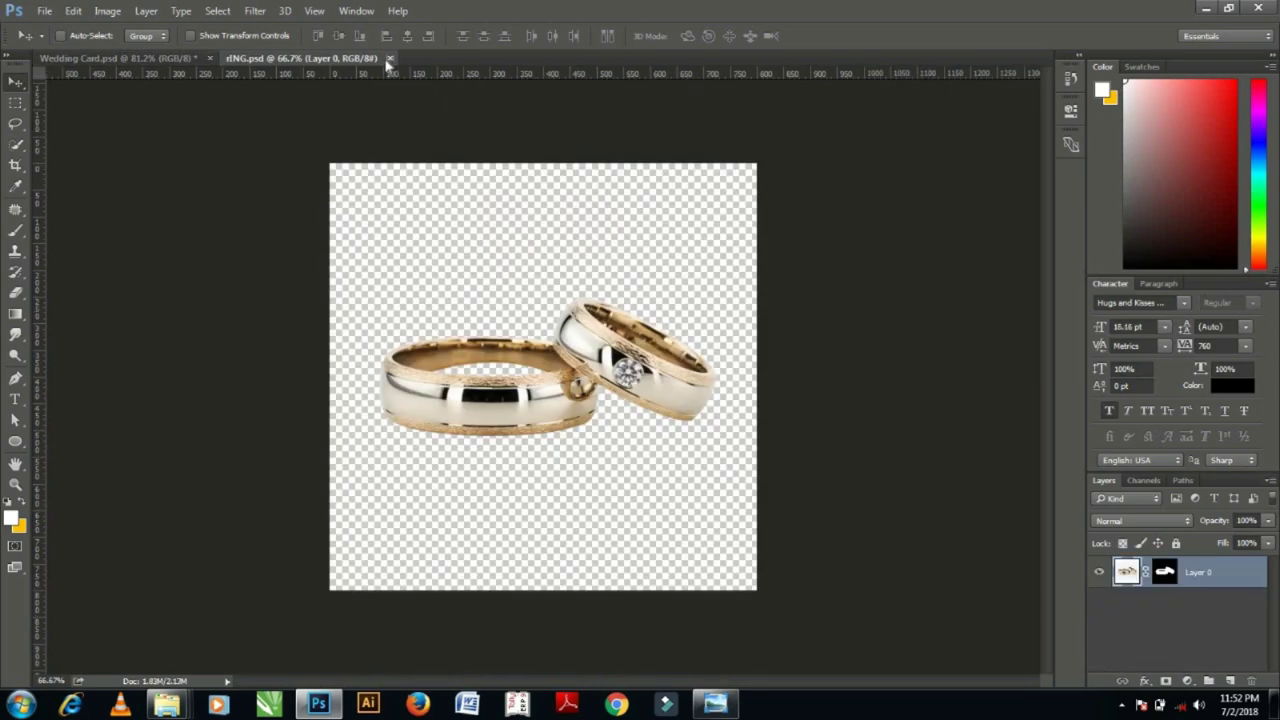
{"action": "key", "text": "ctrl+w"}
{"action": "key", "text": "ctrl+o"}
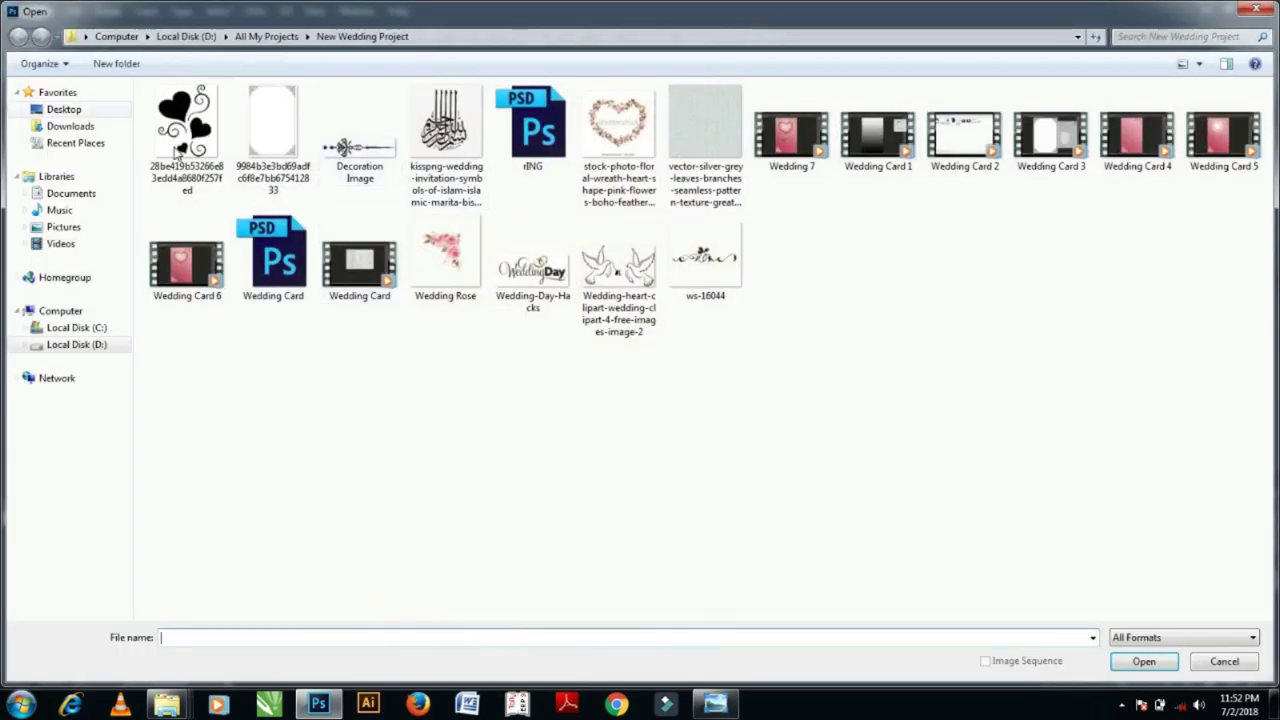
Open the black hearts clip art and mask out its white background via Color Range and inverted mask.
{"action": "left_click", "coordinate": [180, 130]}
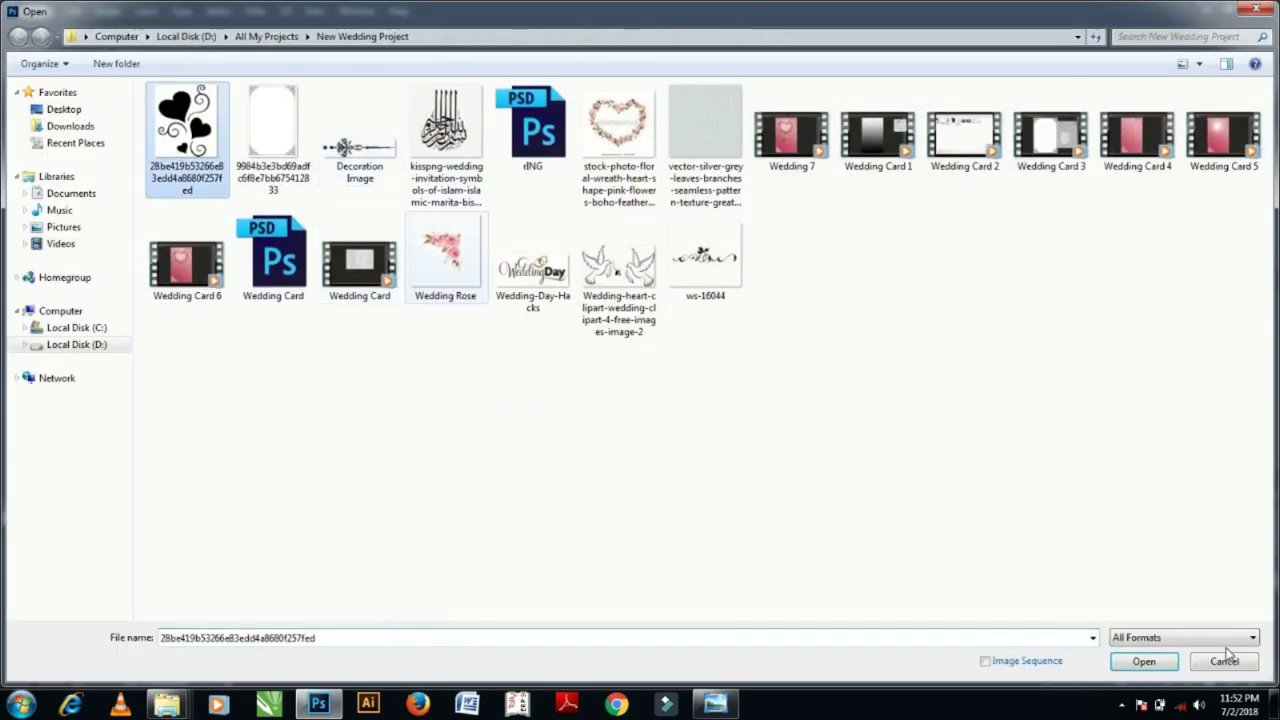
{"action": "left_click", "coordinate": [1143, 661]}
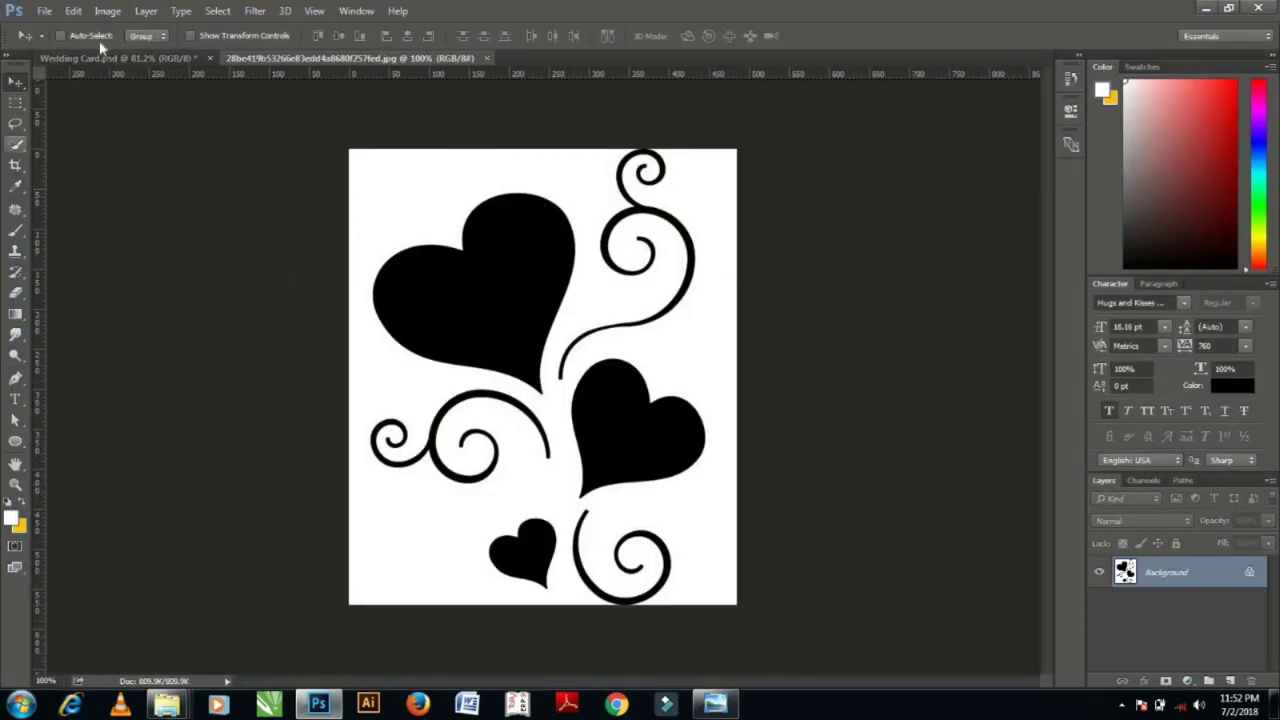
{"action": "left_click", "coordinate": [217, 11]}
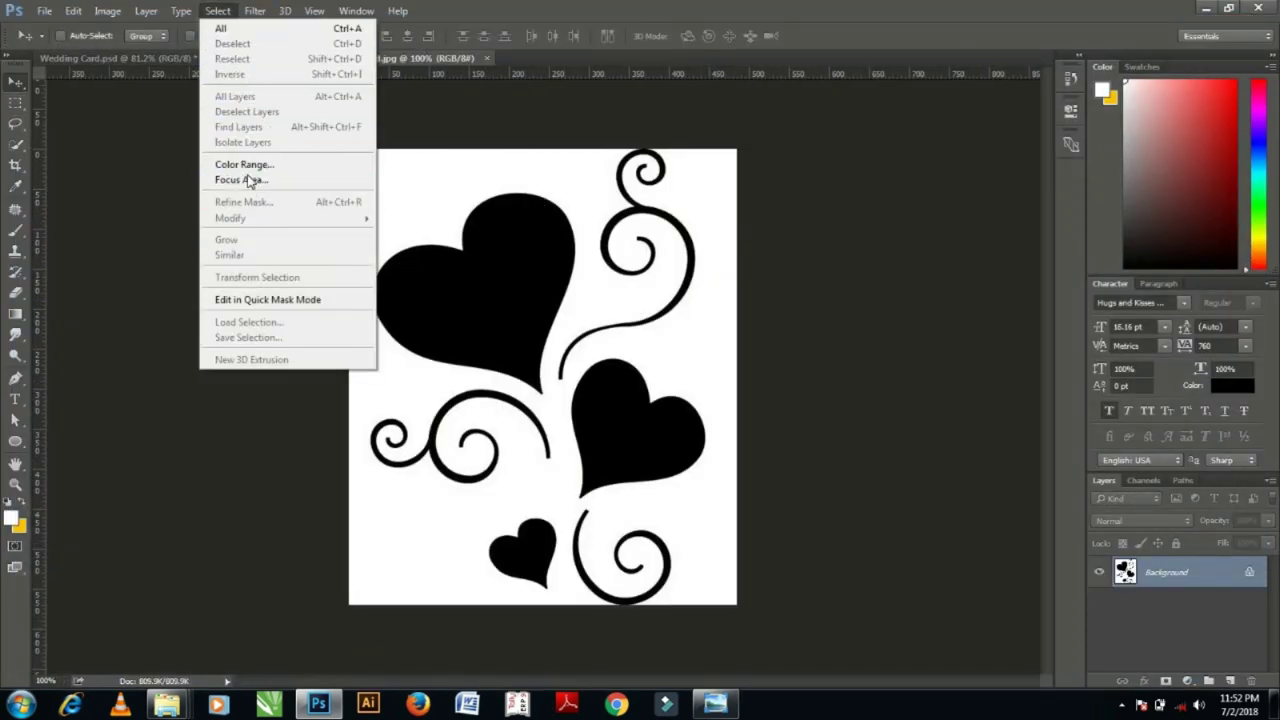
{"action": "left_click", "coordinate": [244, 164]}
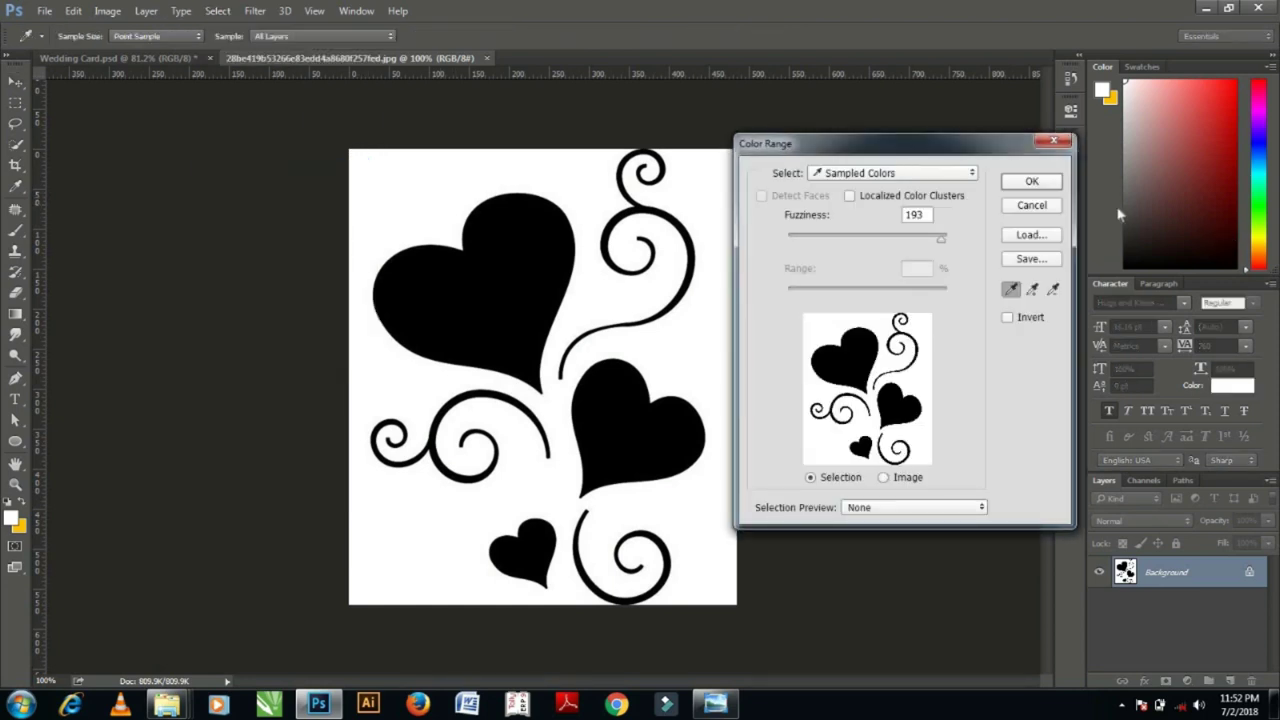
{"action": "key", "text": "Return"}
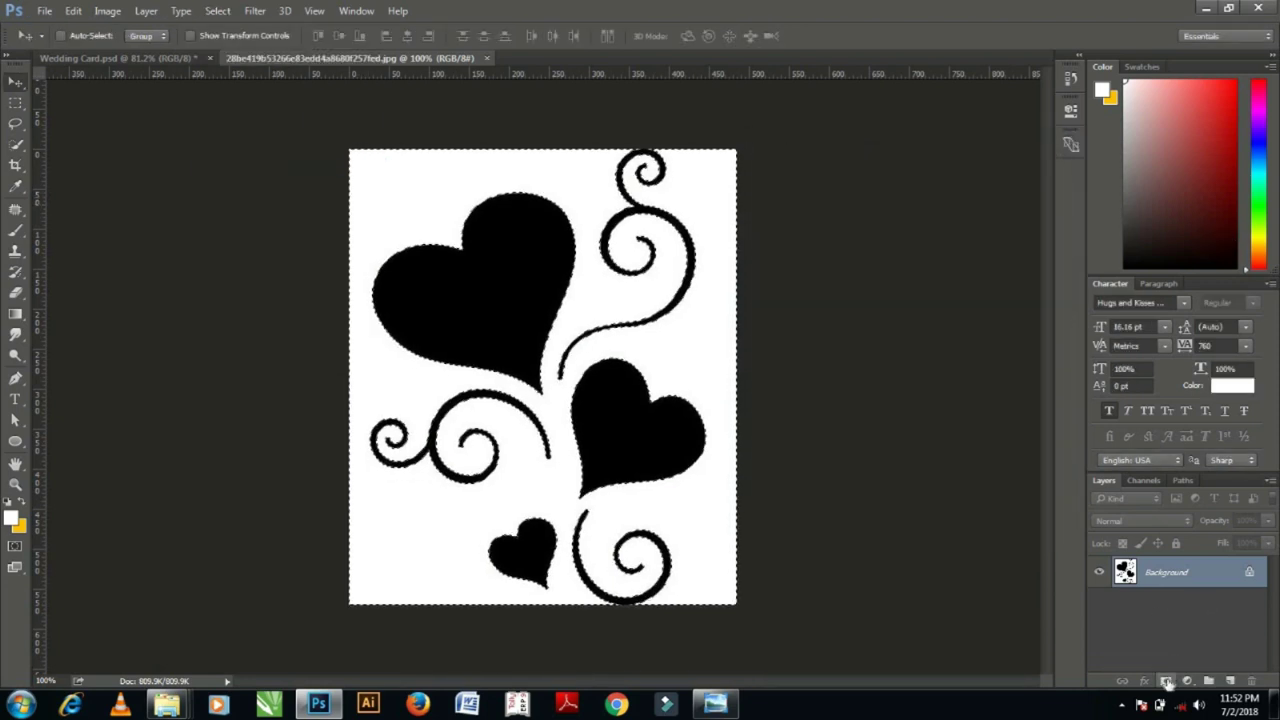
{"action": "key", "text": "ctrl+i"}
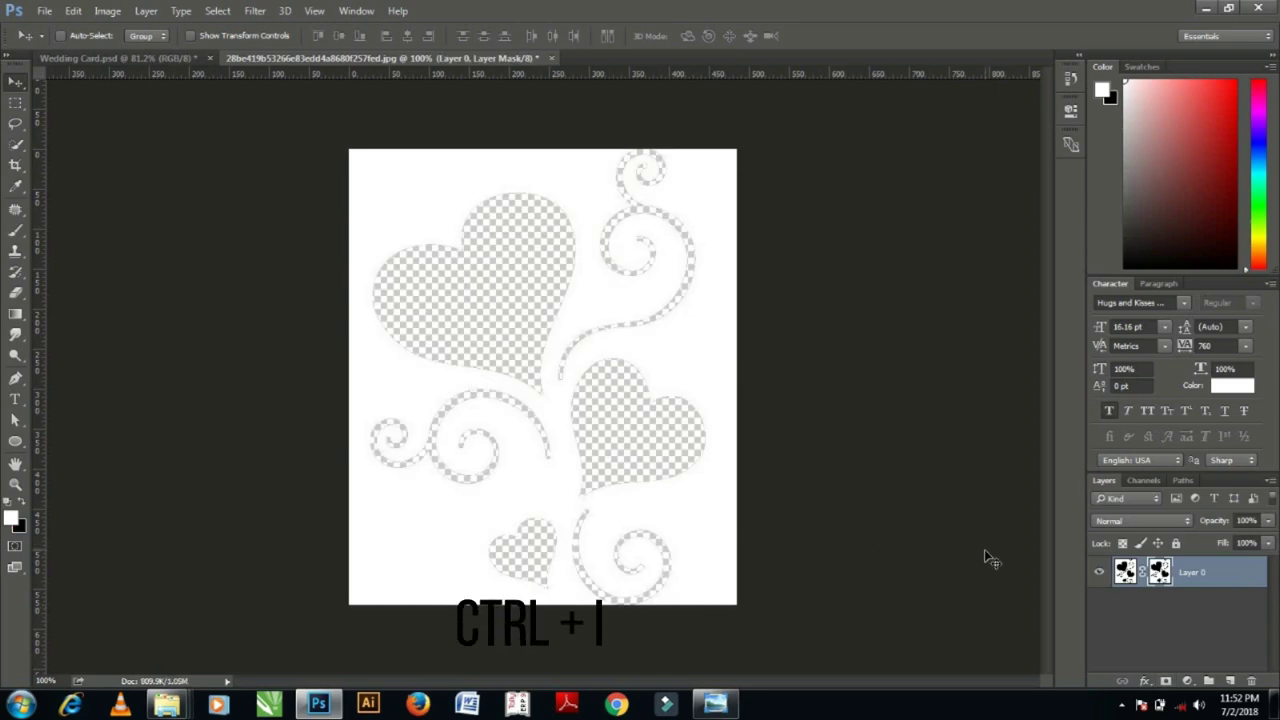
Convert the masked hearts layer to a Smart Object, then rasterize it.
{"action": "right_click", "coordinate": [1199, 585]}
{"action": "left_click", "coordinate": [918, 330]}
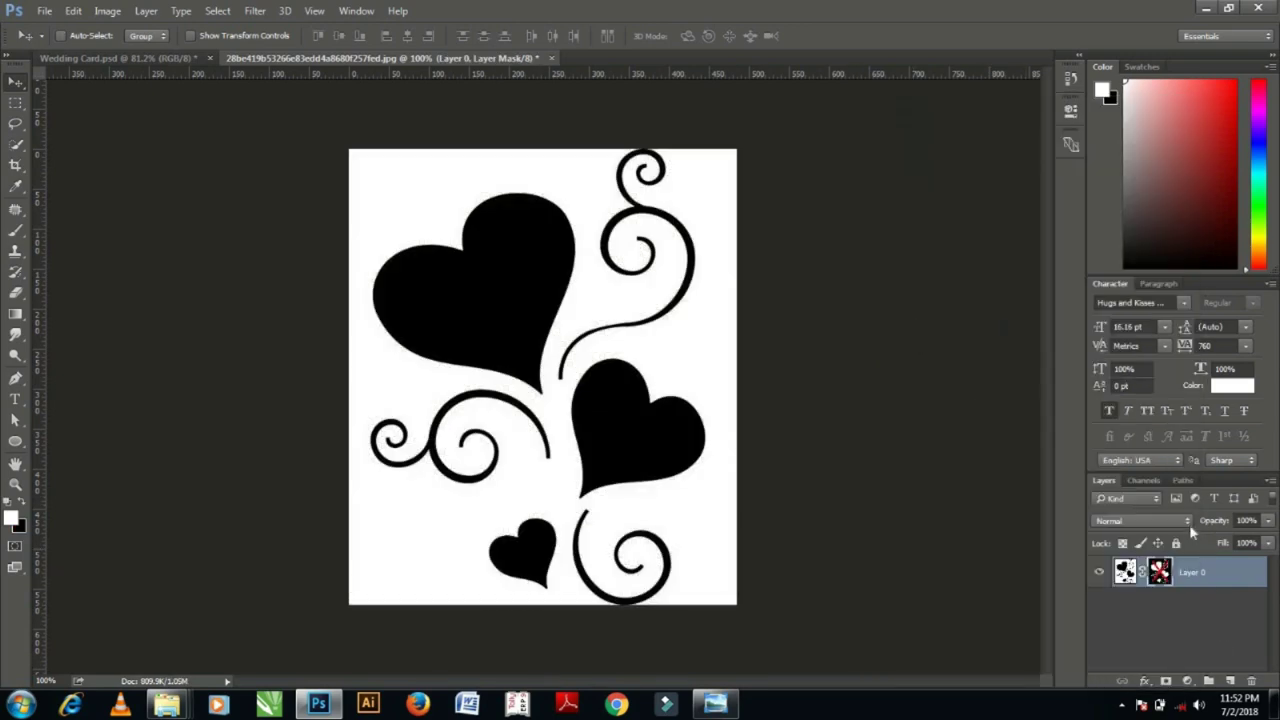
{"action": "left_click", "coordinate": [1159, 570], "text": "shift"}
{"action": "right_click", "coordinate": [1201, 580]}
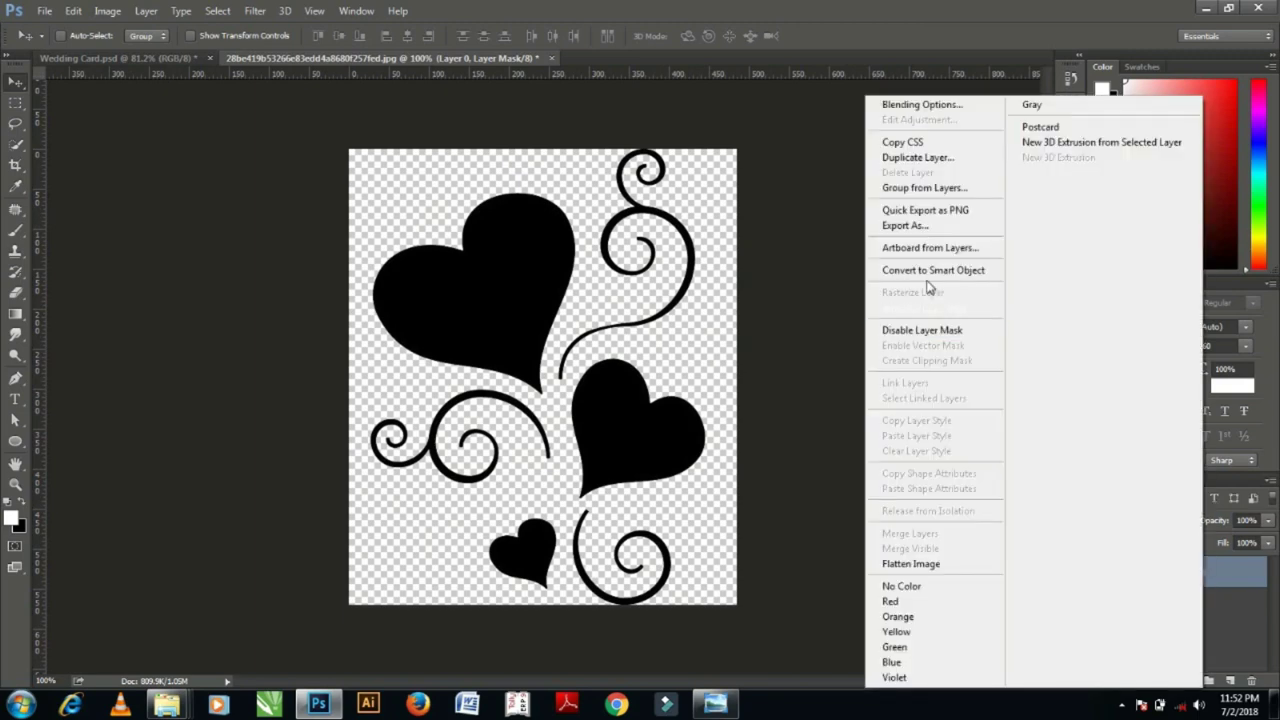
{"action": "left_click", "coordinate": [925, 272]}
{"action": "right_click", "coordinate": [1177, 582]}
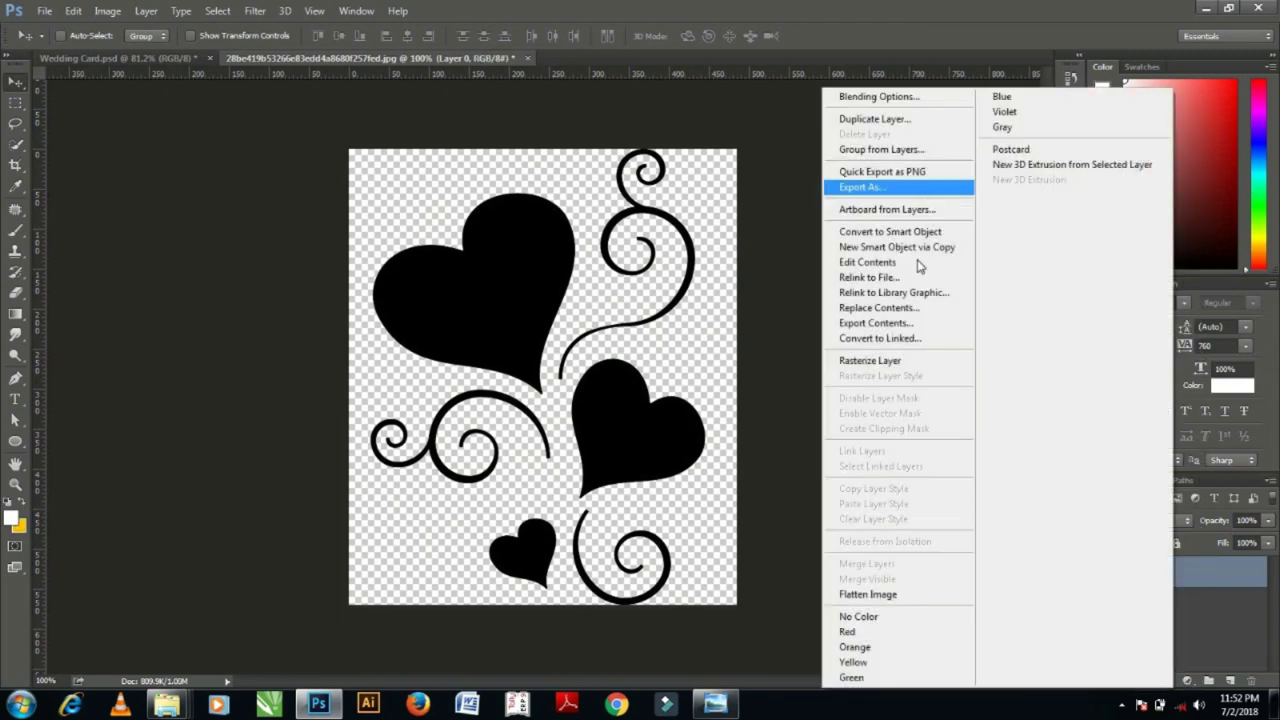
{"action": "left_click", "coordinate": [868, 361]}
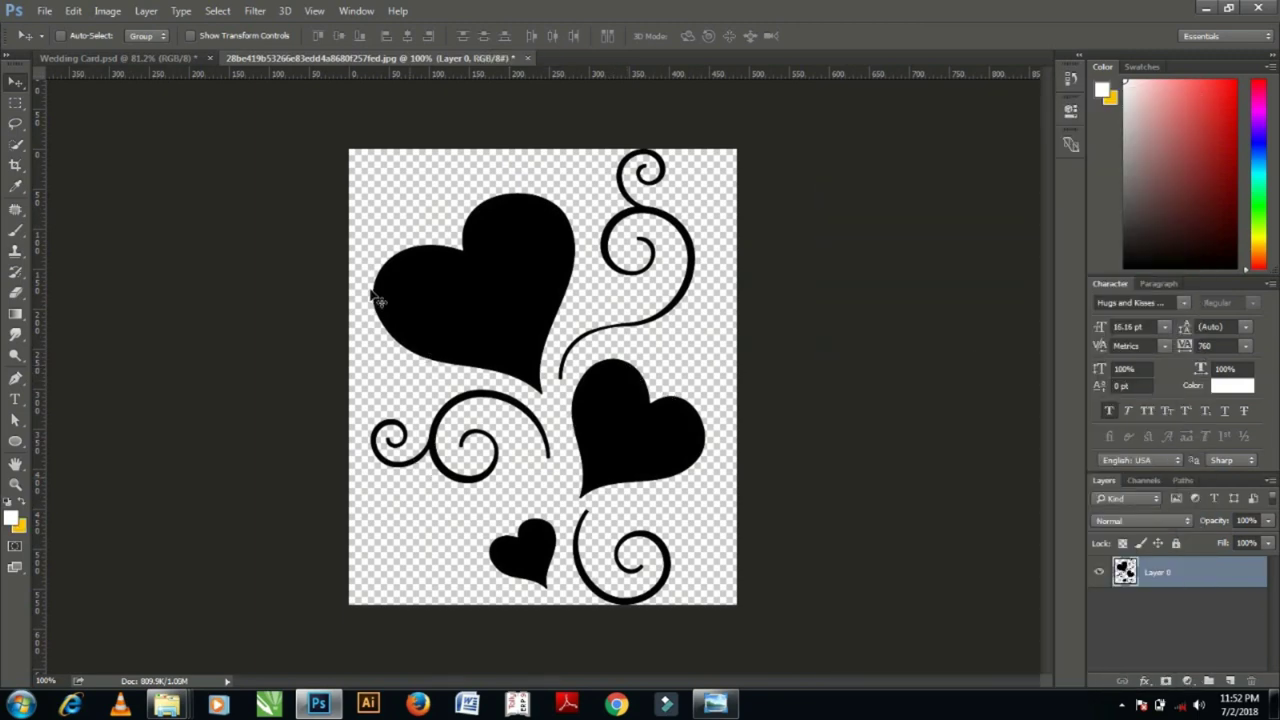
Trace a closed Pen path around the large top heart.
{"action": "key", "text": "p"}
{"action": "left_click", "coordinate": [388, 193]}
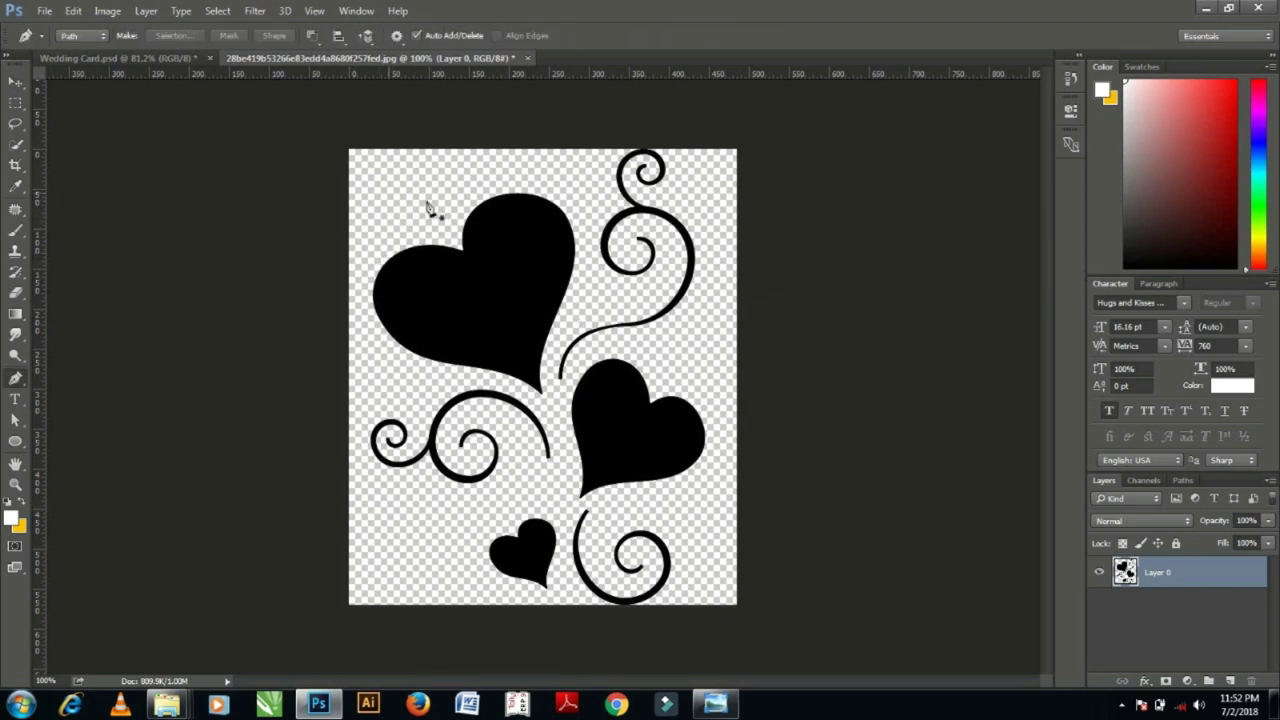
{"action": "left_click_drag", "start_coordinate": [579, 224], "coordinate": [590, 278]}
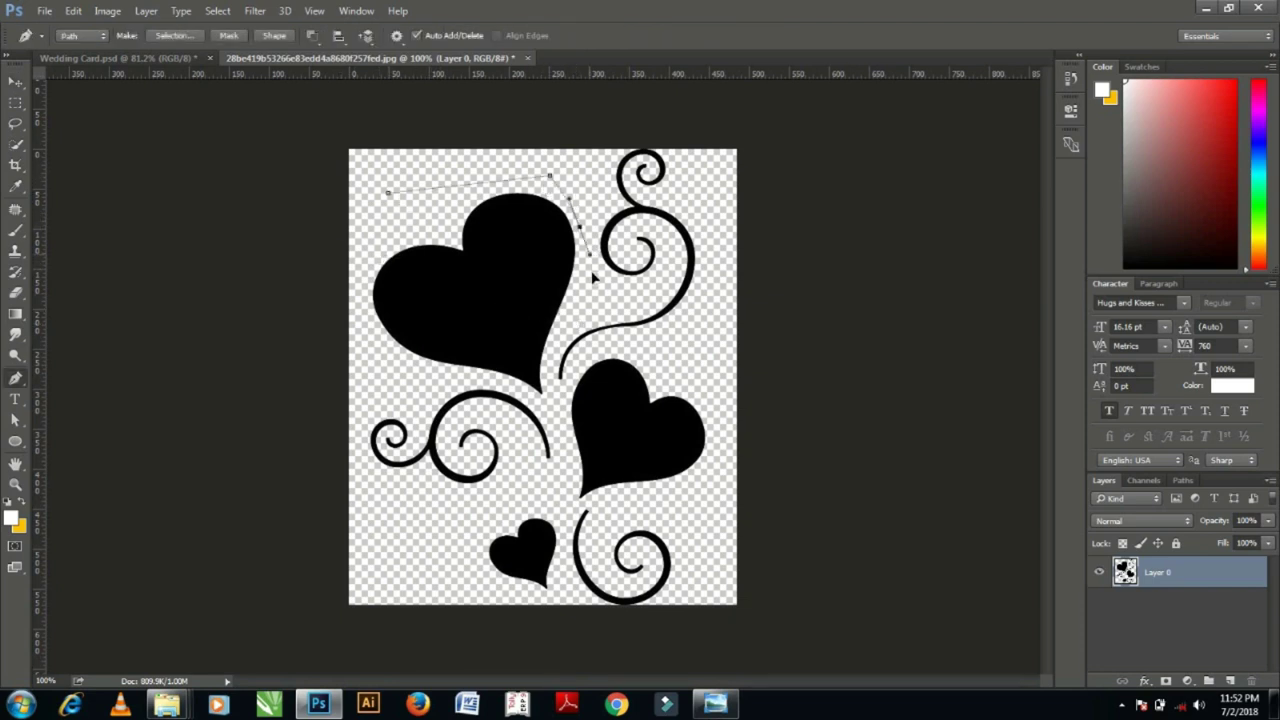
{"action": "mouse_move", "coordinate": [557, 340]}
{"action": "left_mouse_down"}
{"action": "mouse_move", "coordinate": [557, 383]}
{"action": "mouse_move", "coordinate": [532, 397]}
{"action": "left_mouse_up"}
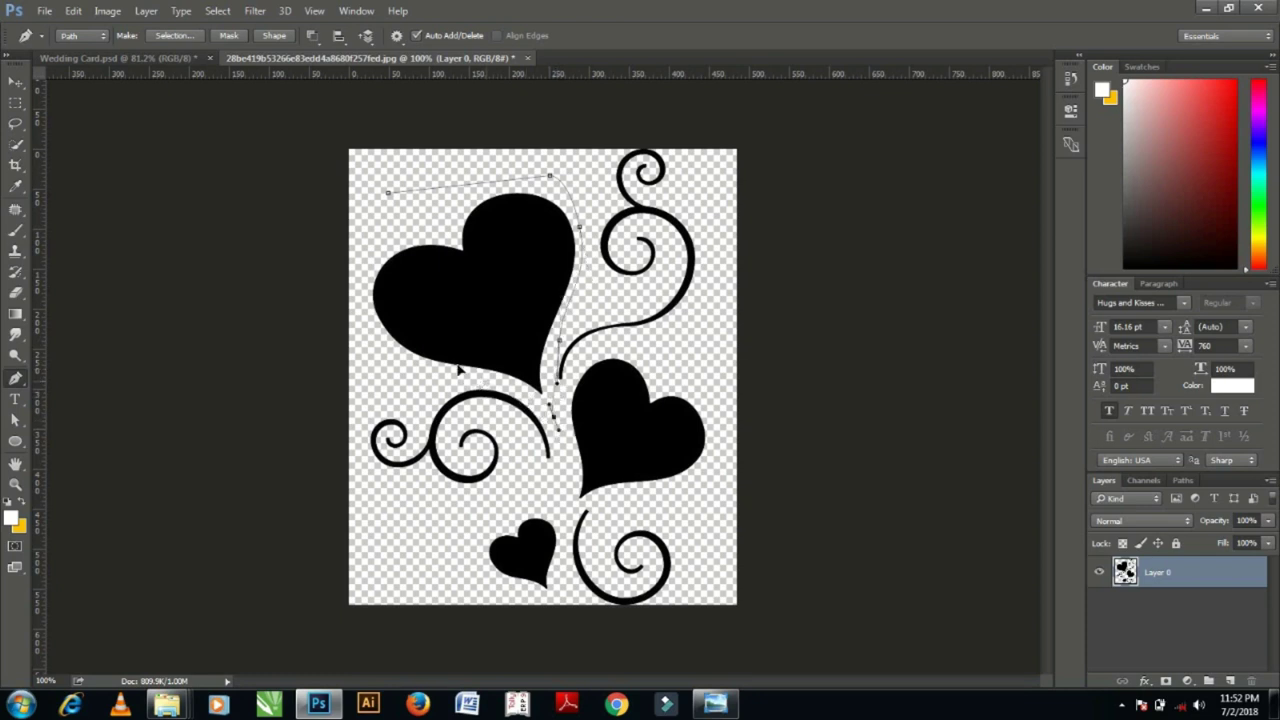
{"action": "left_click", "coordinate": [410, 361]}
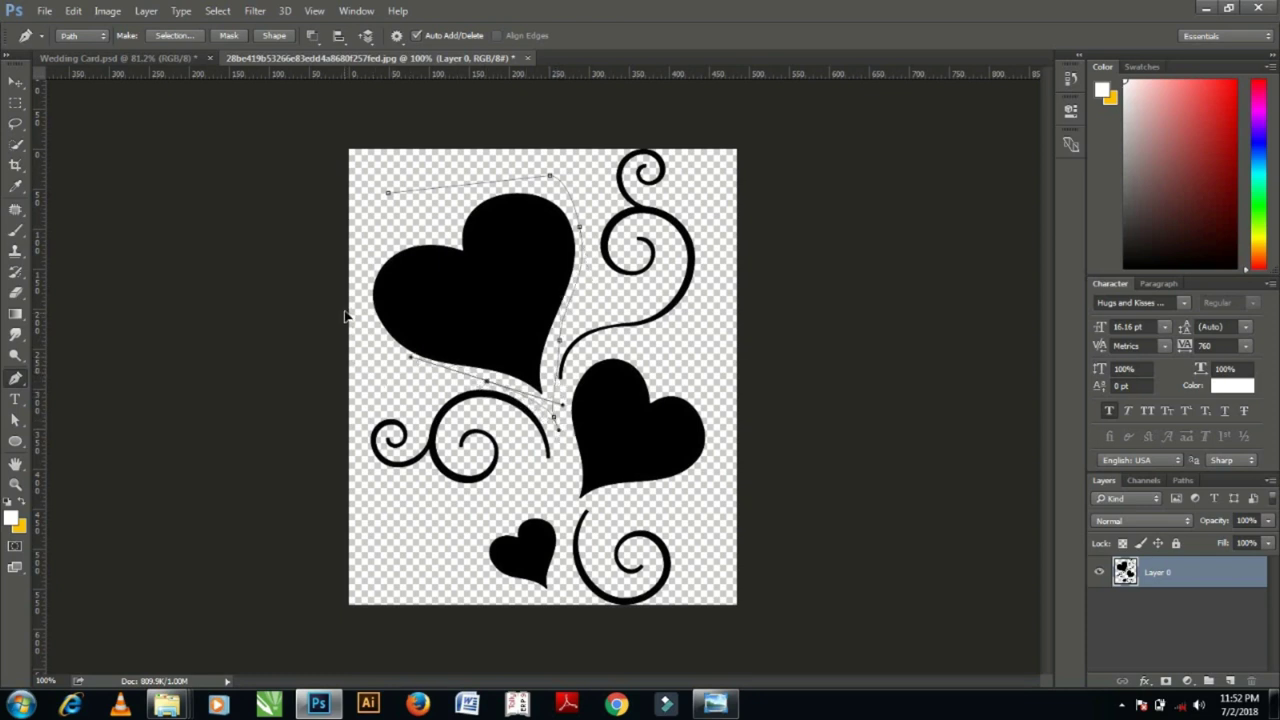
{"action": "left_click_drag", "start_coordinate": [361, 254], "coordinate": [381, 199]}
{"action": "left_click", "coordinate": [388, 192]}
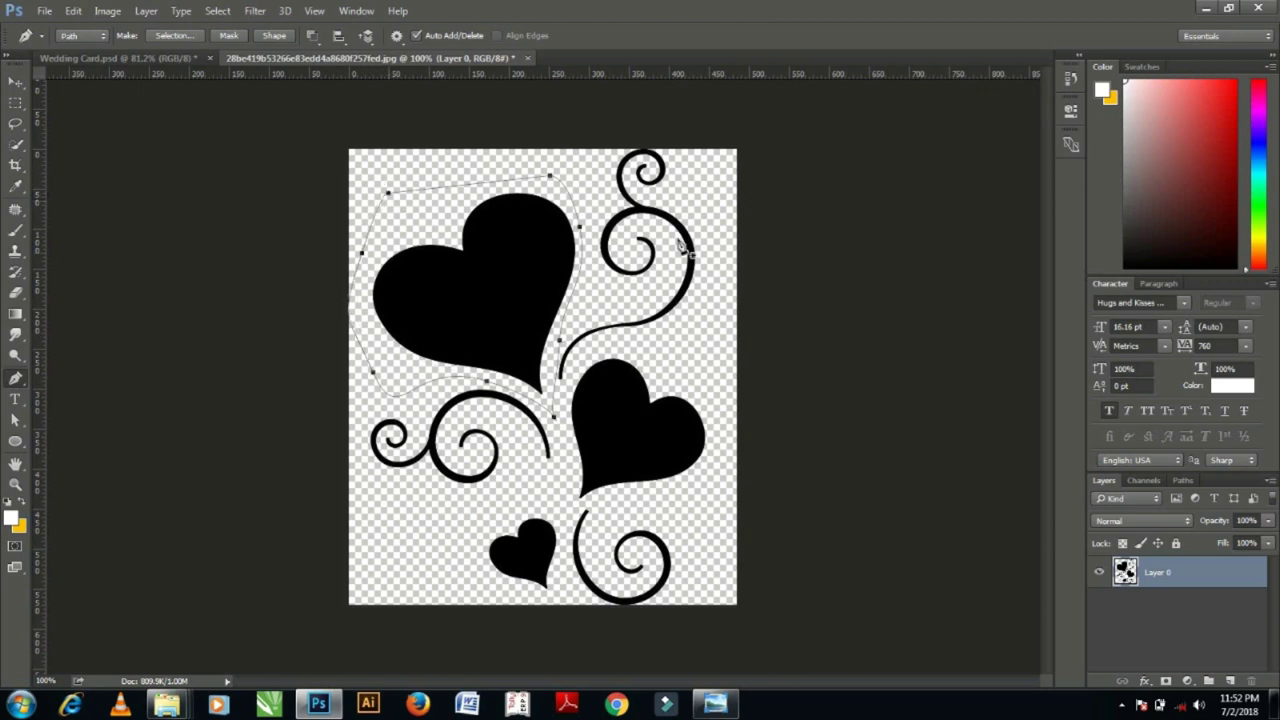
Turn the path into a selection and cut the top heart out of the clip art.
{"action": "key", "text": "ctrl+Return"}
{"action": "key", "text": "ctrl+shift+i"}
{"action": "key", "text": "Delete"}
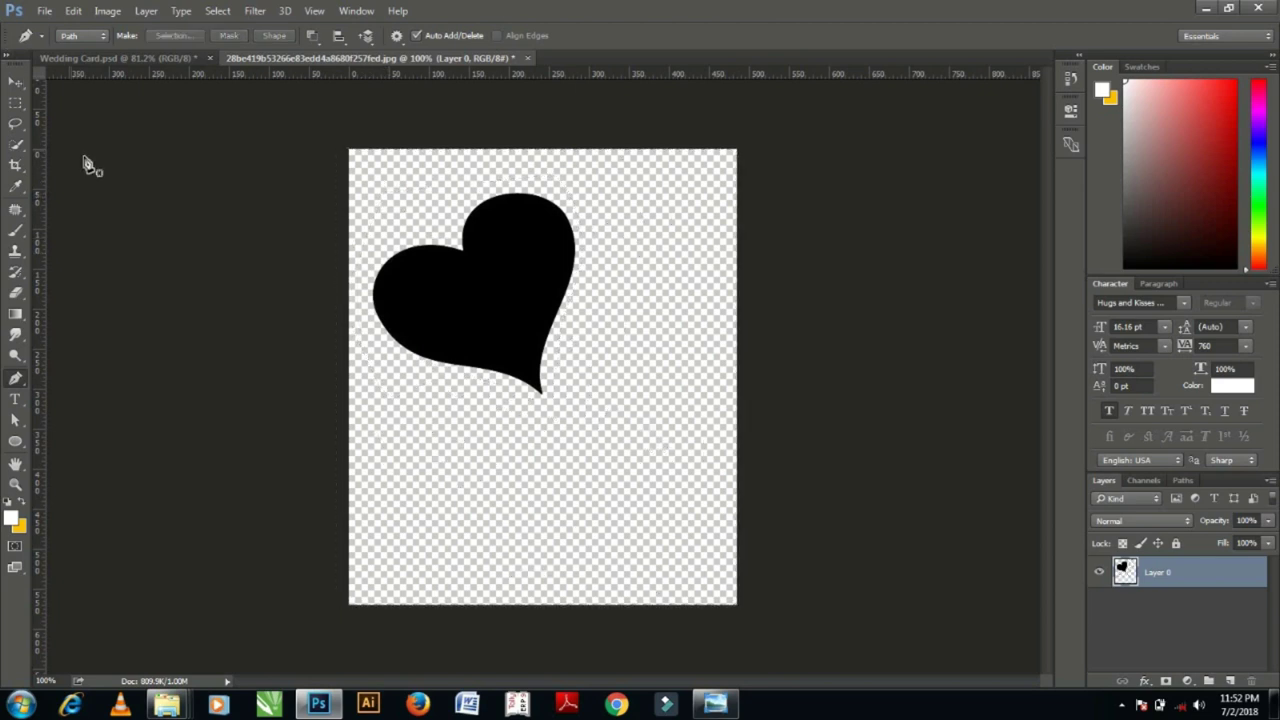
{"action": "key", "text": "ctrl+z"}
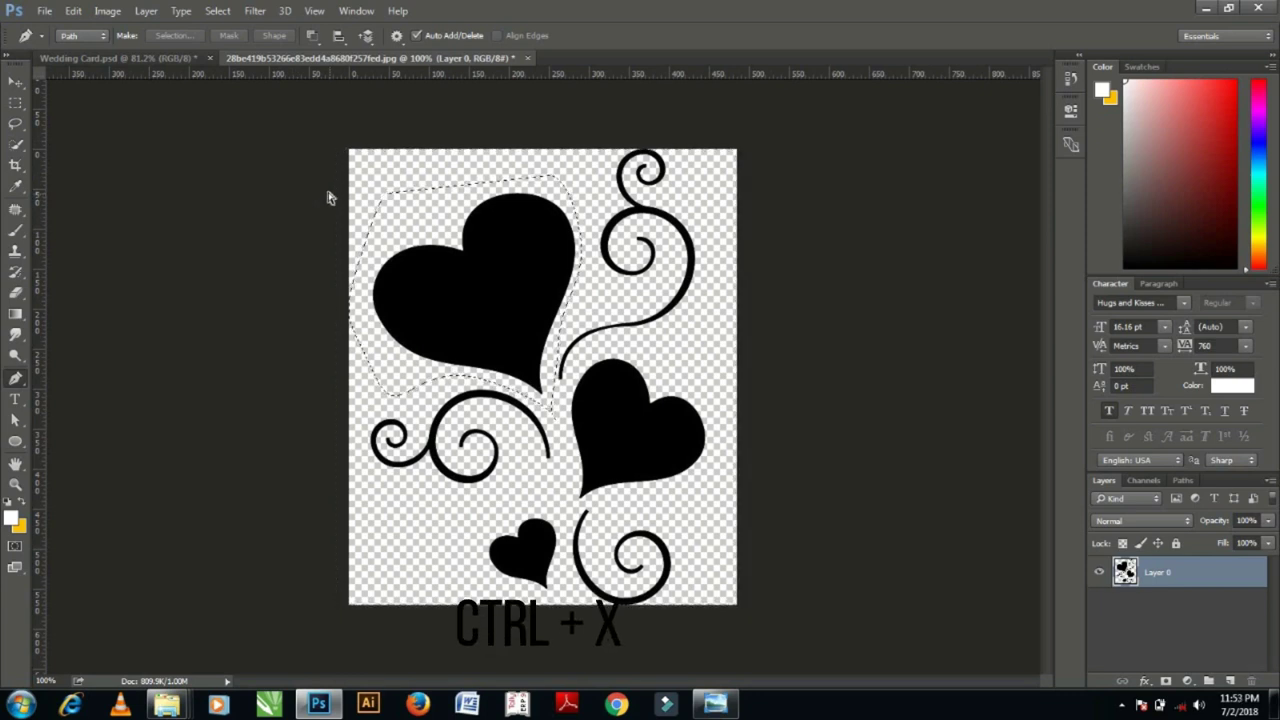
{"action": "key", "text": "ctrl+x"}
Paste the heart into Wedding Card, scale it proportionally to 6%, and place it beside the K.
{"action": "key", "text": "v"}
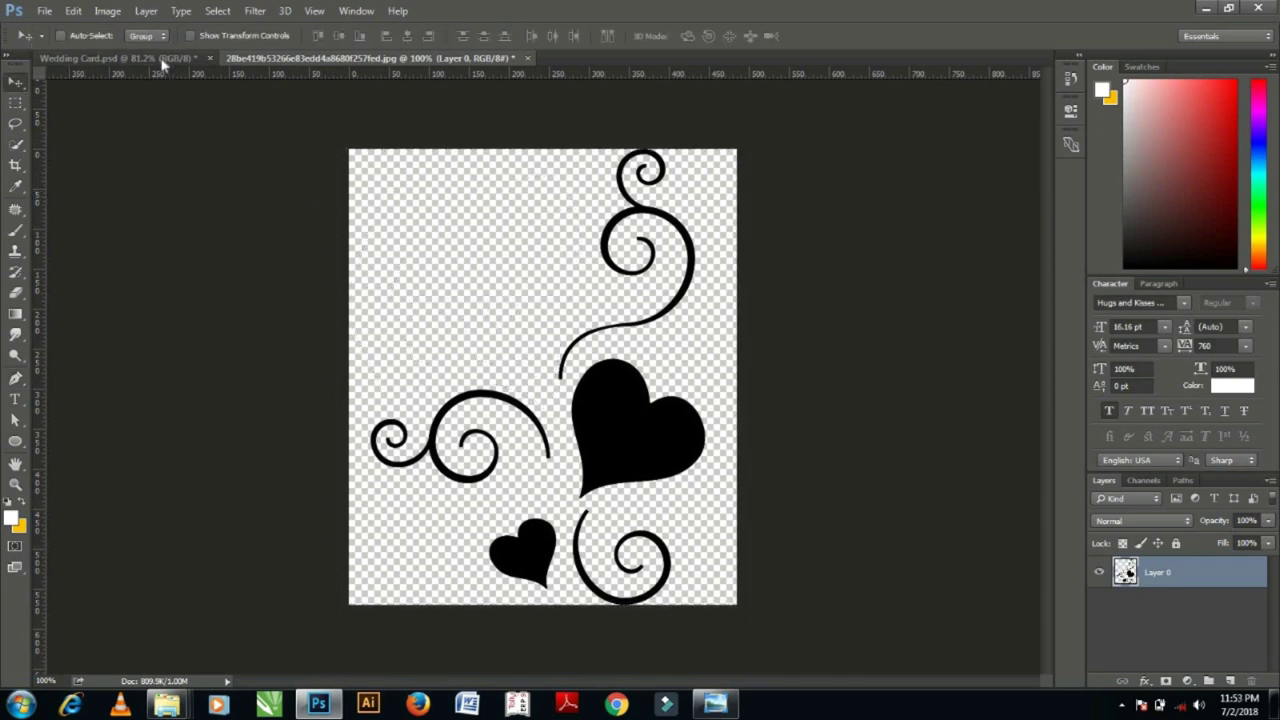
{"action": "left_click", "coordinate": [160, 58]}
{"action": "key", "text": "ctrl+v"}
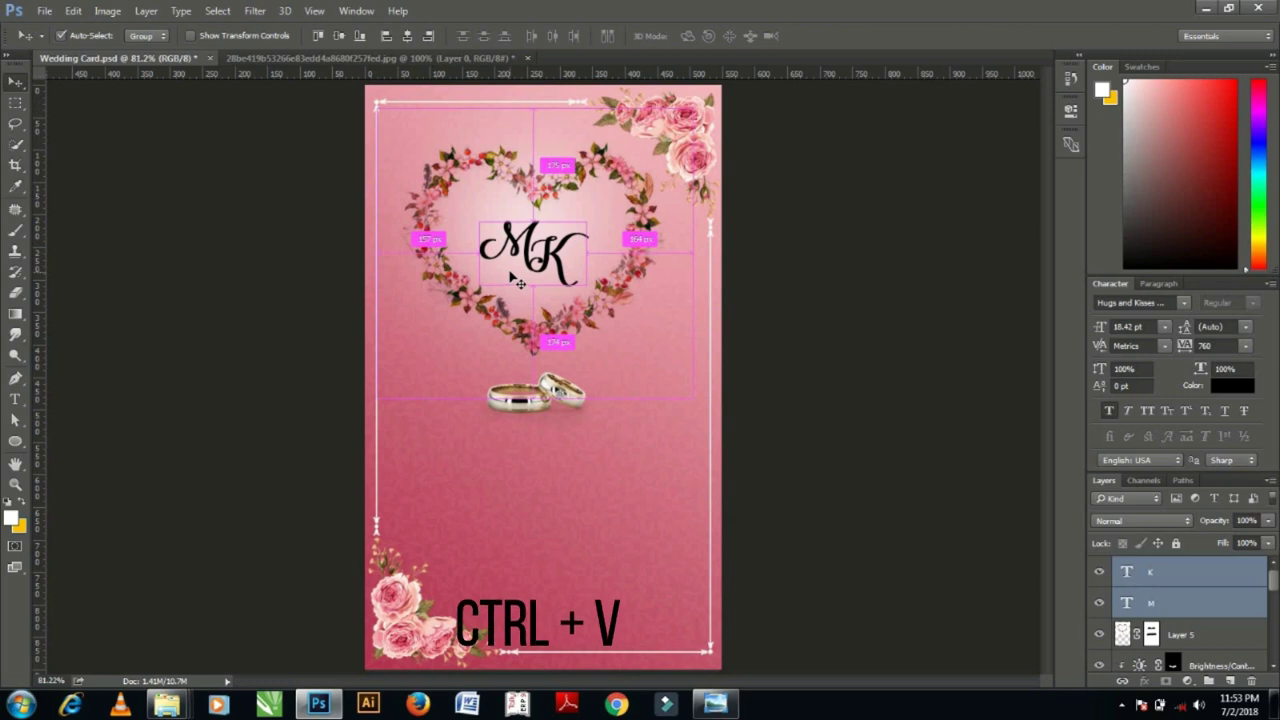
{"action": "left_click_drag", "start_coordinate": [565, 410], "coordinate": [585, 470]}
{"action": "key", "text": "ctrl+t"}
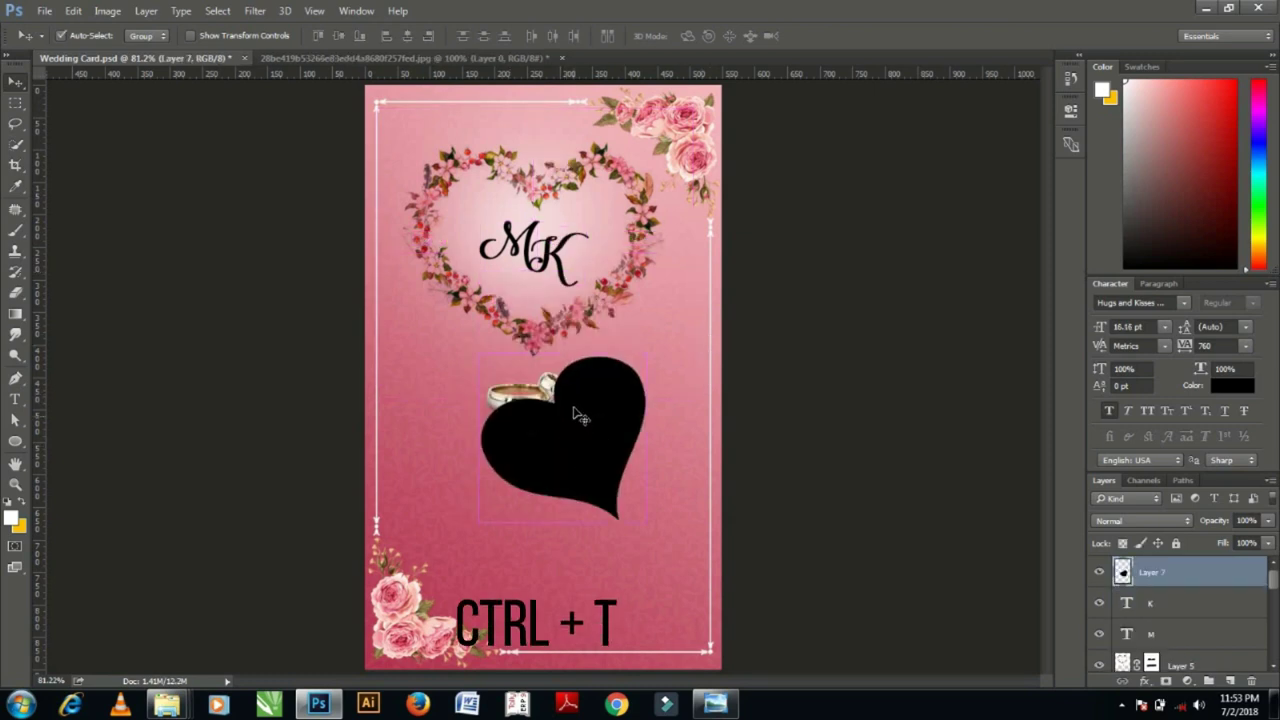
{"action": "left_click", "coordinate": [284, 37]}
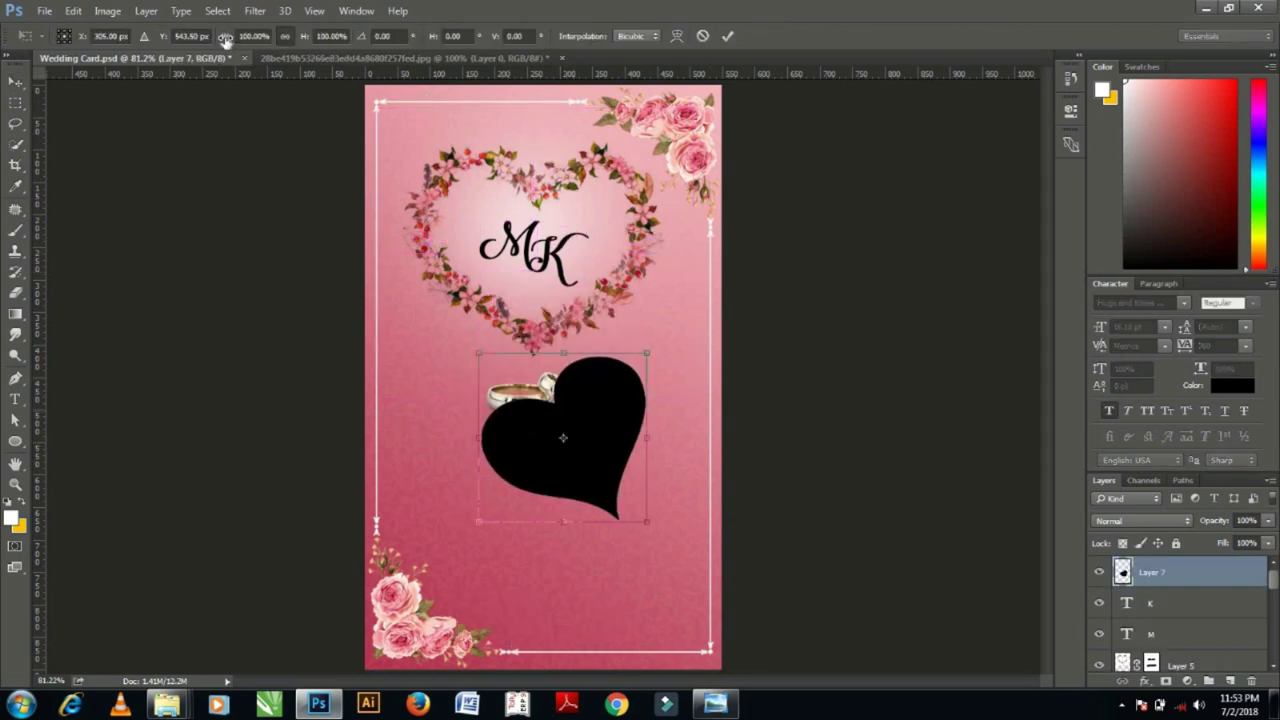
{"action": "left_click", "coordinate": [250, 36]}
{"action": "type", "text": "6"}
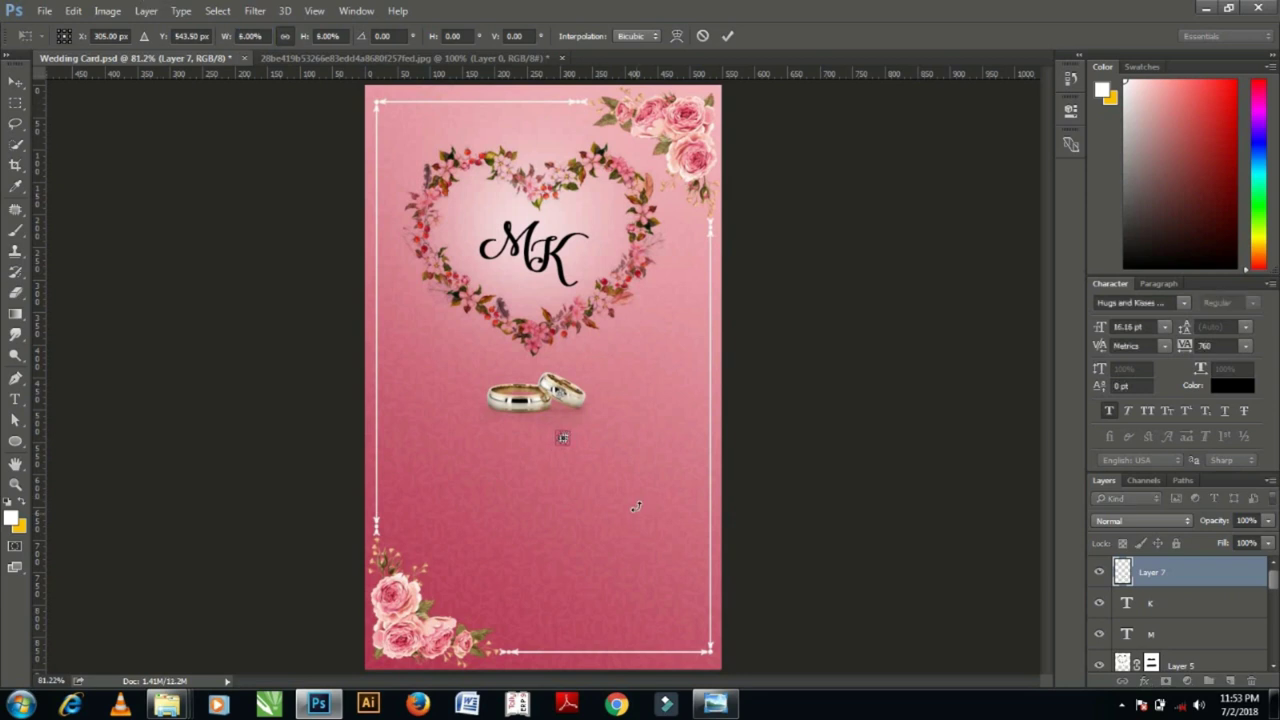
{"action": "key", "text": "Return"}
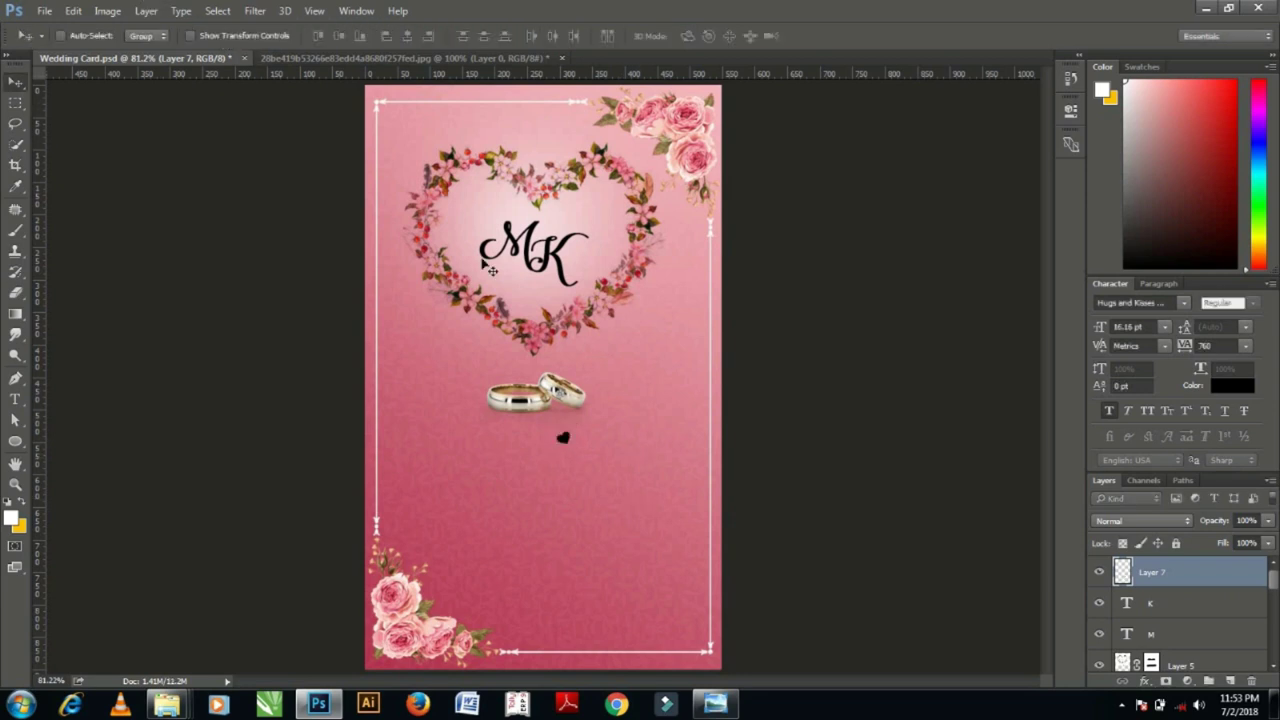
{"action": "mouse_move", "coordinate": [563, 437]}
{"action": "left_mouse_down"}
{"action": "mouse_move", "coordinate": [591, 208]}
{"action": "mouse_move", "coordinate": [583, 228]}
{"action": "left_mouse_up"}
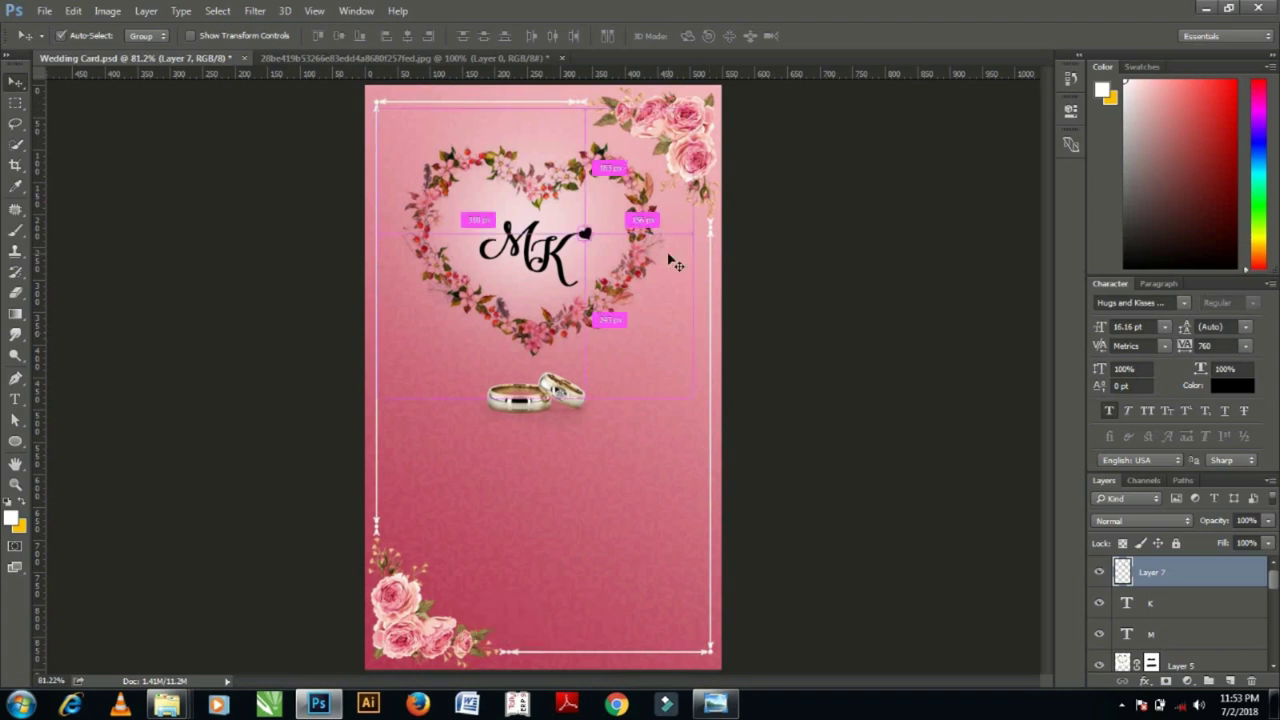
Duplicate the tiny heart twice, placing one copy beside the M and another on the K.
{"action": "key", "text": "ctrl+j"}
{"action": "left_click_drag", "start_coordinate": [584, 232], "coordinate": [486, 236]}
{"action": "key", "text": "ctrl+t"}
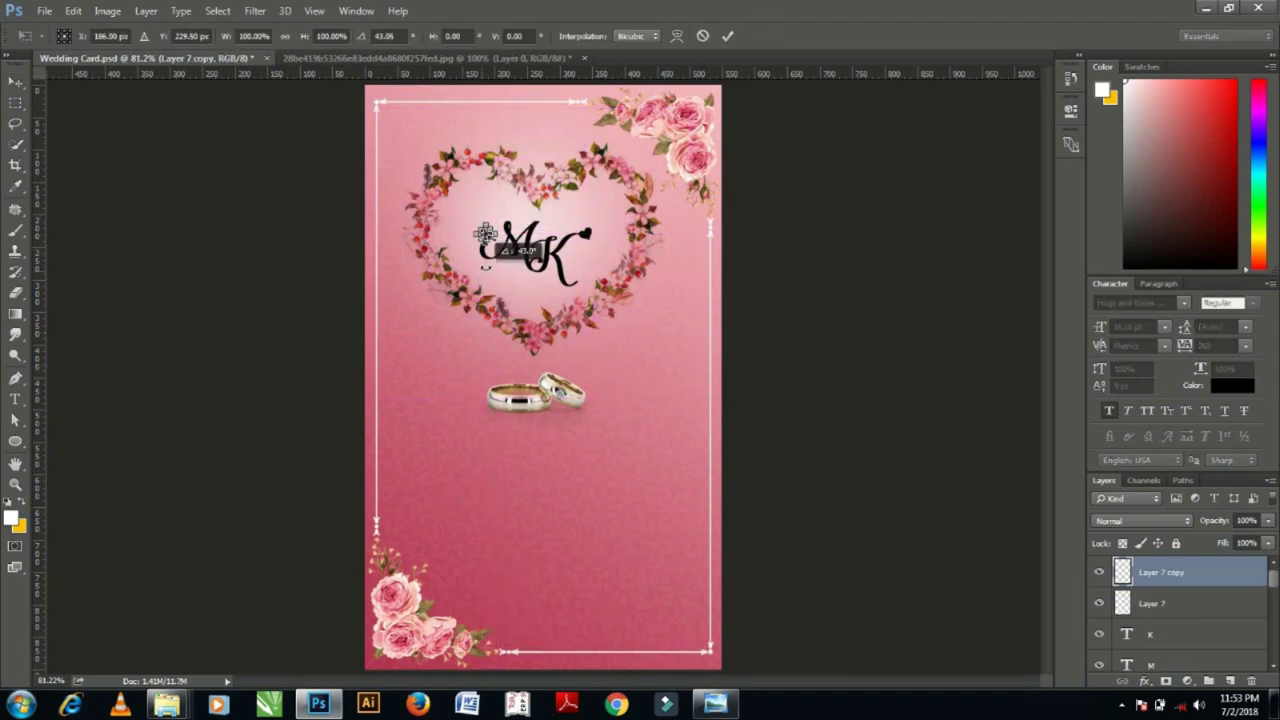
{"action": "key", "text": "Return"}
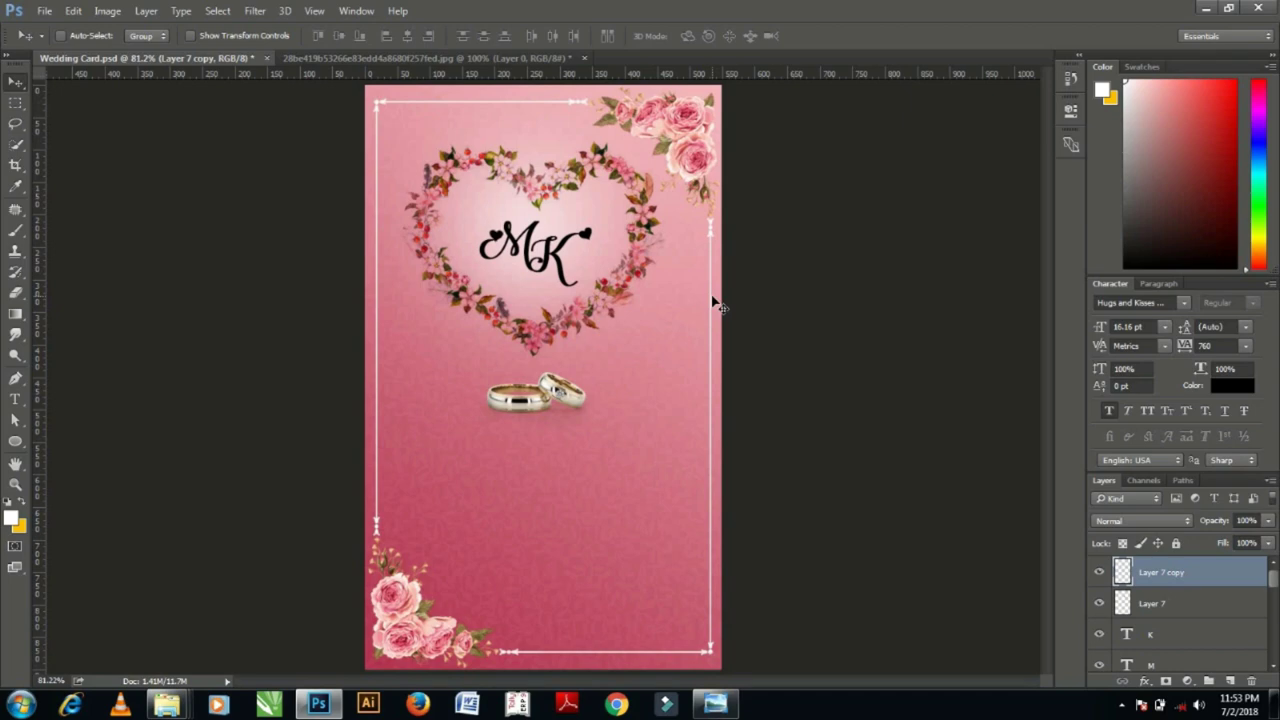
{"action": "scroll", "coordinate": [718, 305], "scroll_direction": "up", "scroll_amount": 3}
{"action": "scroll", "coordinate": [528, 437], "scroll_direction": "up", "scroll_amount": 2}
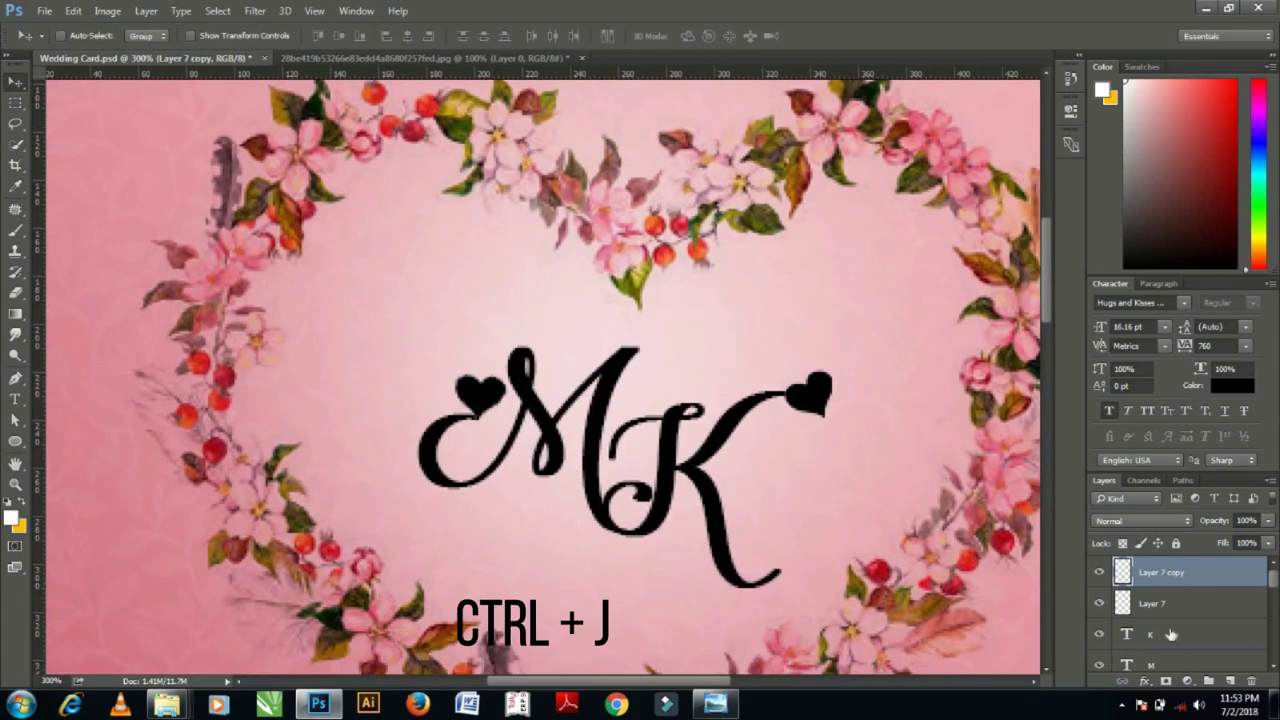
{"action": "key", "text": "ctrl+j"}
{"action": "left_click_drag", "start_coordinate": [697, 415], "coordinate": [680, 472]}
{"action": "key", "text": "ctrl+t"}
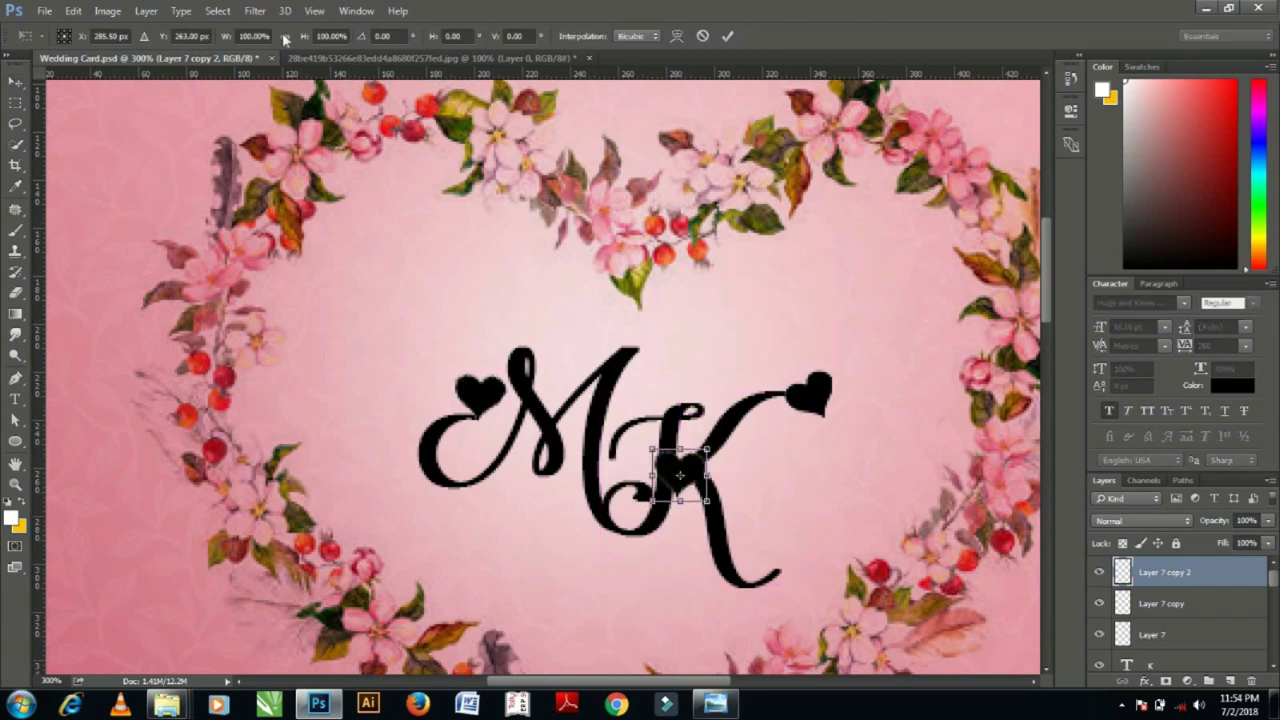
{"action": "key", "text": "Return"}
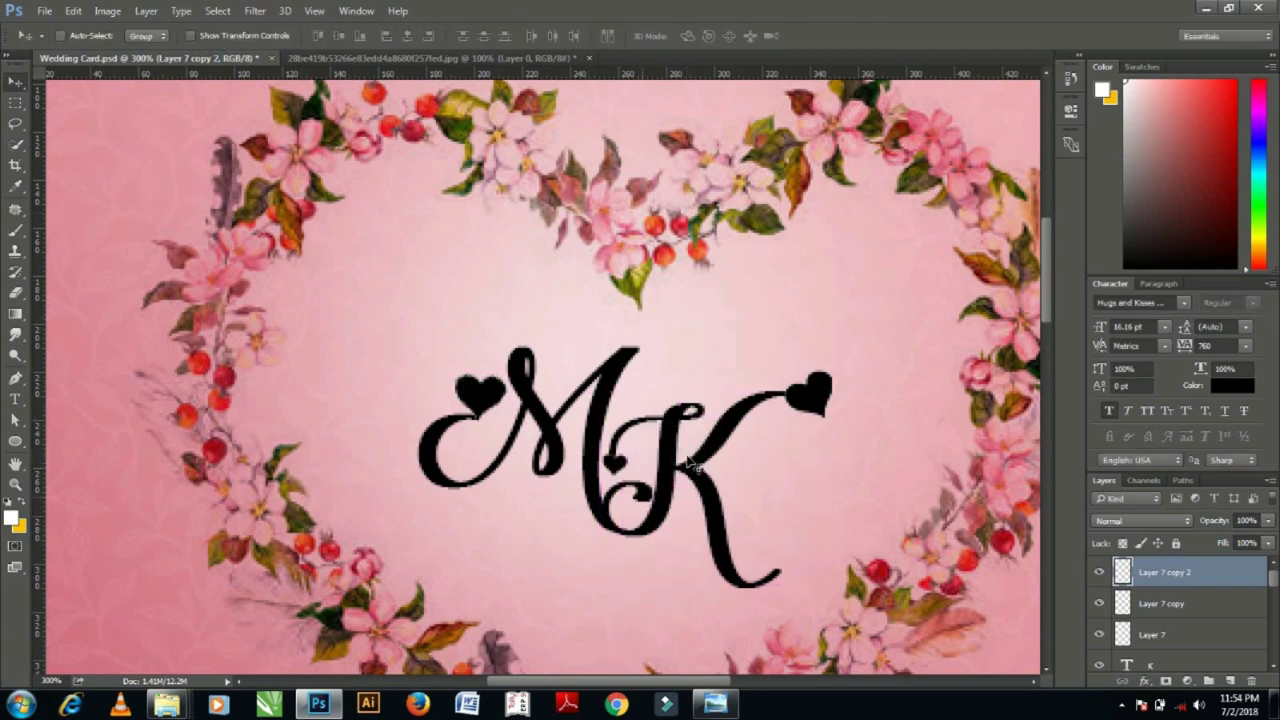
{"action": "key", "text": "ctrl+0"}
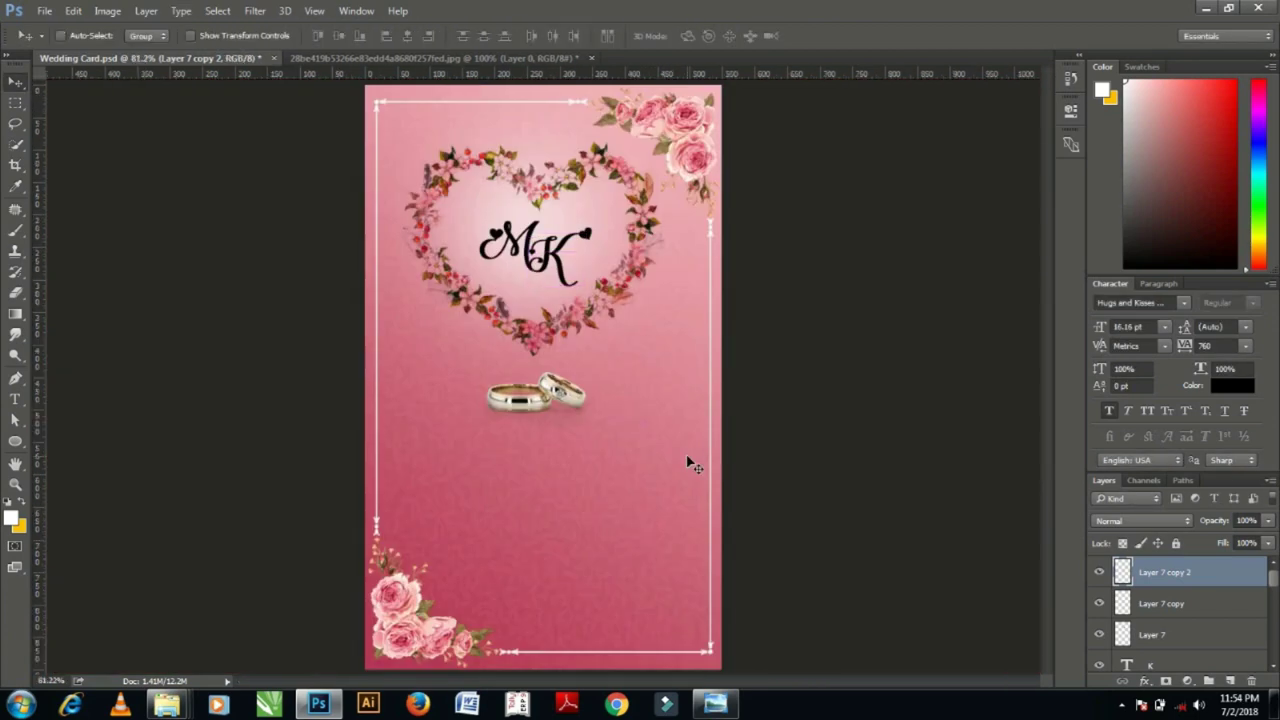
Group the heart, K and M layers and name the group 'wedding Logo'.
{"action": "scroll", "coordinate": [1176, 640], "scroll_direction": "down", "scroll_amount": 2}
{"action": "left_click", "coordinate": [1176, 634], "text": "shift"}
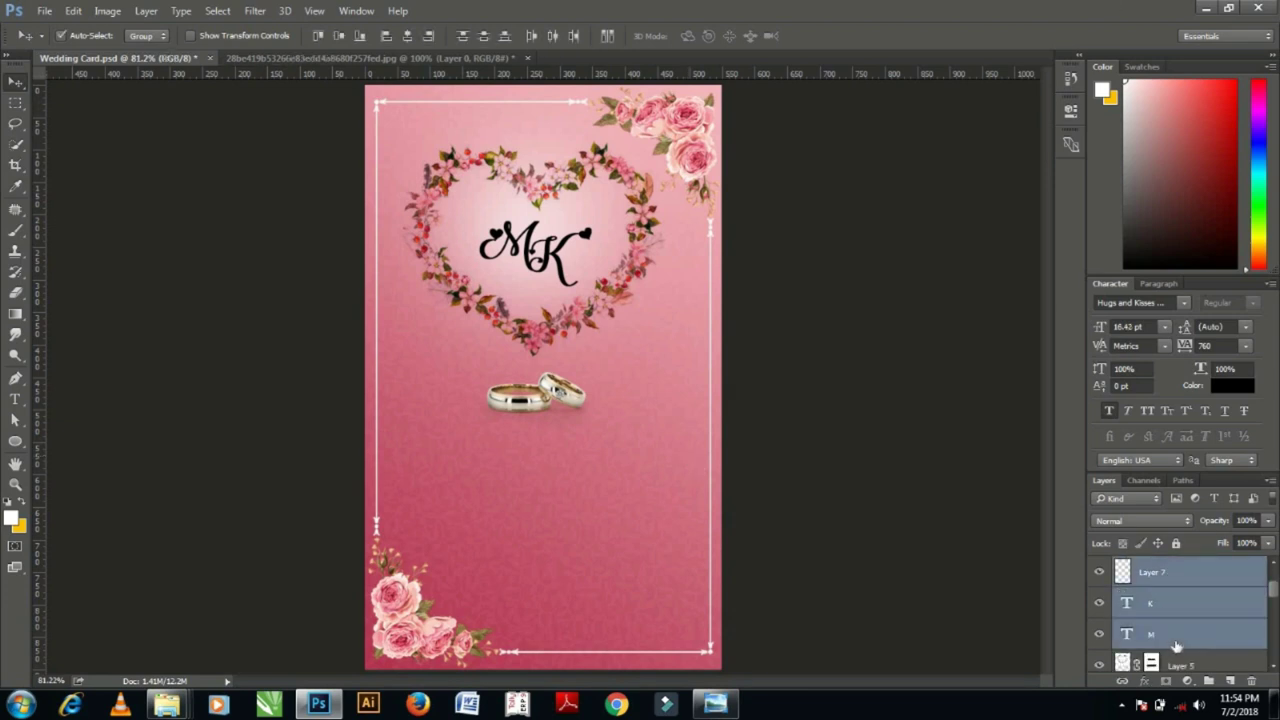
{"action": "key", "text": "ctrl+g"}
{"action": "double_click", "coordinate": [1151, 568]}
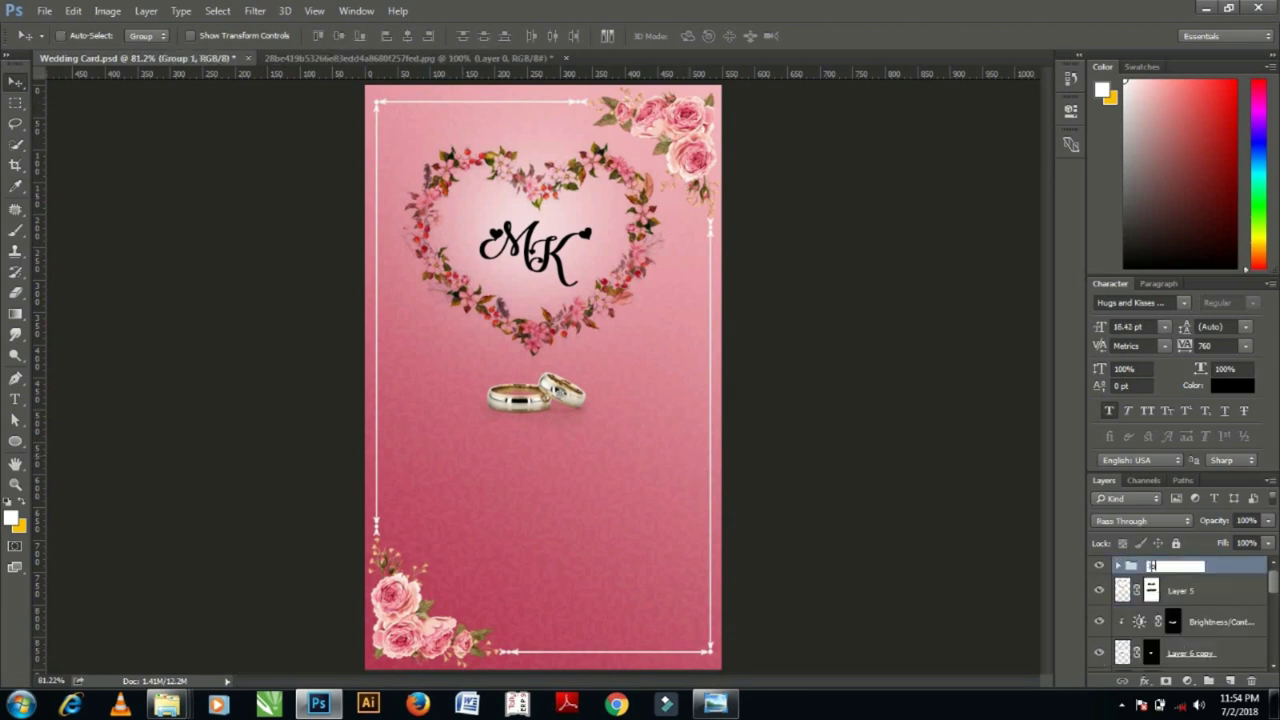
{"action": "type", "text": "Wedding Logo"}
{"action": "key", "text": "Return"}
Add a Gradient Overlay running from a sampled pink-red to light pink #eeb3ba.
{"action": "left_click", "coordinate": [1145, 680]}
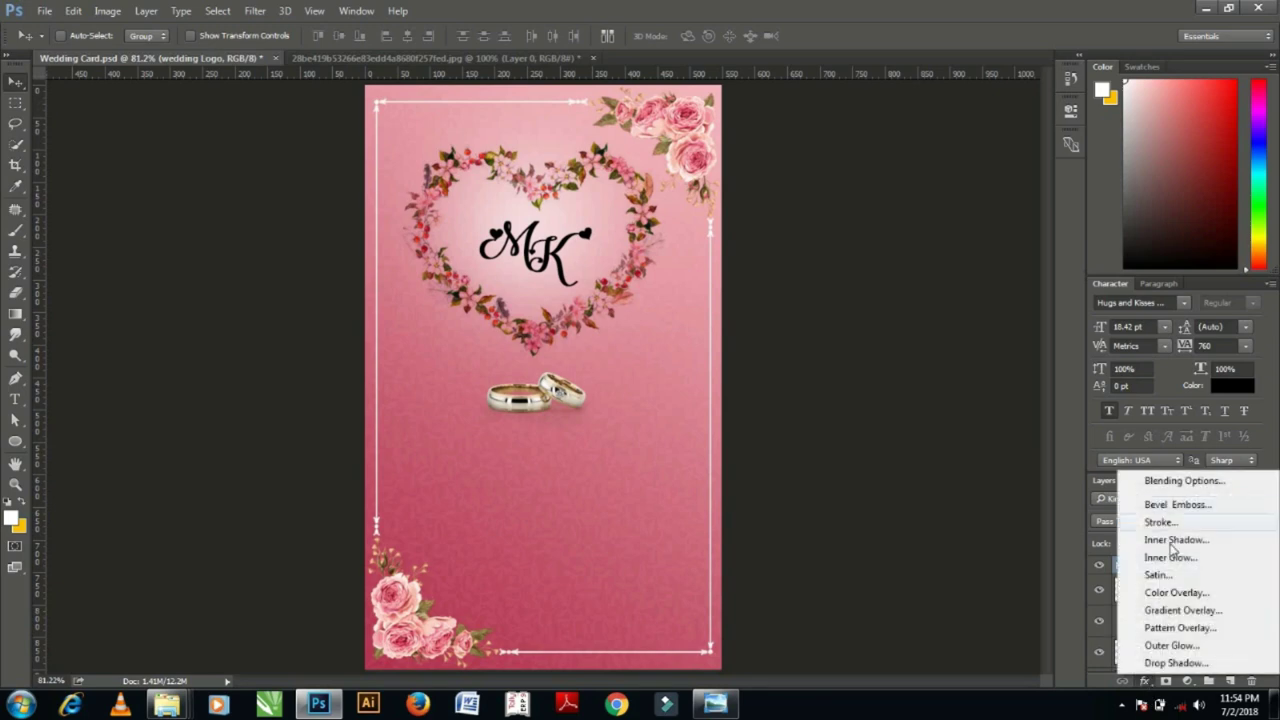
{"action": "left_click", "coordinate": [834, 114]}
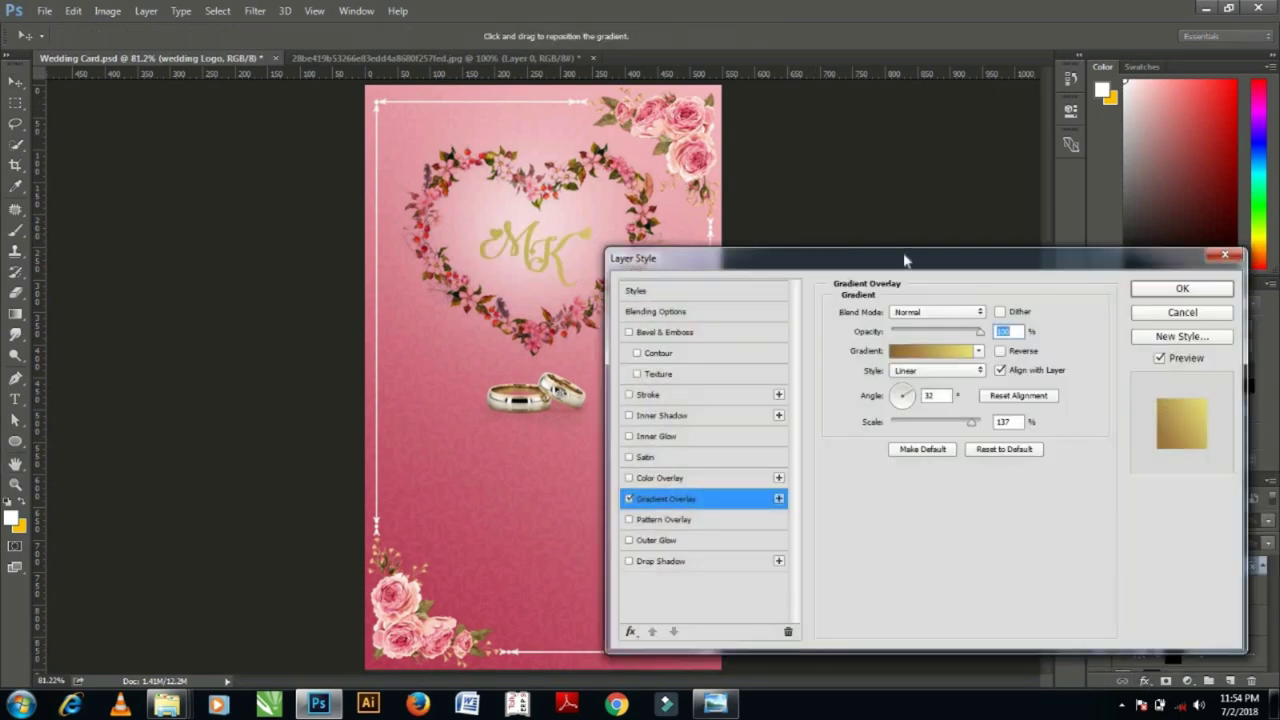
{"action": "mouse_move", "coordinate": [904, 260]}
{"action": "left_mouse_down"}
{"action": "mouse_move", "coordinate": [956, 136]}
{"action": "mouse_move", "coordinate": [959, 94]}
{"action": "left_mouse_up"}
{"action": "left_click", "coordinate": [980, 194]}
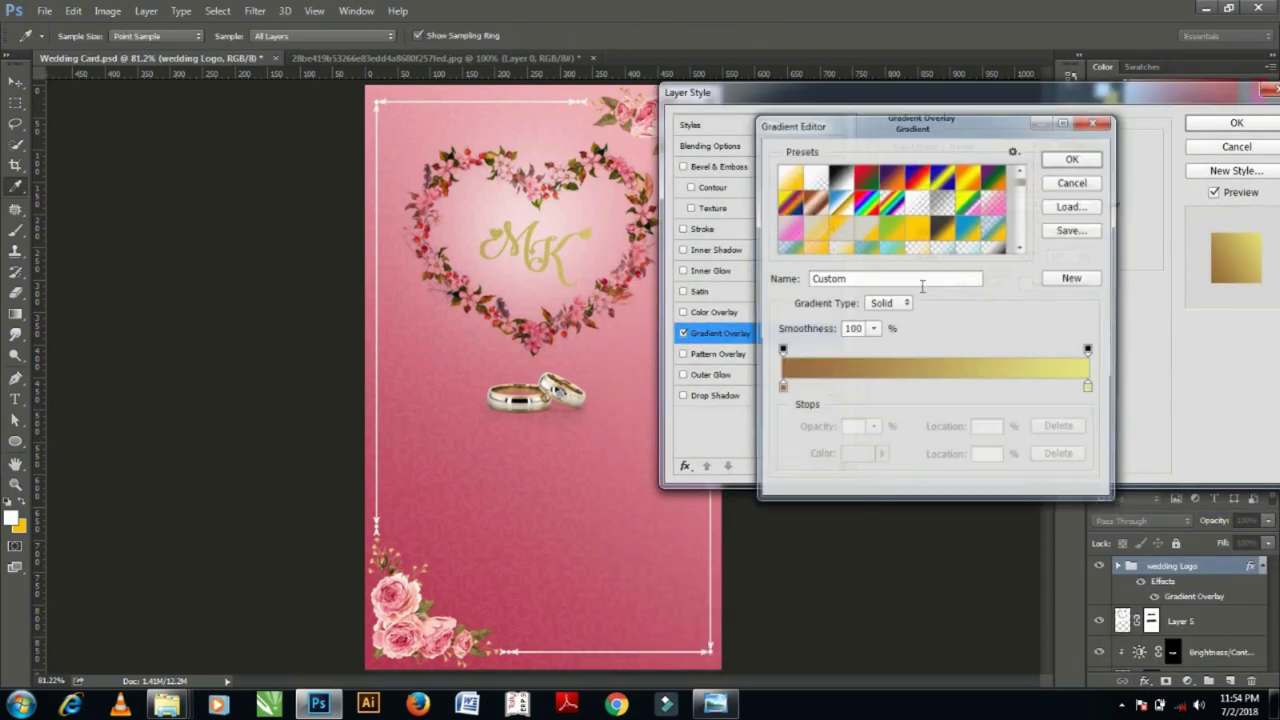
{"action": "left_click", "coordinate": [782, 389]}
{"action": "left_click", "coordinate": [857, 456]}
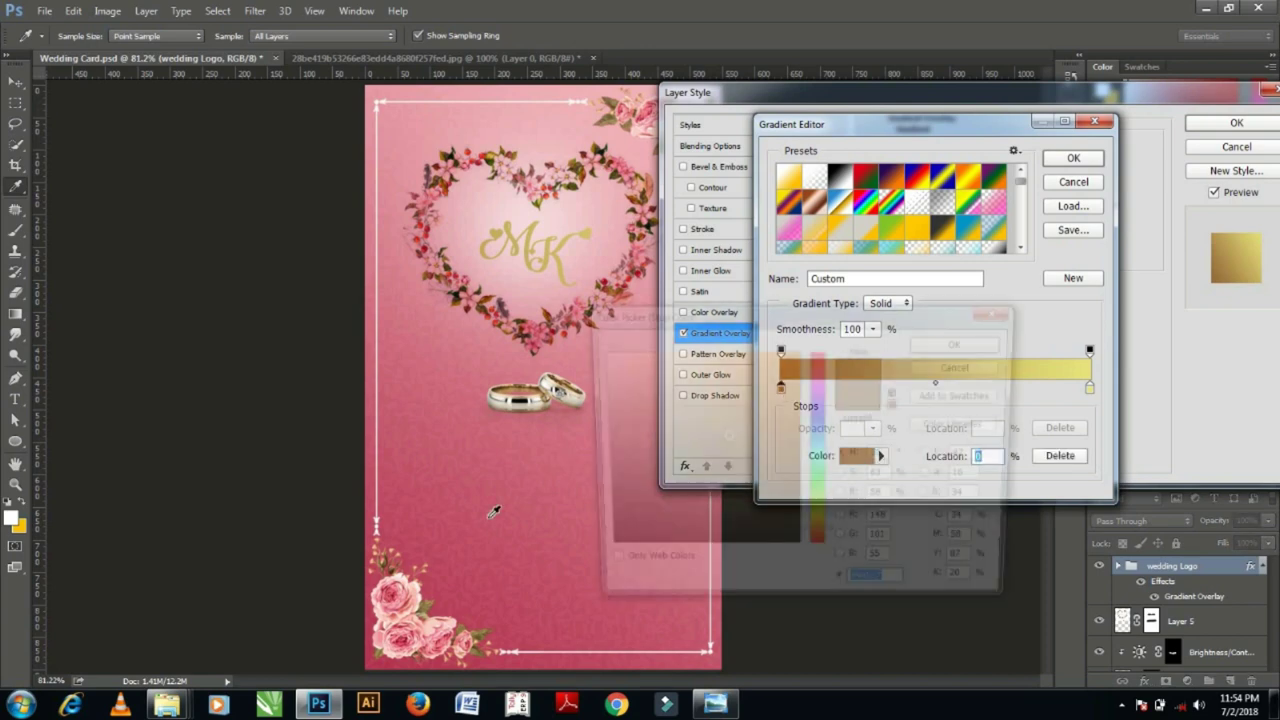
{"action": "left_click", "coordinate": [545, 590]}
{"action": "left_click", "coordinate": [962, 342]}
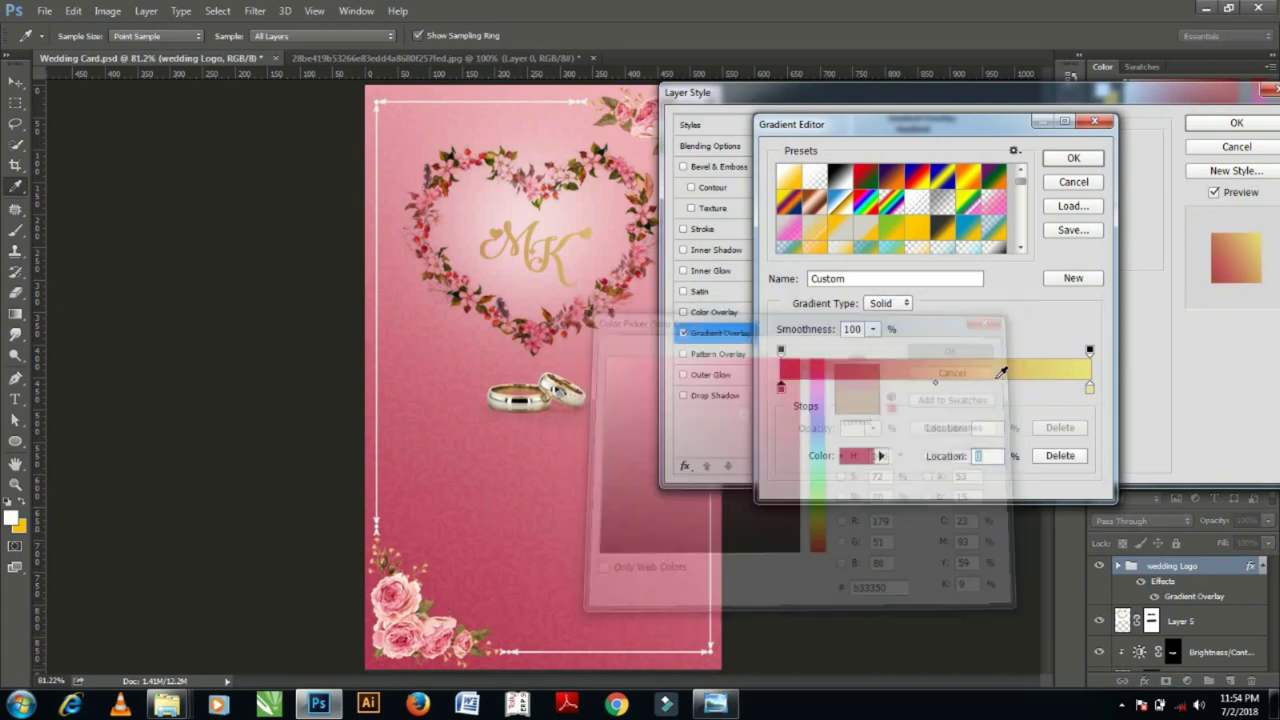
{"action": "left_click", "coordinate": [1090, 388]}
{"action": "left_click", "coordinate": [850, 456]}
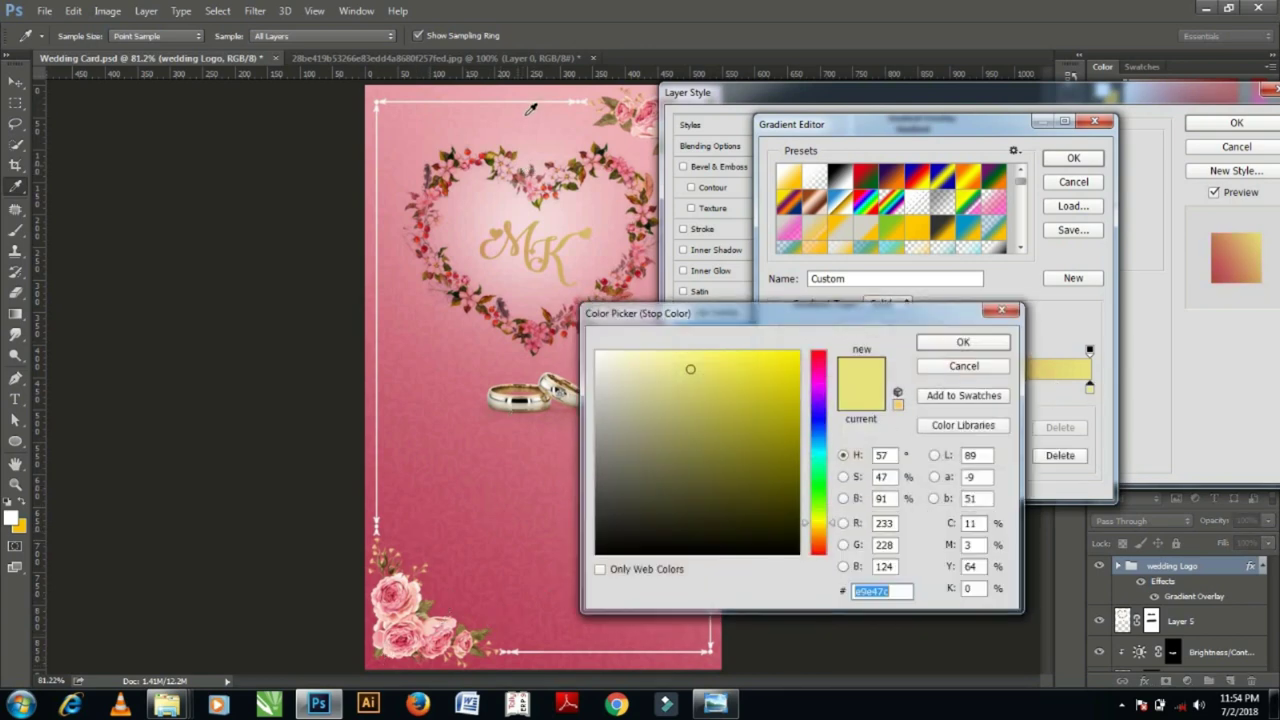
{"action": "type", "text": "eeb3ba"}
{"action": "left_click", "coordinate": [963, 343]}
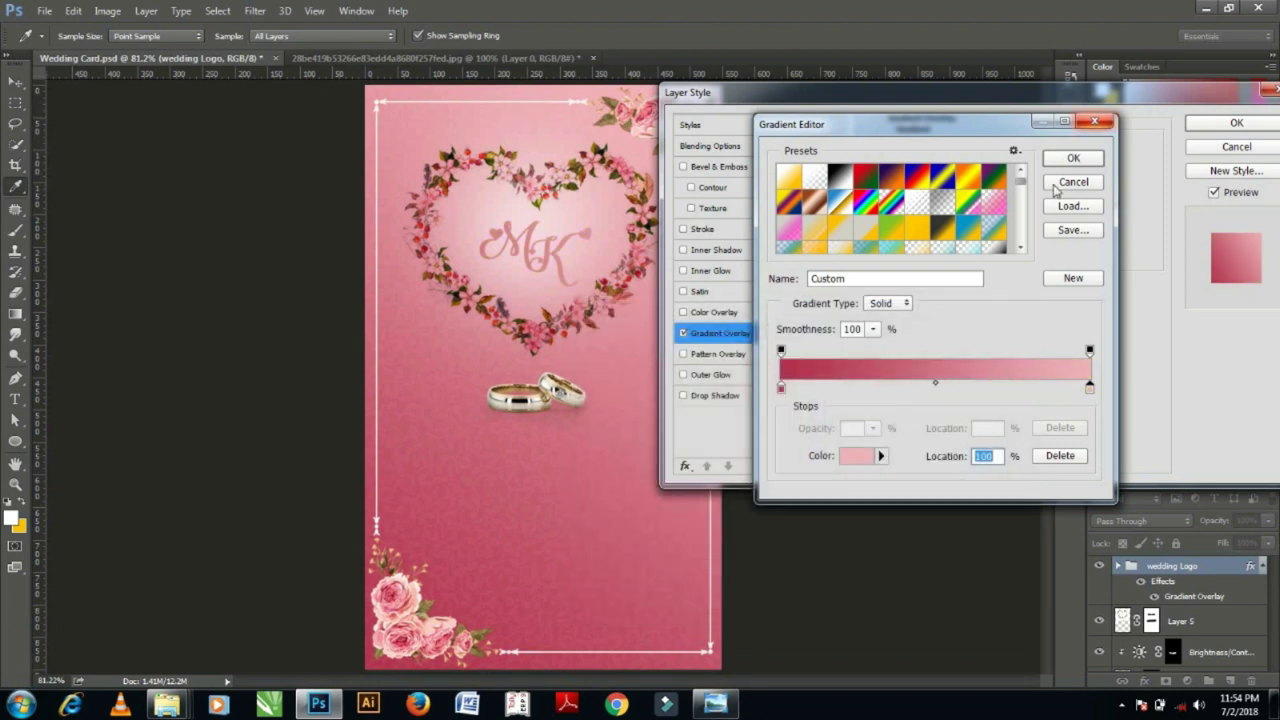
{"action": "left_click", "coordinate": [1073, 158]}
Add a 3 px Stroke in a near-white colour to the logo.
{"action": "left_click", "coordinate": [727, 231]}
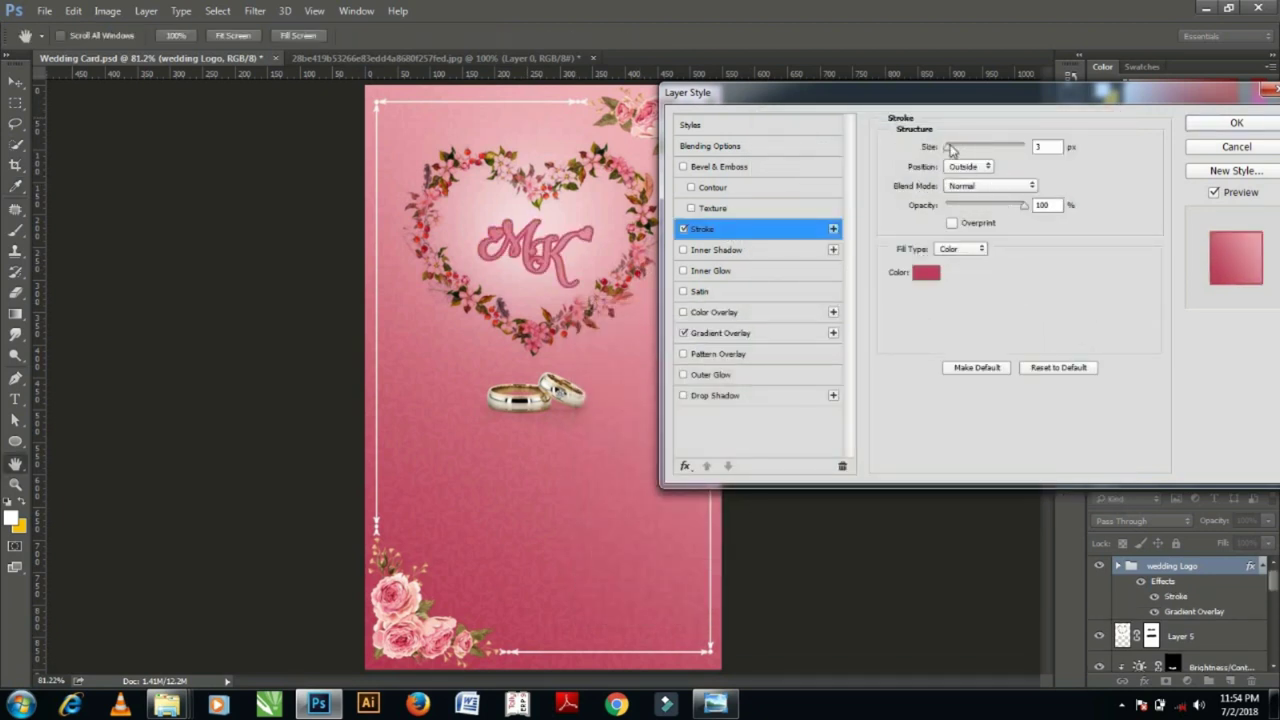
{"action": "left_click", "coordinate": [930, 274]}
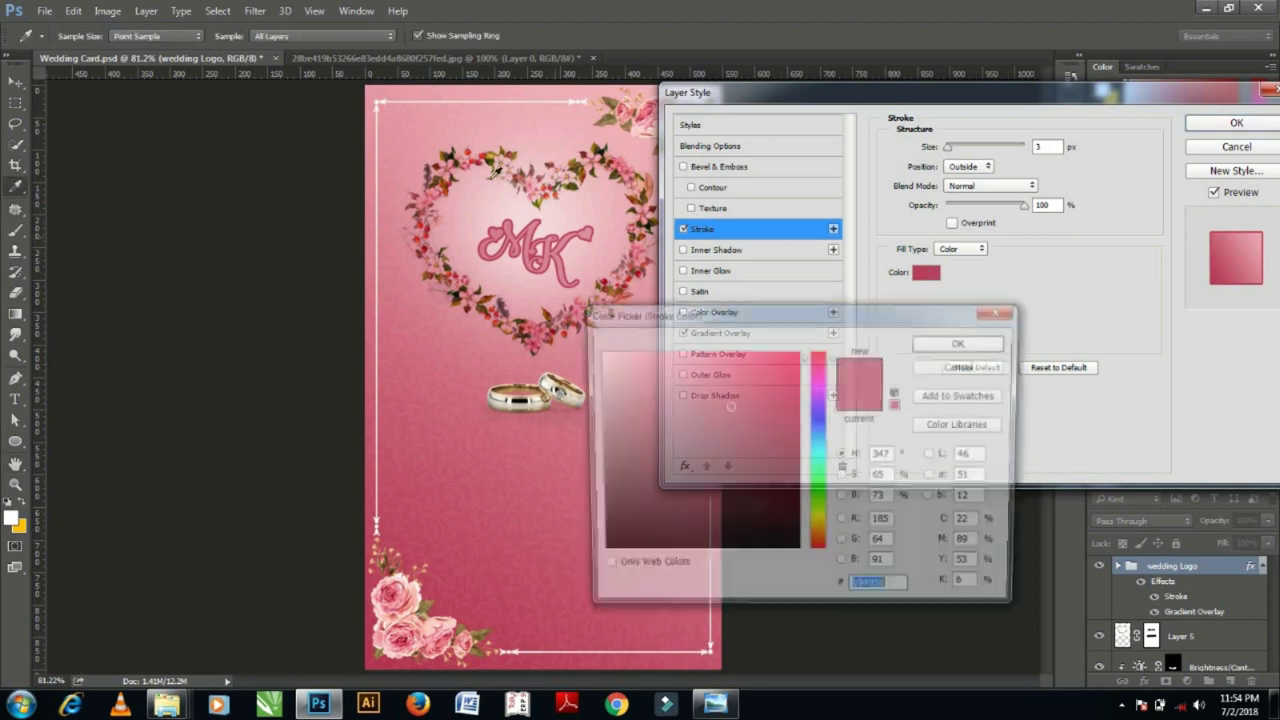
{"action": "left_click", "coordinate": [440, 316]}
{"action": "left_click_drag", "start_coordinate": [440, 305], "coordinate": [487, 190]}
{"action": "left_click", "coordinate": [602, 360]}
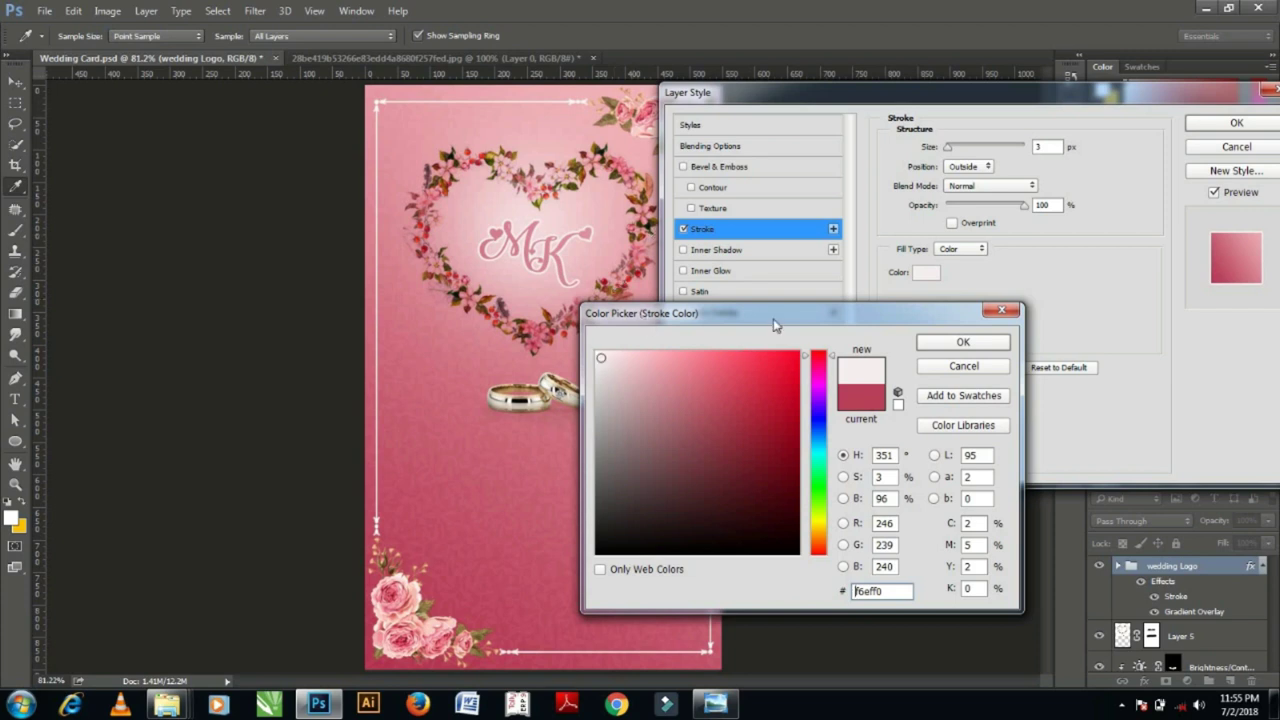
{"action": "left_click", "coordinate": [963, 343]}
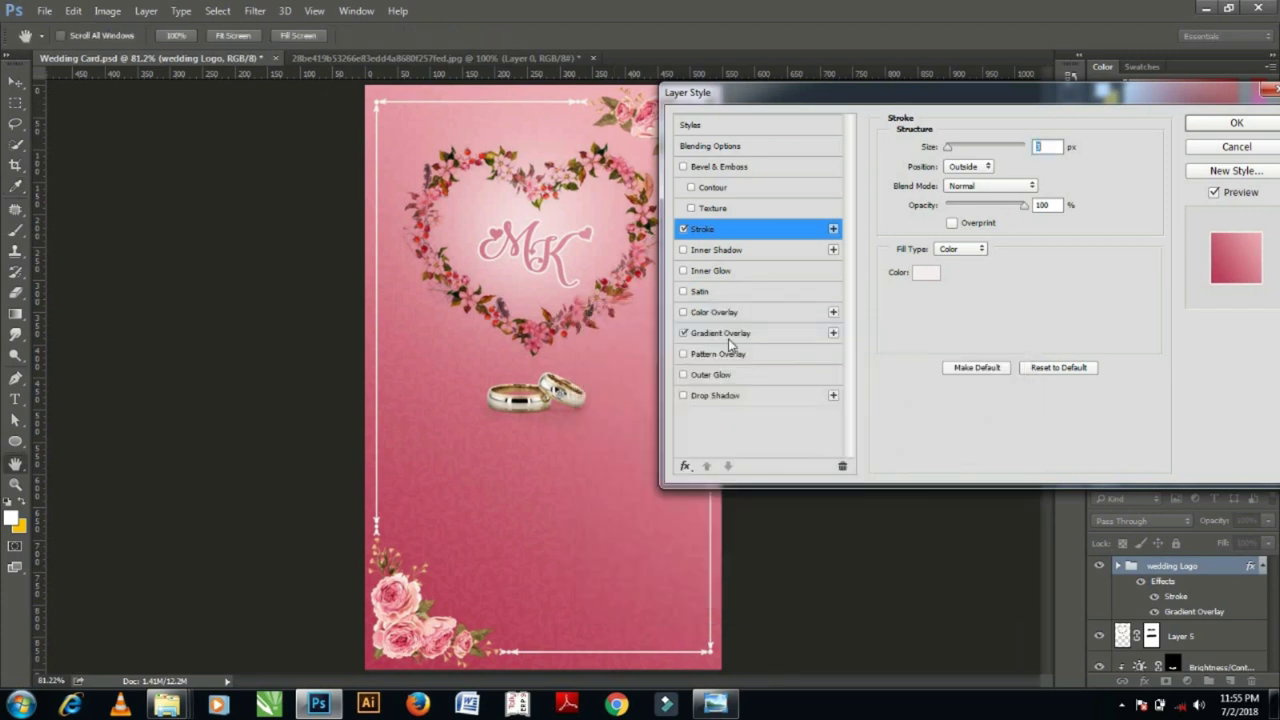
Adjust the gradient angle, set the stroke blend mode to Lighter Color, and apply the styles.
{"action": "left_click", "coordinate": [730, 337]}
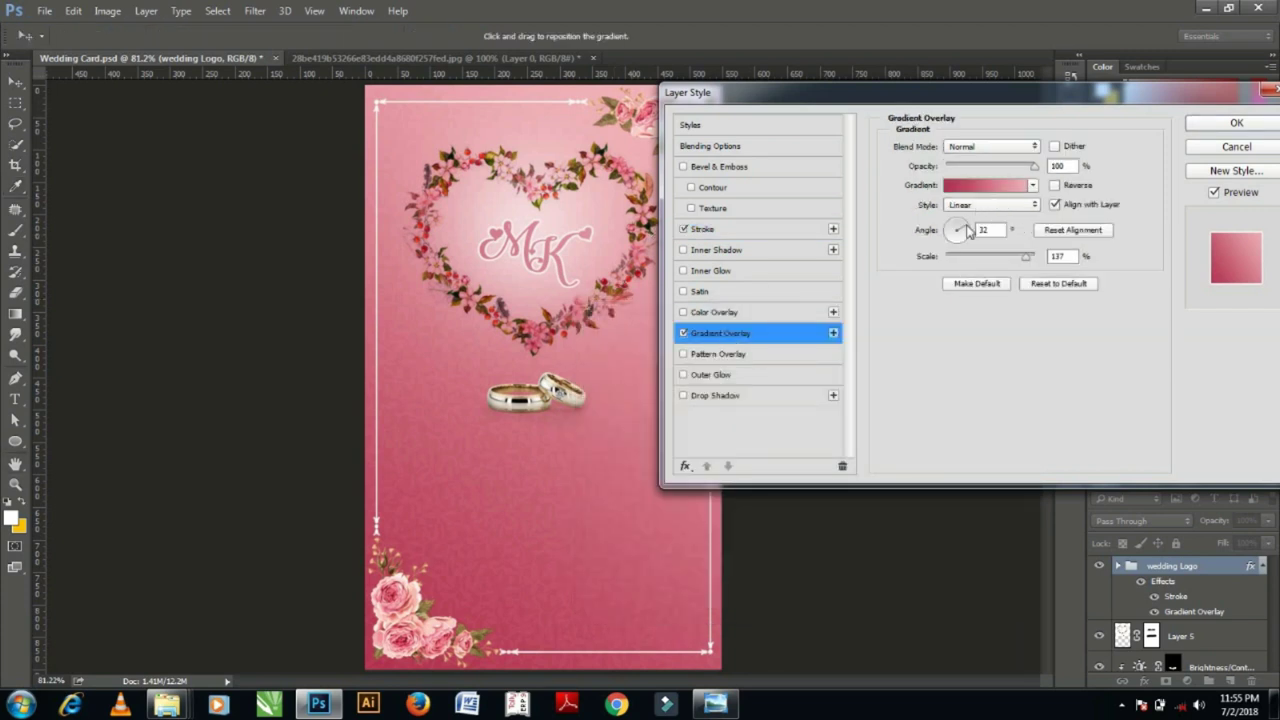
{"action": "left_click_drag", "start_coordinate": [948, 248], "coordinate": [968, 231]}
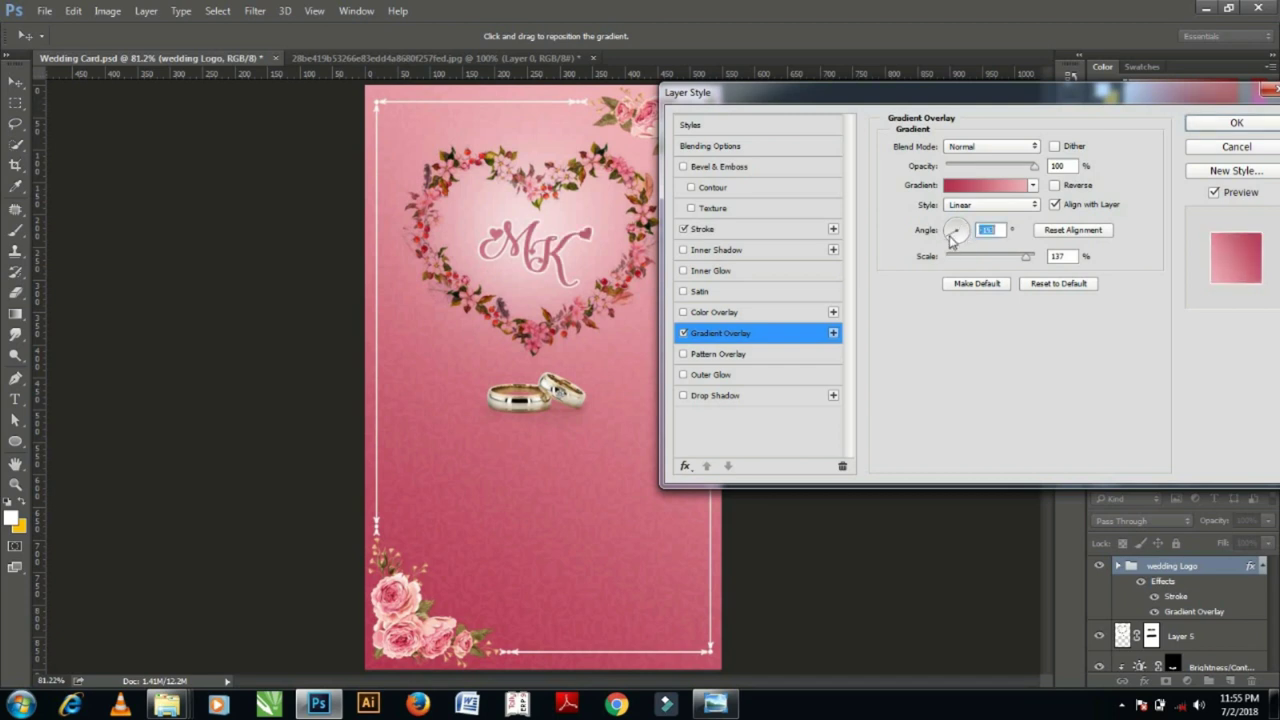
{"action": "left_click", "coordinate": [705, 229]}
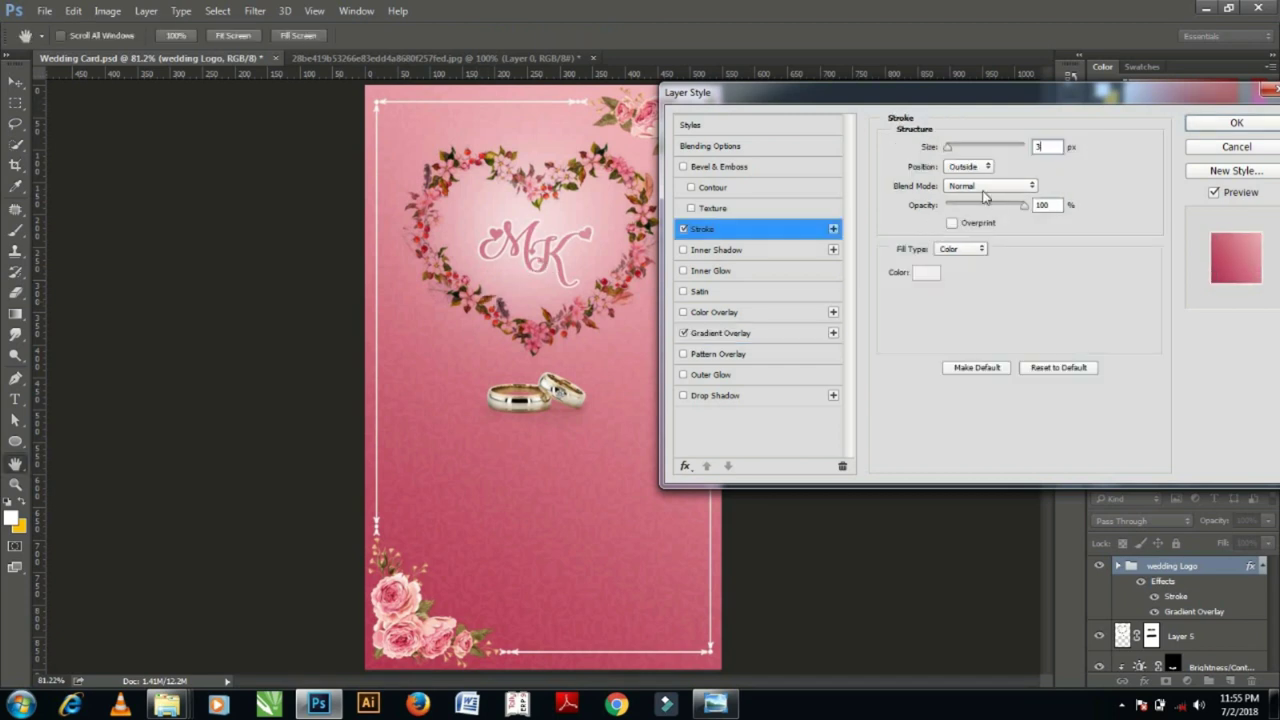
{"action": "left_click", "coordinate": [985, 190]}
{"action": "left_click", "coordinate": [988, 232]}
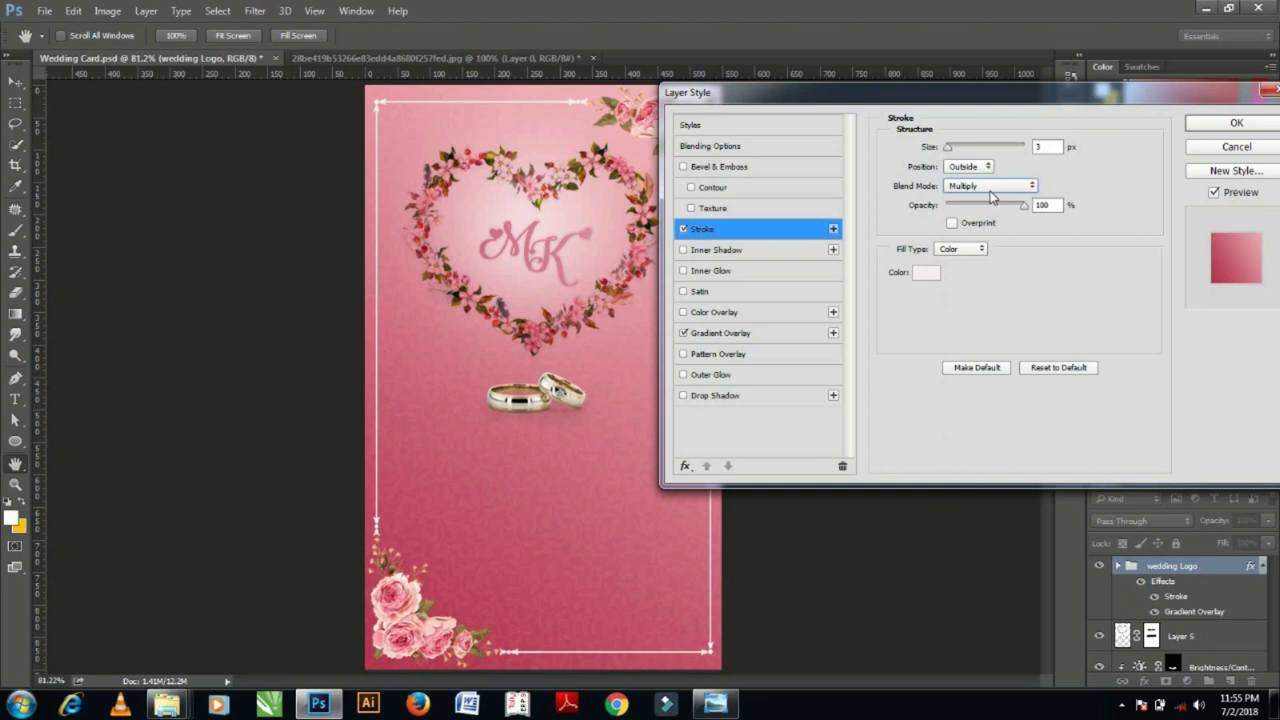
{"action": "key", "text": "Down"}
{"action": "key", "text": "Down"}
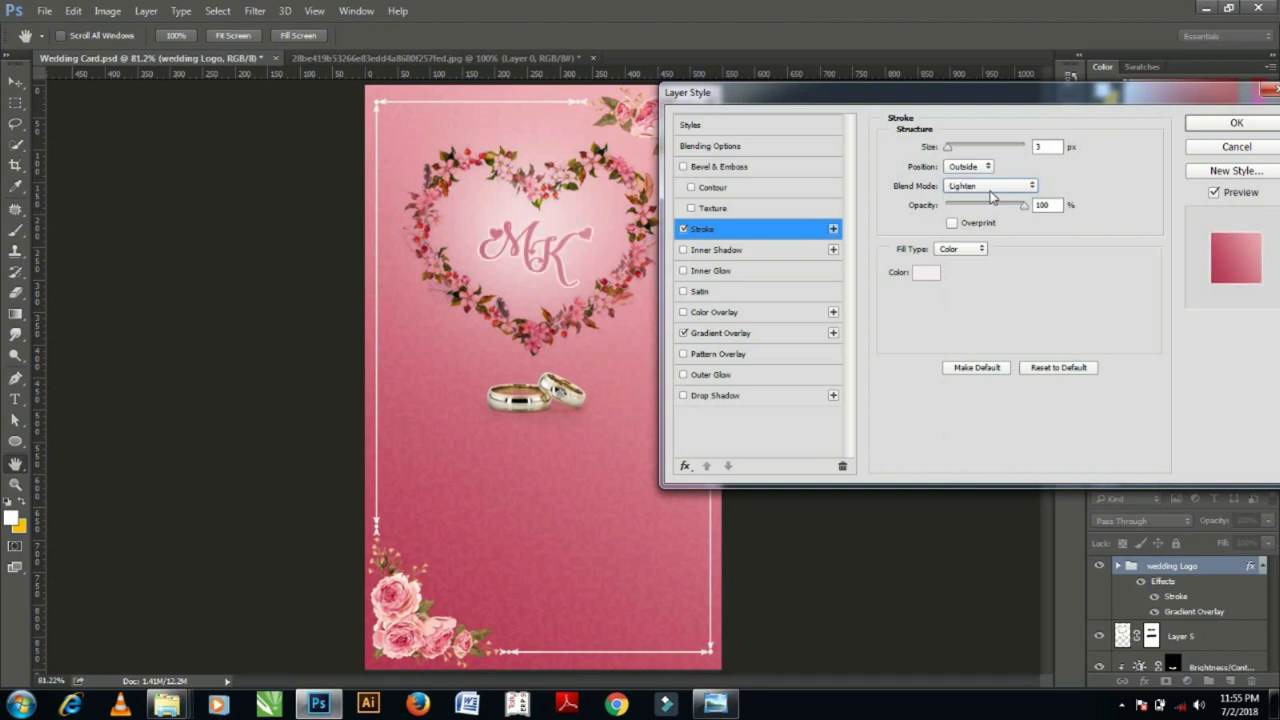
{"action": "key", "text": "Down"}
{"action": "key", "text": "Down"}
{"action": "key", "text": "Down"}
{"action": "key", "text": "Return"}
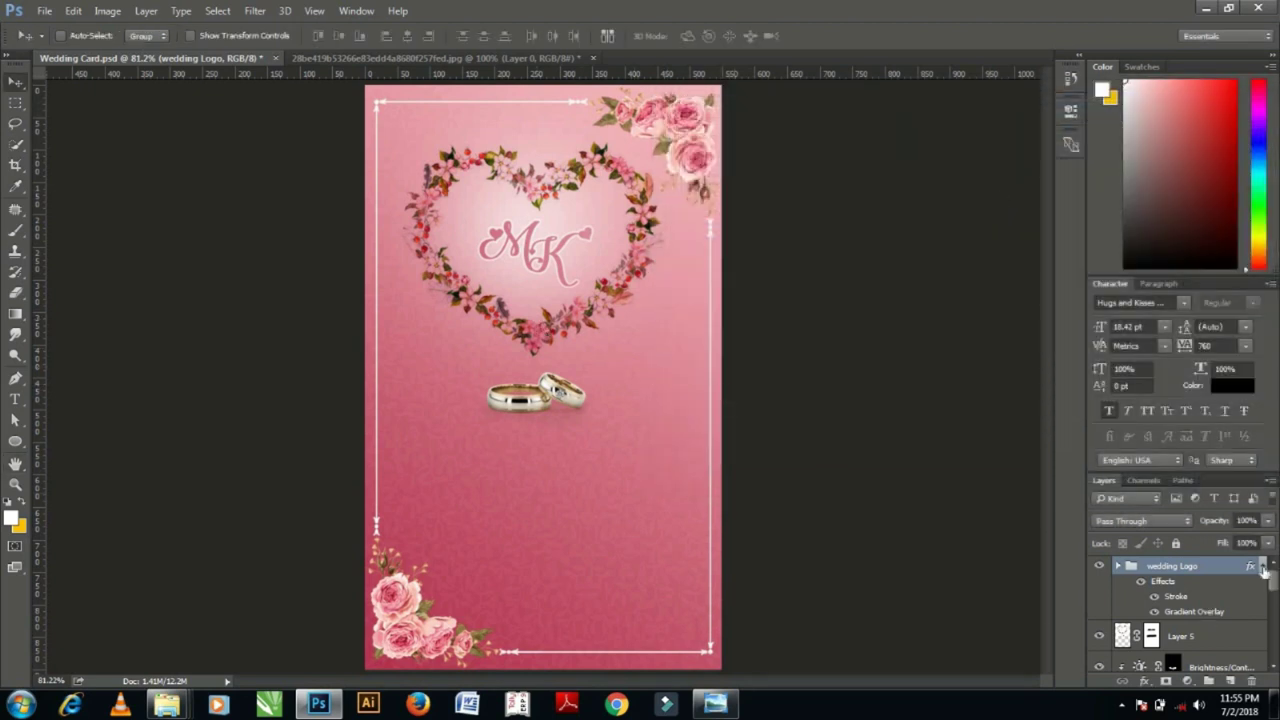
Enlarge the MK logo slightly and settle it back inside the heart wreath above the rings.
{"action": "left_click", "coordinate": [1261, 568]}
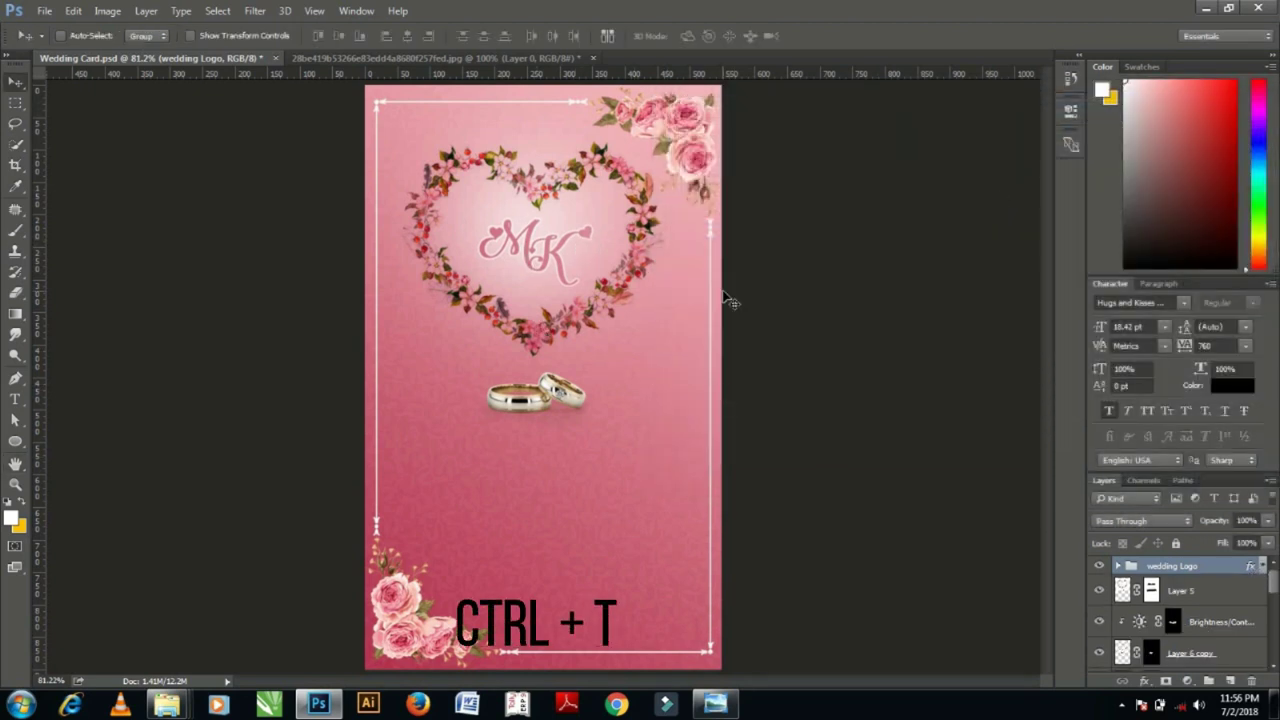
{"action": "key", "text": "ctrl+t"}
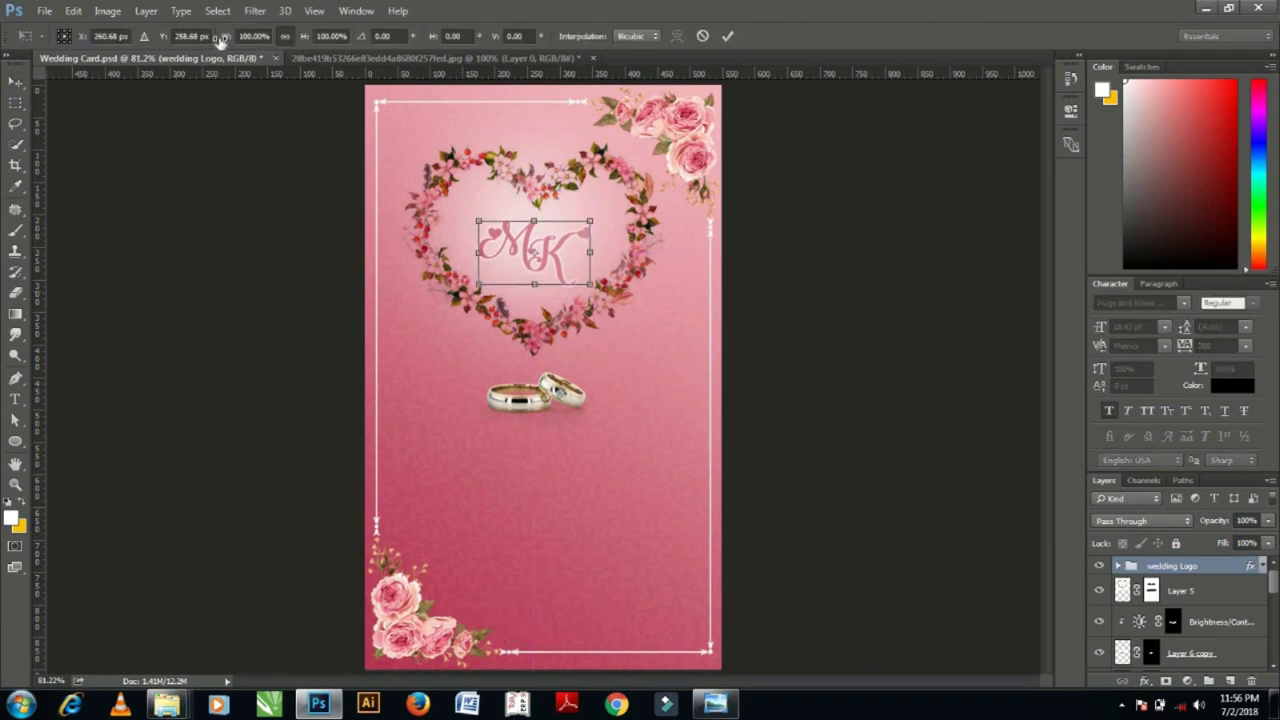
{"action": "left_click_drag", "start_coordinate": [223, 38], "coordinate": [245, 38]}
{"action": "key", "text": "Return"}
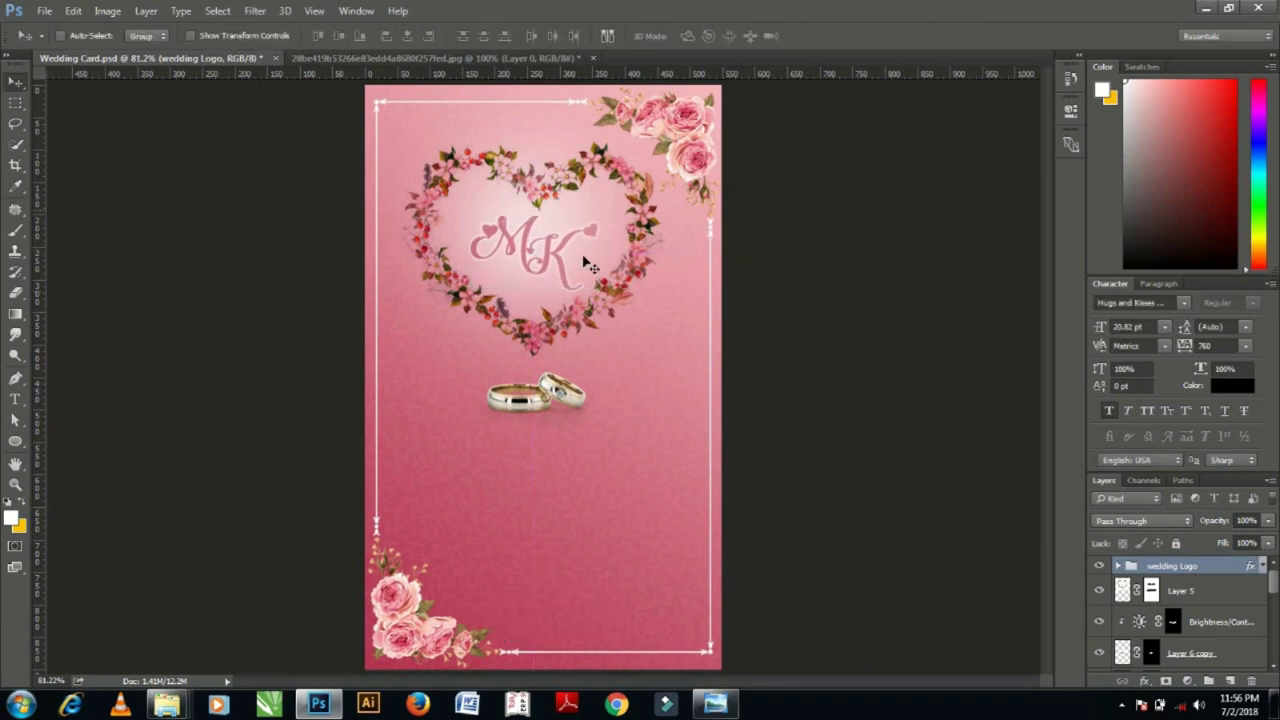
{"action": "left_click_drag", "start_coordinate": [562, 270], "coordinate": [577, 268]}
{"action": "key", "text": "Up"}
{"action": "key", "text": "Up"}
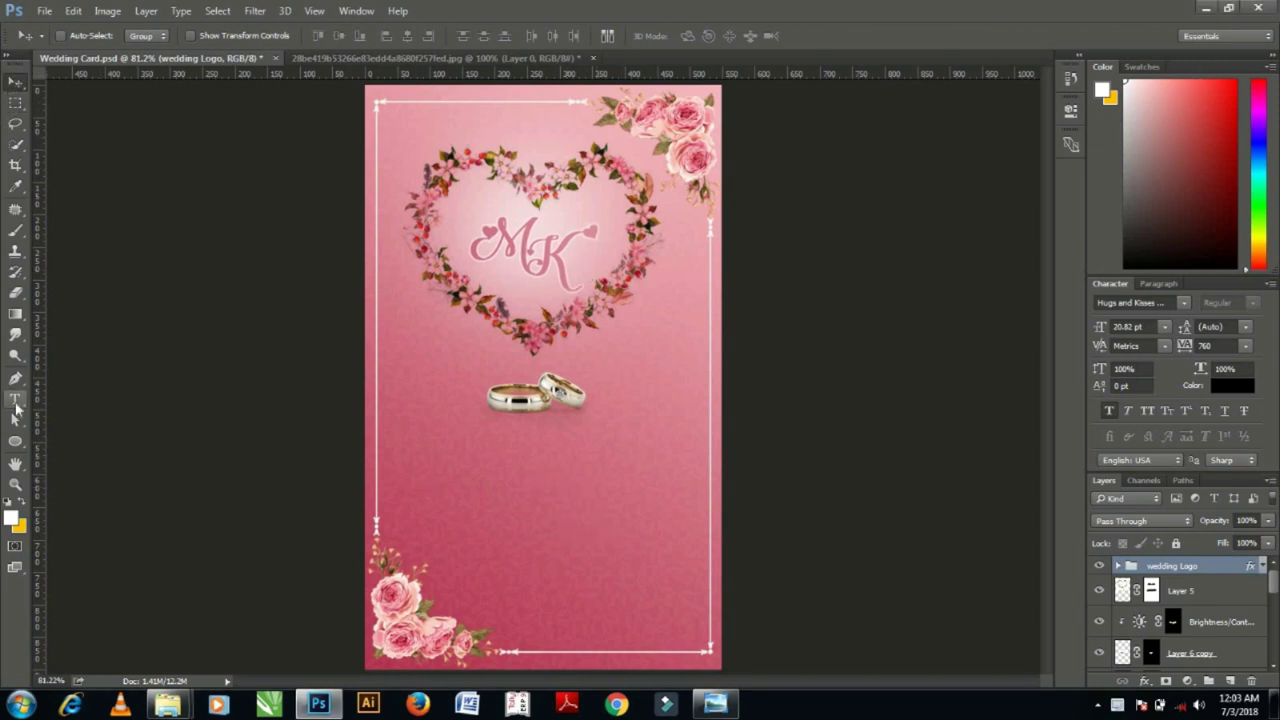
Add the couple's names as a text line below the rings with tracking set to 0.
{"action": "left_click", "coordinate": [18, 402]}
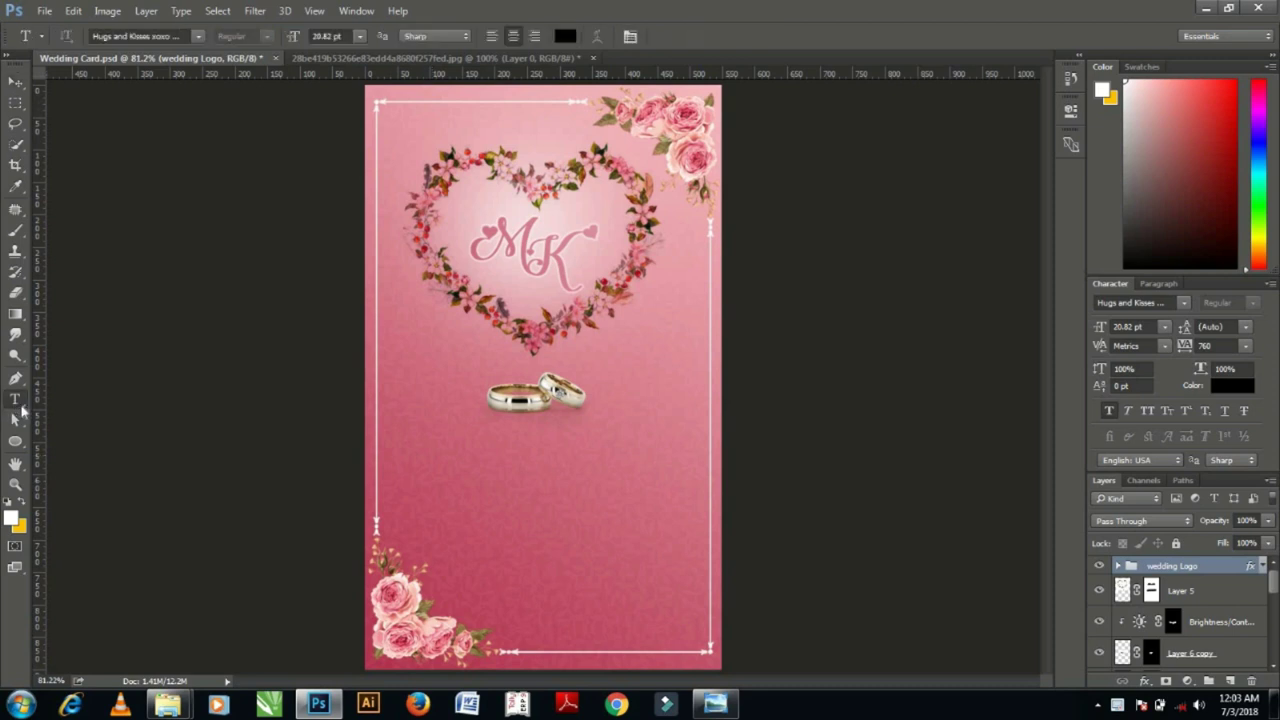
{"action": "left_click", "coordinate": [464, 507]}
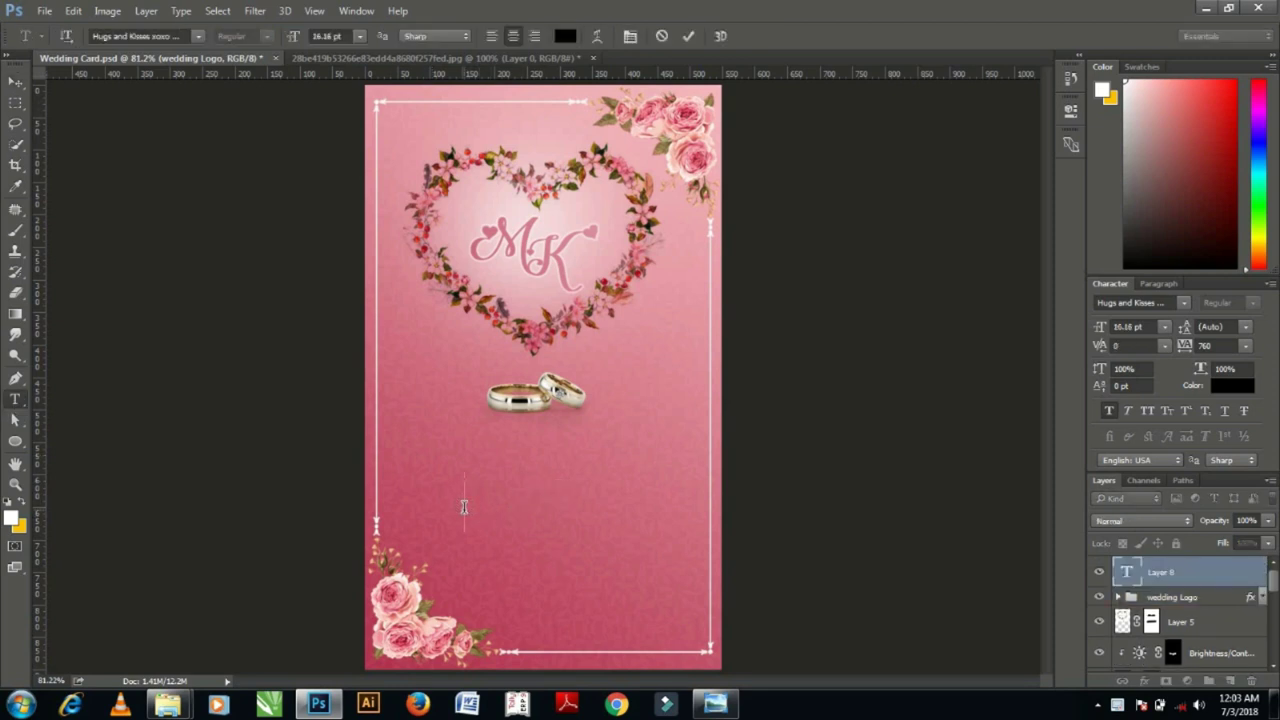
{"action": "type", "text": "Meh"}
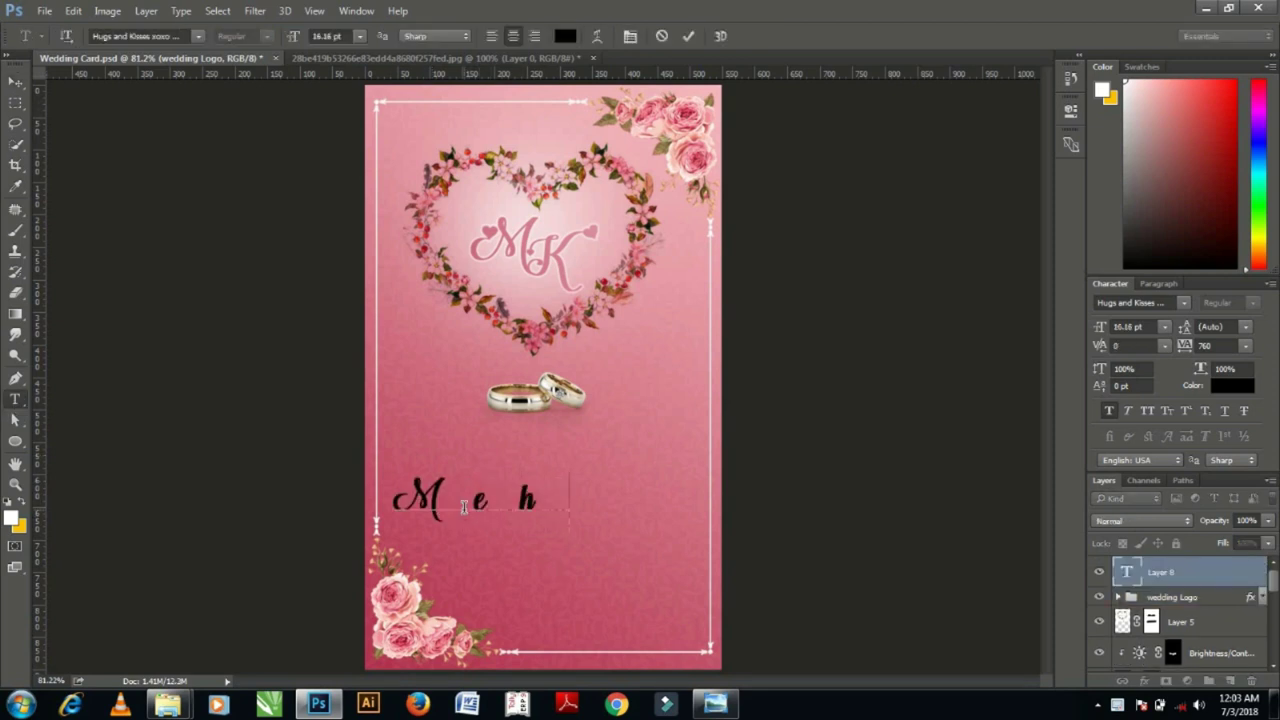
{"action": "type", "text": "raj with"}
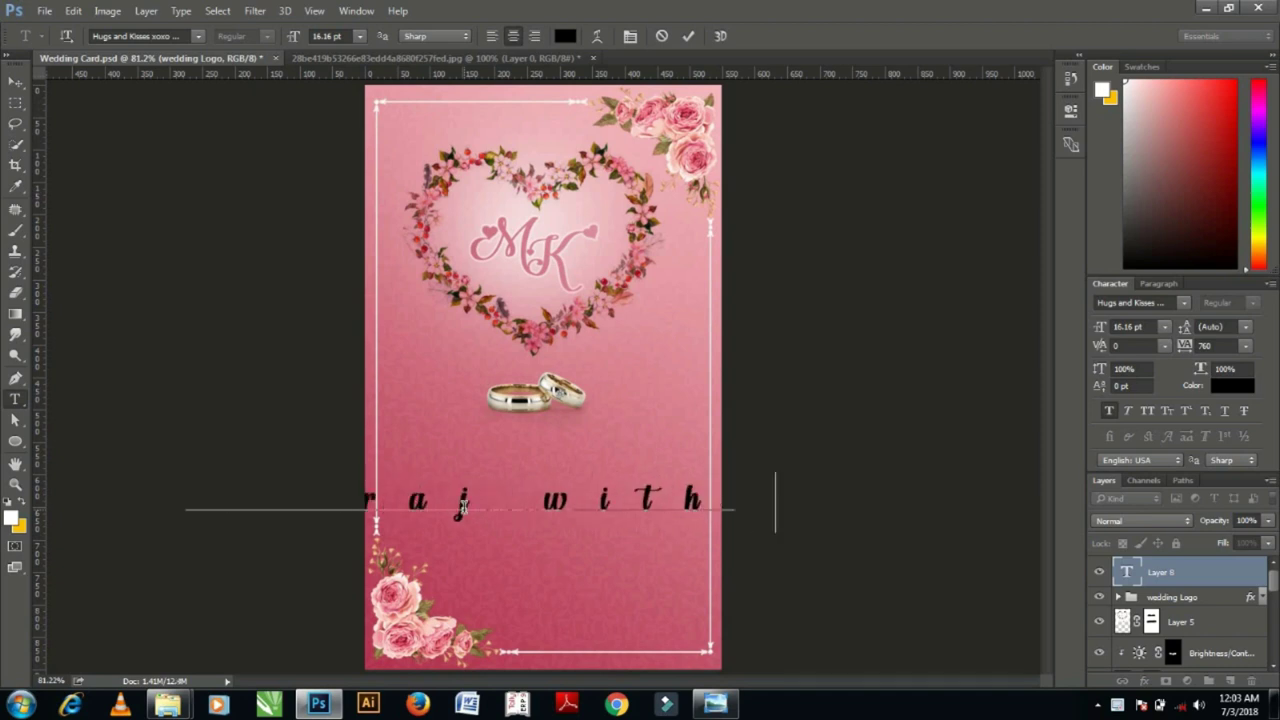
{"action": "key", "text": "BackSpace"}
{"action": "key", "text": "BackSpace"}
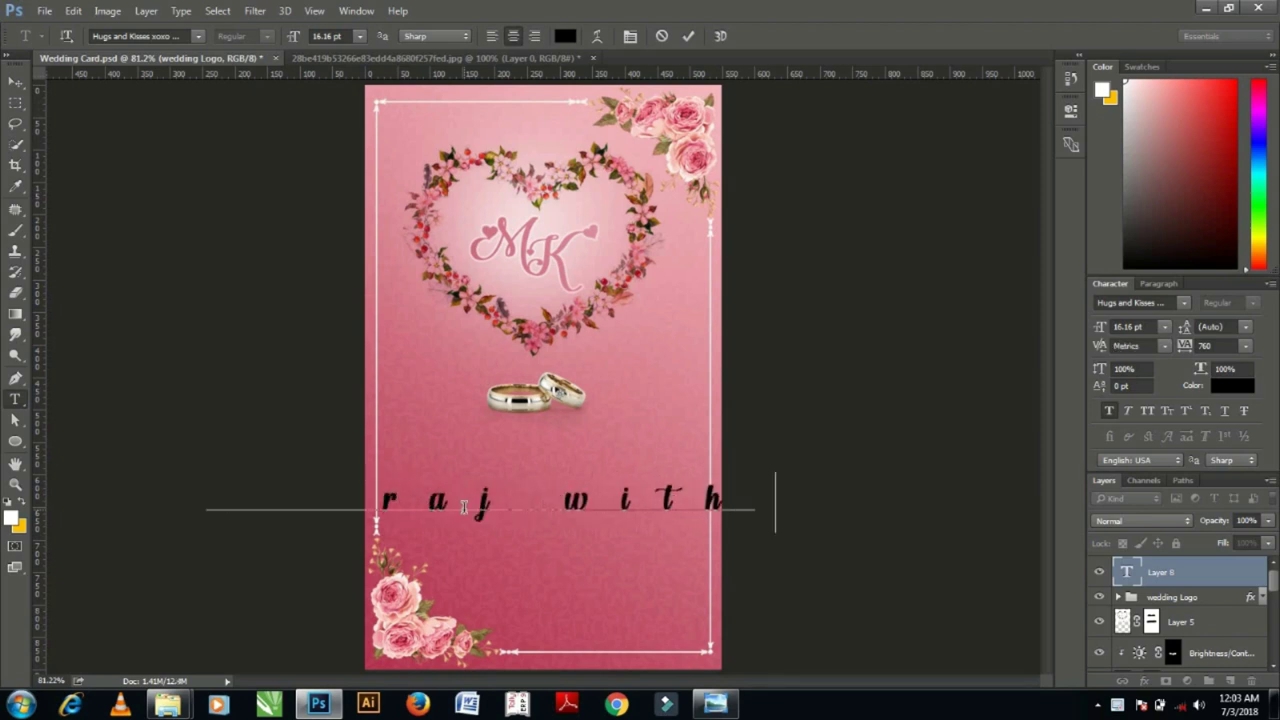
{"action": "type", "text": "Ku"}
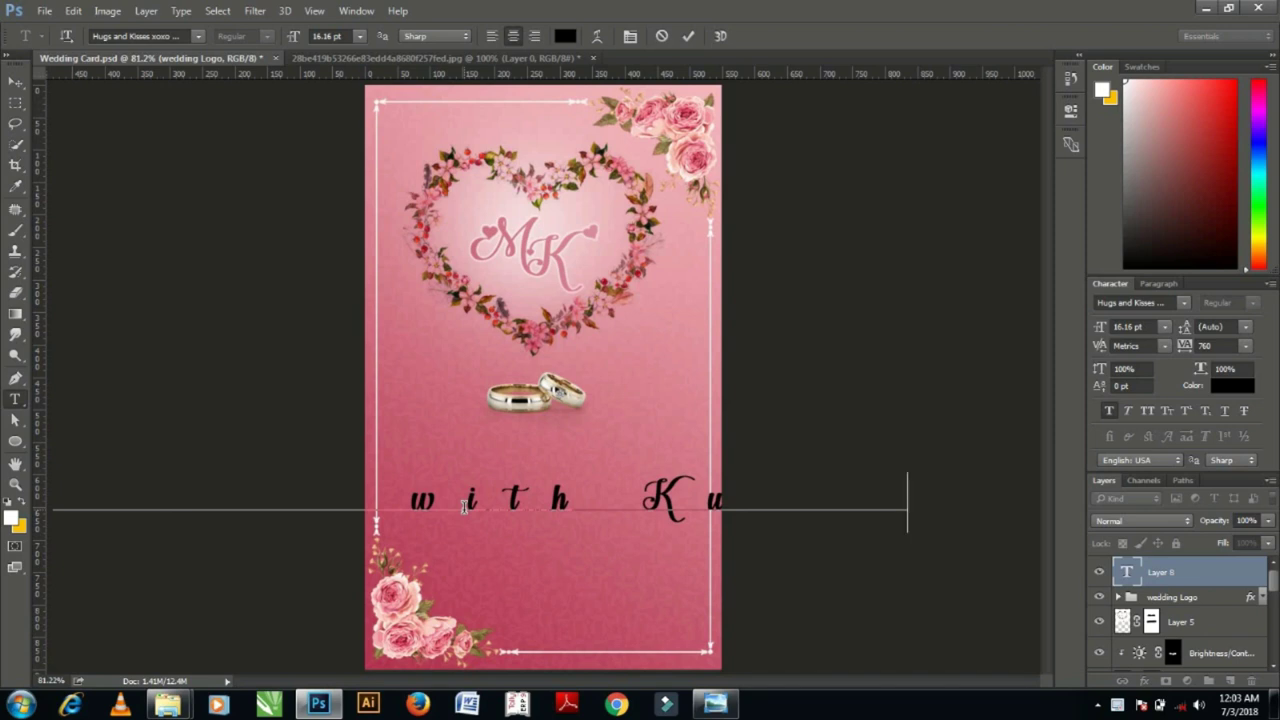
{"action": "key", "text": "ctrl+Return"}
{"action": "double_click", "coordinate": [1127, 571]}
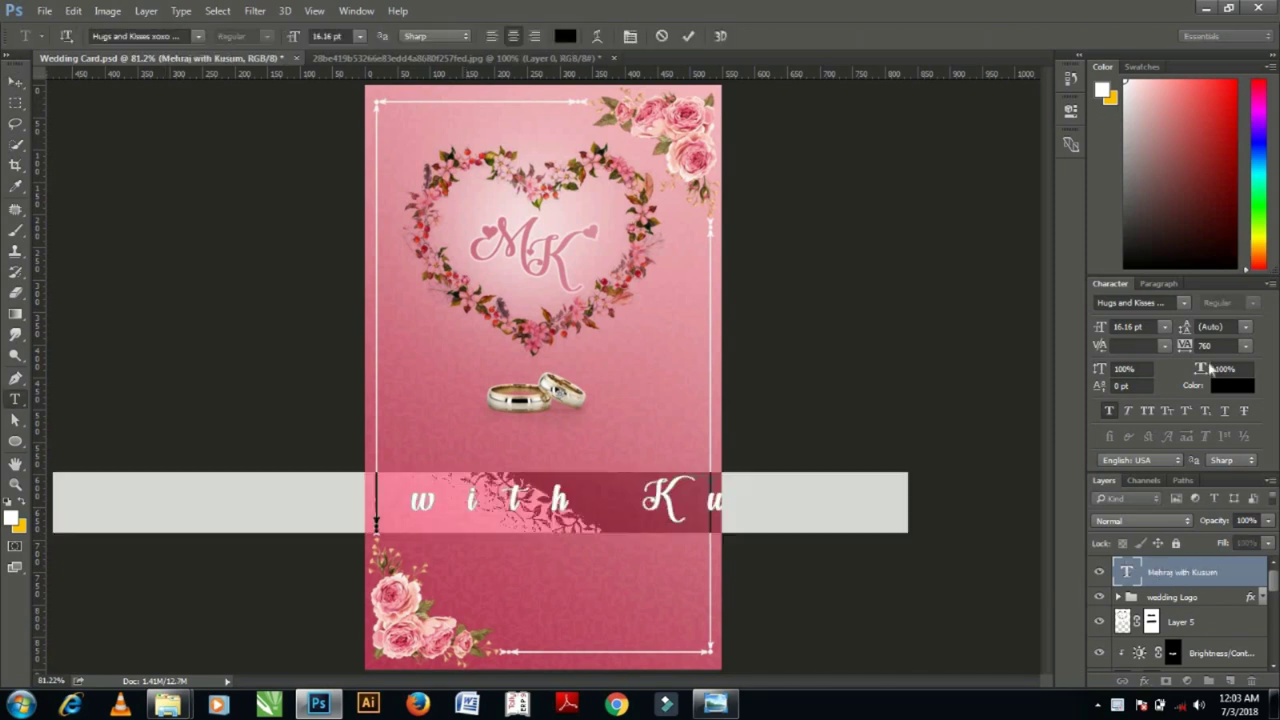
{"action": "left_click", "coordinate": [1246, 346]}
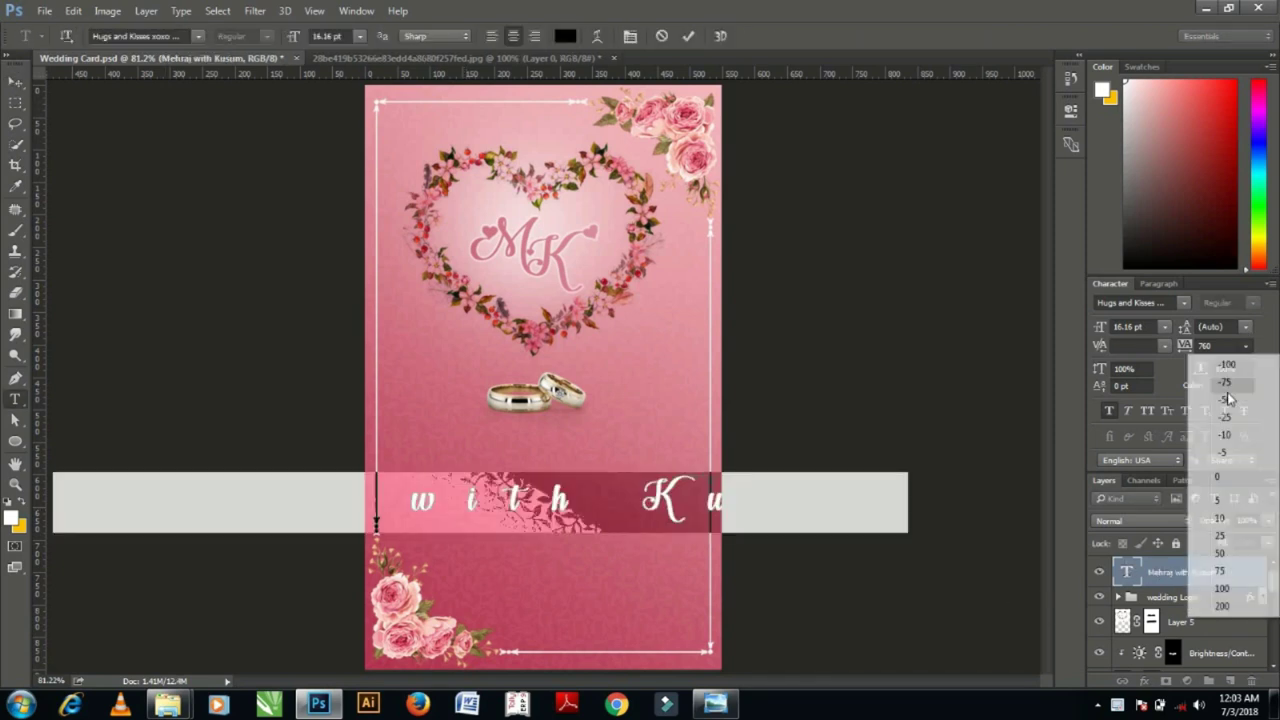
{"action": "left_click", "coordinate": [1220, 486]}
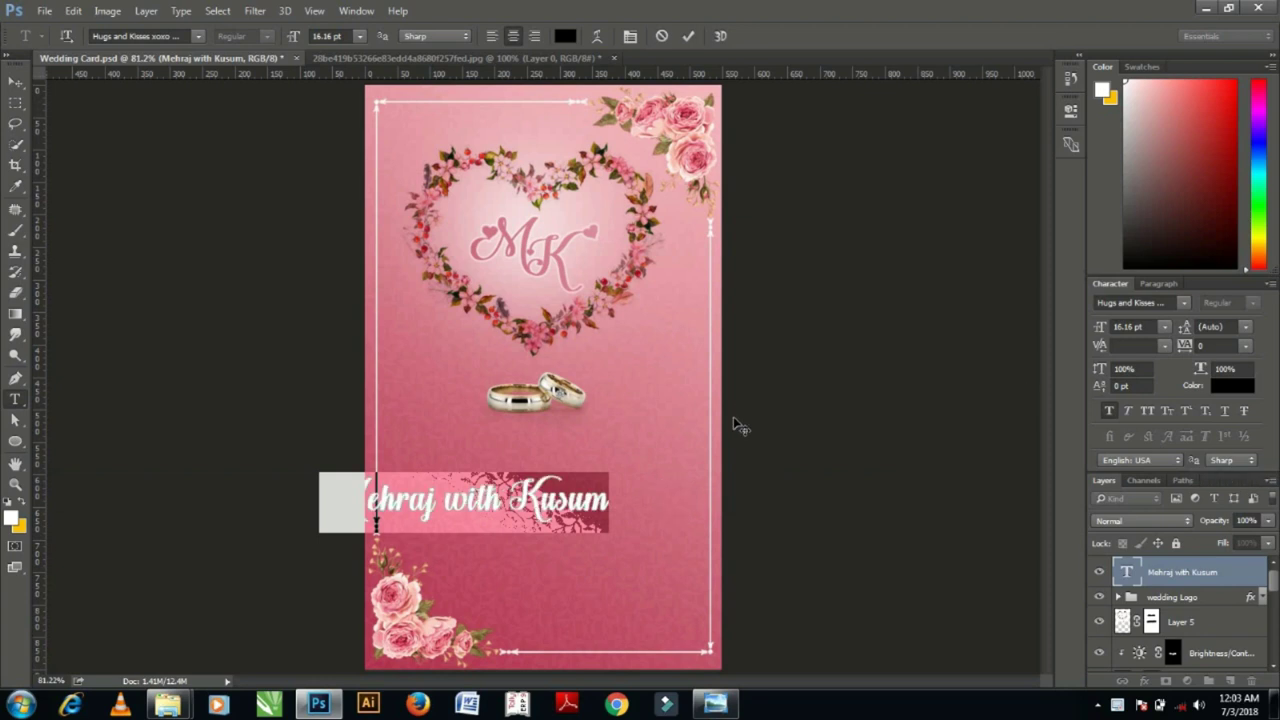
Position the names centred under the rings and scale them down to 90%.
{"action": "left_click", "coordinate": [15, 81]}
{"action": "mouse_move", "coordinate": [417, 434]}
{"action": "left_mouse_down"}
{"action": "mouse_move", "coordinate": [581, 487]}
{"action": "mouse_move", "coordinate": [607, 470]}
{"action": "left_mouse_up"}
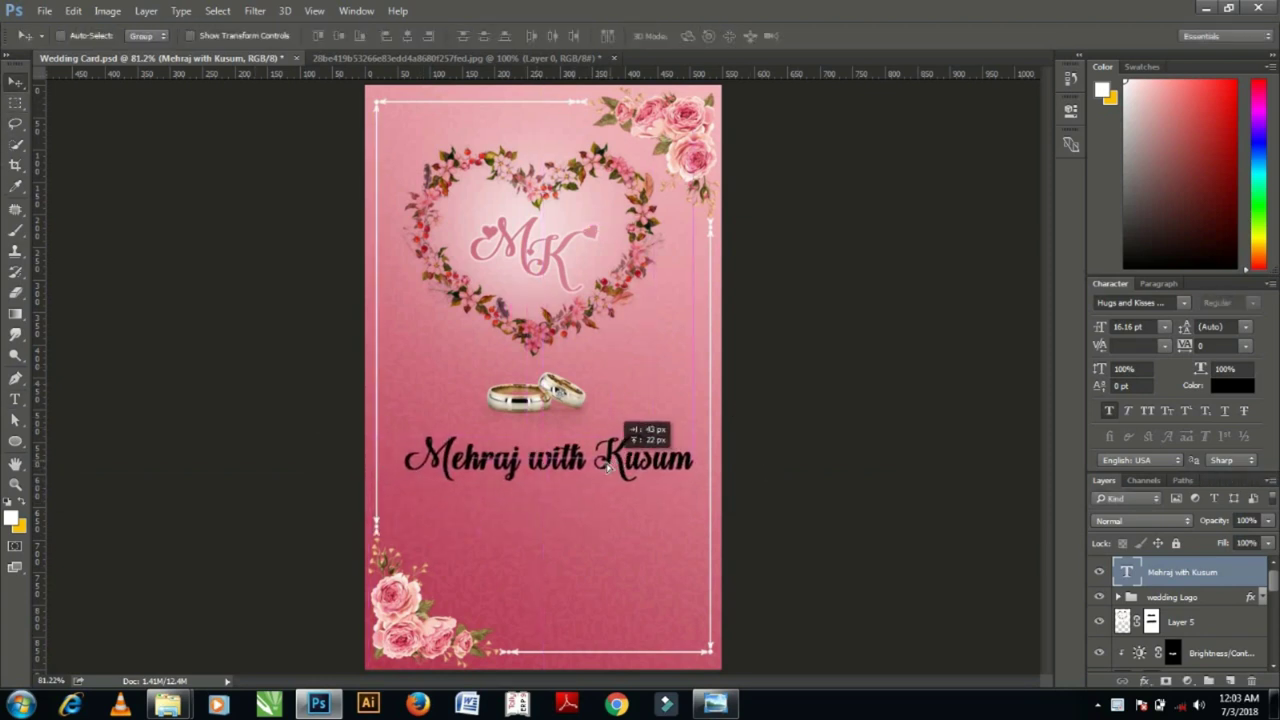
{"action": "left_click_drag", "start_coordinate": [607, 470], "coordinate": [601, 480]}
{"action": "key", "text": "ctrl+t"}
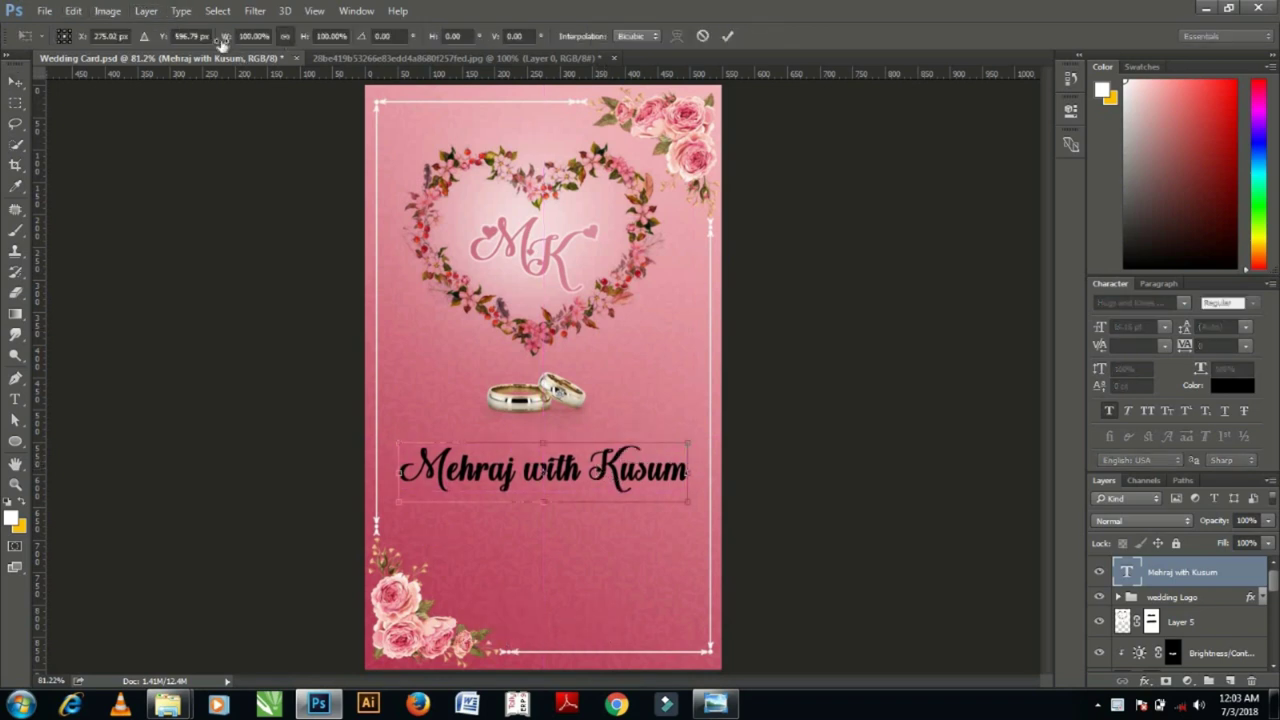
{"action": "left_click_drag", "start_coordinate": [226, 38], "coordinate": [218, 30]}
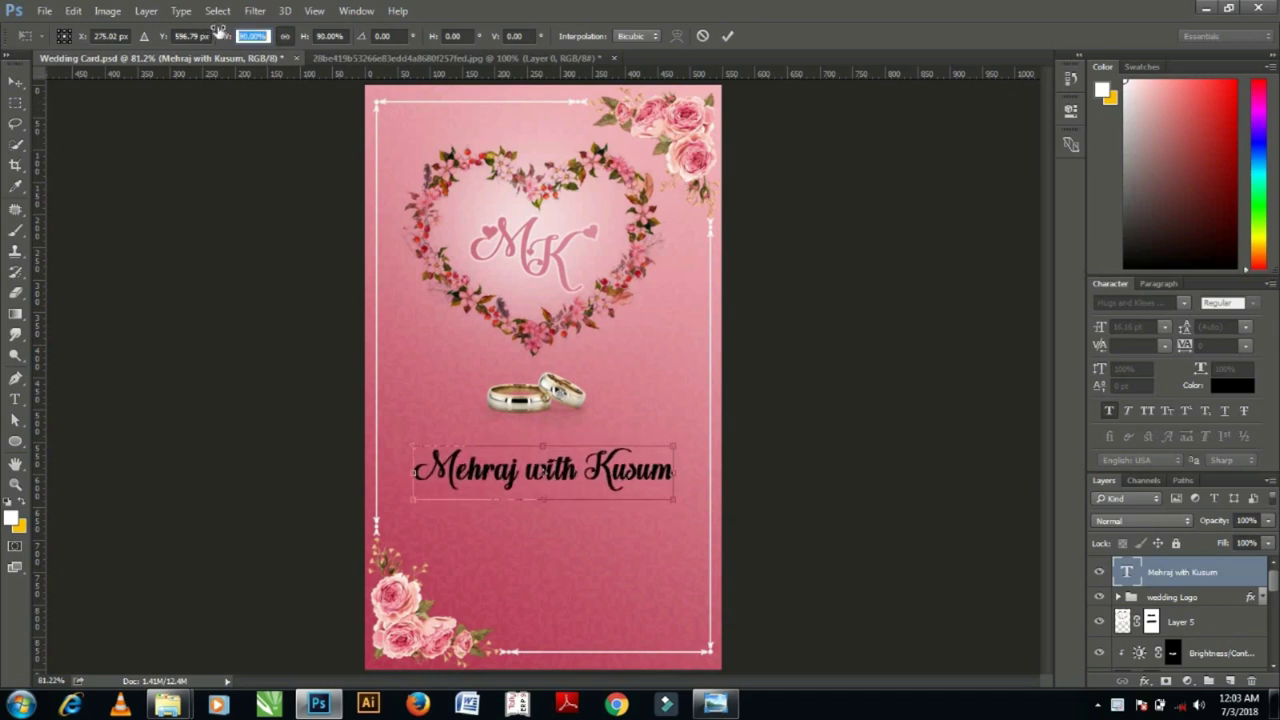
{"action": "key", "text": "Return"}
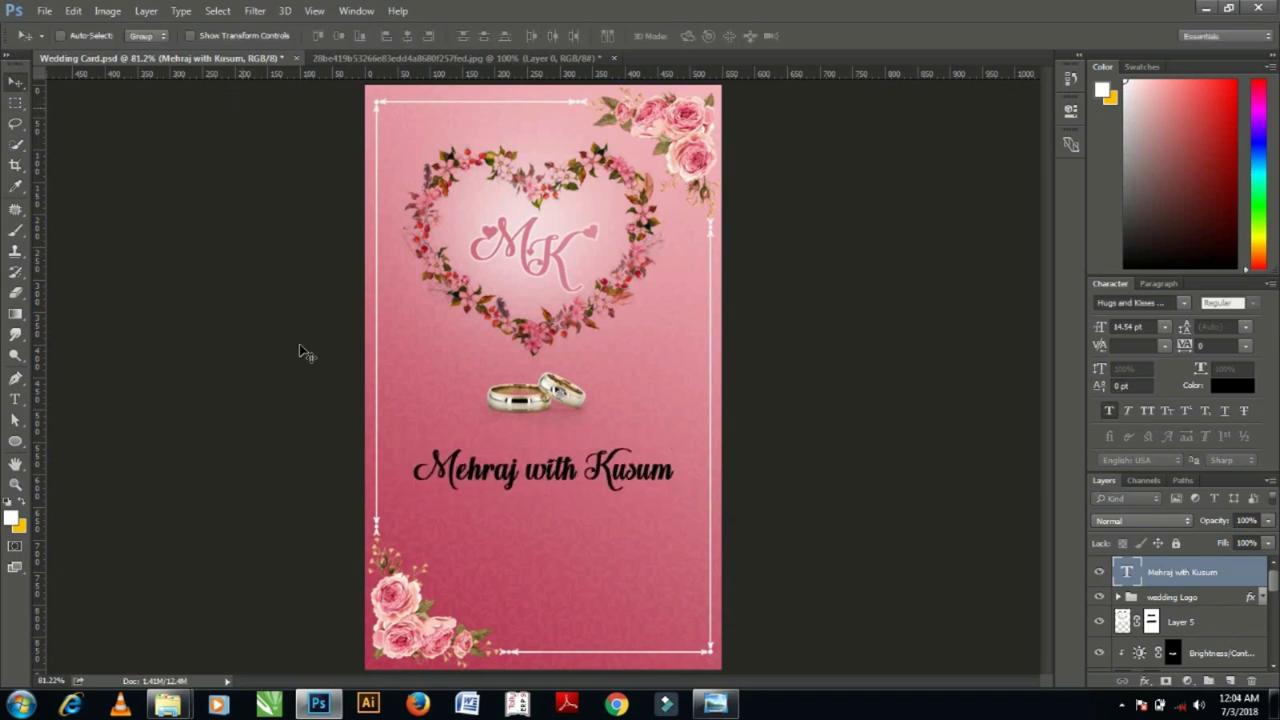
{"action": "left_click_drag", "start_coordinate": [602, 487], "coordinate": [607, 483]}
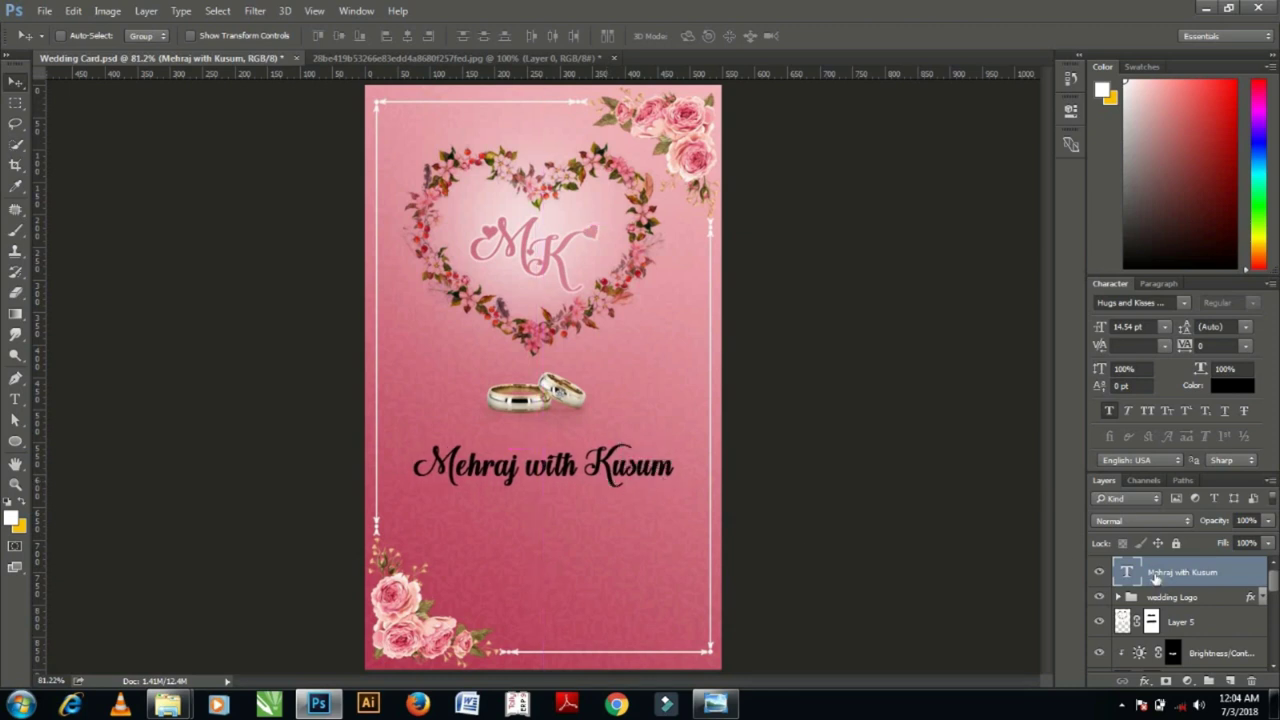
Make the names white (#ffffff), shift them a few pixels, and close the heart swirl document.
{"action": "left_click", "coordinate": [1219, 394]}
{"action": "type", "text": "ffffff"}
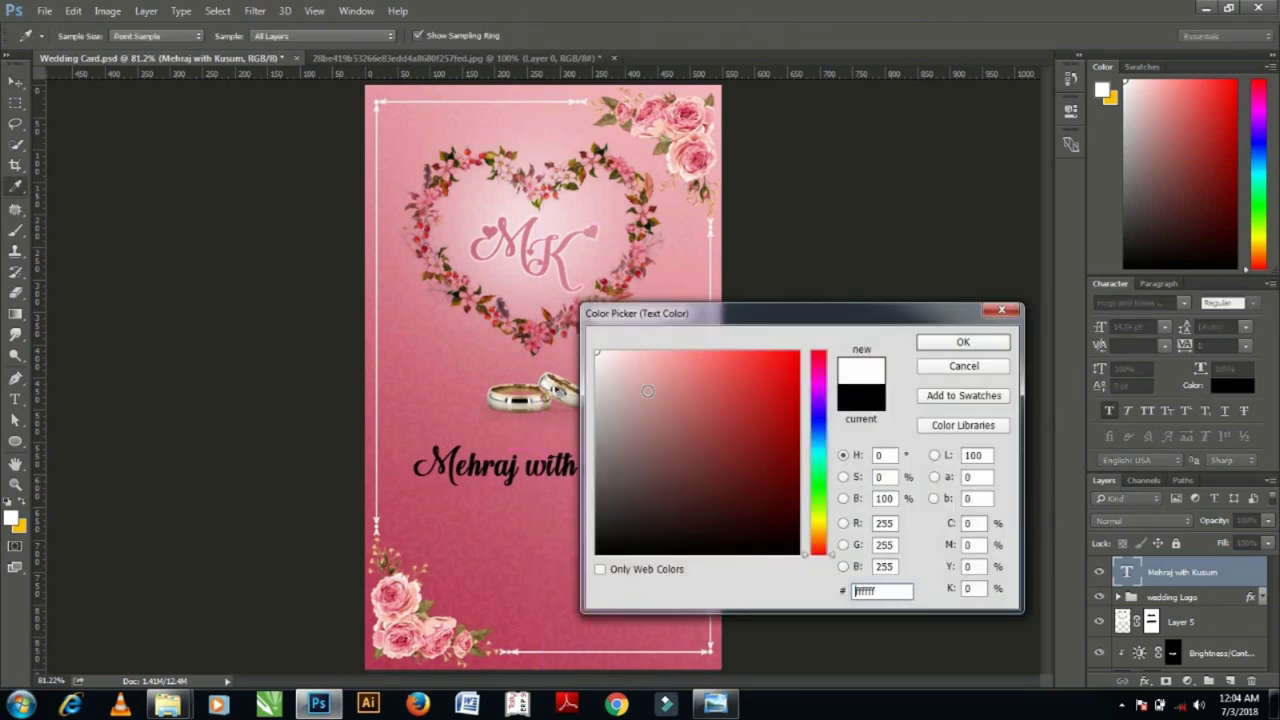
{"action": "key", "text": "Return"}
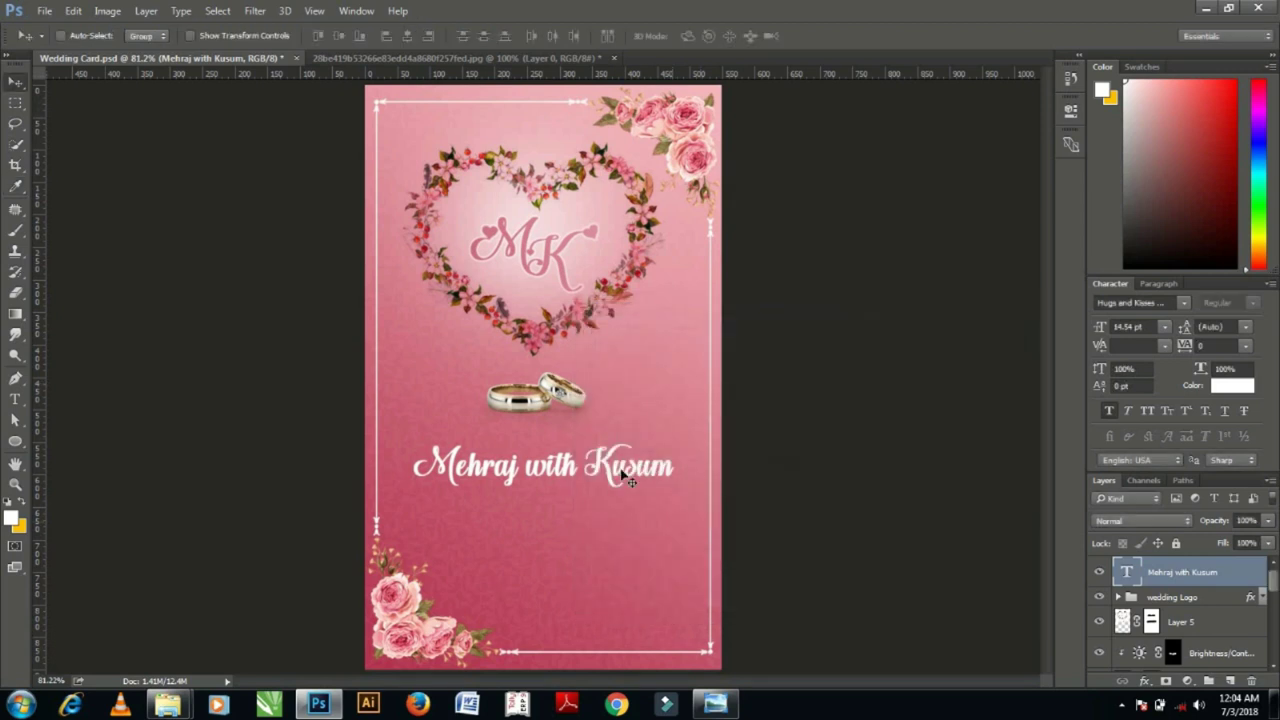
{"action": "left_click_drag", "start_coordinate": [625, 477], "coordinate": [560, 484]}
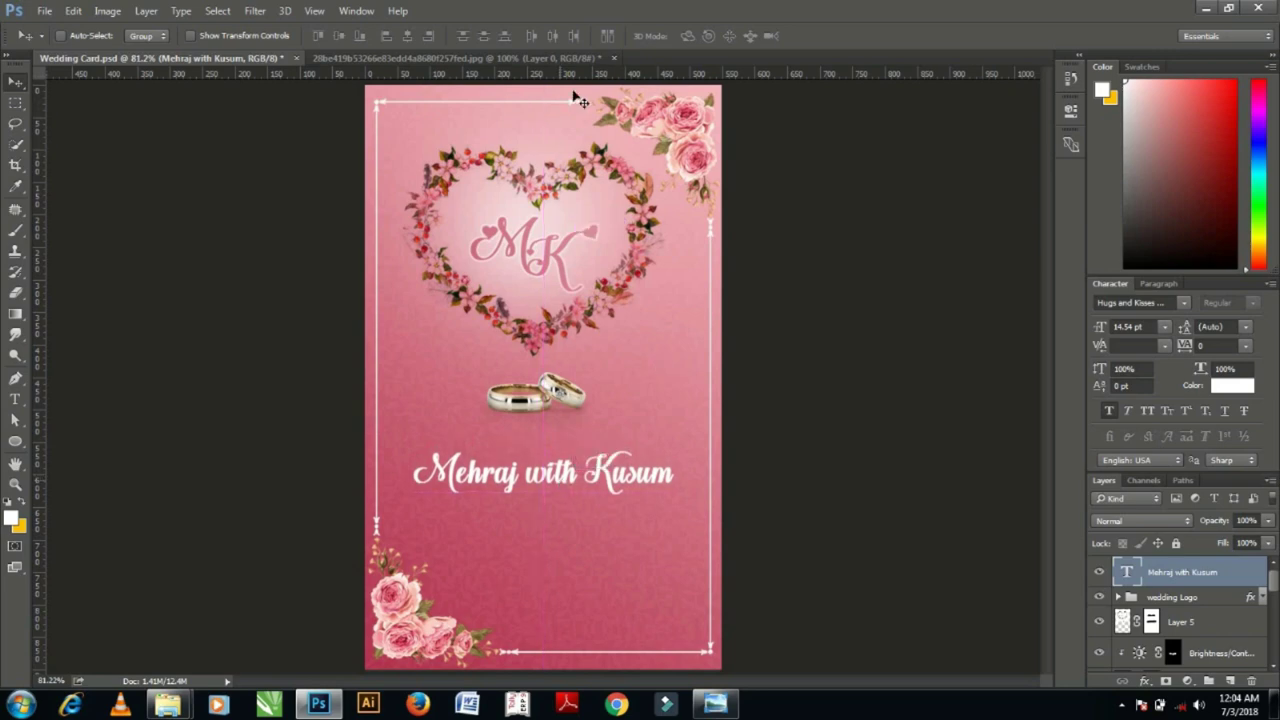
{"action": "left_click", "coordinate": [613, 58]}
Discard the heart image changes and bring the Decoration Image ornament into the card.
{"action": "left_click", "coordinate": [642, 282]}
{"action": "key", "text": "ctrl+o"}
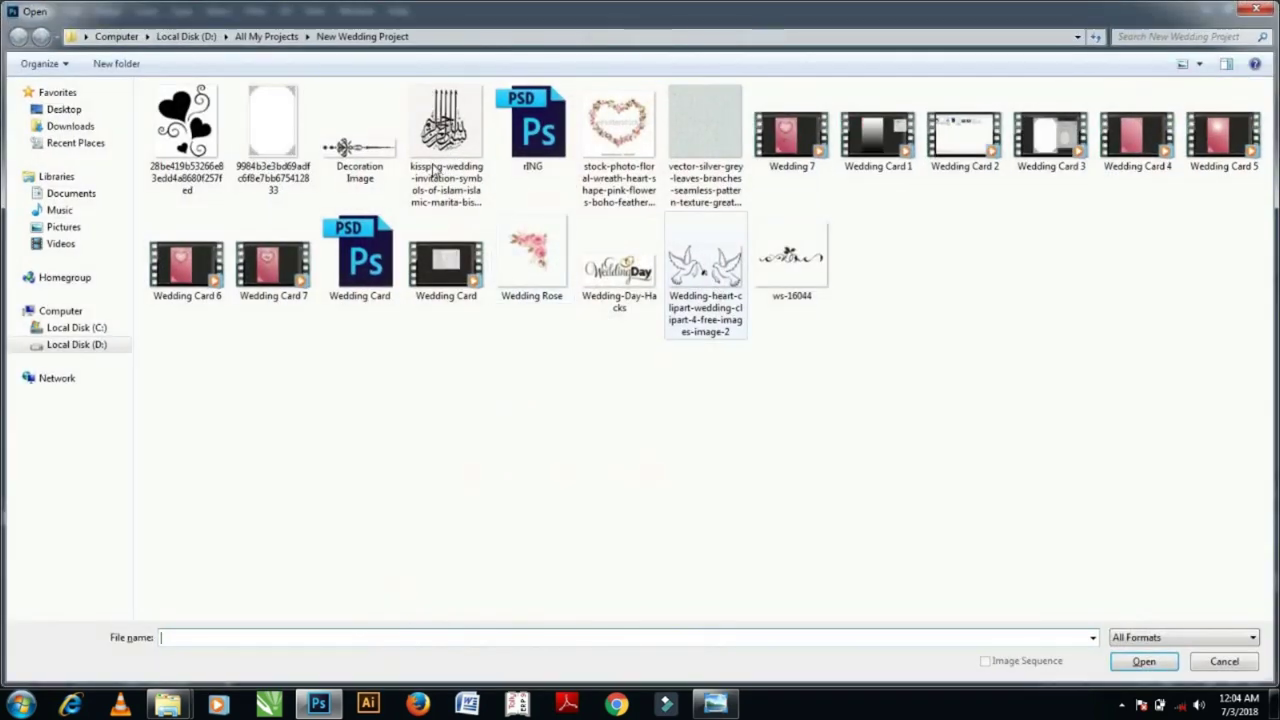
{"action": "left_click", "coordinate": [383, 160]}
{"action": "left_click", "coordinate": [1131, 668]}
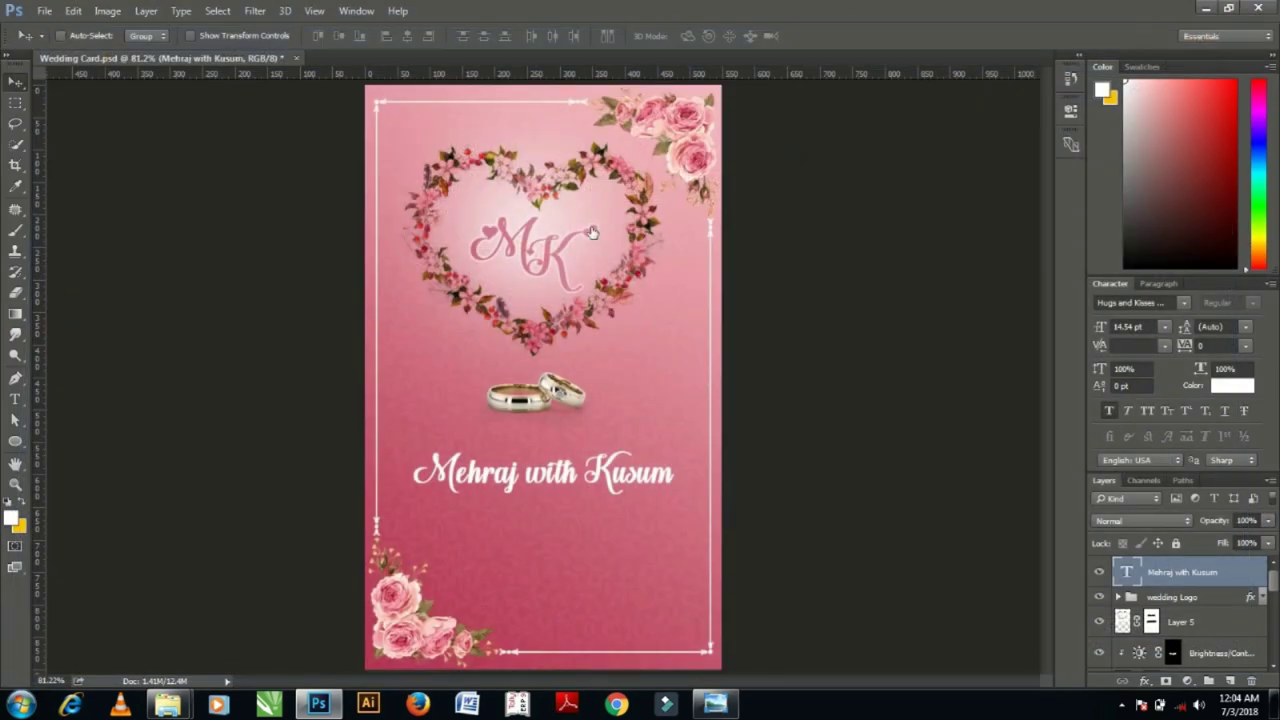
{"action": "mouse_move", "coordinate": [535, 345]}
{"action": "left_mouse_down"}
{"action": "mouse_move", "coordinate": [223, 69]}
{"action": "mouse_move", "coordinate": [228, 58]}
{"action": "mouse_move", "coordinate": [515, 370]}
{"action": "mouse_move", "coordinate": [588, 424]}
{"action": "left_mouse_up"}
Scale the ornament to about 39%, place it after the names, and duplicate it.
{"action": "key", "text": "ctrl+t"}
{"action": "key", "text": "ctrl+t"}
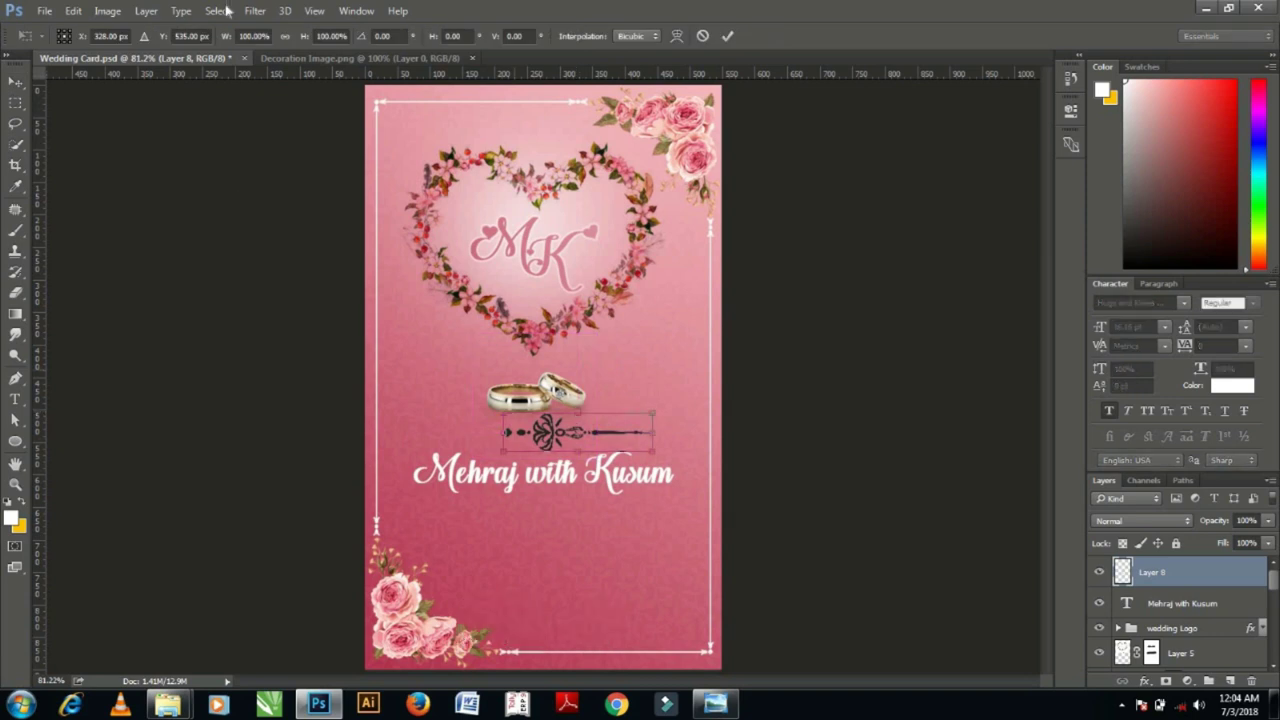
{"action": "left_click", "coordinate": [284, 37]}
{"action": "left_click_drag", "start_coordinate": [230, 37], "coordinate": [180, 8]}
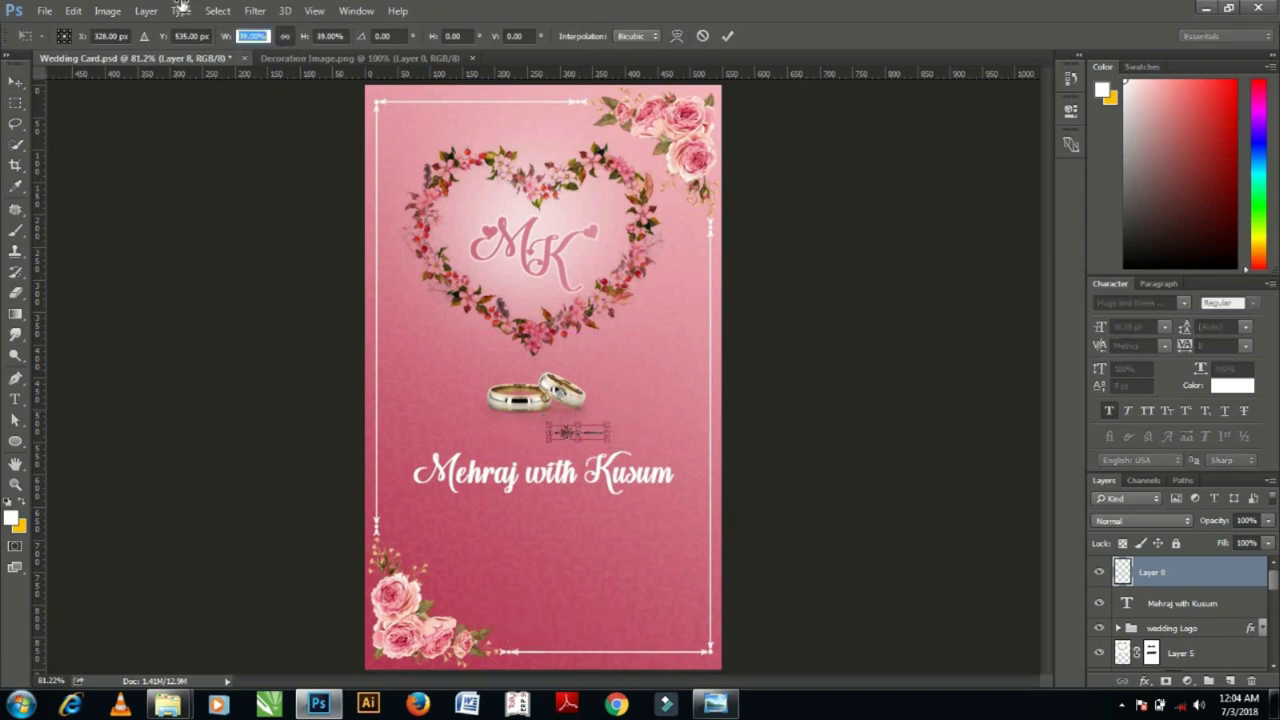
{"action": "key", "text": "Return"}
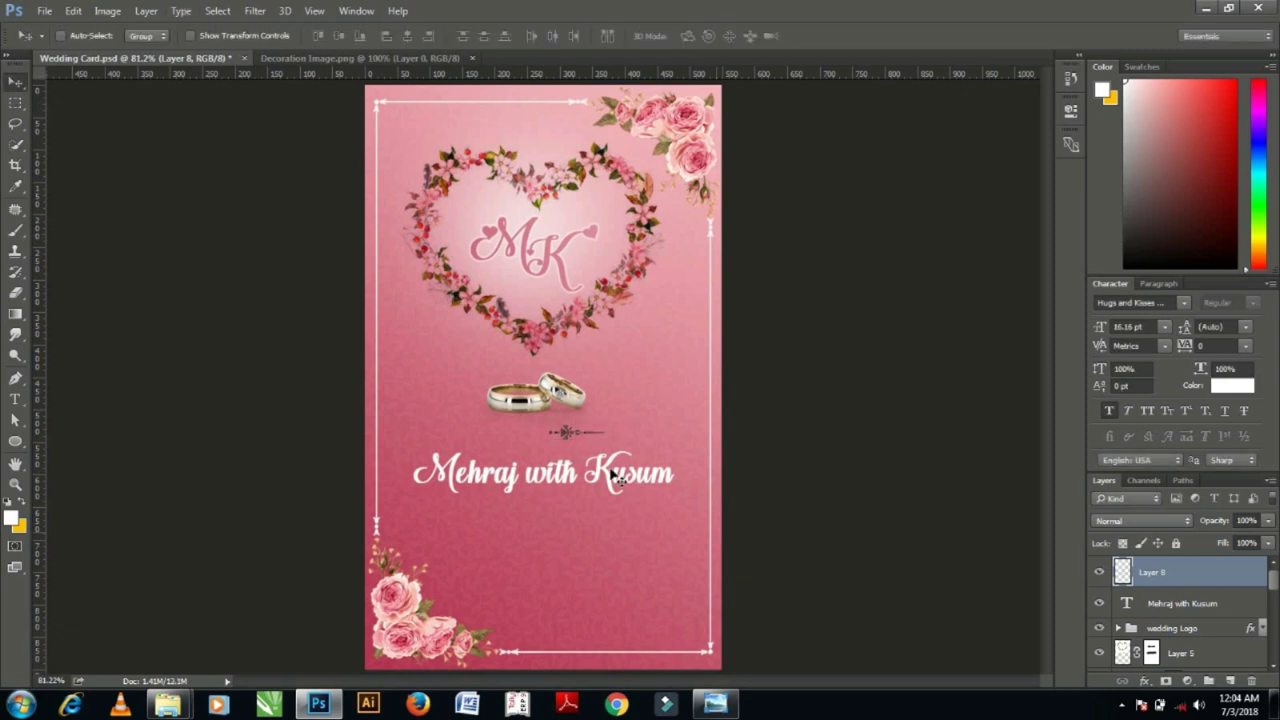
{"action": "left_click_drag", "start_coordinate": [688, 477], "coordinate": [700, 489]}
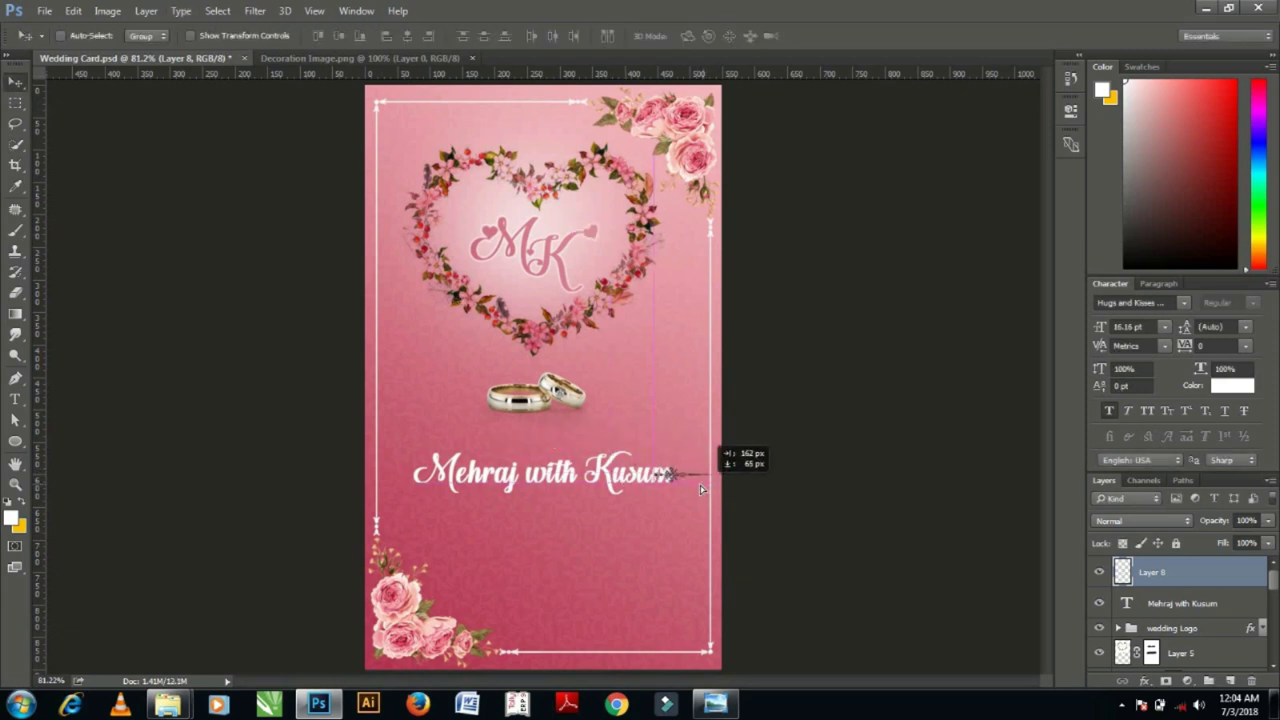
{"action": "left_click_drag", "start_coordinate": [700, 489], "coordinate": [691, 491]}
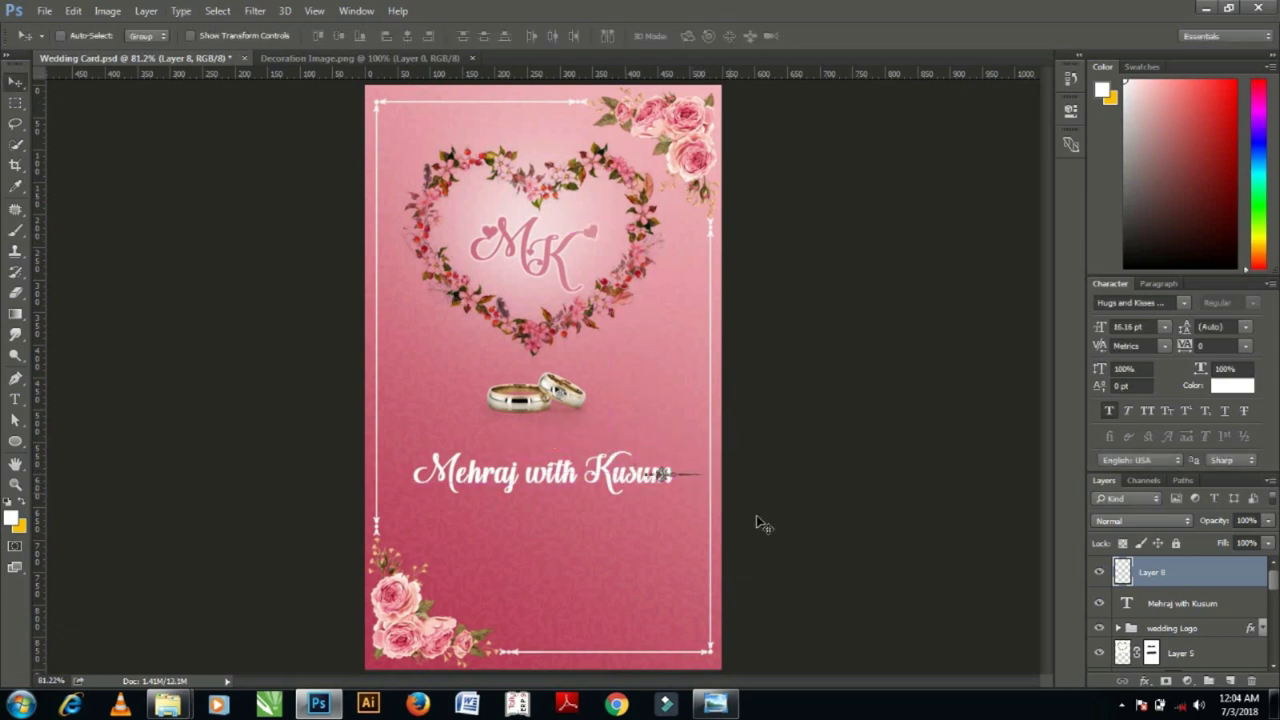
{"action": "key", "text": "ctrl+j"}
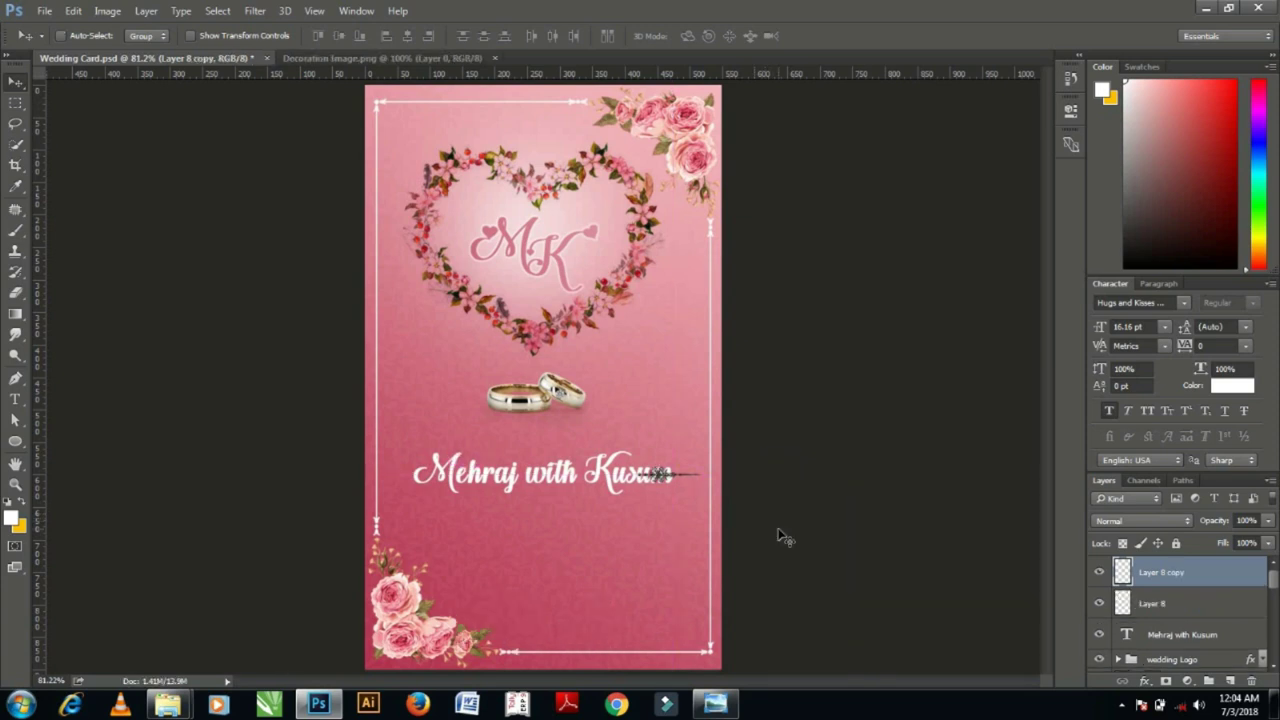
Move the ornament copy left of the names and flip it horizontally.
{"action": "key", "text": "shift+Left"}
{"action": "key", "text": "shift+Left"}
{"action": "key", "text": "shift+Left"}
{"action": "key", "text": "shift+Left"}
{"action": "key", "text": "shift+Left"}
{"action": "key", "text": "shift+Left"}
{"action": "key", "text": "shift+Left"}
{"action": "key", "text": "shift+Left"}
{"action": "key", "text": "shift+Left"}
{"action": "key", "text": "shift+Left"}
{"action": "key", "text": "shift+Left"}
{"action": "key", "text": "shift+Left"}
{"action": "key", "text": "ctrl+t"}
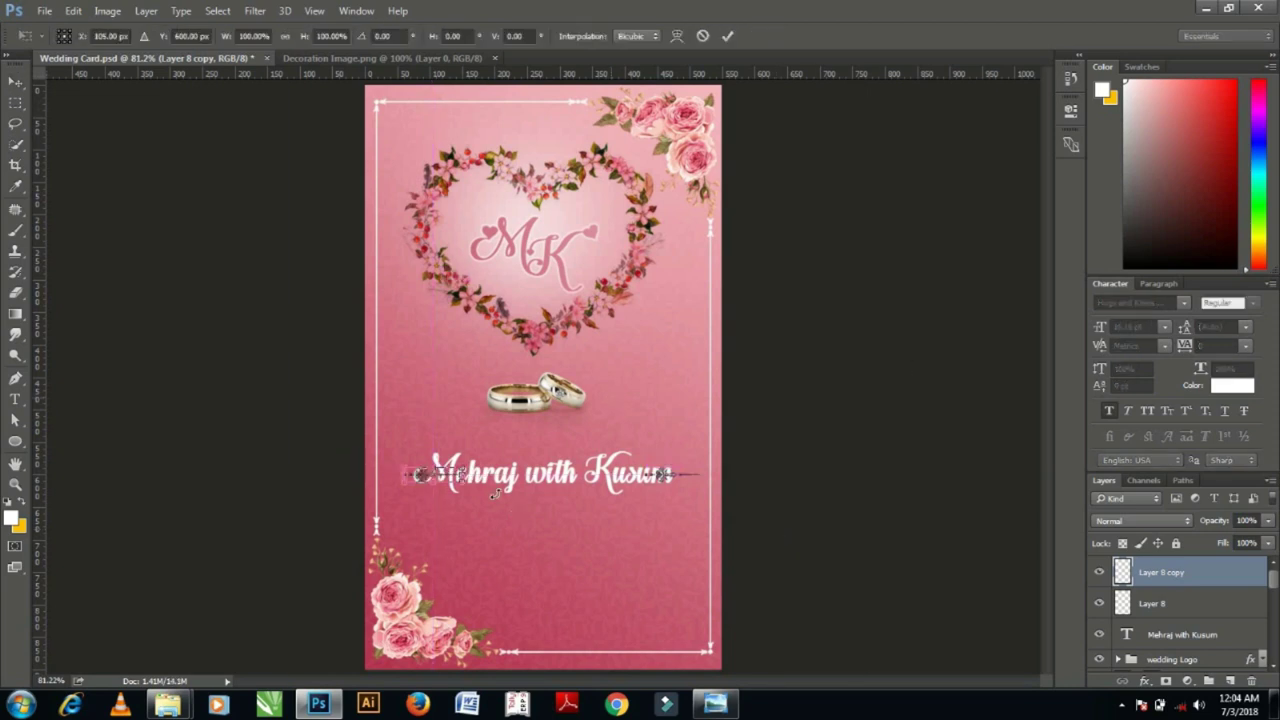
{"action": "right_click", "coordinate": [428, 476]}
{"action": "left_click", "coordinate": [490, 441]}
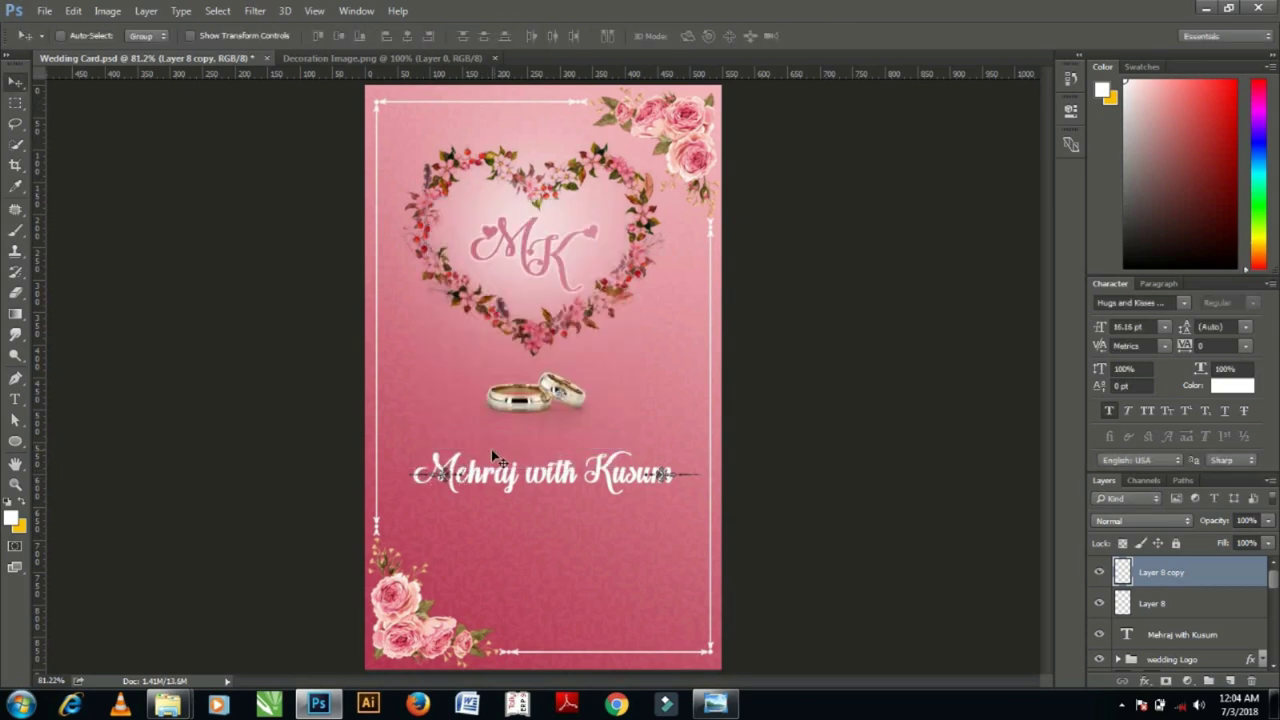
{"action": "key", "text": "shift+Left"}
{"action": "key", "text": "shift+Left"}
{"action": "key", "text": "shift+Left"}
Shrink the names text to 80% and nudge it slightly left.
{"action": "left_click", "coordinate": [1175, 640]}
{"action": "key", "text": "ctrl+t"}
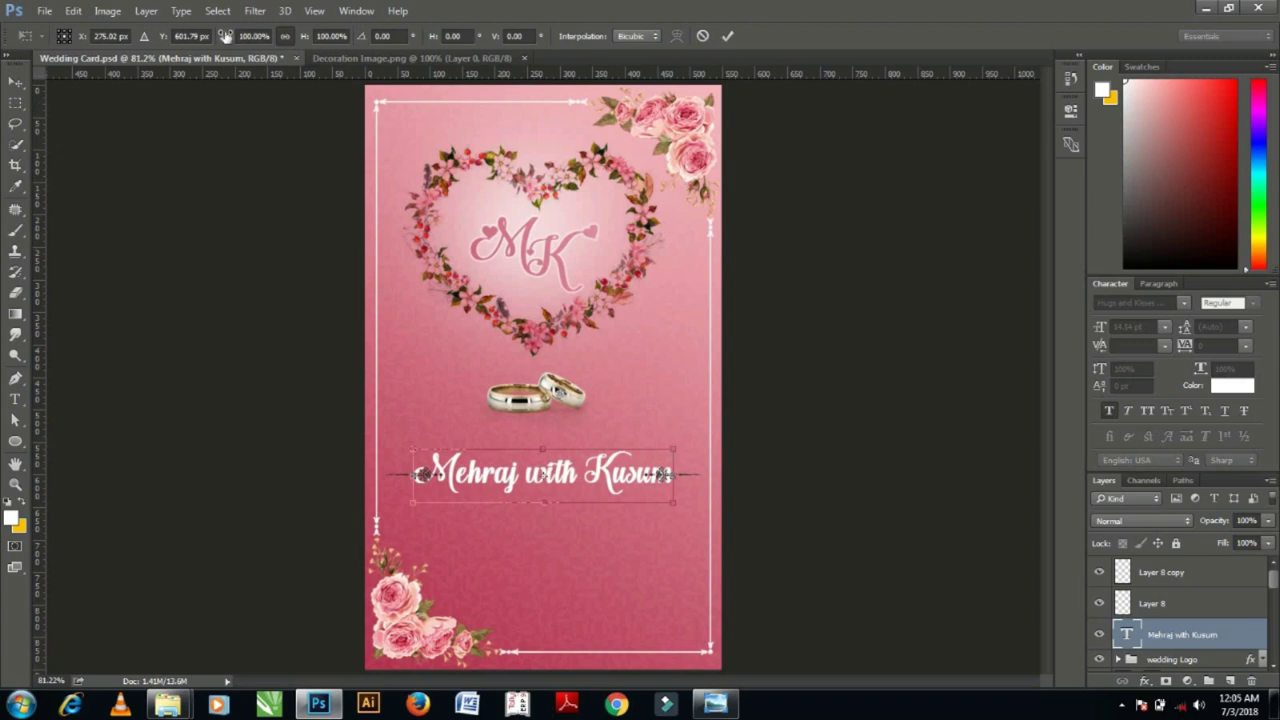
{"action": "left_click_drag", "start_coordinate": [226, 36], "coordinate": [212, 14]}
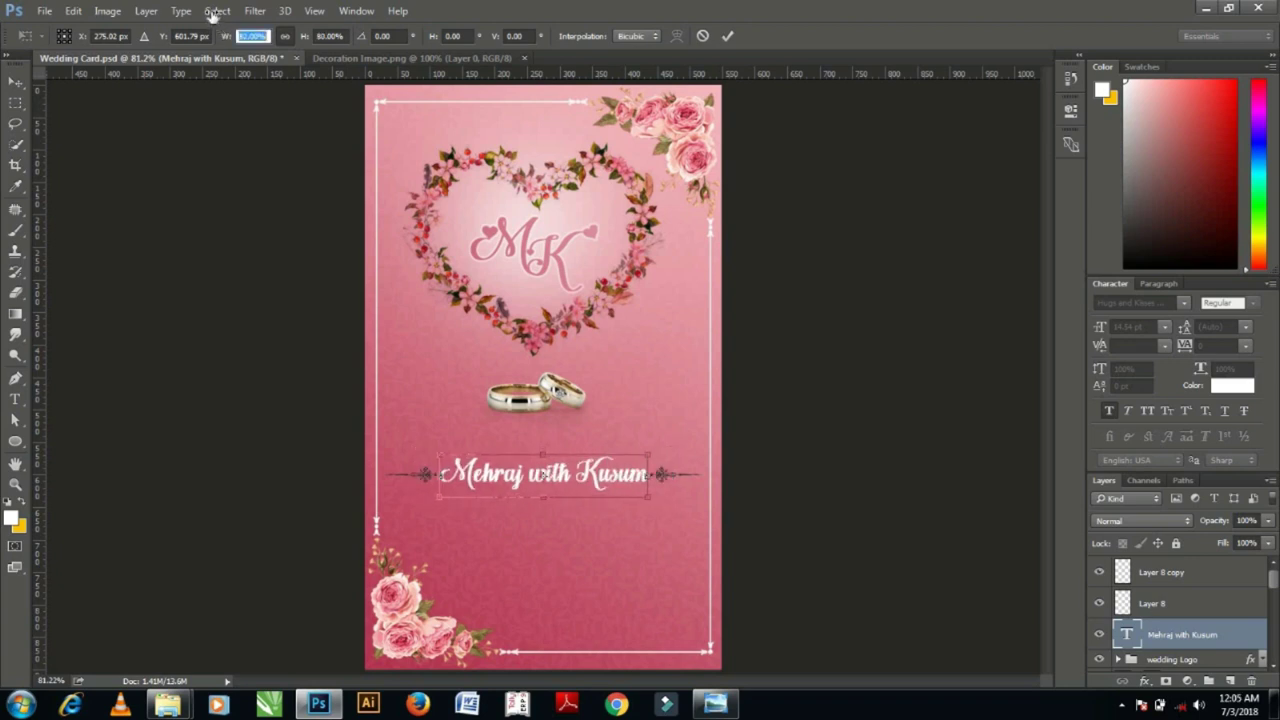
{"action": "key", "text": "Return"}
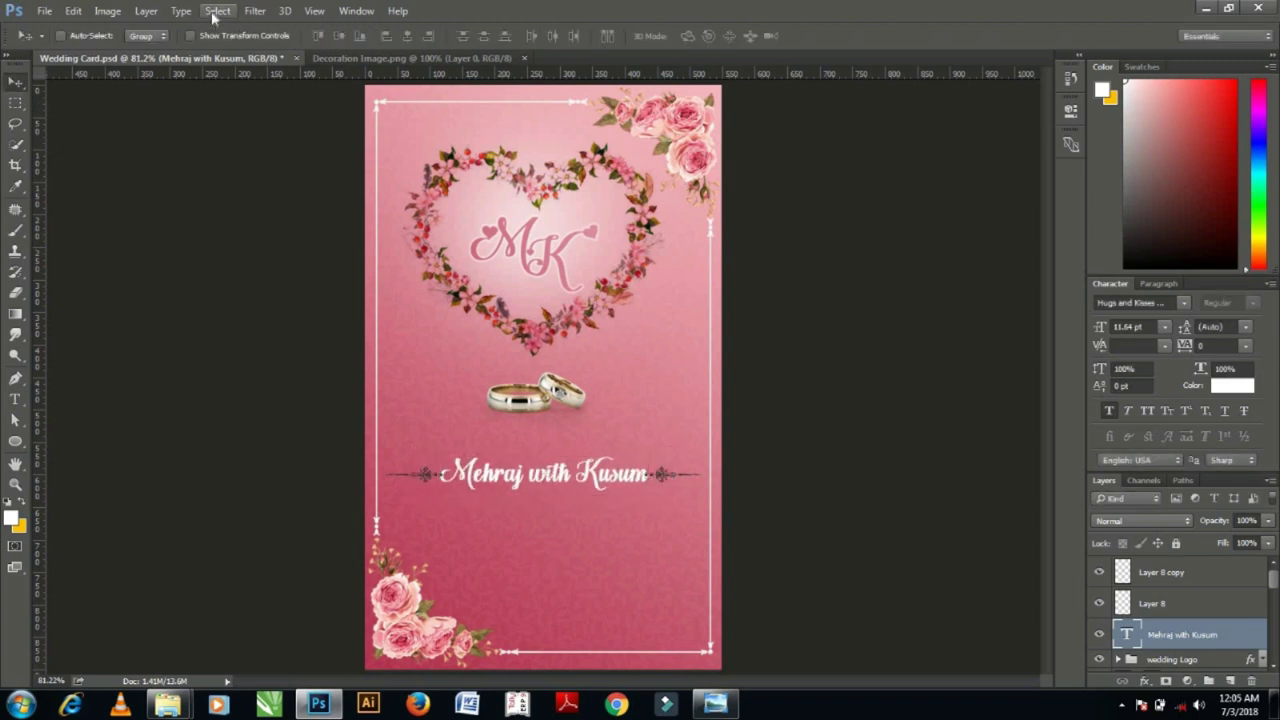
{"action": "key", "text": "Left"}
{"action": "key", "text": "Left"}
{"action": "key", "text": "Left"}
{"action": "key", "text": "Left"}
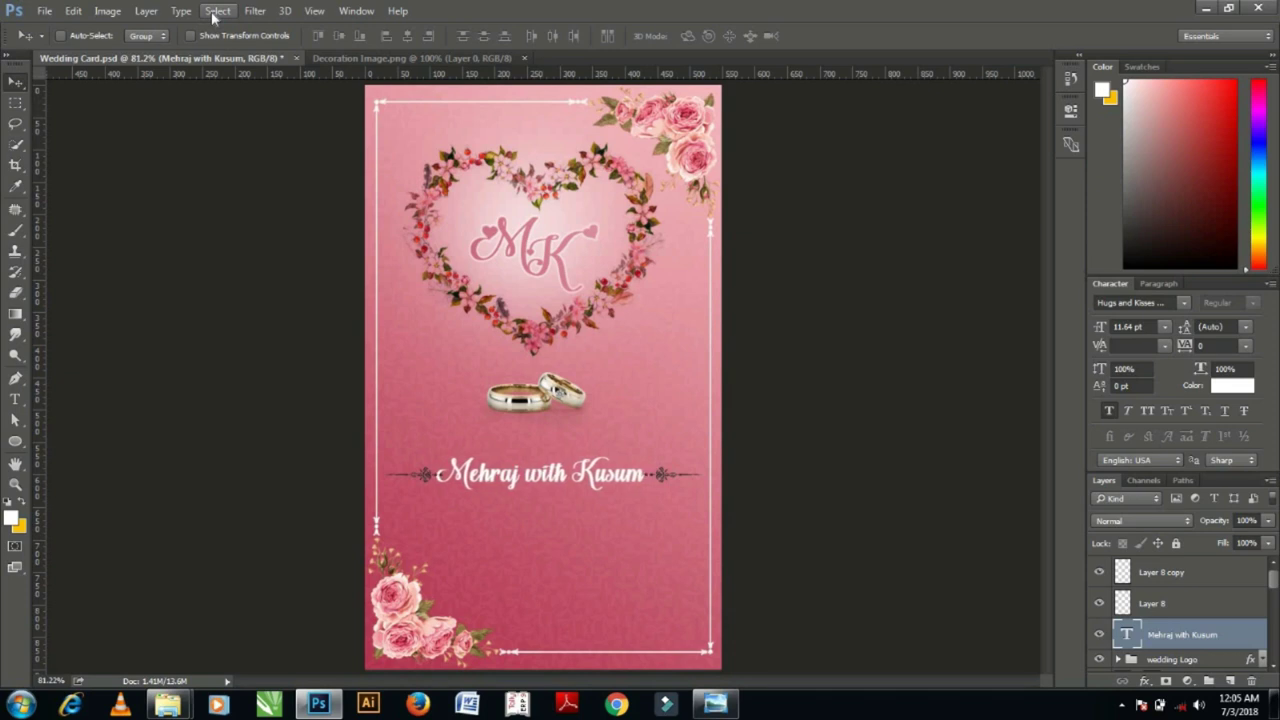
{"action": "key", "text": "Left"}
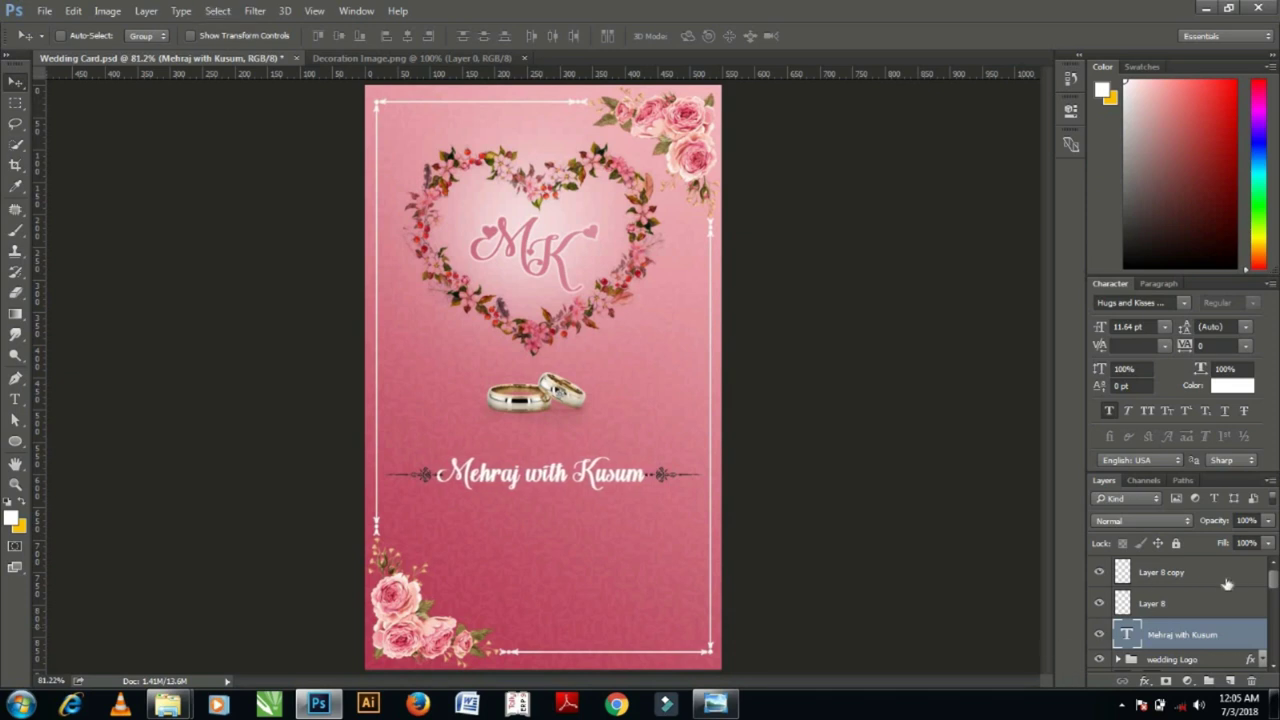
Shrink the right-hand ornament slightly.
{"action": "left_click", "coordinate": [1165, 572]}
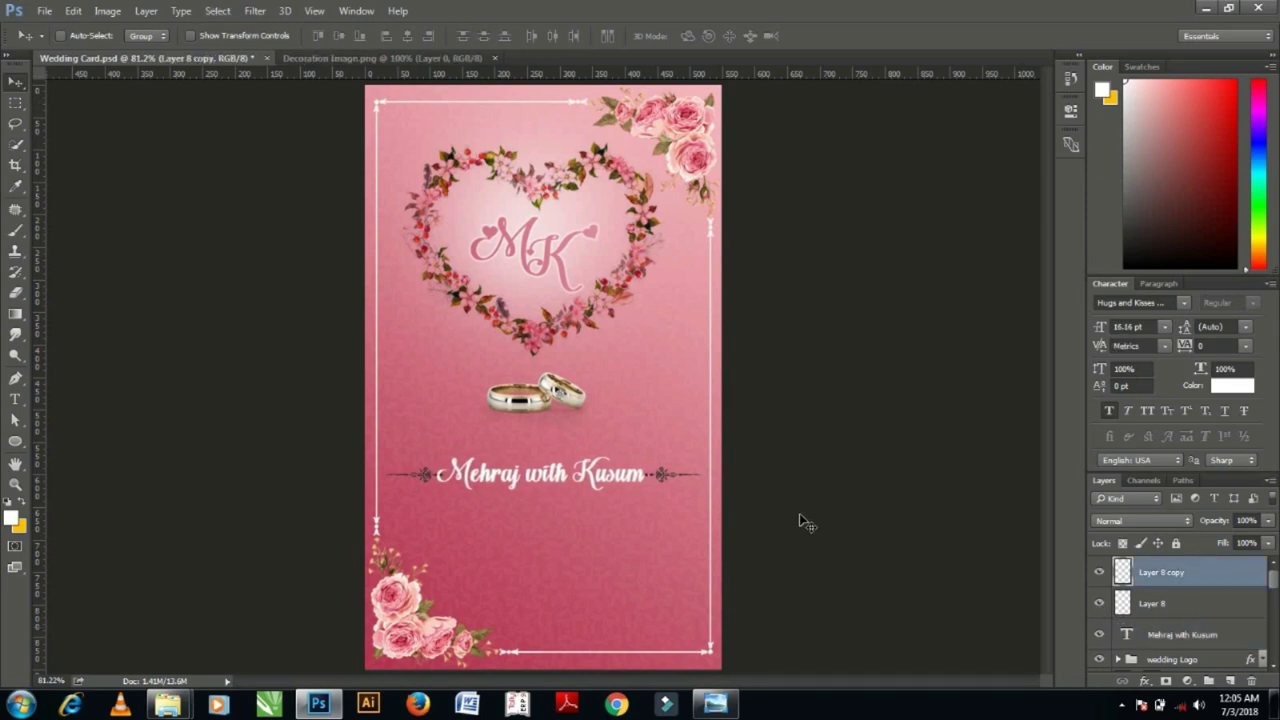
{"action": "left_click", "coordinate": [1185, 603]}
{"action": "key", "text": "ctrl+t"}
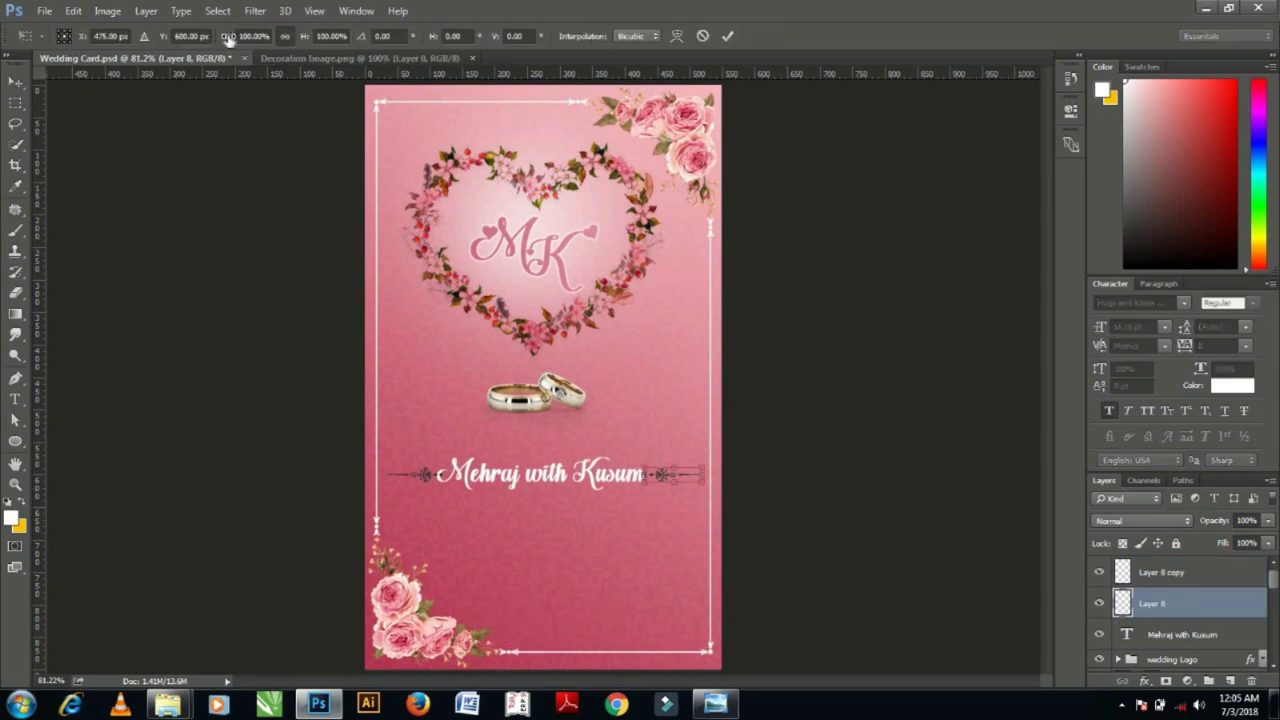
{"action": "left_click_drag", "start_coordinate": [226, 38], "coordinate": [210, 22]}
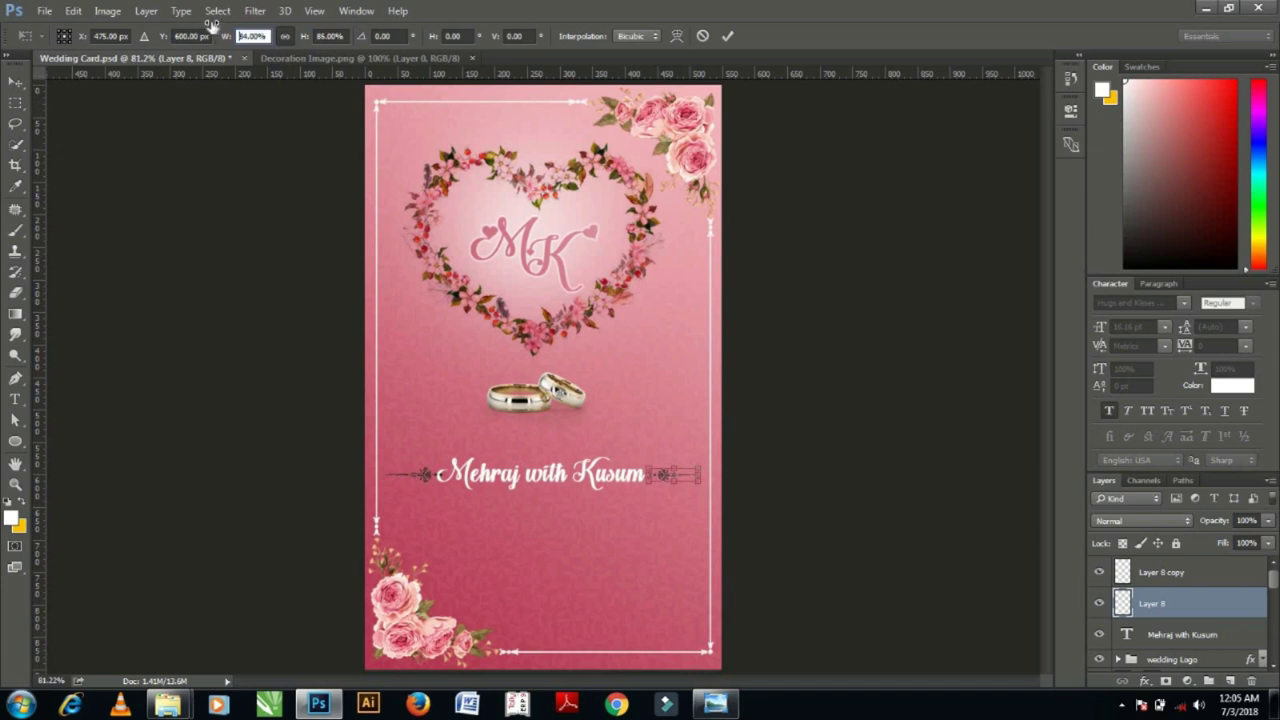
{"action": "key", "text": "Return"}
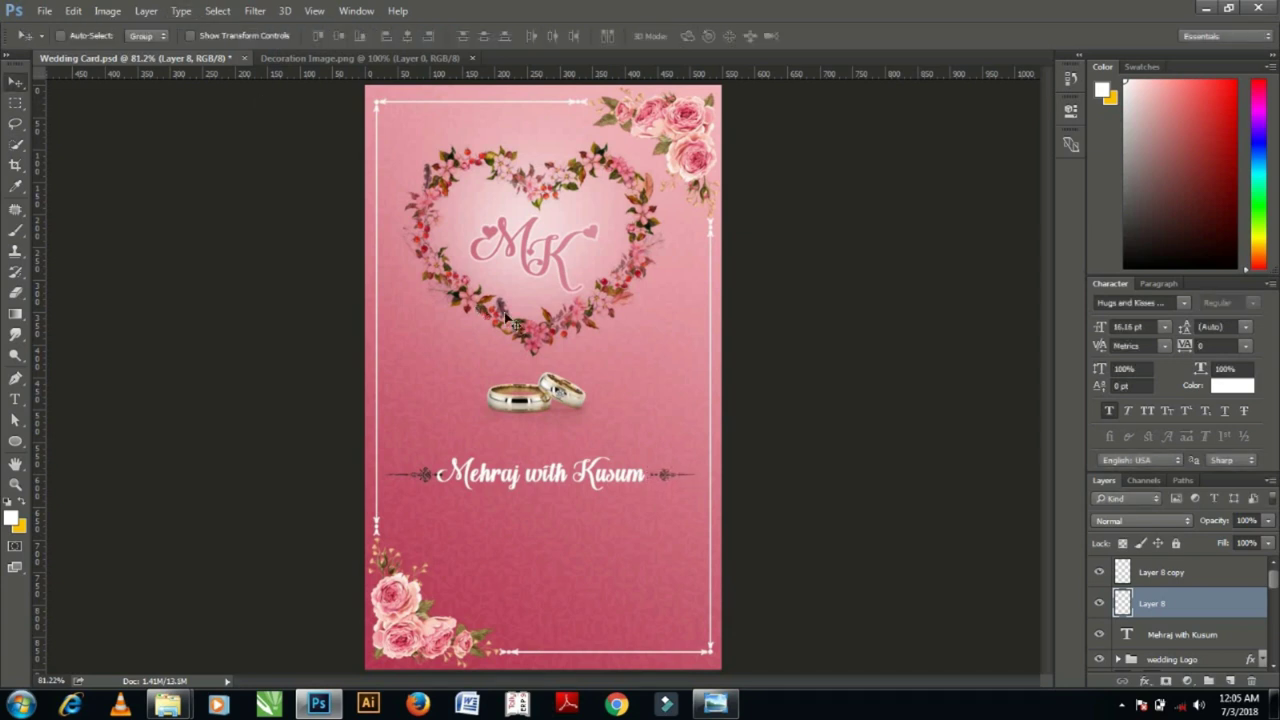
Replace the left ornament with a flipped copy of the resized right-hand ornament.
{"action": "left_click", "coordinate": [1181, 578]}
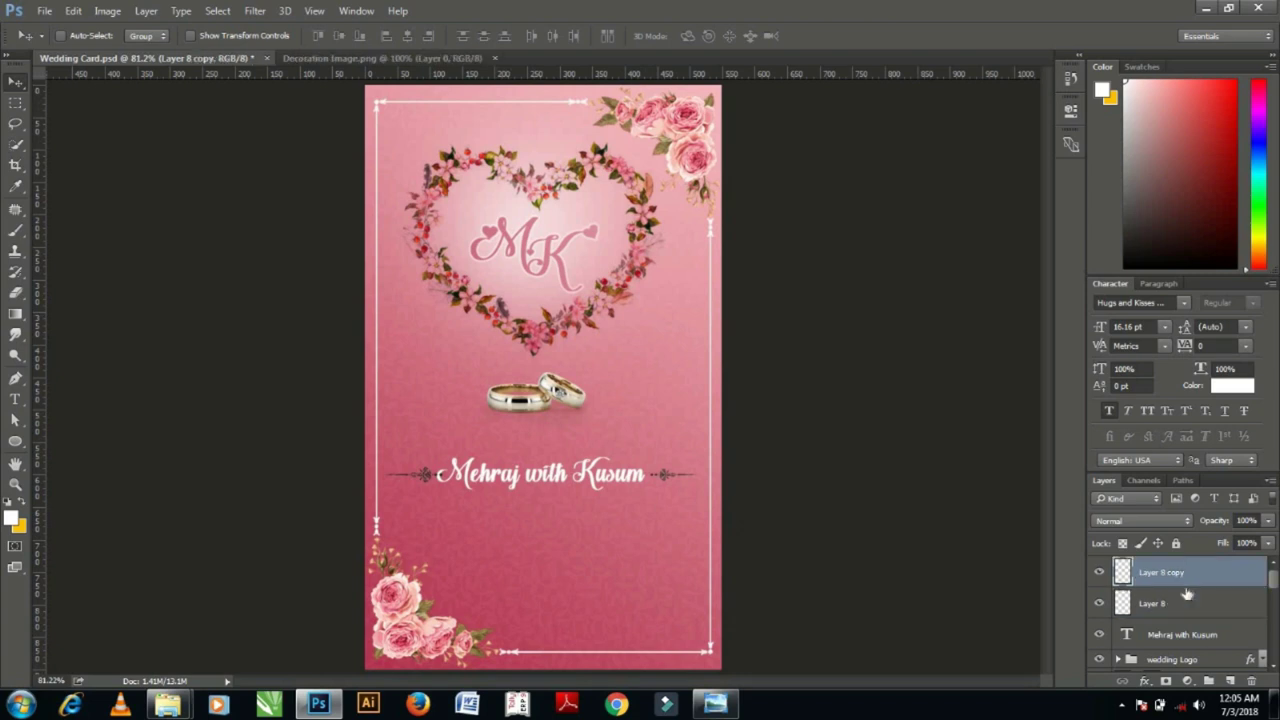
{"action": "key", "text": "Delete"}
{"action": "key", "text": "ctrl+j"}
{"action": "key", "text": "shift+Left"}
{"action": "key", "text": "shift+Left"}
{"action": "key", "text": "shift+Left"}
{"action": "key", "text": "shift+Left"}
{"action": "key", "text": "shift+Left"}
{"action": "key", "text": "shift+Left"}
{"action": "key", "text": "shift+Left"}
{"action": "key", "text": "shift+Left"}
{"action": "key", "text": "shift+Left"}
{"action": "key", "text": "shift+Left"}
{"action": "key", "text": "shift+Left"}
{"action": "key", "text": "shift+Left"}
{"action": "key", "text": "shift+Left"}
{"action": "key", "text": "shift+Left"}
{"action": "key", "text": "shift+Left"}
{"action": "key", "text": "ctrl+t"}
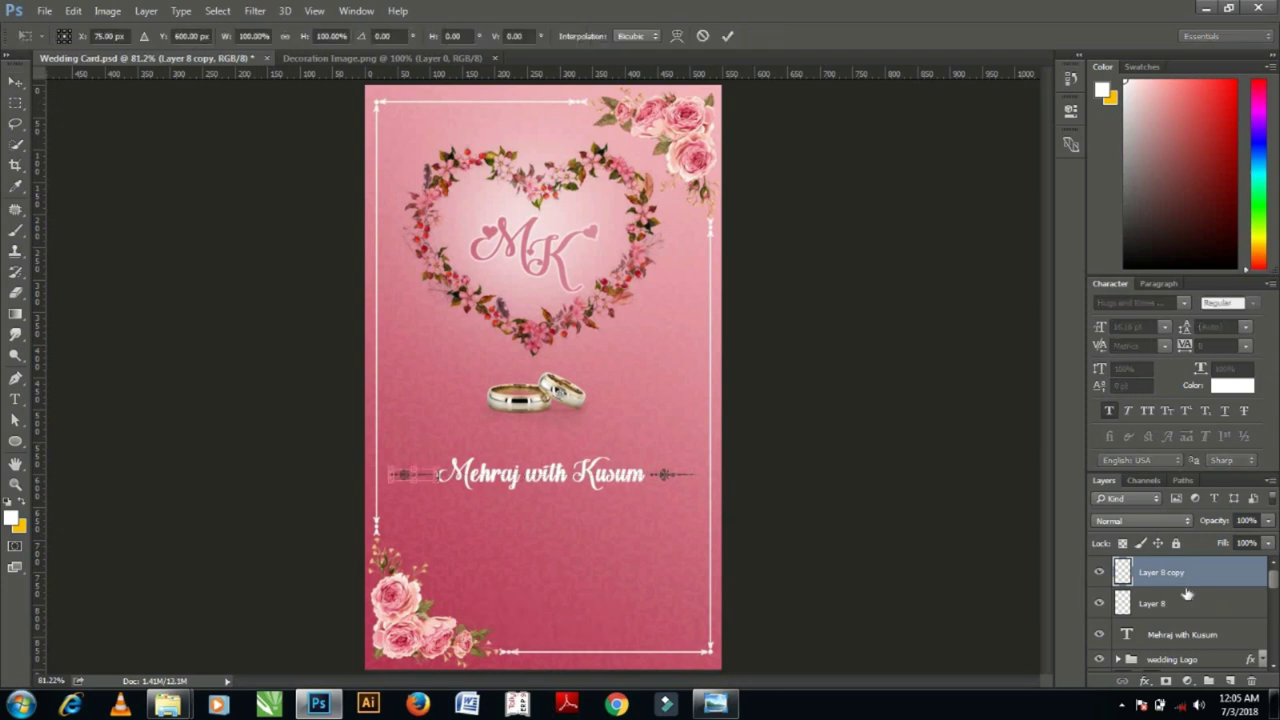
{"action": "right_click", "coordinate": [432, 479]}
{"action": "left_click", "coordinate": [450, 450]}
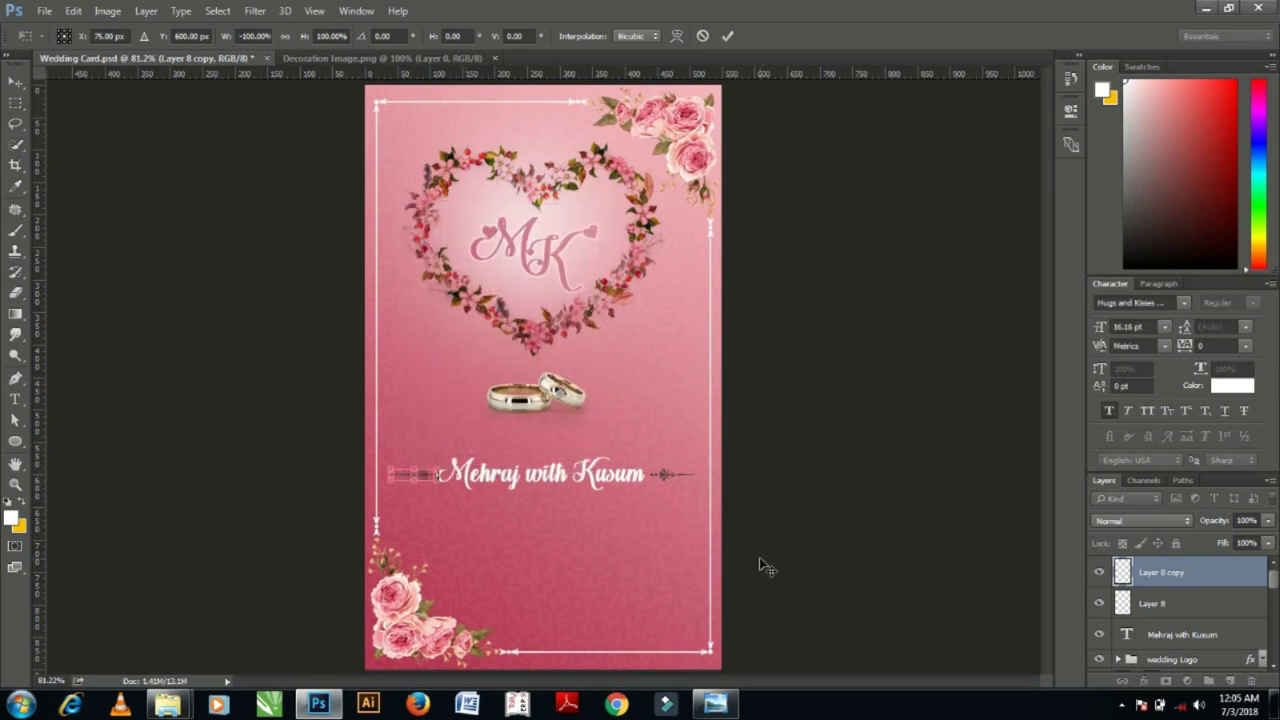
{"action": "key", "text": "Return"}
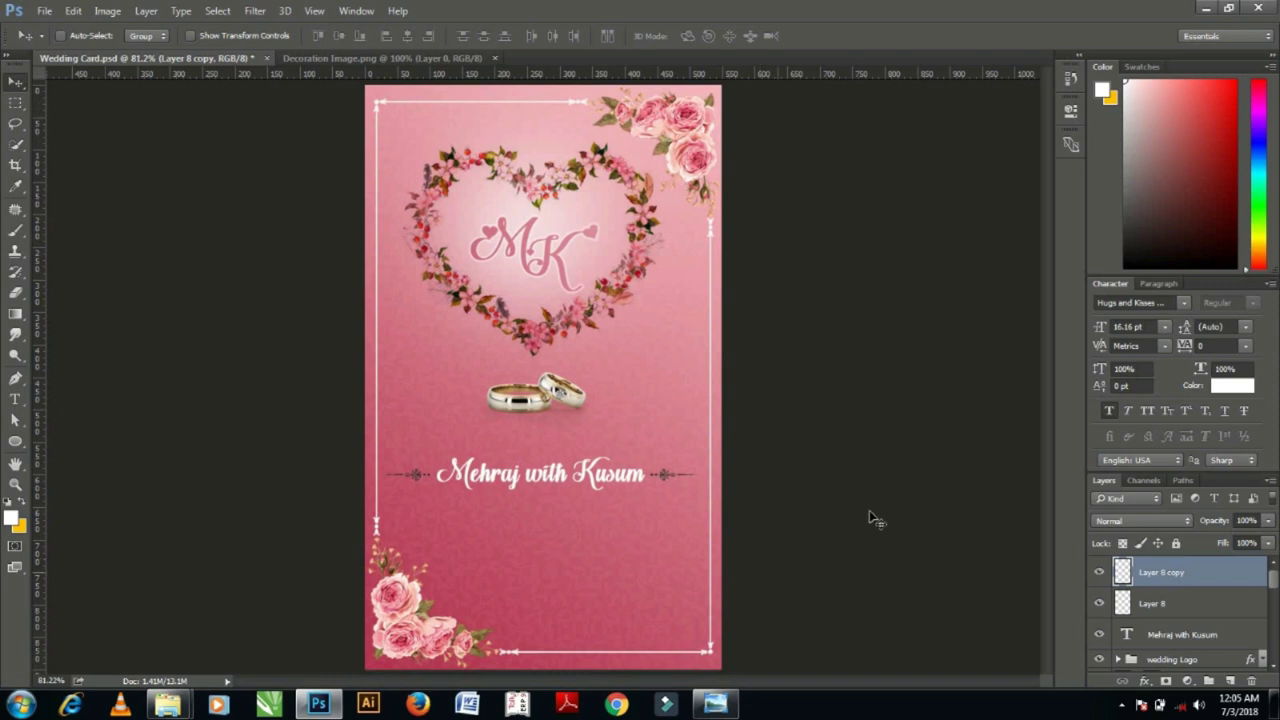
Shift the names and both flourishes slightly lower and expand the wedding Logo's effects.
{"action": "left_click", "coordinate": [1181, 634], "text": "shift"}
{"action": "left_click_drag", "start_coordinate": [577, 490], "coordinate": [579, 490]}
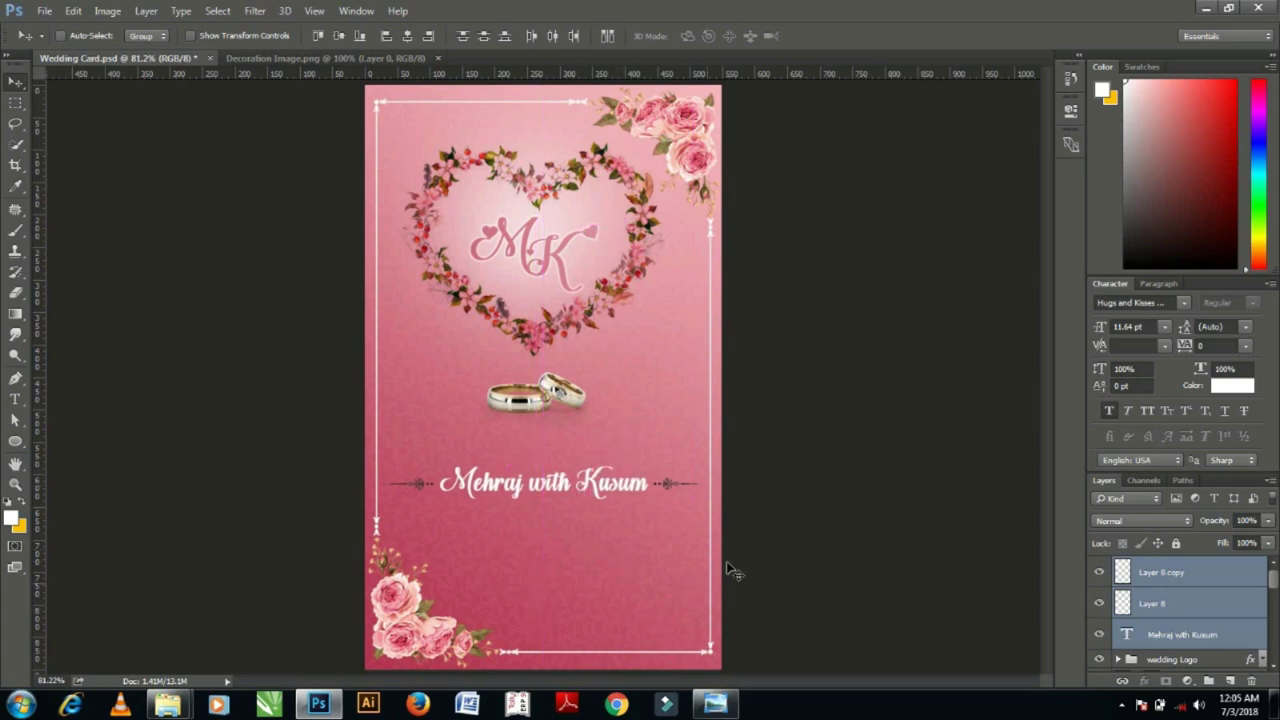
{"action": "left_click", "coordinate": [1200, 648]}
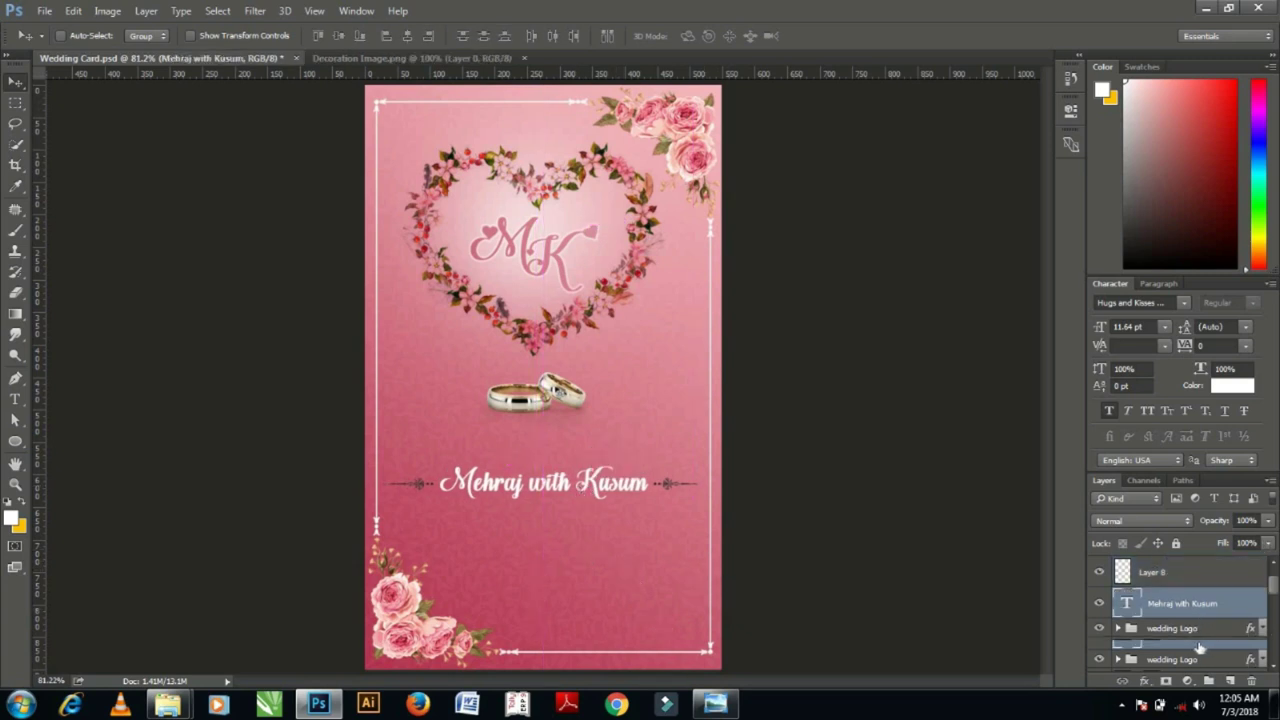
{"action": "scroll", "coordinate": [1240, 615], "scroll_direction": "down", "scroll_amount": 2}
{"action": "left_click", "coordinate": [1262, 596]}
{"action": "scroll", "coordinate": [1206, 616], "scroll_direction": "down", "scroll_amount": 1}
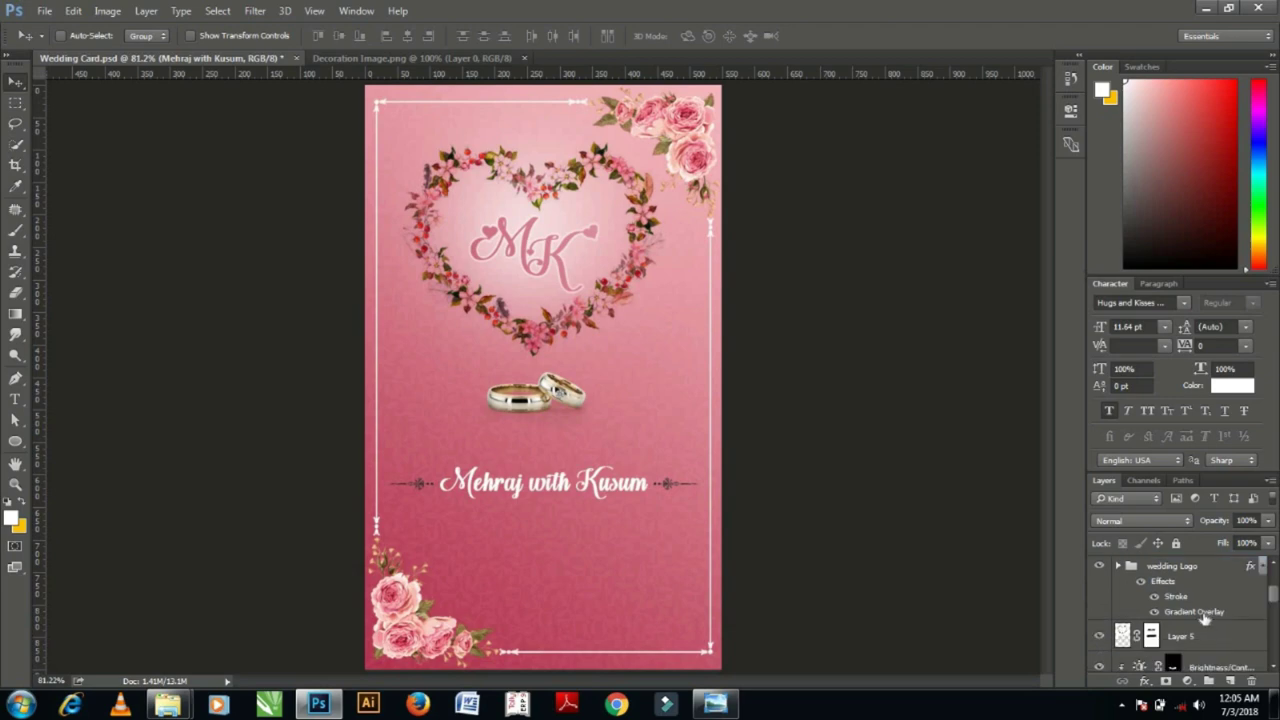
Set the wedding Logo gradient overlay's left colour stop to red #e10537.
{"action": "double_click", "coordinate": [1203, 614]}
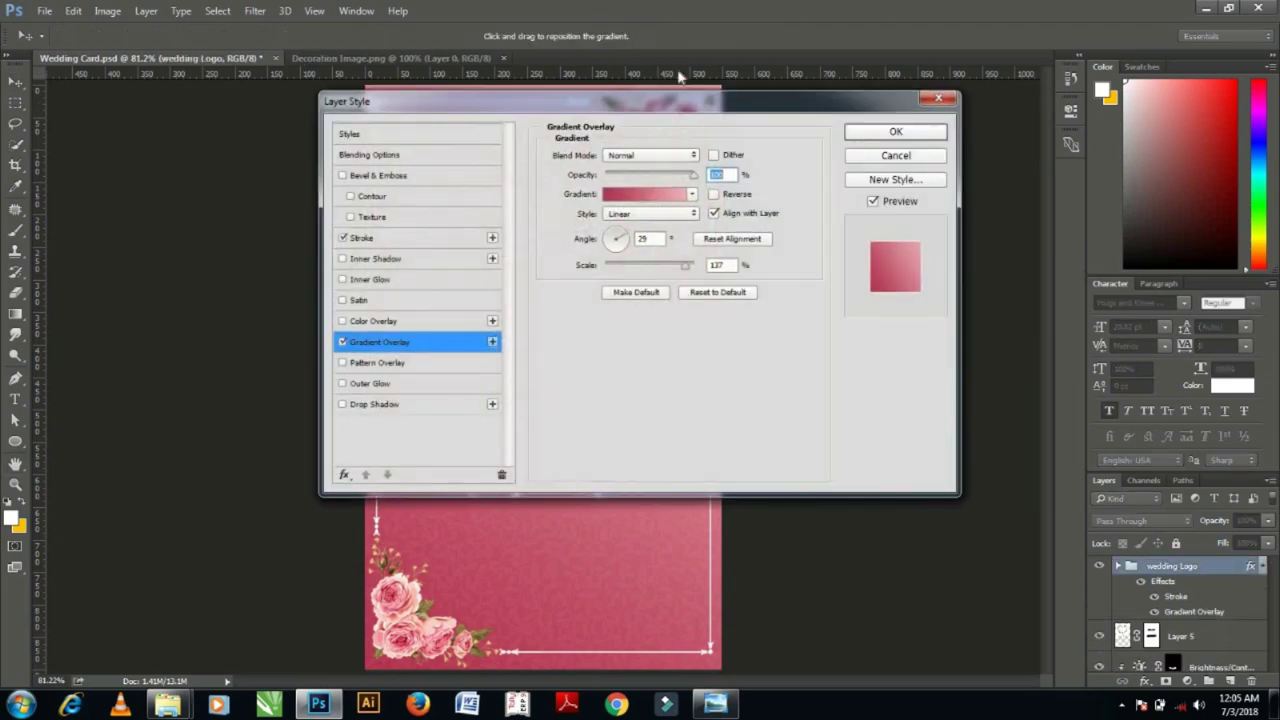
{"action": "left_click_drag", "start_coordinate": [647, 103], "coordinate": [1005, 92]}
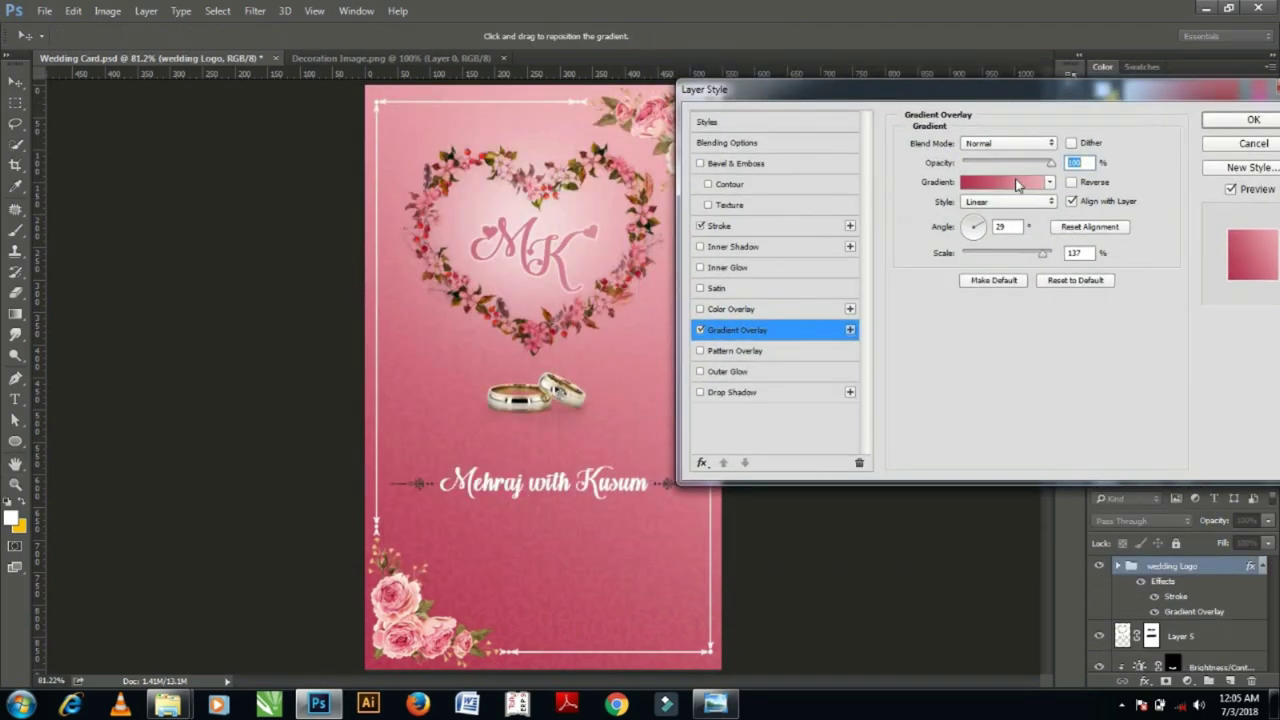
{"action": "left_click", "coordinate": [1010, 183]}
{"action": "left_click", "coordinate": [781, 390]}
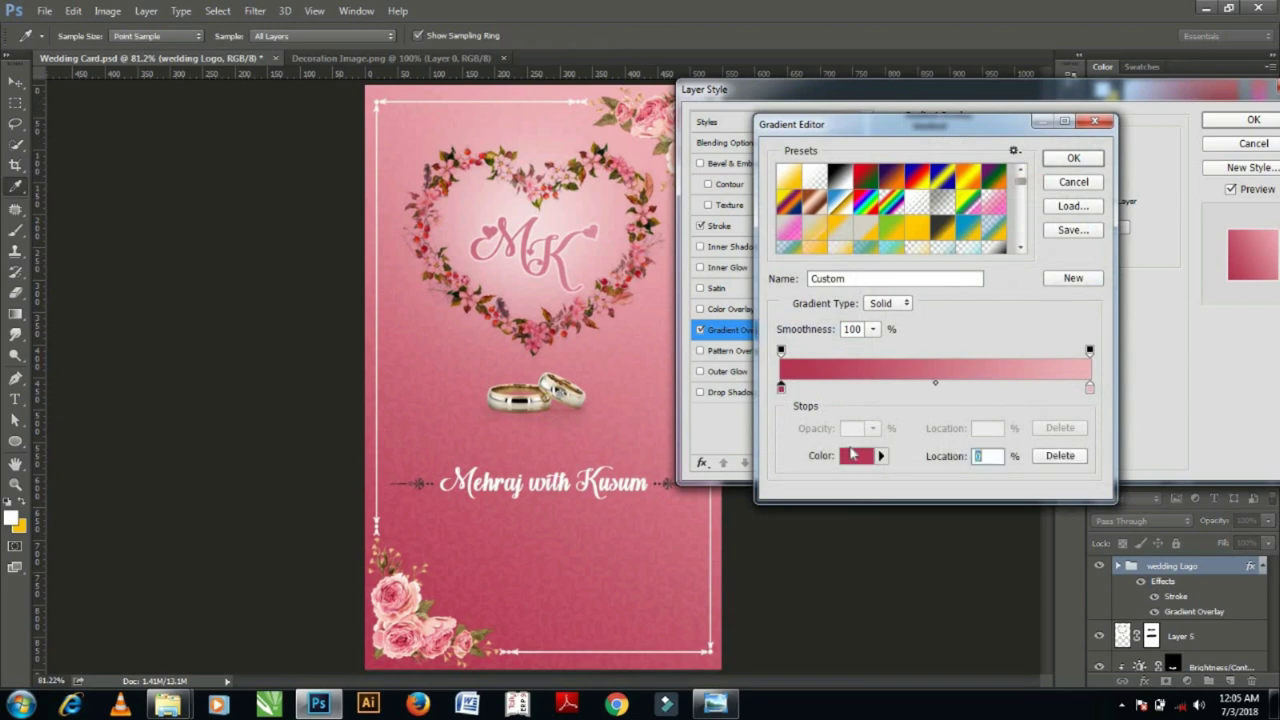
{"action": "left_click", "coordinate": [853, 457]}
{"action": "left_click", "coordinate": [829, 372]}
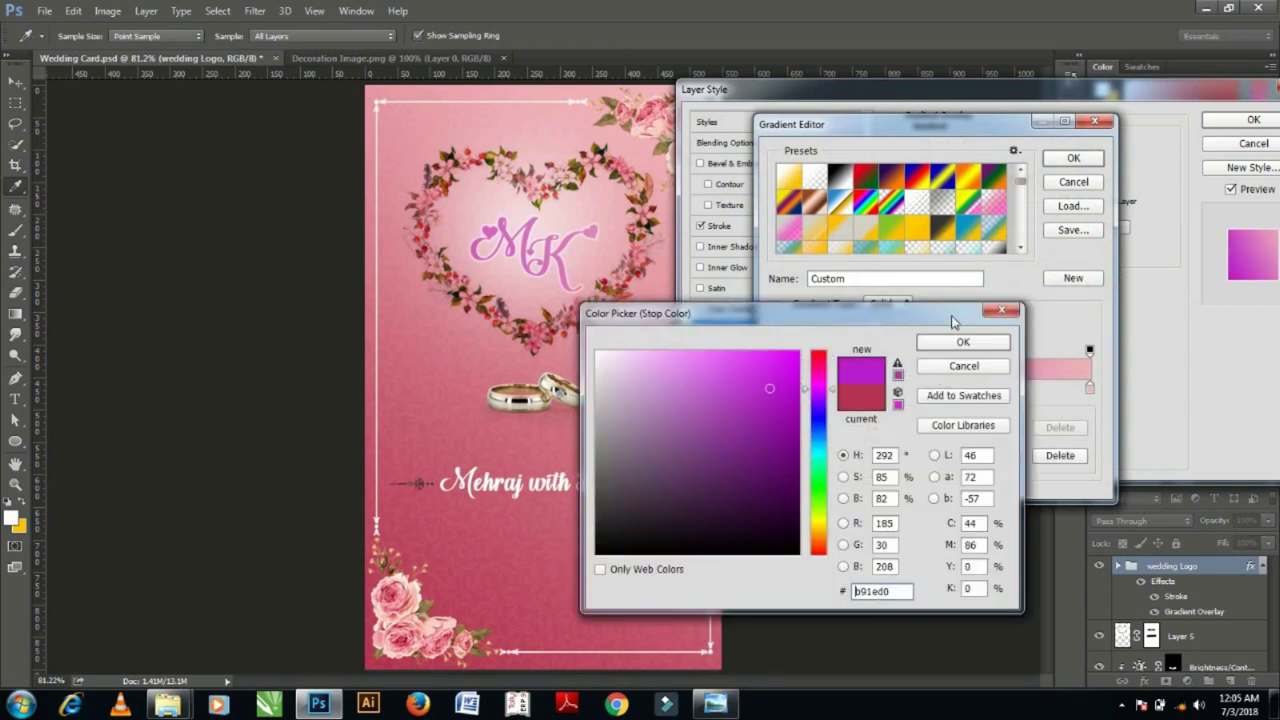
{"action": "left_click", "coordinate": [963, 366]}
{"action": "left_click", "coordinate": [866, 457]}
{"action": "type", "text": "e10537"}
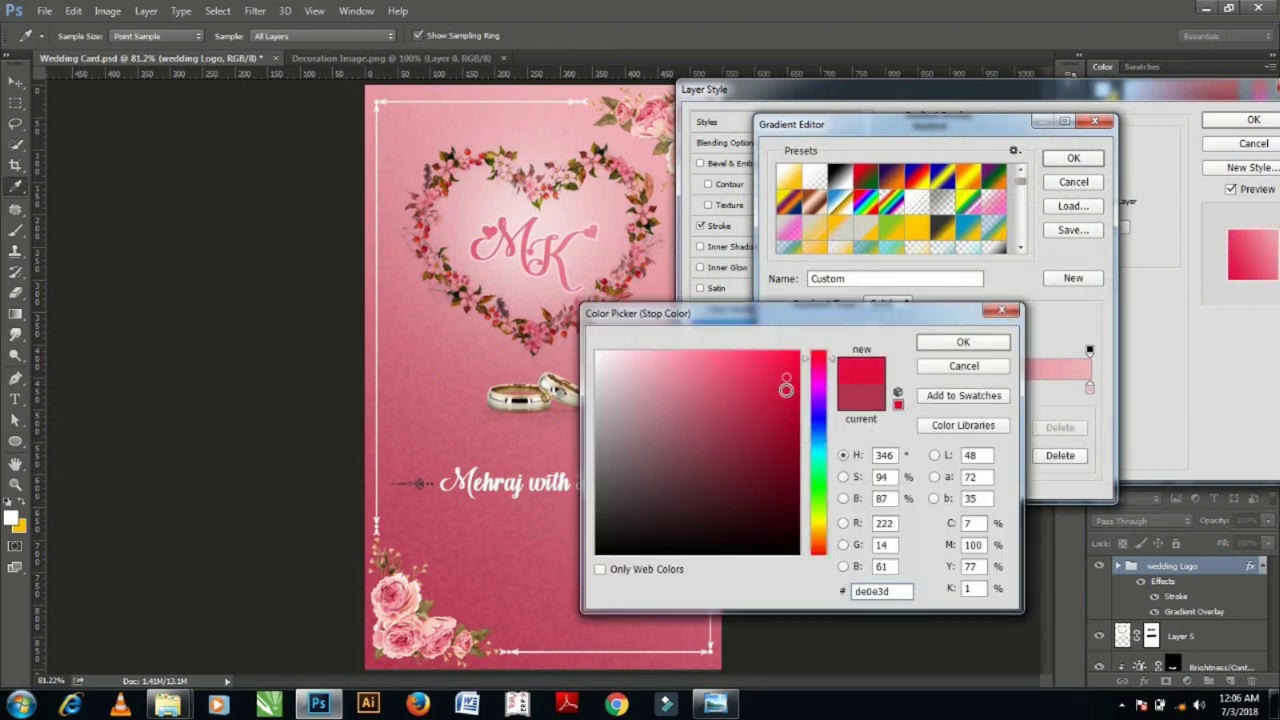
{"action": "left_click", "coordinate": [963, 343]}
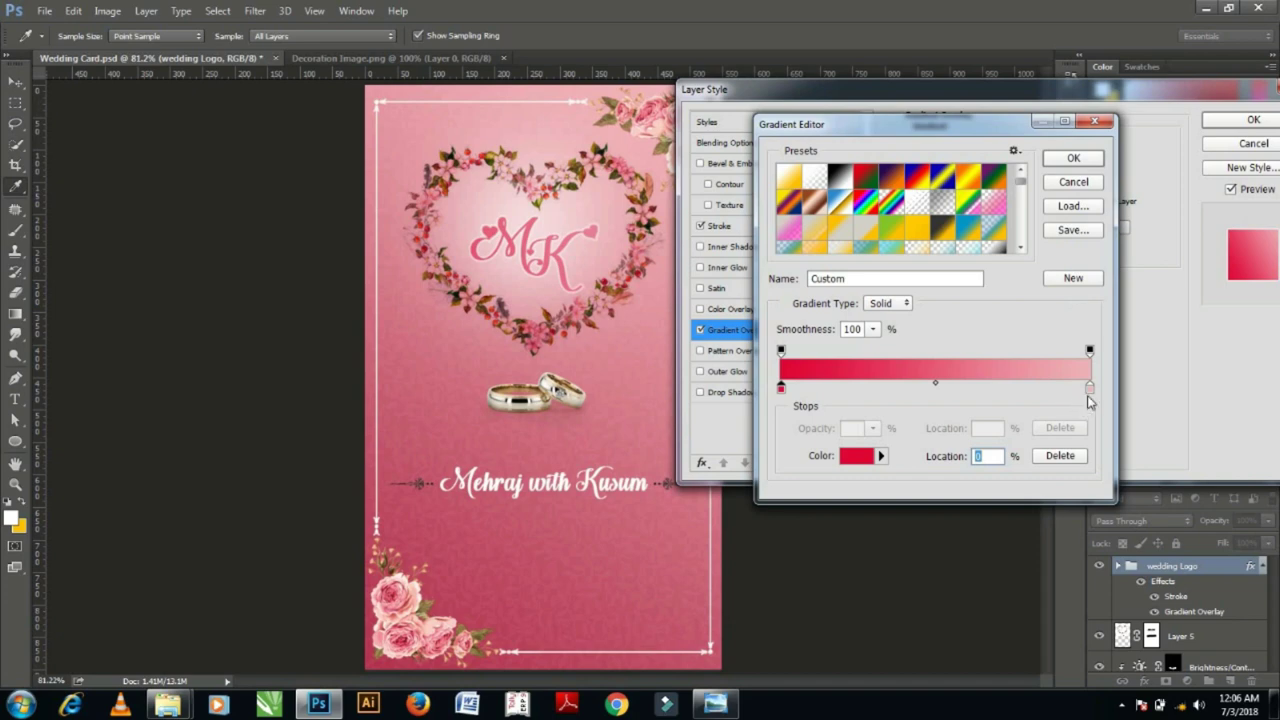
Set the right colour stop to dusty rose #c7505e and apply the gradient overlay.
{"action": "left_click", "coordinate": [1089, 390]}
{"action": "left_click", "coordinate": [855, 455]}
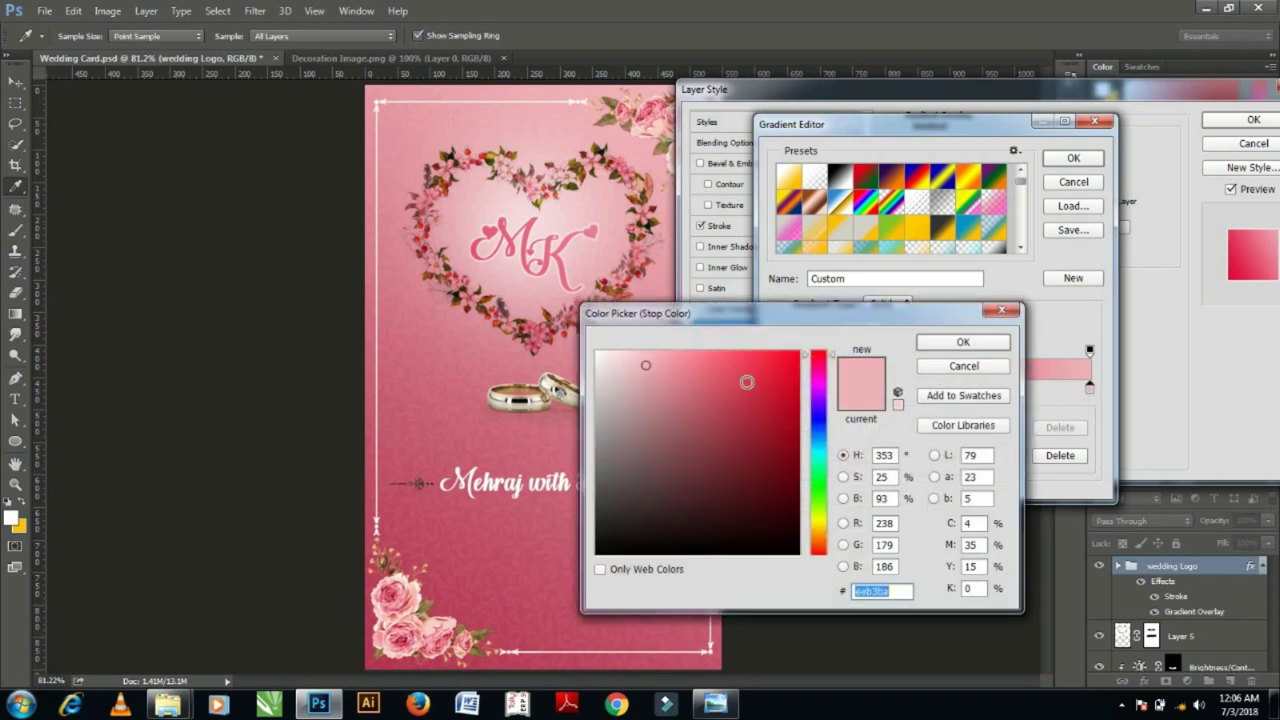
{"action": "left_click", "coordinate": [757, 376]}
{"action": "mouse_move", "coordinate": [722, 370]}
{"action": "left_mouse_down"}
{"action": "mouse_move", "coordinate": [731, 384]}
{"action": "mouse_move", "coordinate": [716, 395]}
{"action": "left_mouse_up"}
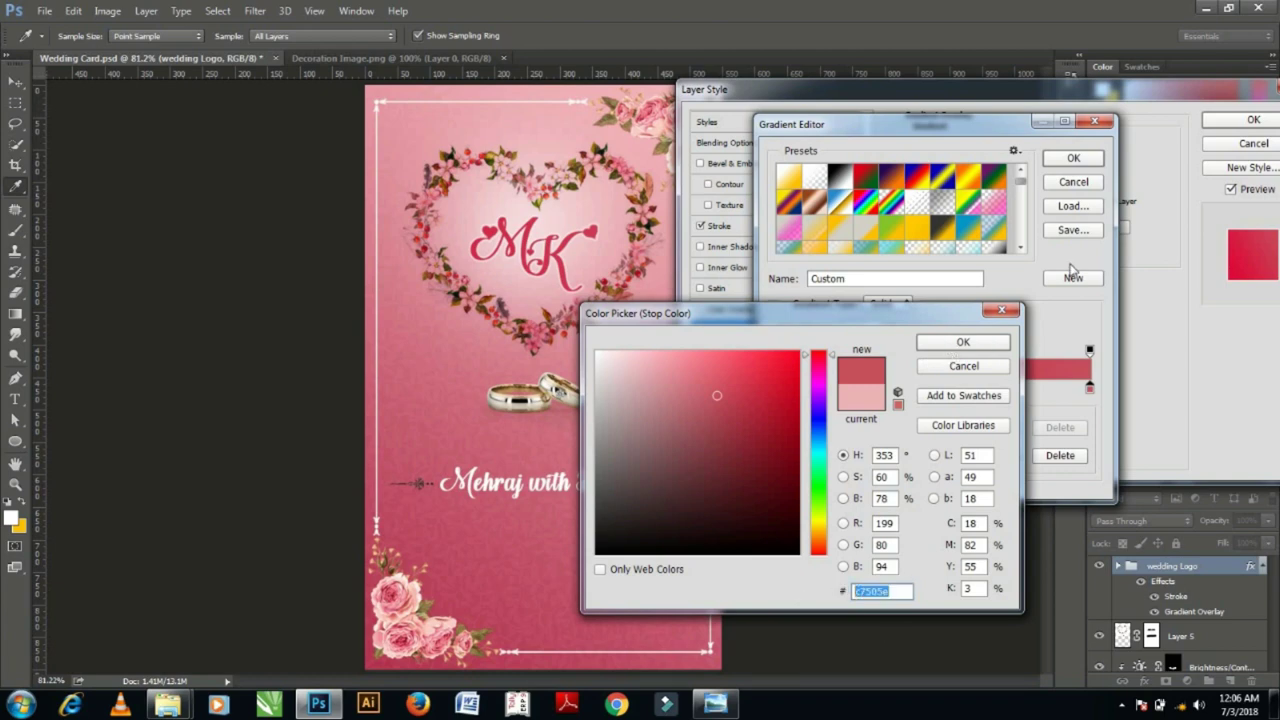
{"action": "left_click", "coordinate": [960, 342]}
{"action": "left_click", "coordinate": [1073, 158]}
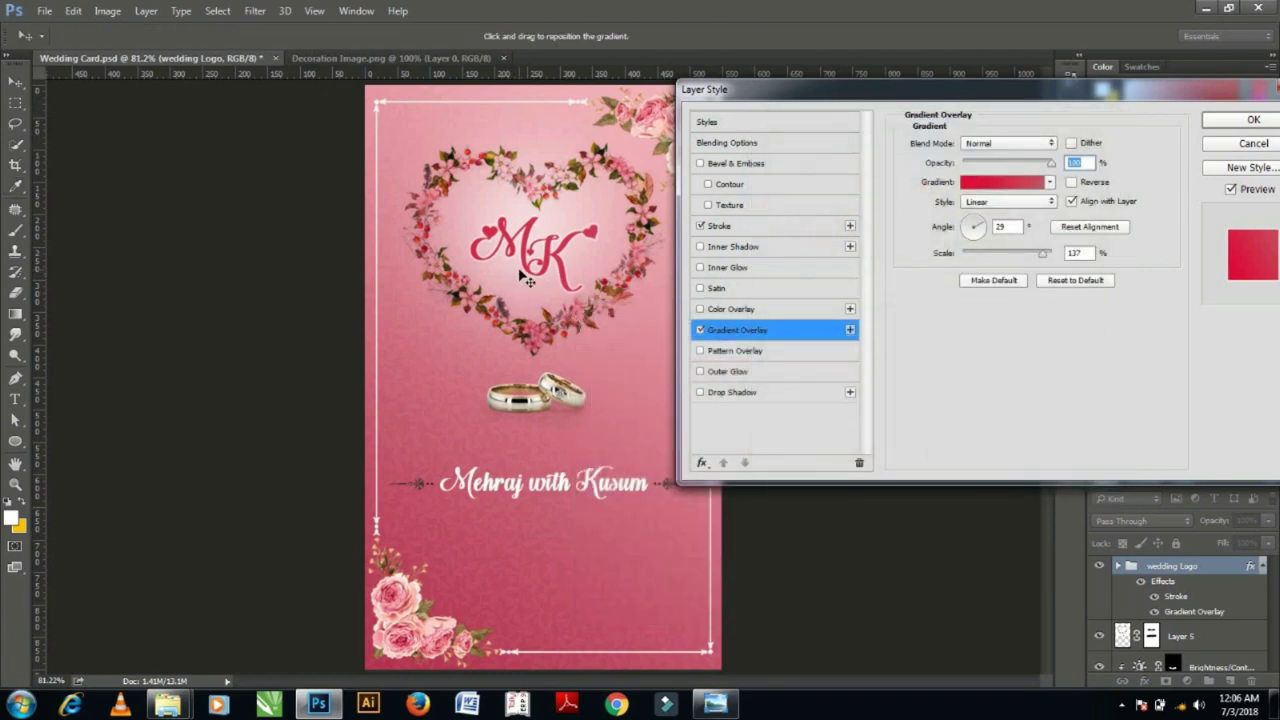
{"action": "left_click", "coordinate": [1253, 121]}
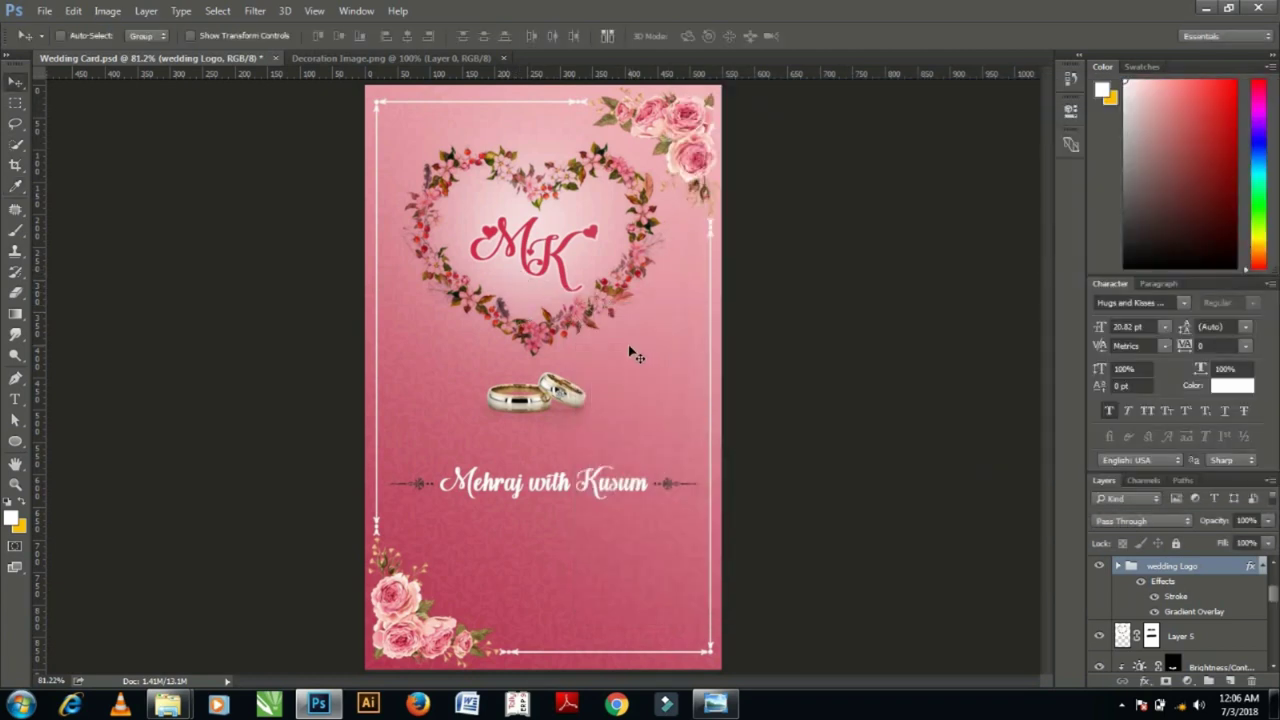
Import the ws-16044 ornament, scale it to about 55%, and place it above the names.
{"action": "key", "text": "ctrl+o"}
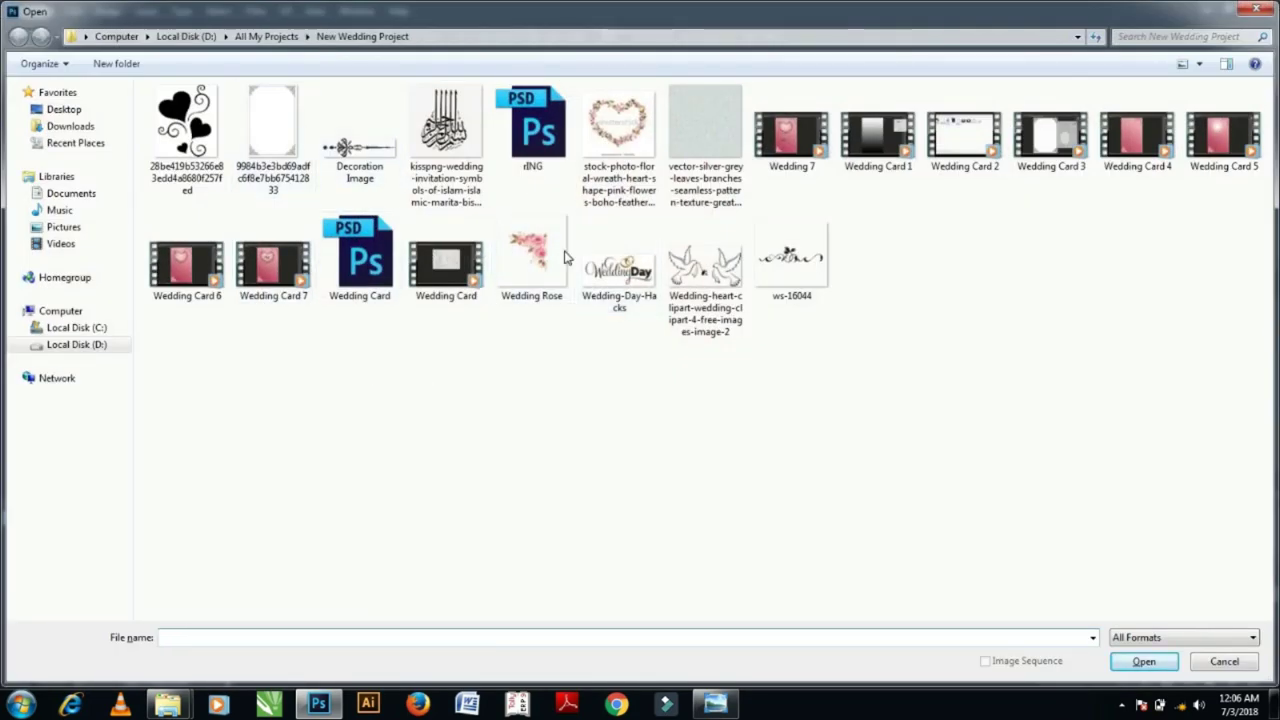
{"action": "double_click", "coordinate": [790, 260]}
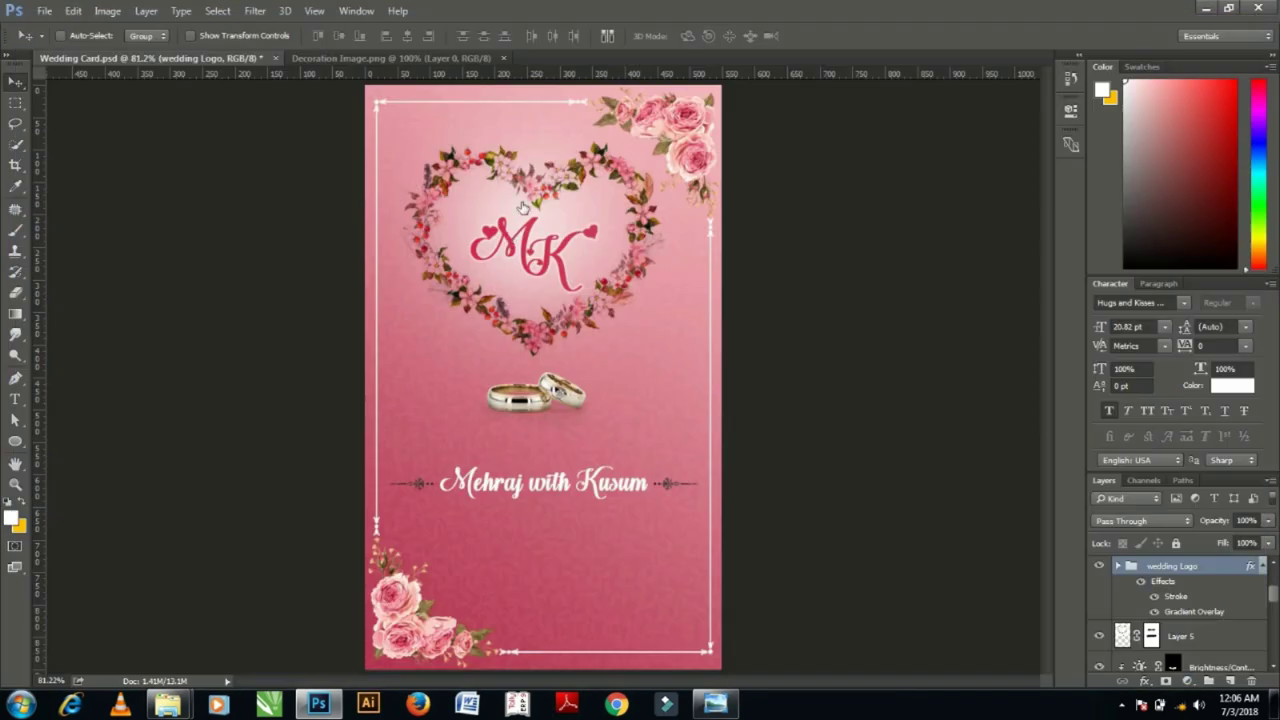
{"action": "left_click_drag", "start_coordinate": [451, 428], "coordinate": [620, 414]}
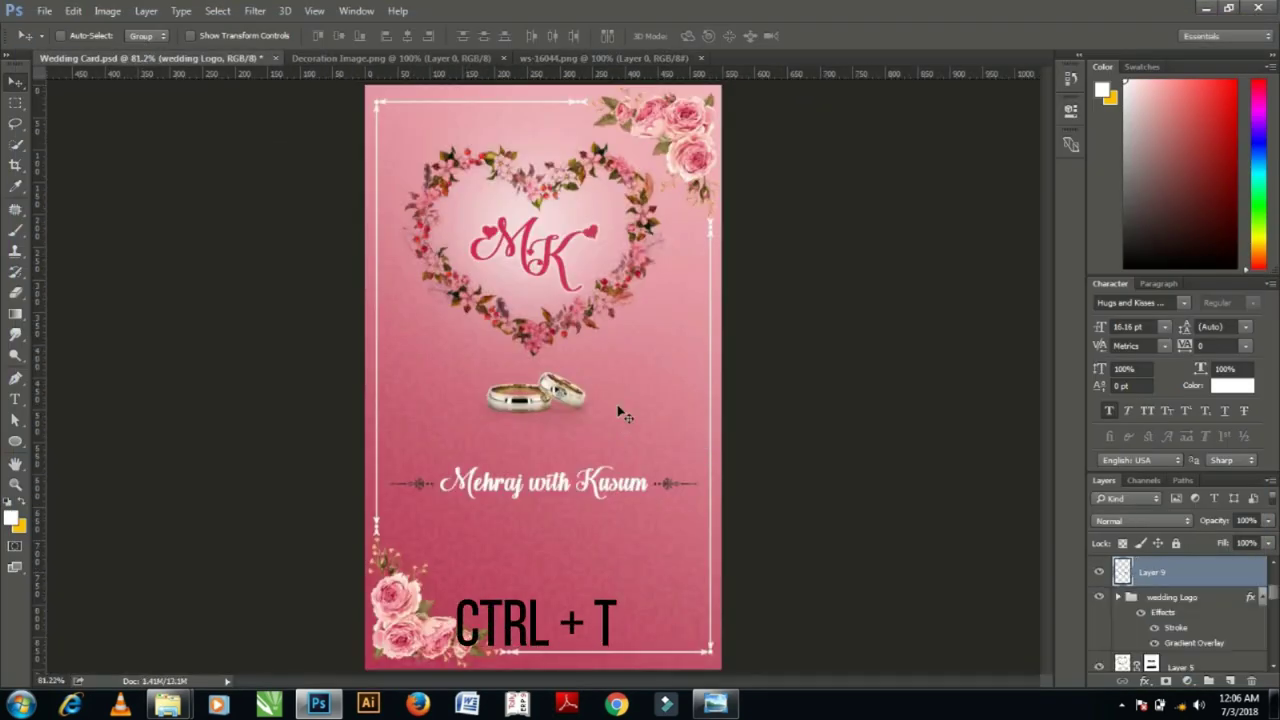
{"action": "key", "text": "ctrl+t"}
{"action": "left_click_drag", "start_coordinate": [224, 38], "coordinate": [185, 5]}
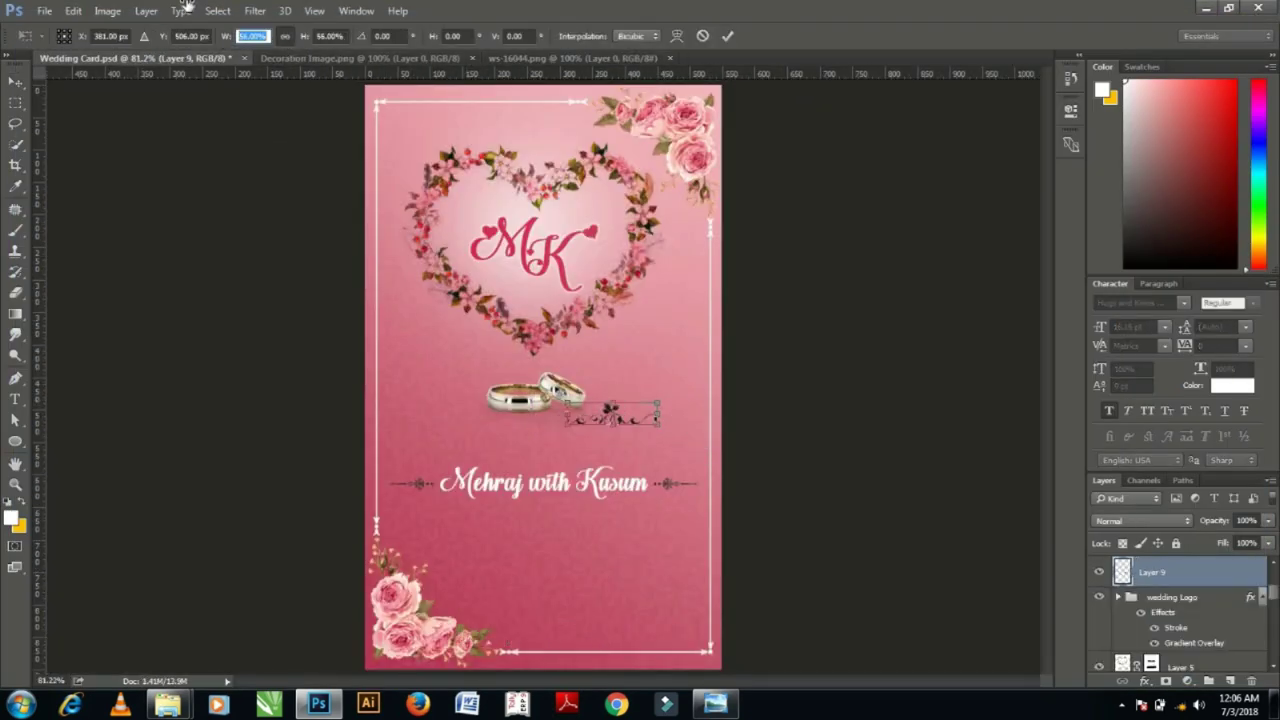
{"action": "key", "text": "Return"}
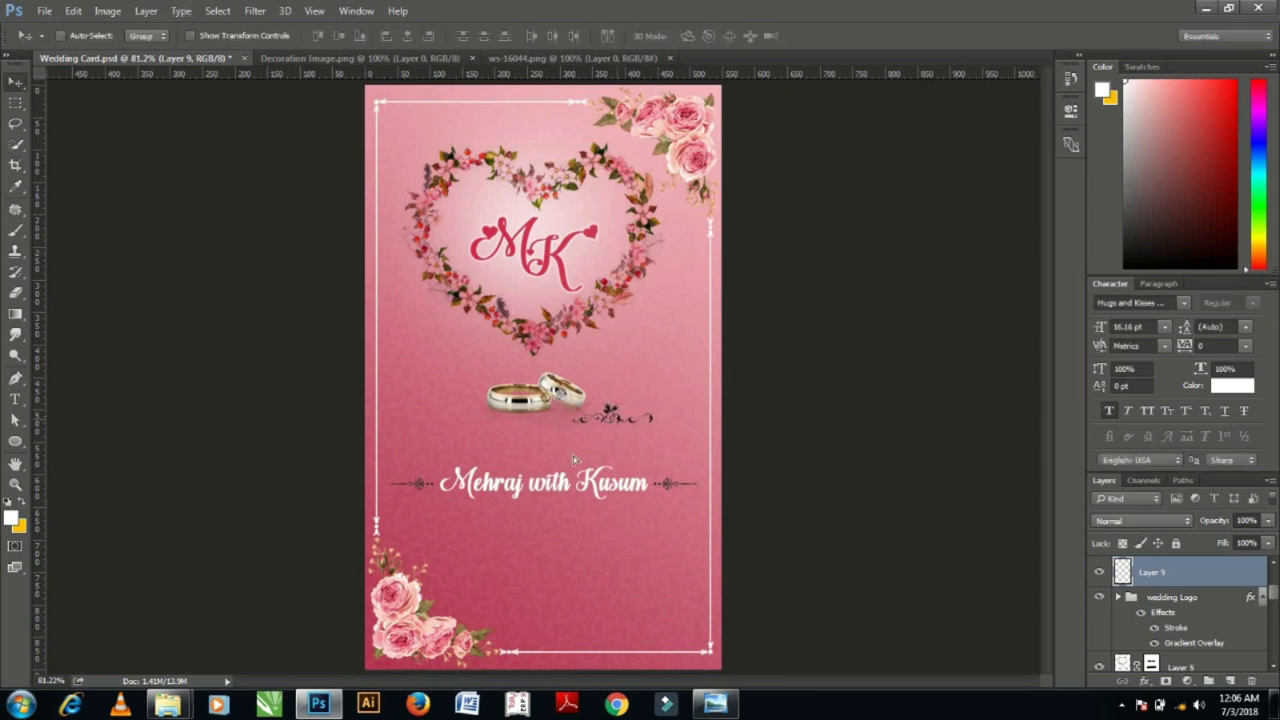
{"action": "left_click_drag", "start_coordinate": [612, 414], "coordinate": [556, 460]}
Duplicate the ornament and move the copy below the names.
{"action": "key", "text": "ctrl+j"}
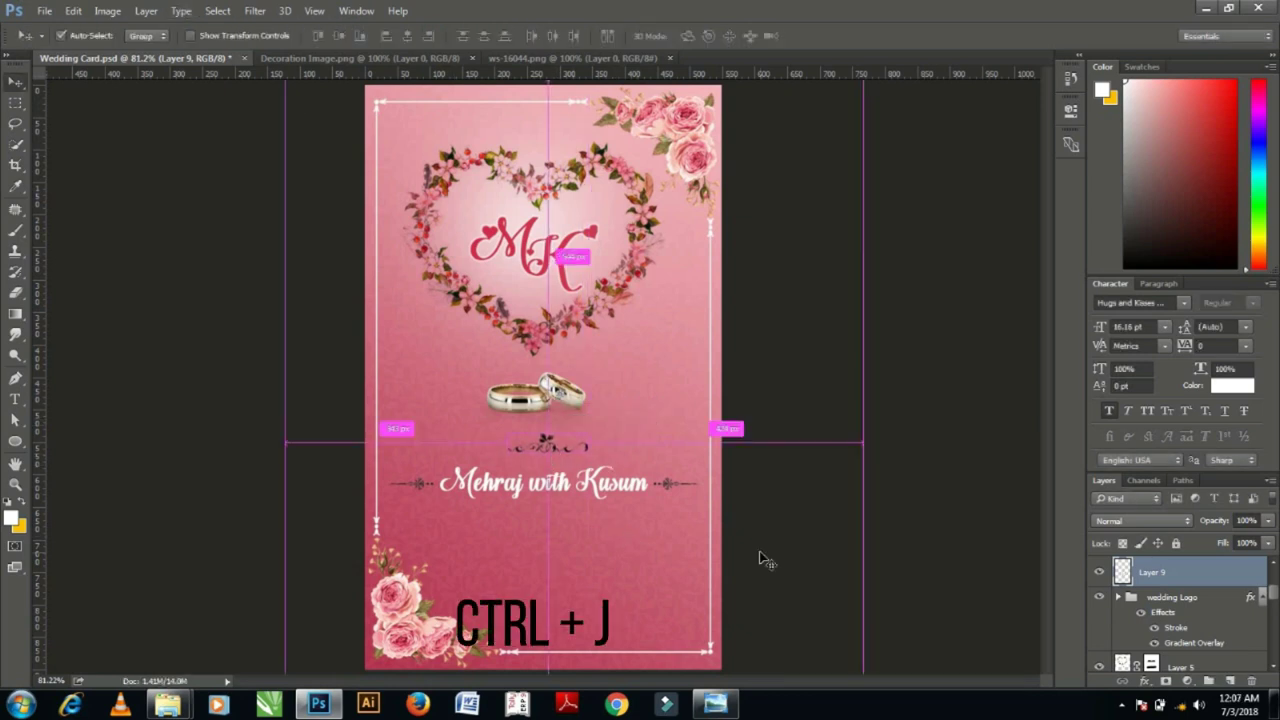
{"action": "key", "text": "shift+Down"}
{"action": "key", "text": "shift+Down"}
{"action": "key", "text": "shift+Down"}
{"action": "key", "text": "shift+Down"}
{"action": "key", "text": "shift+Down"}
{"action": "key", "text": "shift+Down"}
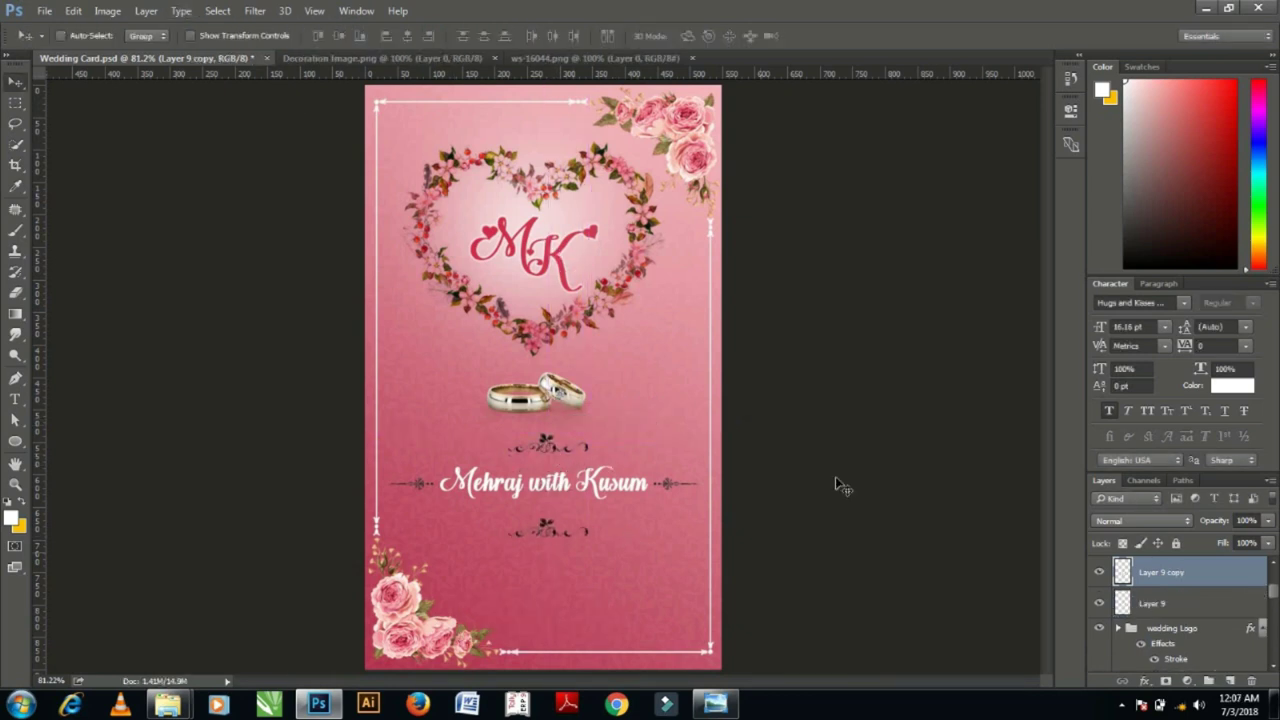
{"action": "key", "text": "ctrl+t"}
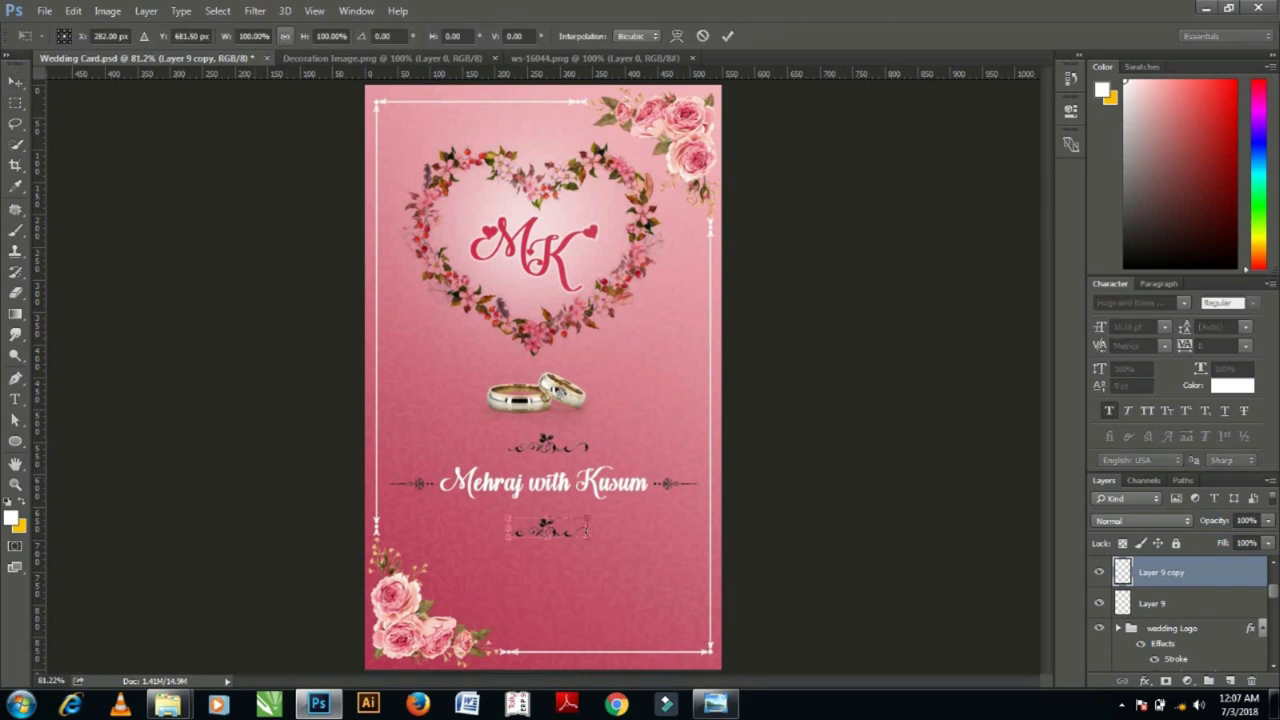
{"action": "left_click", "coordinate": [226, 38]}
{"action": "key", "text": "Return"}
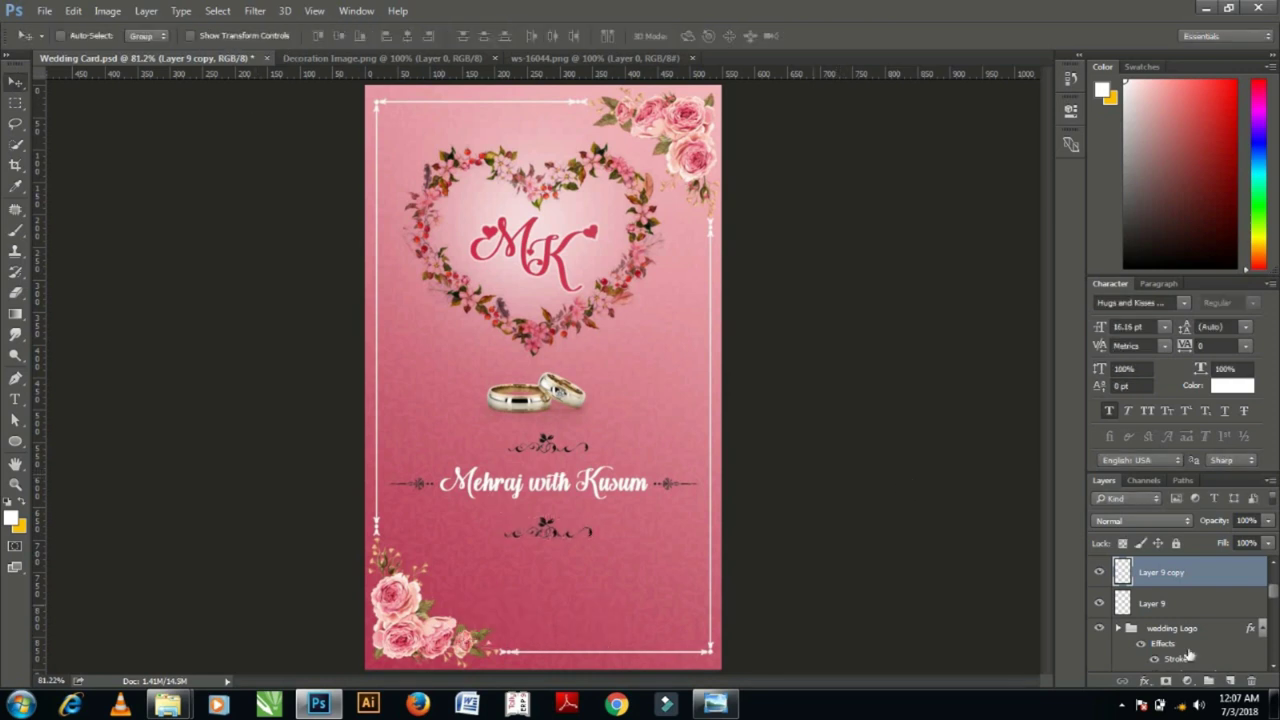
Shrink the upper ornament slightly and set the ornament layers' fill to 74%.
{"action": "left_click", "coordinate": [1180, 604]}
{"action": "key", "text": "ctrl+t"}
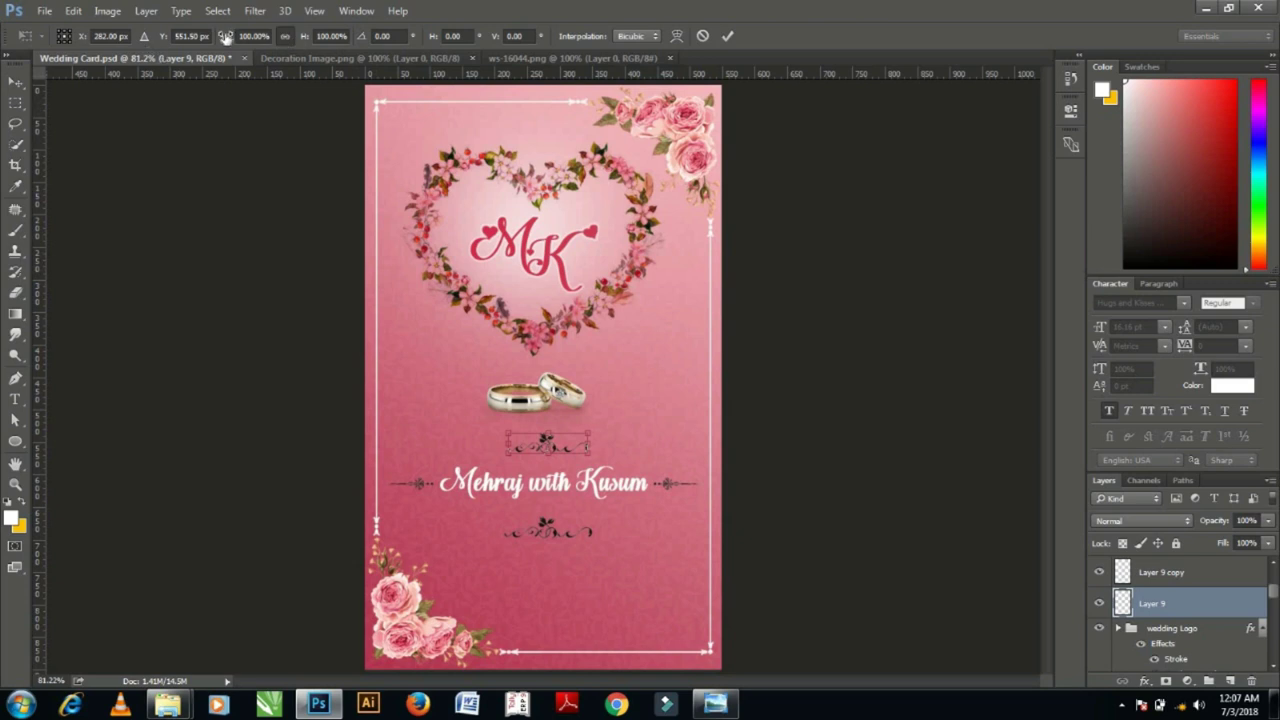
{"action": "left_click", "coordinate": [214, 35]}
{"action": "key", "text": "Return"}
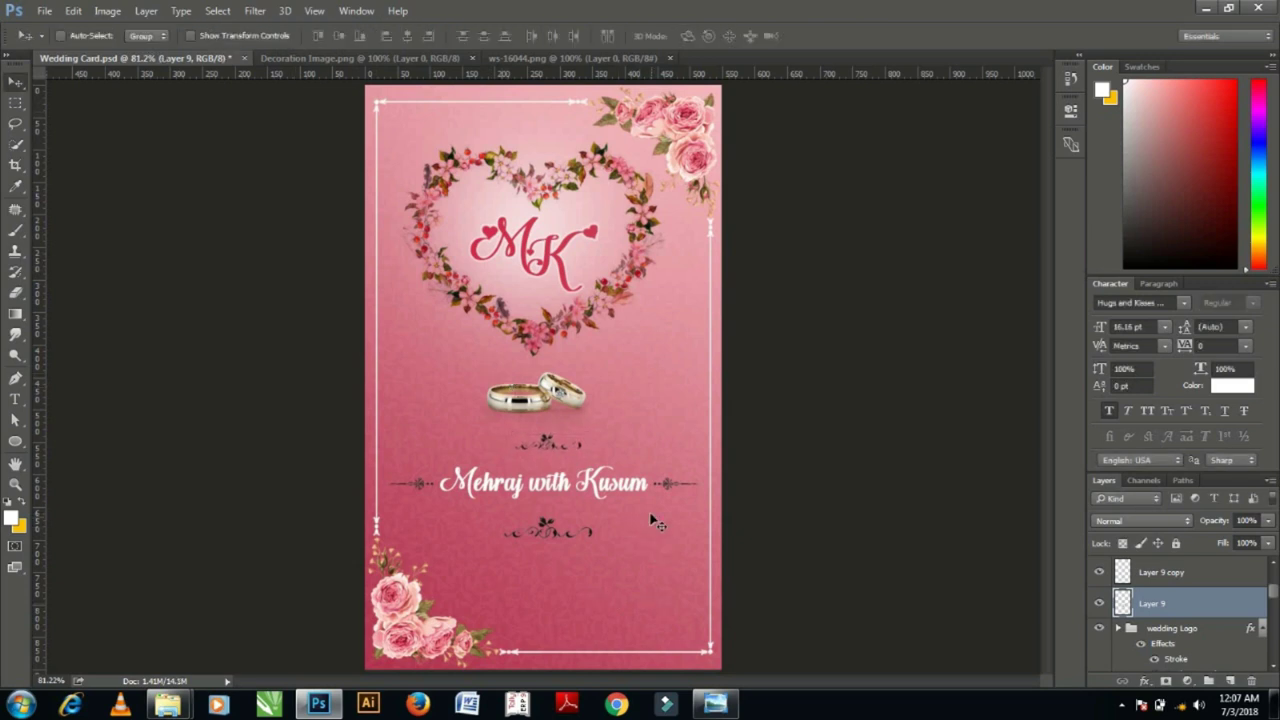
{"action": "left_click_drag", "start_coordinate": [1268, 543], "coordinate": [1249, 566]}
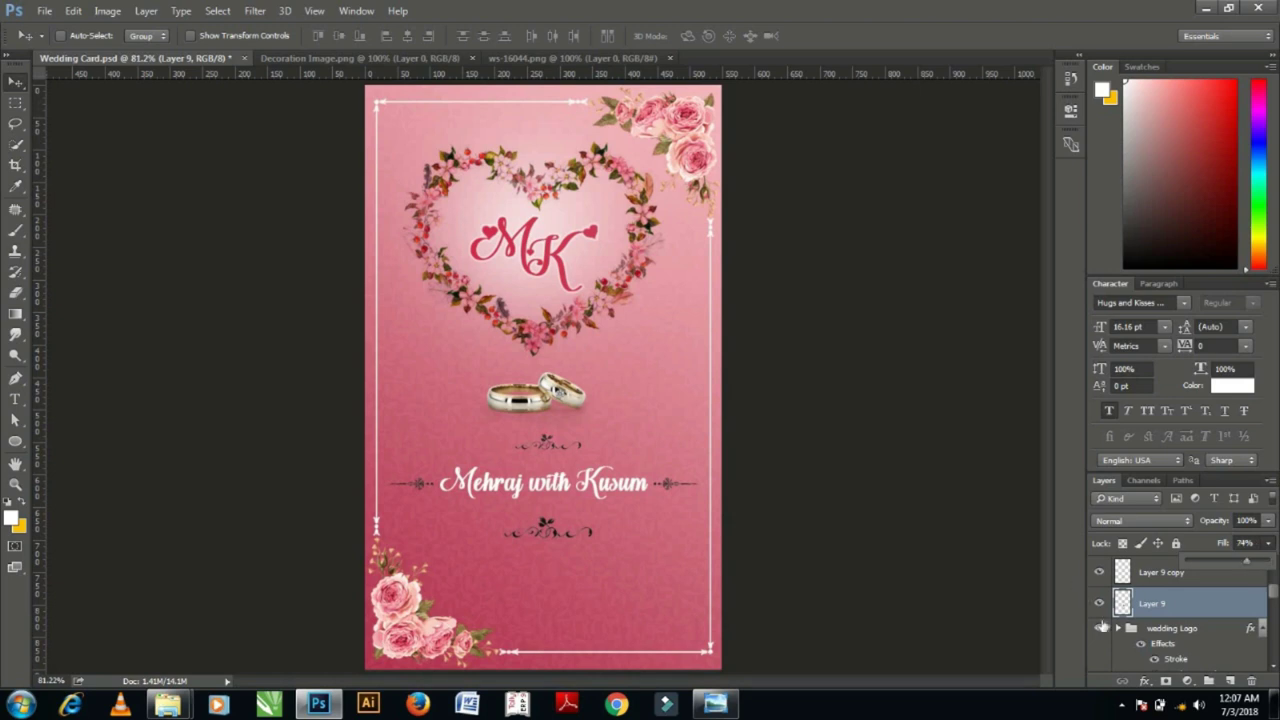
{"action": "left_click", "coordinate": [1190, 578]}
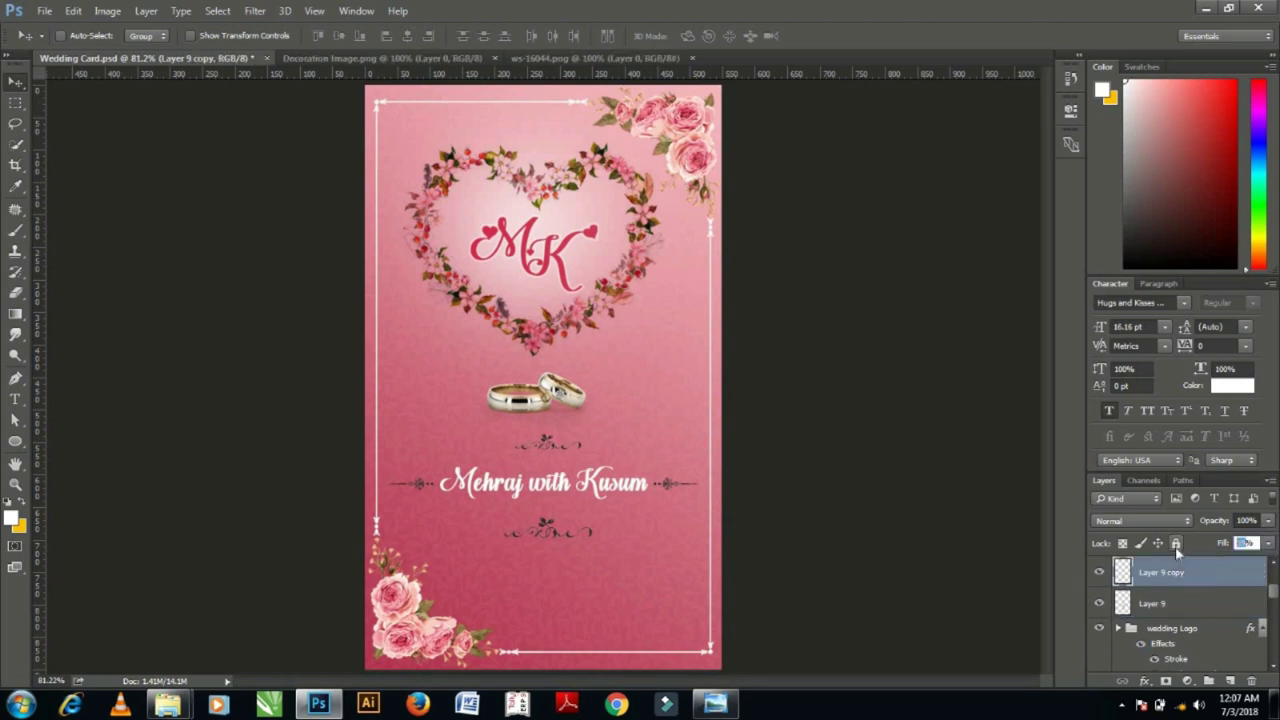
{"action": "type", "text": "74"}
{"action": "key", "text": "Return"}
Delete the duplicate ornament layer and select the Layer 9 ornament.
{"action": "right_click", "coordinate": [565, 447]}
{"action": "left_click", "coordinate": [631, 458]}
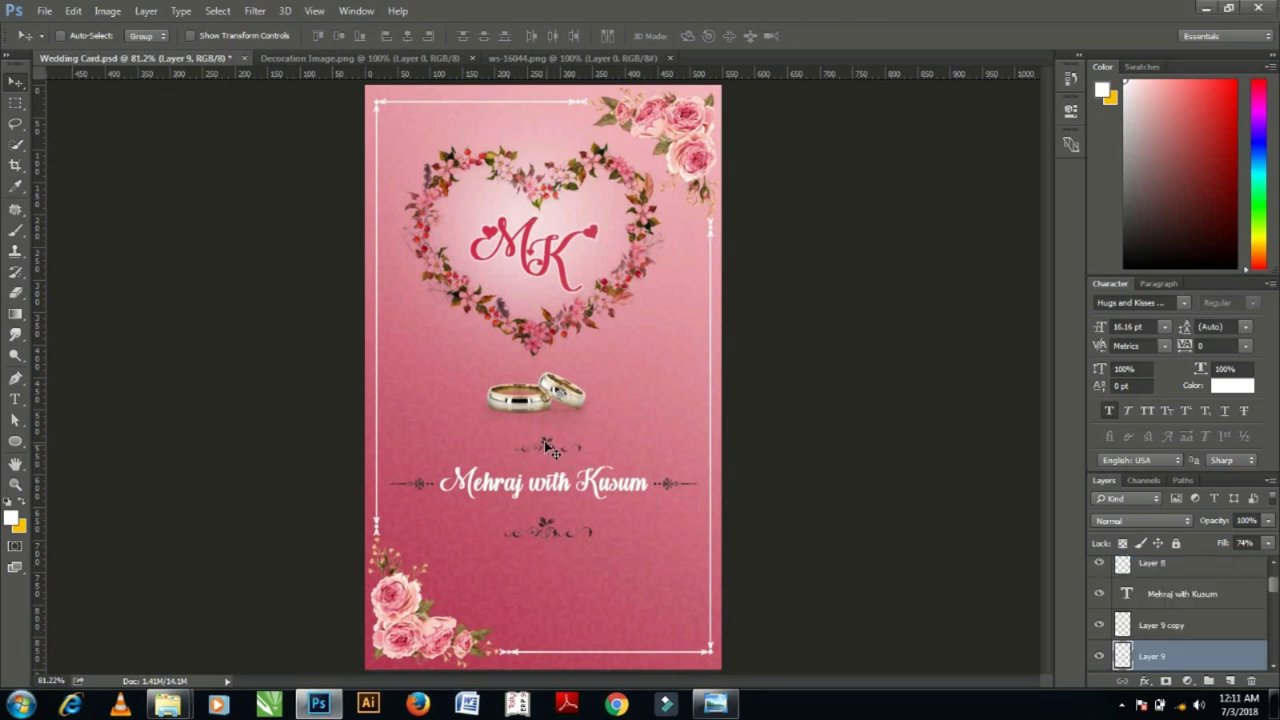
{"action": "right_click", "coordinate": [549, 447]}
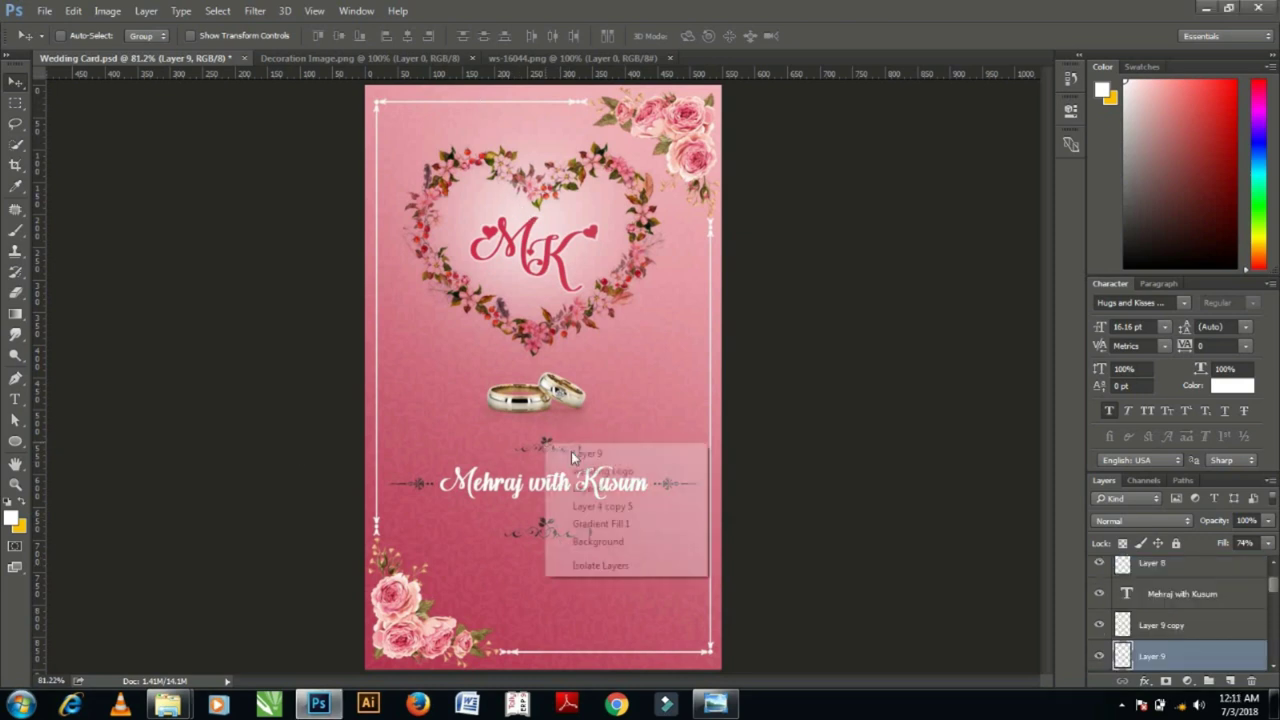
{"action": "left_click", "coordinate": [1006, 534]}
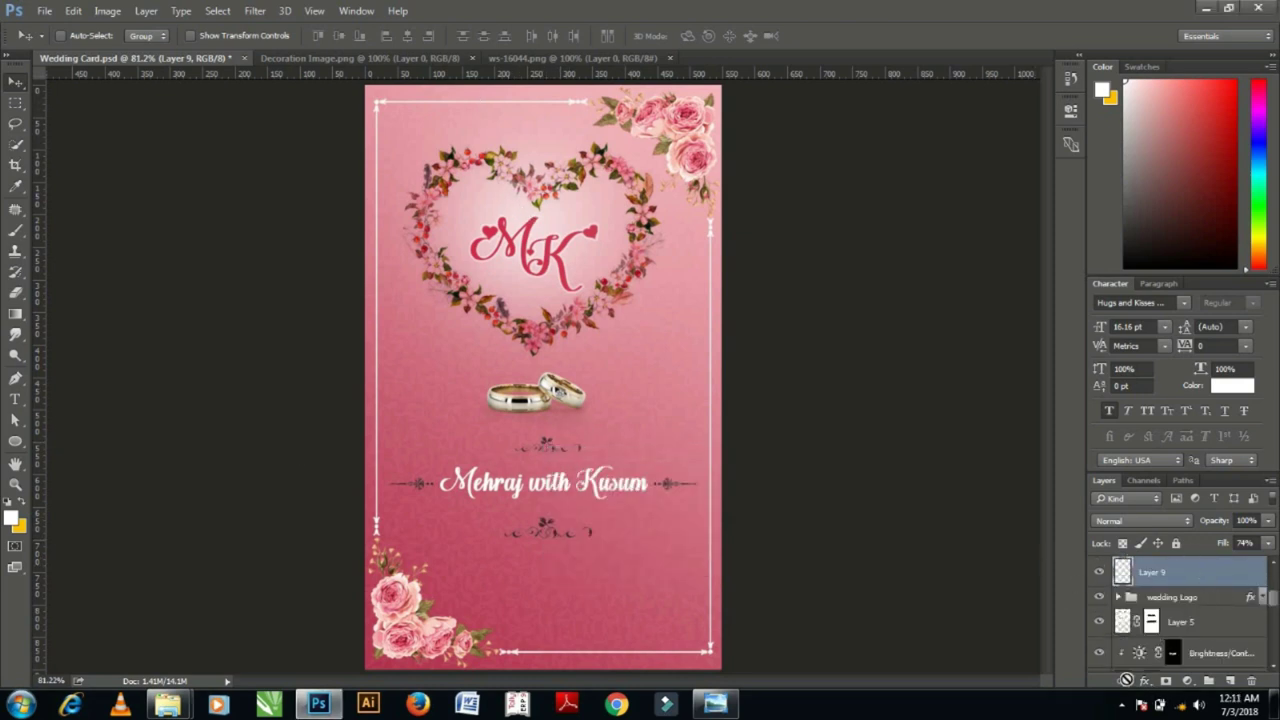
Give Layer 9 a dark red #5B0619 colour overlay.
{"action": "left_click", "coordinate": [1145, 681]}
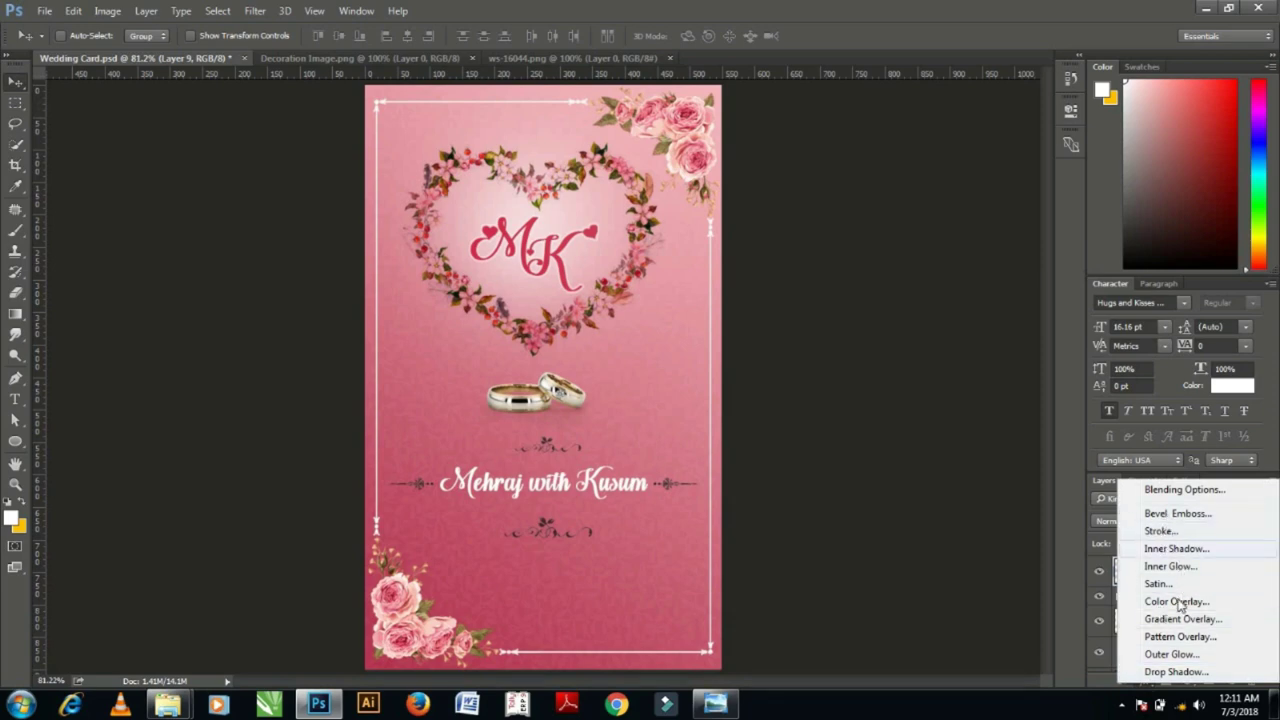
{"action": "key", "text": "Escape"}
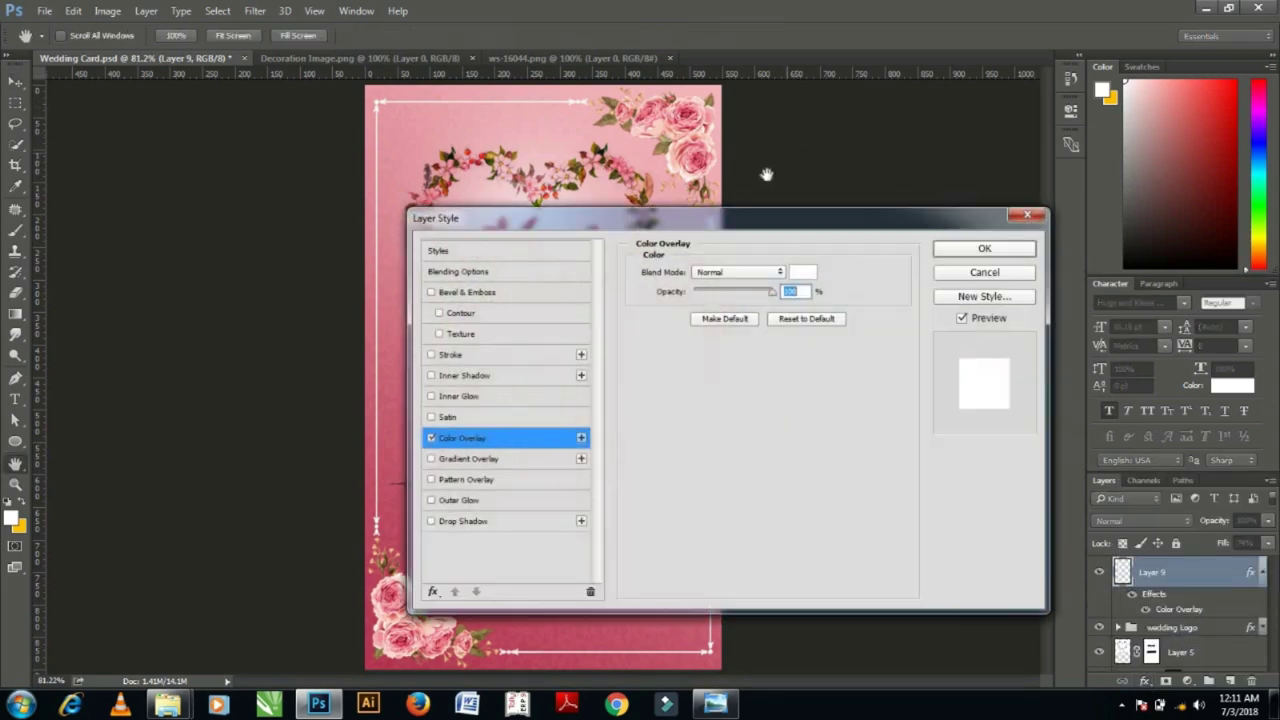
{"action": "left_click_drag", "start_coordinate": [726, 232], "coordinate": [1170, 136]}
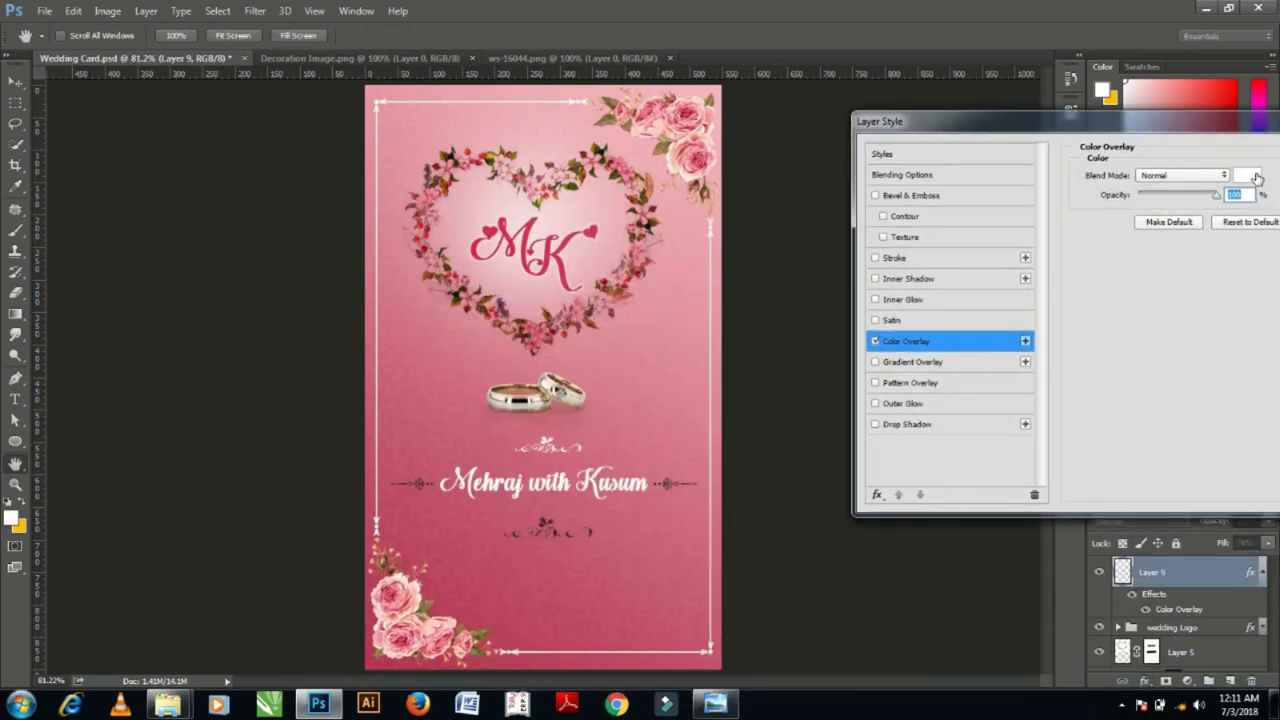
{"action": "left_click", "coordinate": [1250, 176]}
{"action": "type", "text": "5"}
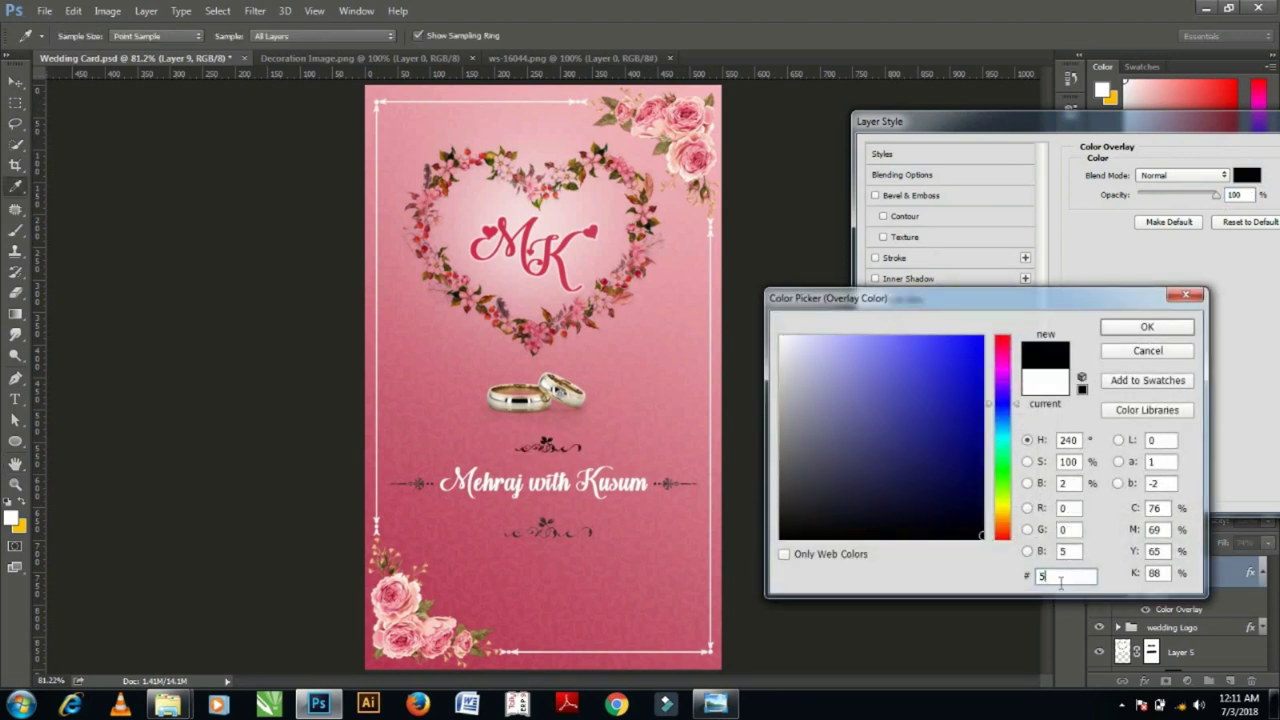
{"action": "type", "text": "B0619"}
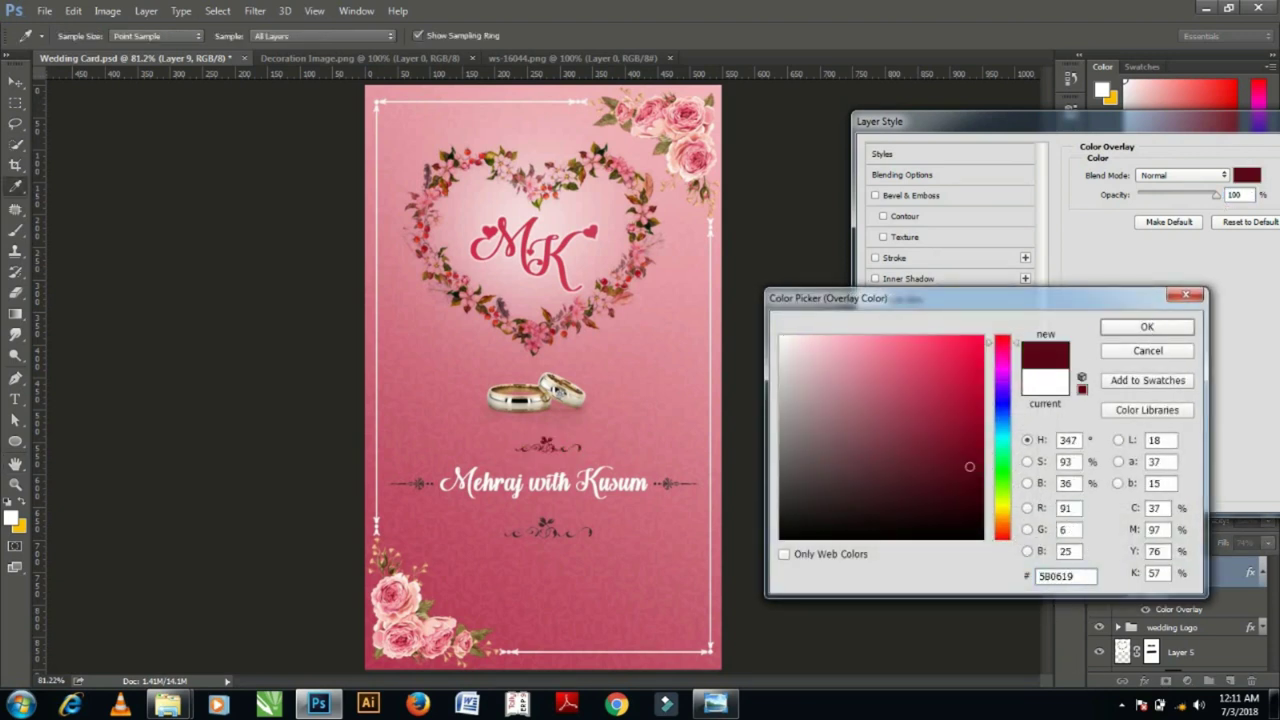
{"action": "left_click", "coordinate": [1147, 327]}
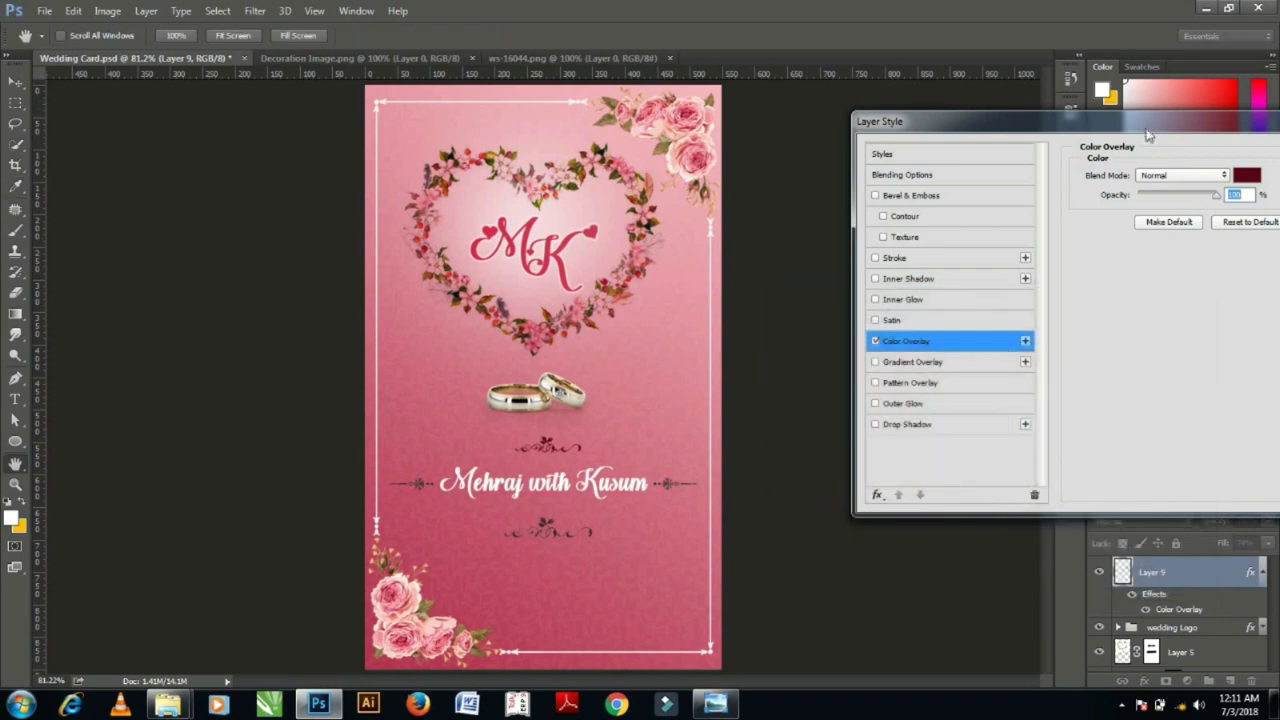
{"action": "left_click", "coordinate": [1230, 183]}
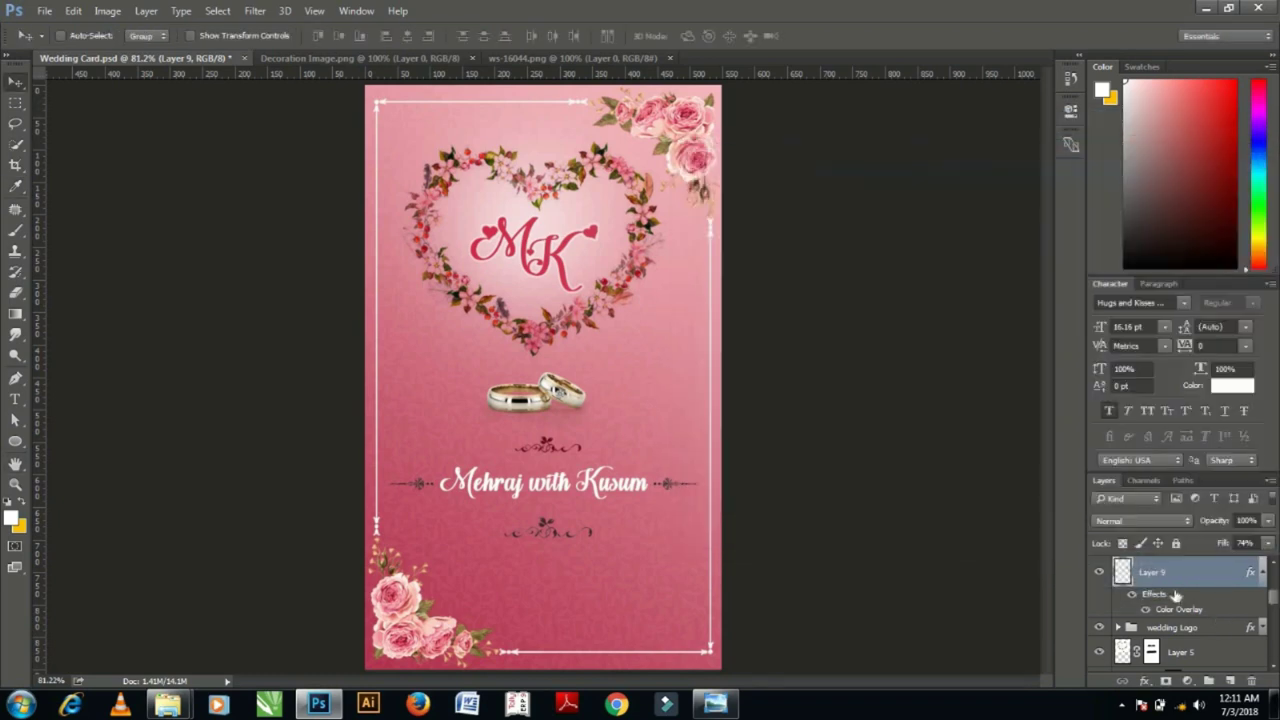
Duplicate Layer 9, paste its dark red style onto the copy, and nudge it up.
{"action": "right_click", "coordinate": [1176, 598]}
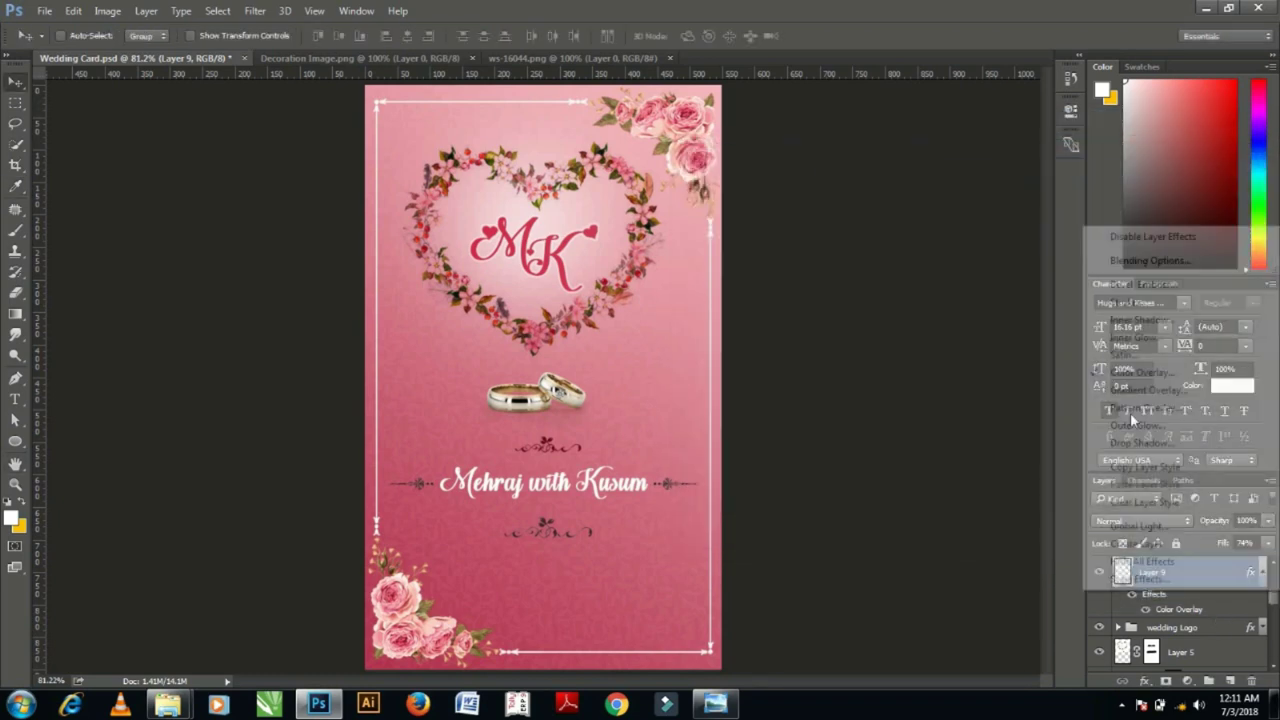
{"action": "left_click", "coordinate": [1145, 467]}
{"action": "key", "text": "ctrl+j"}
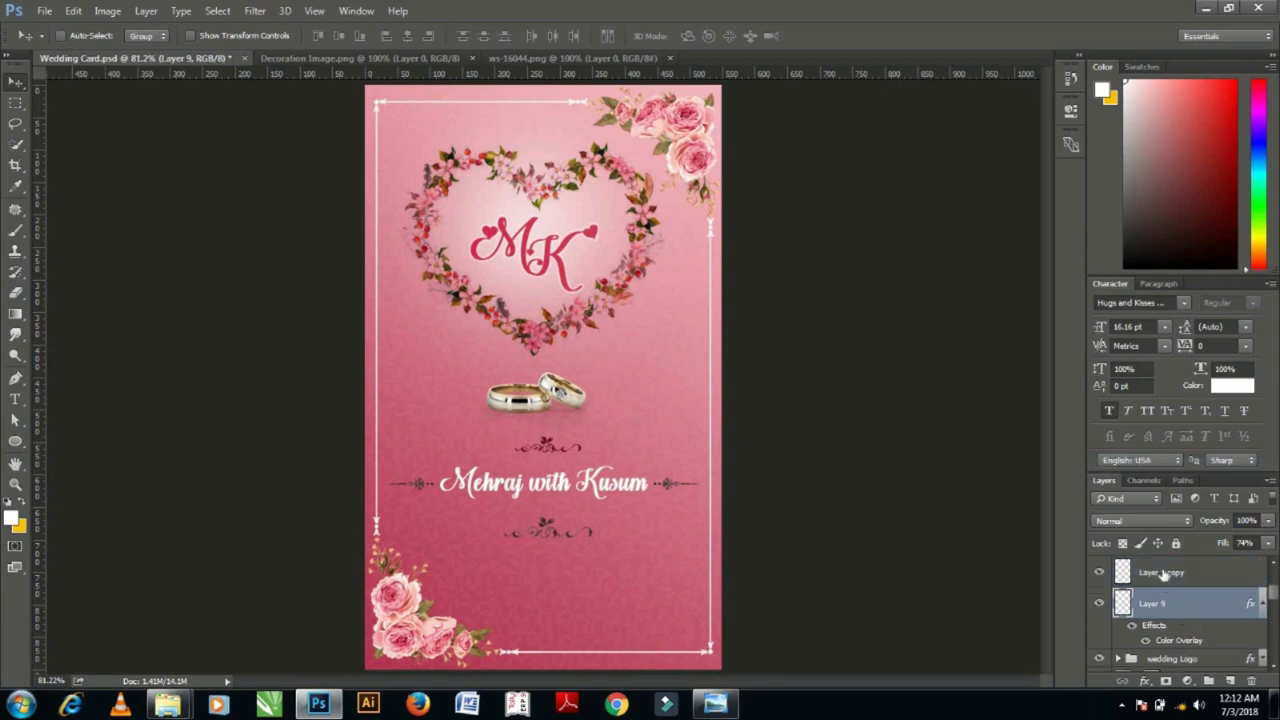
{"action": "right_click", "coordinate": [1163, 574]}
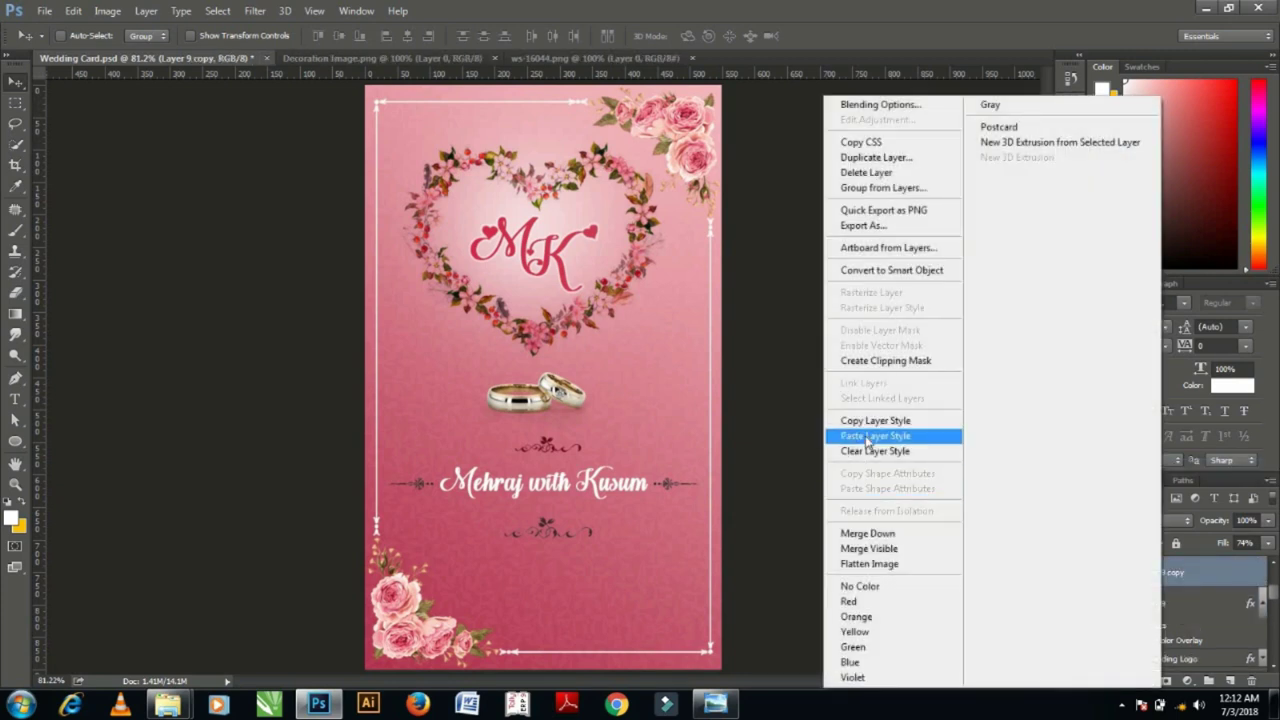
{"action": "left_click", "coordinate": [868, 438]}
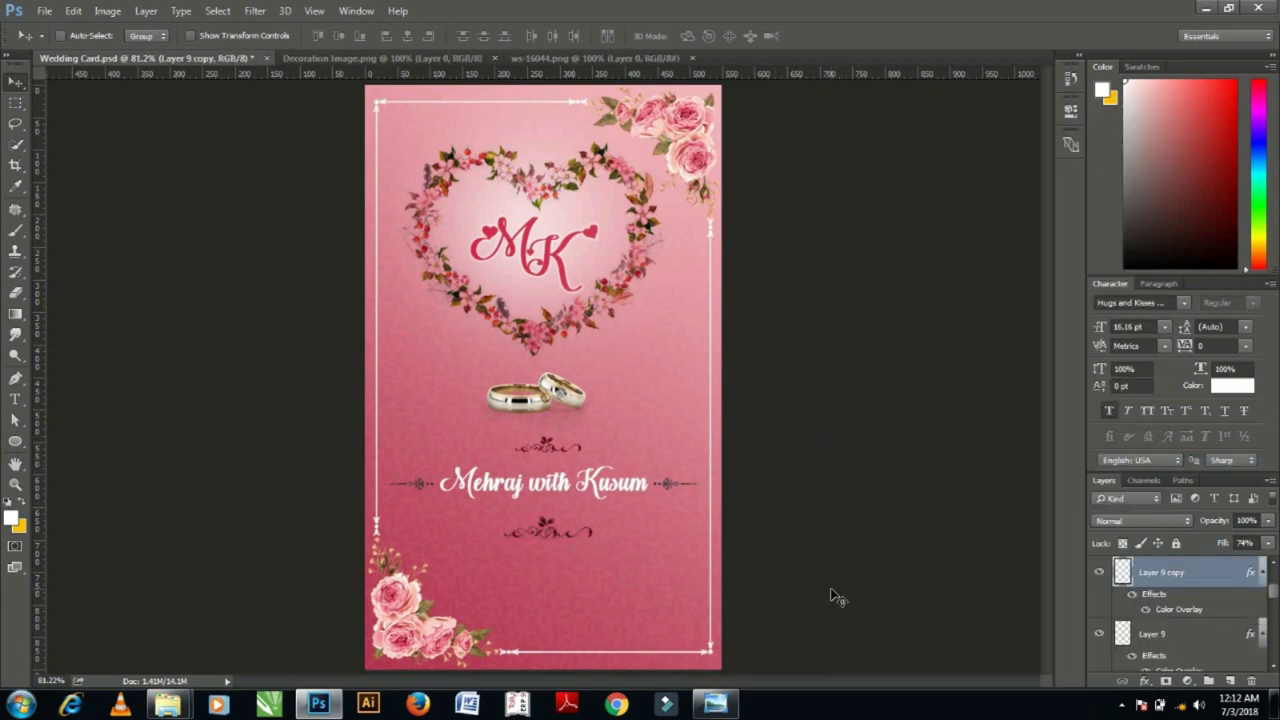
{"action": "key", "text": "Up"}
{"action": "key", "text": "ctrl+o"}
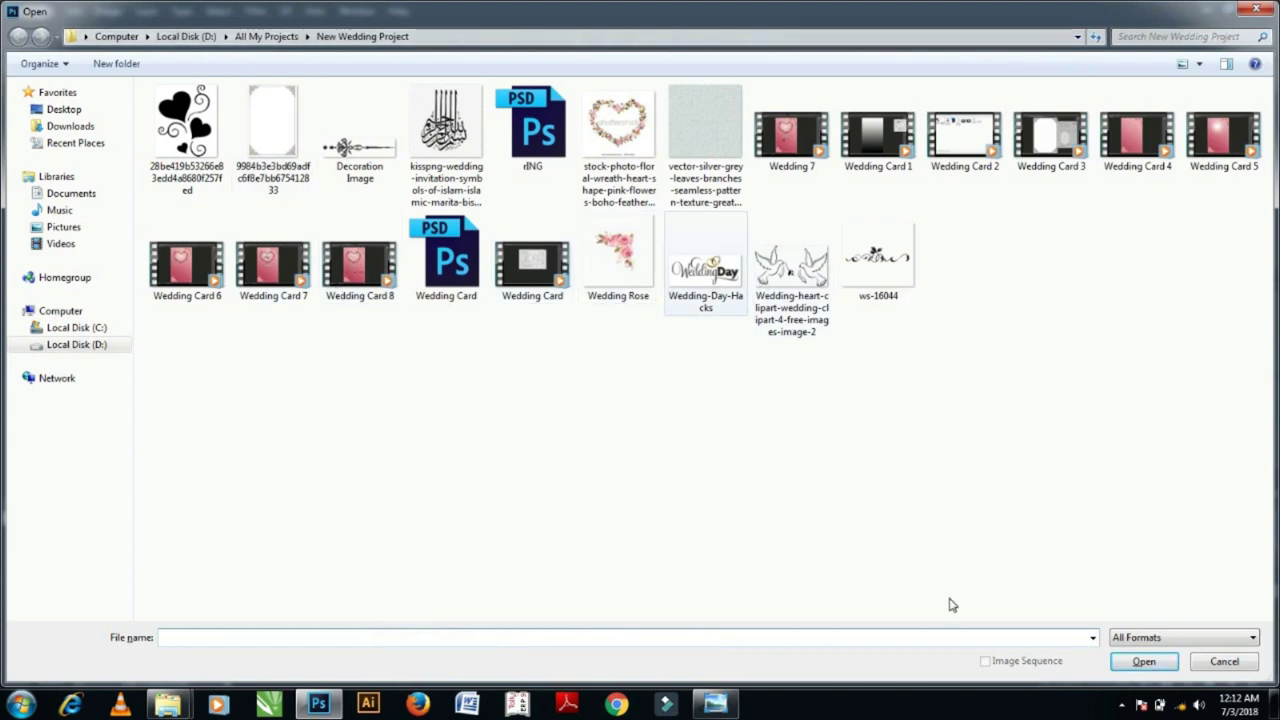
Open the Wedding-Day-Hacks image and mask out its white background using Color Range inverted.
{"action": "left_click", "coordinate": [705, 270]}
{"action": "left_click", "coordinate": [1144, 661]}
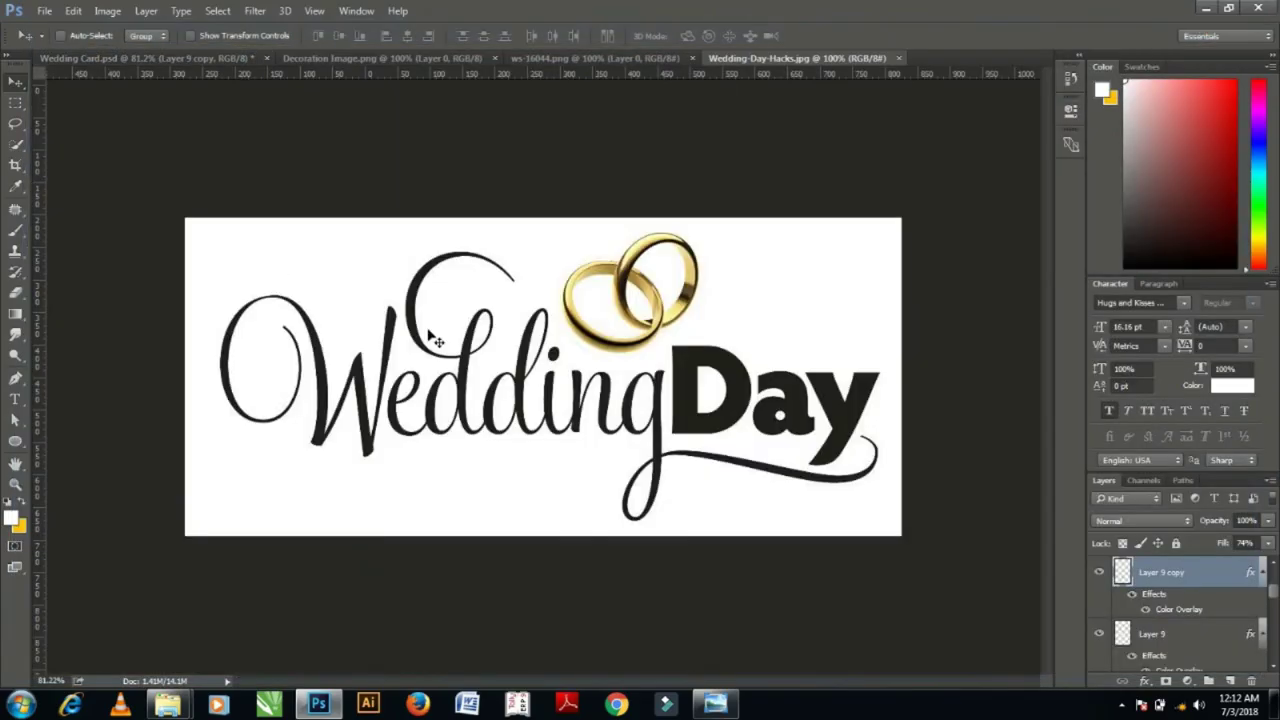
{"action": "left_click", "coordinate": [210, 11]}
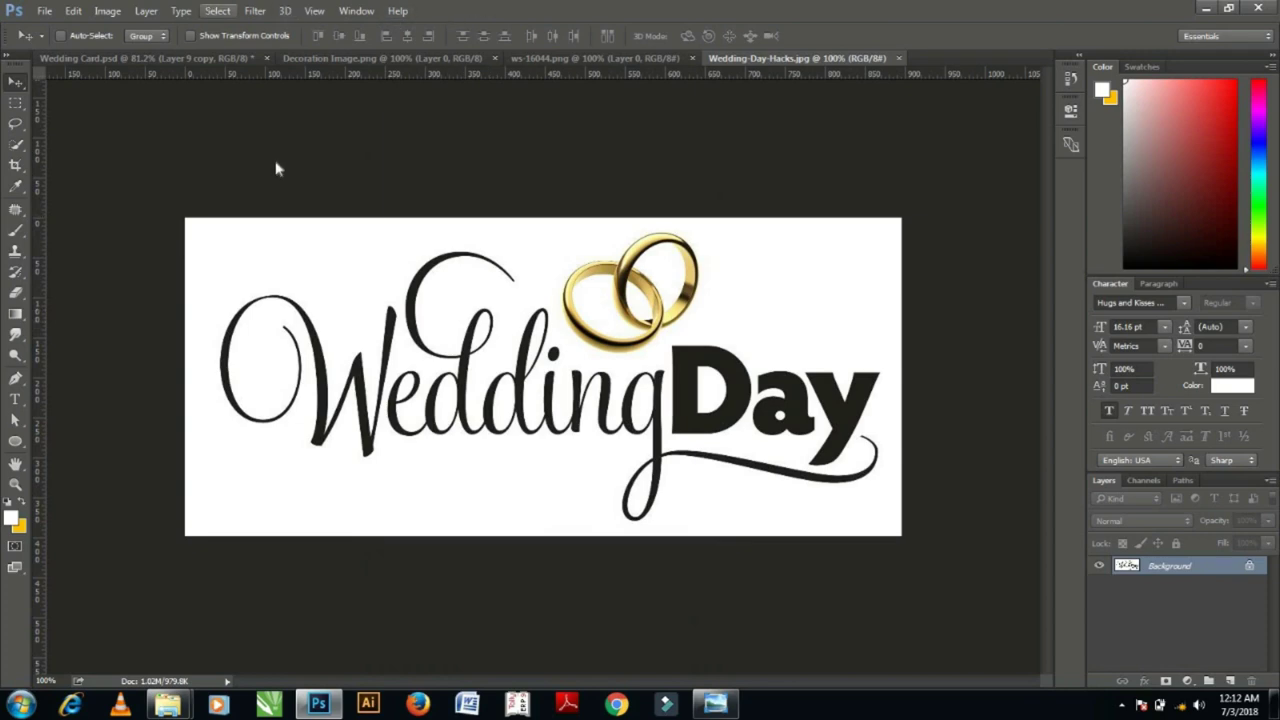
{"action": "left_click", "coordinate": [250, 164]}
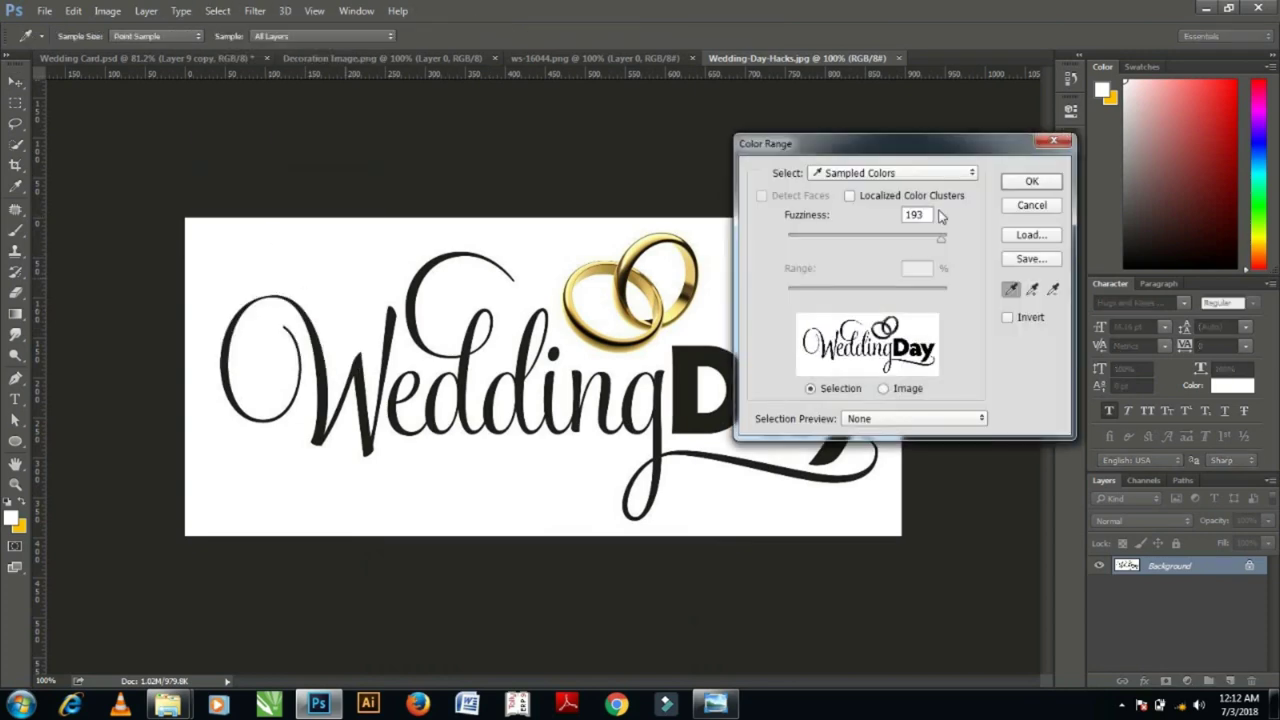
{"action": "left_click", "coordinate": [1036, 186]}
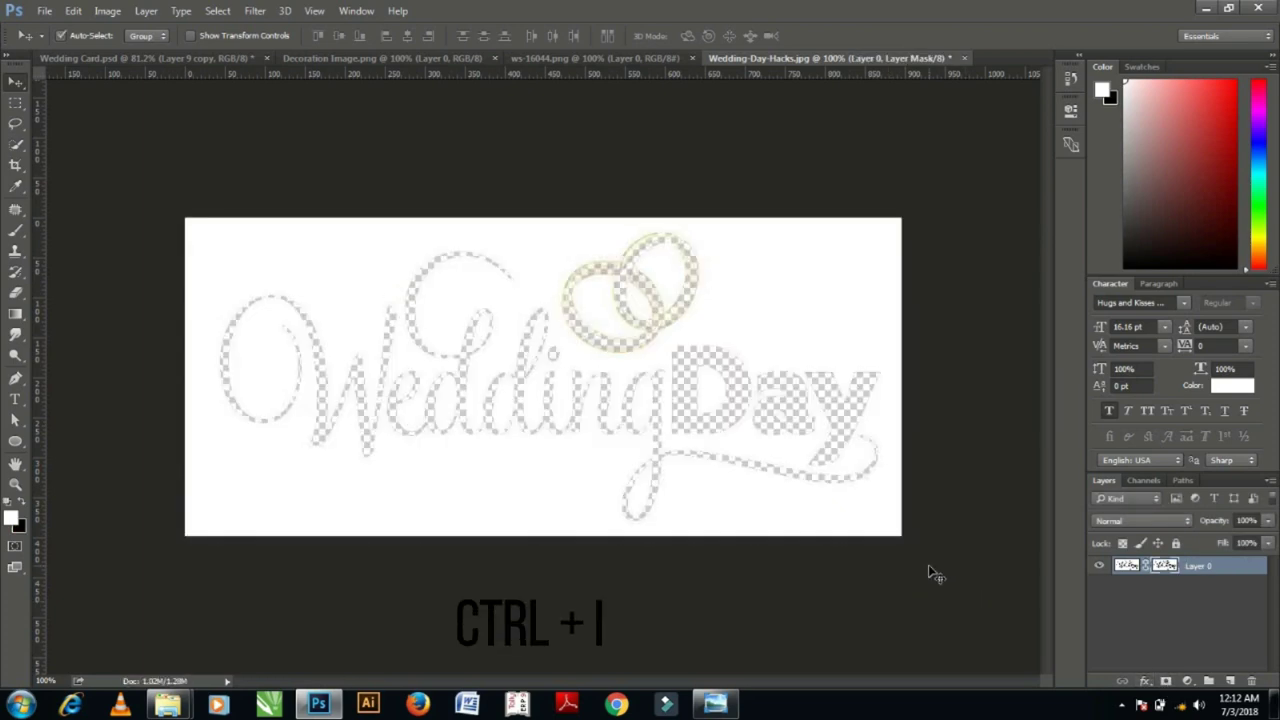
{"action": "key", "text": "ctrl+i"}
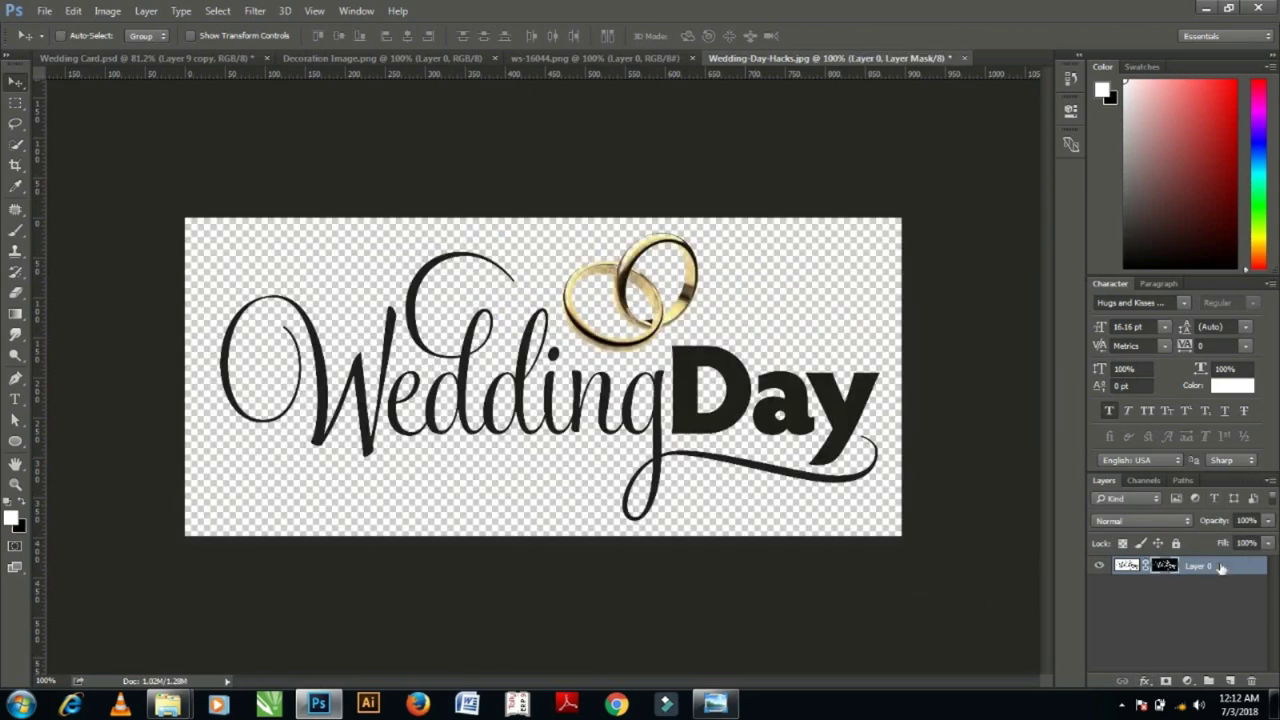
Paint black on the layer mask to hide the gold rings from the logo.
{"action": "right_click", "coordinate": [1218, 568]}
{"action": "left_click", "coordinate": [1034, 462]}
{"action": "key", "text": "b"}
{"action": "left_click_drag", "start_coordinate": [600, 270], "coordinate": [657, 300]}
{"action": "key", "text": "x"}
{"action": "left_click_drag", "start_coordinate": [645, 243], "coordinate": [575, 291]}
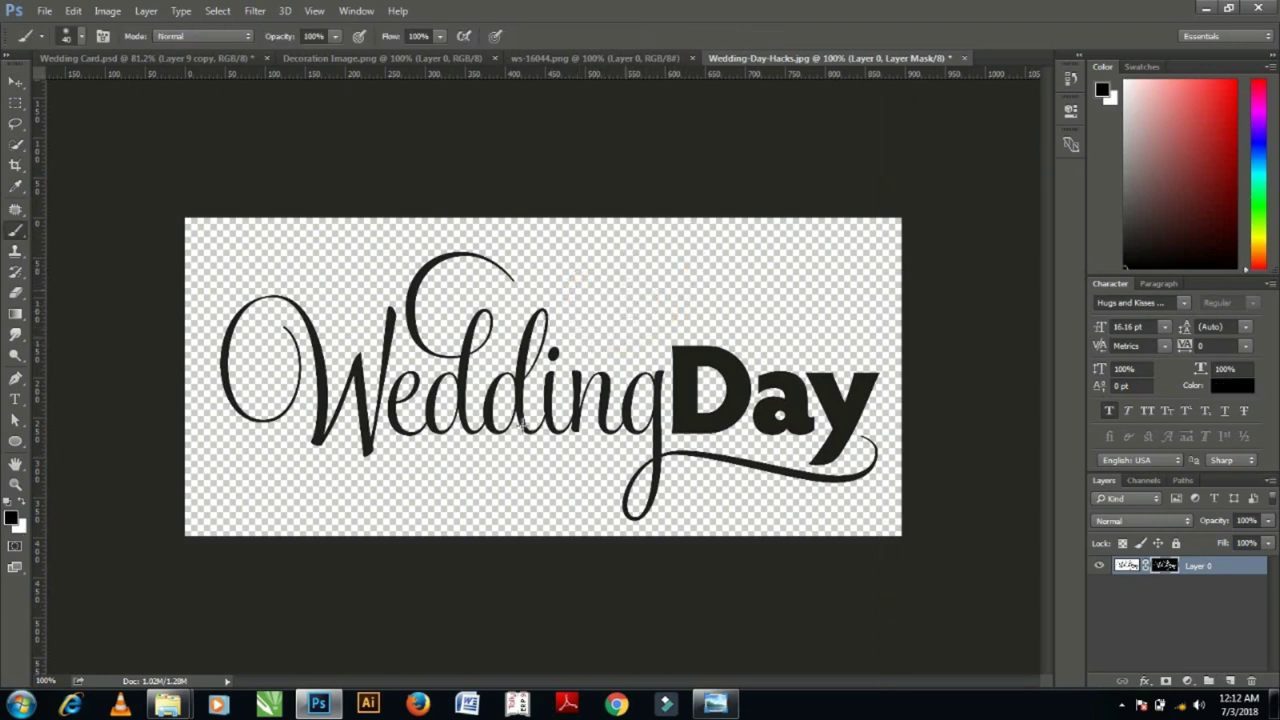
Convert the logo layer to a smart object, rasterize it, and drag it onto the wedding card.
{"action": "key", "text": "v"}
{"action": "right_click", "coordinate": [1205, 568]}
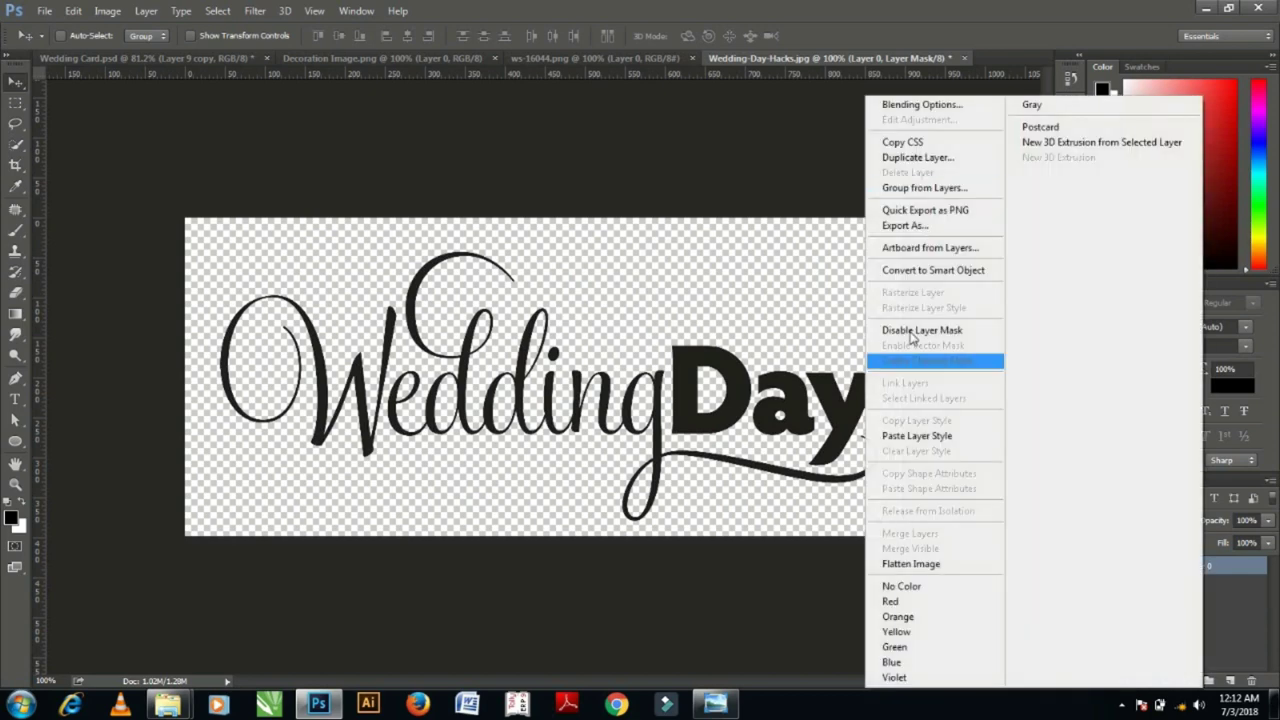
{"action": "left_click", "coordinate": [910, 270]}
{"action": "right_click", "coordinate": [1160, 566]}
{"action": "left_click", "coordinate": [1030, 357]}
{"action": "mouse_move", "coordinate": [460, 420]}
{"action": "left_mouse_down"}
{"action": "mouse_move", "coordinate": [228, 68]}
{"action": "mouse_move", "coordinate": [540, 430]}
{"action": "left_mouse_up"}
Scale the Wedding Day lettering proportionally to 29% and move it to the card's bottom.
{"action": "key", "text": "ctrl+t"}
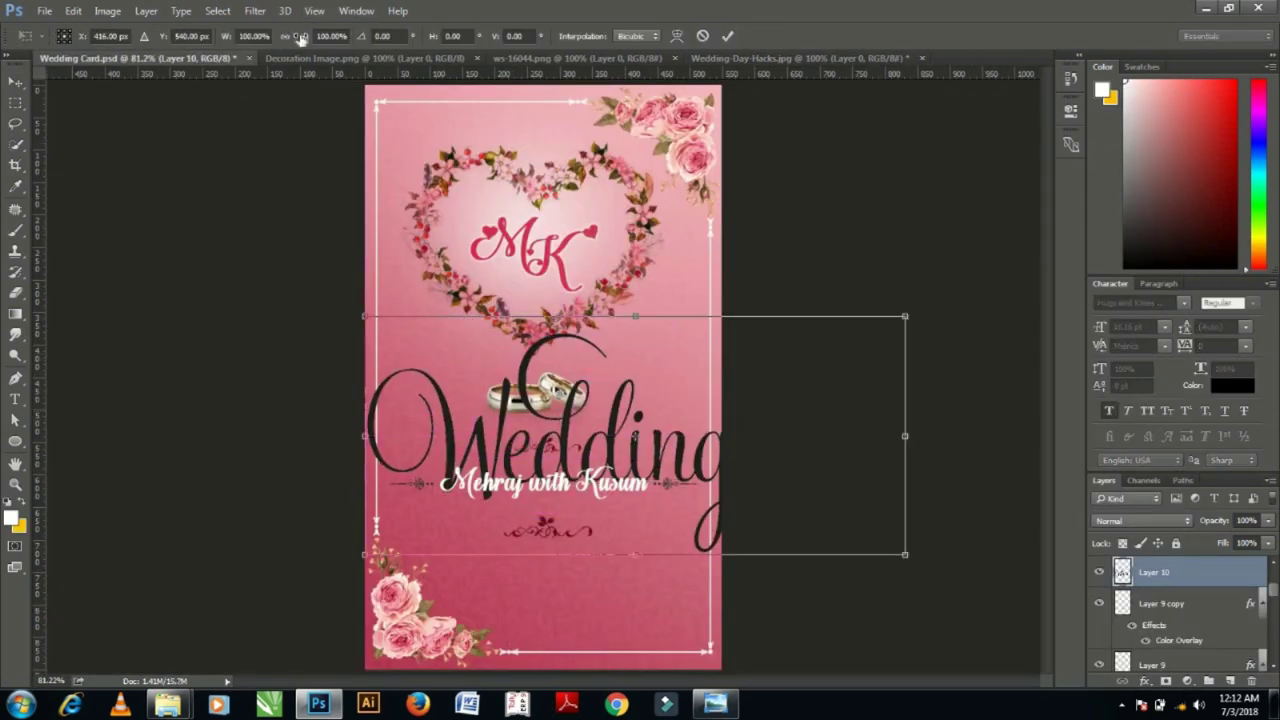
{"action": "left_click", "coordinate": [287, 36]}
{"action": "double_click", "coordinate": [254, 36]}
{"action": "type", "text": "29"}
{"action": "key", "text": "Return"}
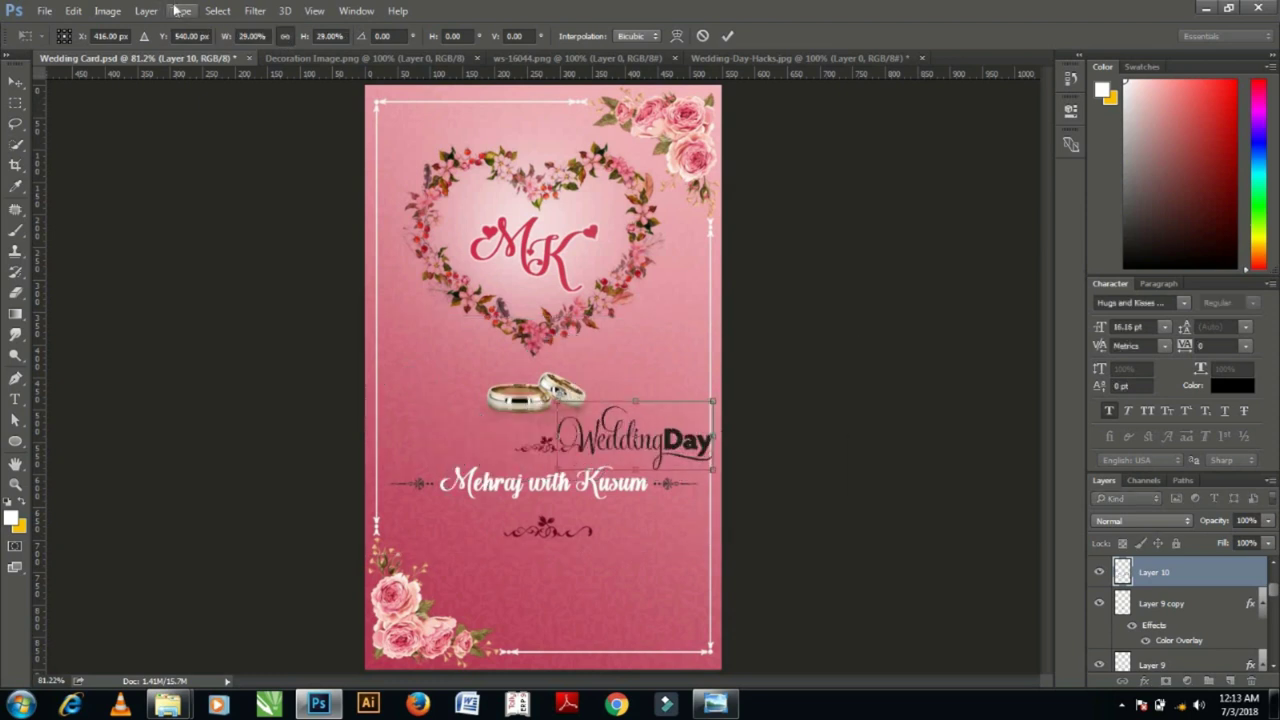
{"action": "key", "text": "Return"}
{"action": "left_click_drag", "start_coordinate": [811, 435], "coordinate": [723, 600]}
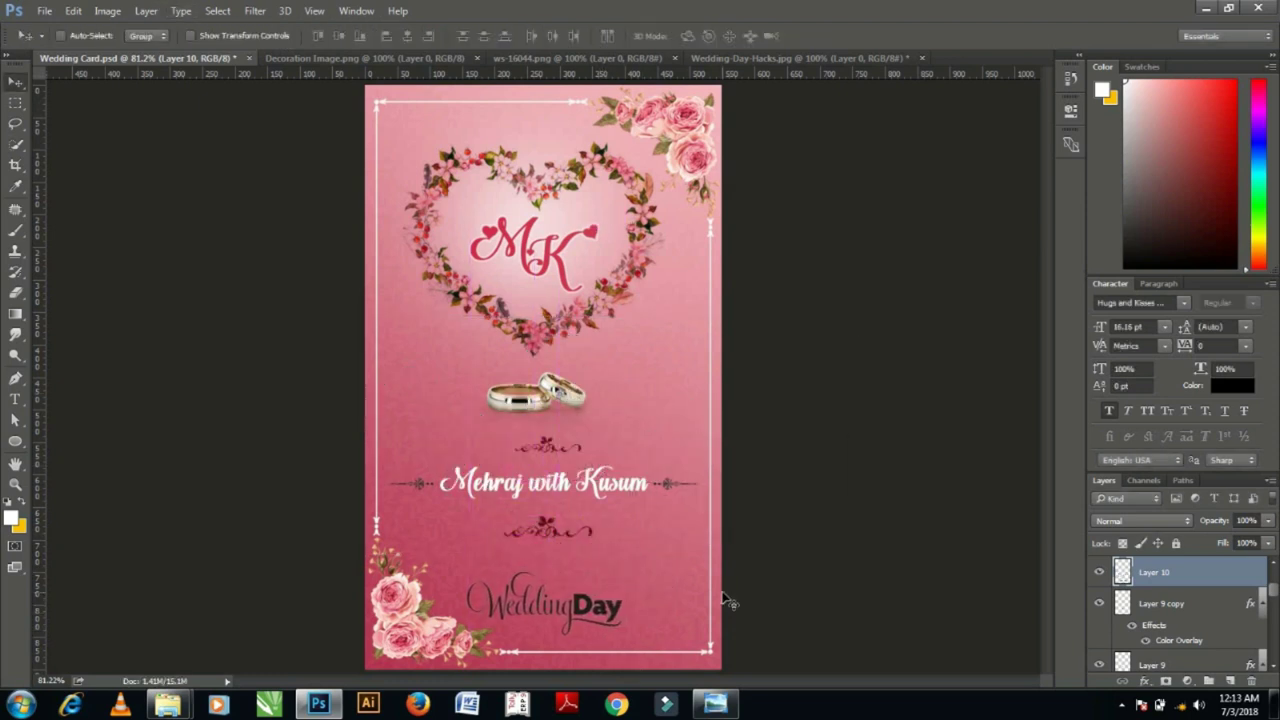
{"action": "key", "text": "ctrl"}
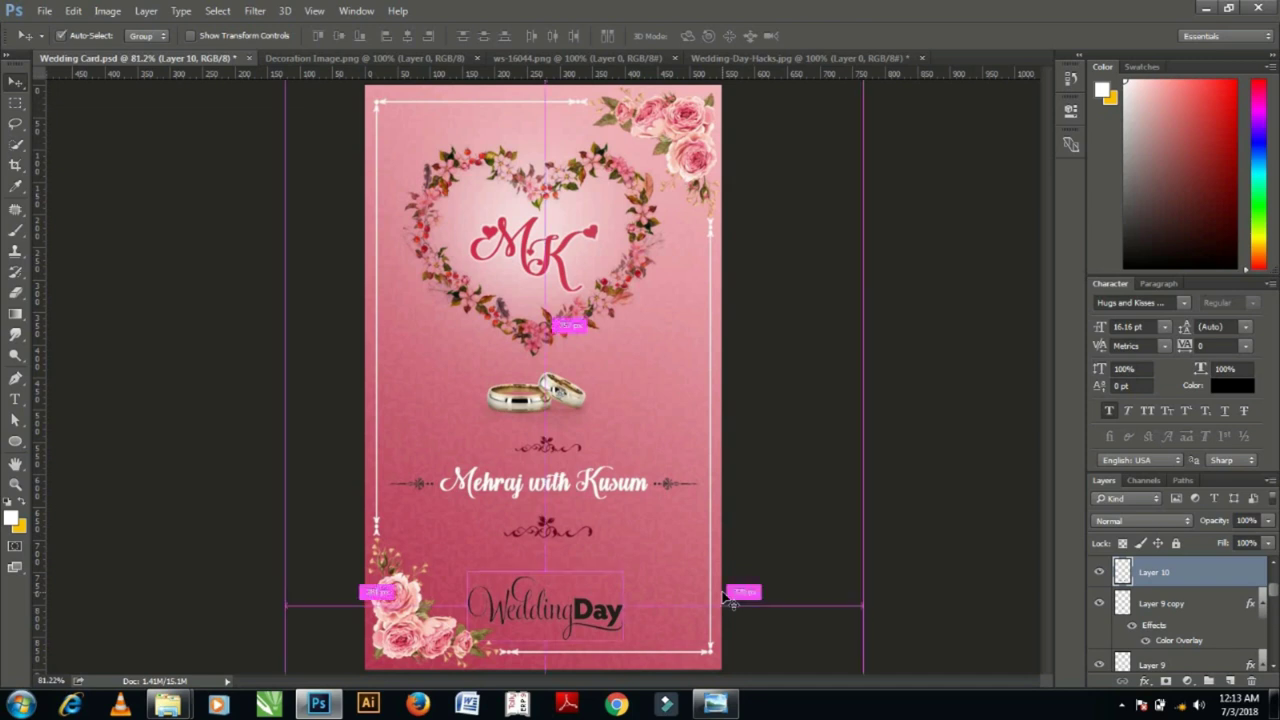
Shrink the logo to 85%, nudge it into place, and paste the dark pink colour overlay style.
{"action": "key", "text": "ctrl+t"}
{"action": "left_click_drag", "start_coordinate": [232, 36], "coordinate": [215, 35]}
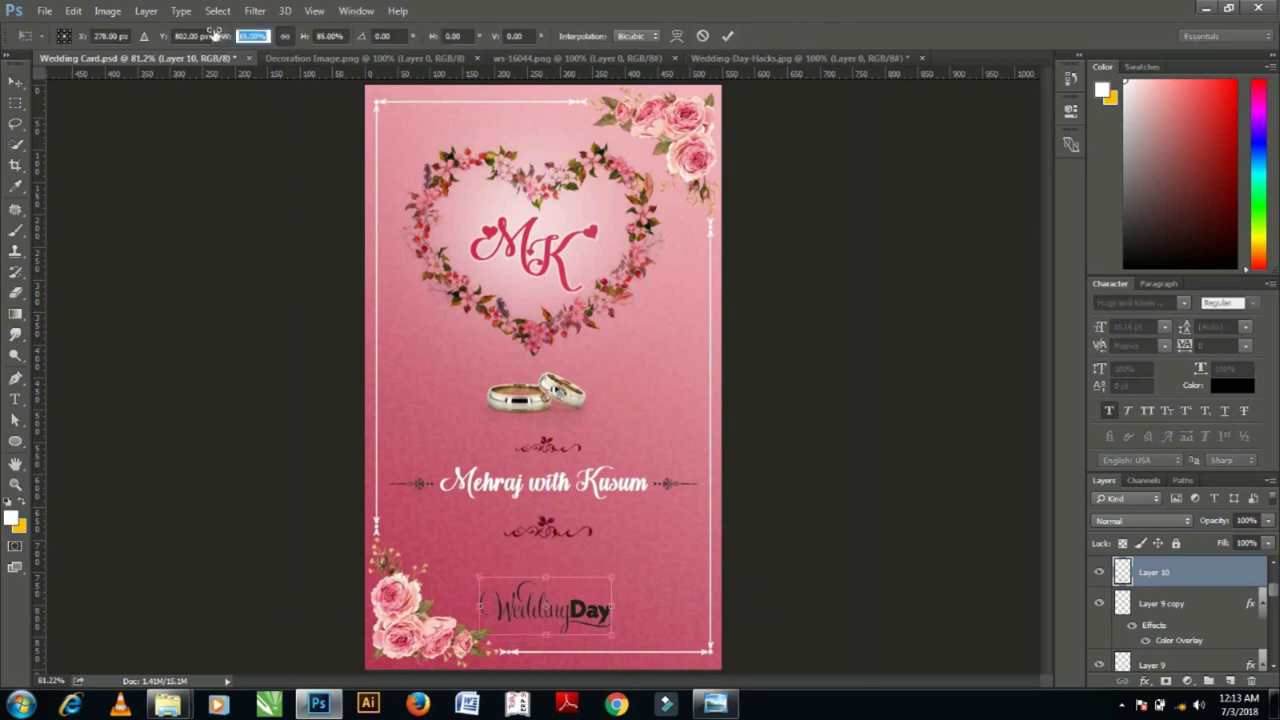
{"action": "key", "text": "Return"}
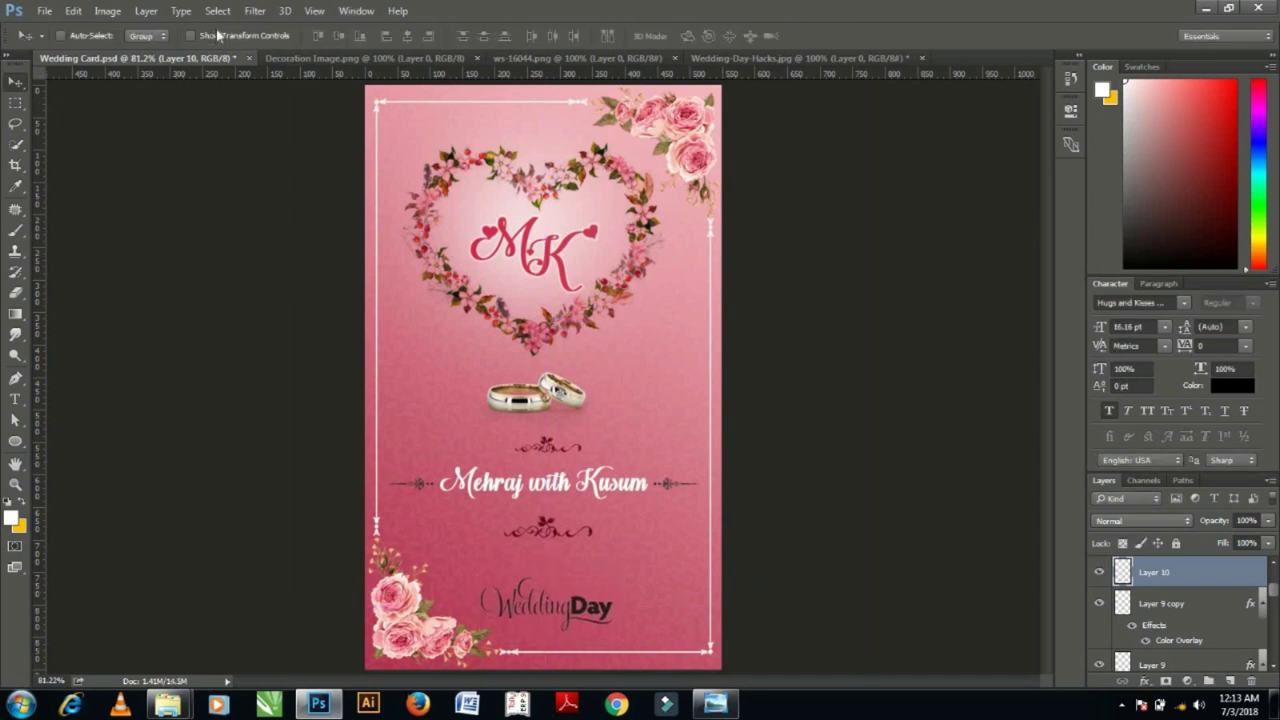
{"action": "key", "text": "shift+Up"}
{"action": "key", "text": "shift+Up"}
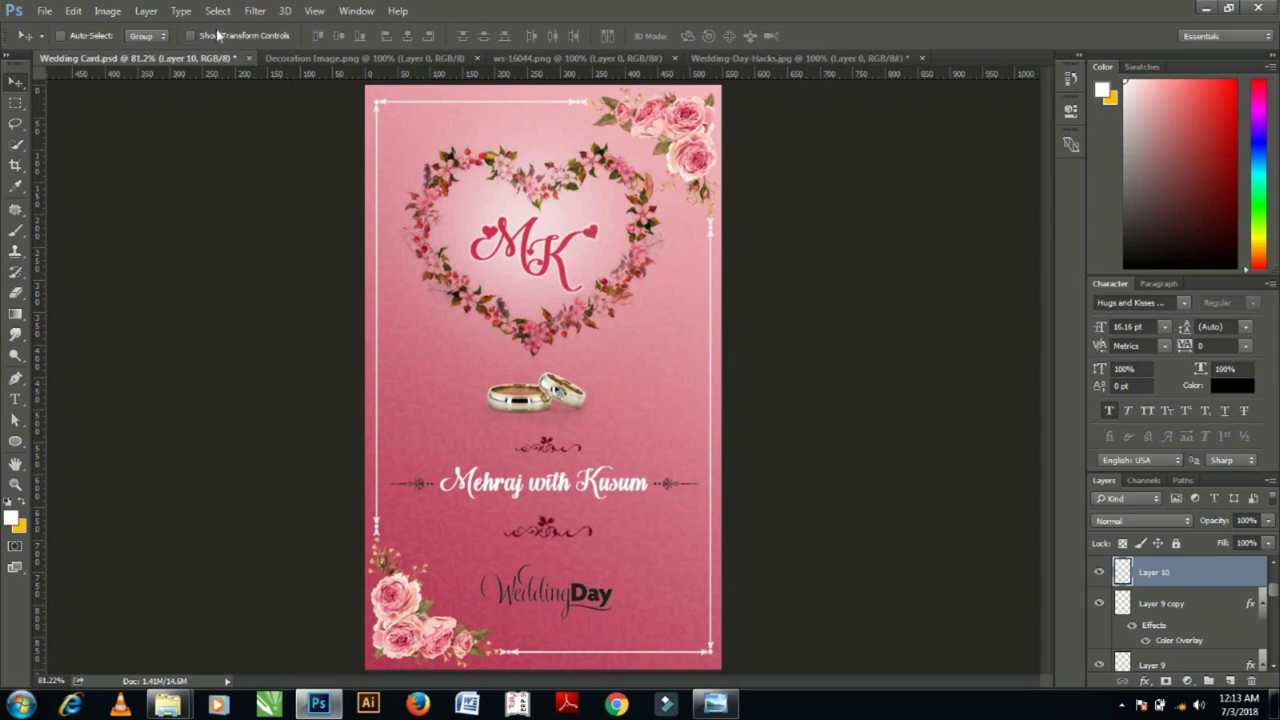
{"action": "key", "text": "shift+Down"}
{"action": "right_click", "coordinate": [1150, 581]}
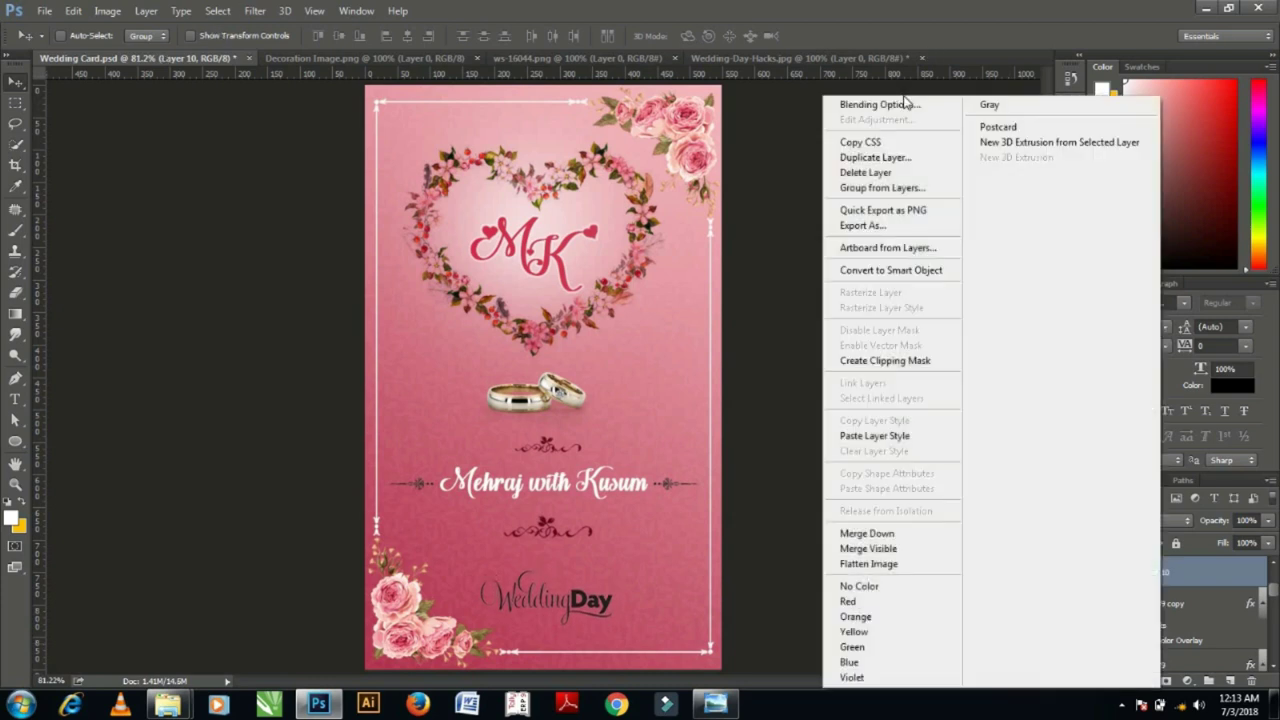
{"action": "left_click", "coordinate": [868, 447]}
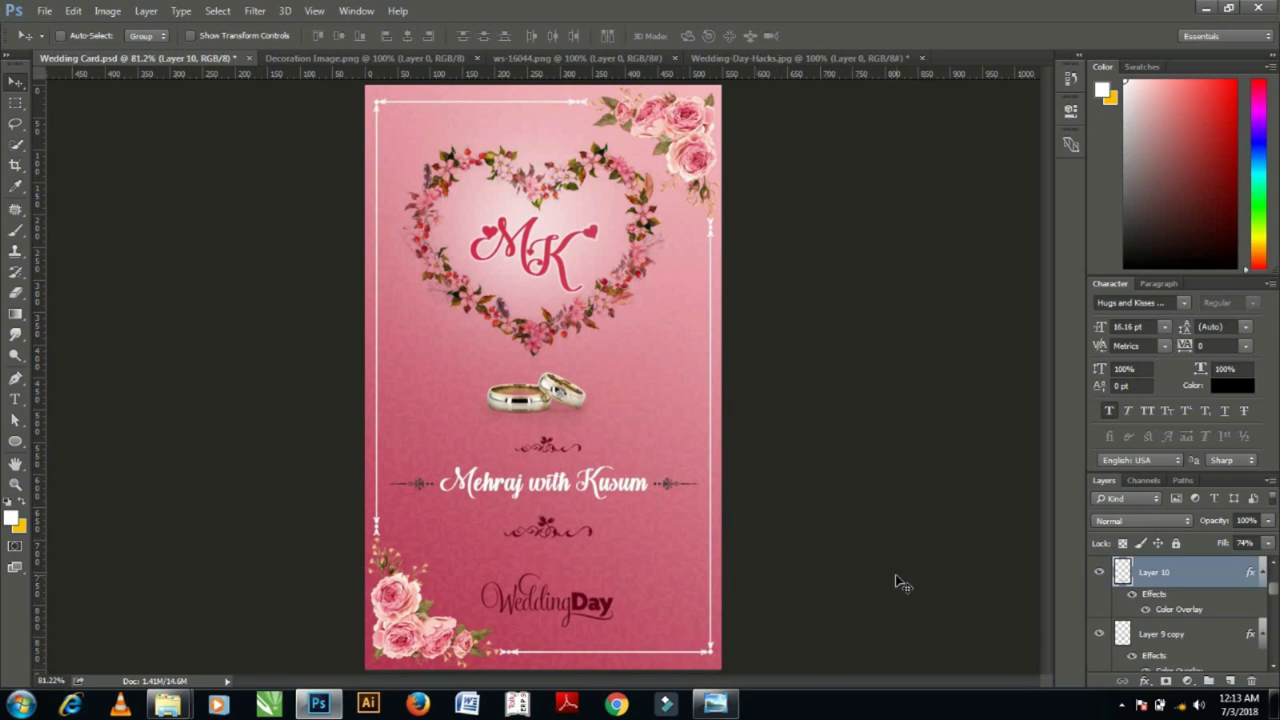
Add a text line reading '24-Jan- 2019' on the card, correcting typos along the way.
{"action": "left_click", "coordinate": [15, 398]}
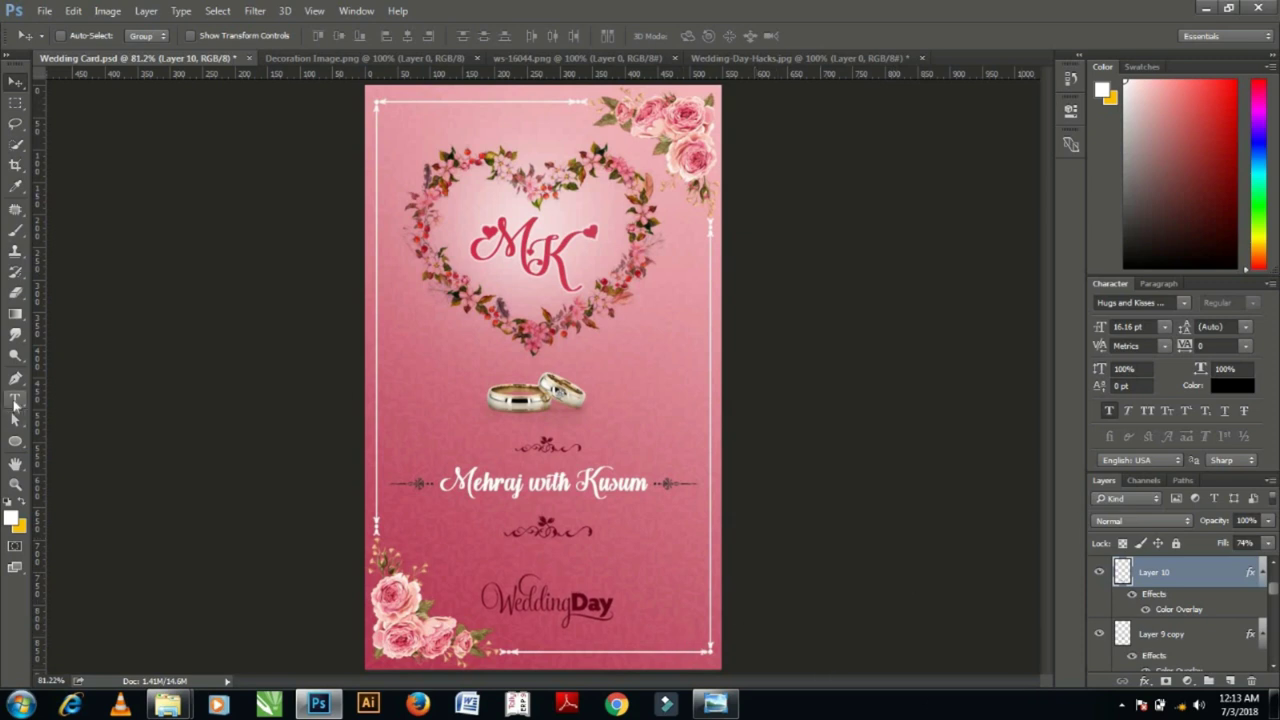
{"action": "left_click", "coordinate": [410, 390]}
{"action": "type", "text": "4"}
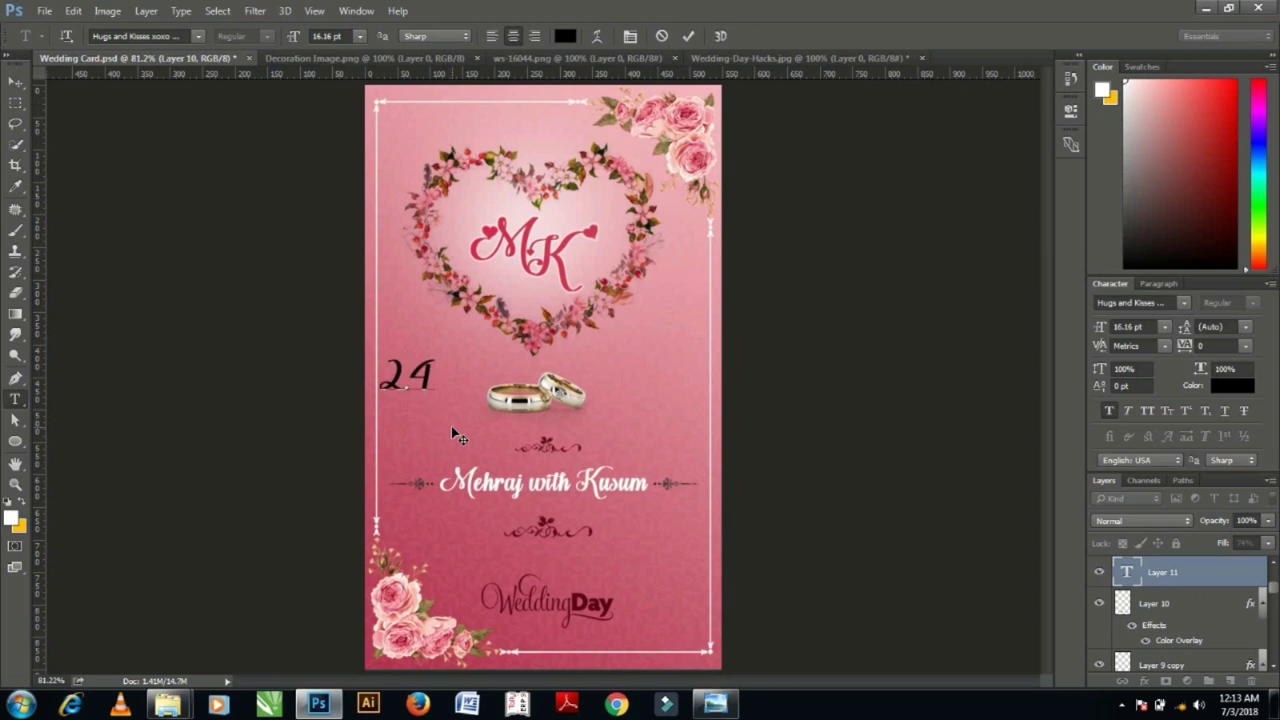
{"action": "type", "text": "-JAN"}
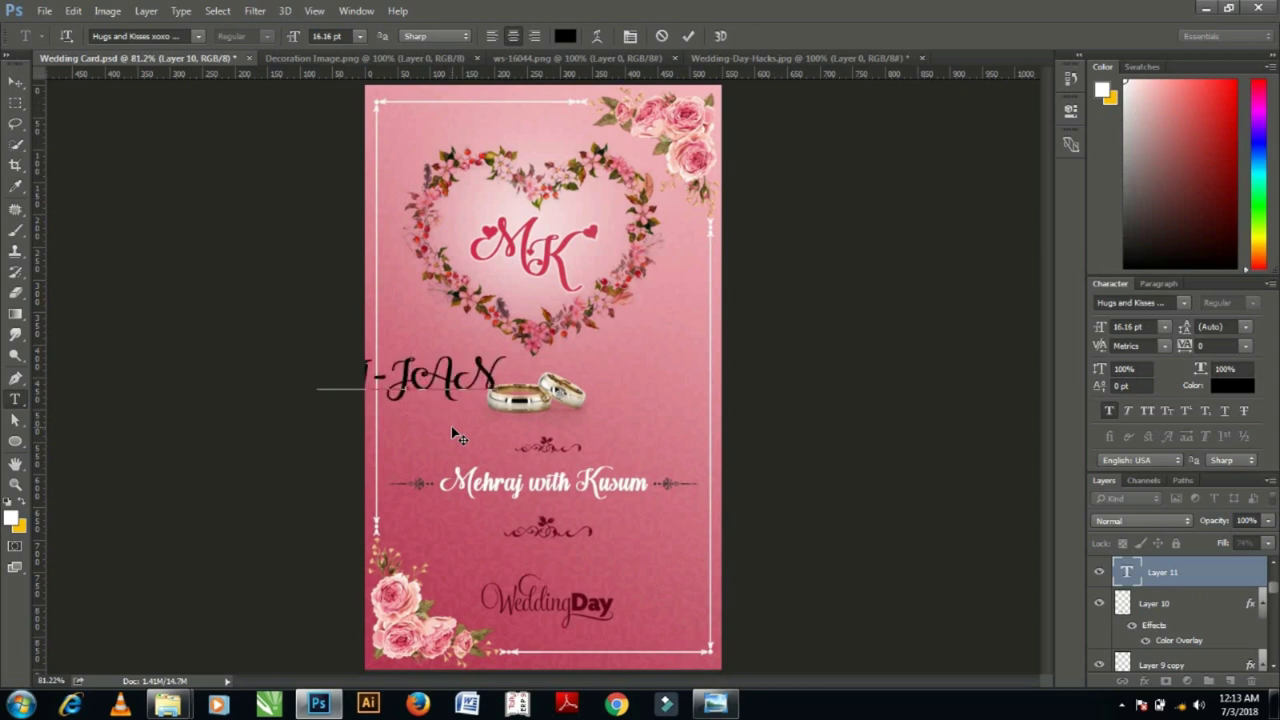
{"action": "key", "text": "BackSpace"}
{"action": "key", "text": "BackSpace"}
{"action": "type", "text": "a"}
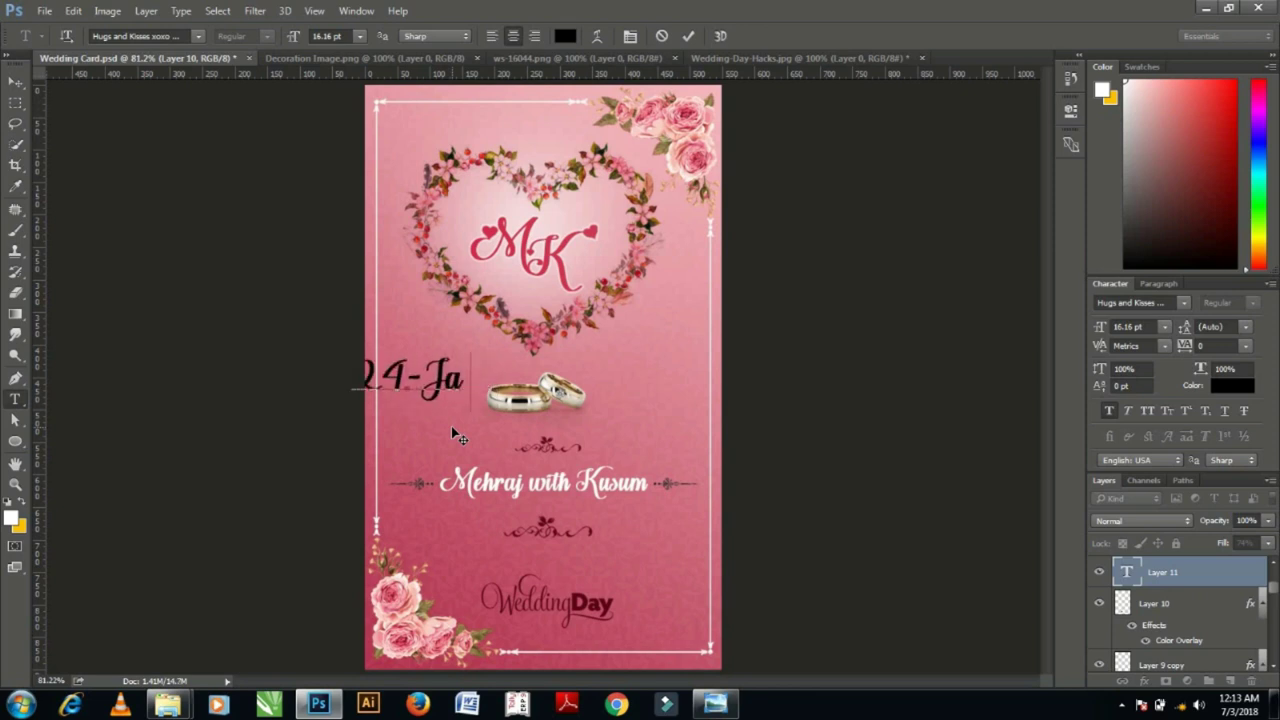
{"action": "type", "text": "n-"}
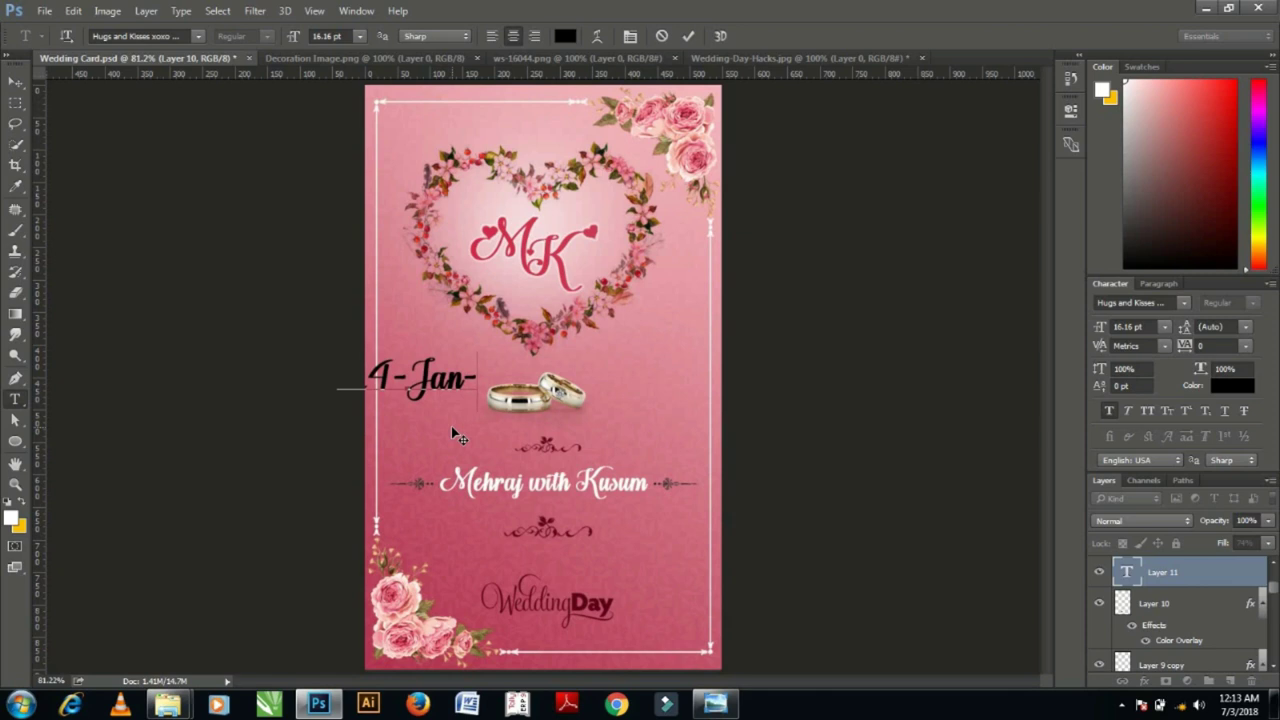
{"action": "type", "text": " 2020"}
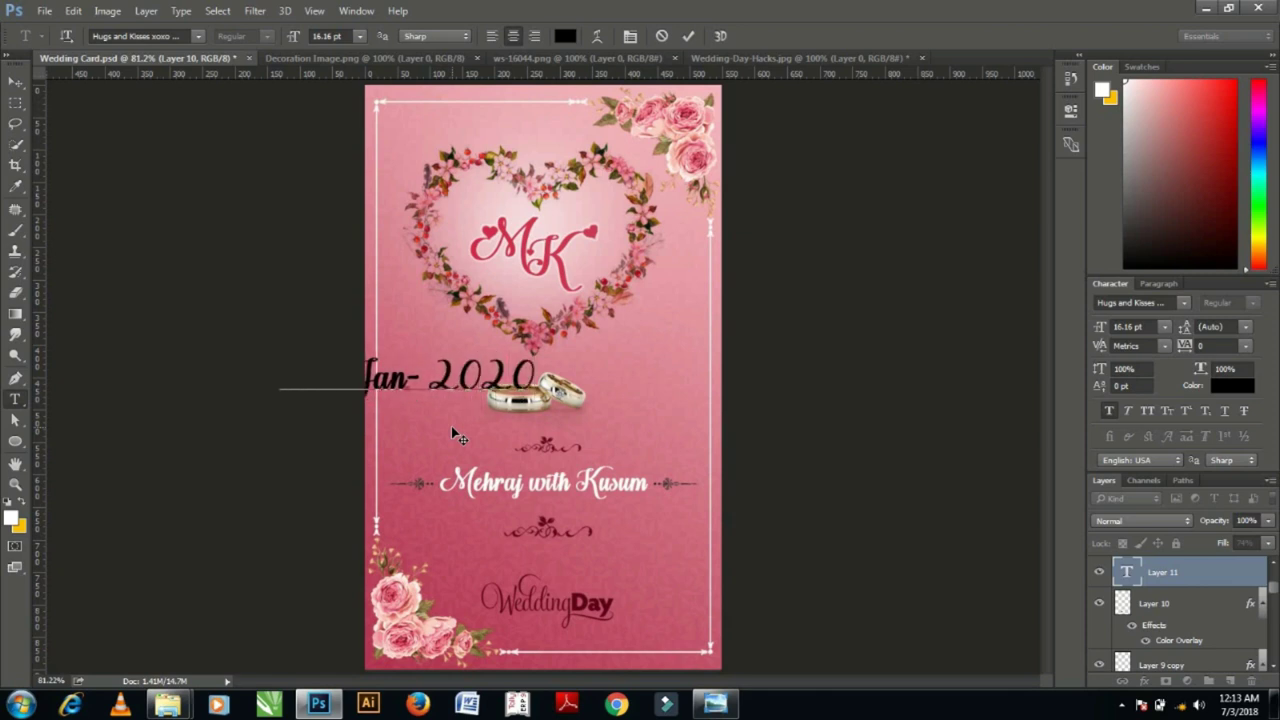
{"action": "key", "text": "BackSpace"}
{"action": "key", "text": "BackSpace"}
{"action": "type", "text": "19"}
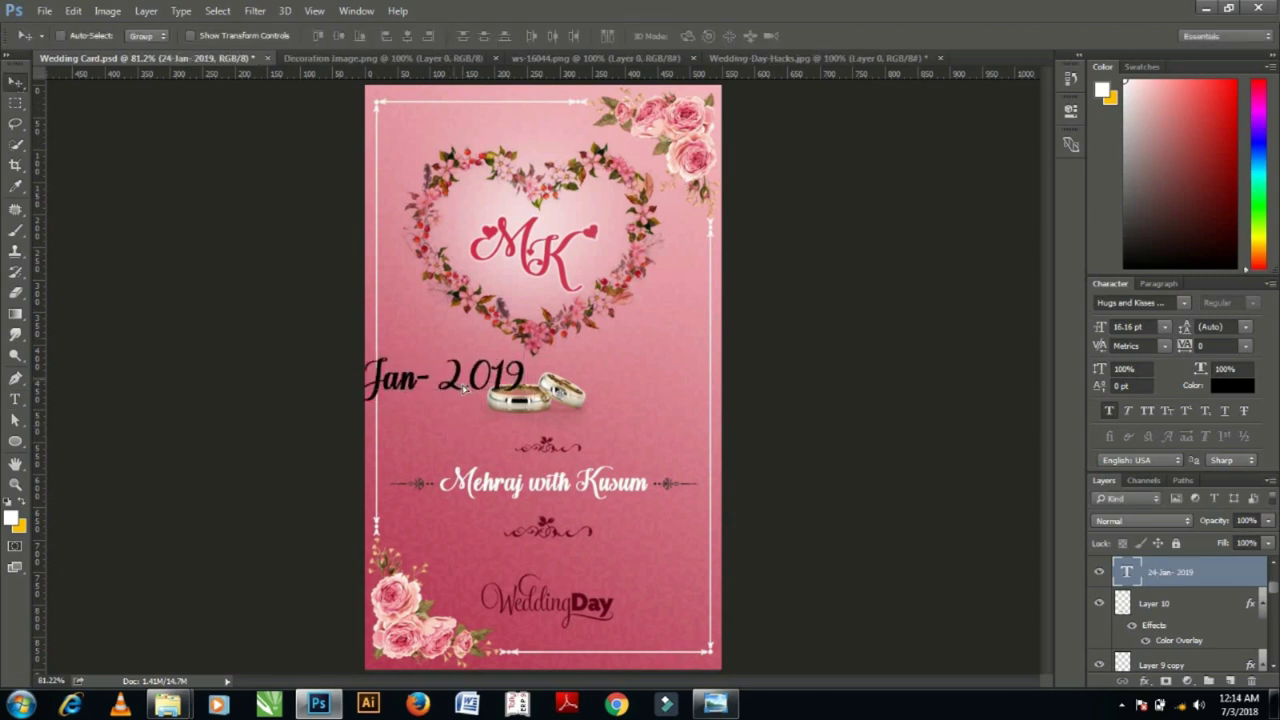
{"action": "left_click_drag", "start_coordinate": [451, 426], "coordinate": [525, 391]}
Set the date to 7.16 pt Happy Sans and place it beneath the Wedding Day logo.
{"action": "key", "text": "ctrl+a"}
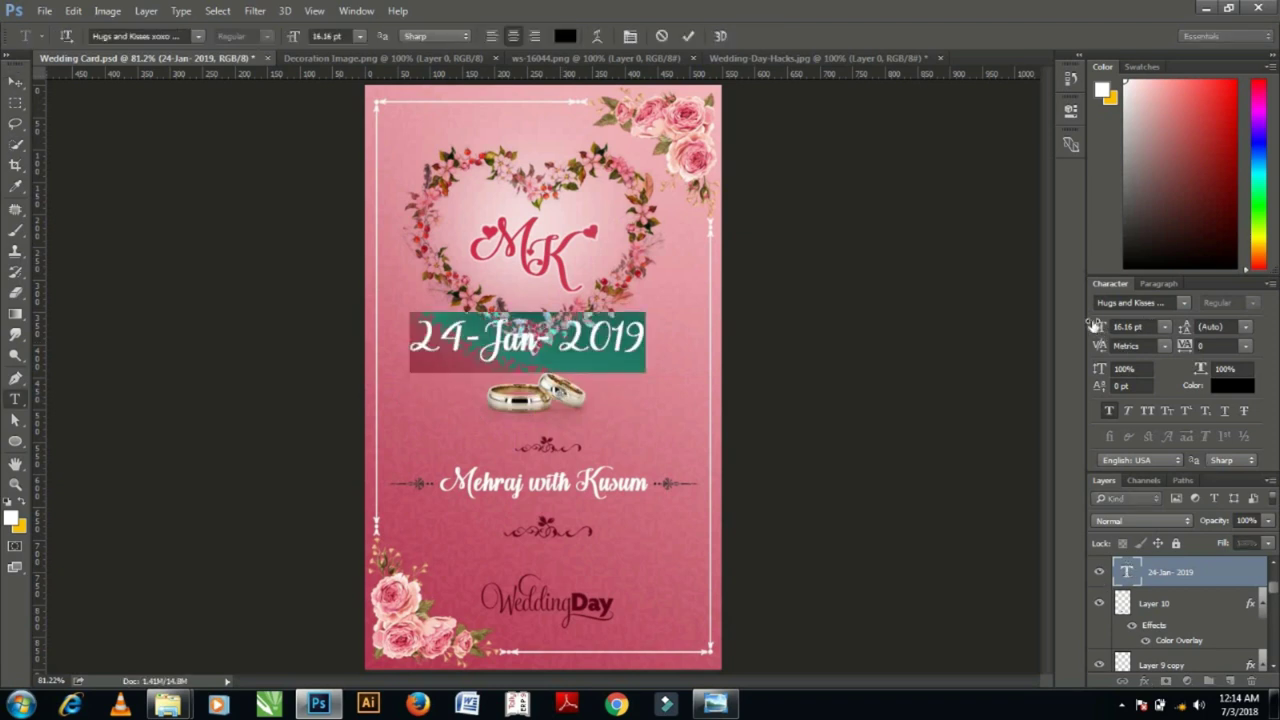
{"action": "left_click_drag", "start_coordinate": [1095, 326], "coordinate": [1086, 326]}
{"action": "left_click", "coordinate": [1156, 304]}
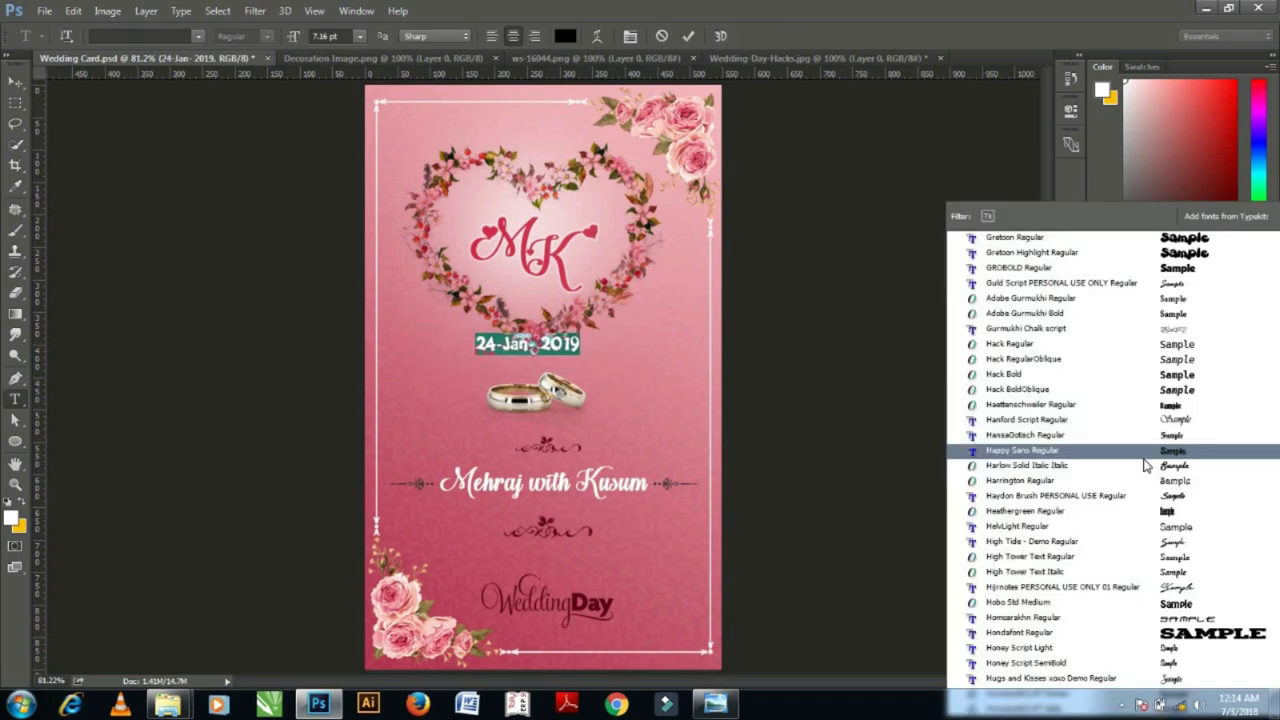
{"action": "key", "text": "Return"}
{"action": "left_click", "coordinate": [15, 80]}
{"action": "left_click_drag", "start_coordinate": [962, 375], "coordinate": [991, 668]}
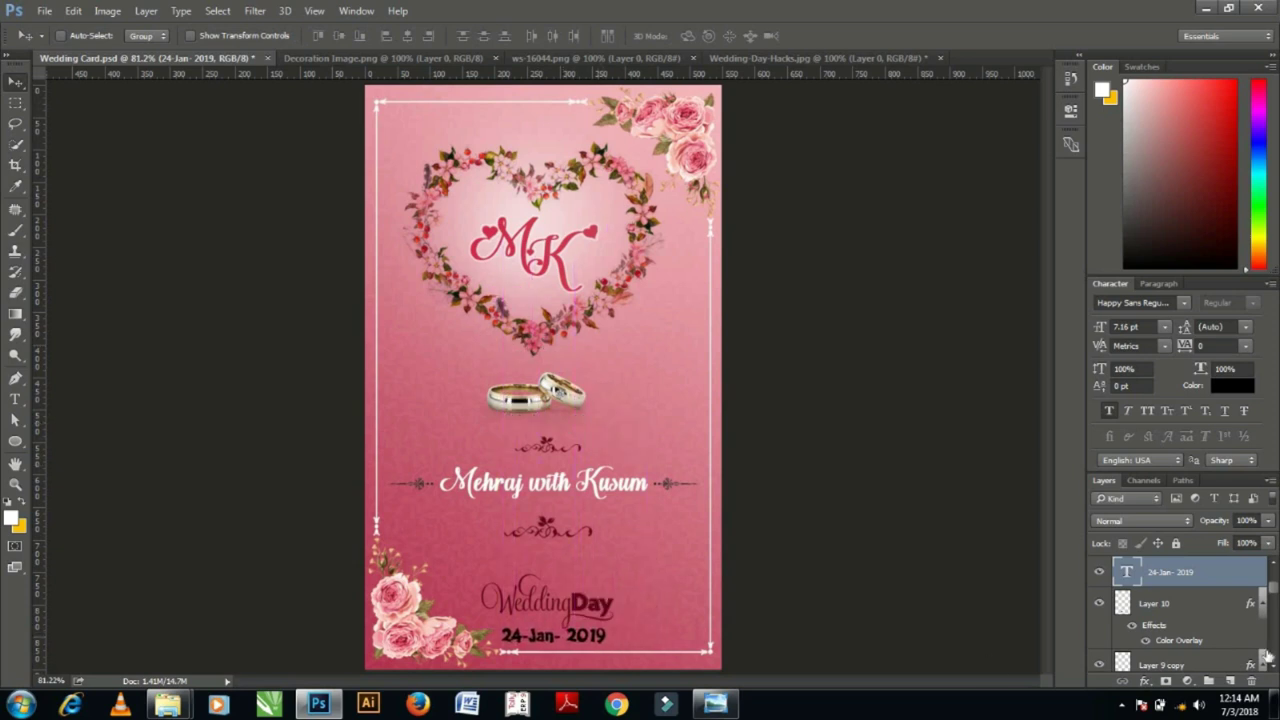
Nudge the date left and the Wedding Day logo up, then reselect the date layer.
{"action": "key", "text": "Left"}
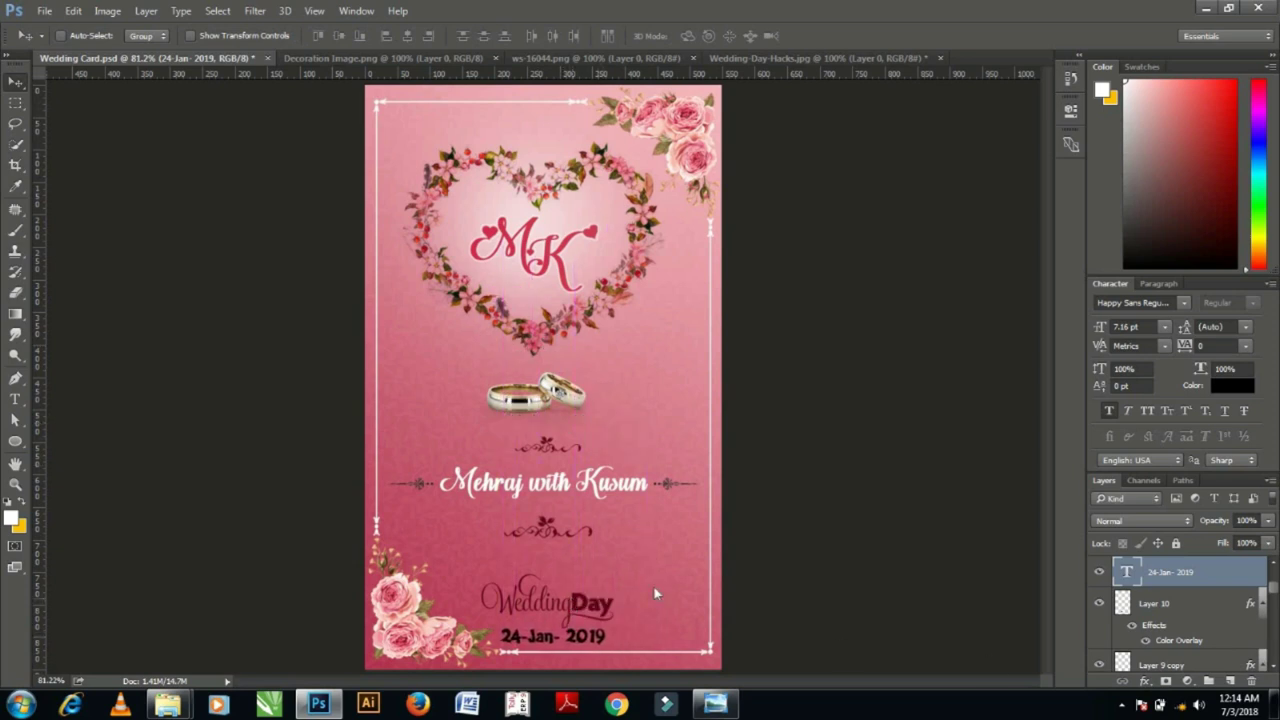
{"action": "right_click", "coordinate": [575, 483]}
{"action": "left_click", "coordinate": [630, 491]}
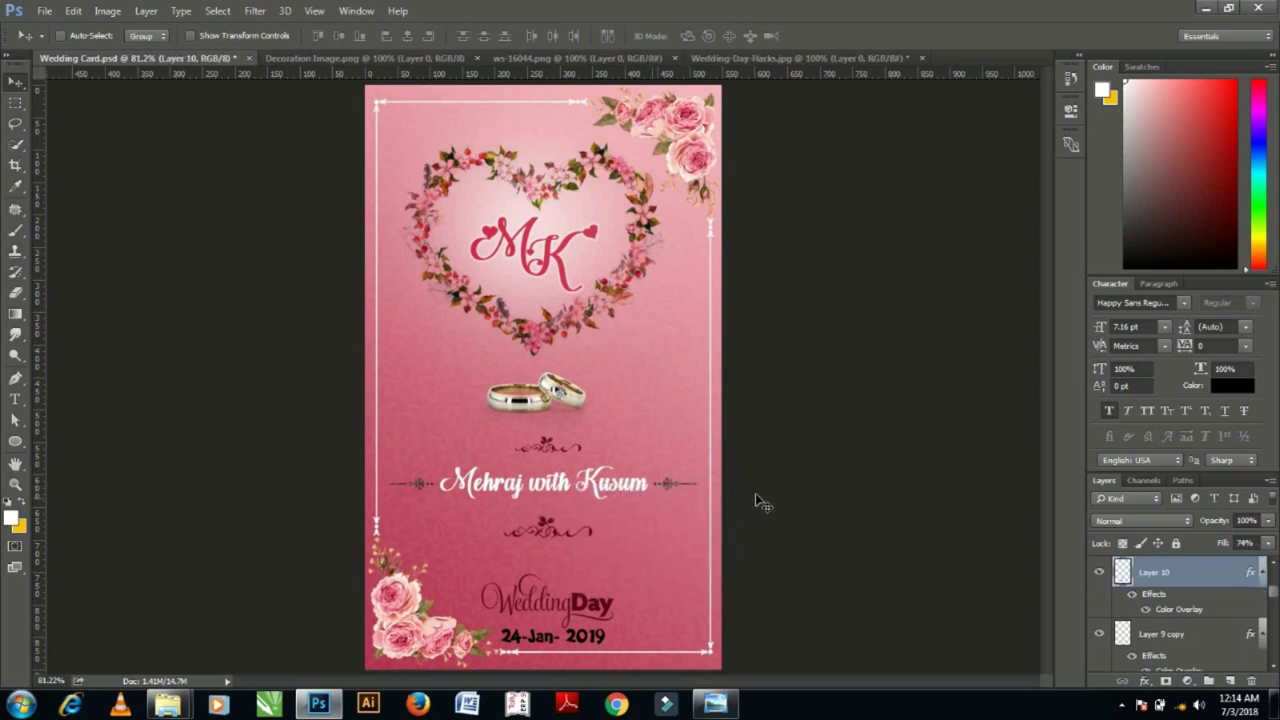
{"action": "key", "text": "Up"}
{"action": "key", "text": "Up"}
{"action": "key", "text": "Up"}
{"action": "key", "text": "Up"}
{"action": "key", "text": "Up"}
{"action": "key", "text": "Up"}
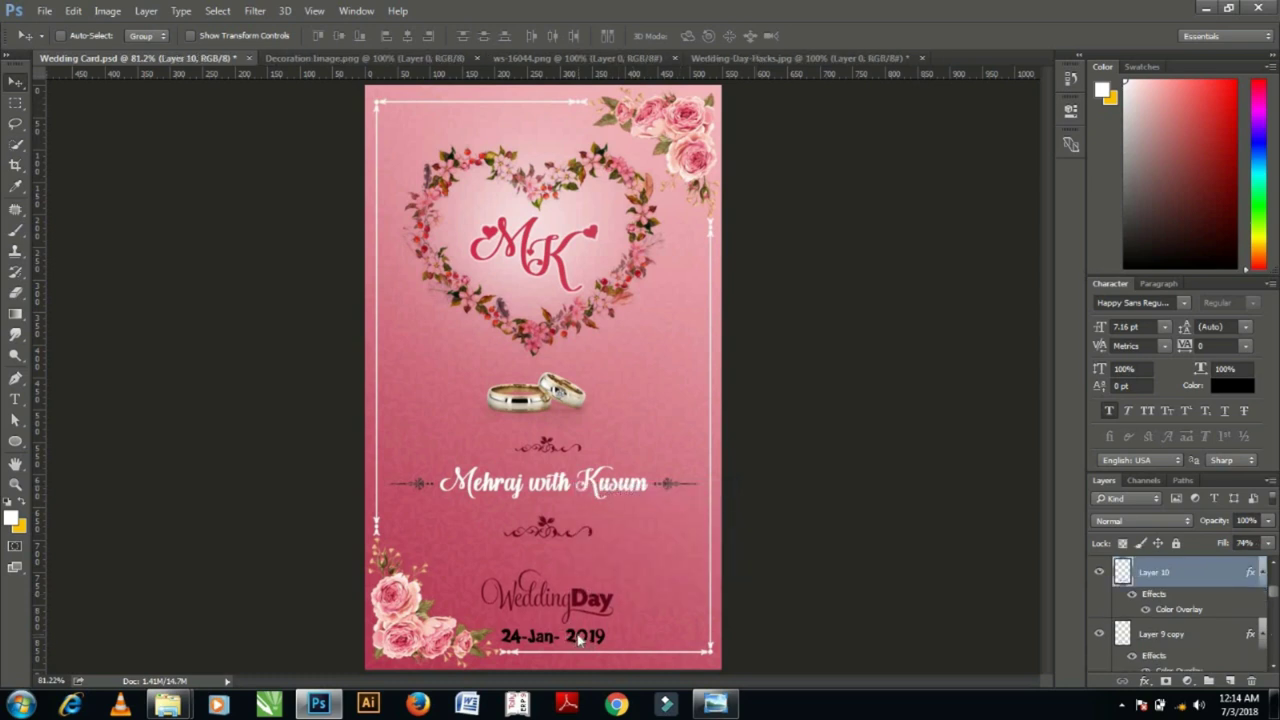
{"action": "right_click", "coordinate": [583, 640]}
{"action": "left_click", "coordinate": [610, 526]}
{"action": "key", "text": "Up"}
{"action": "key", "text": "Up"}
{"action": "key", "text": "Up"}
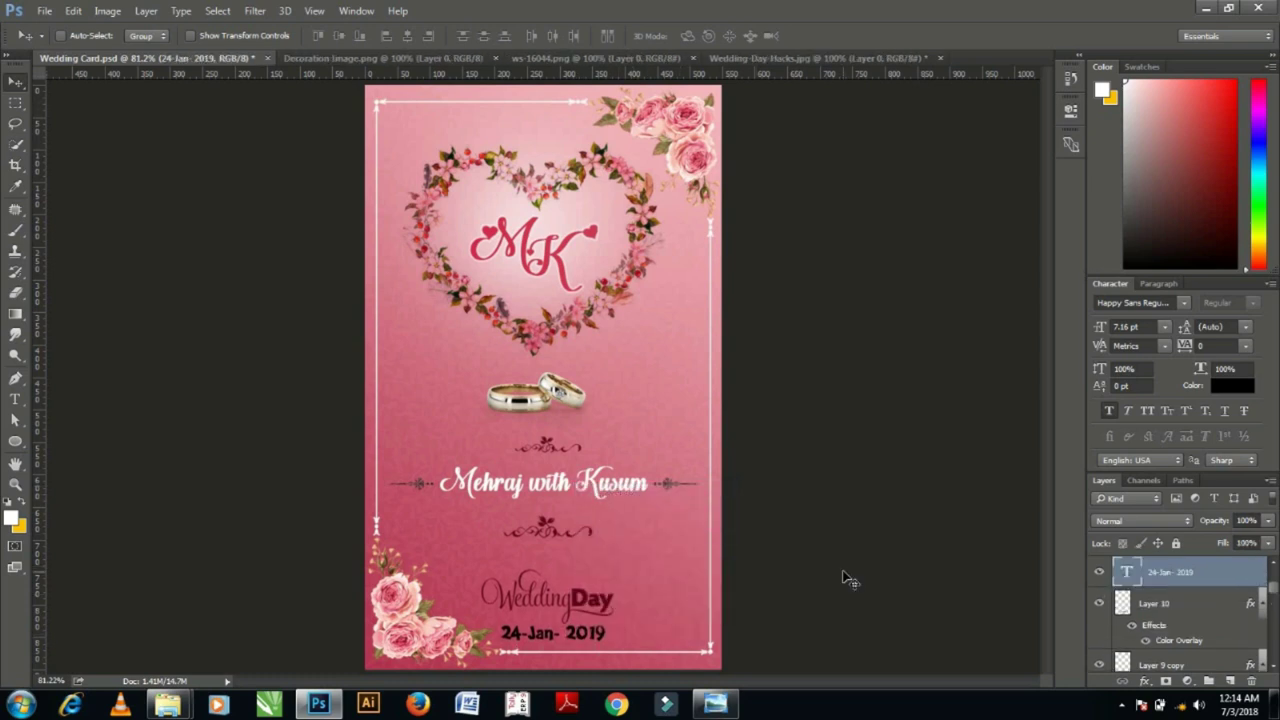
{"action": "key", "text": "ctrl+t"}
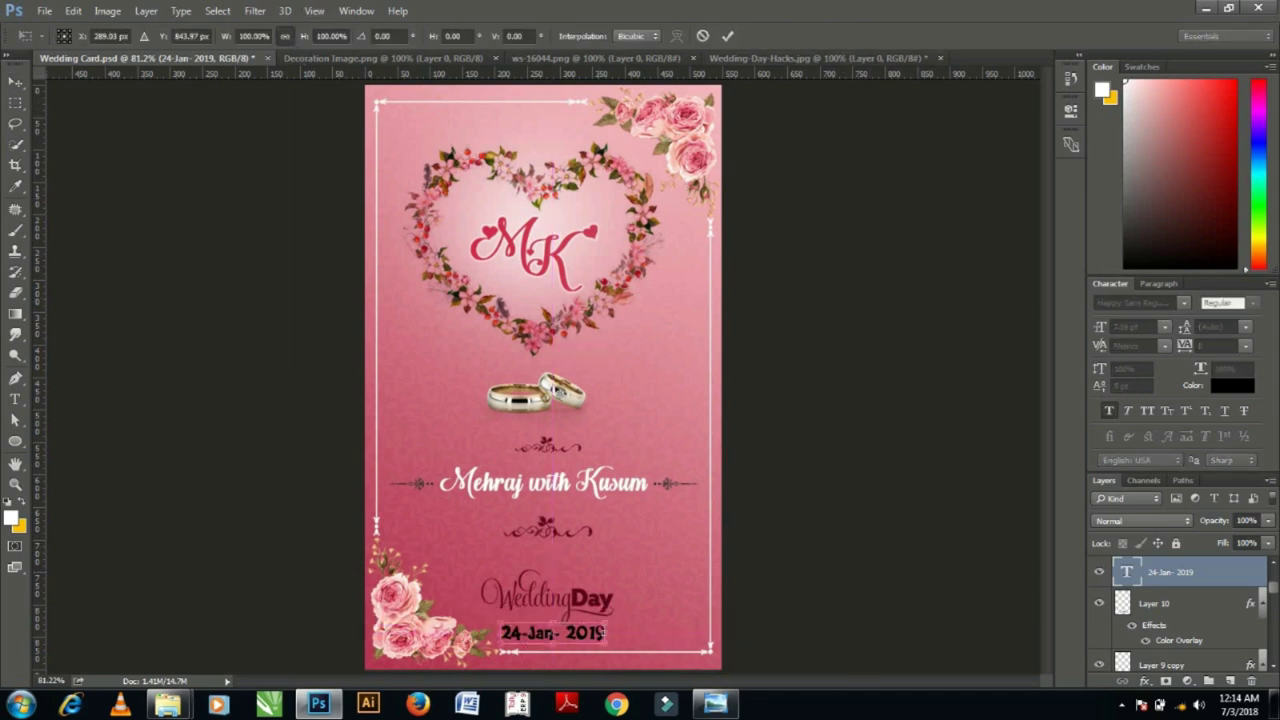
{"action": "key", "text": "Return"}
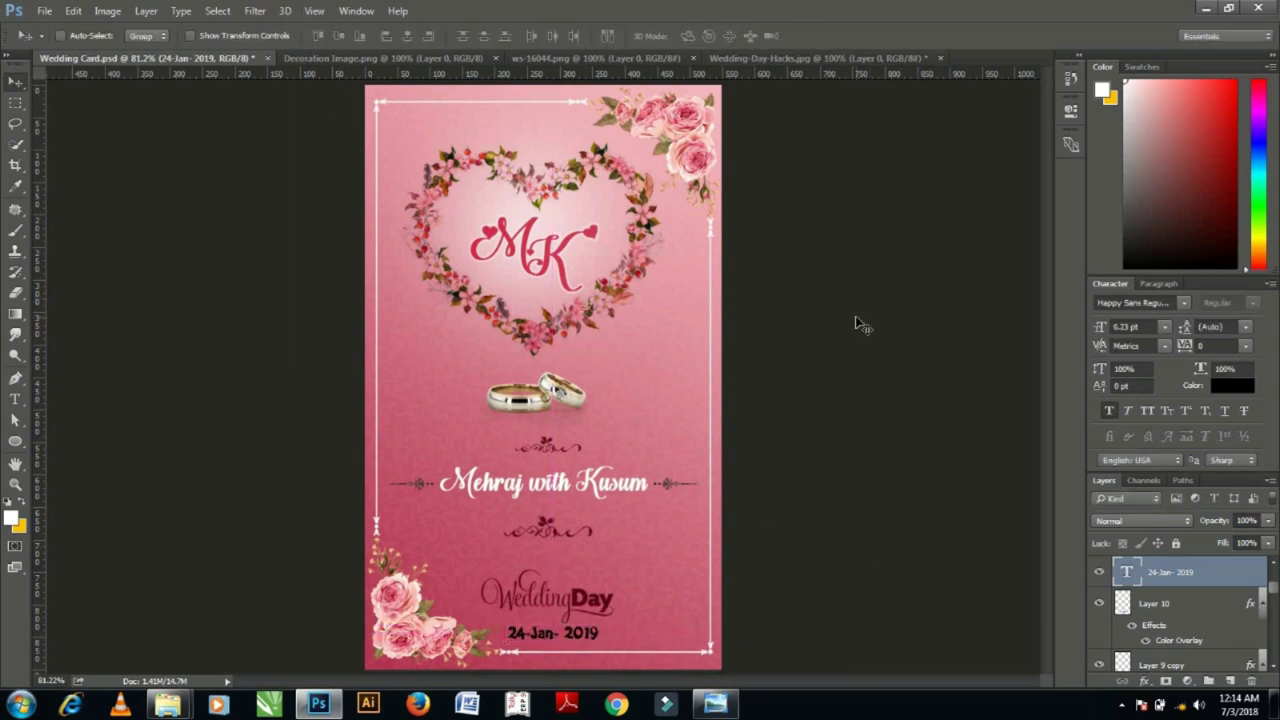
Change the date's font to HelvLight Regular, toggling Faux Bold off and back on.
{"action": "left_click", "coordinate": [1107, 411]}
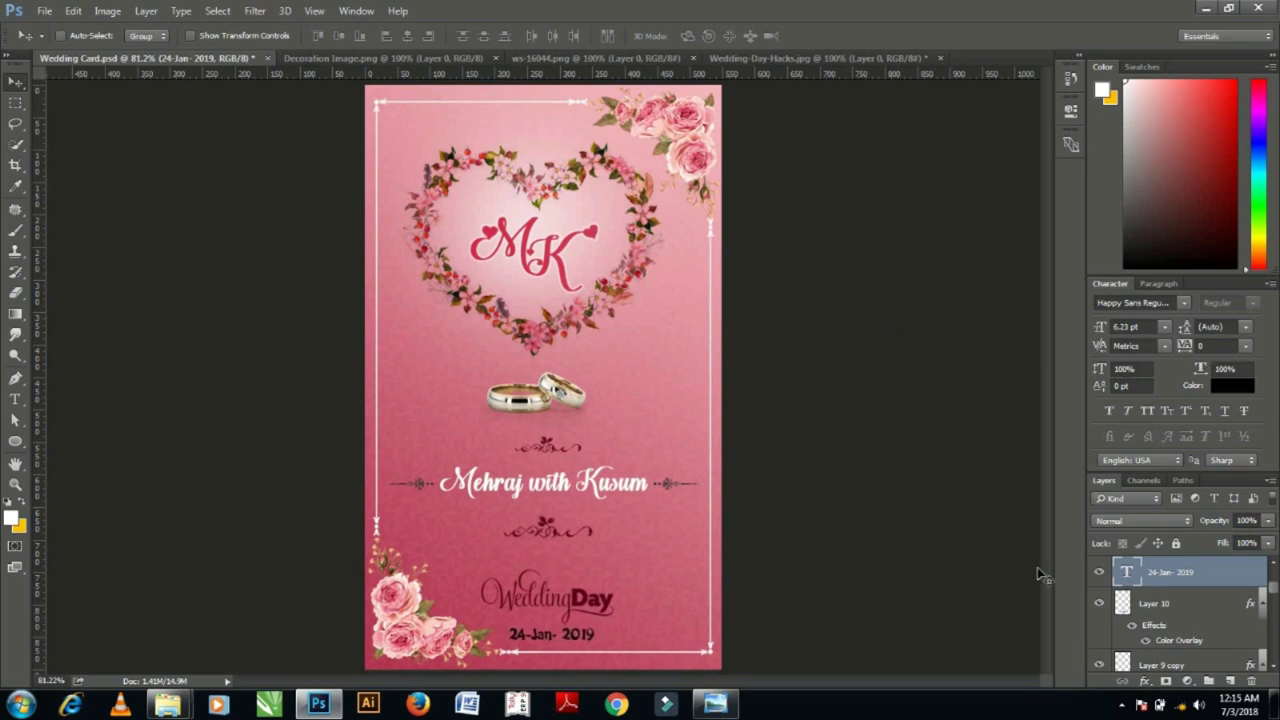
{"action": "double_click", "coordinate": [1126, 572]}
{"action": "left_click", "coordinate": [1130, 302]}
{"action": "key", "text": "Down"}
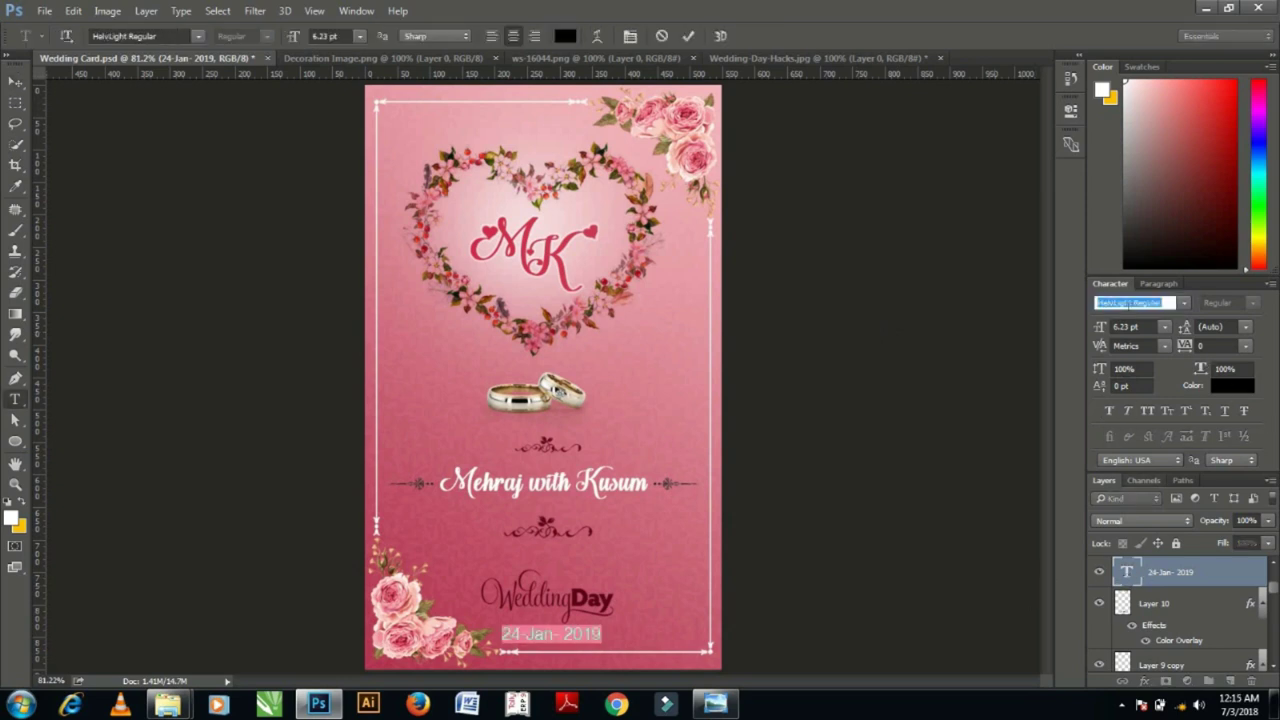
{"action": "key", "text": "Down"}
{"action": "key", "text": "Up"}
{"action": "left_click", "coordinate": [15, 80]}
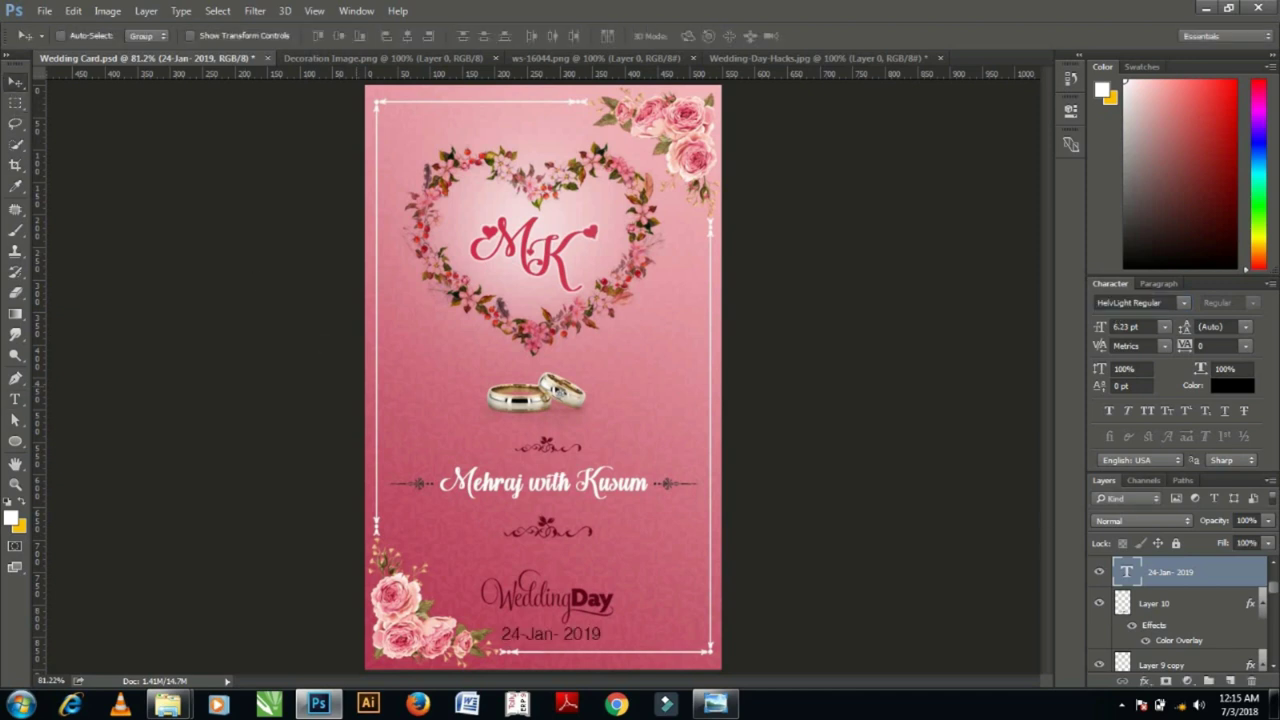
{"action": "left_click", "coordinate": [1108, 411]}
Shrink the date to about 91% and nudge the Wedding Day logo slightly up.
{"action": "key", "text": "ctrl+t"}
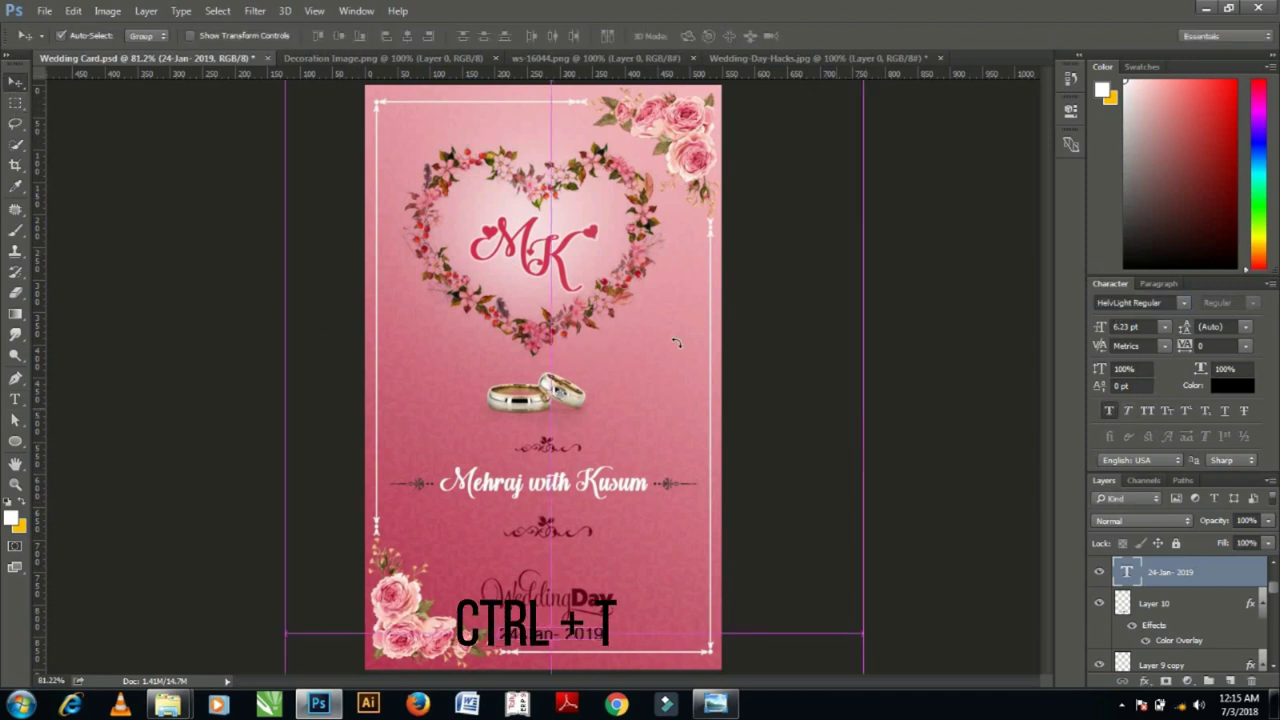
{"action": "left_click", "coordinate": [285, 36]}
{"action": "left_click_drag", "start_coordinate": [234, 37], "coordinate": [222, 37]}
{"action": "key", "text": "Return"}
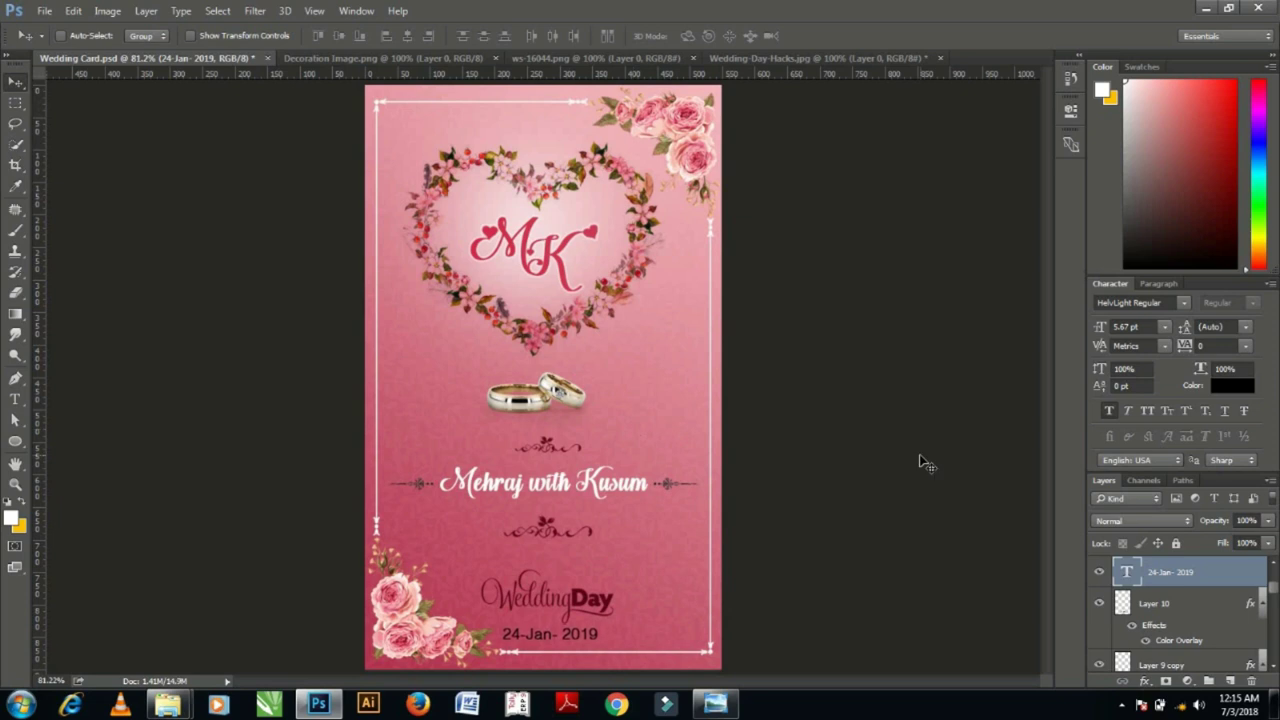
{"action": "right_click", "coordinate": [580, 600]}
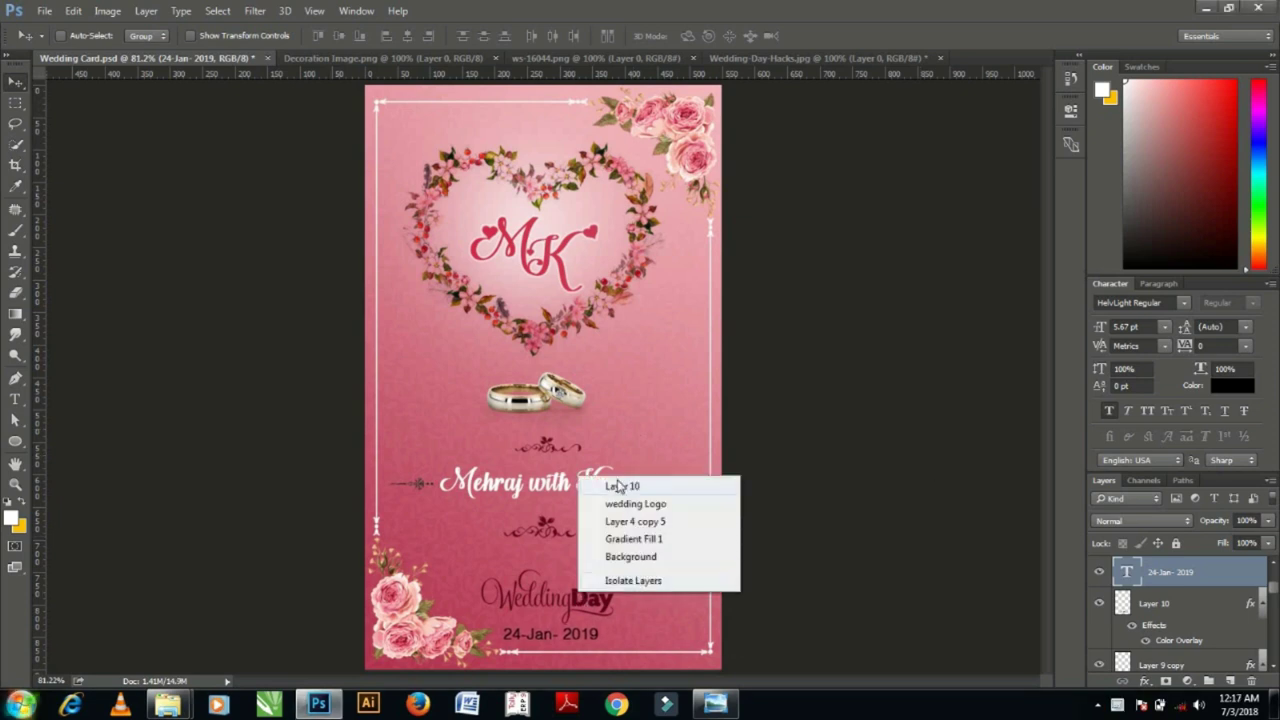
{"action": "left_click", "coordinate": [666, 486]}
{"action": "key", "text": "shift+Up"}
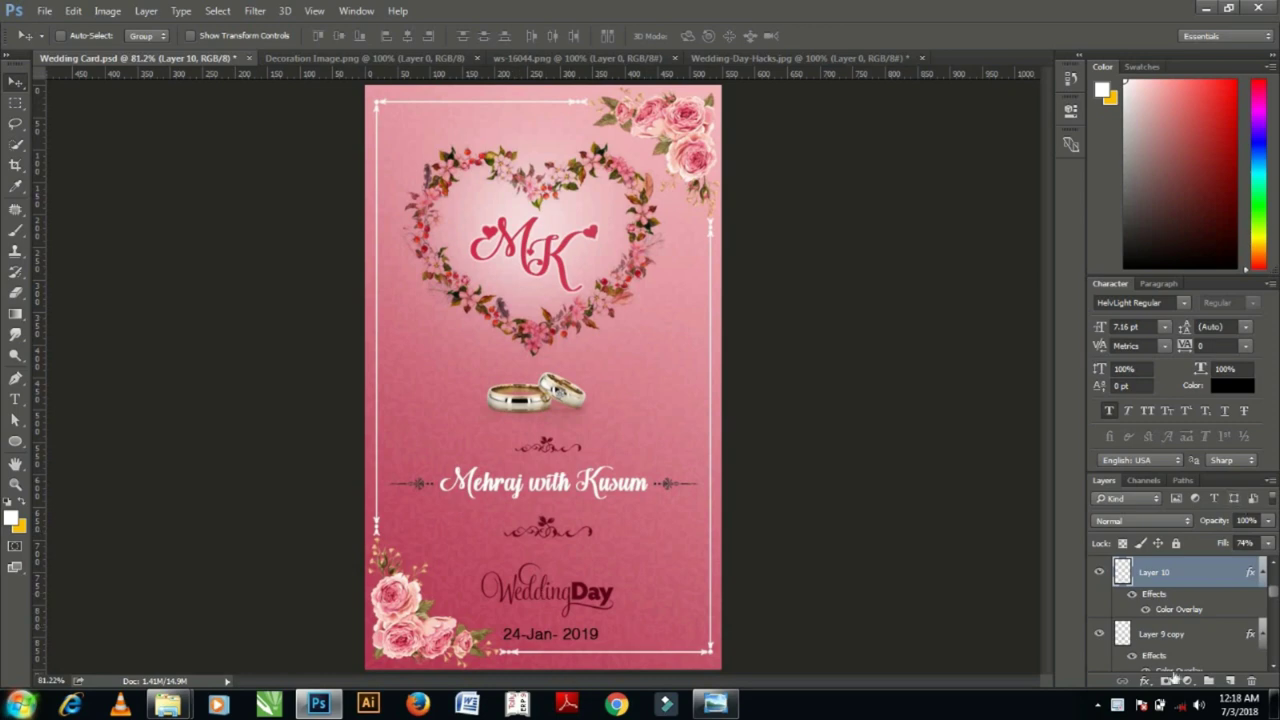
Give the date text layer a new text colour.
{"action": "right_click", "coordinate": [597, 640]}
{"action": "left_click", "coordinate": [623, 526]}
{"action": "left_click", "coordinate": [1232, 385]}
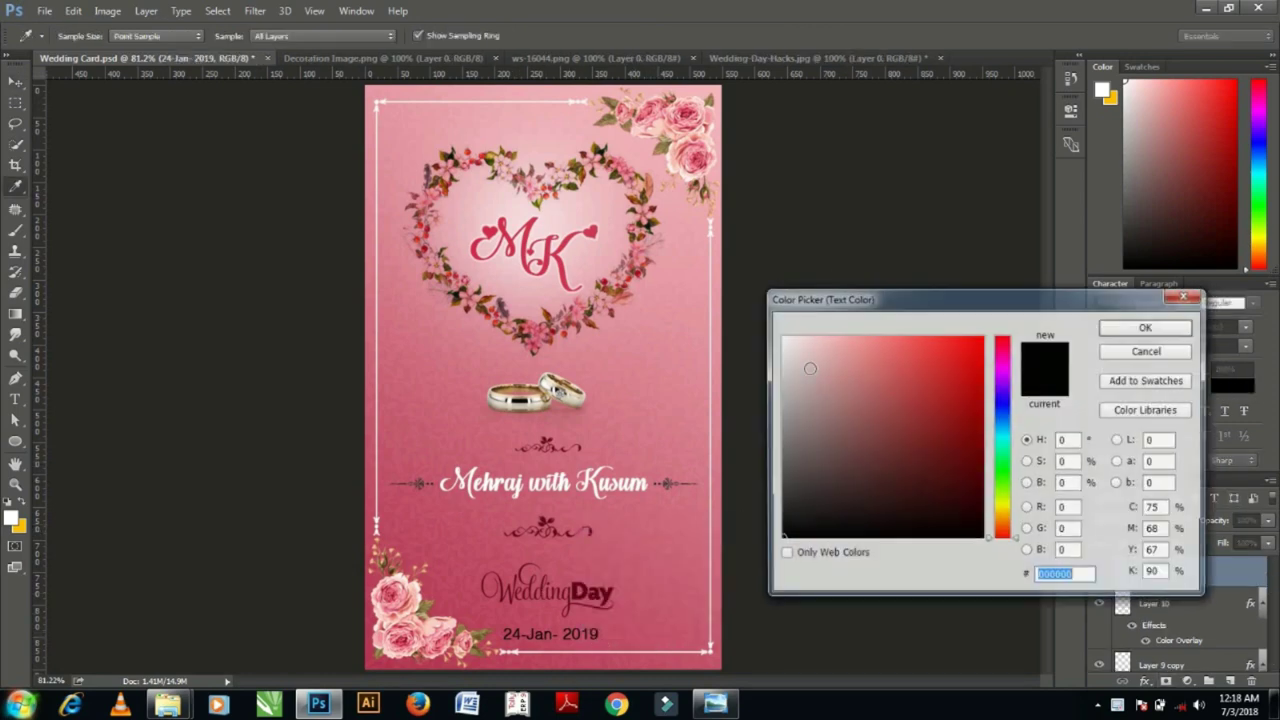
{"action": "left_click", "coordinate": [781, 338]}
{"action": "left_click", "coordinate": [1142, 327]}
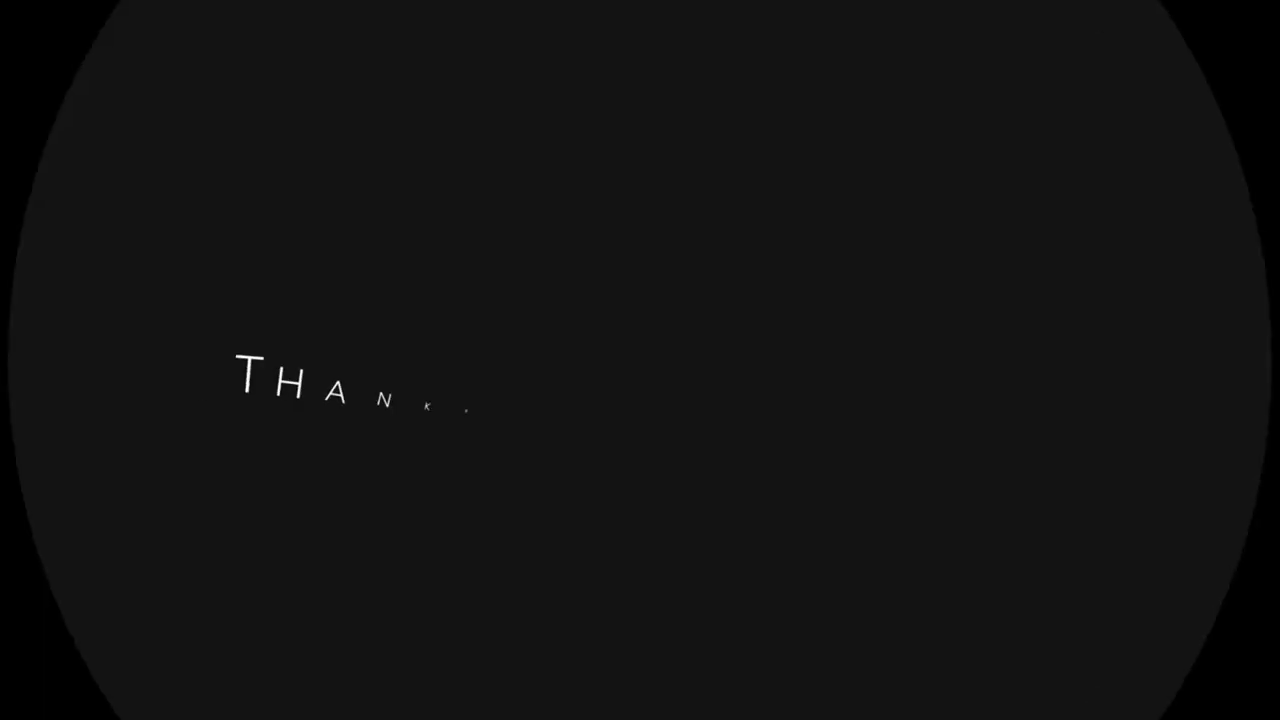